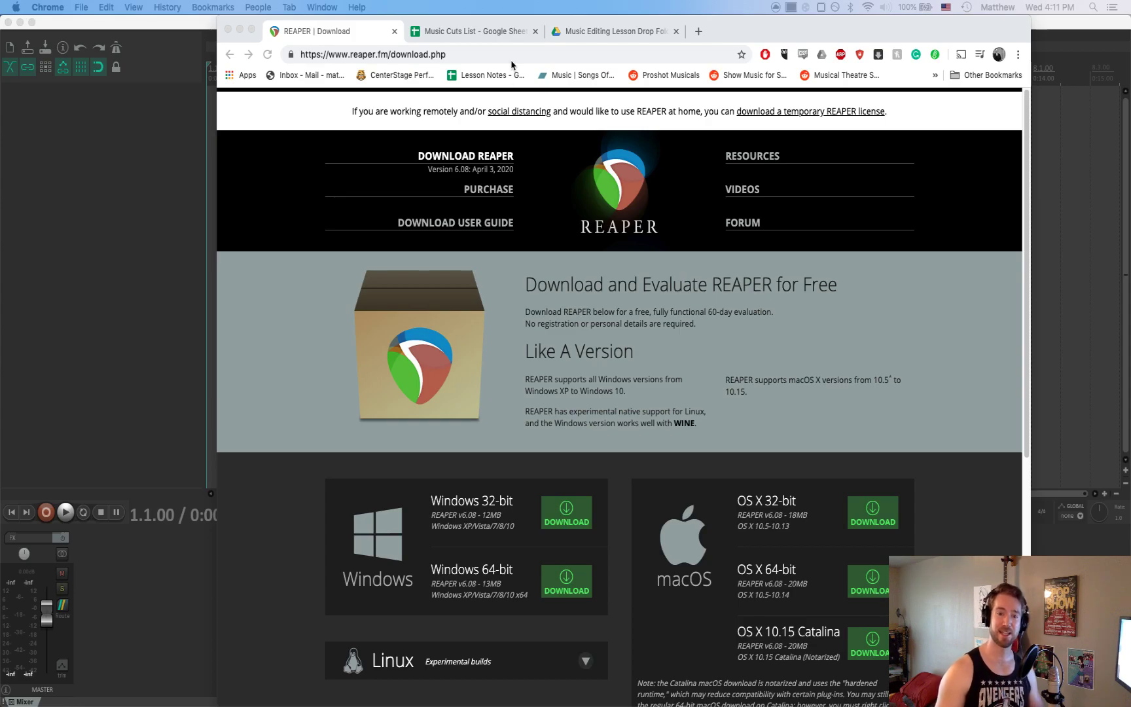
Close the REAPER download page and find the Movies Music Medley entry in the Music Cuts List sheet
left_click(475, 57)
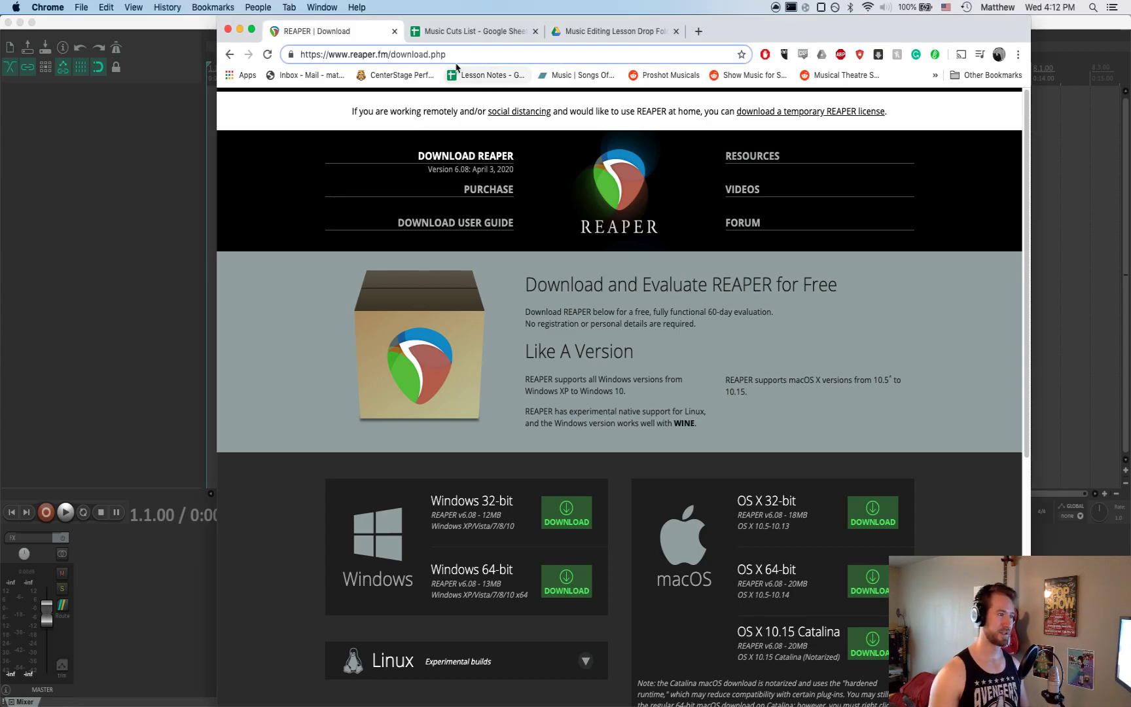
scroll(548, 422, "down", 1)
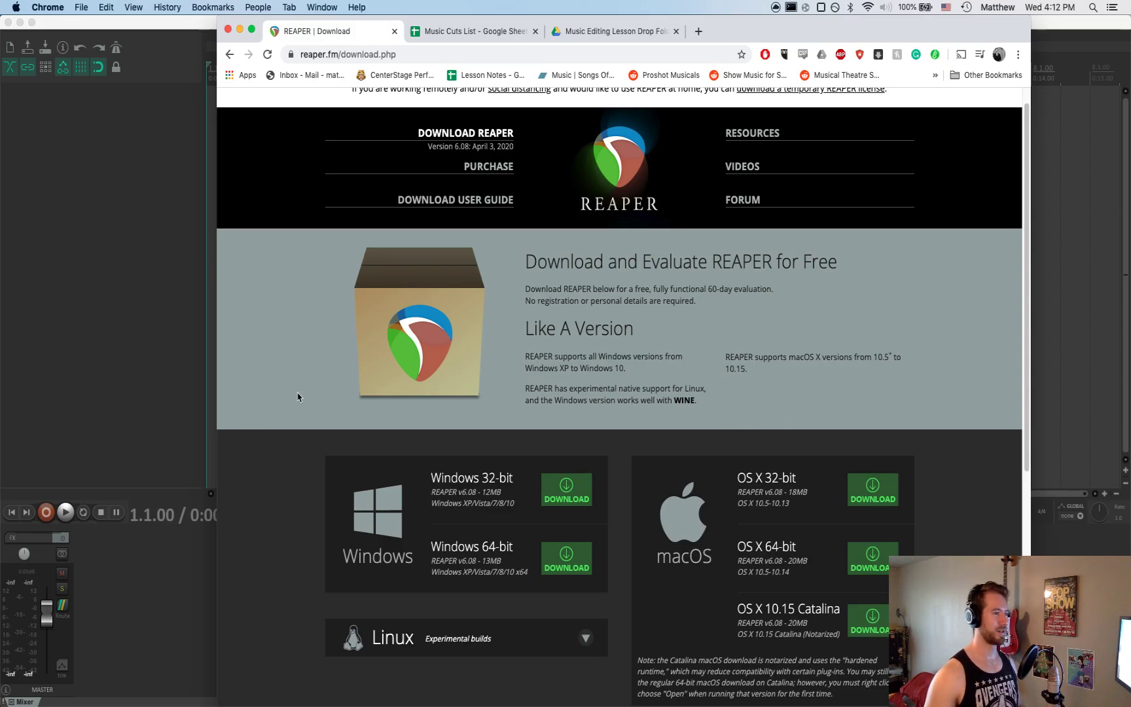
key("super+w")
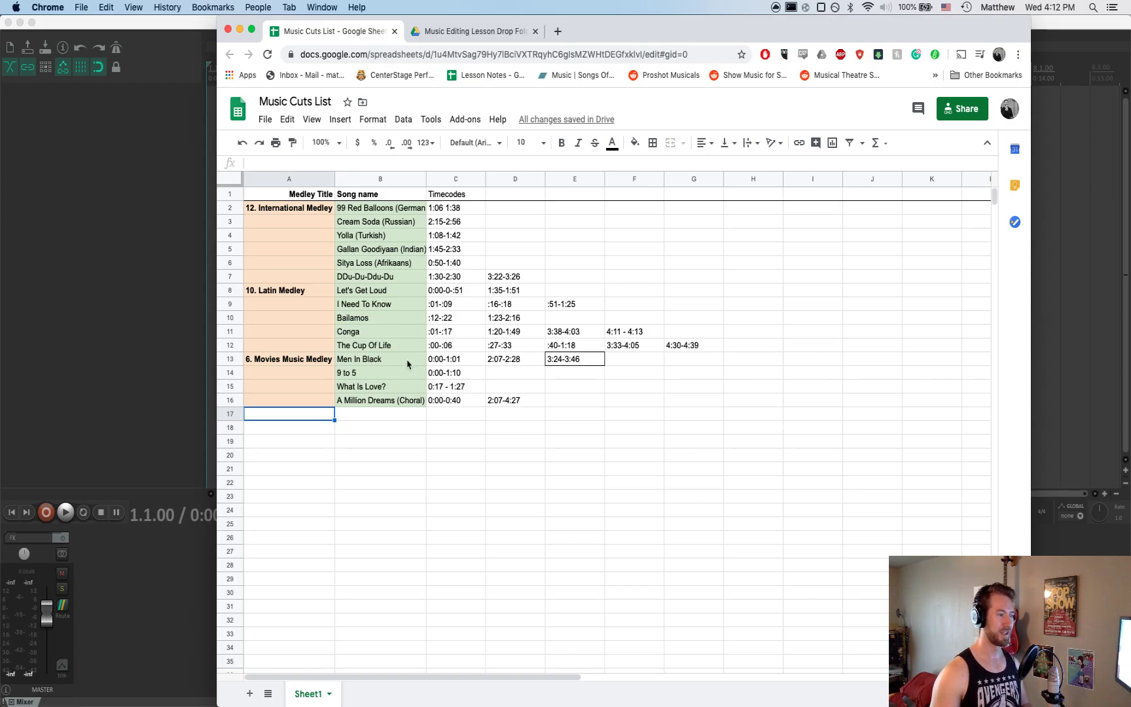
left_click(272, 364)
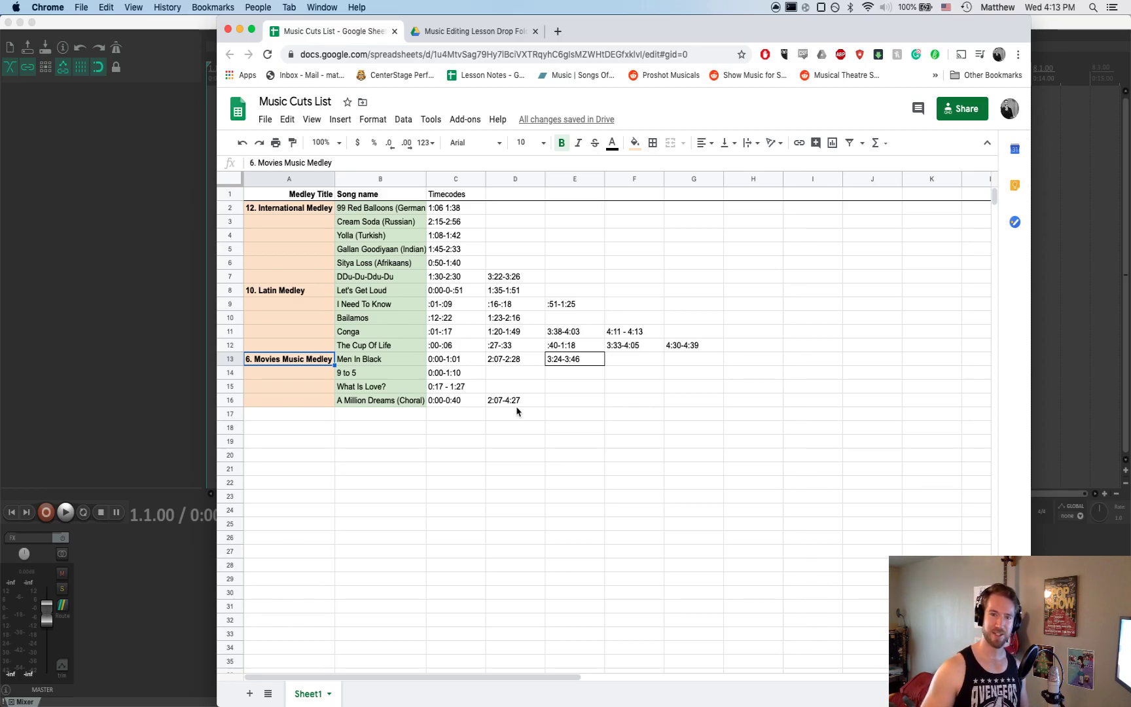
Switch to REAPER and insert the four song MP3s from the 6. Movie Music Medley folder on separate tracks
left_click(124, 322)
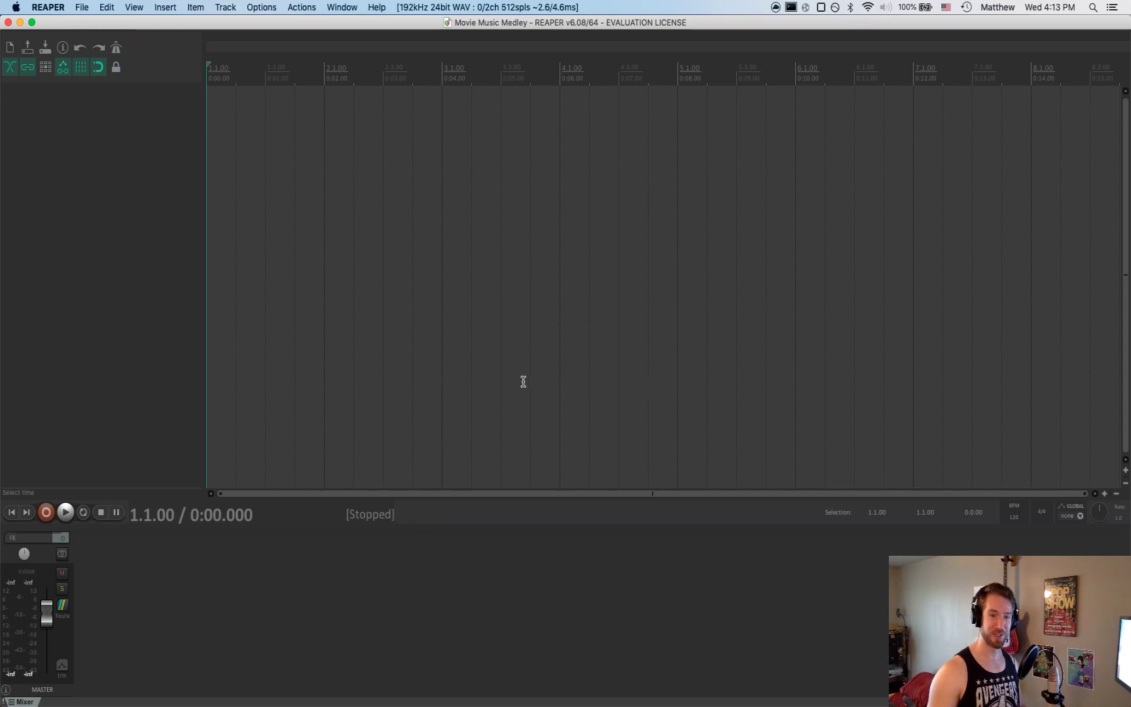
key("super+Tab")
key("super+Tab")
key("super+Tab")
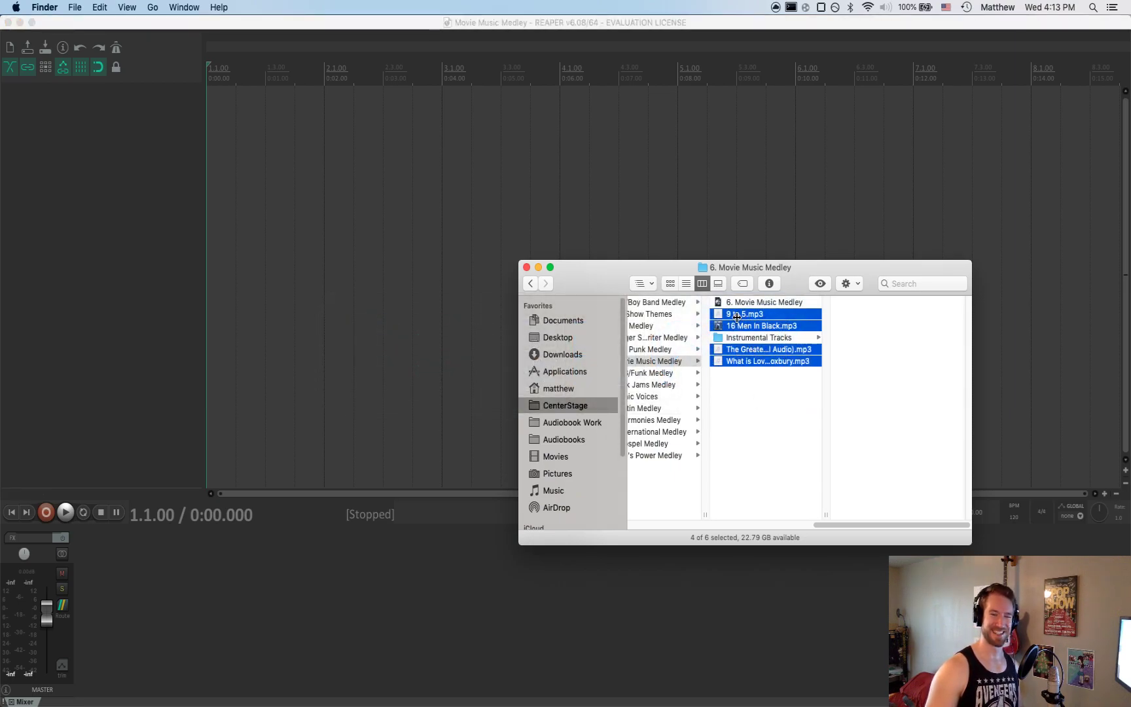
left_click_drag(733, 319, 220, 121)
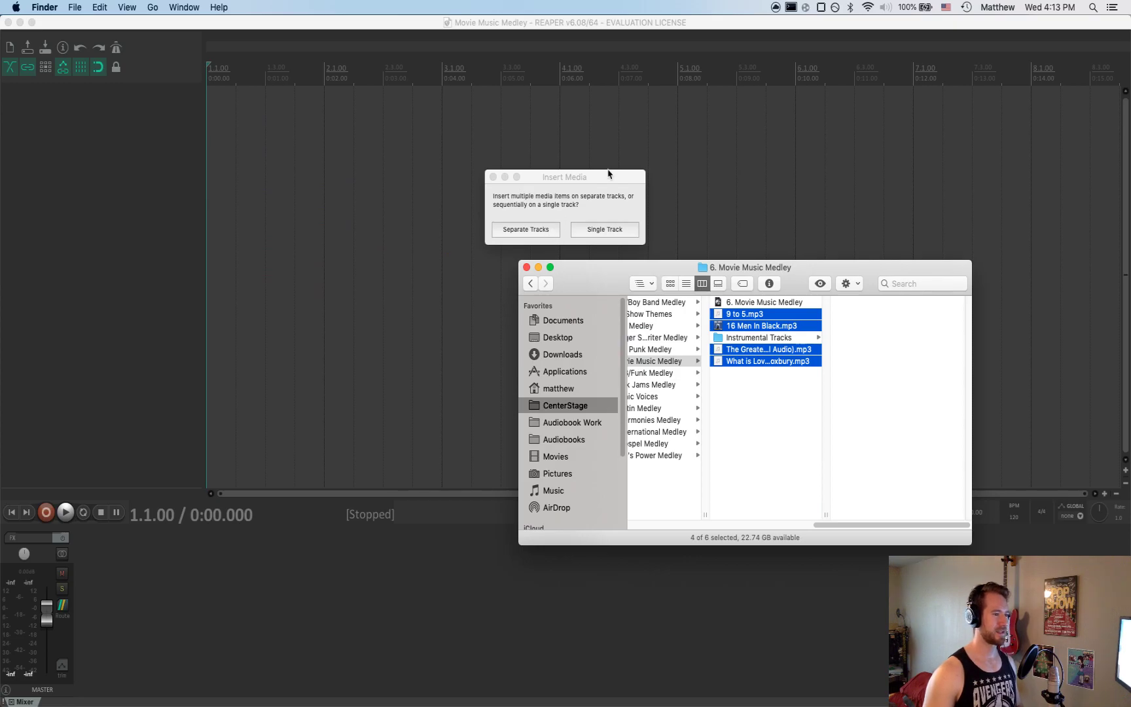
left_click(608, 174)
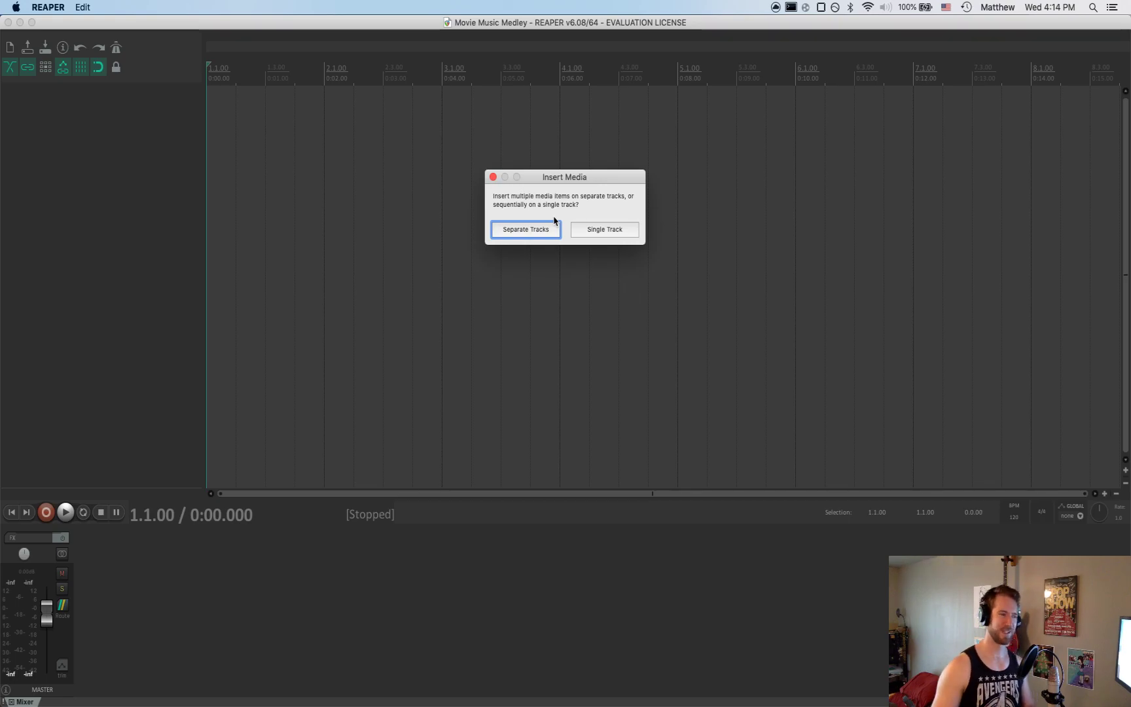
left_click(546, 233)
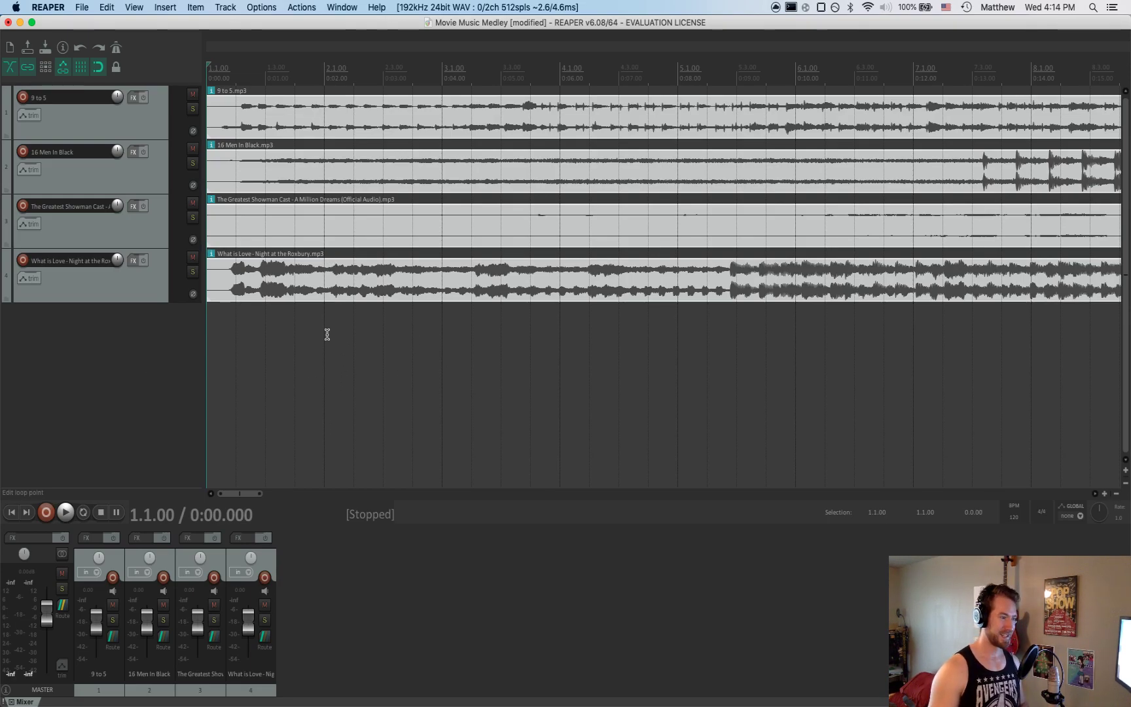
Try to save the modified project to its existing file
key("super+s")
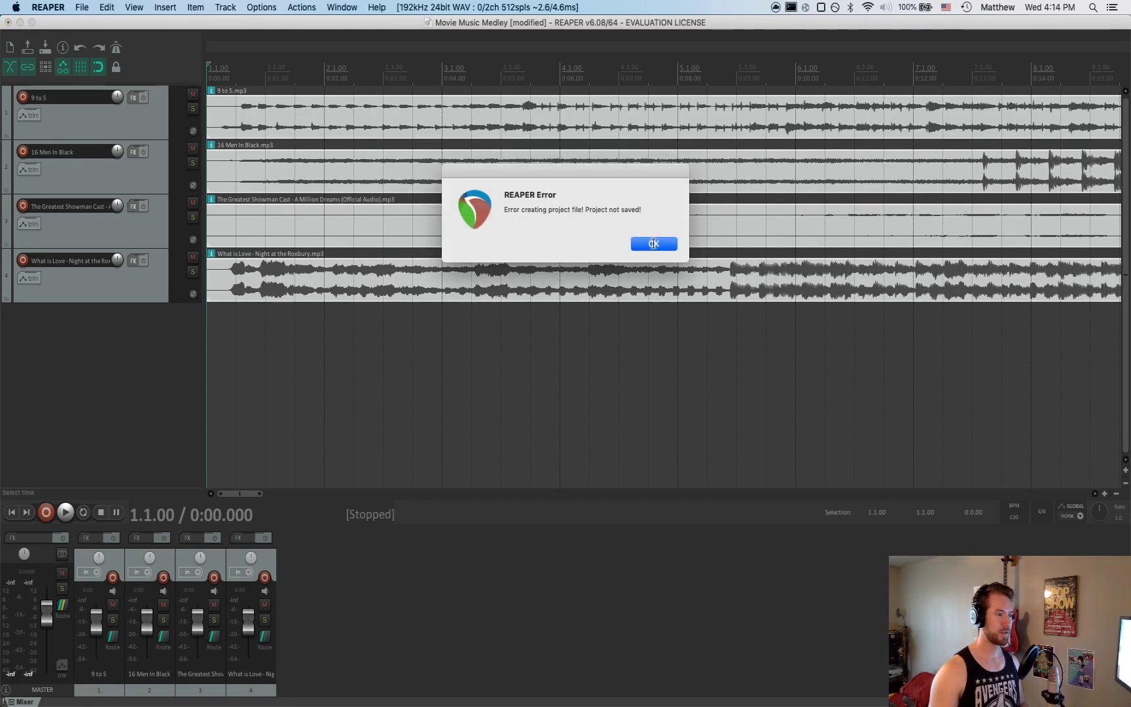
left_click(652, 245)
left_click(452, 410)
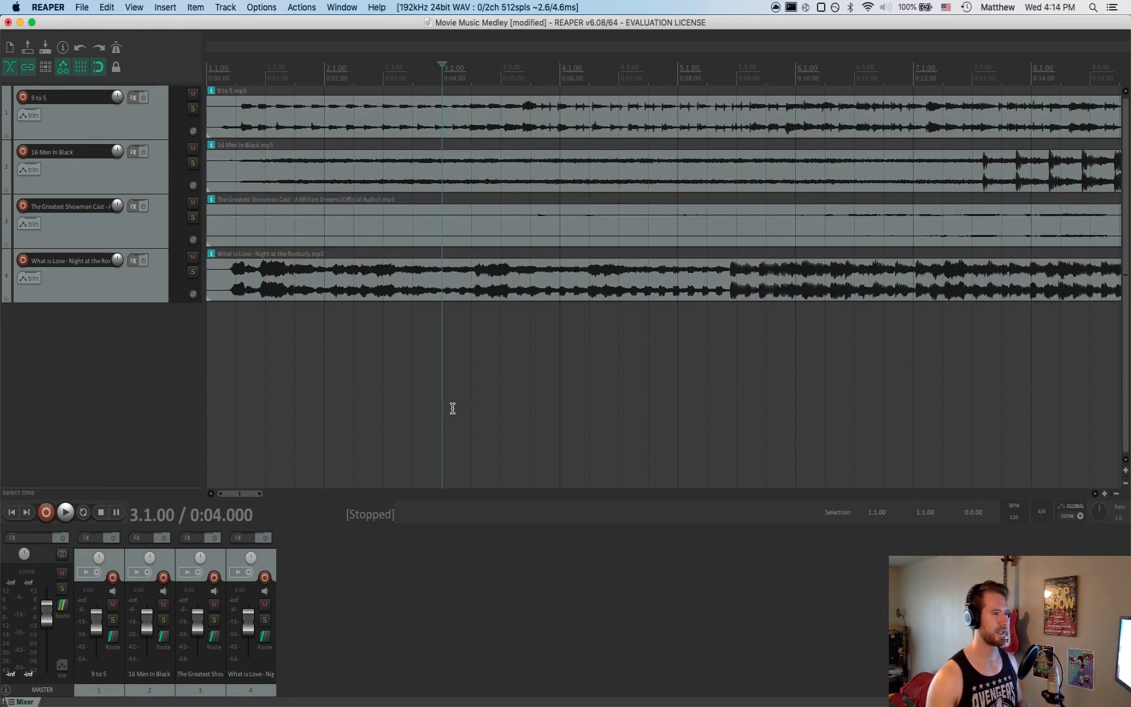
left_click(211, 363)
key("super+s")
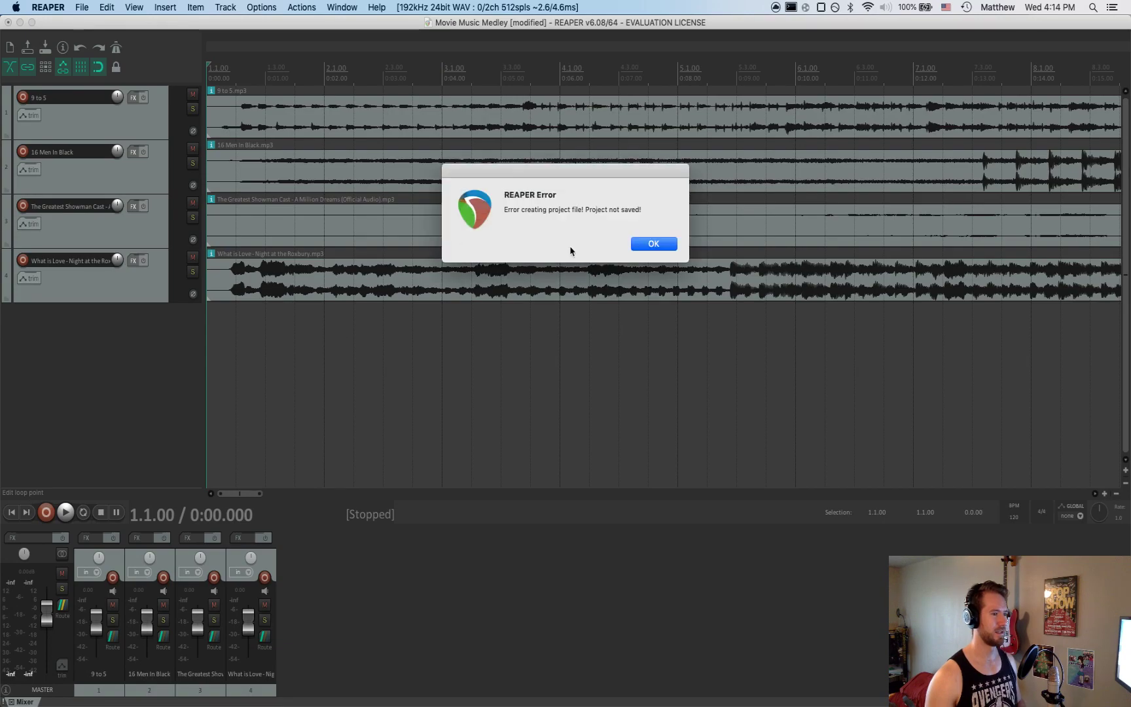
left_click(655, 245)
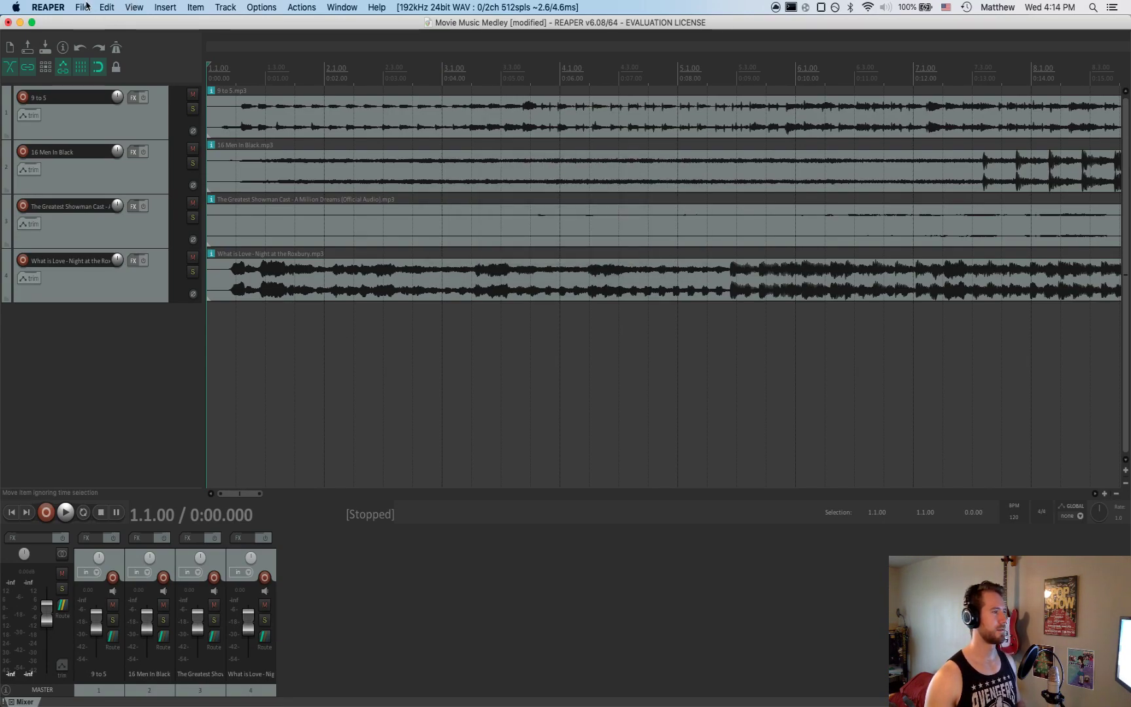
Save the project under the name Movie Music Medley in a subfolder of the CenterStage folder
left_click(82, 7)
left_click(109, 75)
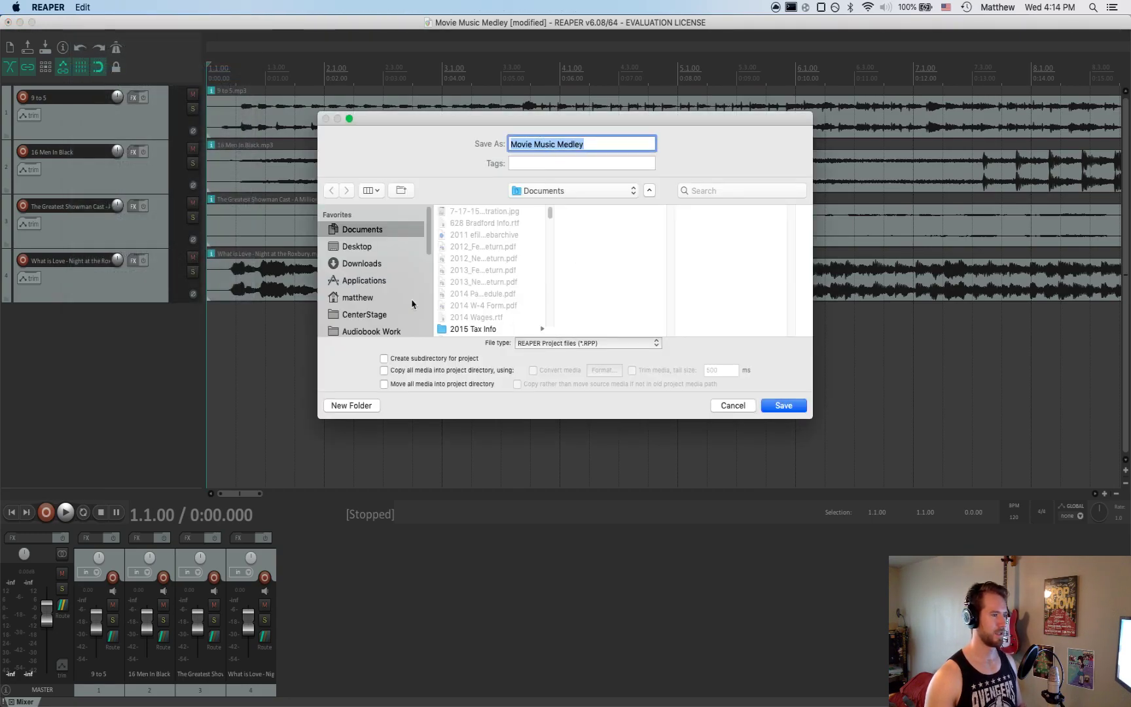
scroll(396, 300, "down", 5)
scroll(392, 299, "up", 4)
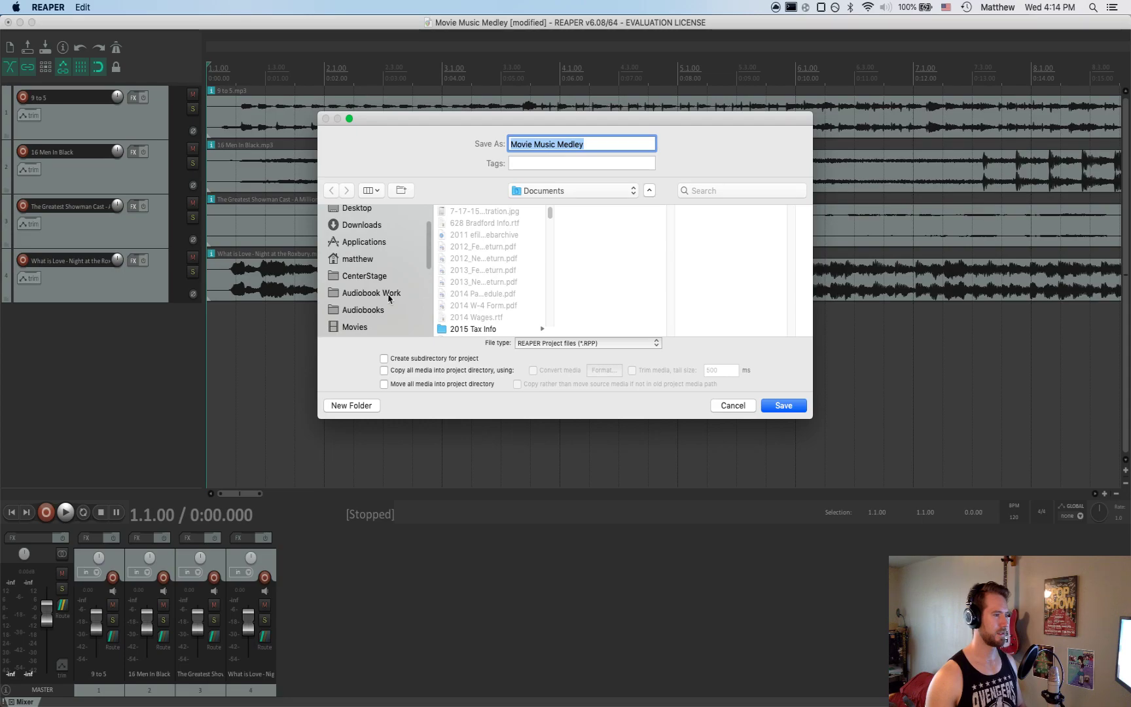
left_click(380, 276)
scroll(518, 314, "down", 10)
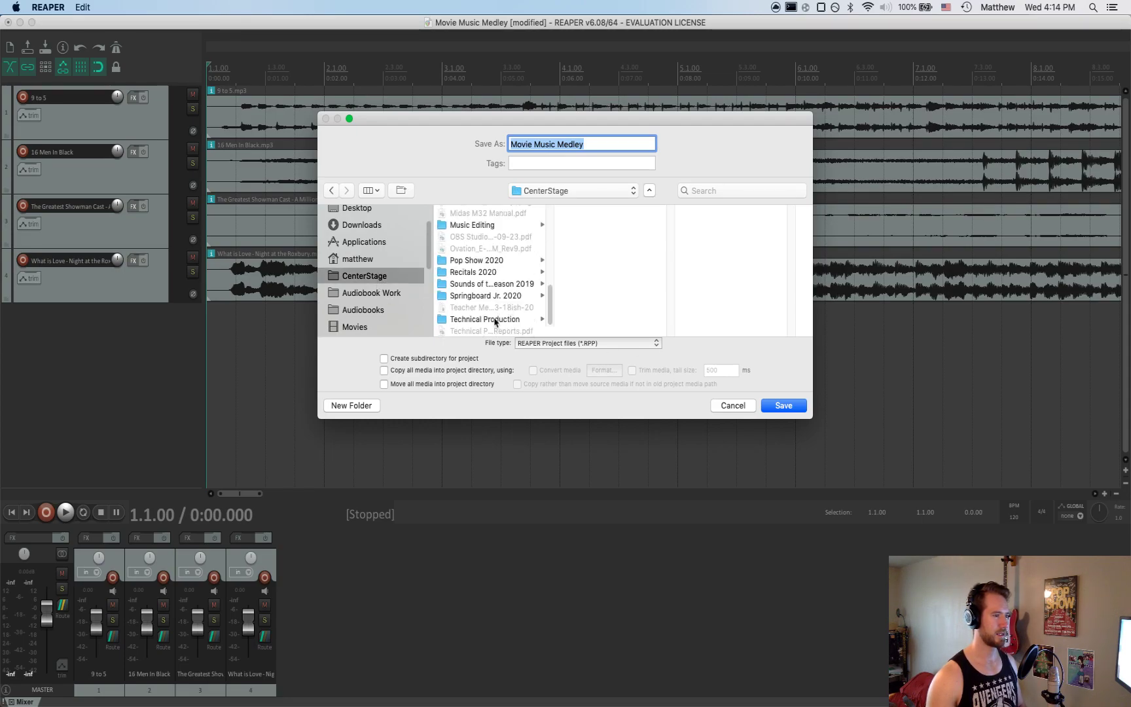
left_click(496, 321)
left_click(588, 295)
key("Return")
left_click(642, 205)
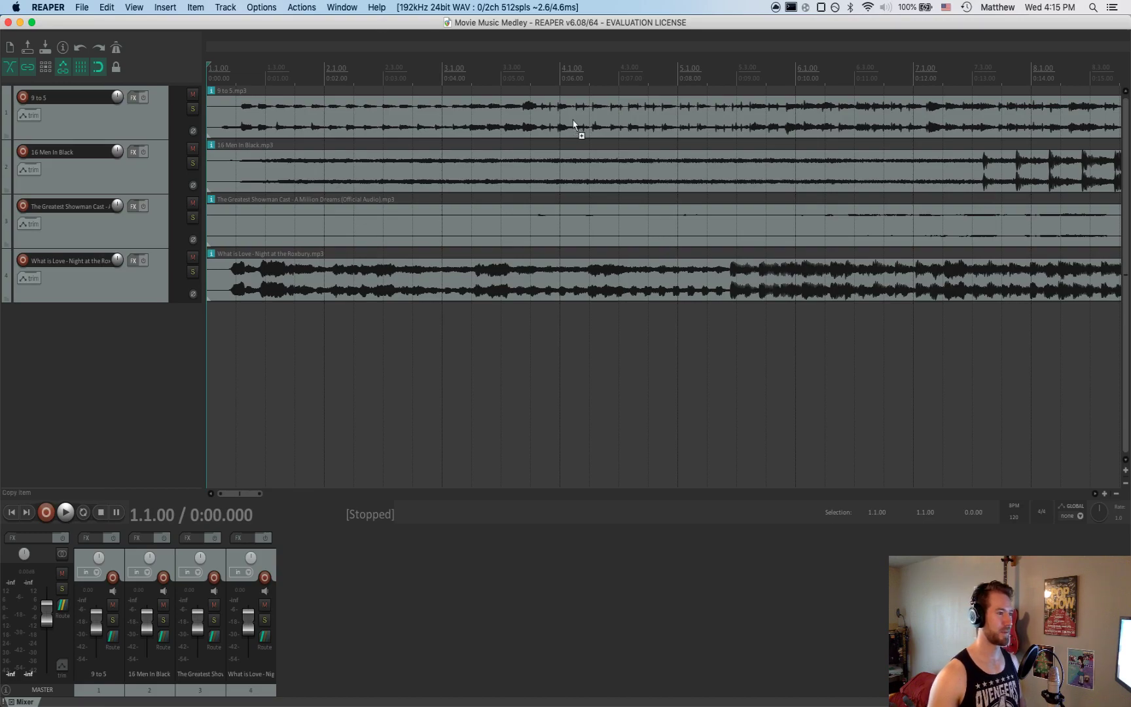
Select the 9 to 5 clip and set a time selection from 1.4.00 to 4.2.00 over it for copying
left_click_drag(563, 127, 205, 129)
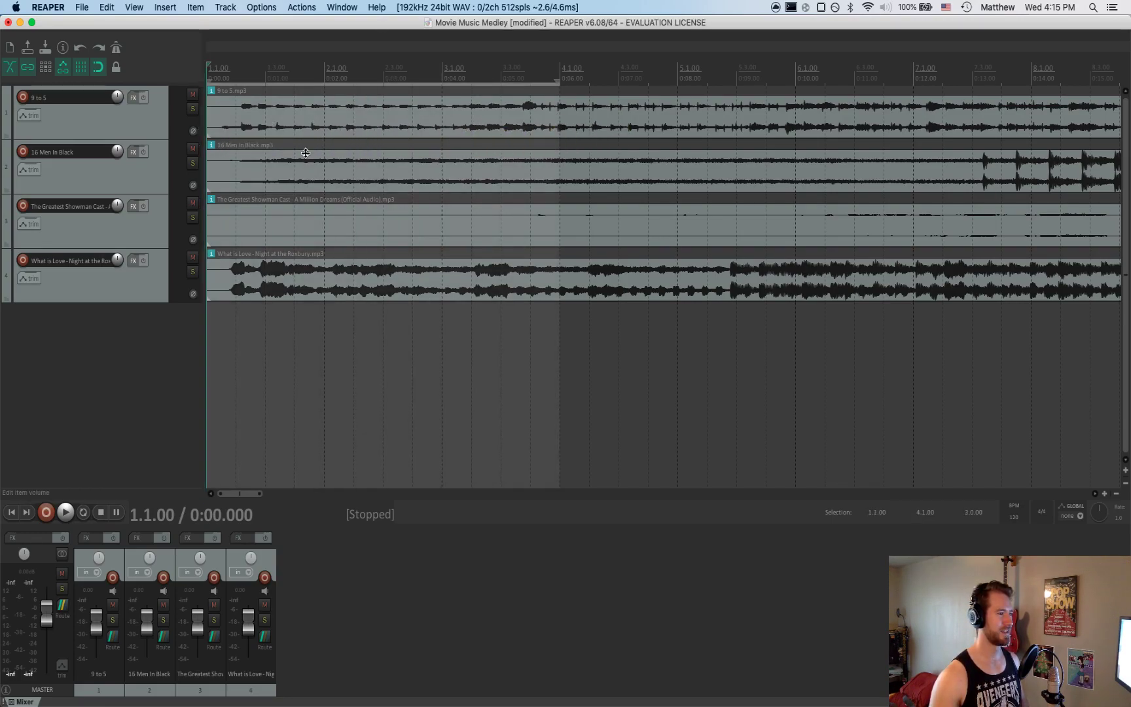
left_click(327, 118)
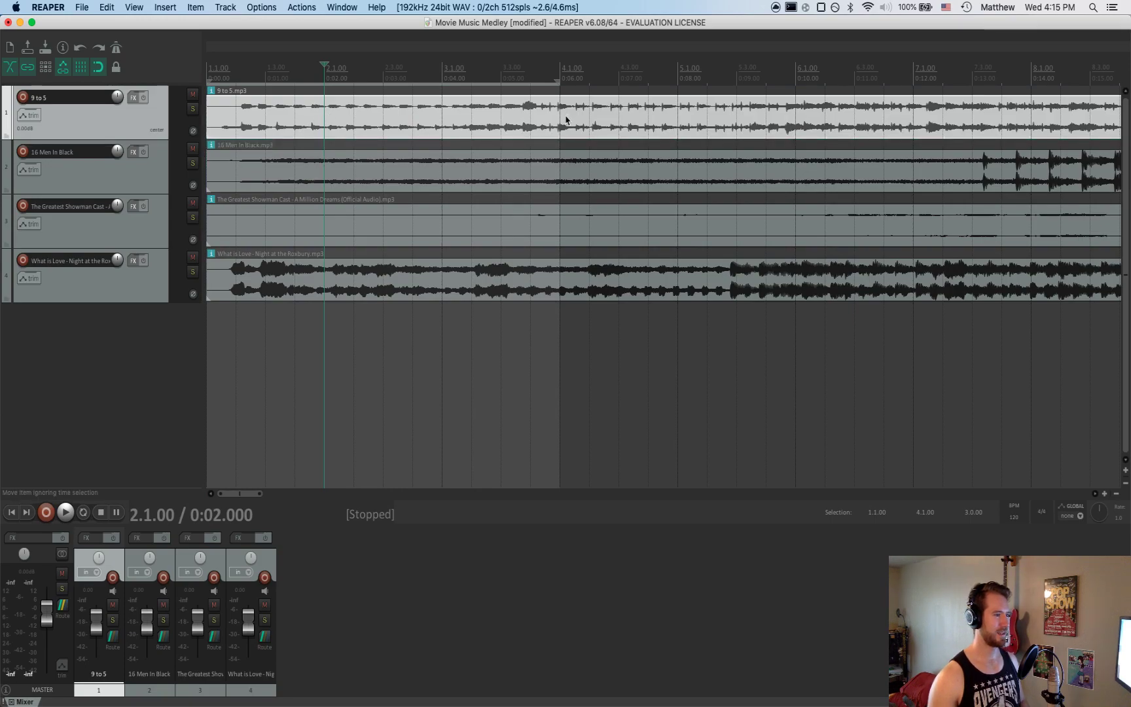
left_click_drag(589, 123, 296, 124)
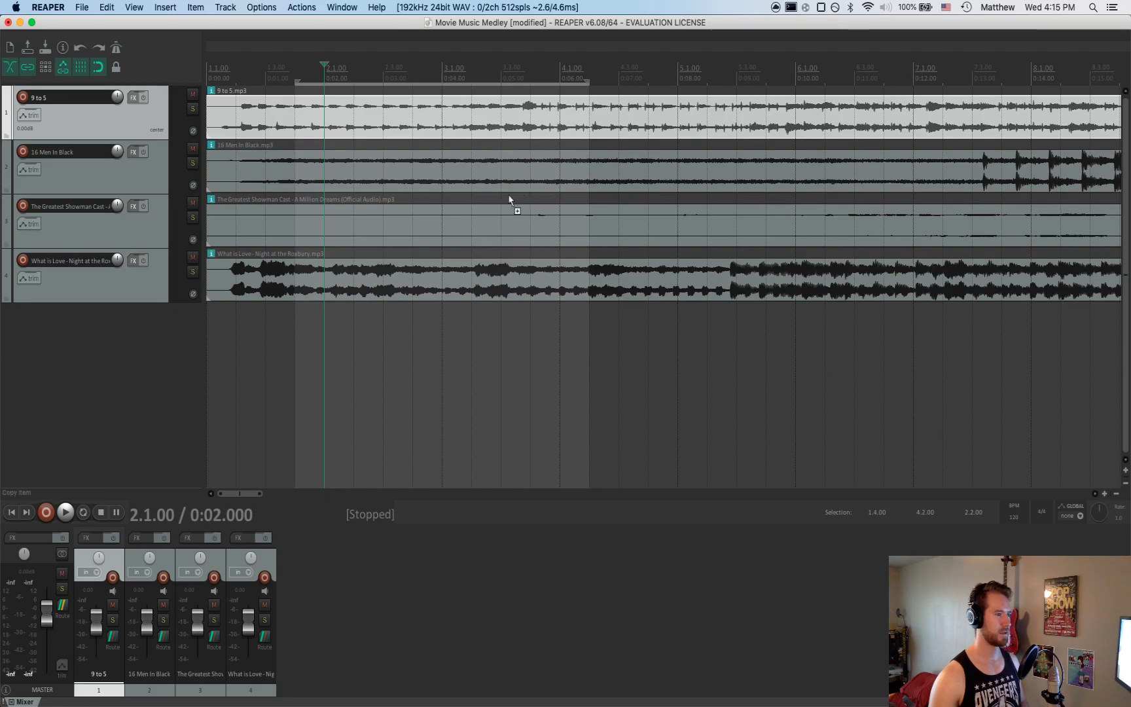
Deselect the clip and add an empty fifth track below the four song tracks
left_click(243, 386)
left_click(128, 373)
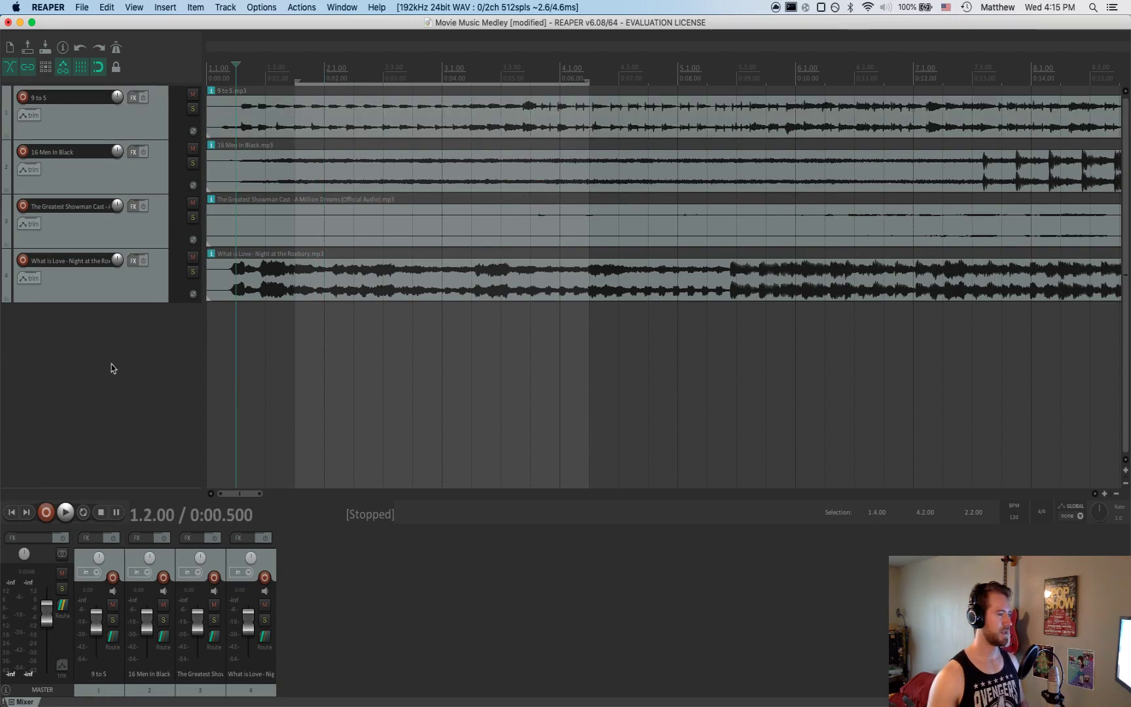
right_click(120, 330)
left_click(136, 338)
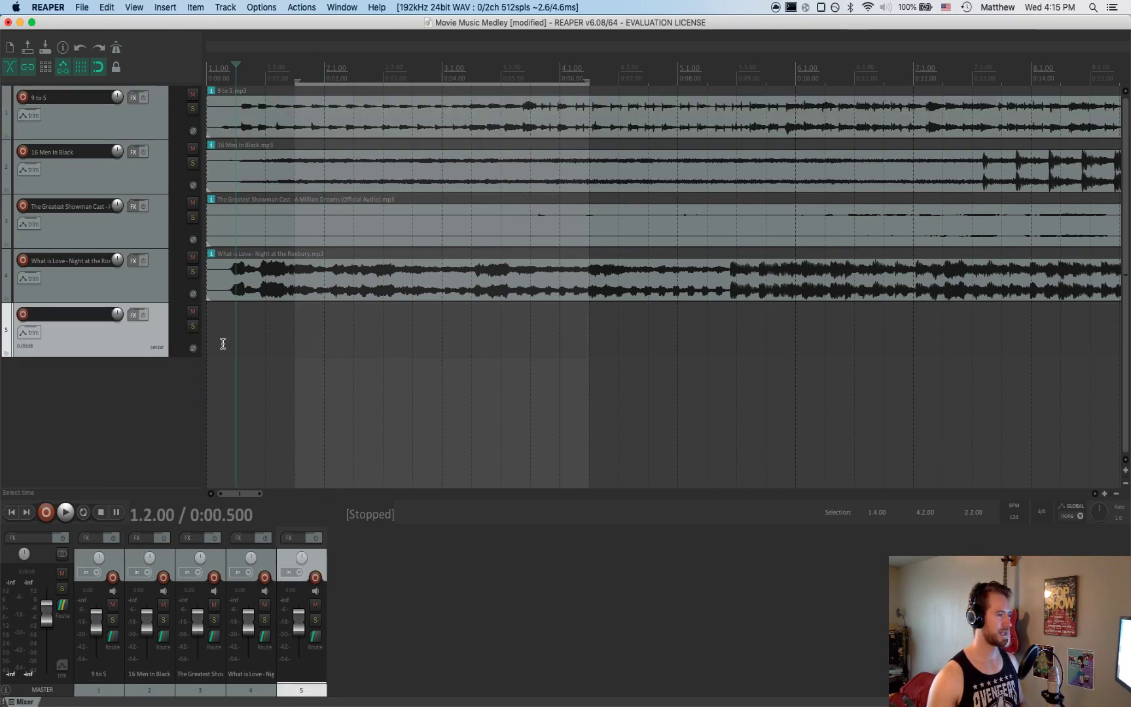
Paste the copied 9 to 5 clip onto the empty fifth track and delete the pasted clip
left_click(213, 346)
key("super+v")
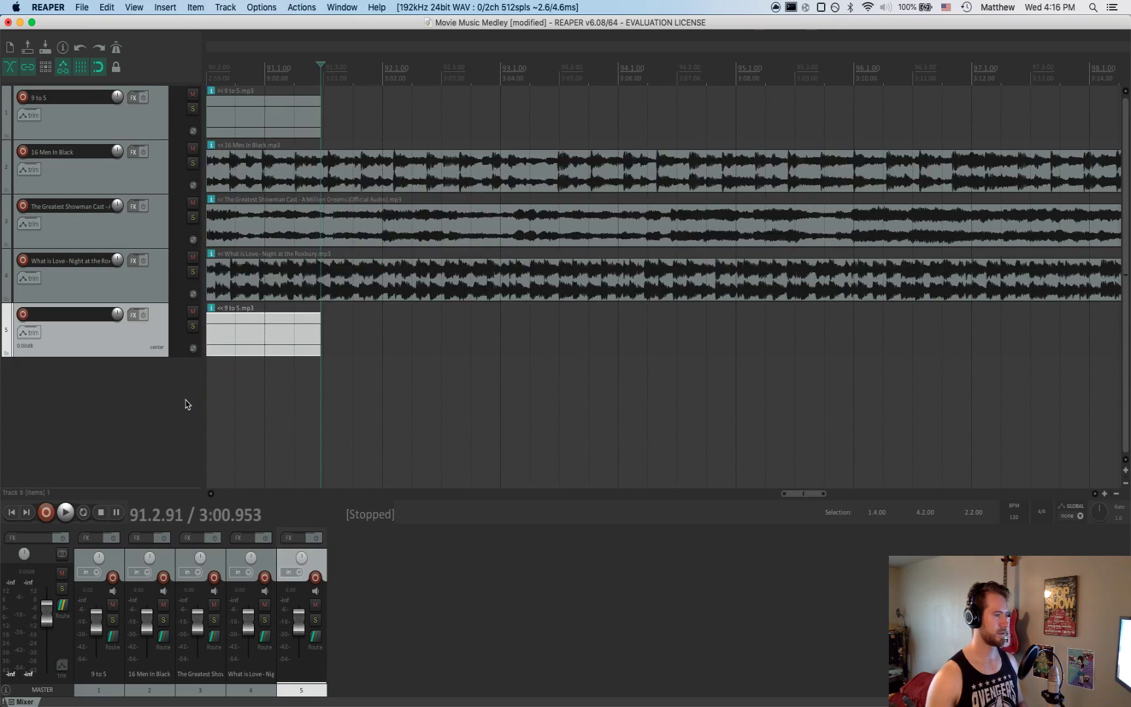
scroll(366, 377, "left", 5)
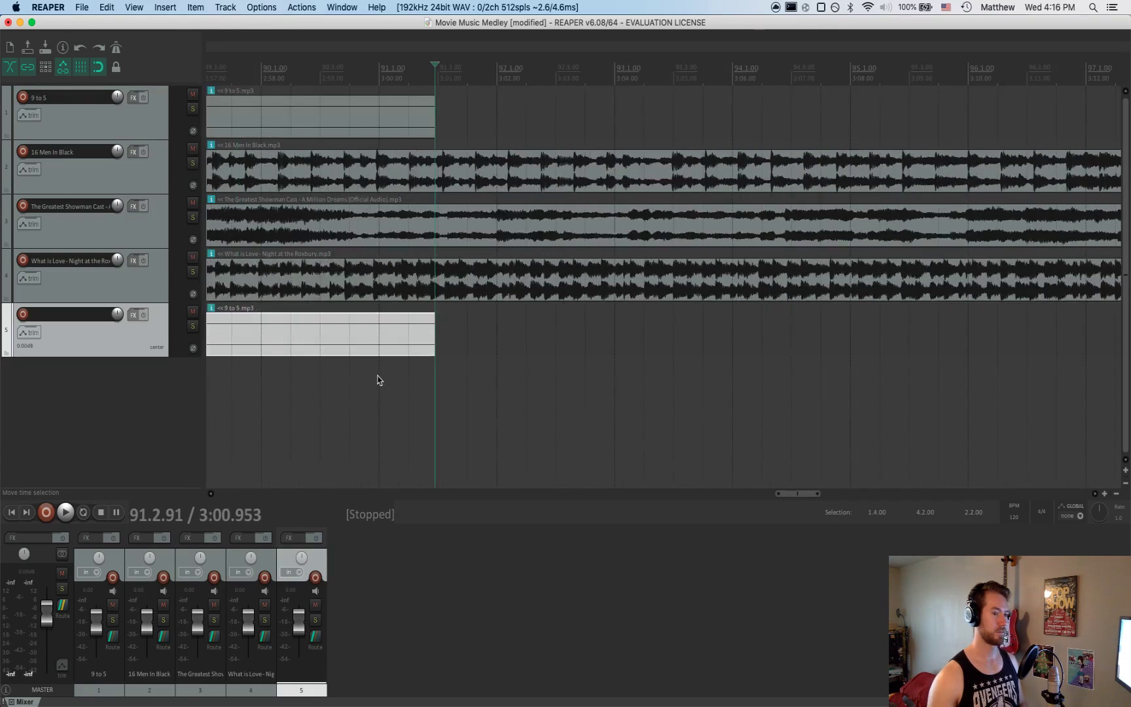
scroll(379, 383, "left", 3)
left_click(442, 332)
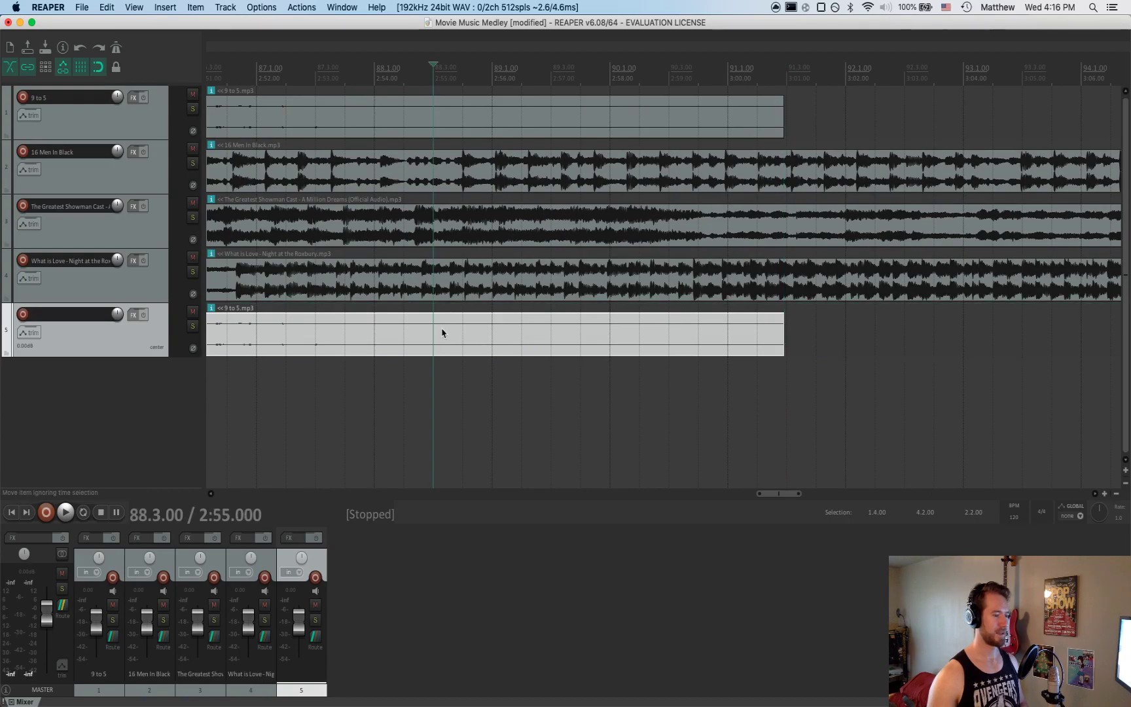
key("Delete")
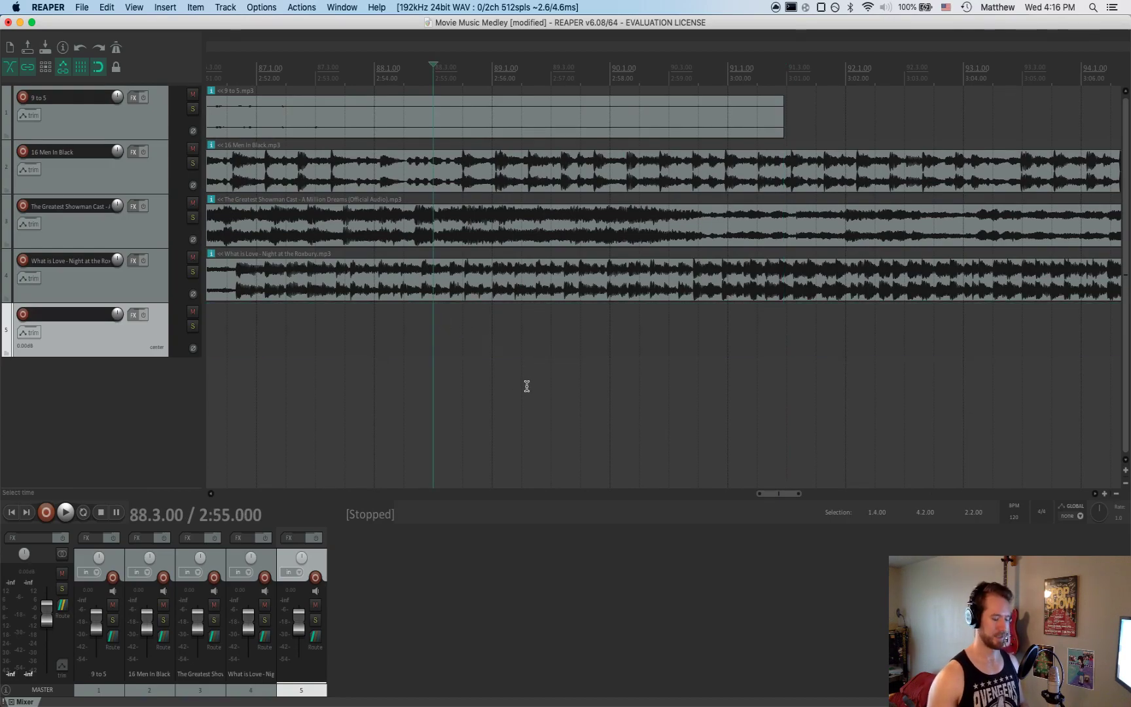
Set a time selection from 1.1.00 to 11.1.00 over the start of 9 to 5 and select its track
key("Home")
scroll(520, 396, "down", 3)
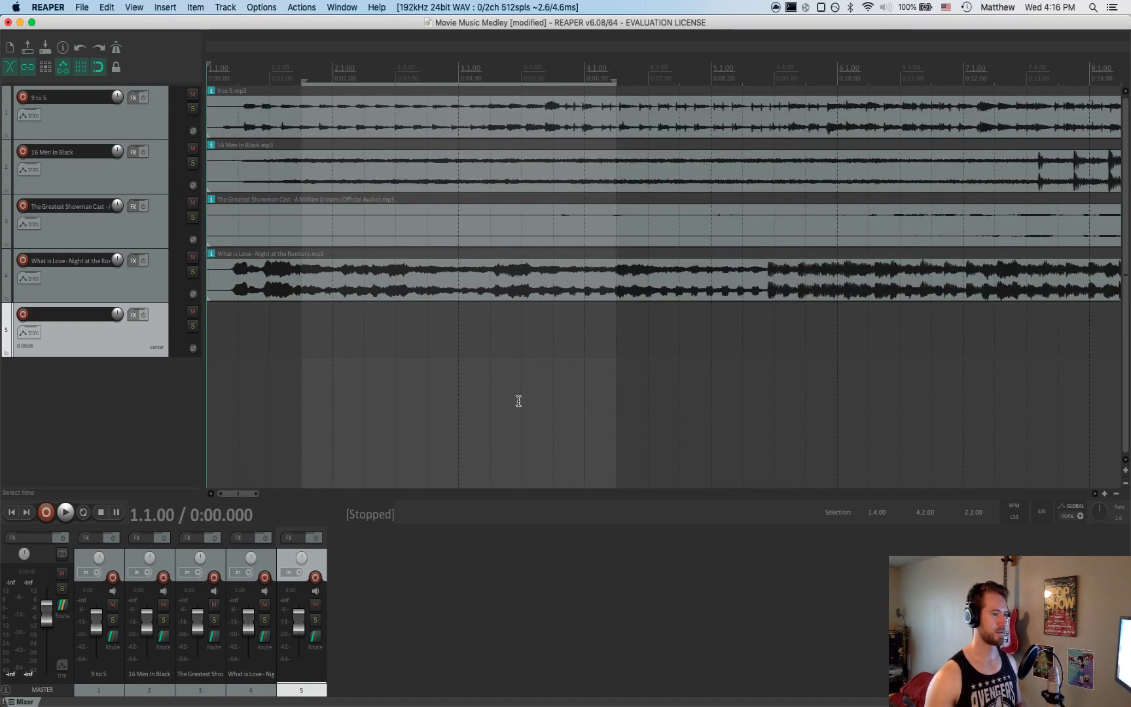
scroll(519, 403, "down", 6)
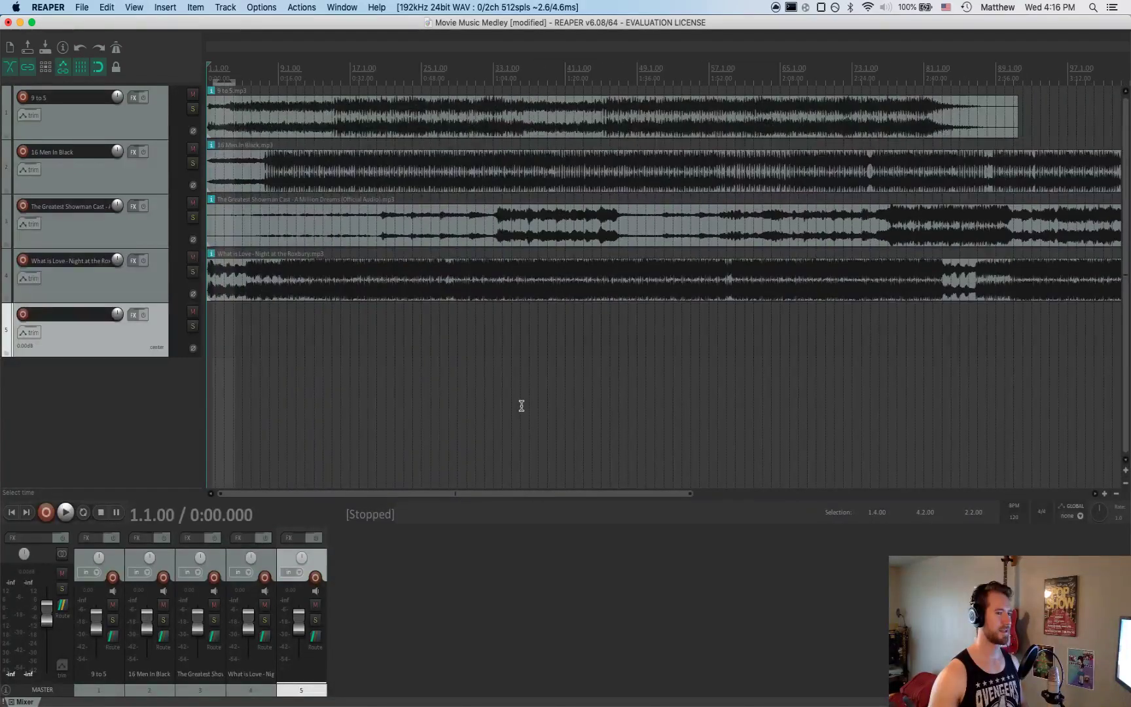
scroll(522, 407, "down", 2)
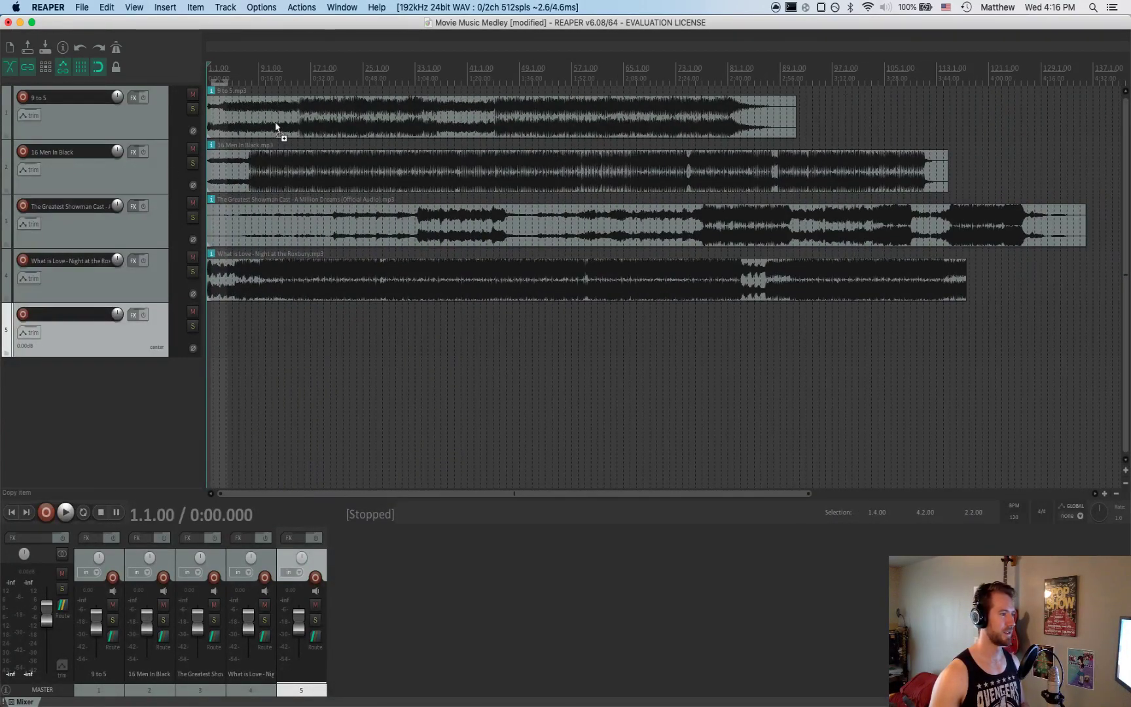
left_click_drag(276, 121, 214, 123)
left_click_drag(273, 90, 208, 92)
left_click(135, 122)
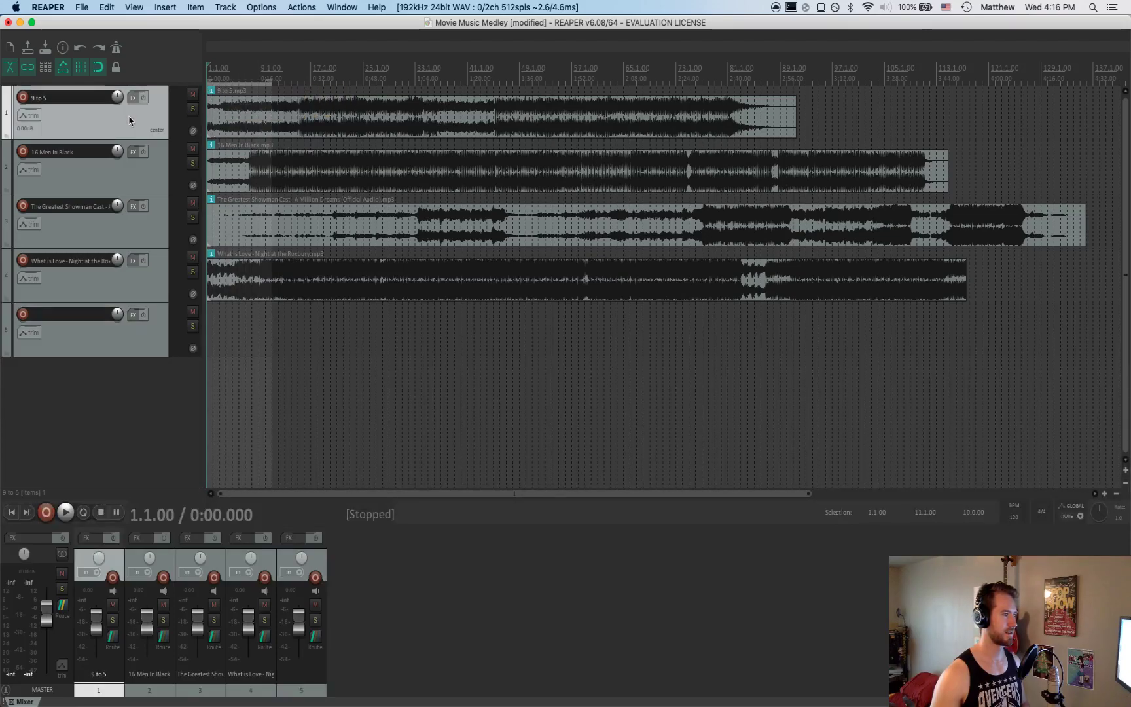
Select the 9 to 5 clip and set the time selection from 5.1.00 to 15.1.00 for copying
left_click(286, 100)
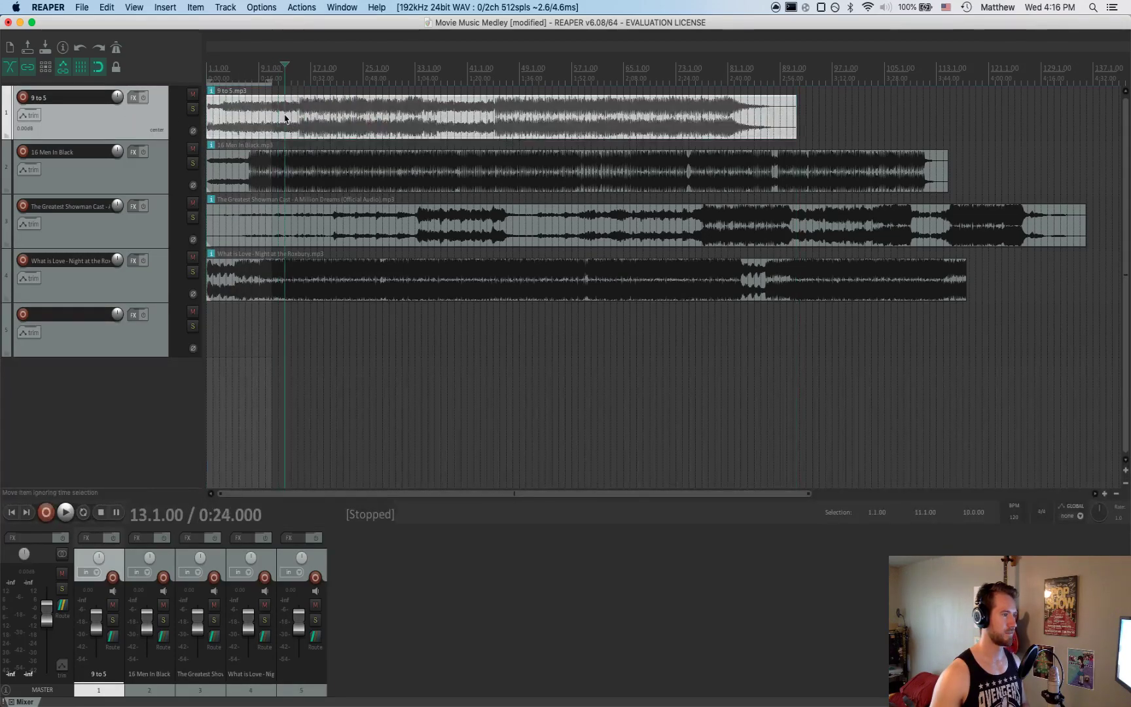
left_click_drag(302, 121, 269, 126)
left_click(271, 128)
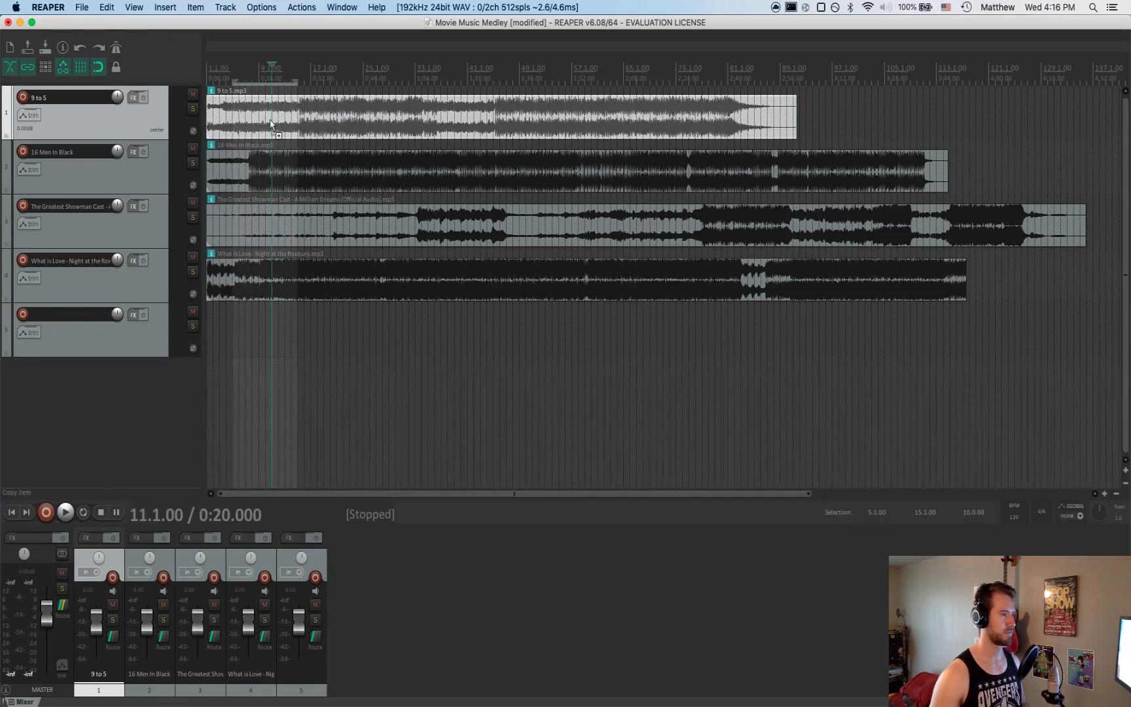
Paste the copied 9 to 5 clip at the start of the fifth track and undo the paste
left_click(219, 337)
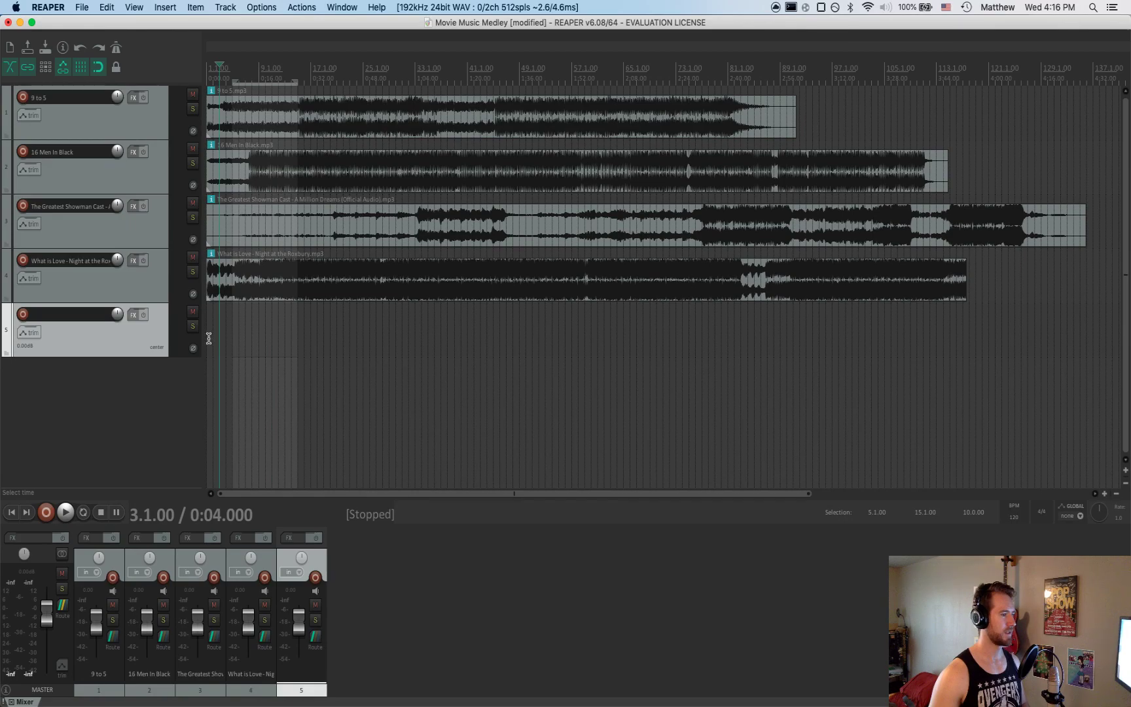
left_click(208, 338)
key("super+v")
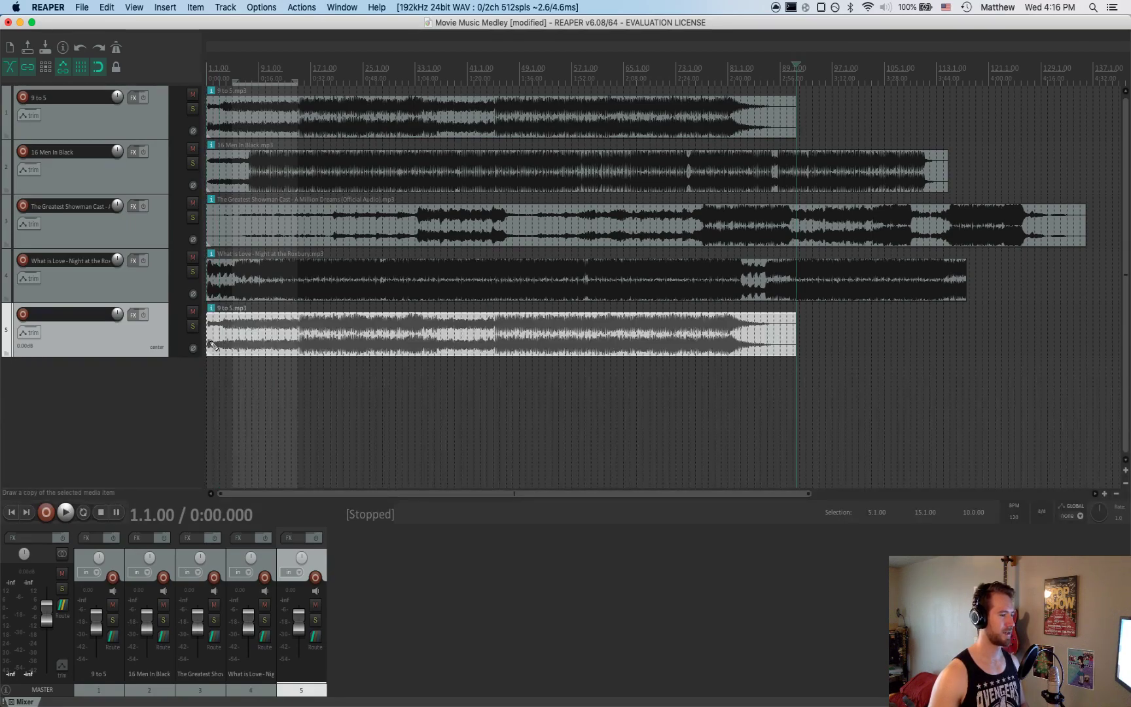
key("super+z")
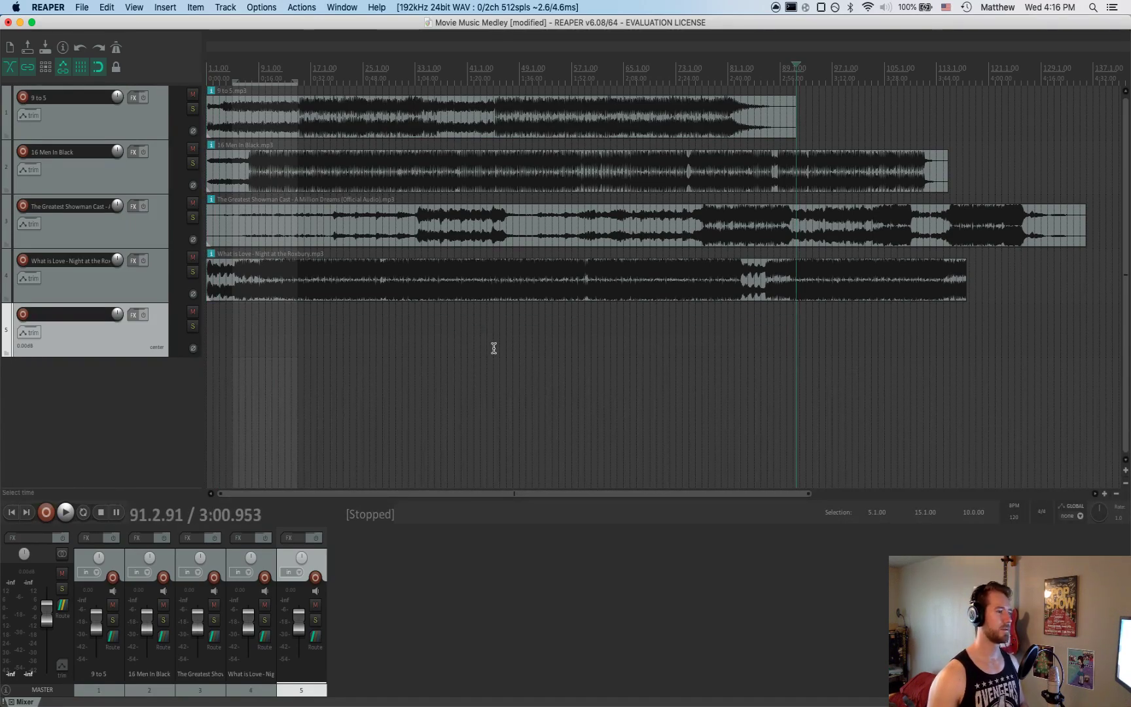
Copy the 5.1.00 to 15.1.00 section of 9 to 5 onto the fifth track and move the copy to 1.1.00
left_click(276, 126)
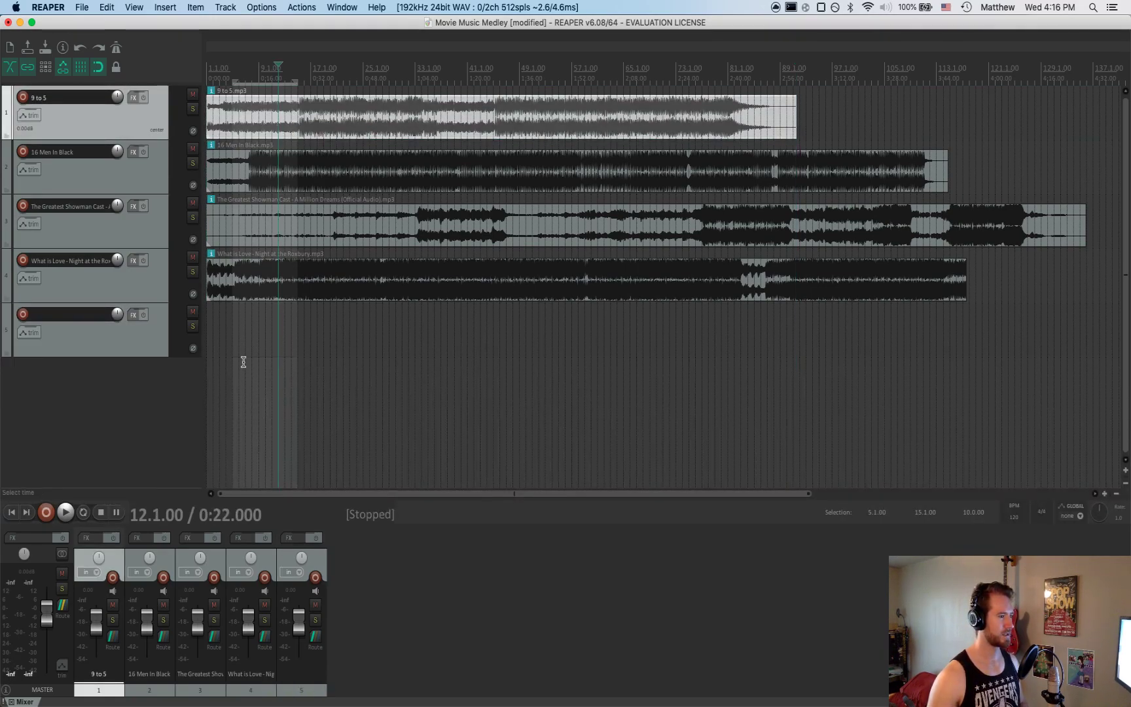
left_click(209, 340)
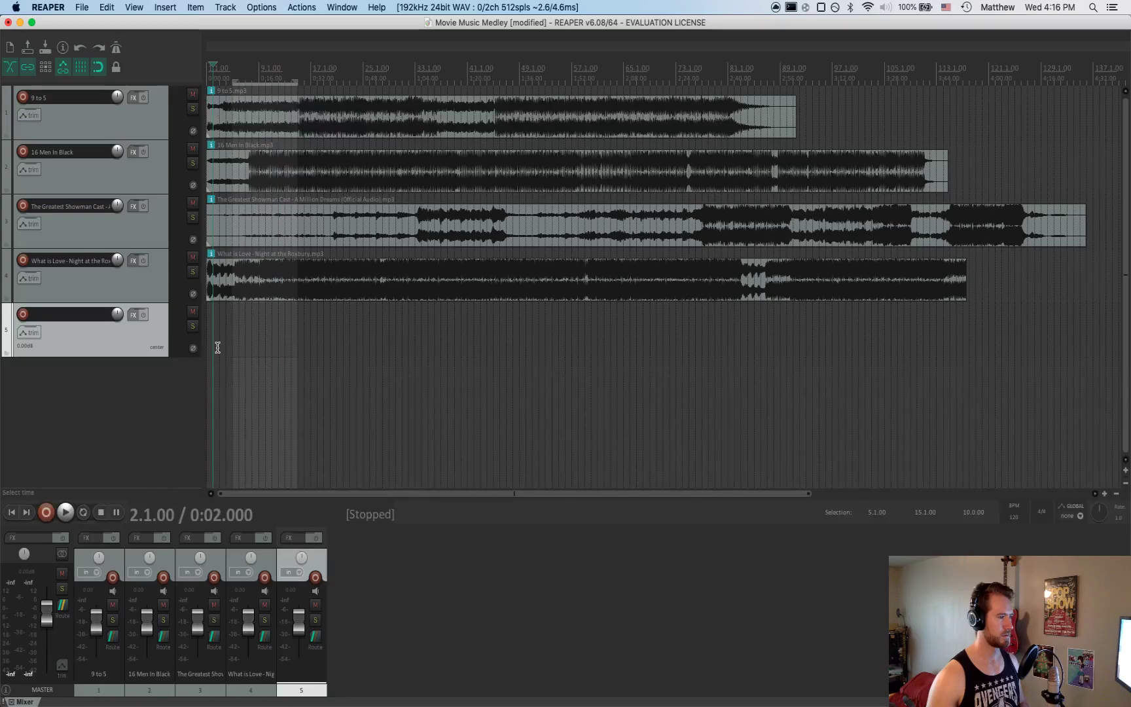
key("super+shift+v")
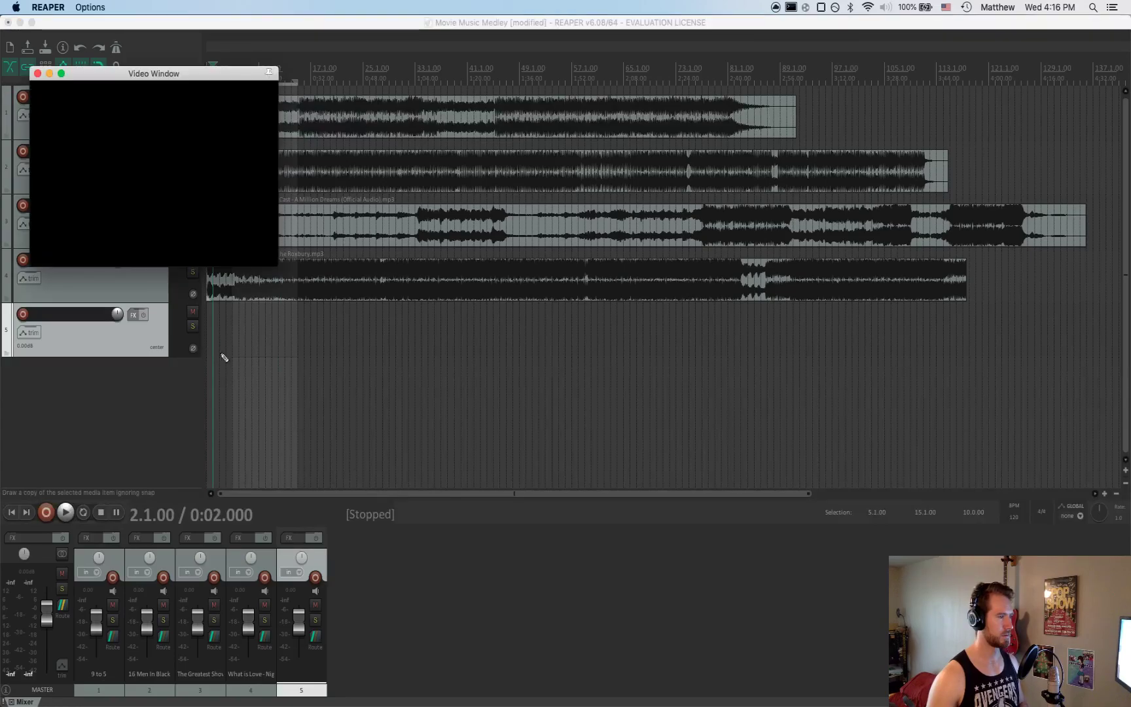
left_click(37, 73)
key("super+v")
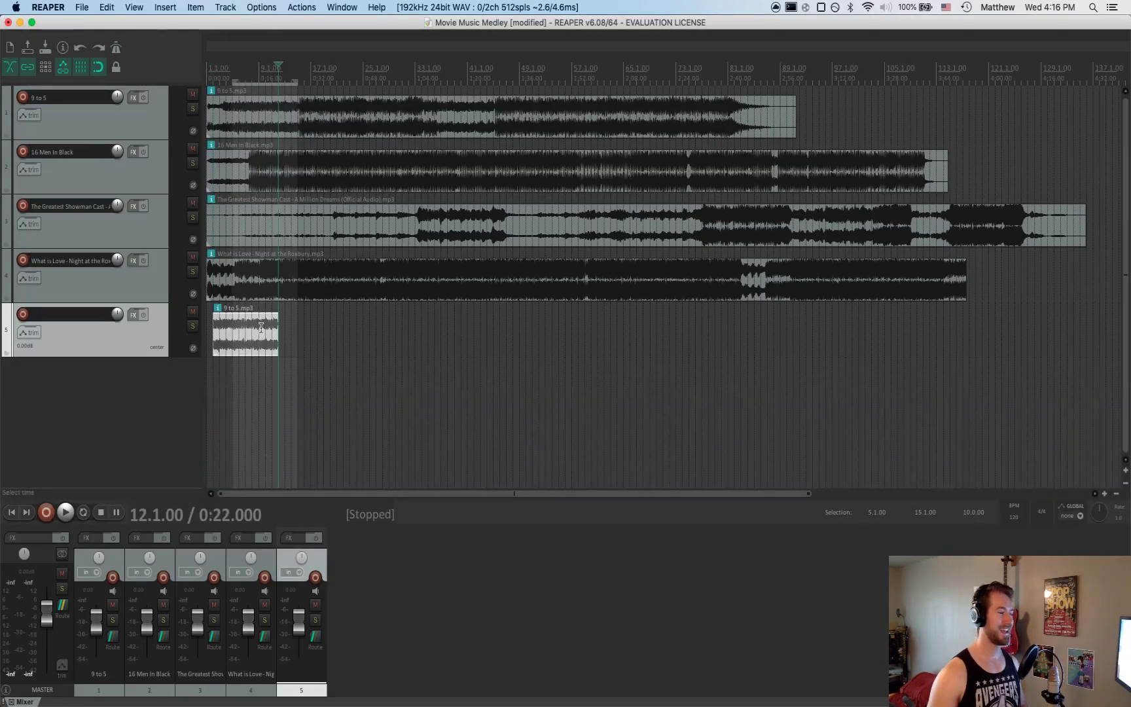
left_click_drag(258, 340, 252, 340)
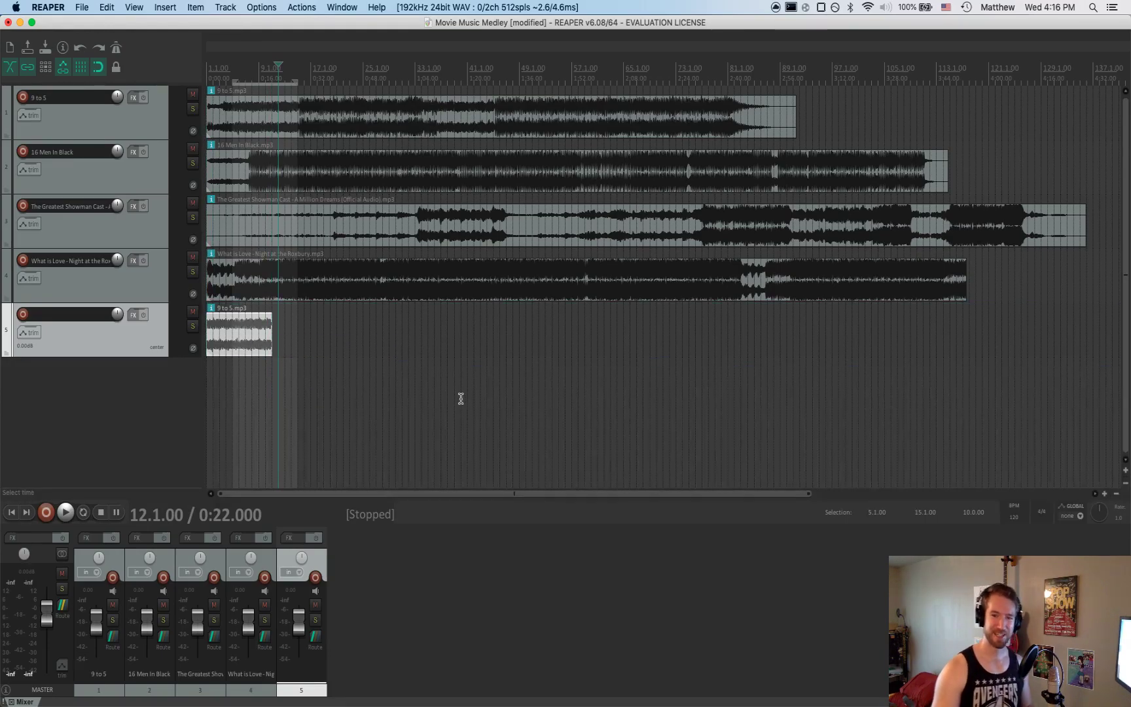
Select the source 9 to 5 clip and look up the Copy within time selection command without running it
scroll(261, 380, "down", 3)
scroll(262, 380, "up", 6)
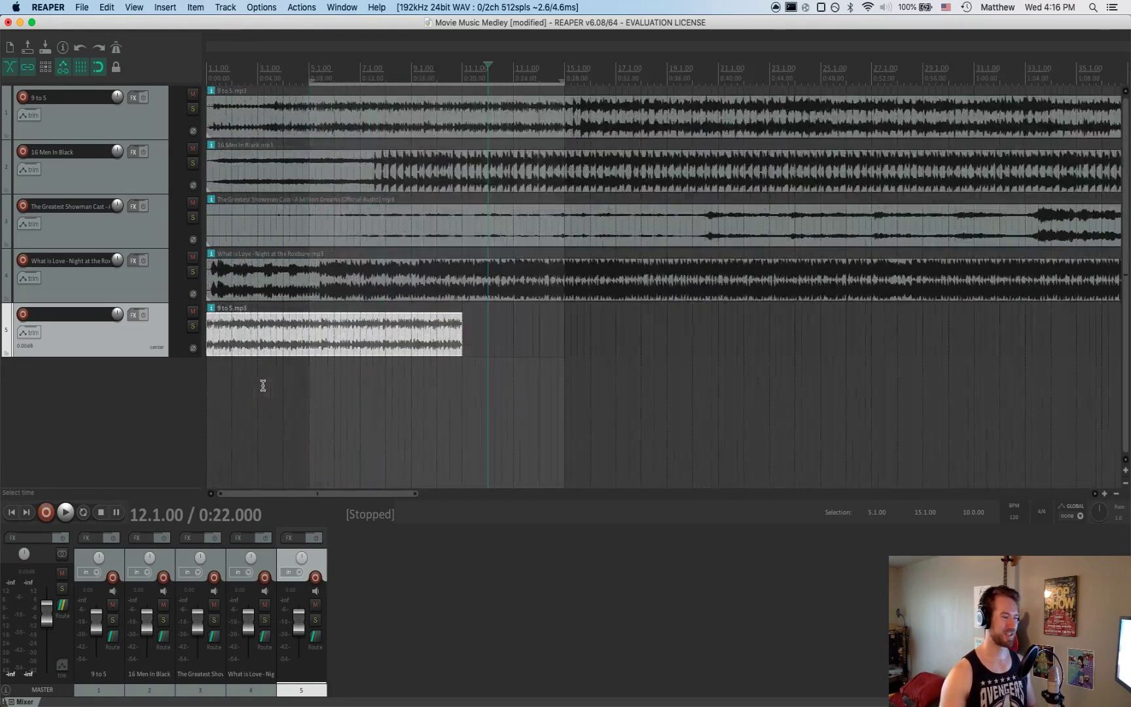
left_click(392, 345)
left_click(334, 121)
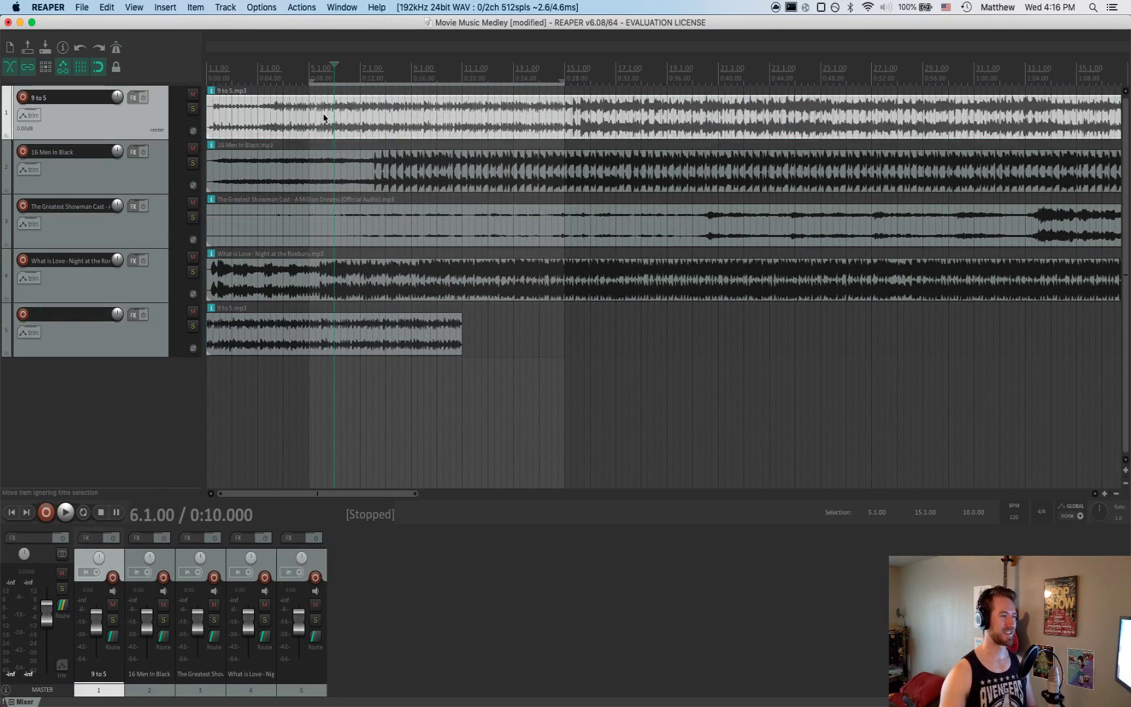
left_click(115, 7)
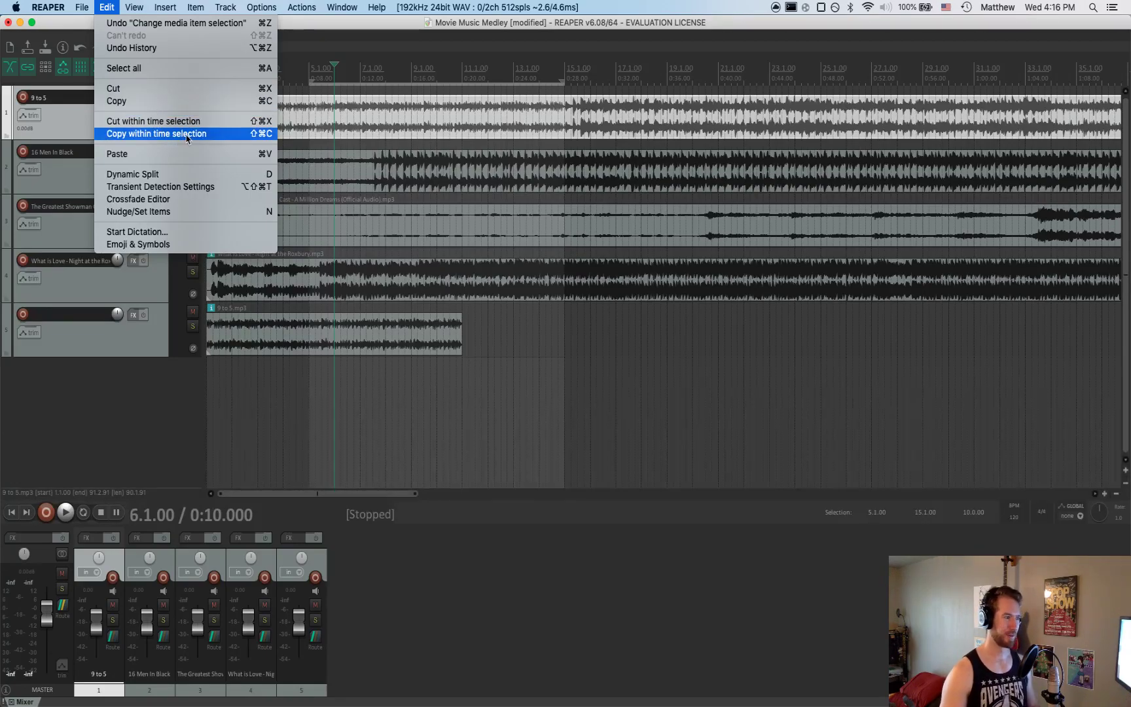
left_click(532, 392)
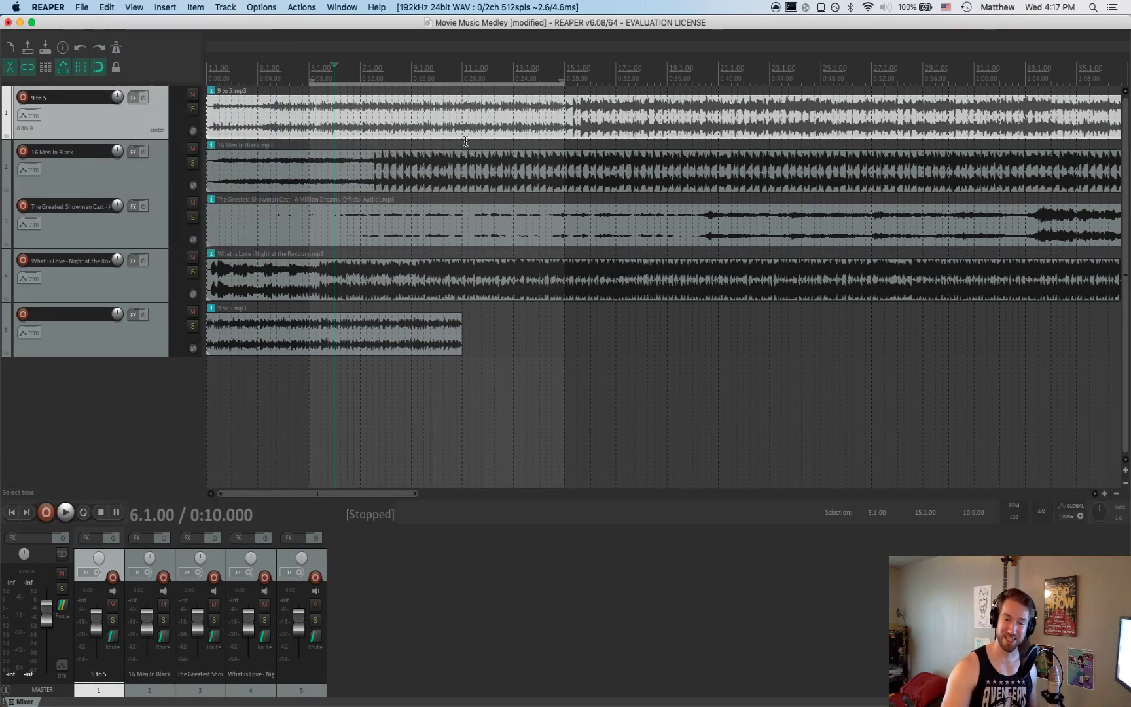
Solo the fifth track and play the beginning and the end of its pasted 9 to 5 clip
scroll(547, 244, "down", 5)
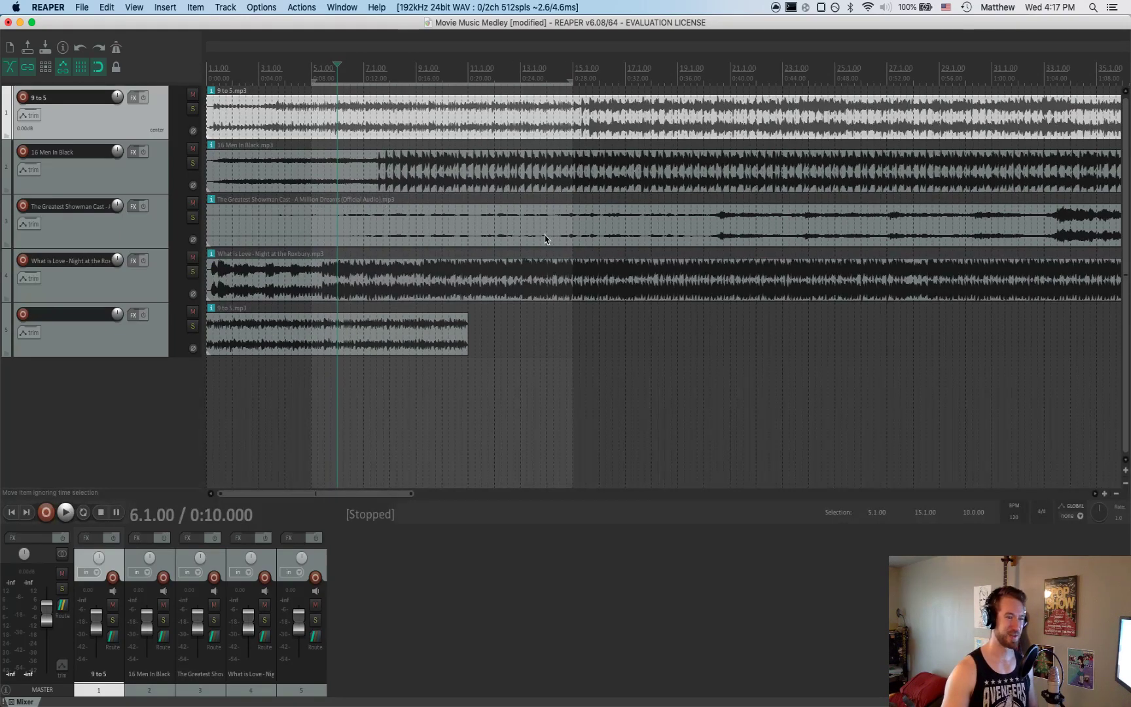
scroll(547, 245, "up", 3)
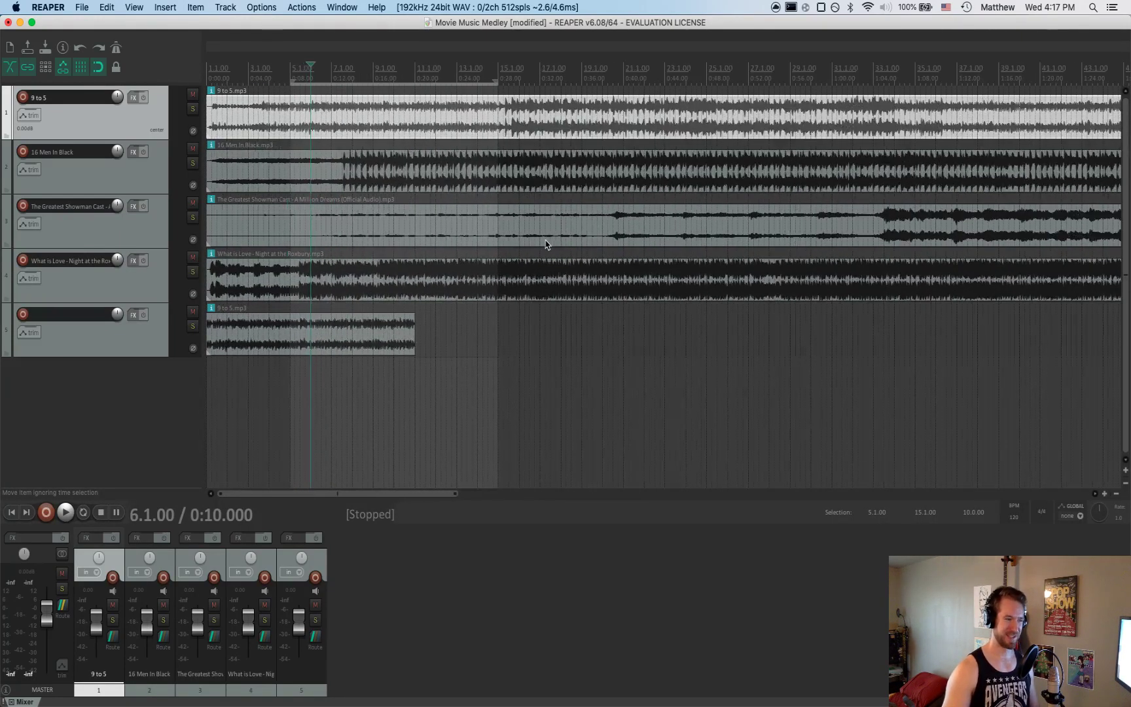
left_click(471, 351)
left_click(244, 340)
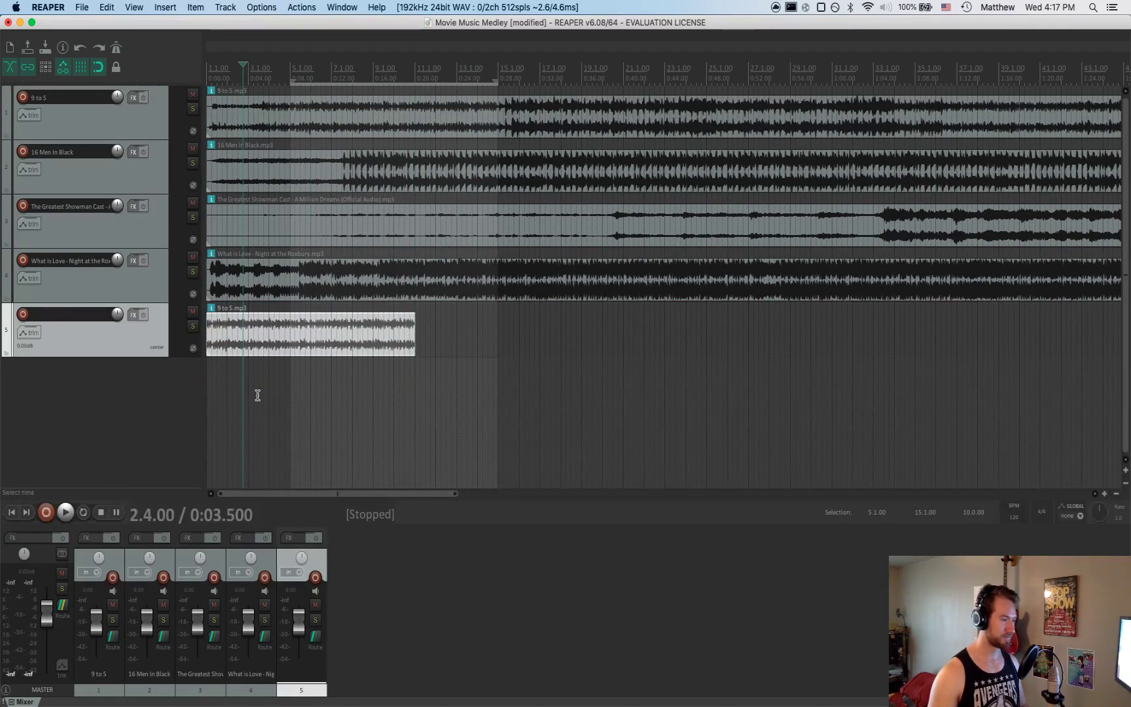
left_click(193, 326)
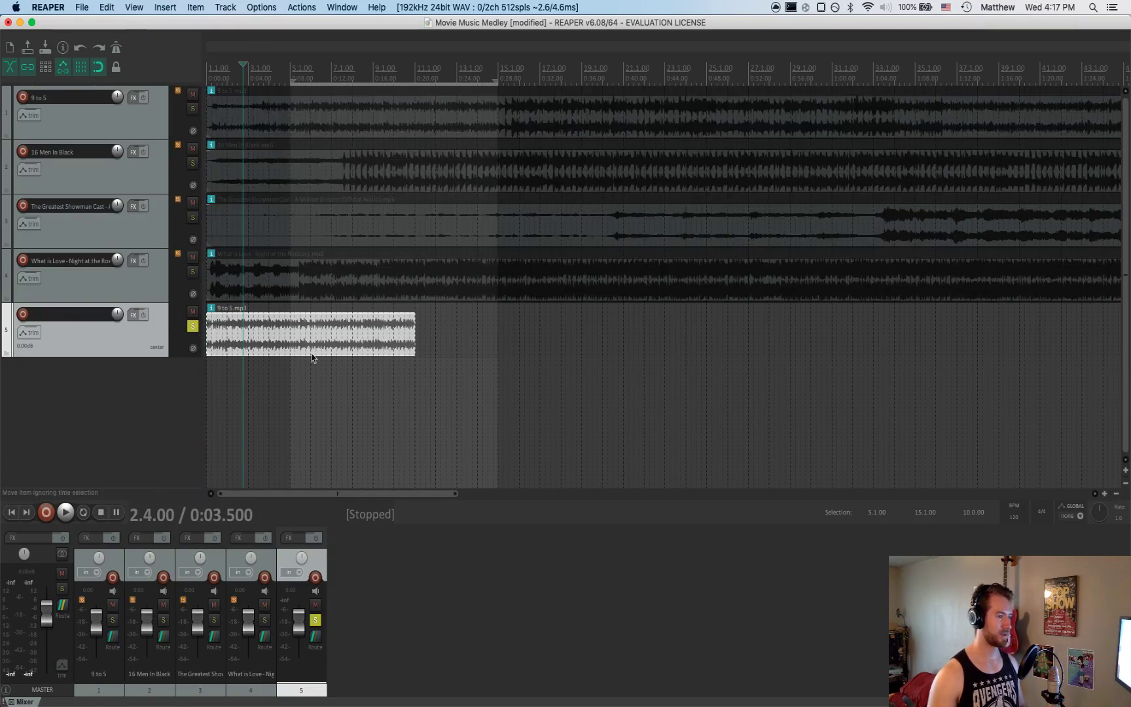
left_click(207, 339)
key("space")
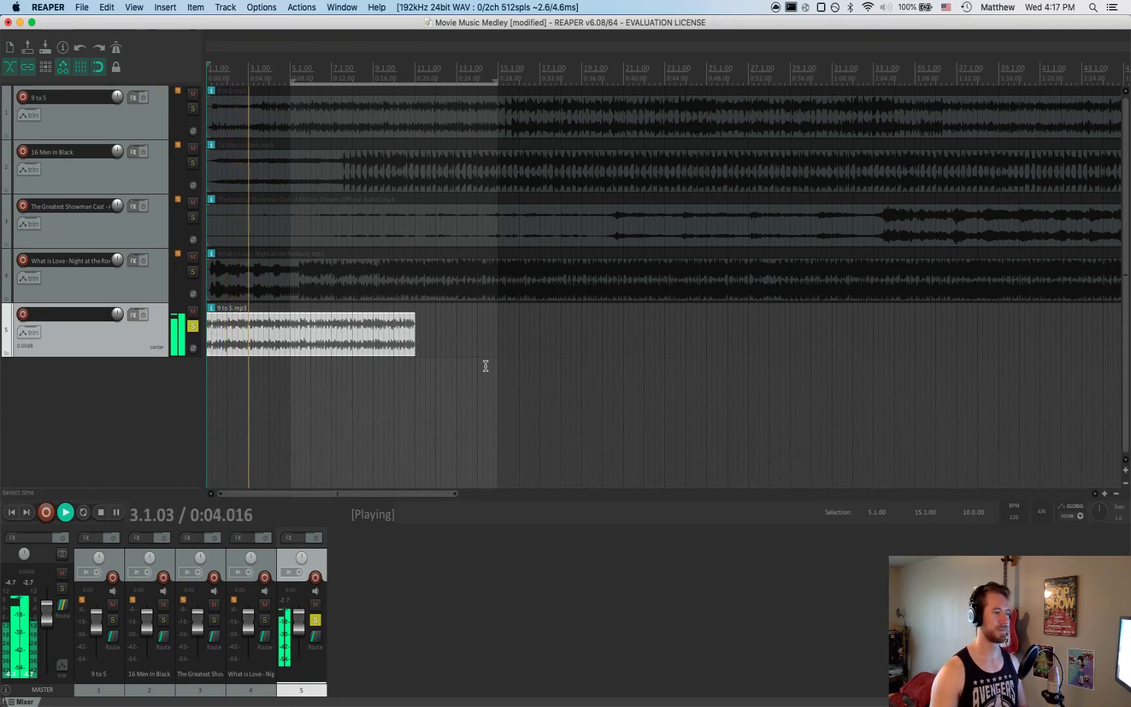
key("space")
left_click(400, 340)
key("space")
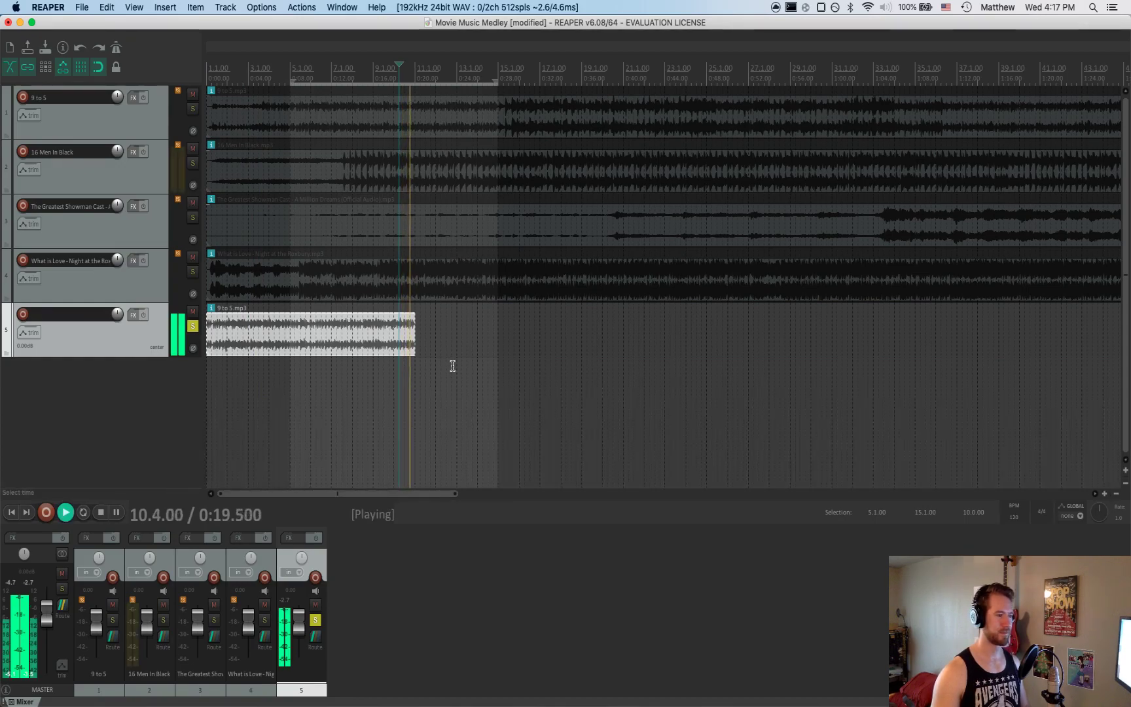
key("space")
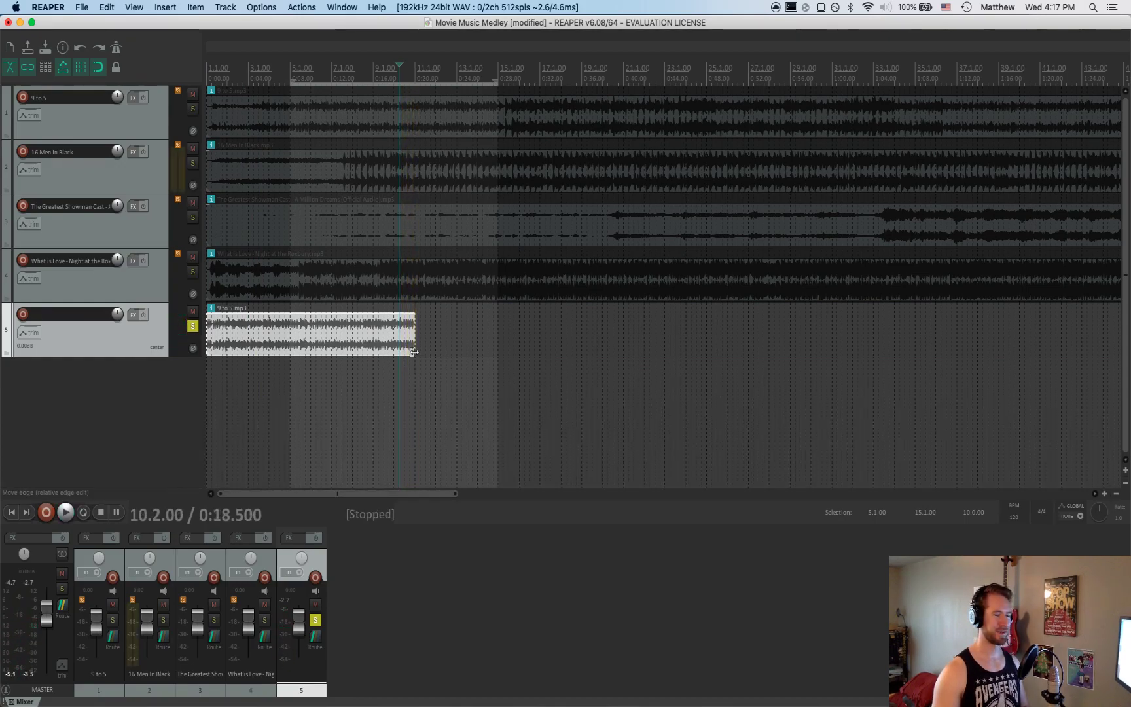
Extend the end of the fifth track's 9 to 5 clip to about 14.1.00 and play the added part
left_click_drag(417, 350, 477, 342)
key("space")
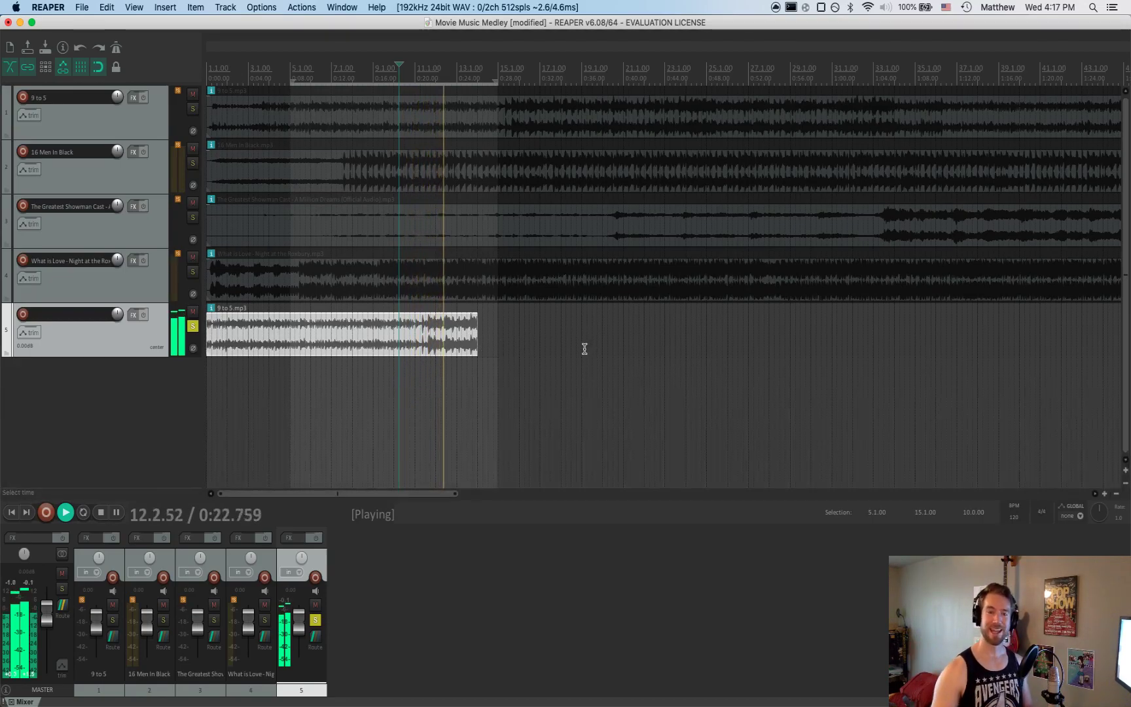
key("space")
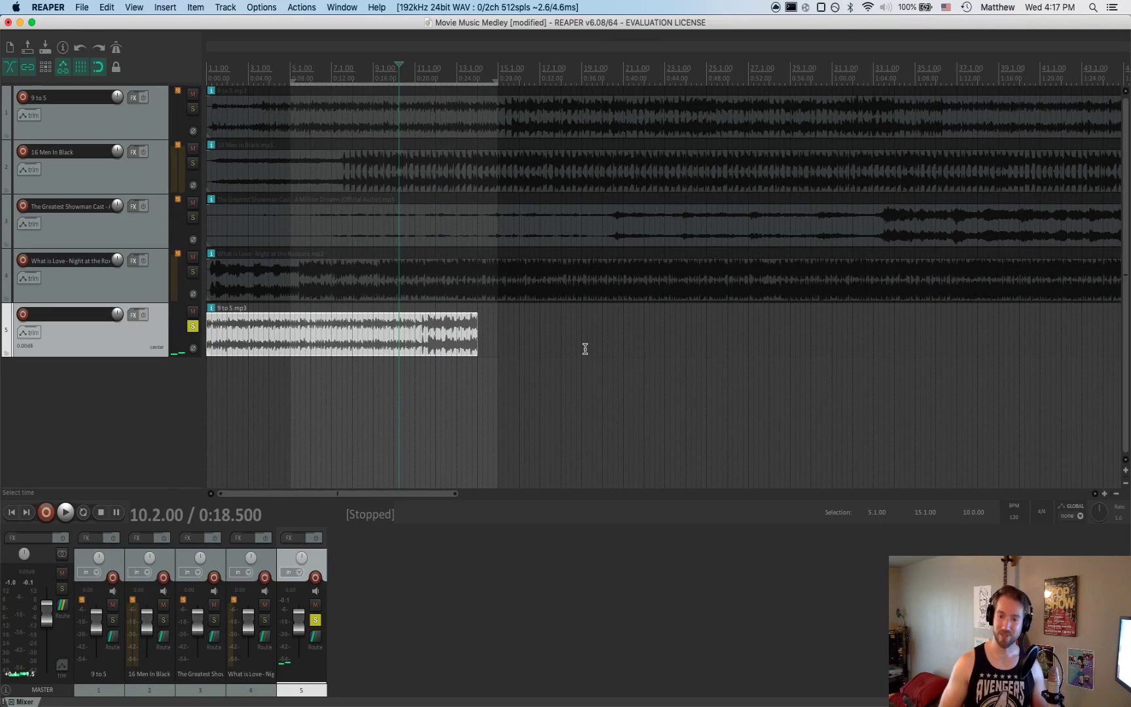
Delete the 9 to 5 clip from the fifth track and turn off that track's solo
left_click(468, 337)
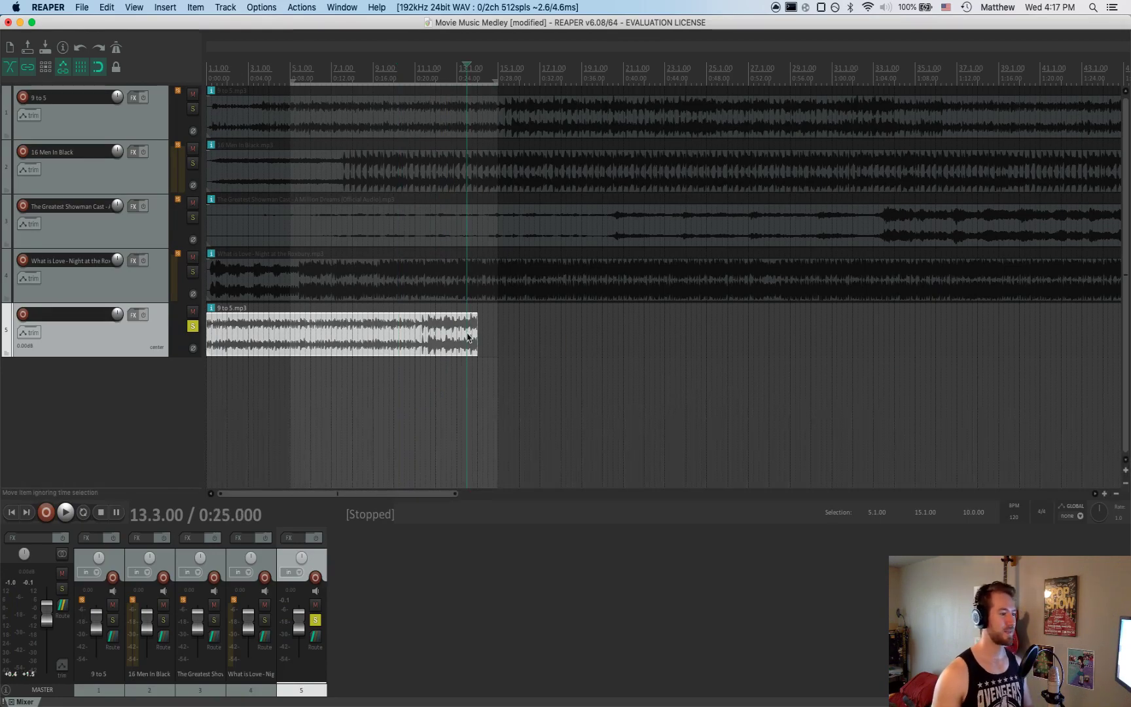
key("Delete")
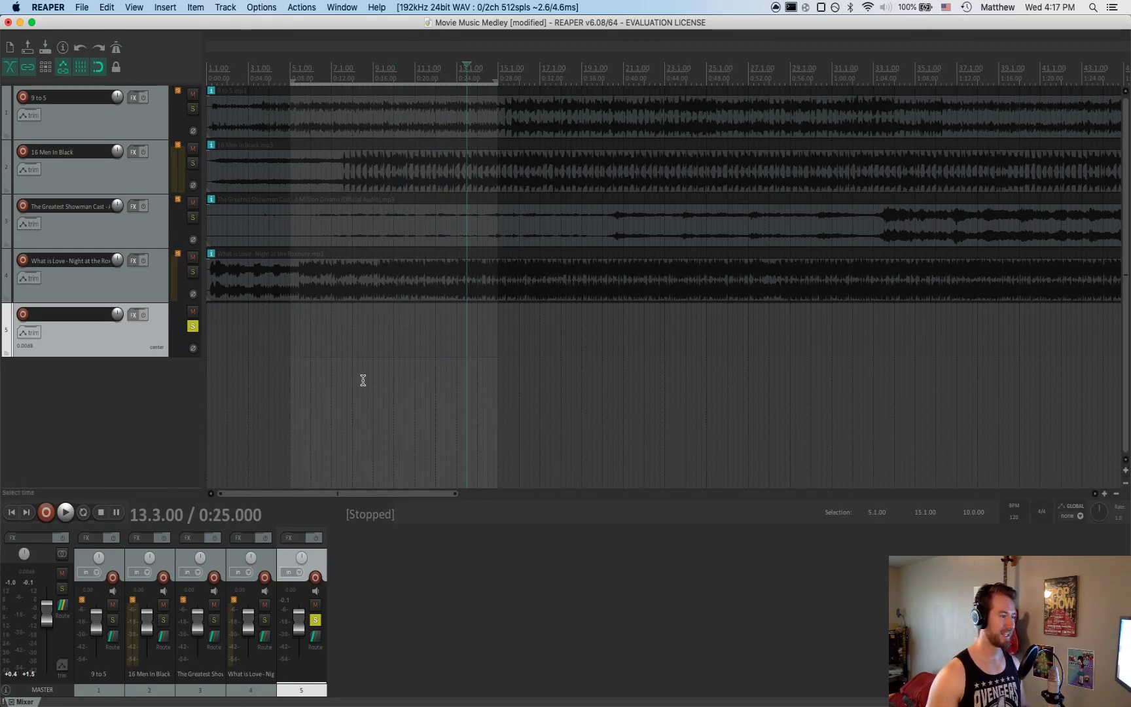
left_click(192, 326)
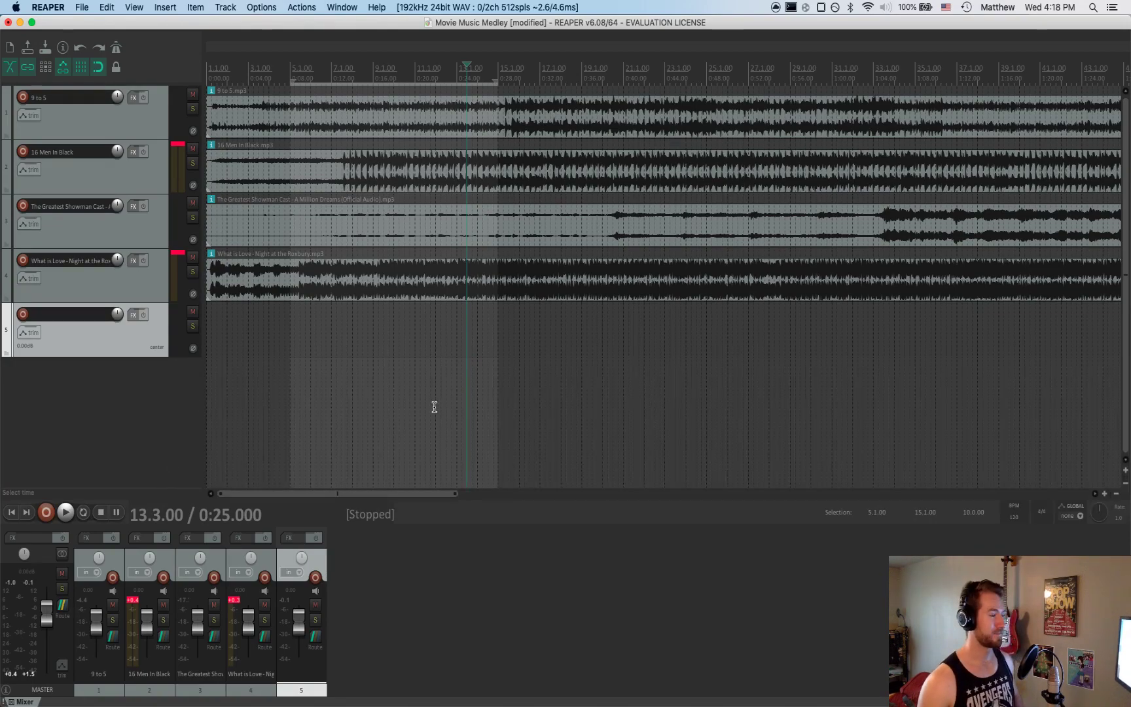
Reorder the song tracks as 16 Men In Black, 9 to 5, What is Love and The Greatest Showman
left_click_drag(144, 120, 140, 255)
left_click(126, 120)
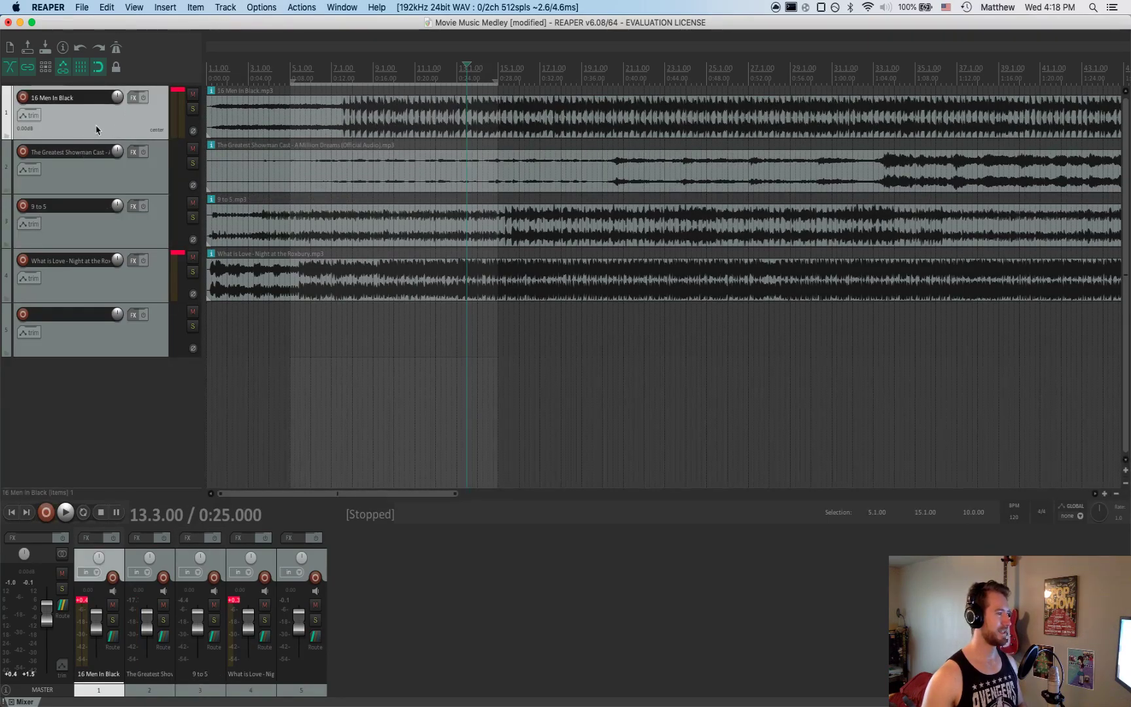
mouse_move(104, 119)
left_mouse_down()
mouse_move(102, 196)
mouse_move(117, 109)
left_mouse_up()
left_click(101, 180)
left_click_drag(107, 243, 113, 292)
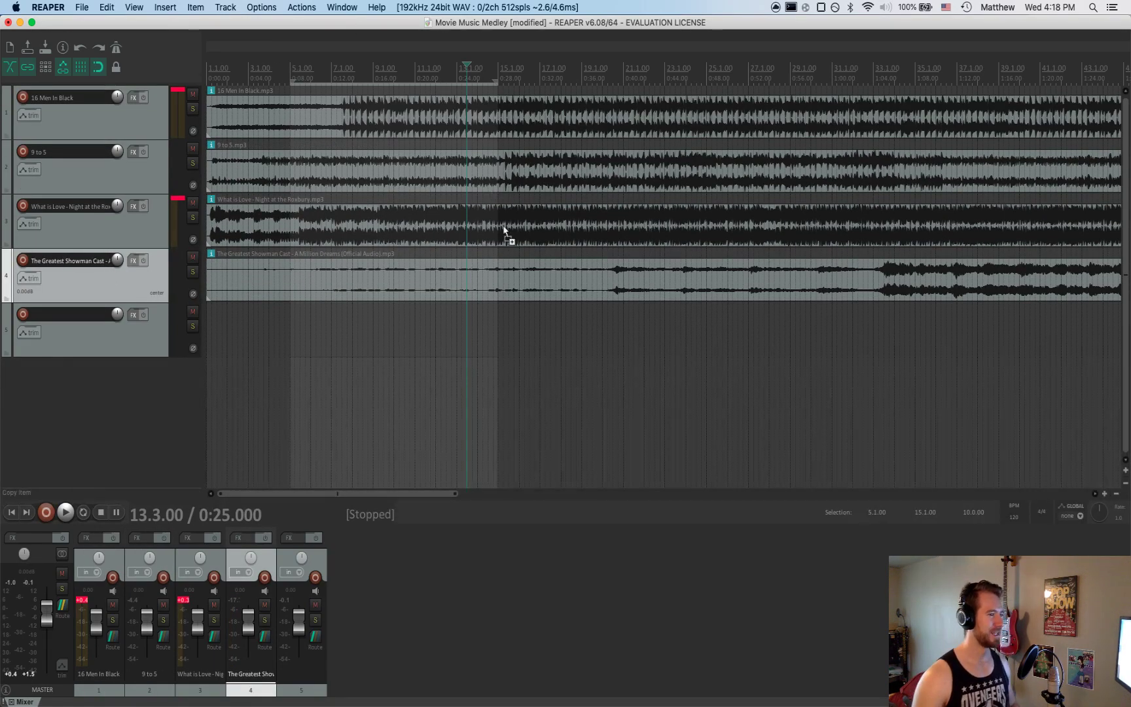
Switch to Google Chrome, move the spreadsheet of cut times out of the way, and return to REAPER
key("super+Tab")
key("super+Tab")
key("super+Tab")
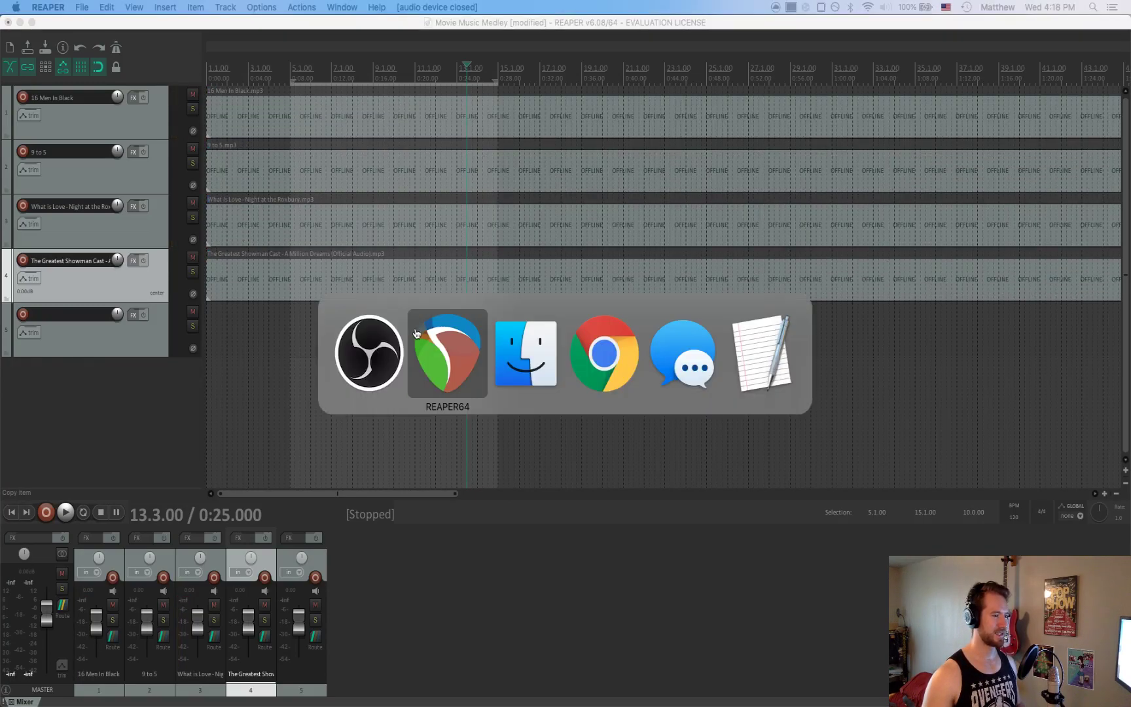
key("super+Tab")
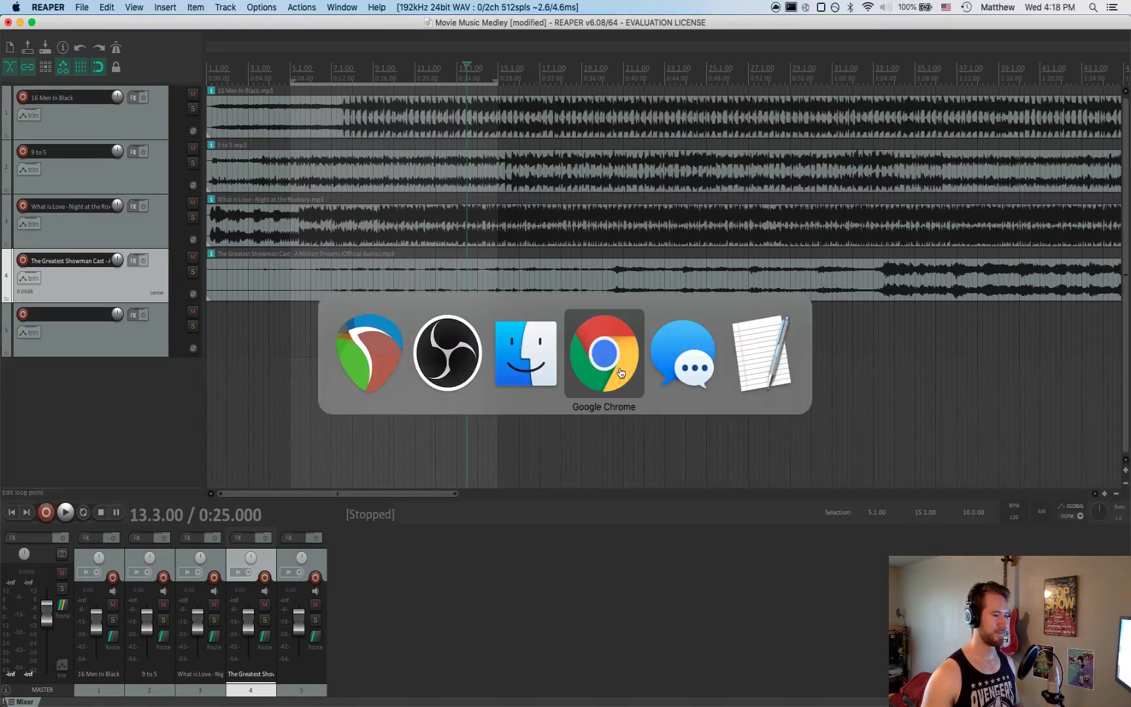
left_click(602, 371)
left_click_drag(609, 28, 136, 155)
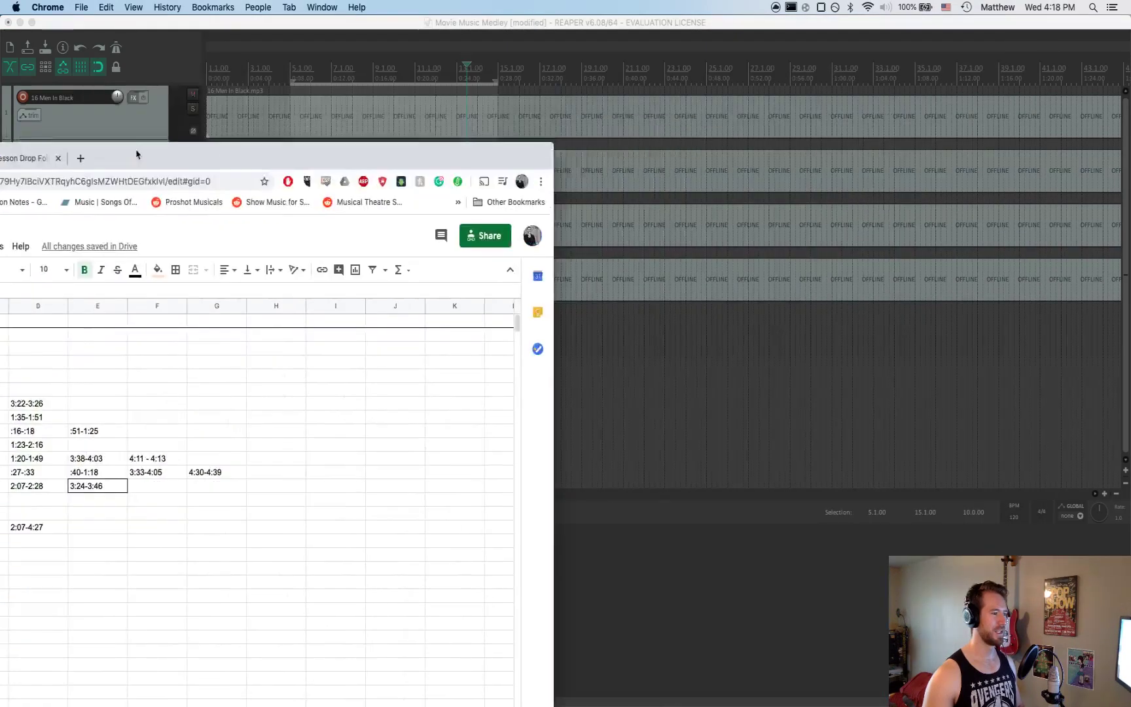
key("super+m")
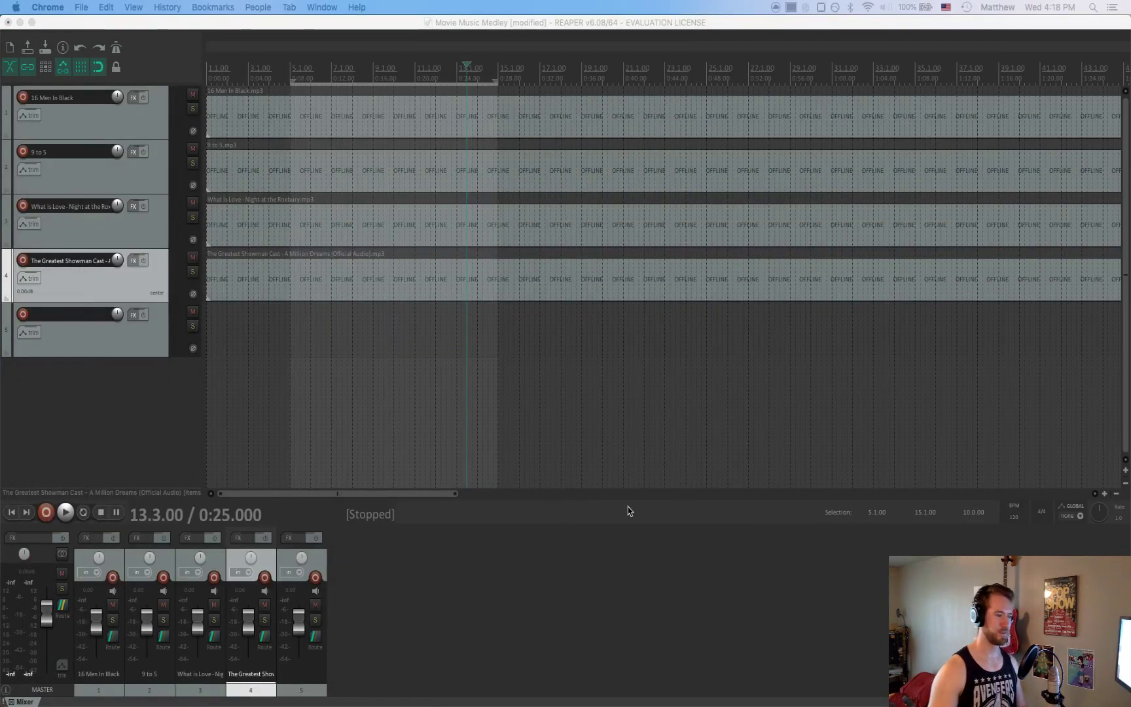
left_click(589, 581)
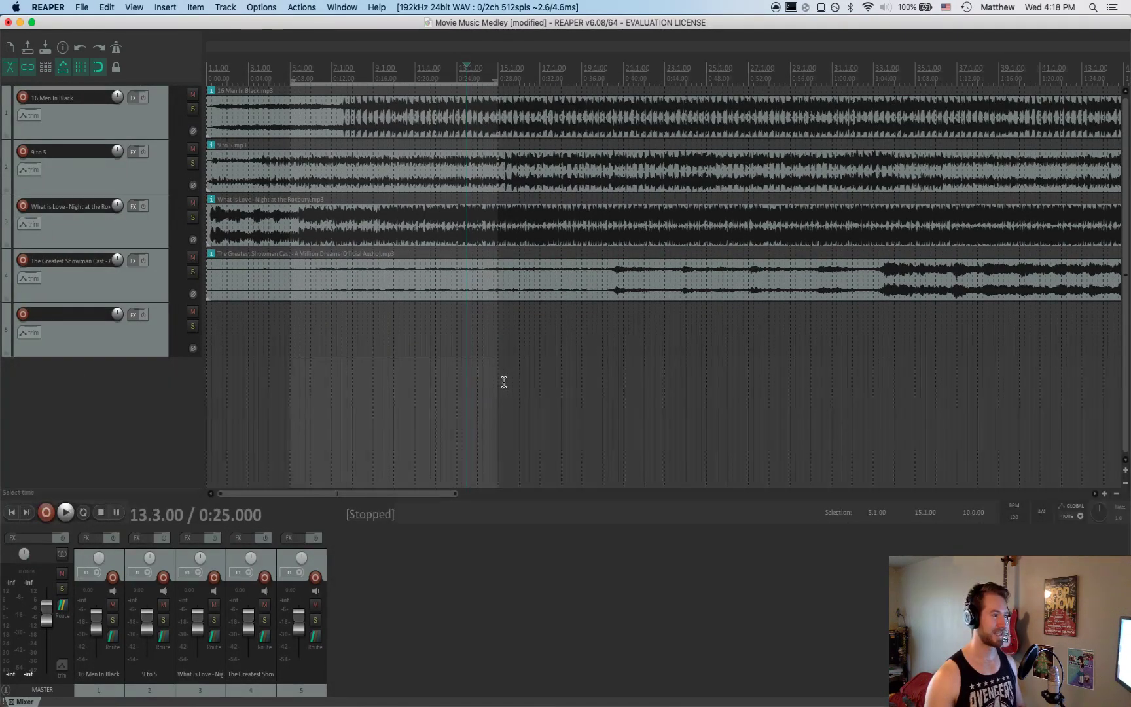
scroll(504, 382, "down", 3)
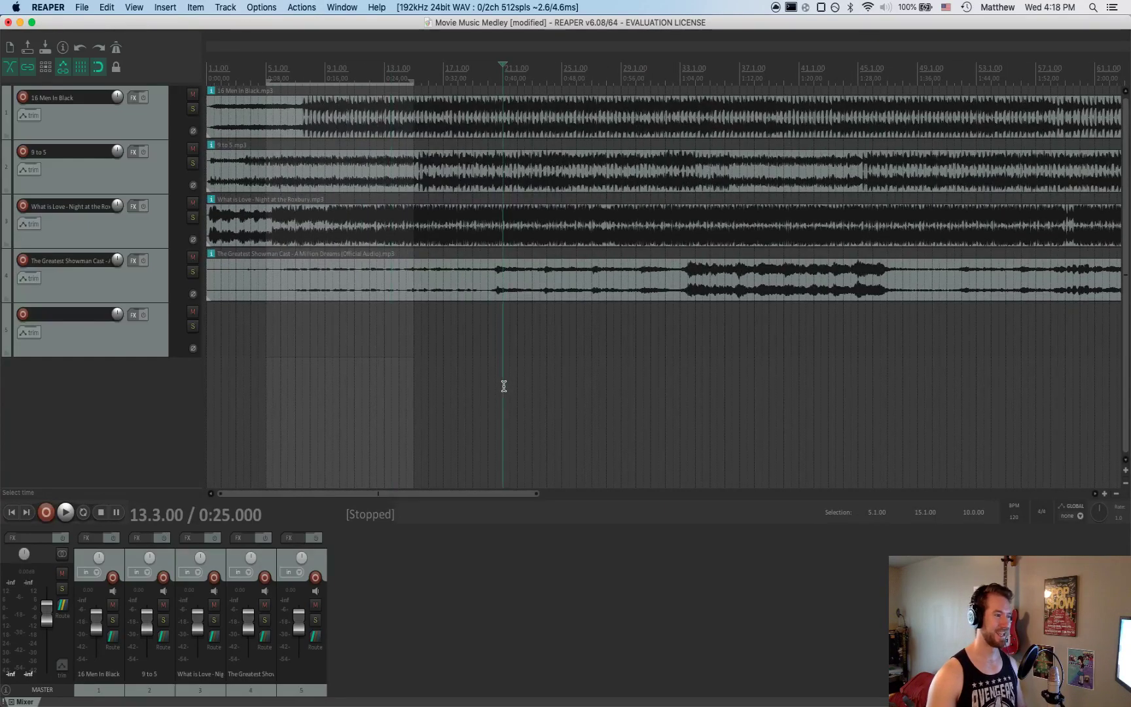
left_click(222, 78)
left_click(208, 80)
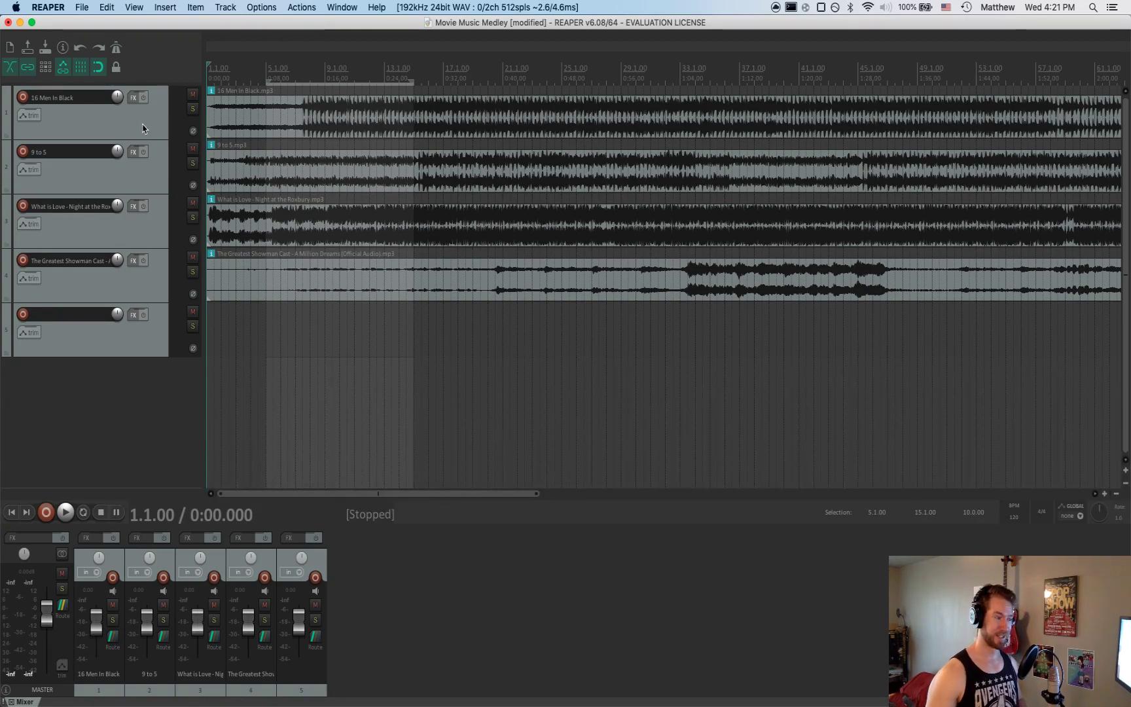
left_click(456, 355)
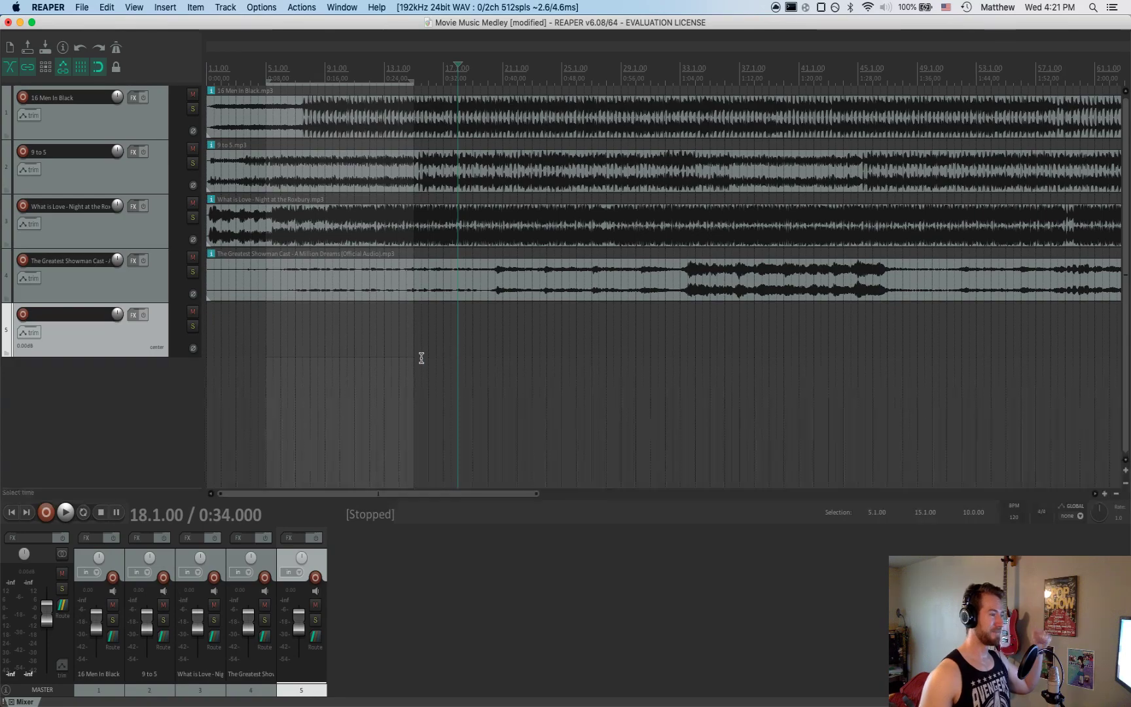
left_click(266, 354)
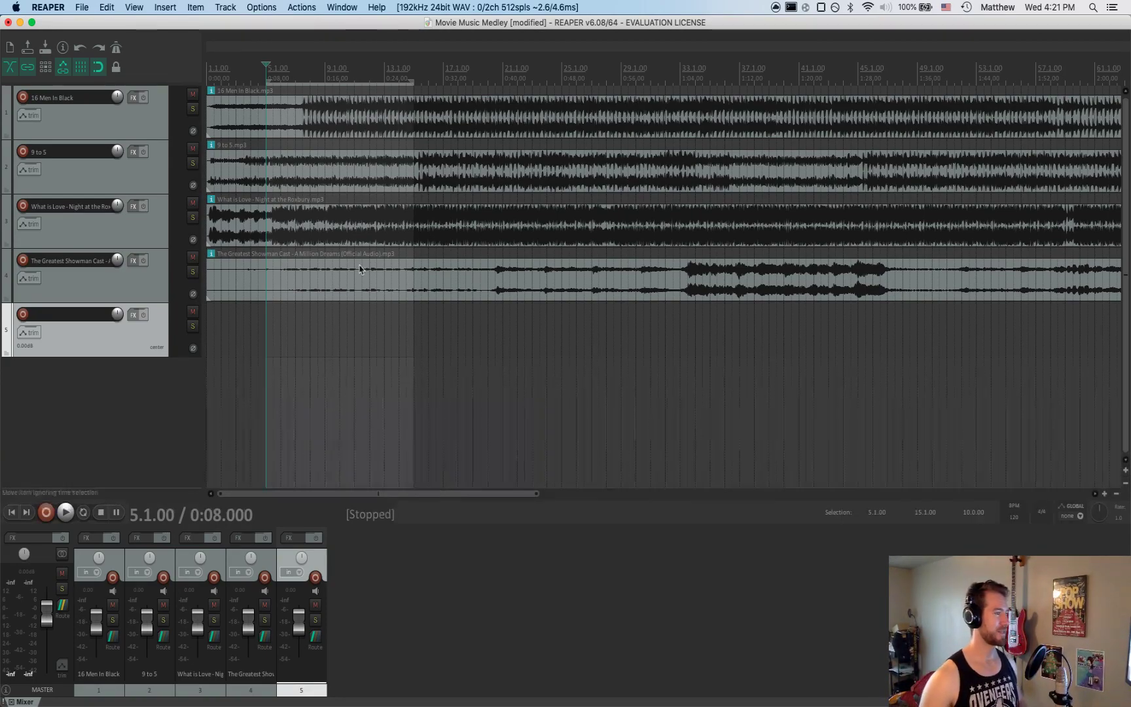
Place the edit cursor at 31.3.00 (1:01.000) in 16 Men In Black and set the time selection from the start to that point
left_click(135, 123)
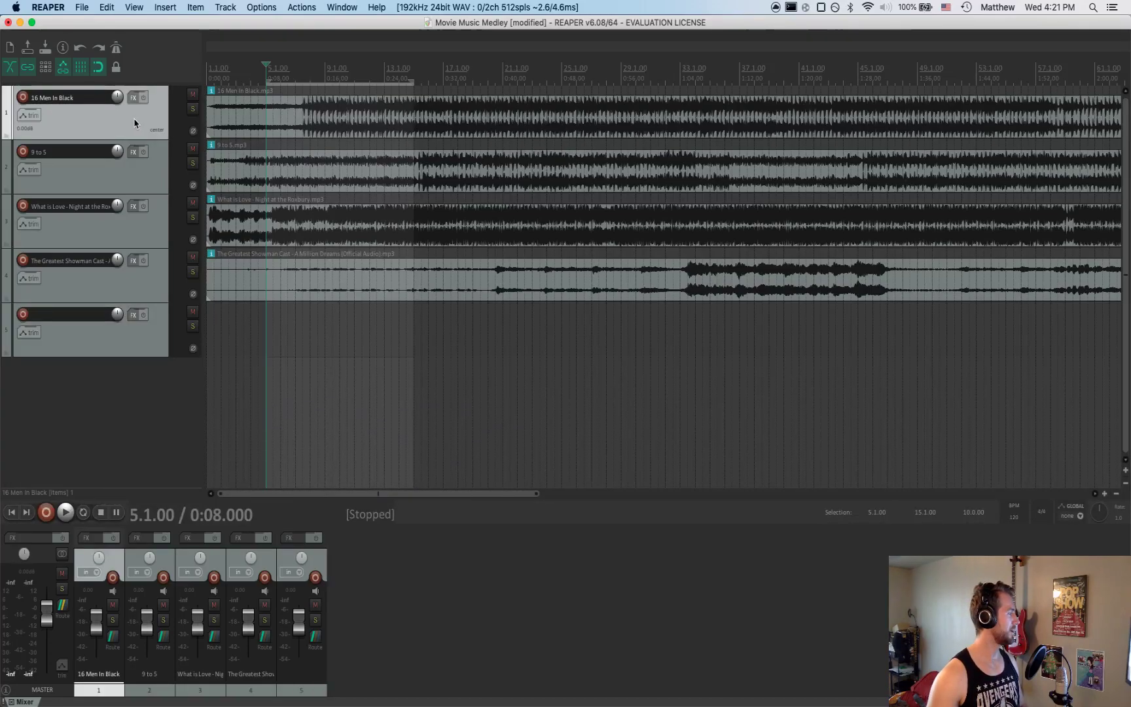
left_click(479, 128)
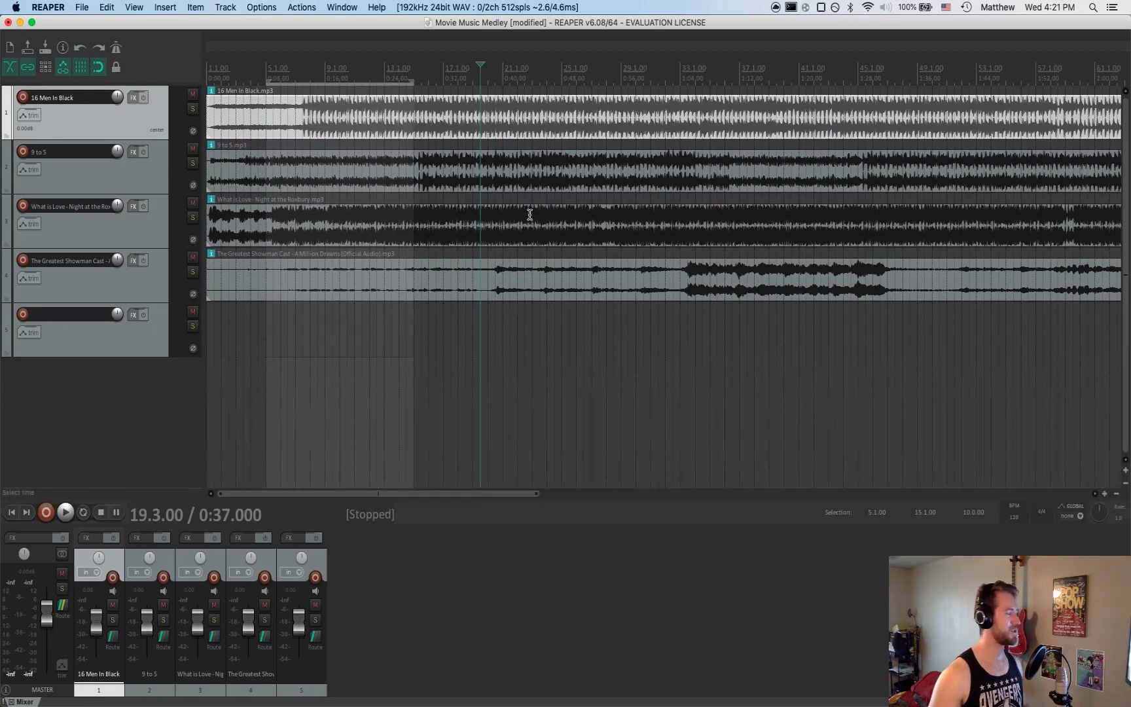
left_click_drag(704, 78, 711, 78)
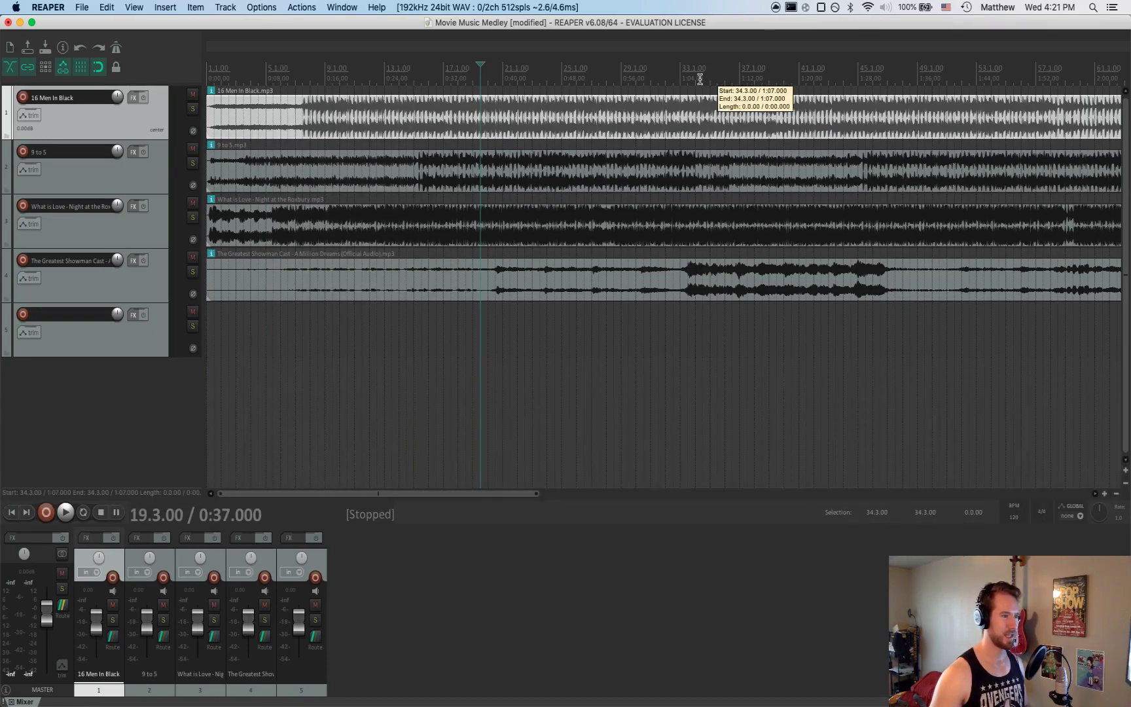
left_click(681, 81)
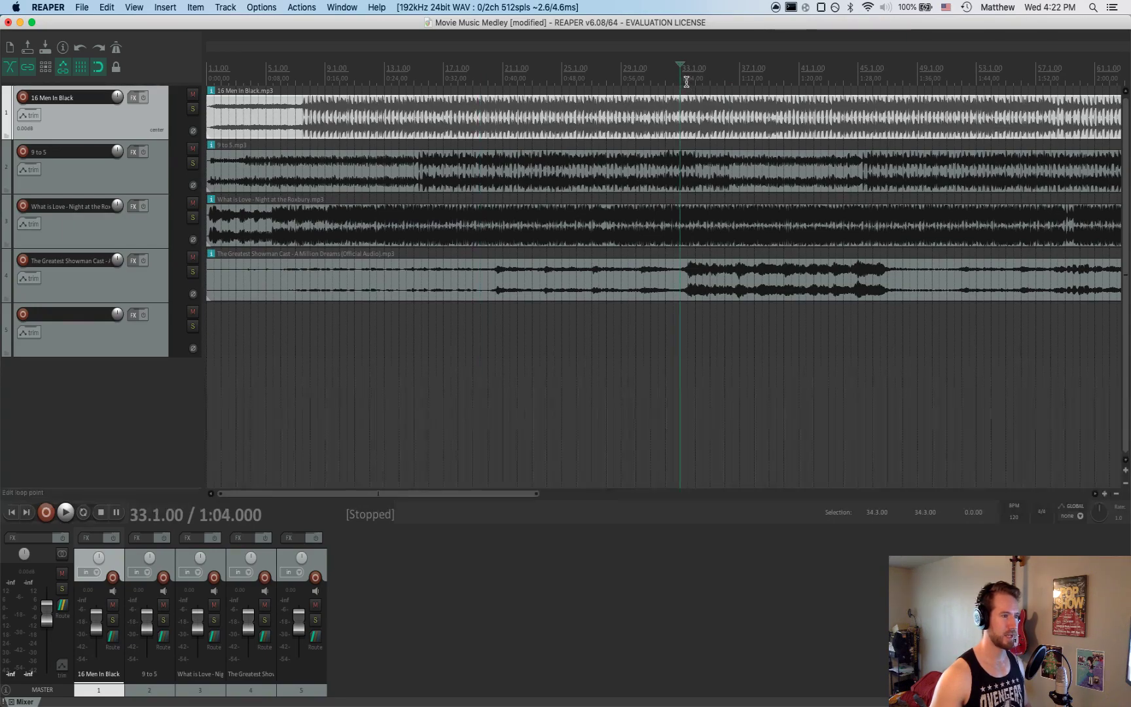
left_click(687, 82)
left_click(665, 82)
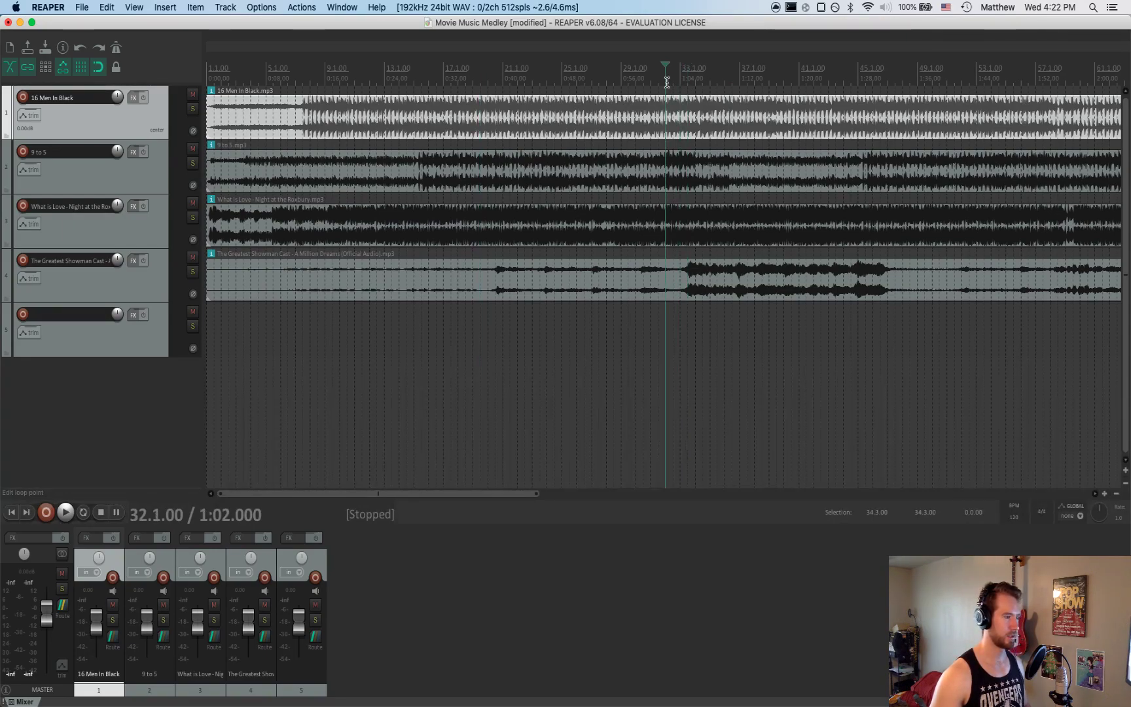
left_click(651, 82)
left_click(658, 82)
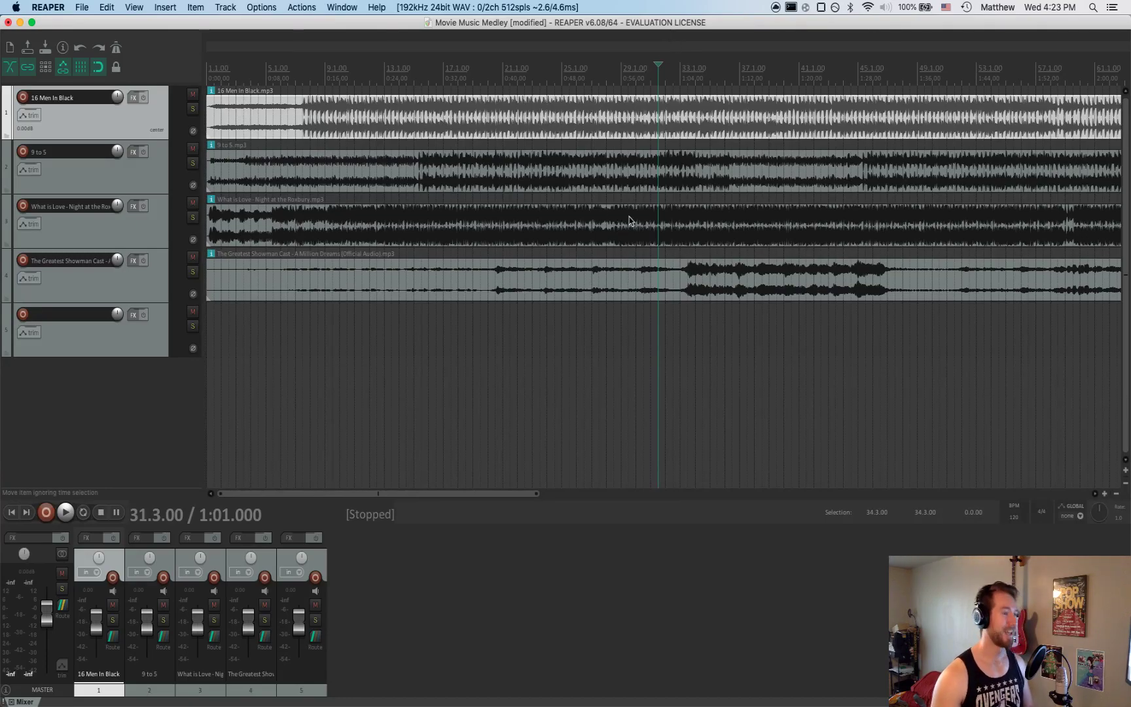
left_click(658, 128)
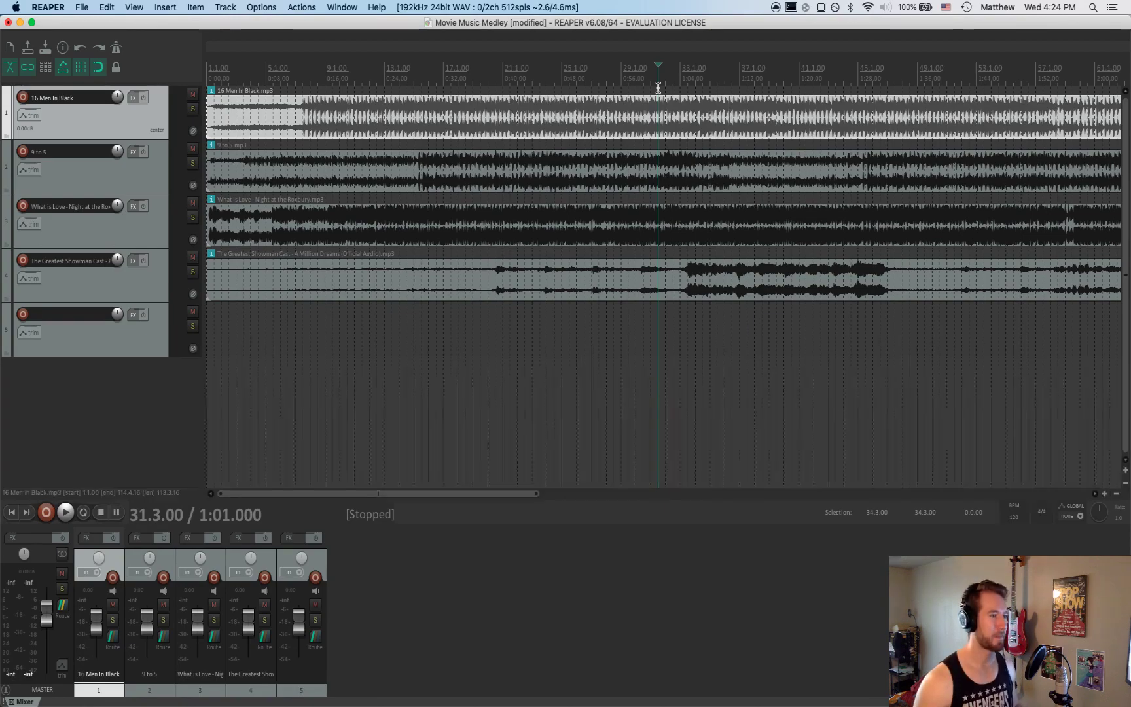
left_click_drag(659, 87, 200, 93)
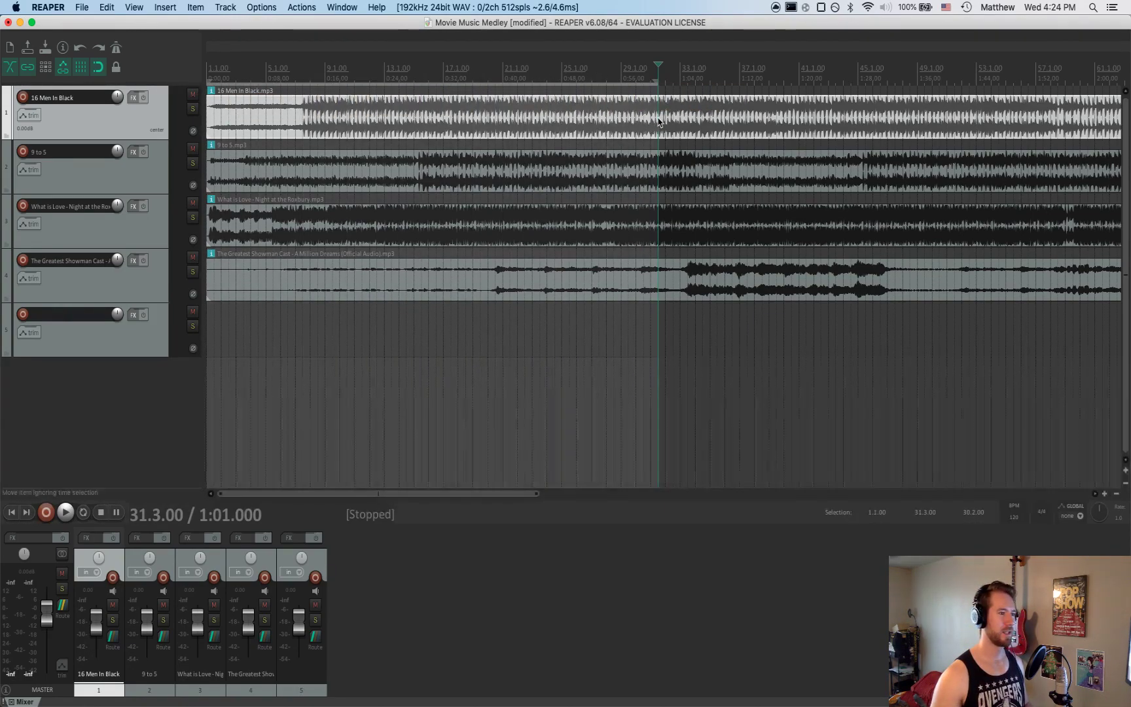
Return the edit cursor to 31.3.00 and redo the time selection so it spans 1.1.00 to 31.3.00
left_click(791, 403)
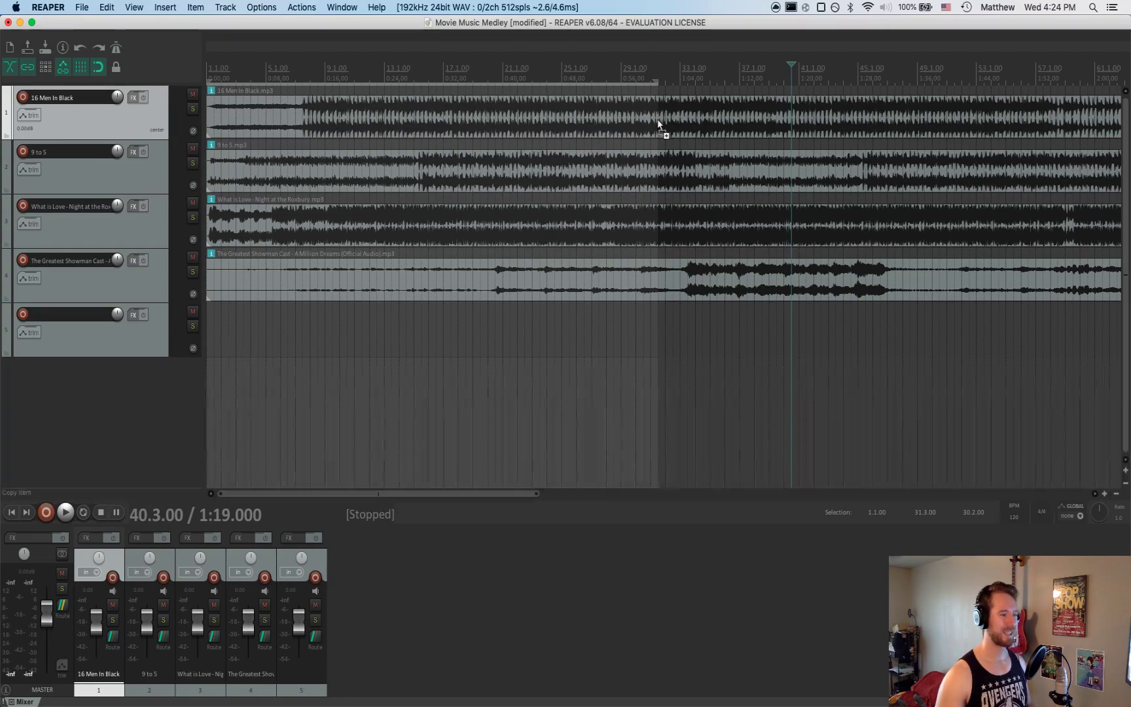
mouse_move(658, 122)
left_mouse_down()
mouse_move(750, 126)
mouse_move(665, 129)
left_mouse_up()
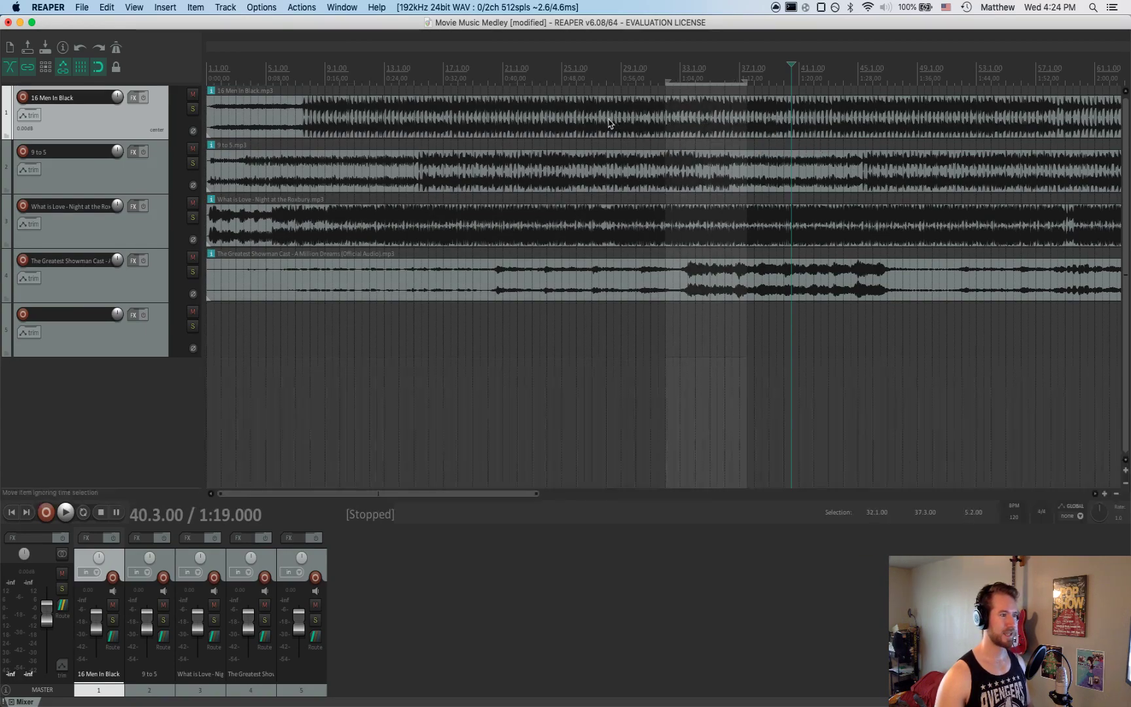
left_click(644, 80)
left_click(654, 81)
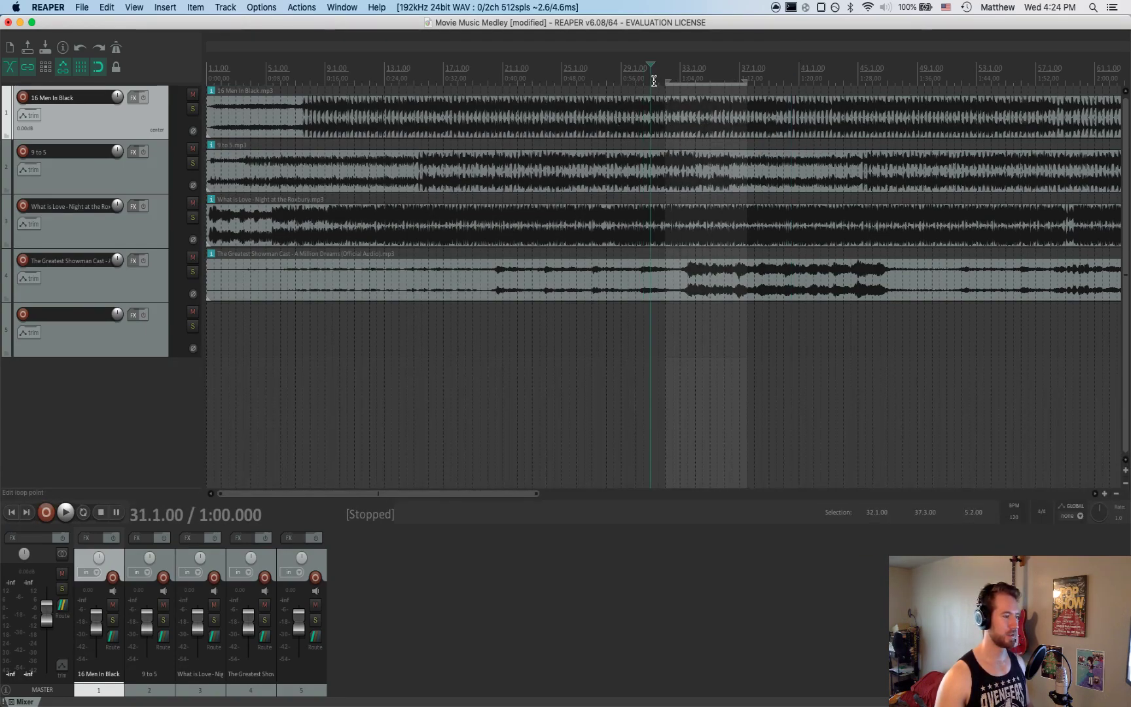
left_click(659, 81)
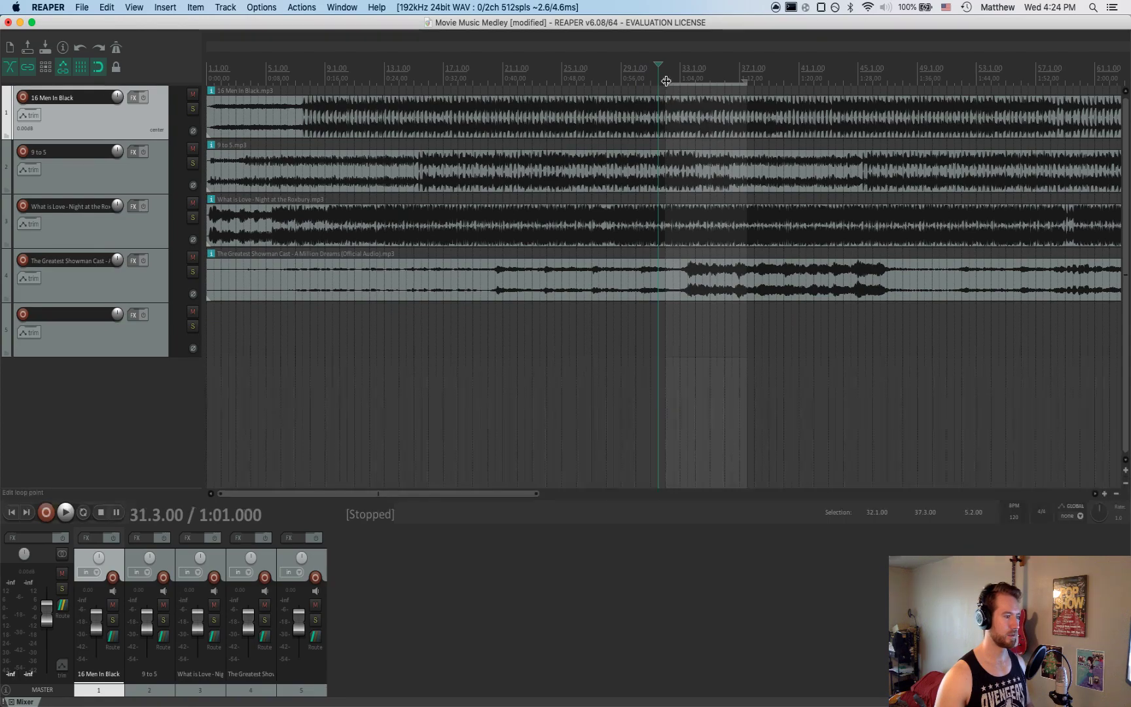
left_click_drag(659, 118, 196, 126)
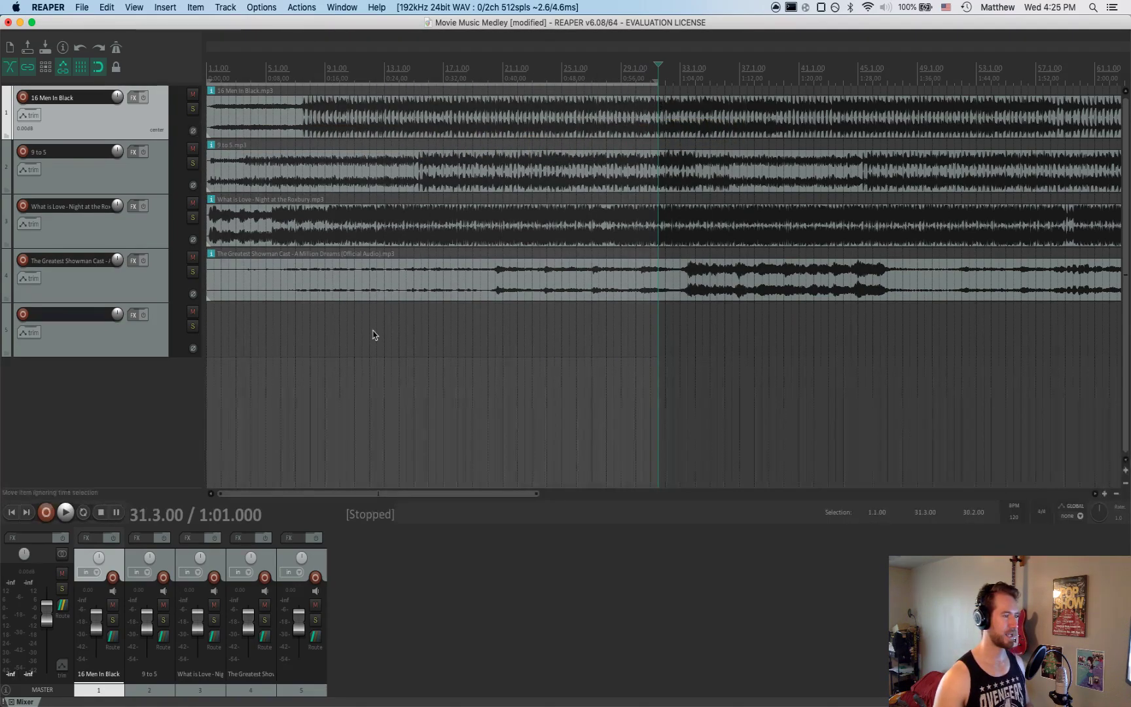
Copy the part of the 16 Men In Black clip that lies within the time selection
left_click(211, 337)
key("Home")
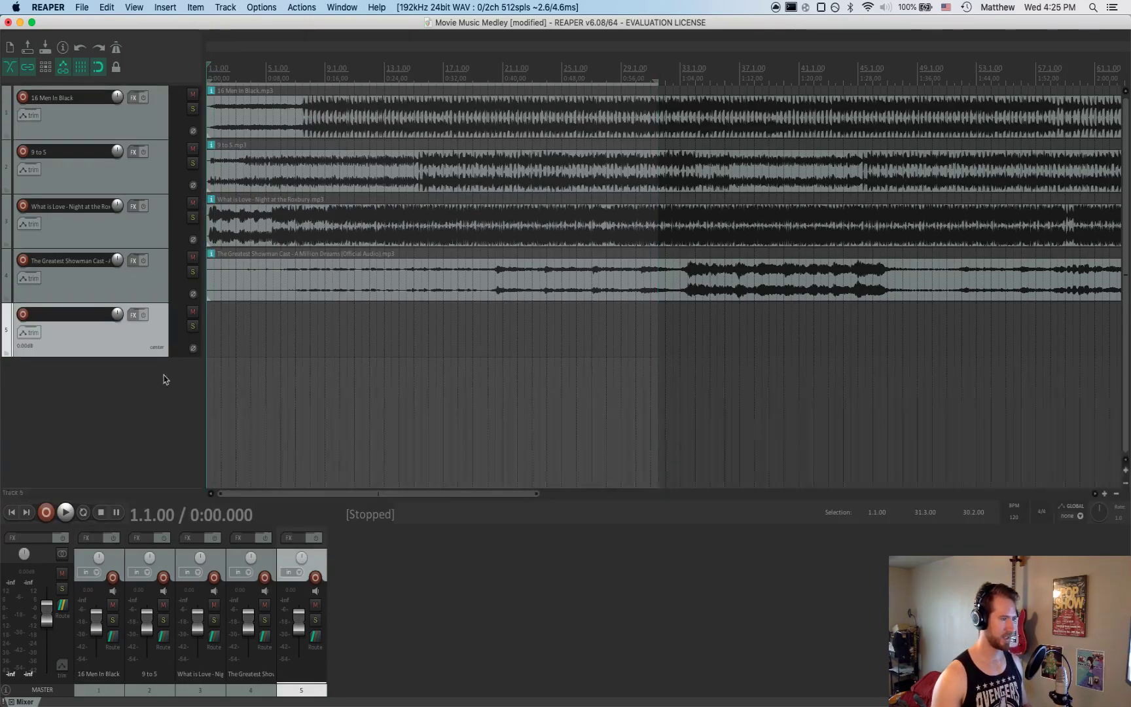
left_click(647, 129)
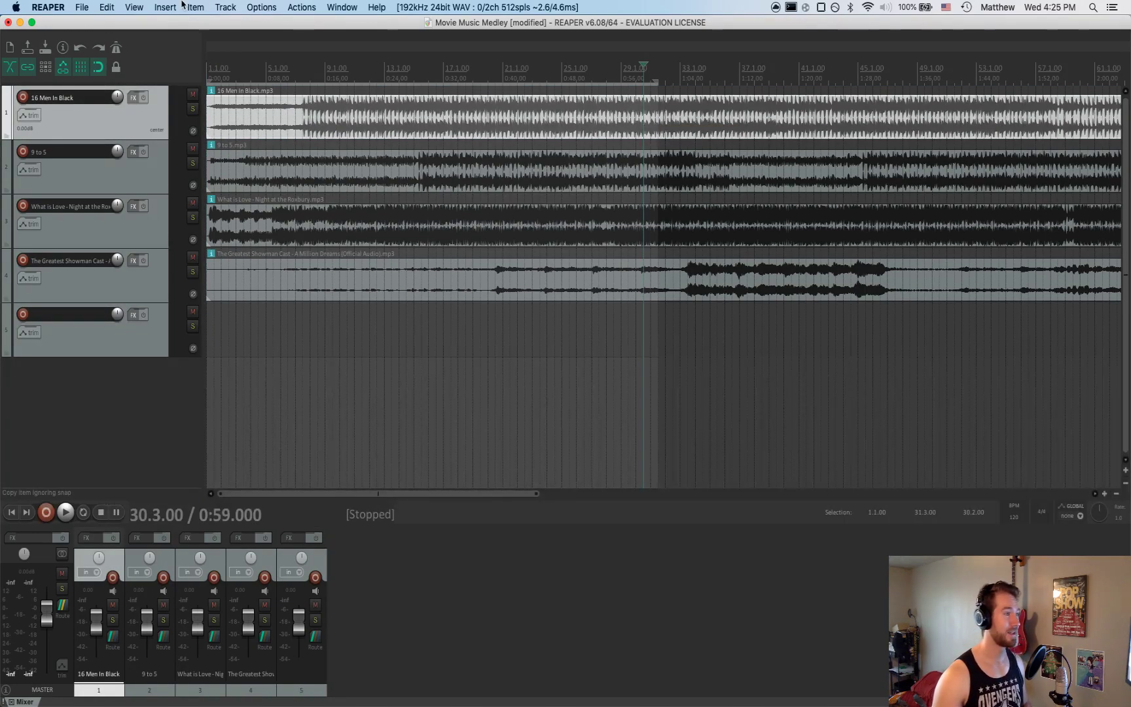
left_click(107, 7)
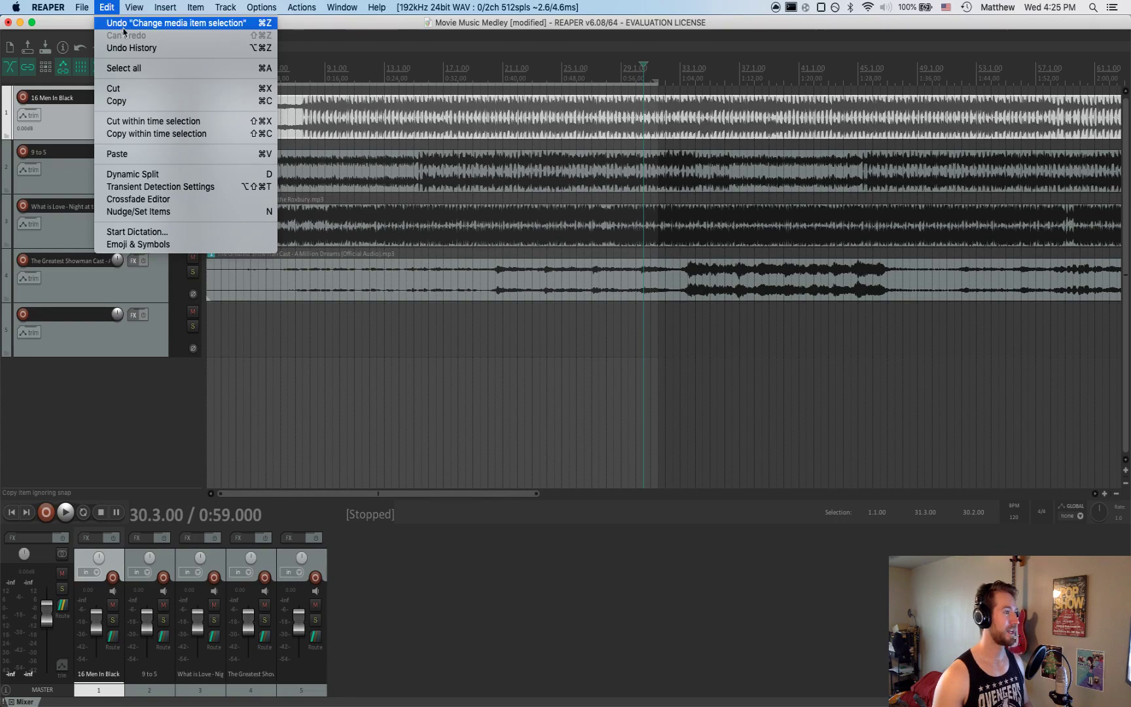
left_click(143, 134)
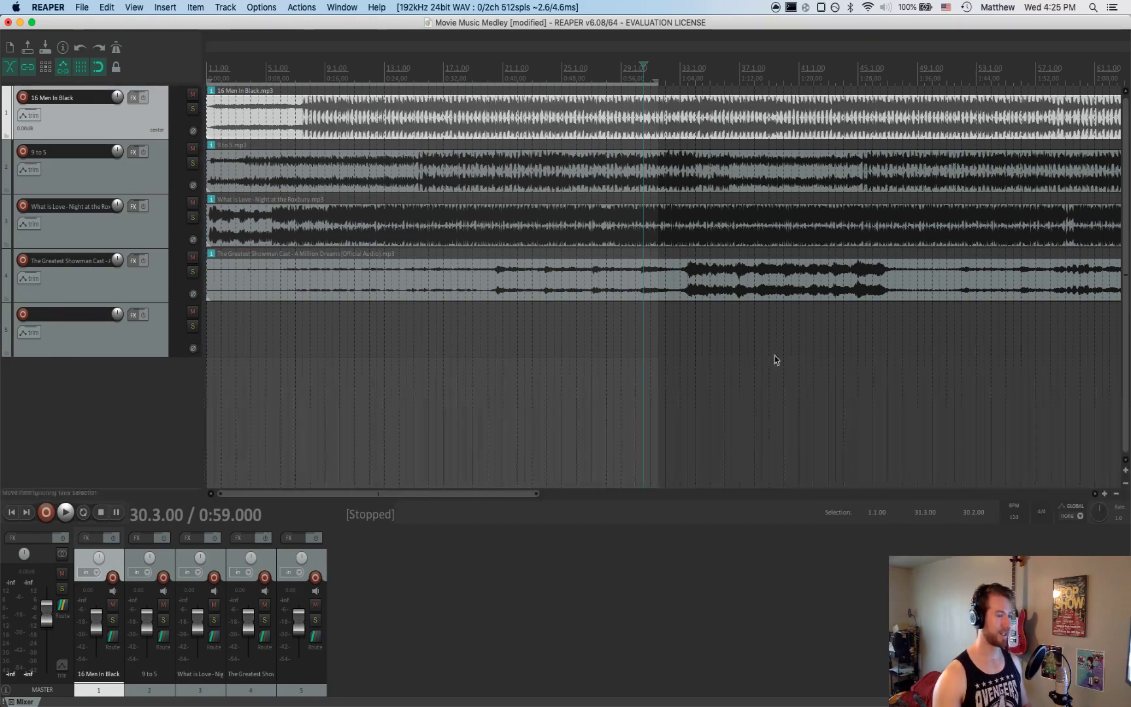
Paste the copied 16 Men In Black section at the project start, 1.1.00, on a new track below the others
left_click(741, 384)
key("Home")
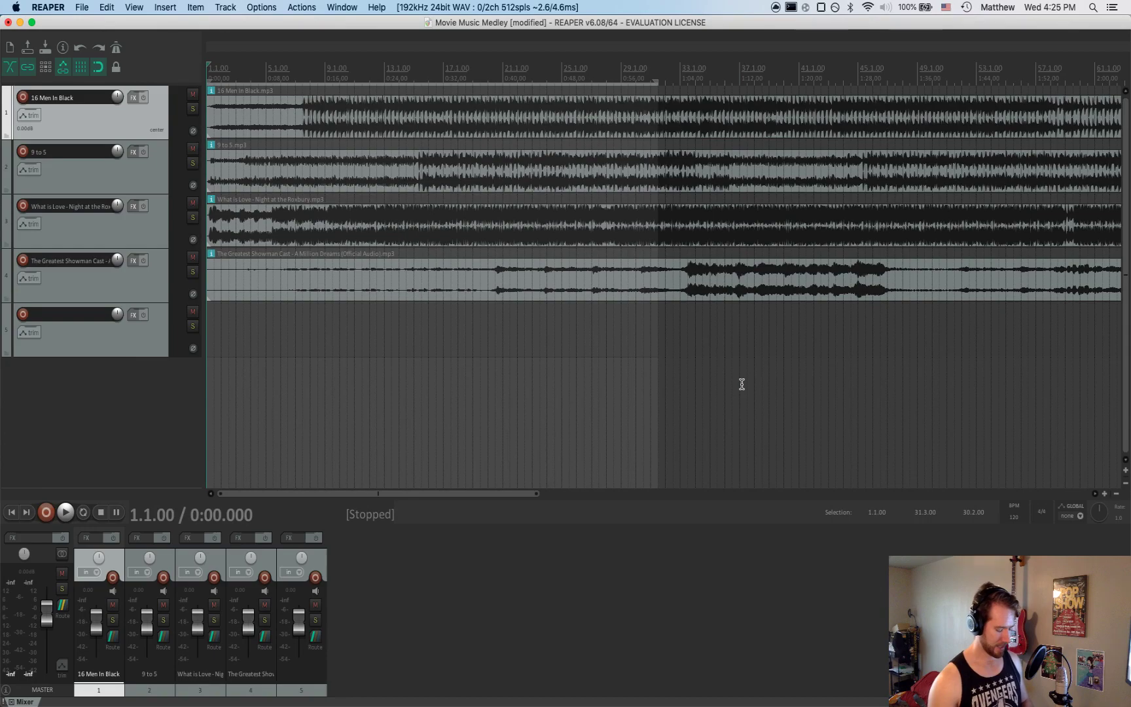
key("super+v")
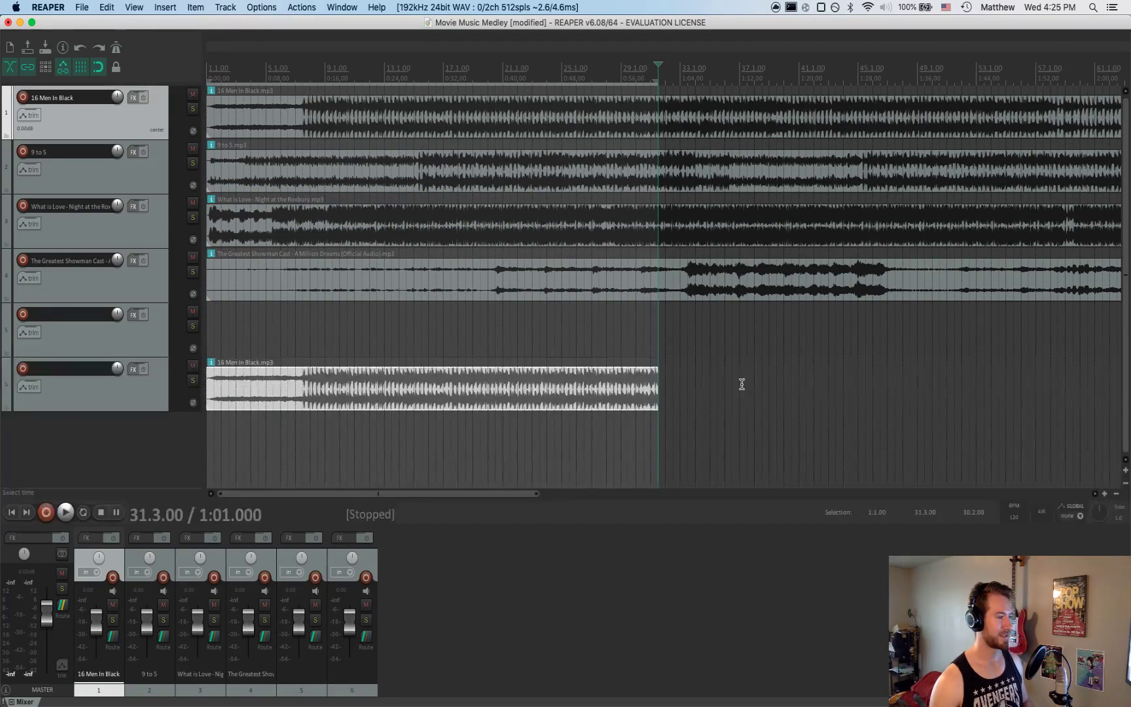
Delete the empty fifth track above the pasted 16 Men In Black clip and deselect the clip
left_click(128, 340)
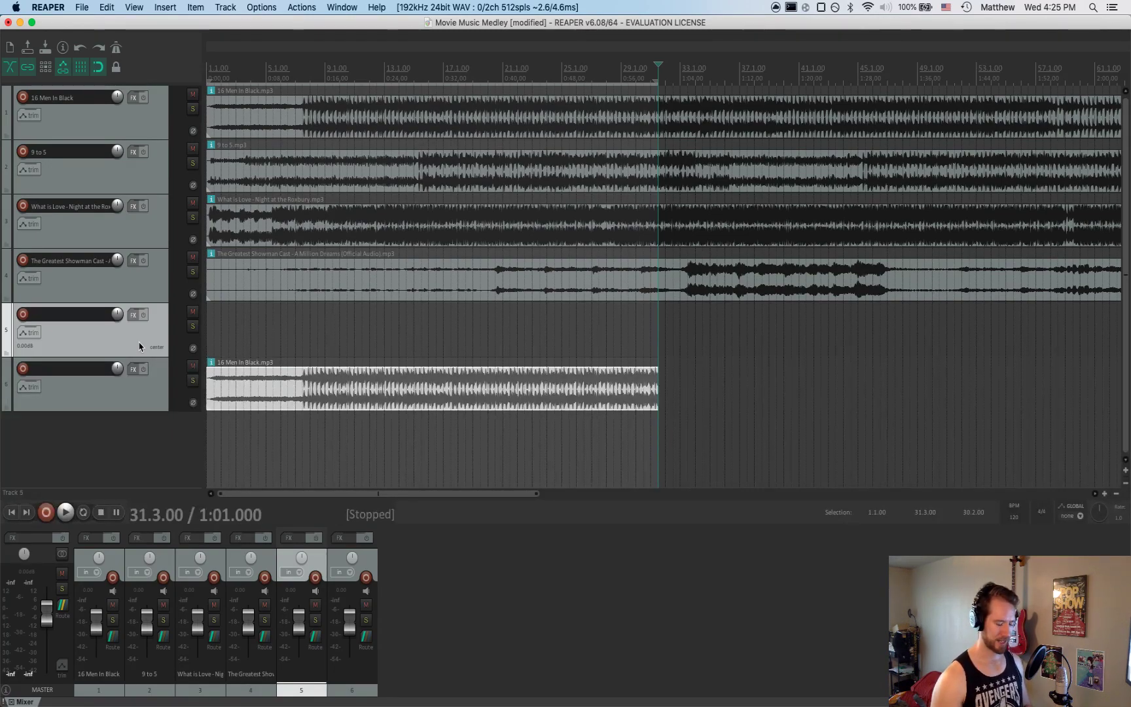
key("Delete")
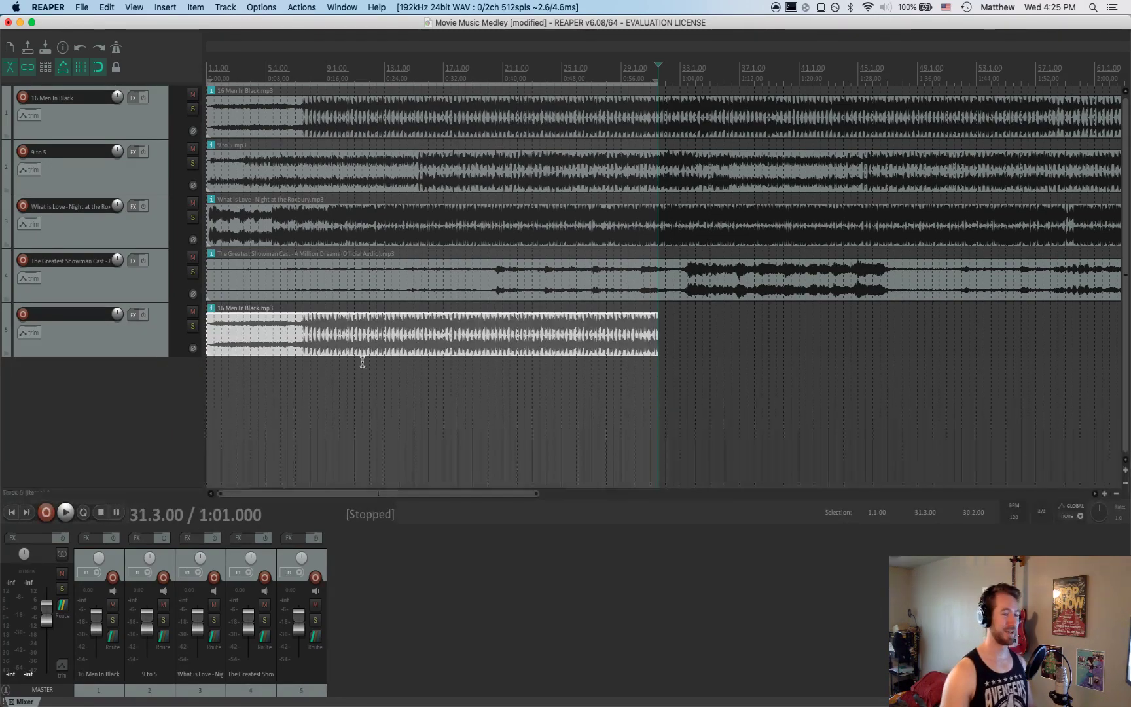
left_click(737, 406)
left_click(658, 389)
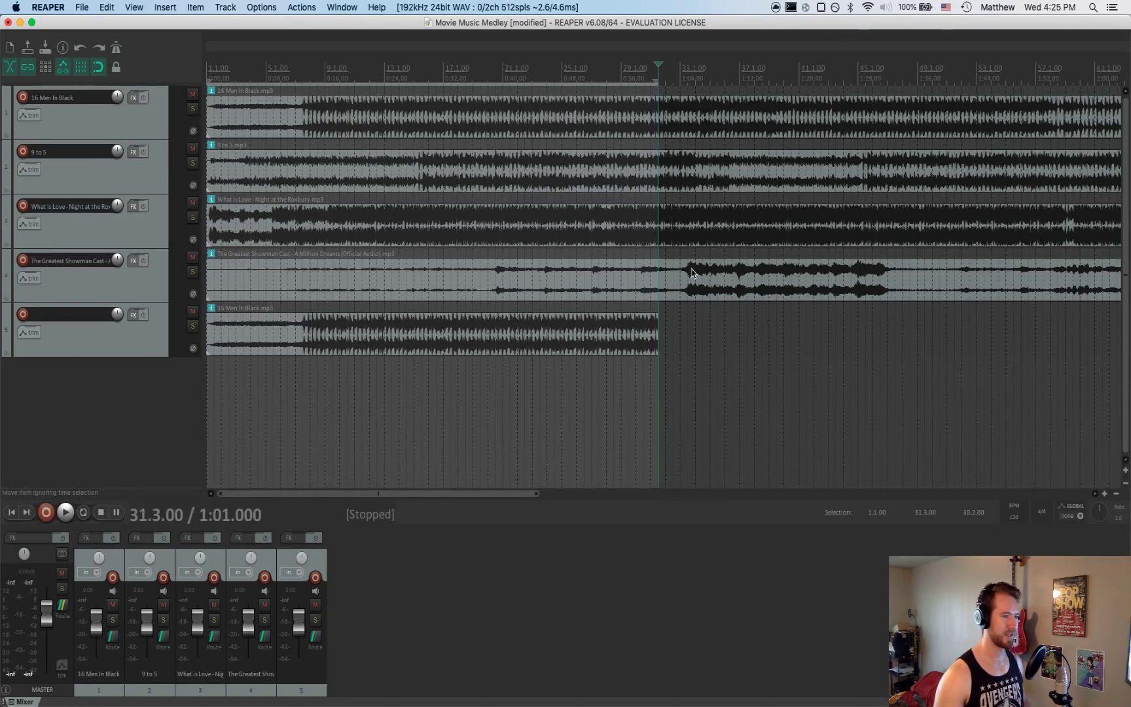
Look over the song tracks along the timeline before and after the end of the pasted 16 Men In Black clip
scroll(699, 315, "down", 2)
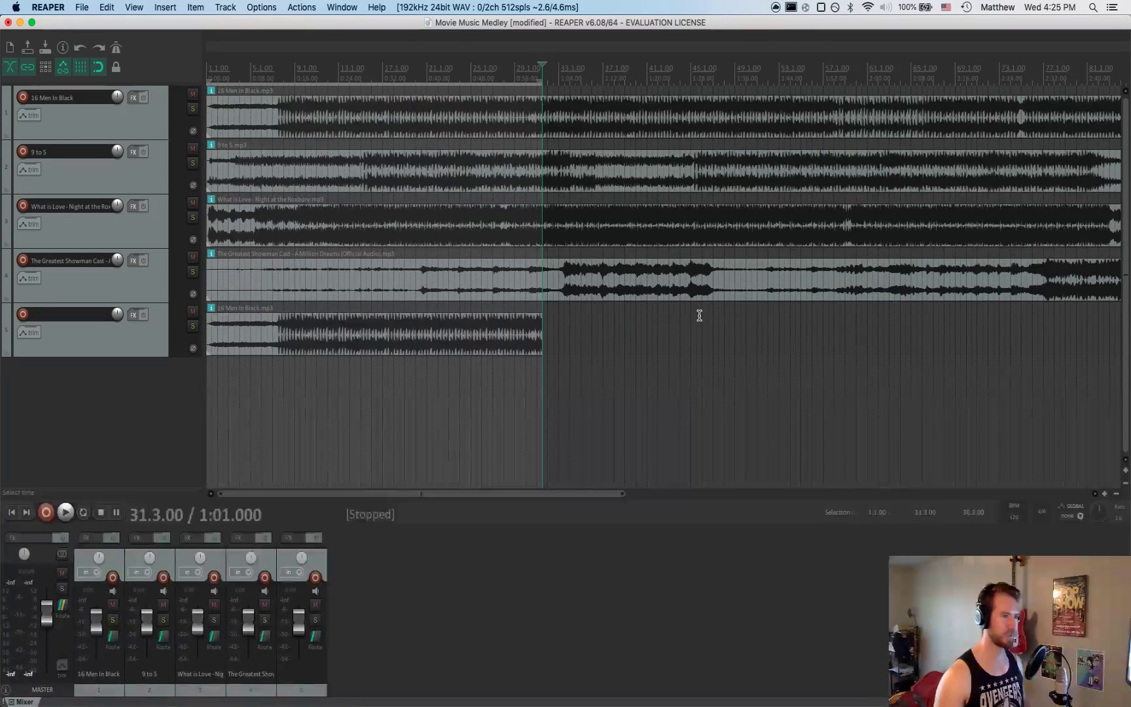
scroll(699, 316, "up", 2)
scroll(699, 315, "right", 3)
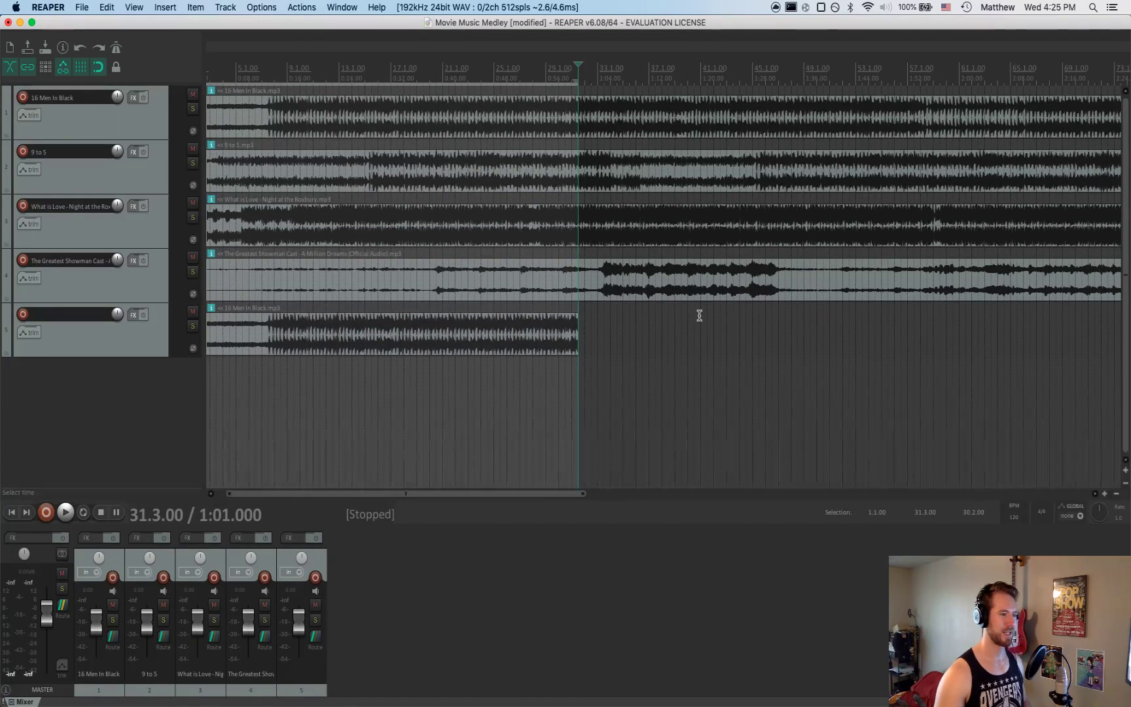
scroll(700, 316, "right", 15)
scroll(699, 319, "left", 10)
key("super+v")
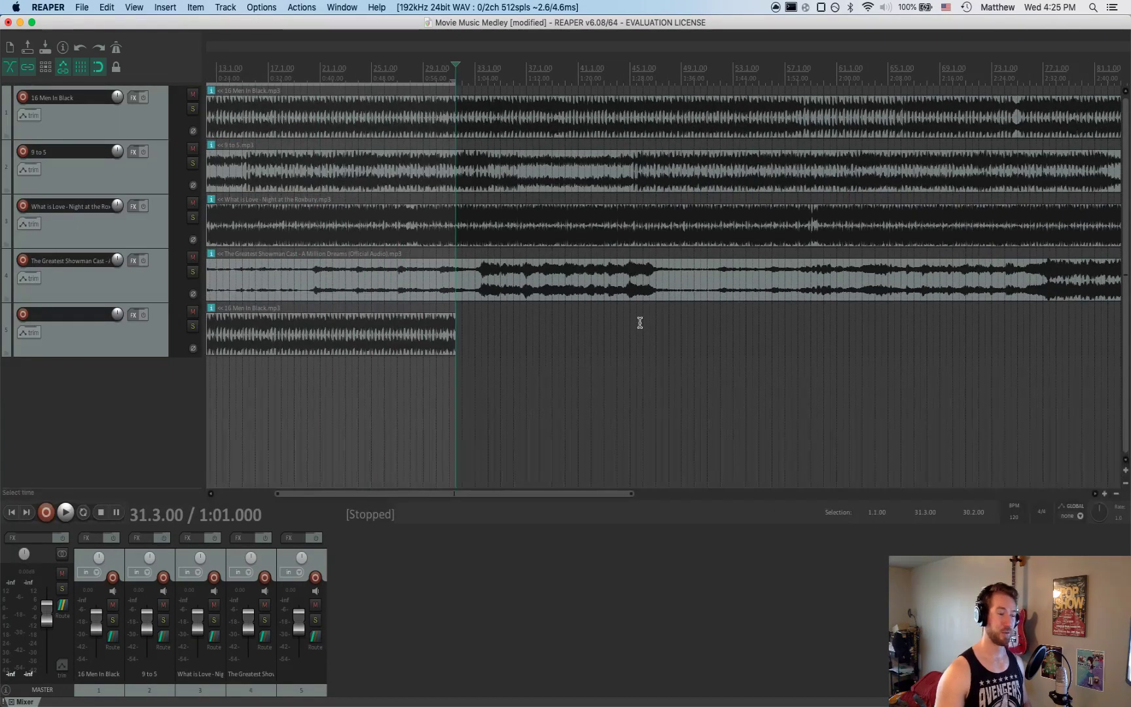
scroll(640, 321, "left", 8)
scroll(641, 322, "down", 3)
scroll(642, 314, "up", 4)
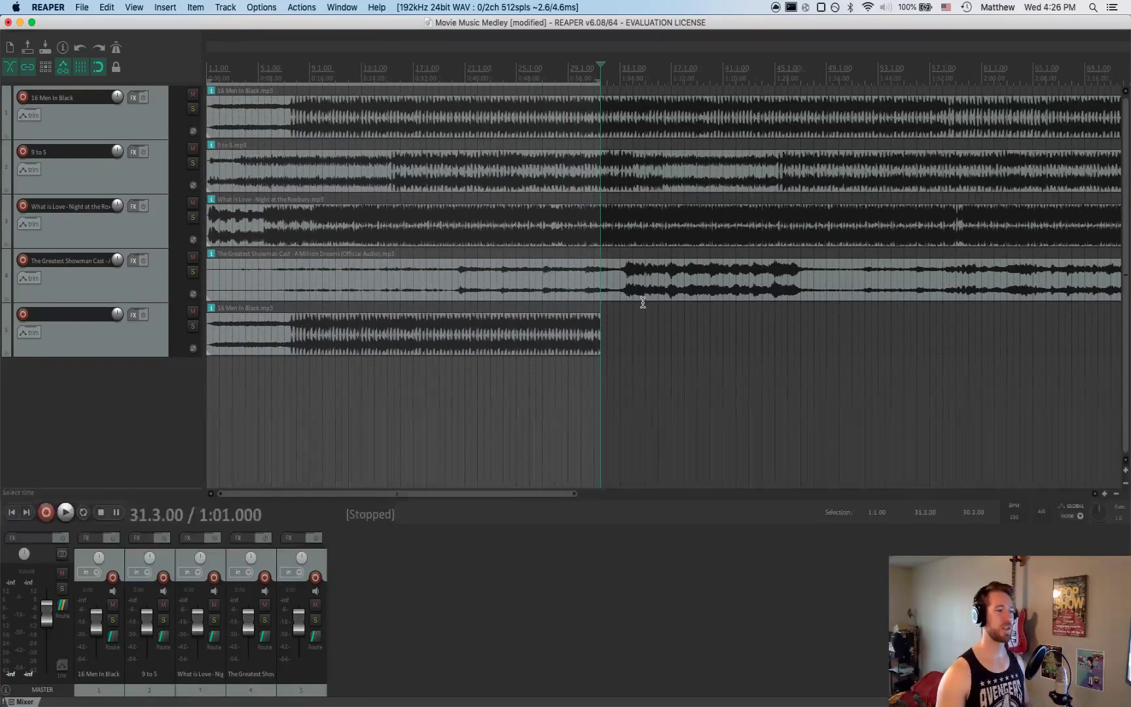
scroll(643, 303, "up", 2)
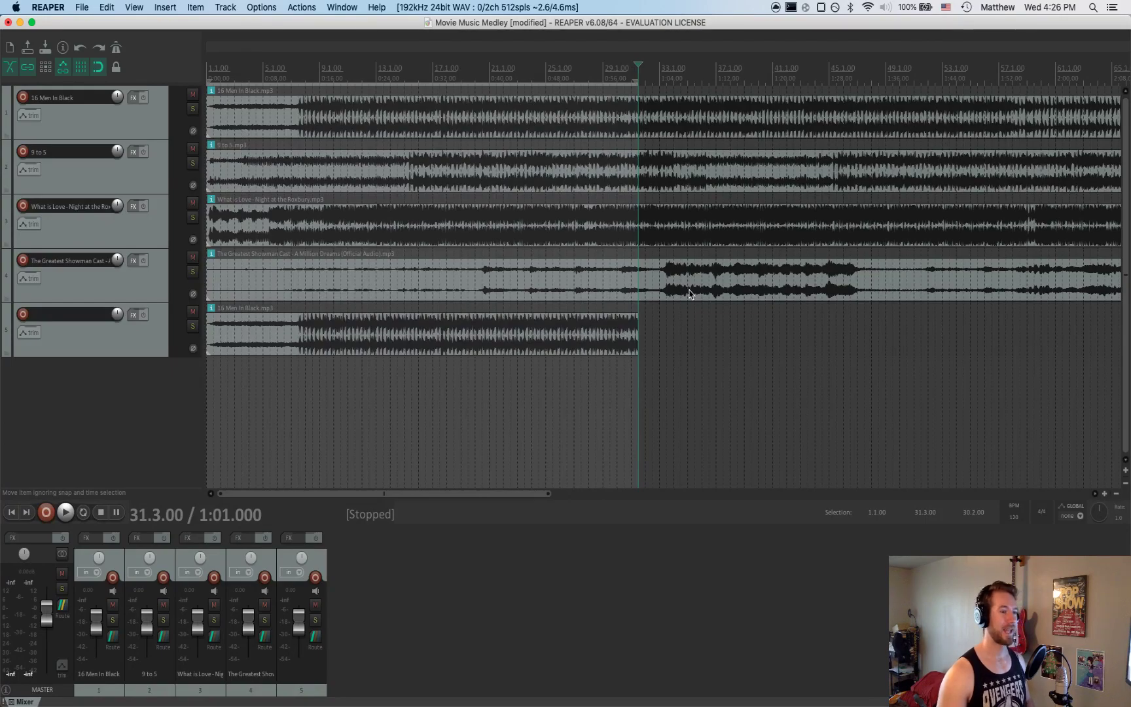
scroll(689, 293, "right", 6)
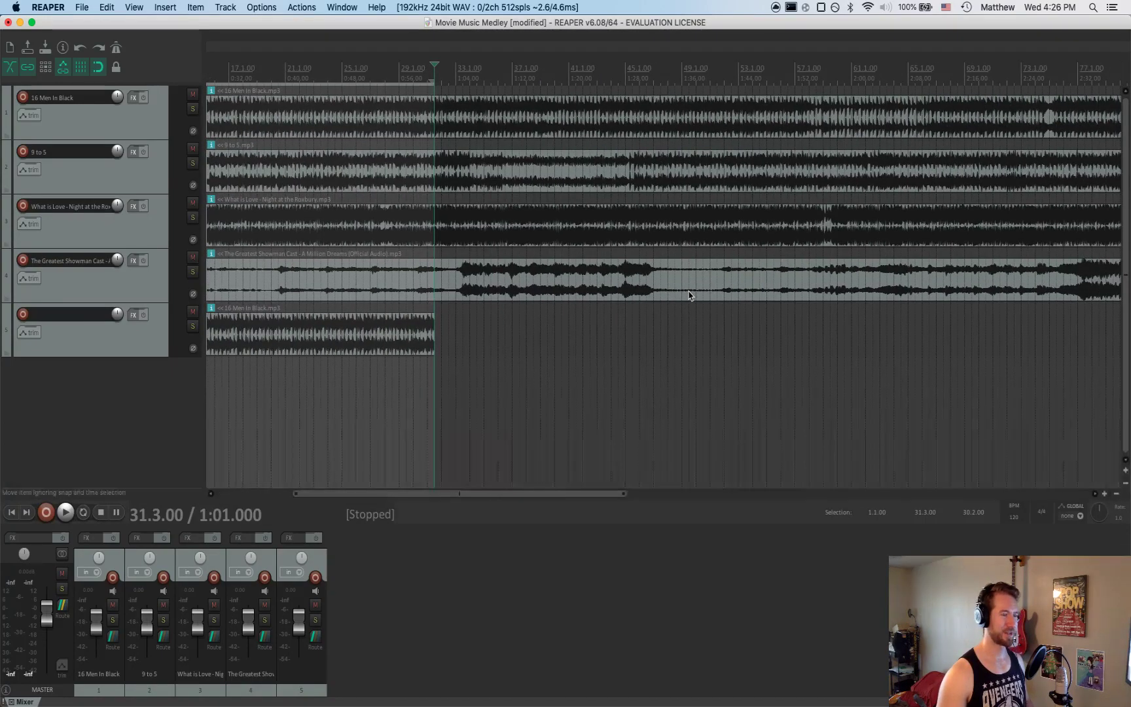
scroll(670, 305, "right", 2)
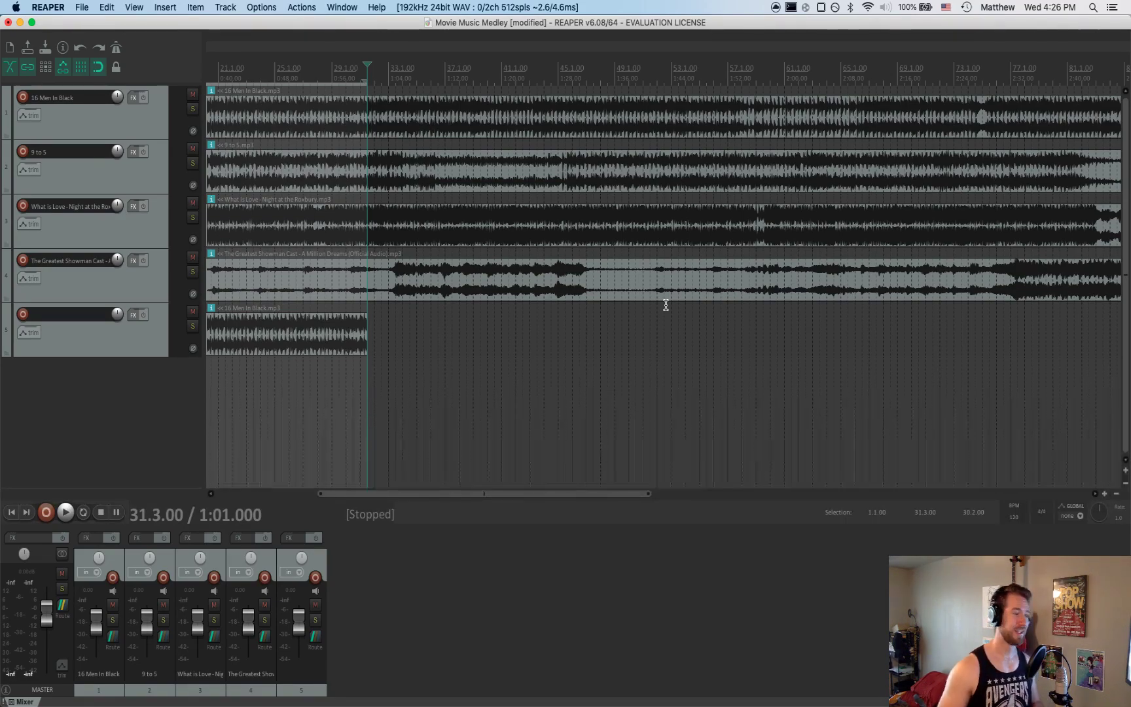
scroll(665, 305, "right", 5)
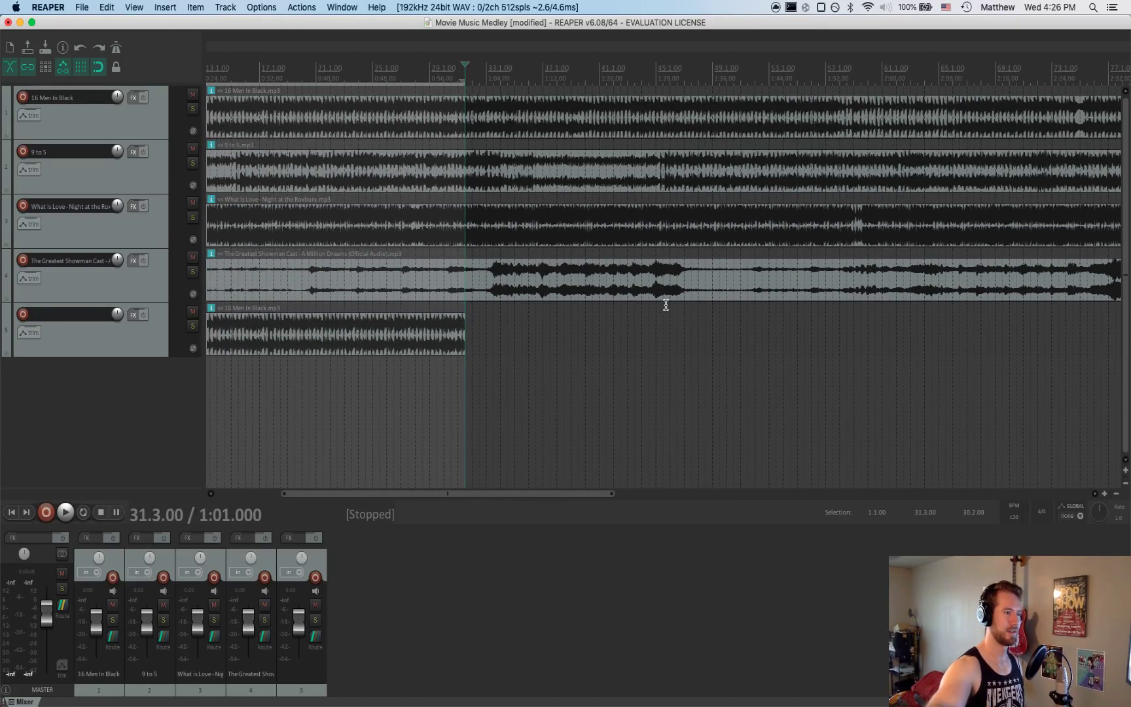
scroll(666, 305, "left", 5)
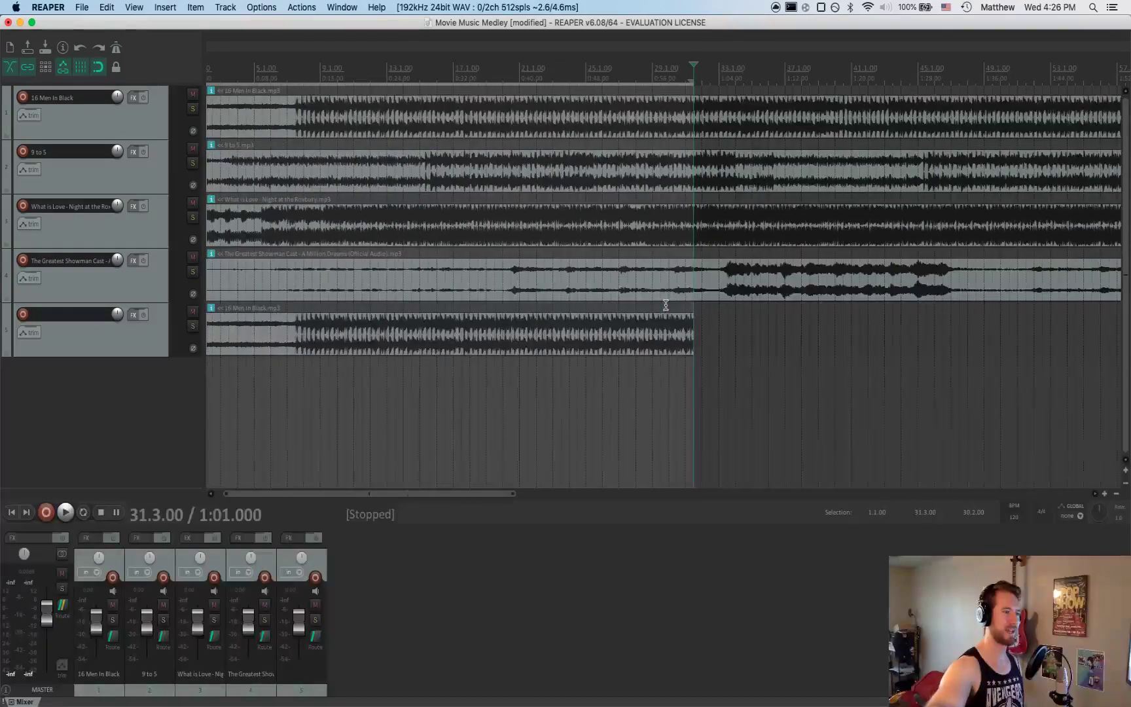
scroll(666, 305, "right", 1)
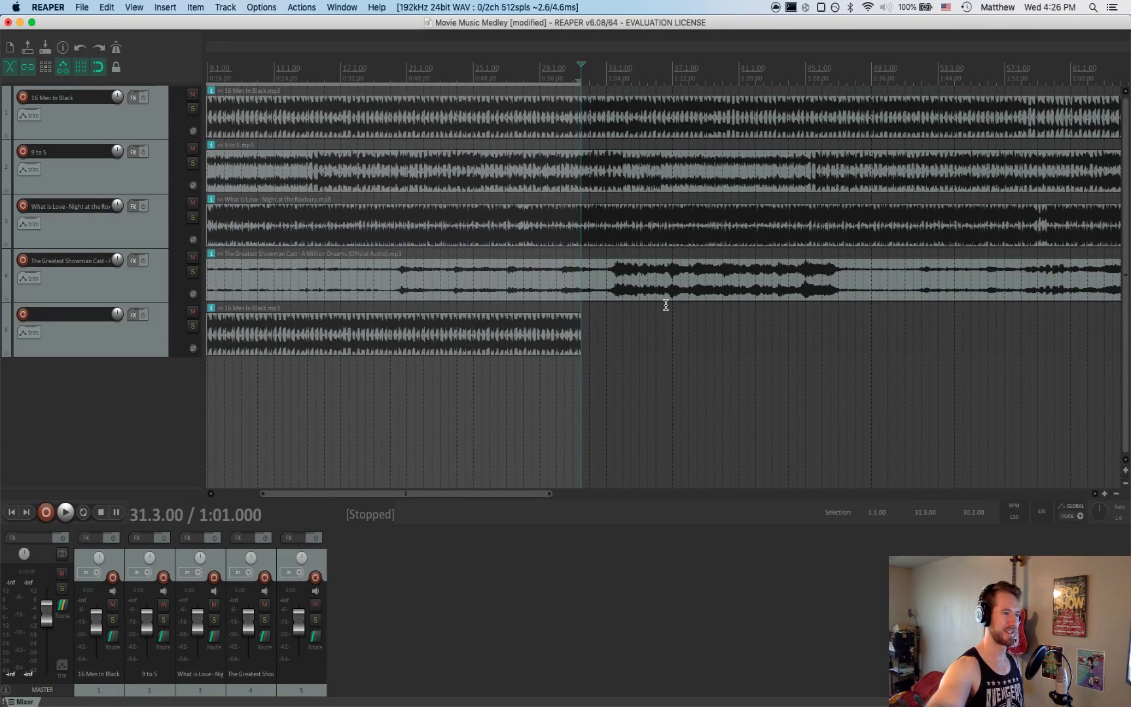
scroll(665, 305, "down", 5)
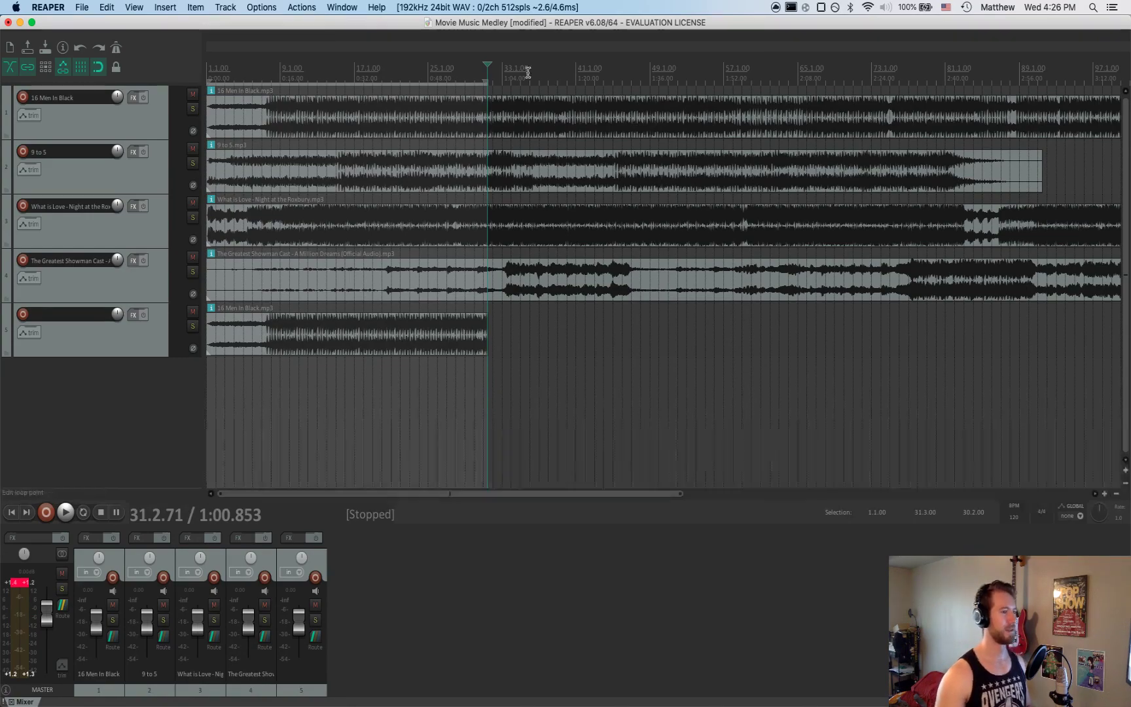
Set the time selection from 64.1.00 to 75.1.00 over the 16 Men In Black source clip
left_click_drag(580, 84, 603, 84)
left_click(679, 84)
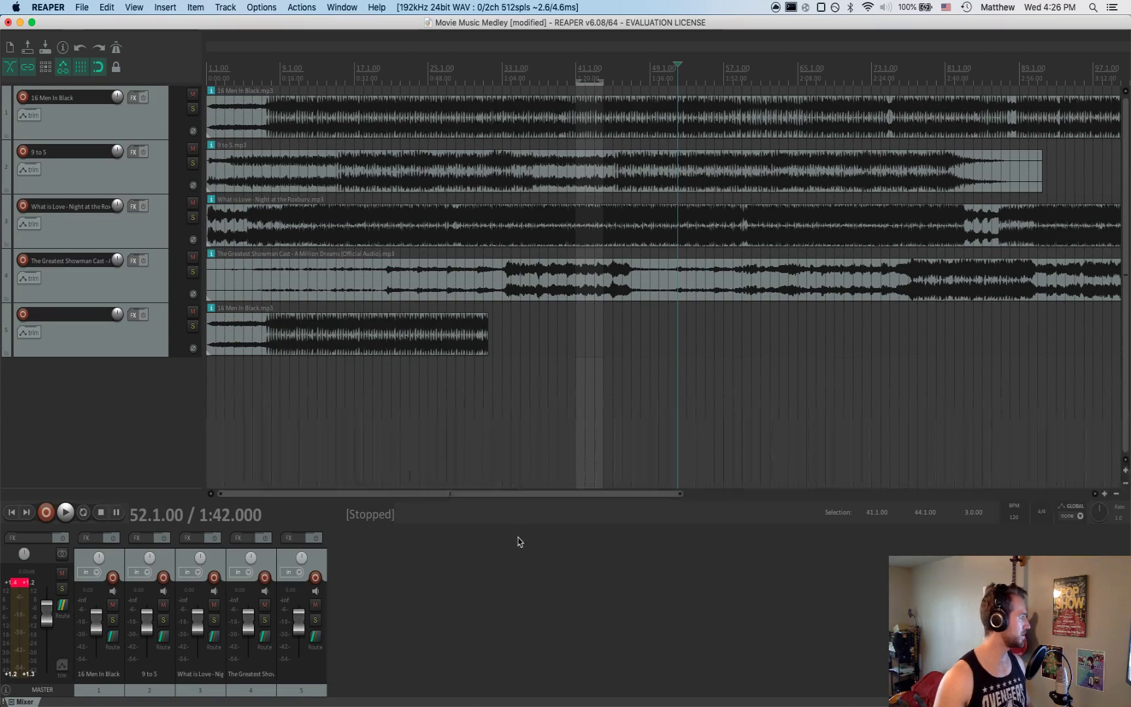
left_click(789, 89)
left_click(794, 86)
left_click(792, 90)
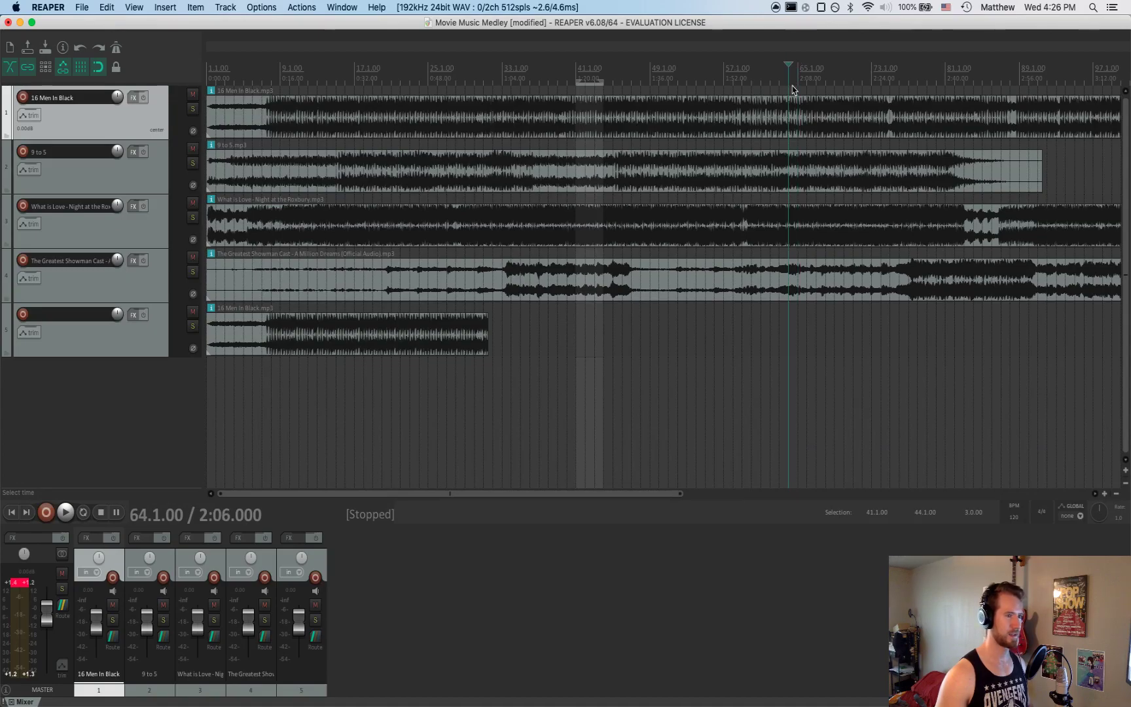
scroll(791, 109, "down", 3)
scroll(556, 141, "up", 1)
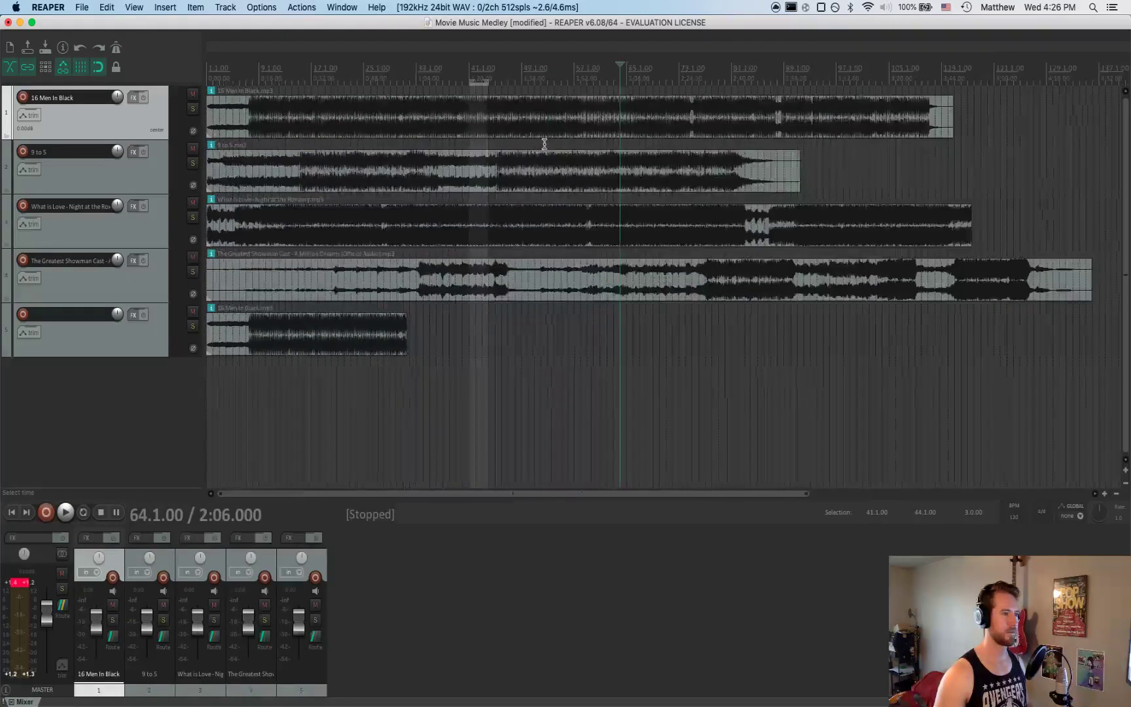
scroll(544, 144, "up", 4)
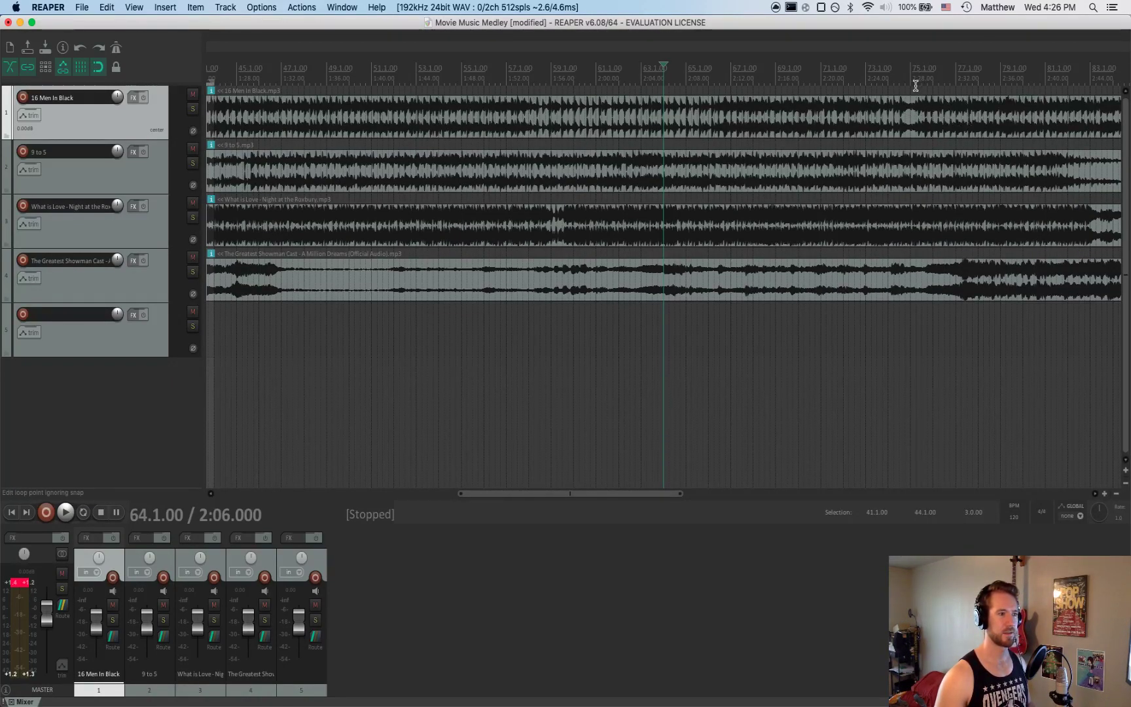
left_click_drag(662, 116, 910, 121)
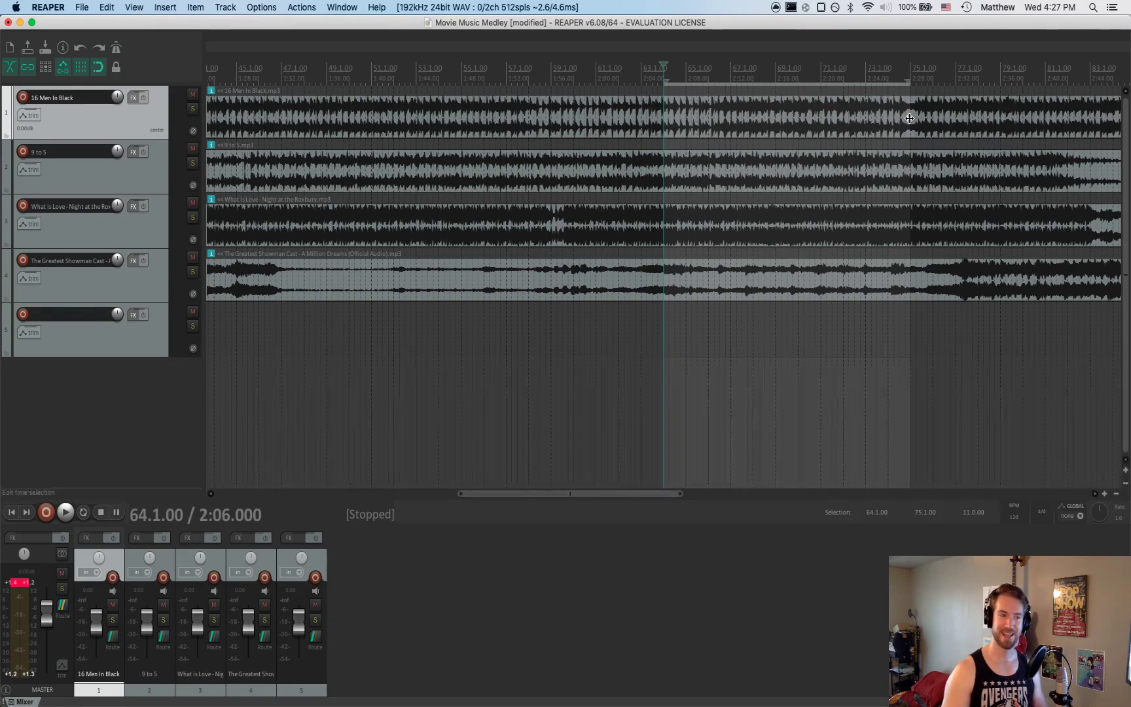
Copy the selected 16 Men In Black section and paste it at 31.3.00, where the first medley clip ends, on a new track
left_click(756, 122)
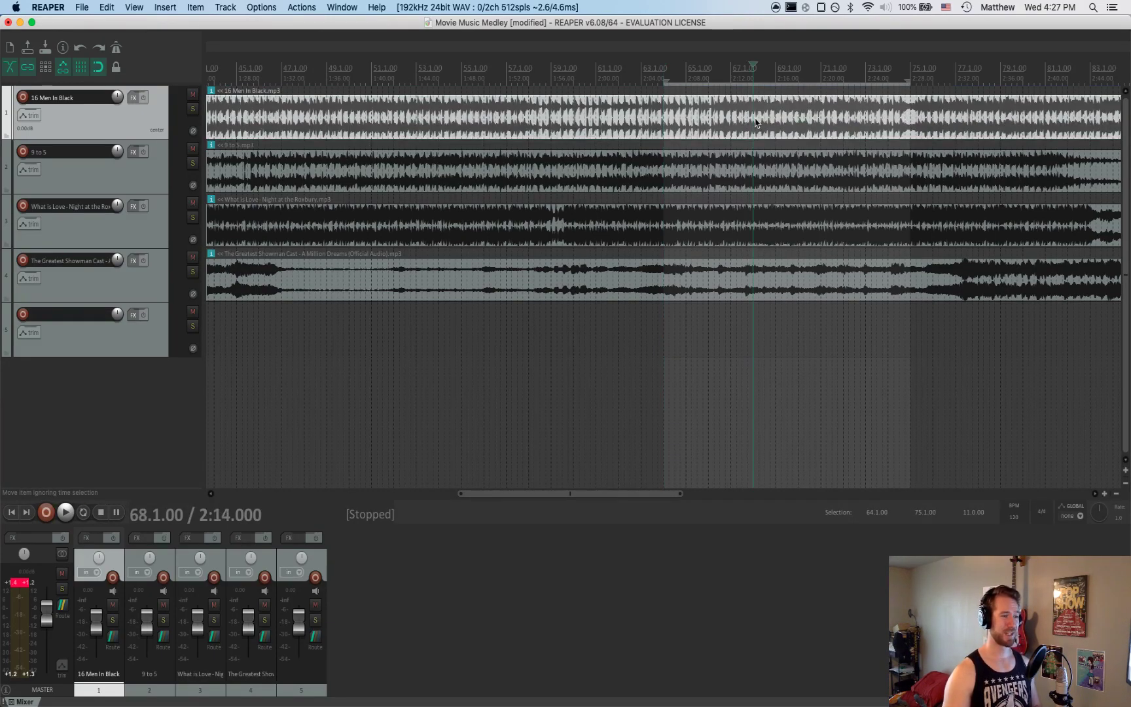
left_click(663, 123)
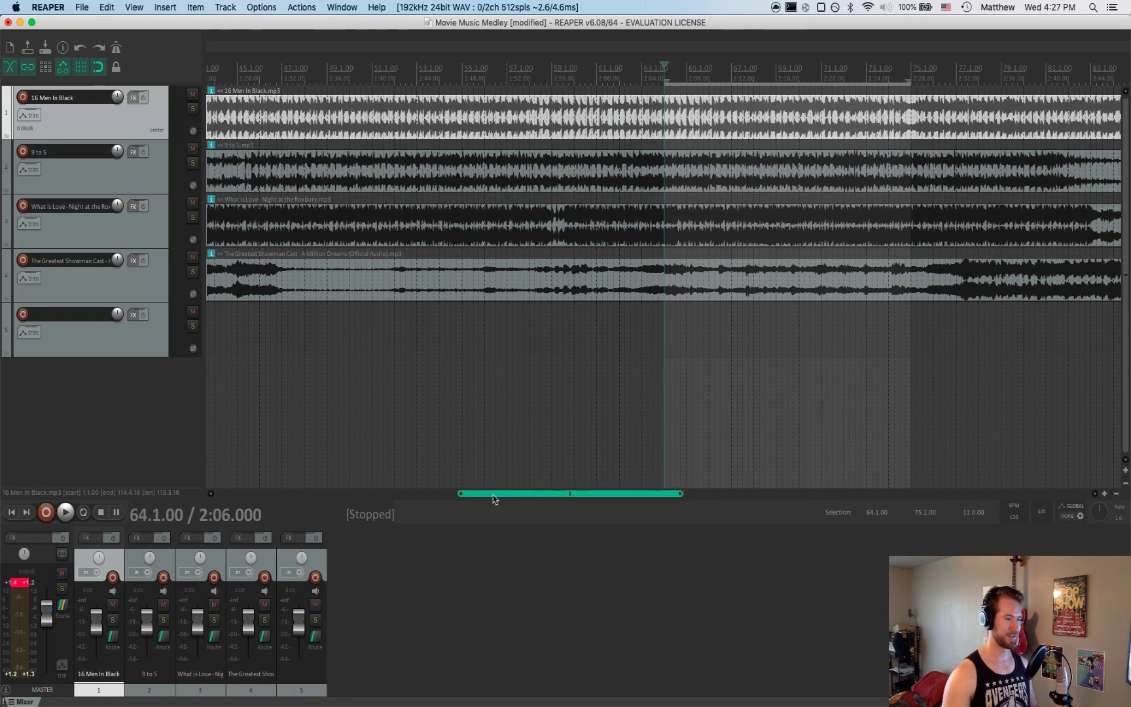
left_click_drag(513, 495, 300, 484)
scroll(786, 388, "right", 8)
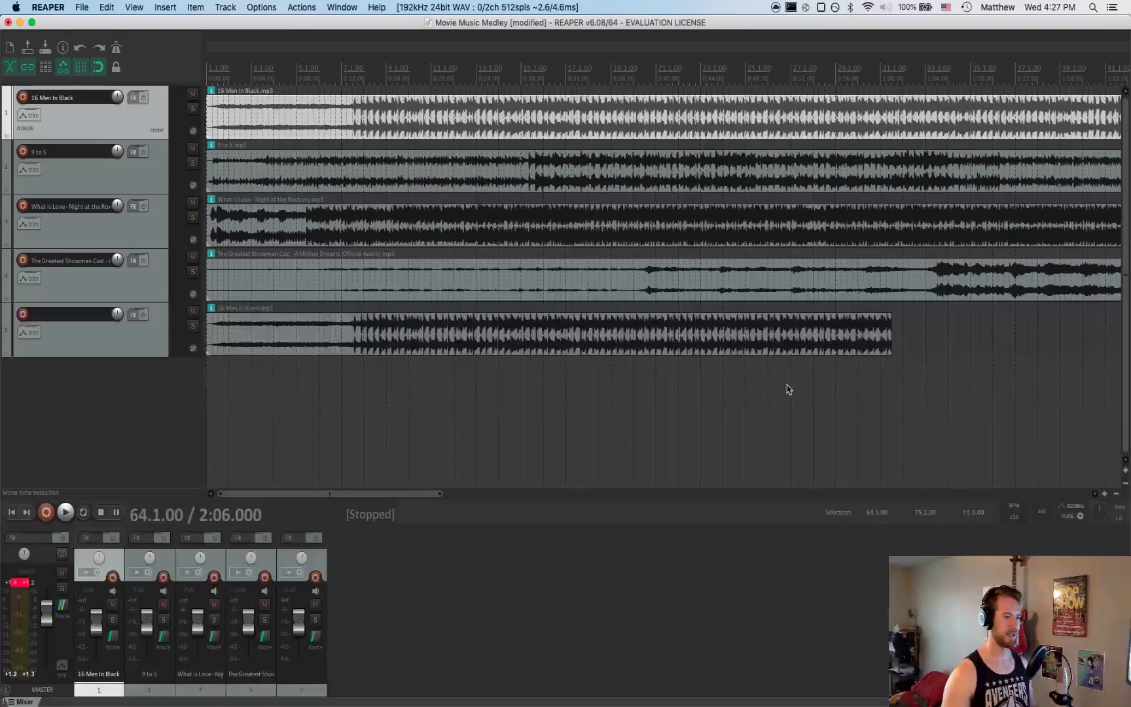
scroll(787, 390, "left", 10)
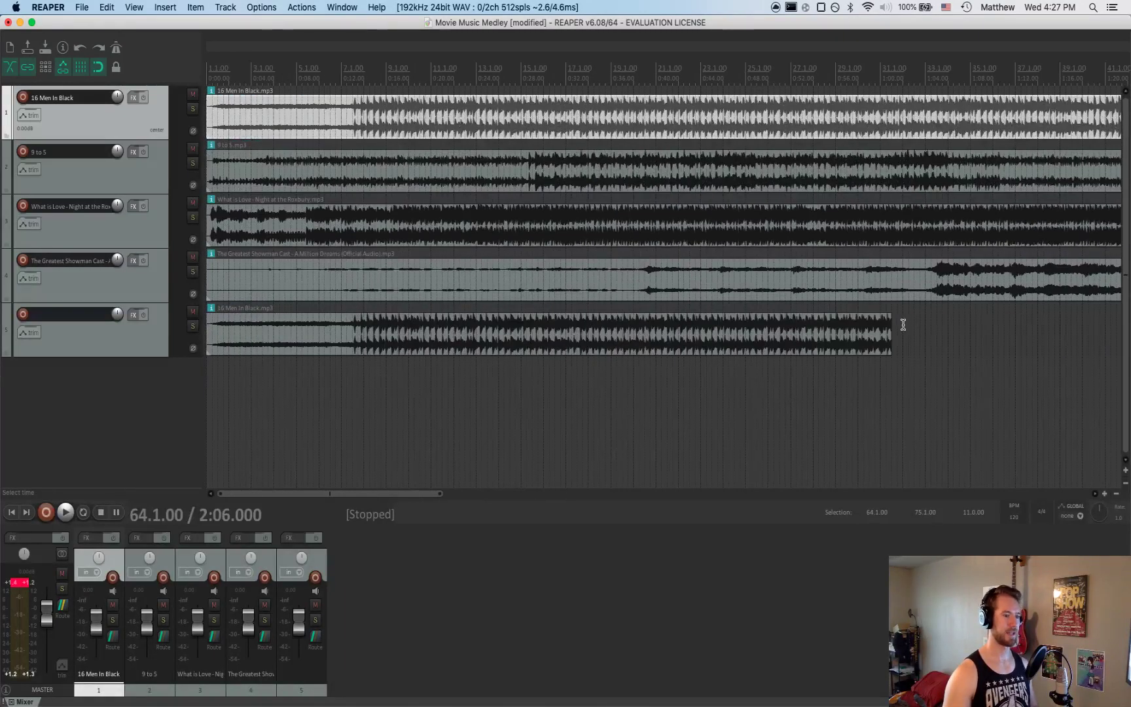
left_click(894, 370)
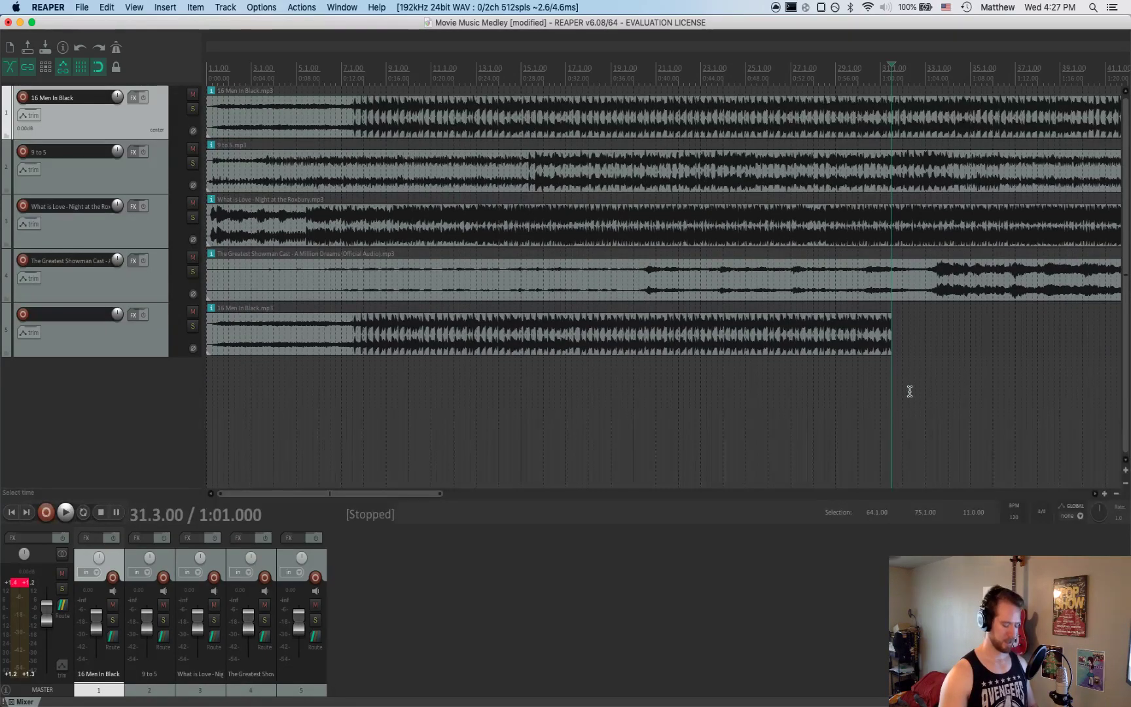
key("super+t")
key("super+v")
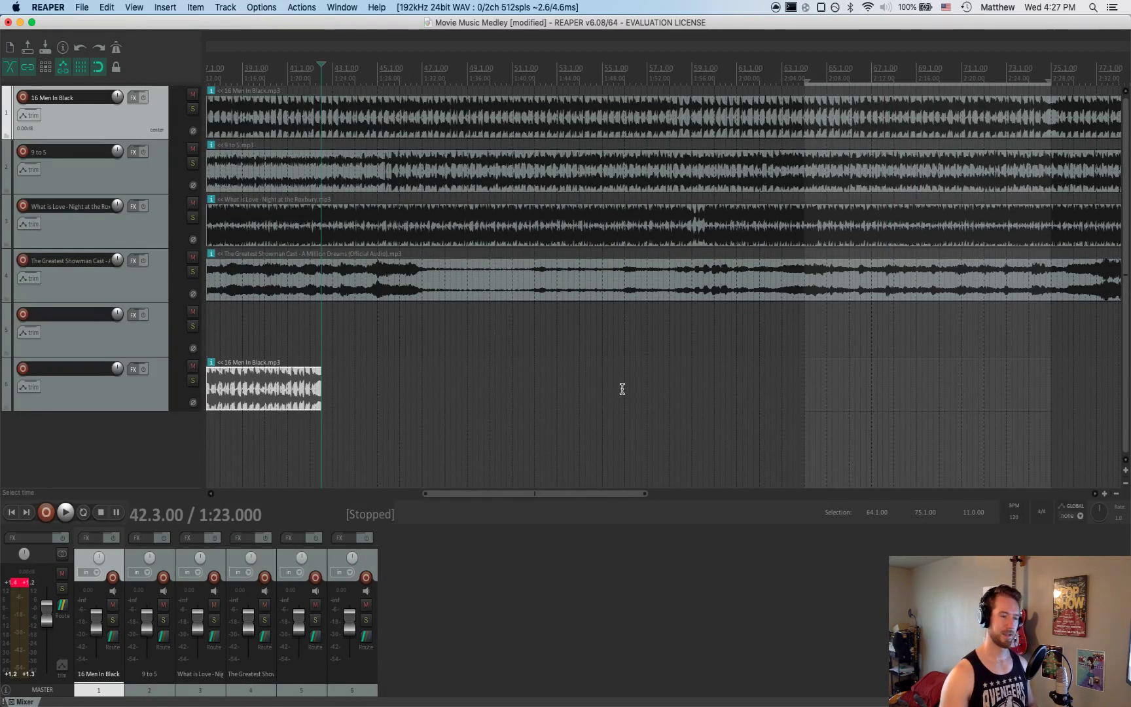
Check the newly pasted section against the first medley clip, deselect it, and save the project
scroll(619, 394, "up", 3)
scroll(624, 393, "down", 4)
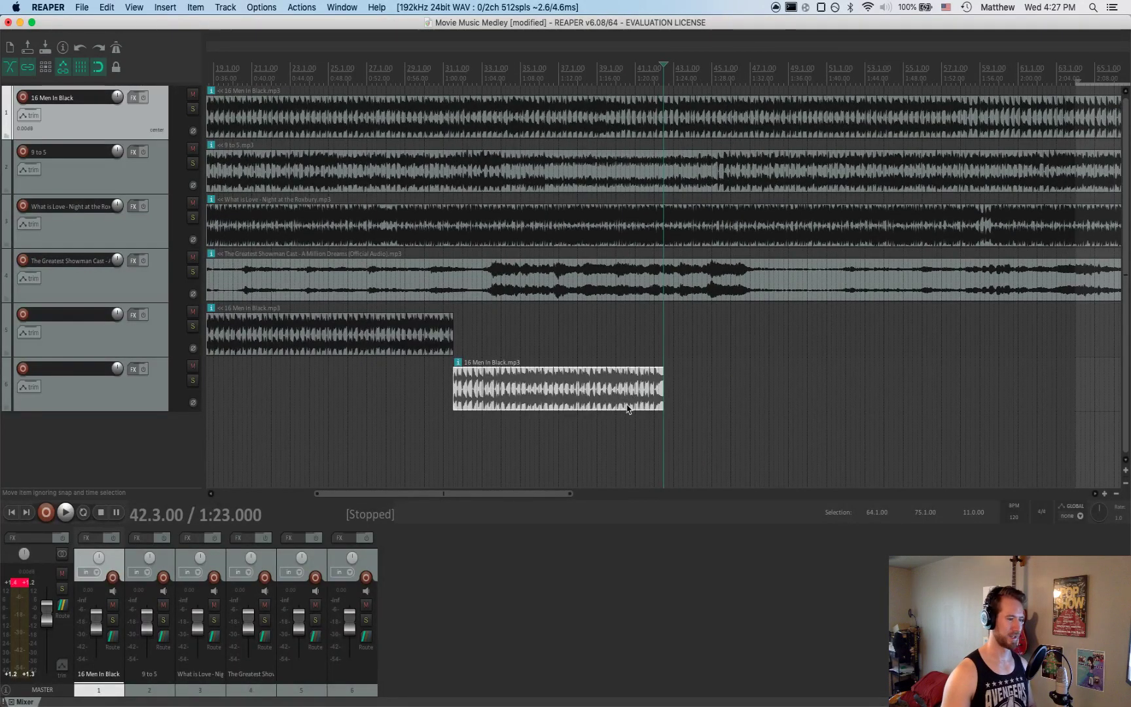
scroll(625, 412, "left", 6)
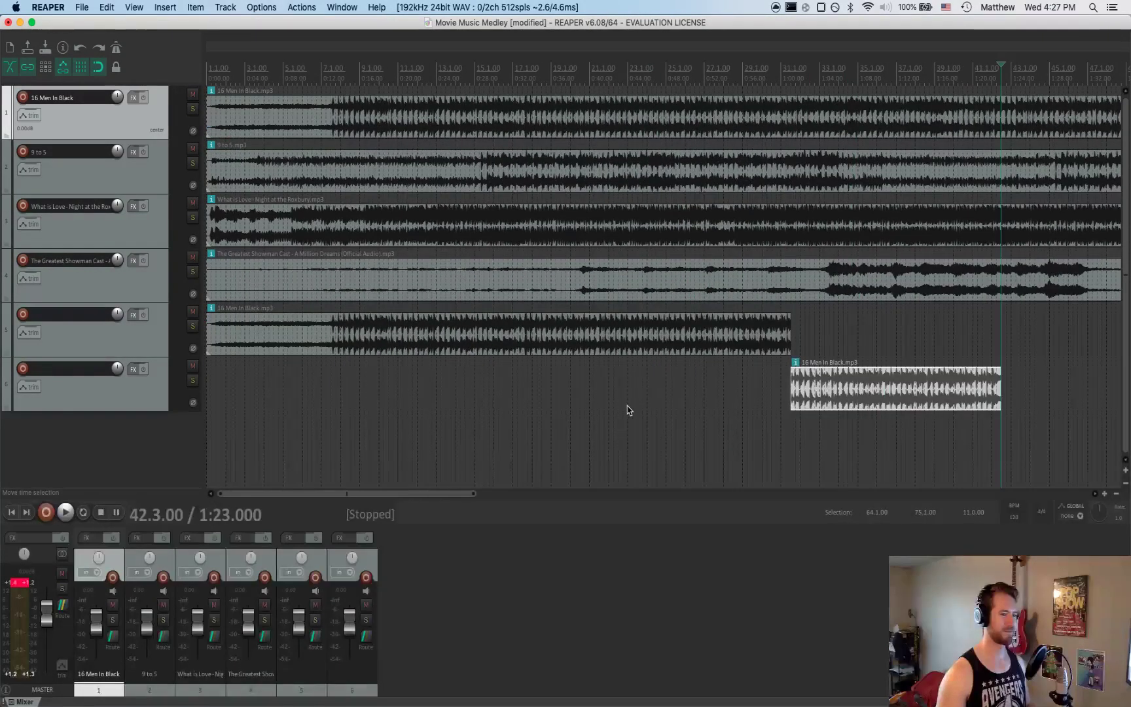
scroll(634, 381, "right", 5)
scroll(634, 384, "down", 2)
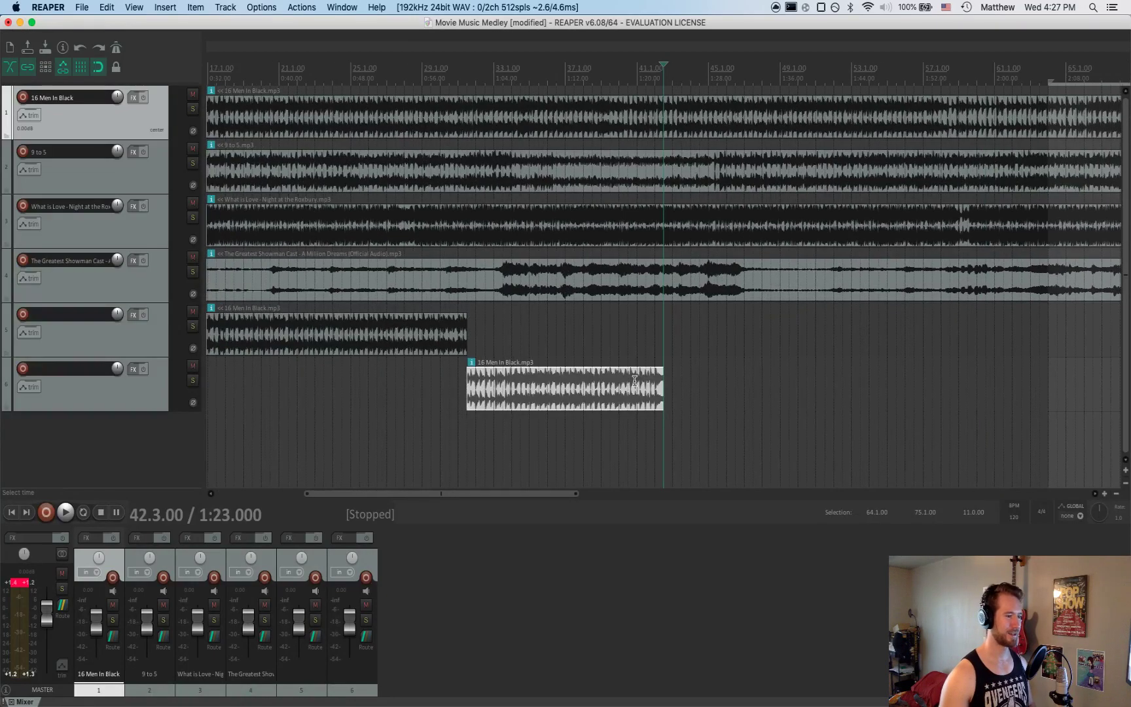
left_click(705, 384)
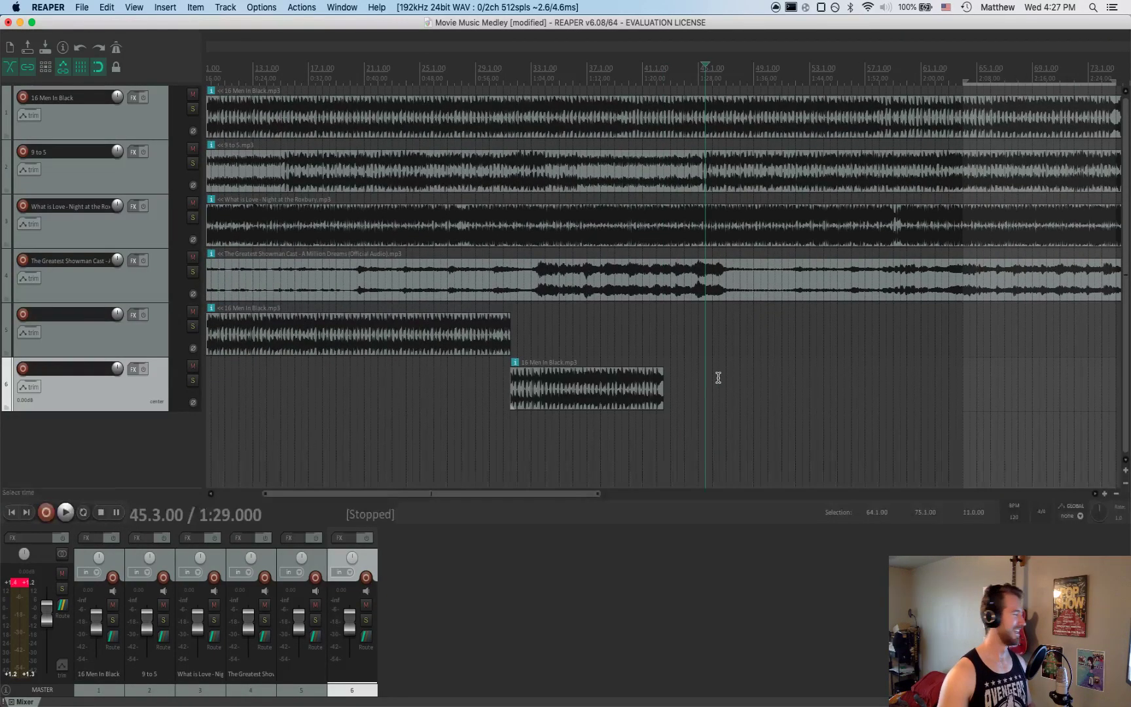
key("super+s")
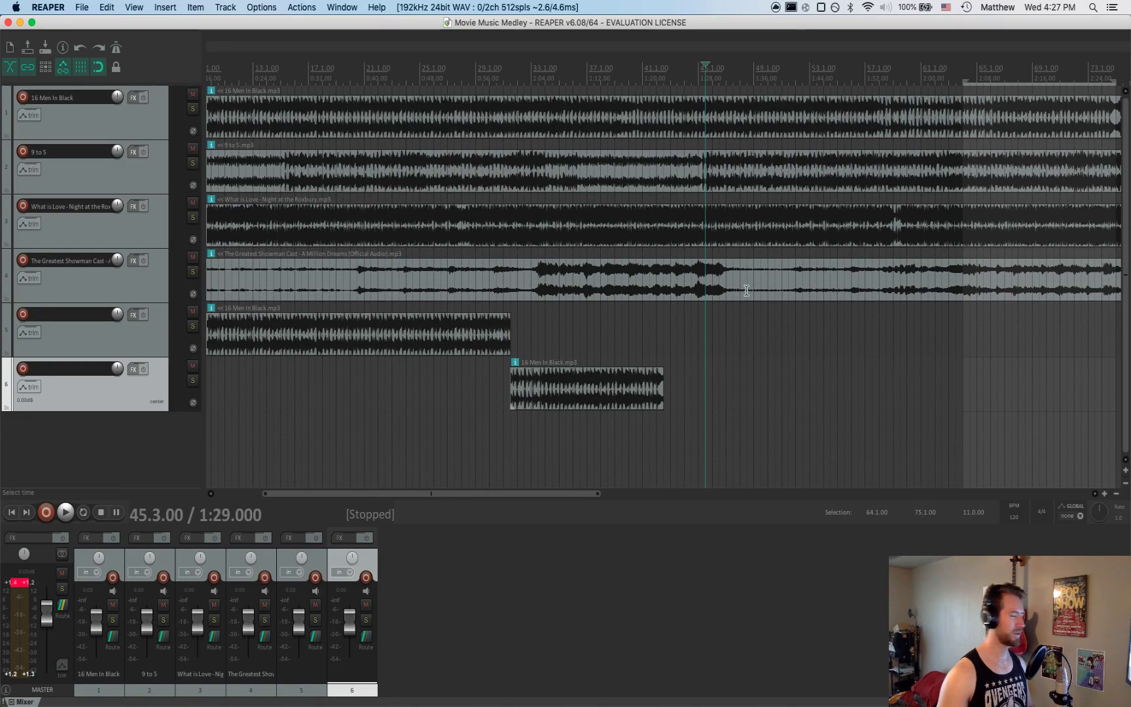
Set the time selection from 103.1.00 to 115.1.00 over the ending of the 16 Men In Black source clip
scroll(788, 251, "down", 2)
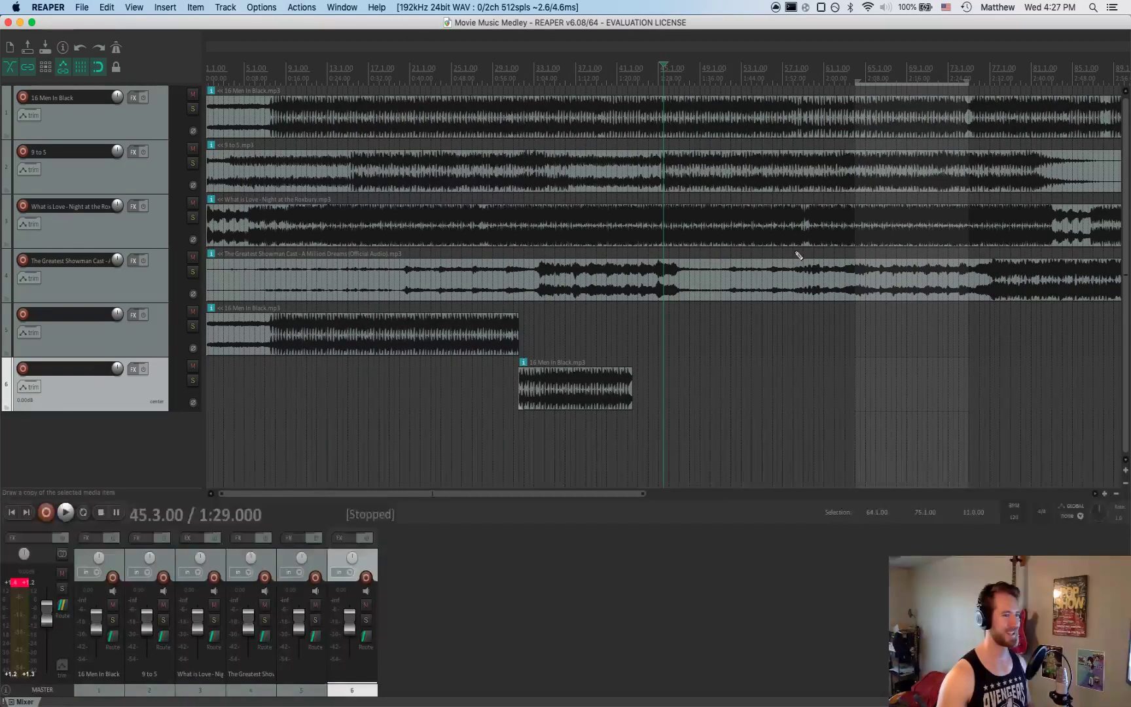
scroll(798, 254, "down", 1)
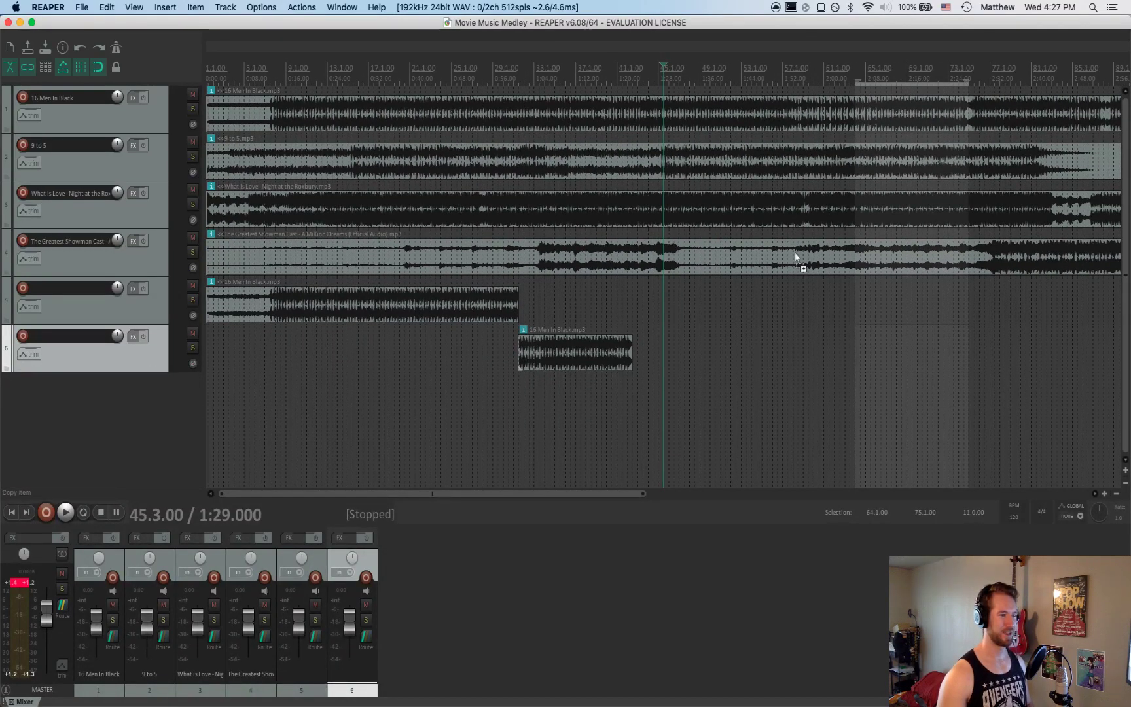
scroll(798, 253, "up", 1)
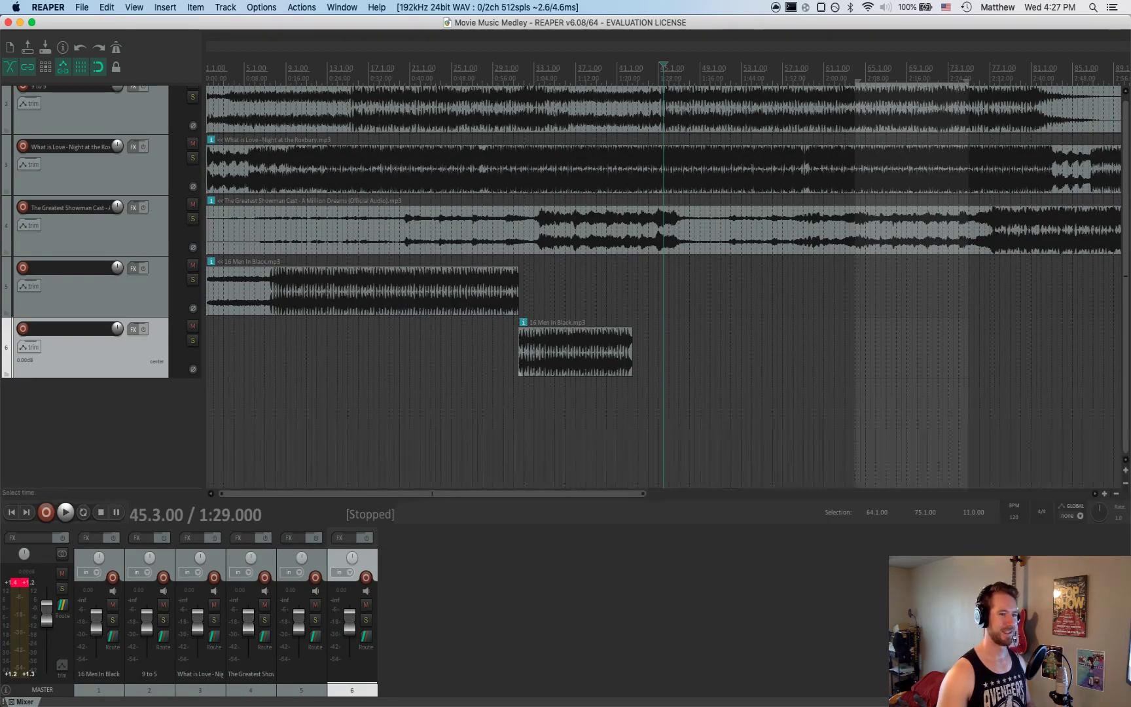
scroll(1126, 282, "up", 2)
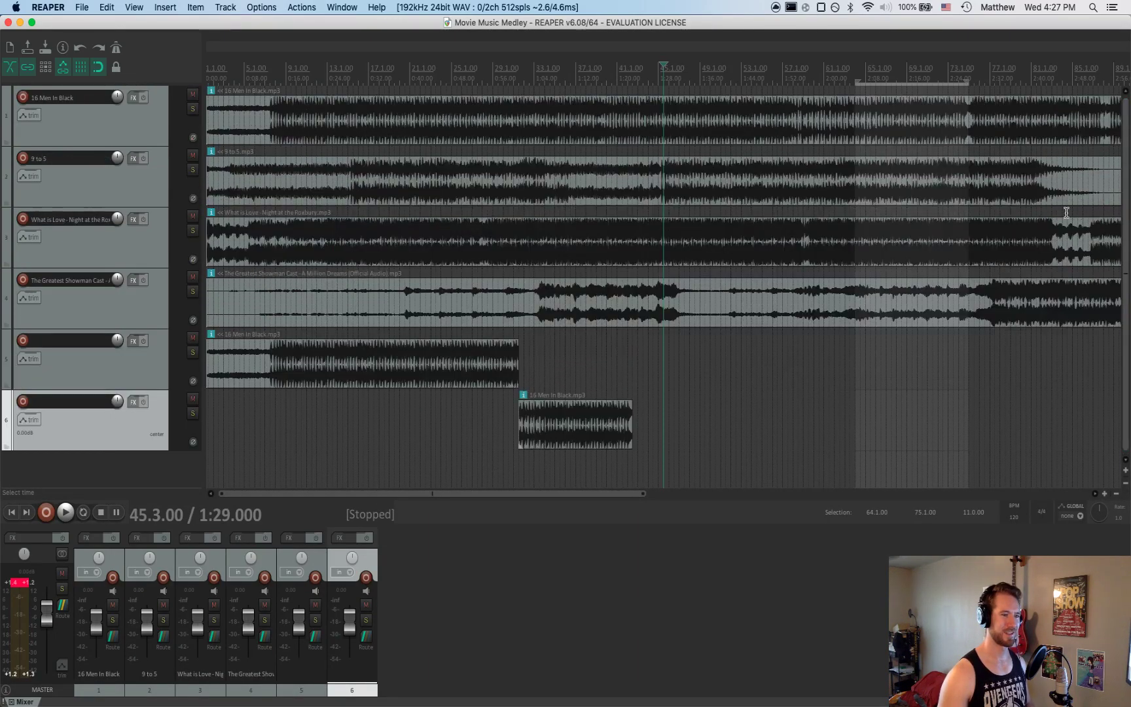
scroll(777, 355, "right", 5)
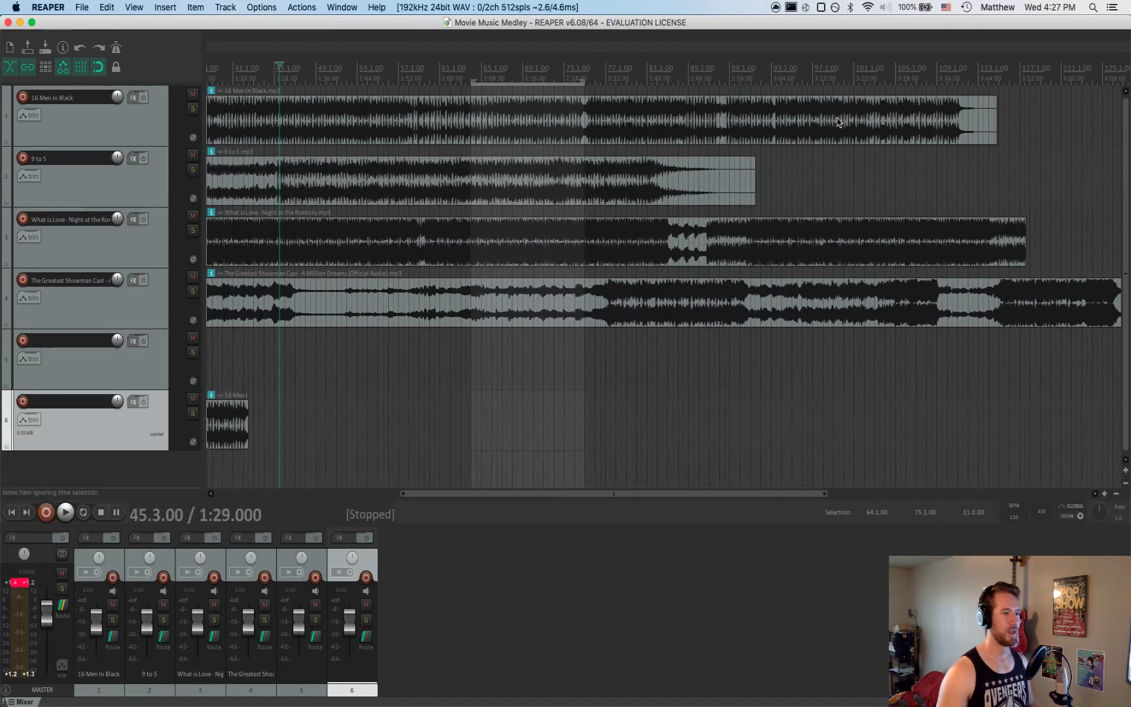
left_click(874, 80)
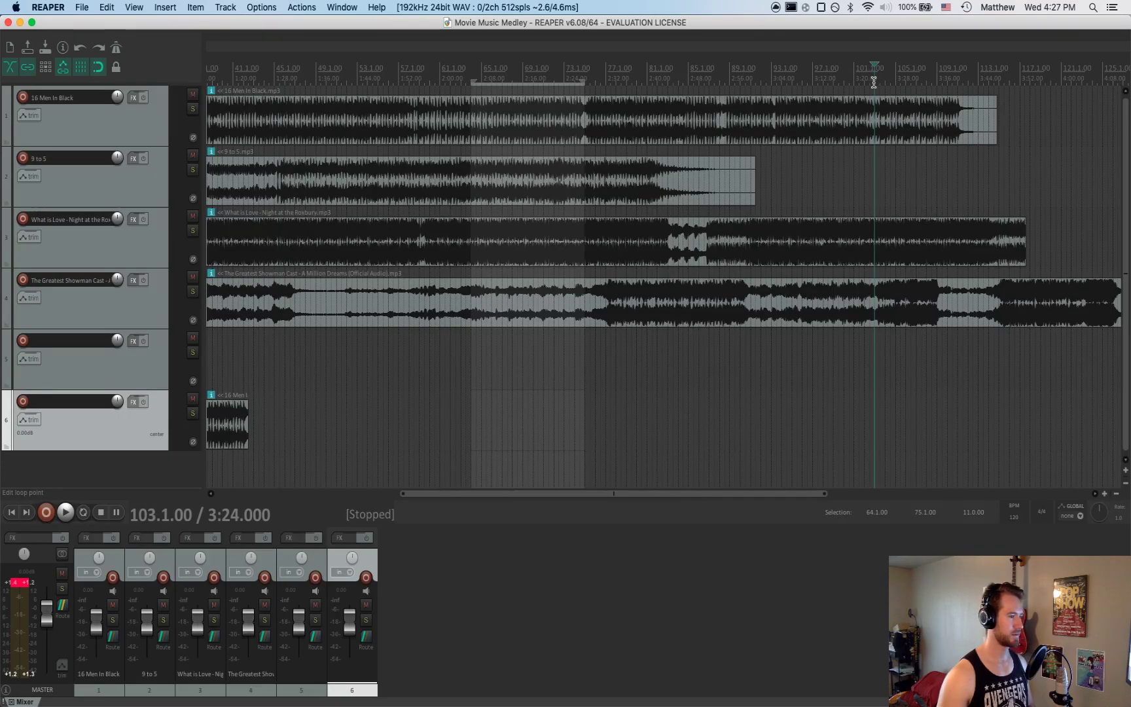
left_click(878, 120)
left_click_drag(877, 121, 999, 120)
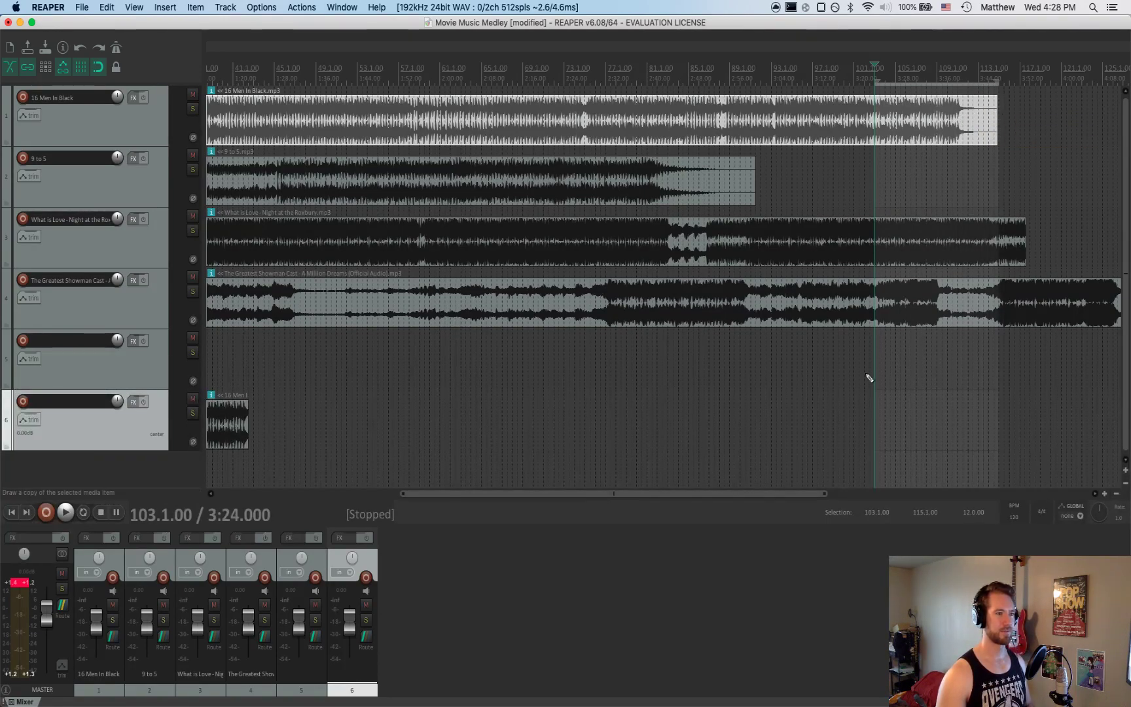
Copy the selected 16 Men In Black ending and paste it at 42.3.00, right after the second medley clip, on a new track
left_click(251, 465)
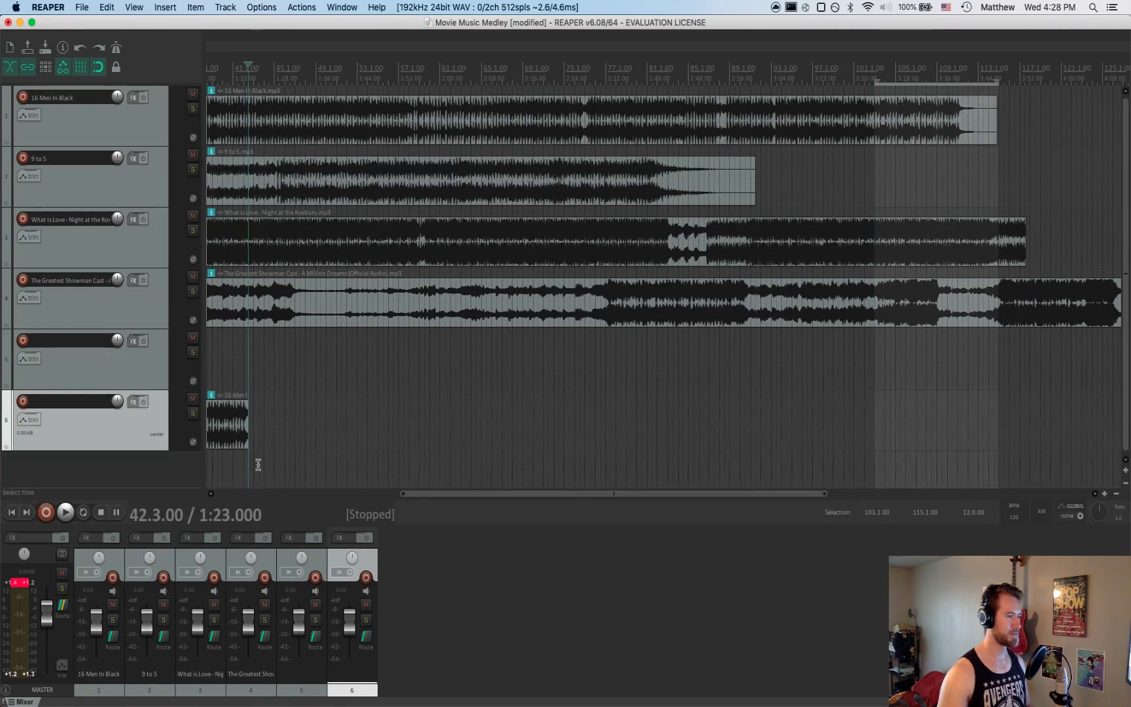
left_click(388, 454)
left_click(250, 459)
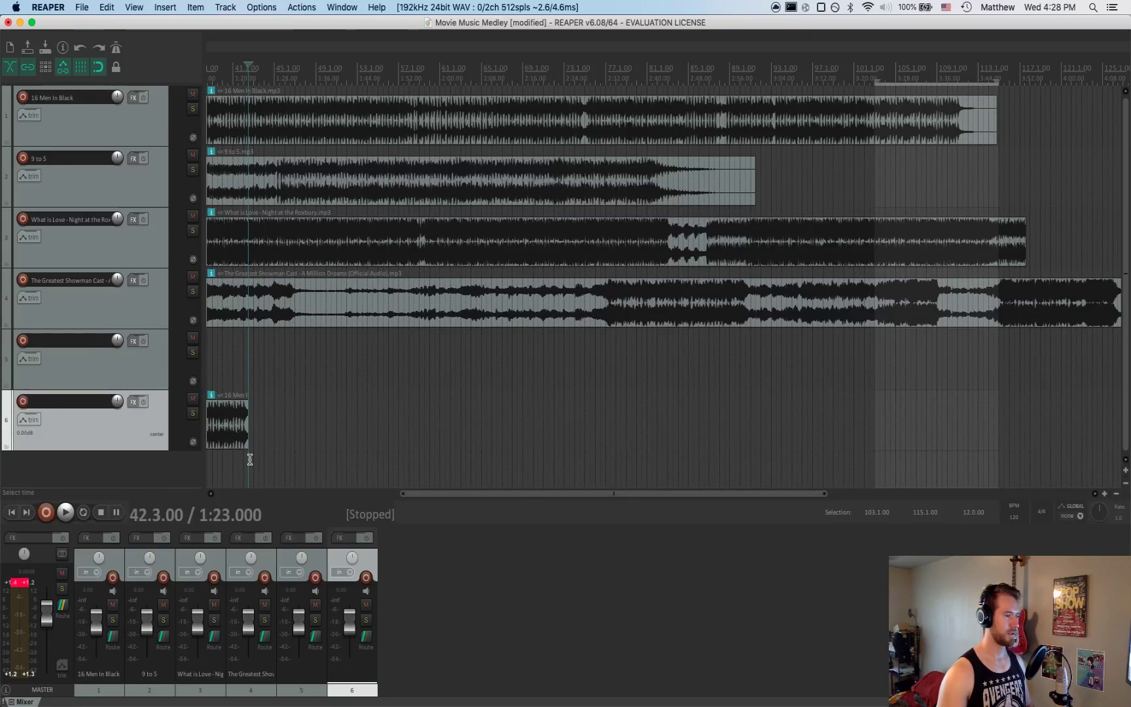
left_click(932, 131)
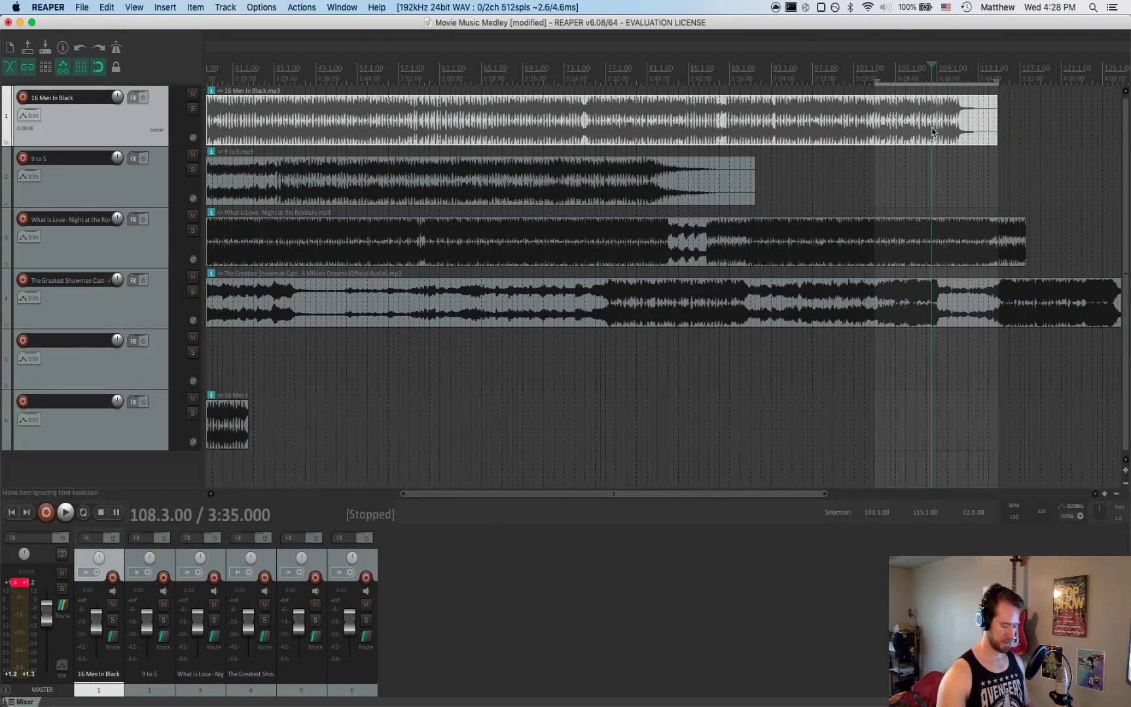
left_click(249, 470)
left_click(330, 465)
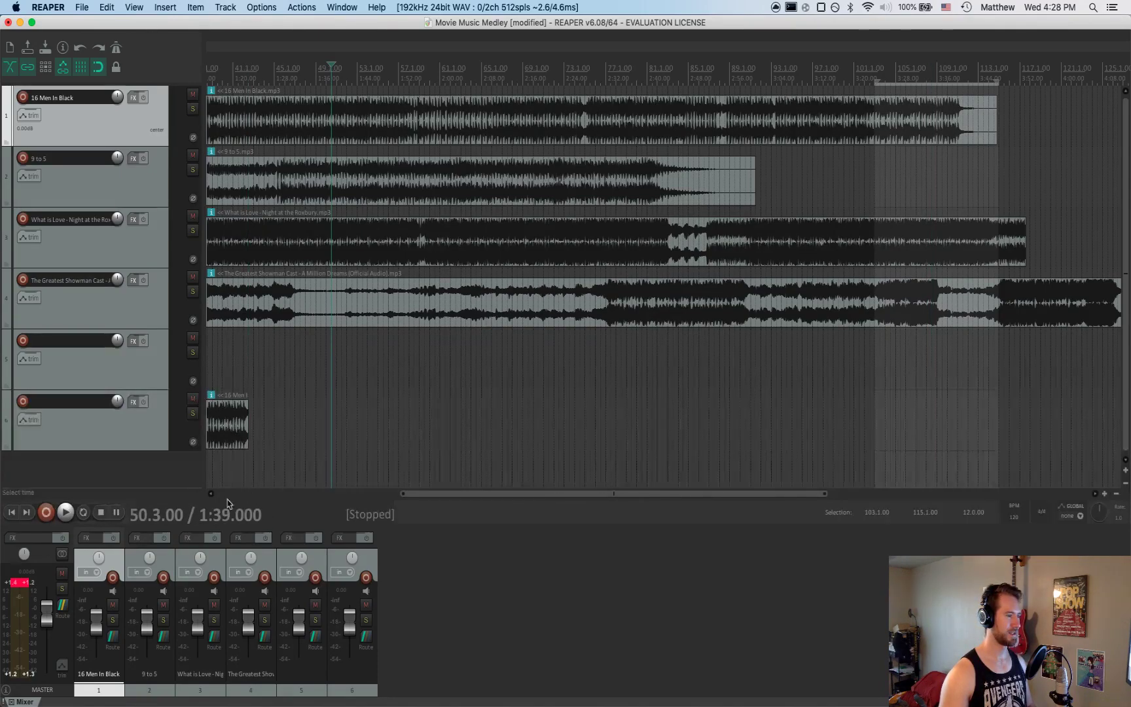
left_click(254, 476)
key("ctrl+v")
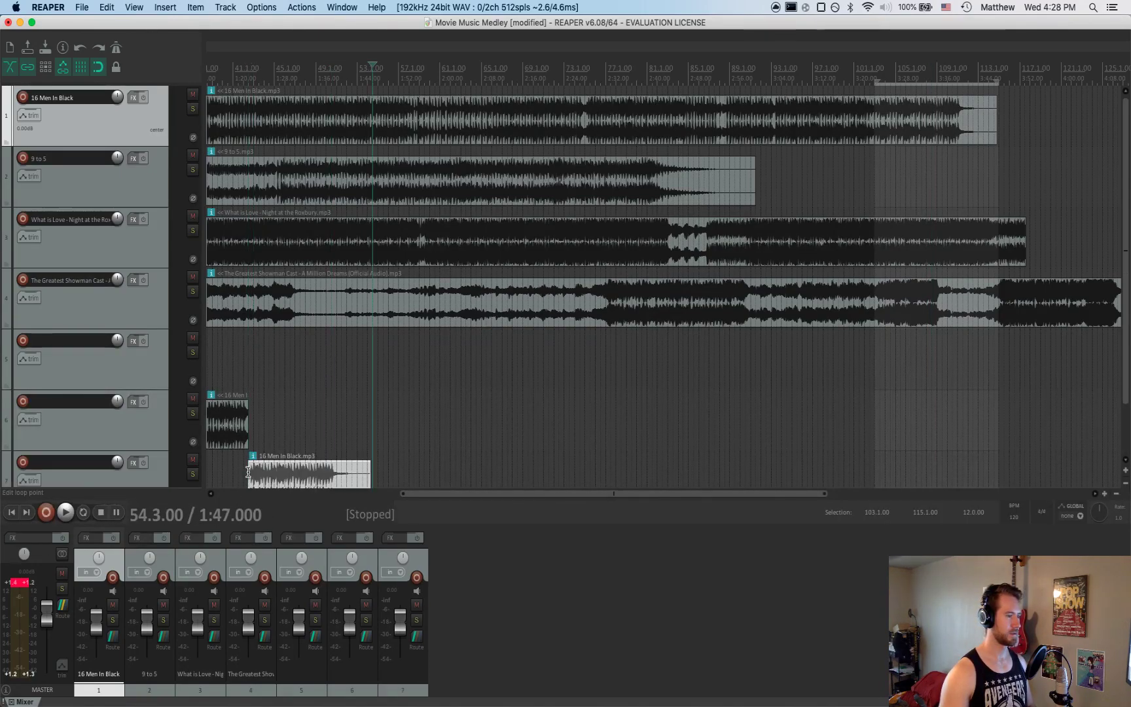
Examine how the three pasted 16 Men In Black clips line up end to end beneath the four song tracks
scroll(284, 445, "left", 5)
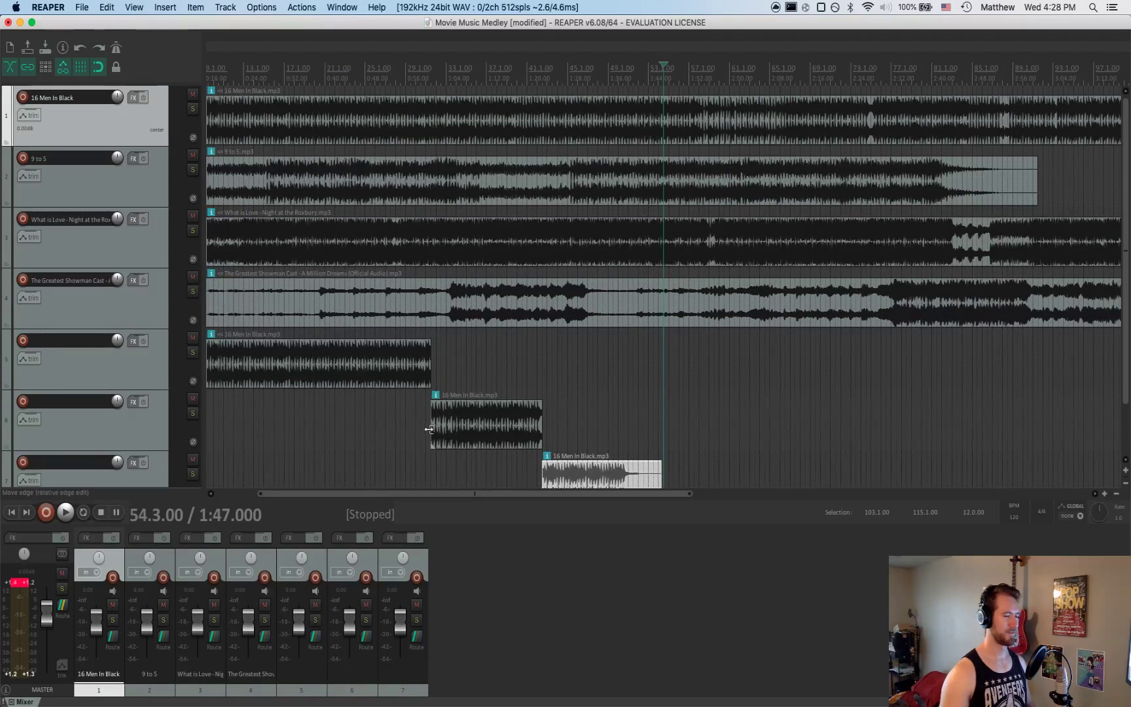
scroll(1128, 268, "down", 2)
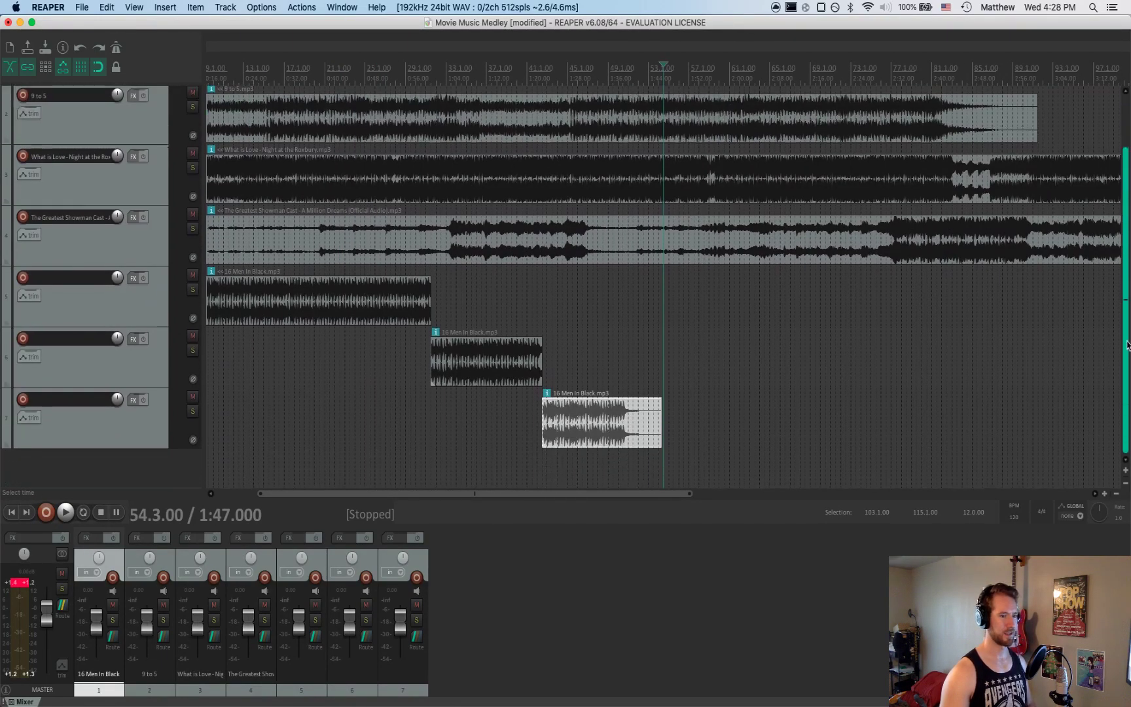
scroll(686, 338, "up", 3)
scroll(687, 338, "down", 3)
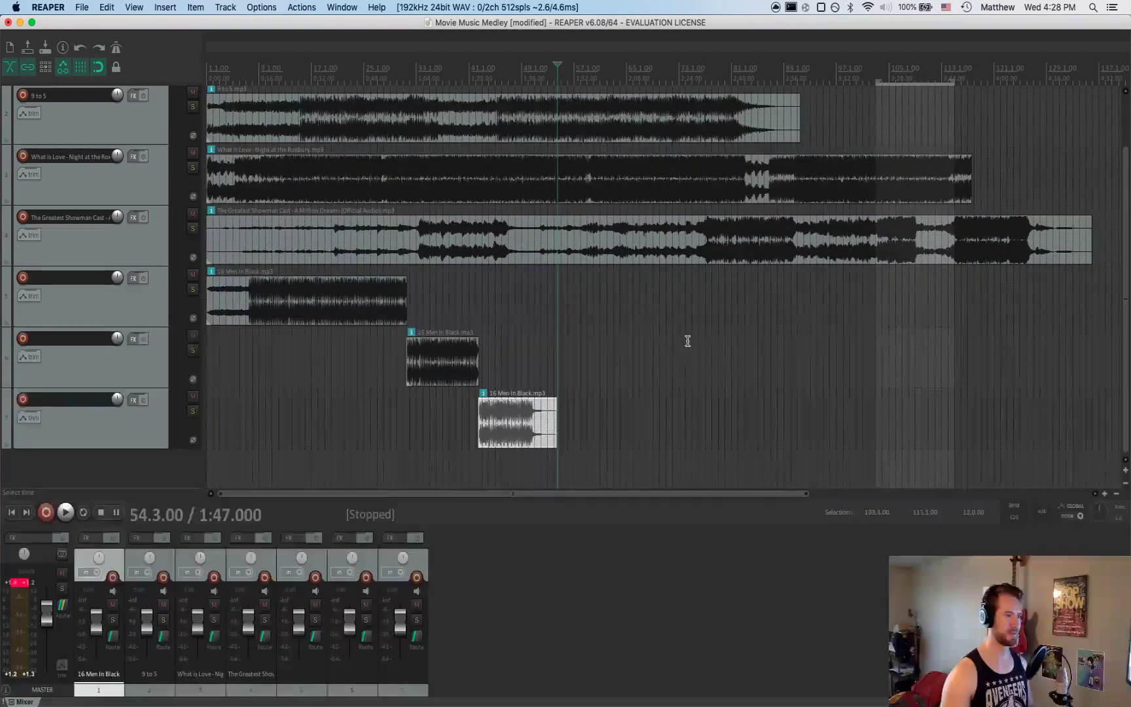
scroll(629, 333, "down", 1)
scroll(628, 334, "up", 1)
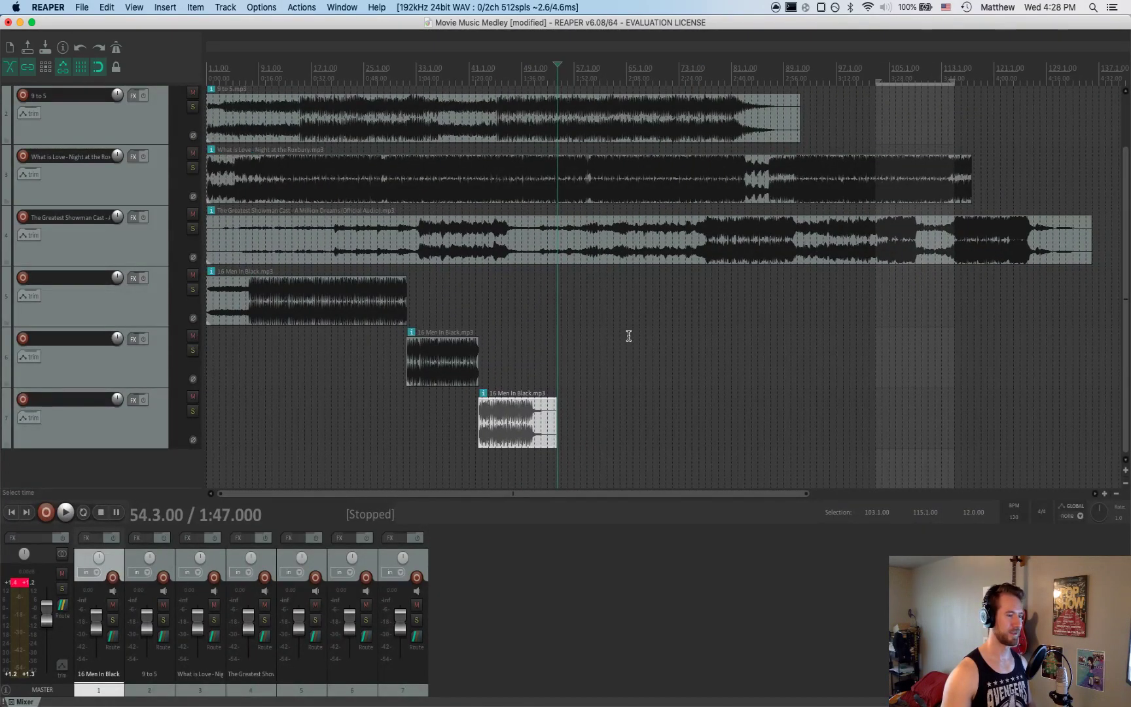
scroll(632, 340, "up", 1)
scroll(632, 340, "down", 3)
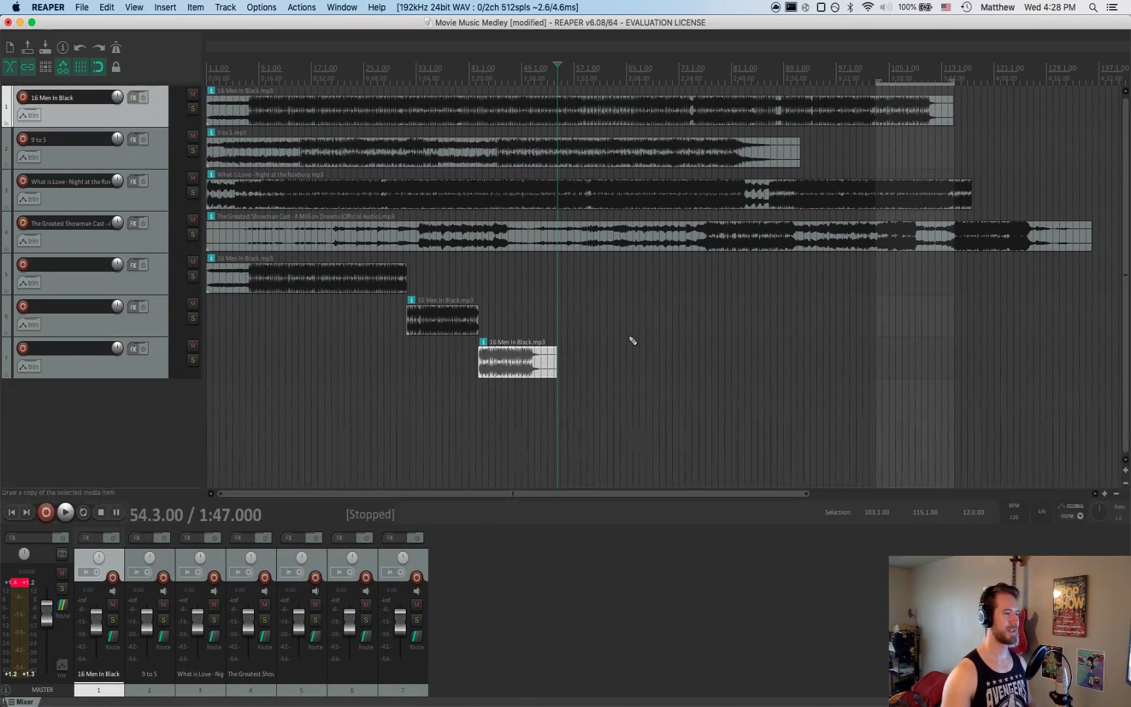
scroll(632, 341, "down", 1)
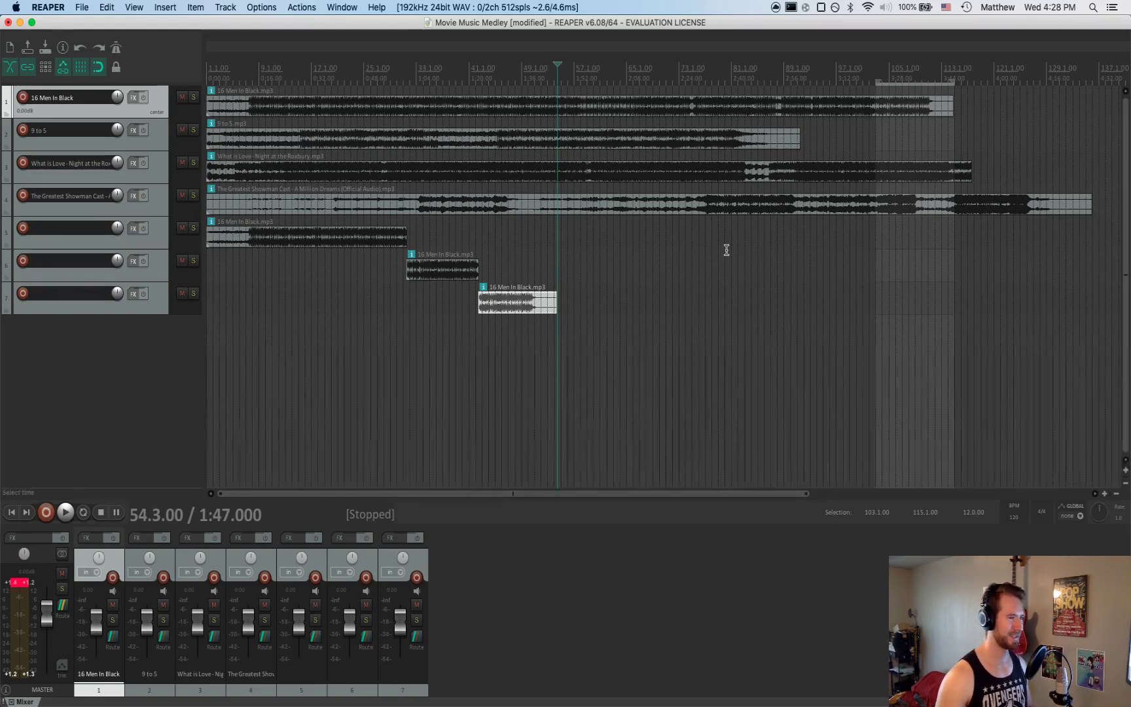
scroll(520, 215, "down", 1)
scroll(520, 215, "up", 2)
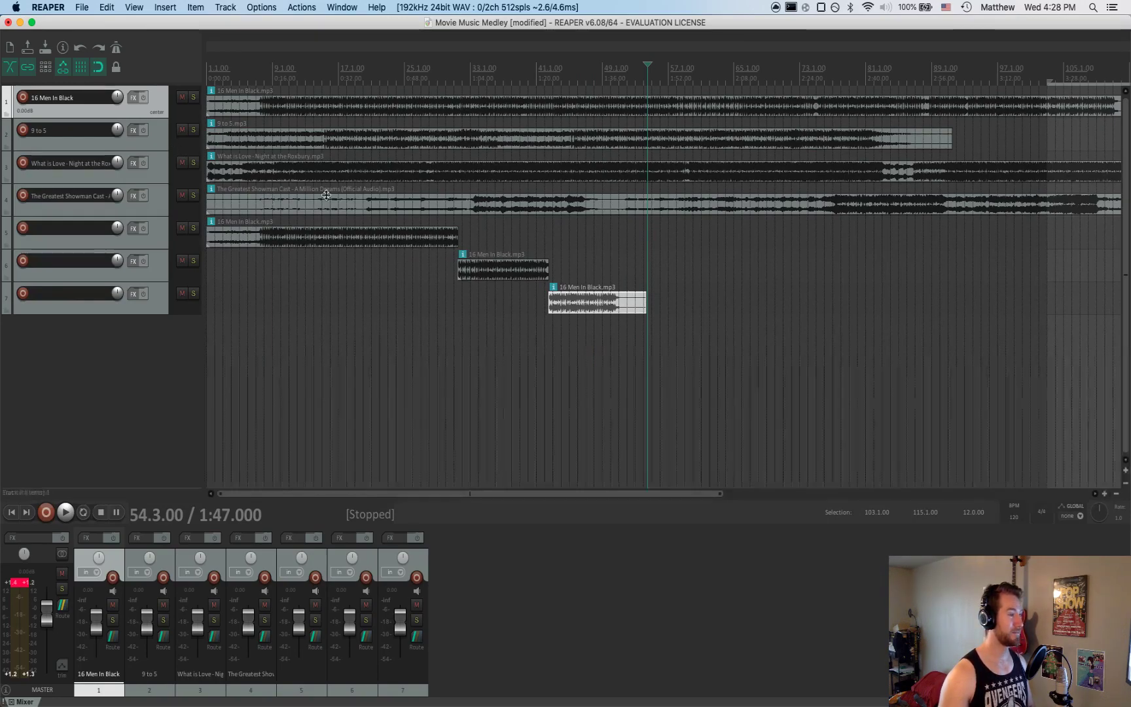
Save the project, and set the time selection from 1.1.00 to 36.1.00 over the opening of the 9 to 5 source clip
key("super+s")
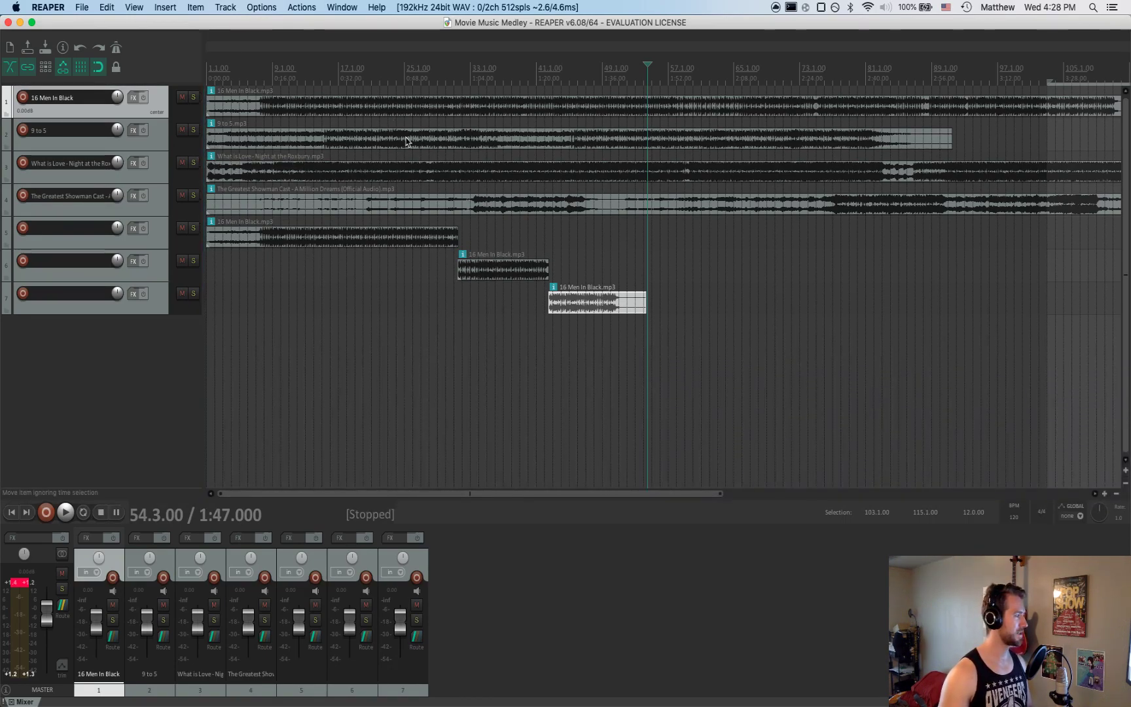
left_click(463, 82)
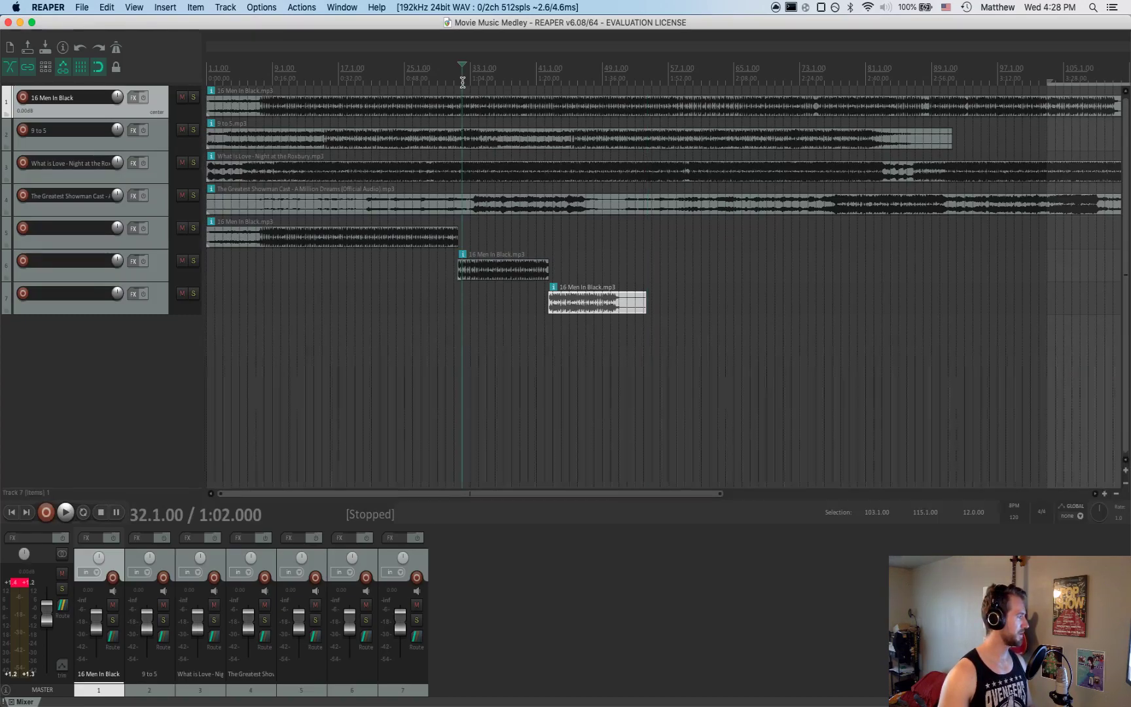
left_click(502, 79)
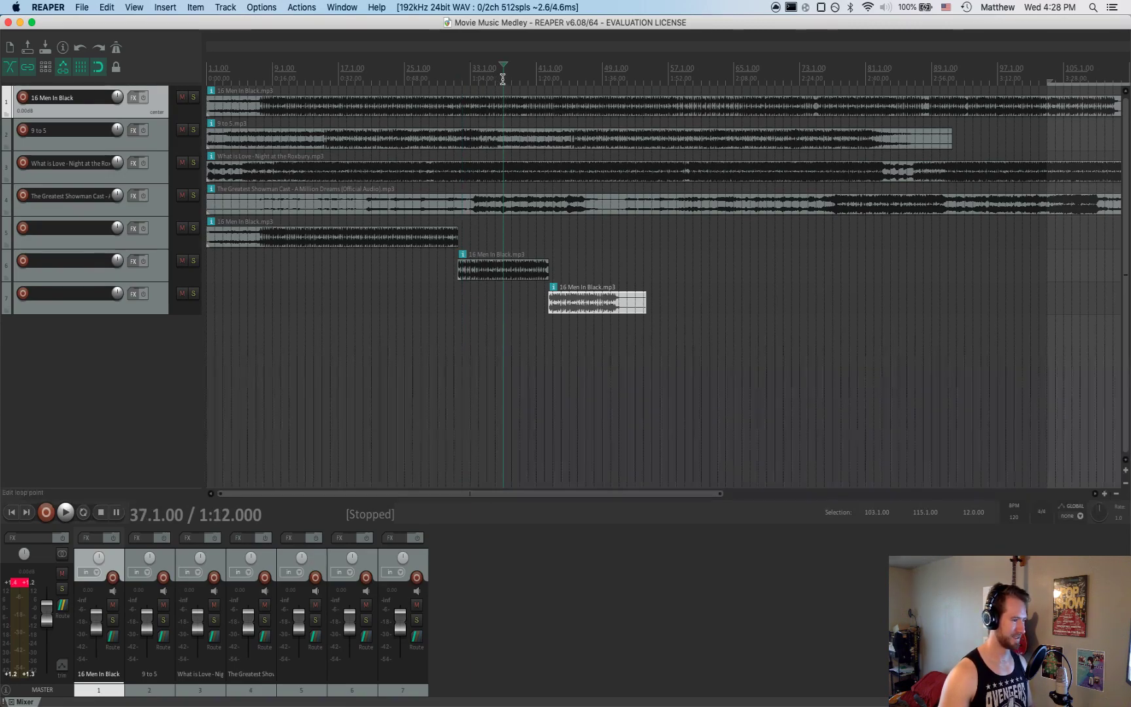
left_click(495, 78)
left_click(495, 79)
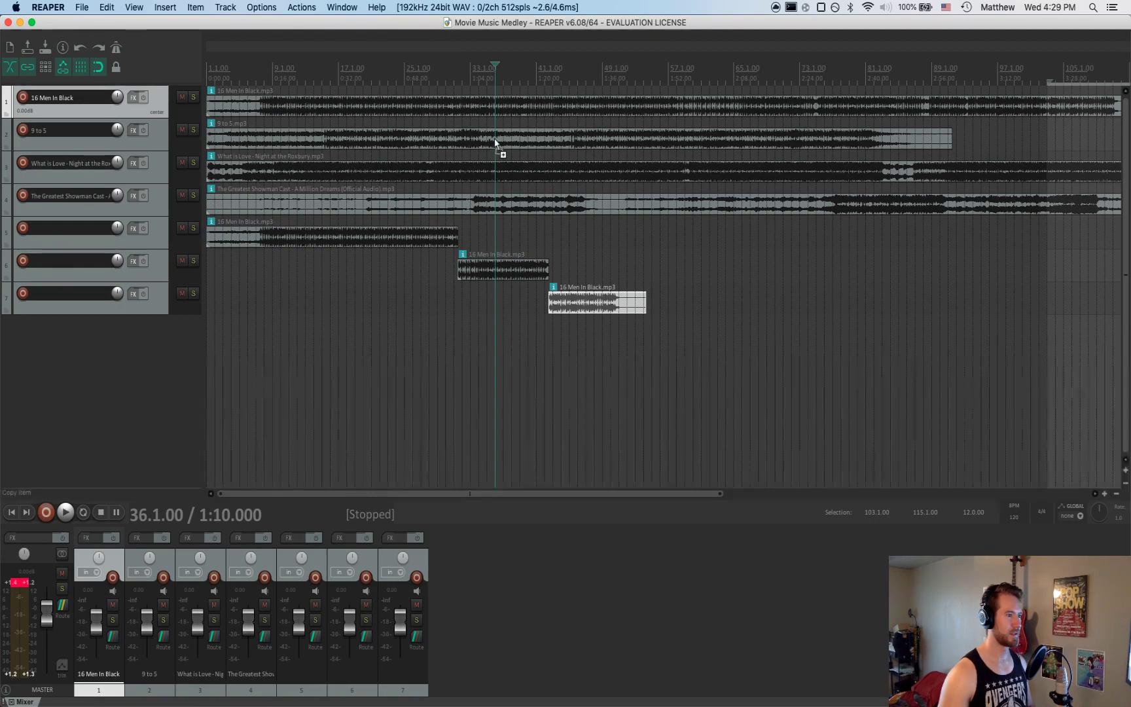
left_click_drag(495, 143, 195, 147)
left_click(194, 147)
Copy the time-selected opening of 9 to 5 and paste it right after the third 16 Men In Black medley clip on a new track
left_click(288, 140)
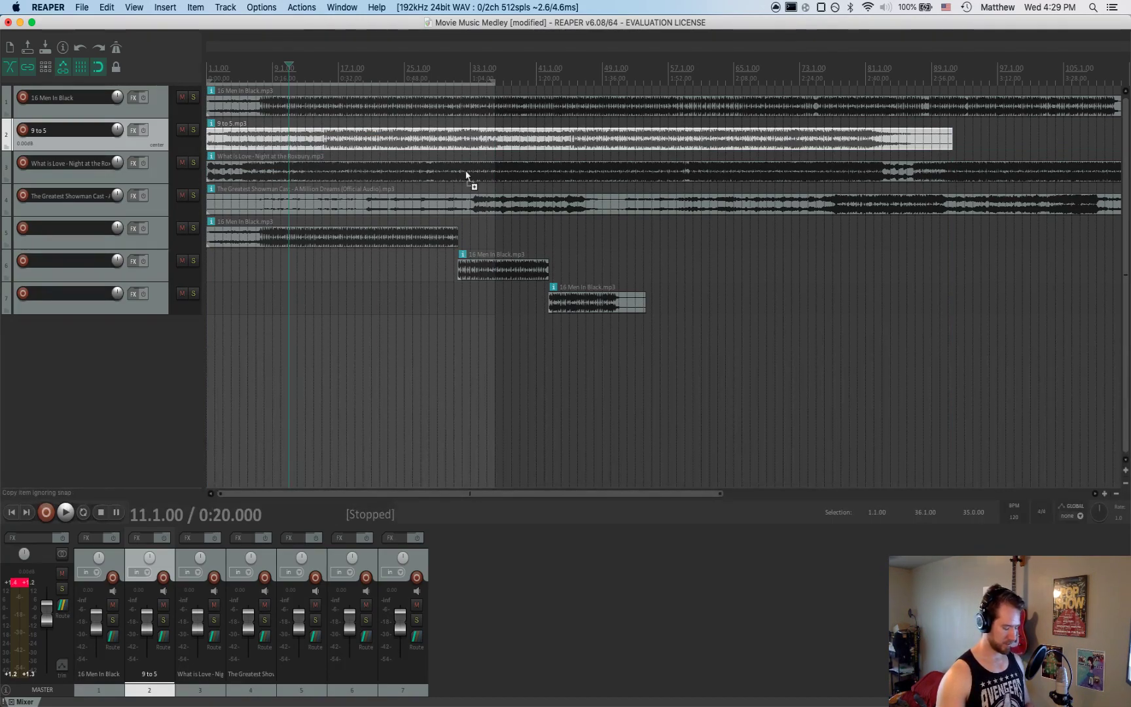
left_click(644, 332)
key("super+v")
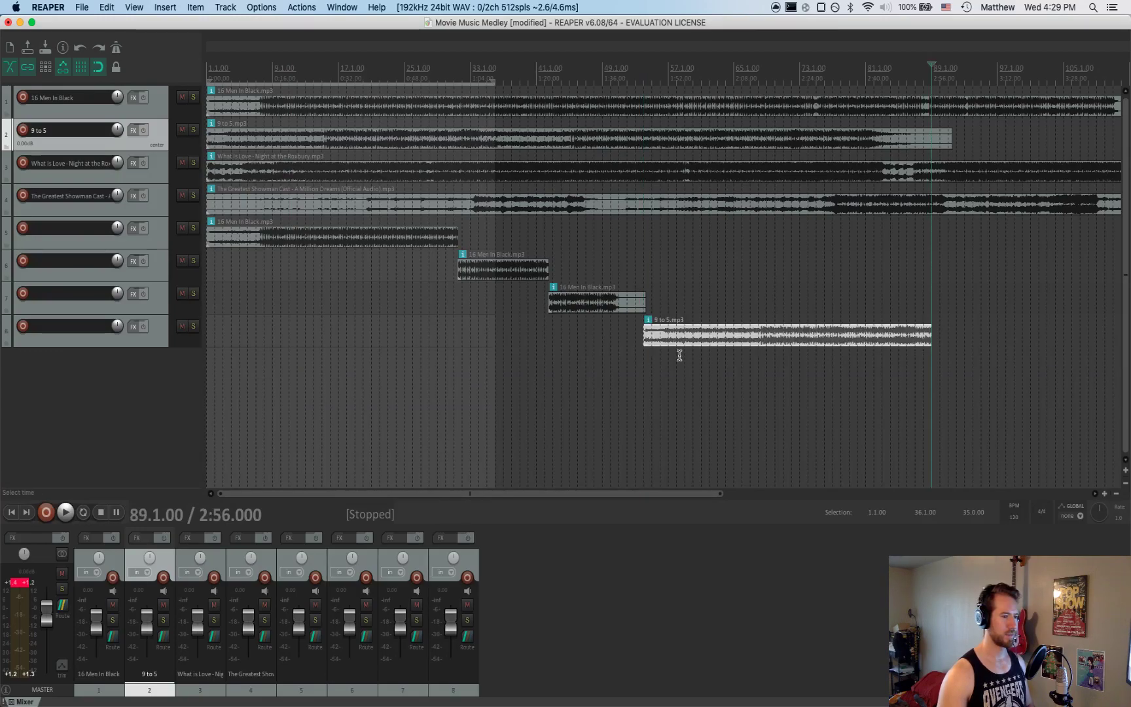
left_click(726, 387)
left_click(932, 355)
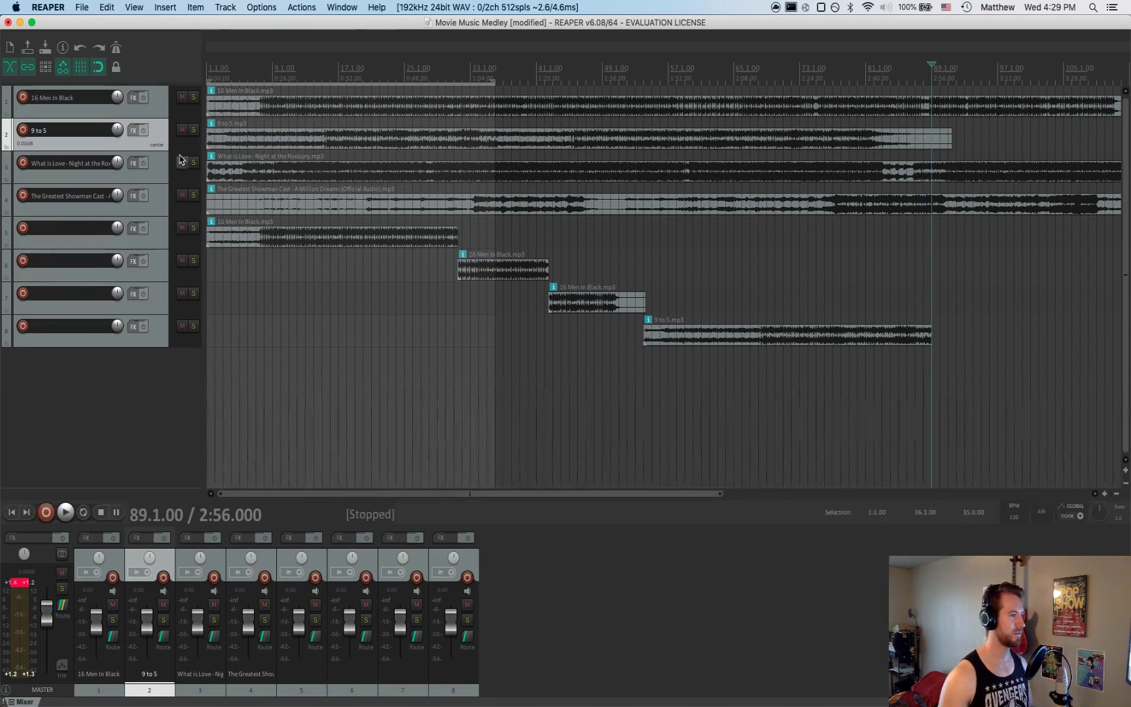
Set the time selection from 39.1.00 to 51.1.00 over the What is Love source clip
left_click(147, 176)
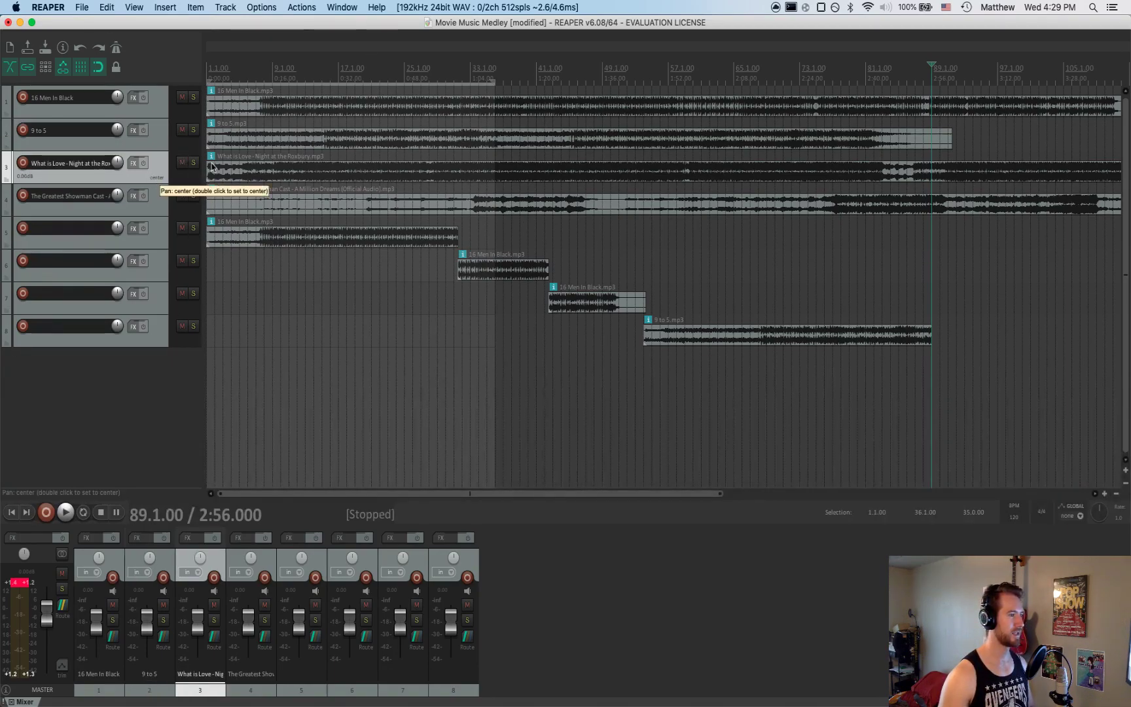
left_click(503, 80)
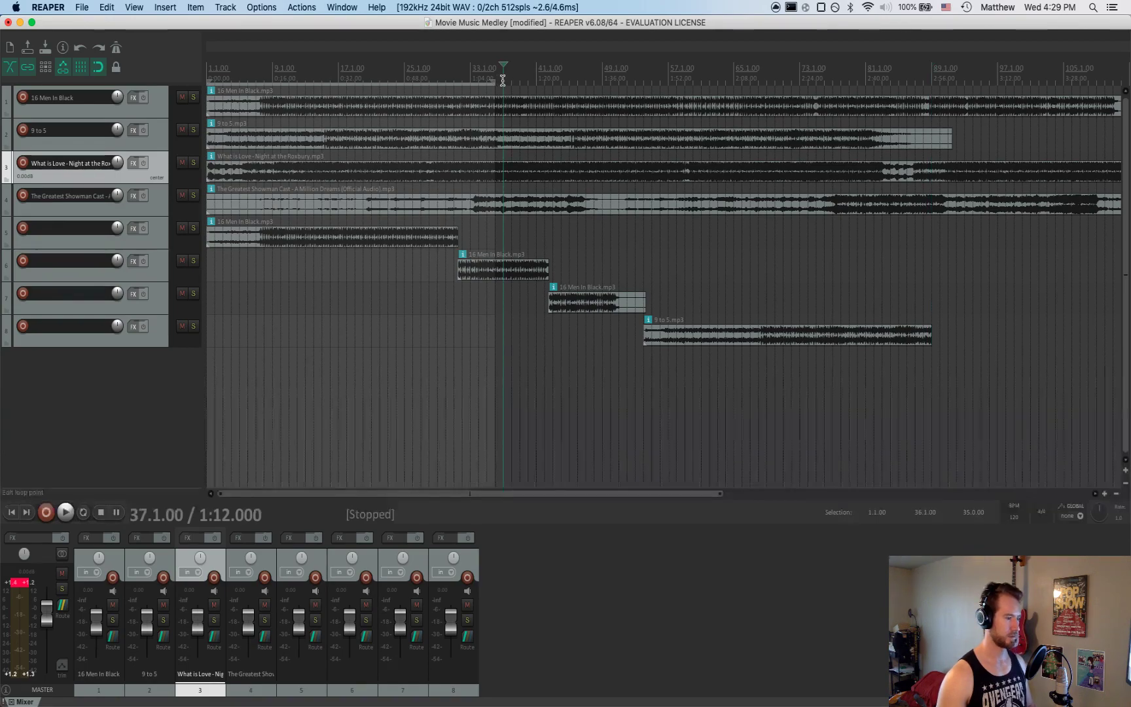
left_click(515, 83)
left_click(522, 80)
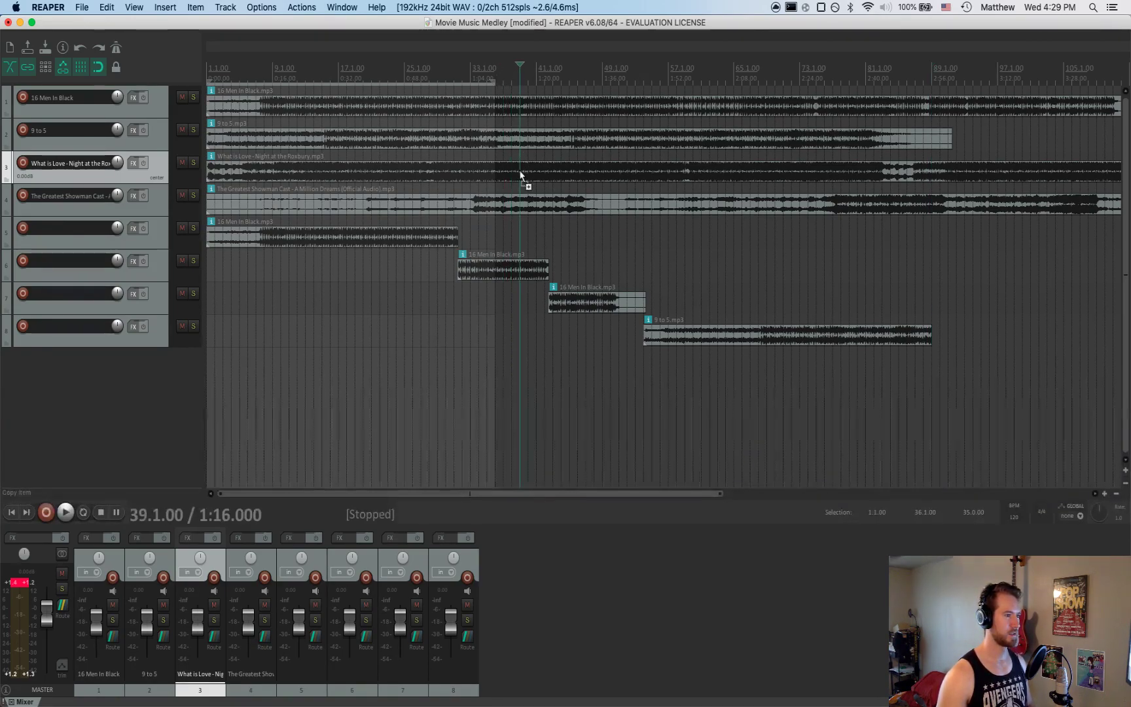
mouse_move(519, 170)
left_mouse_down()
mouse_move(682, 172)
mouse_move(617, 171)
left_mouse_up()
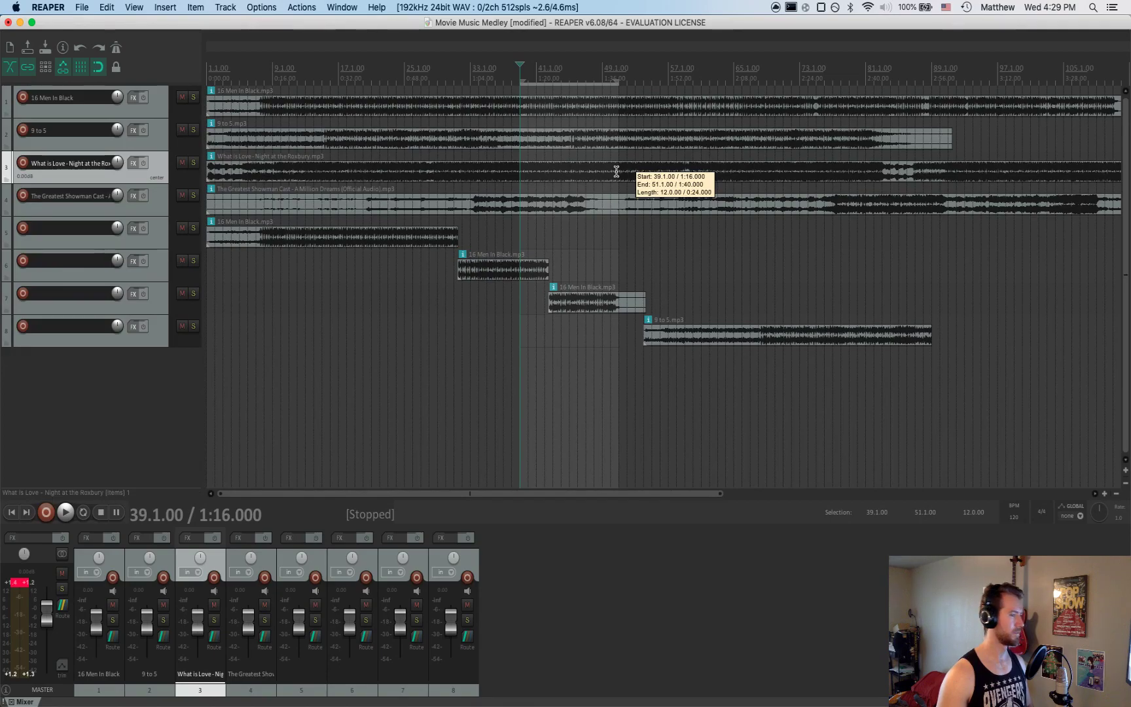
Set the time selection from 9.1.00 to 45.1.00 over the What is Love source clip
left_click(280, 81)
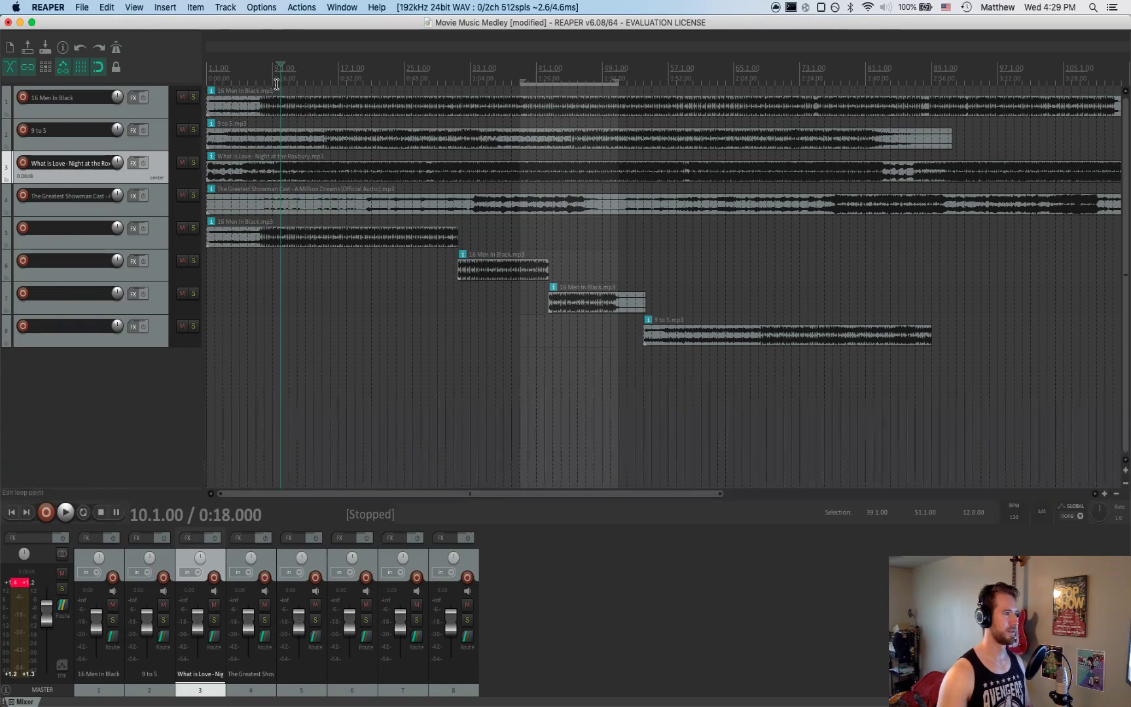
left_click(273, 82)
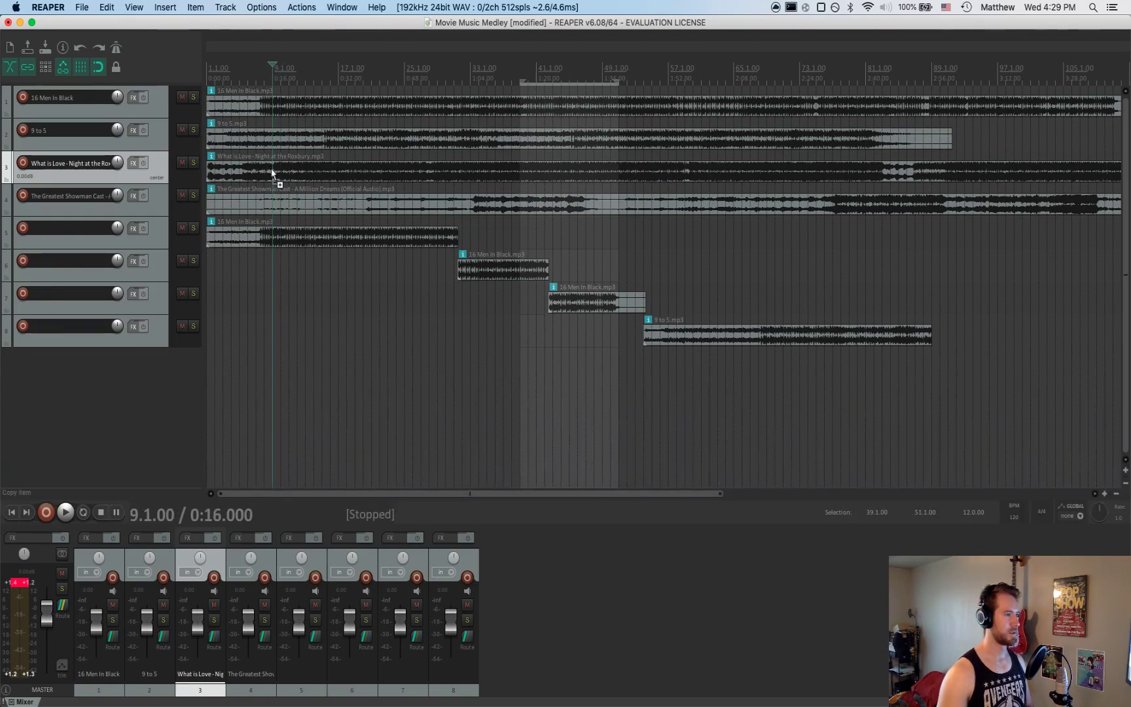
left_click_drag(272, 169, 569, 172)
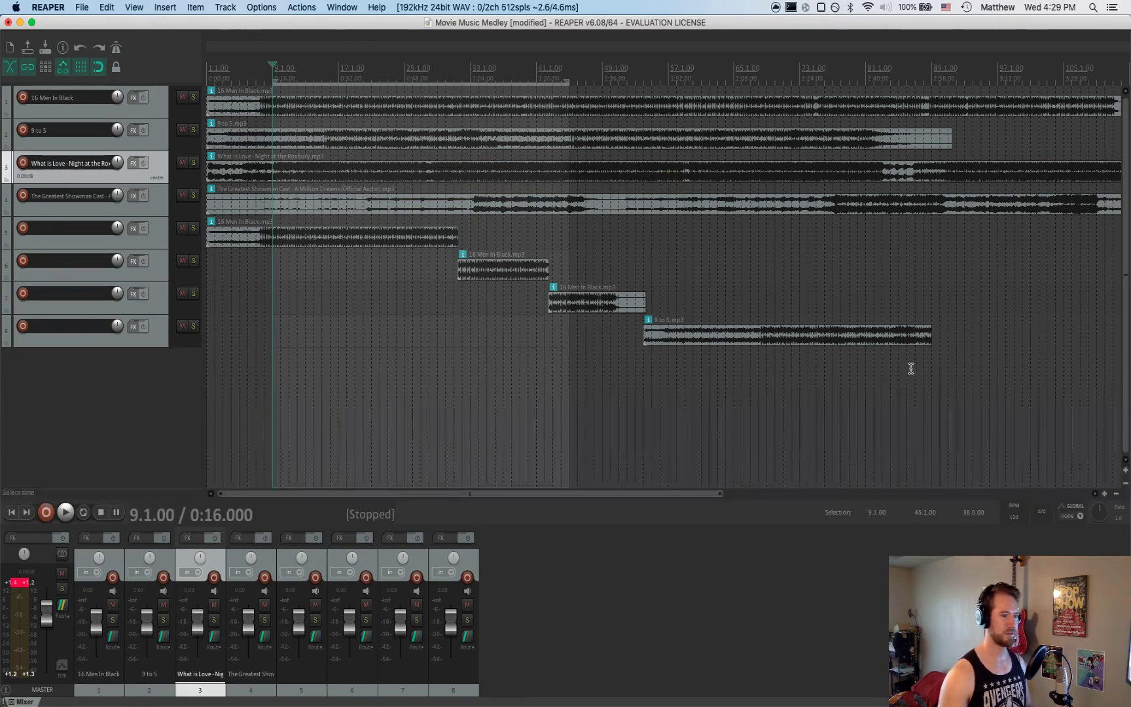
Try pasting the copied section at 89.1.00 on a new track, check the pasted clip against the others, and undo the paste
left_click(932, 367)
key("ctrl+v")
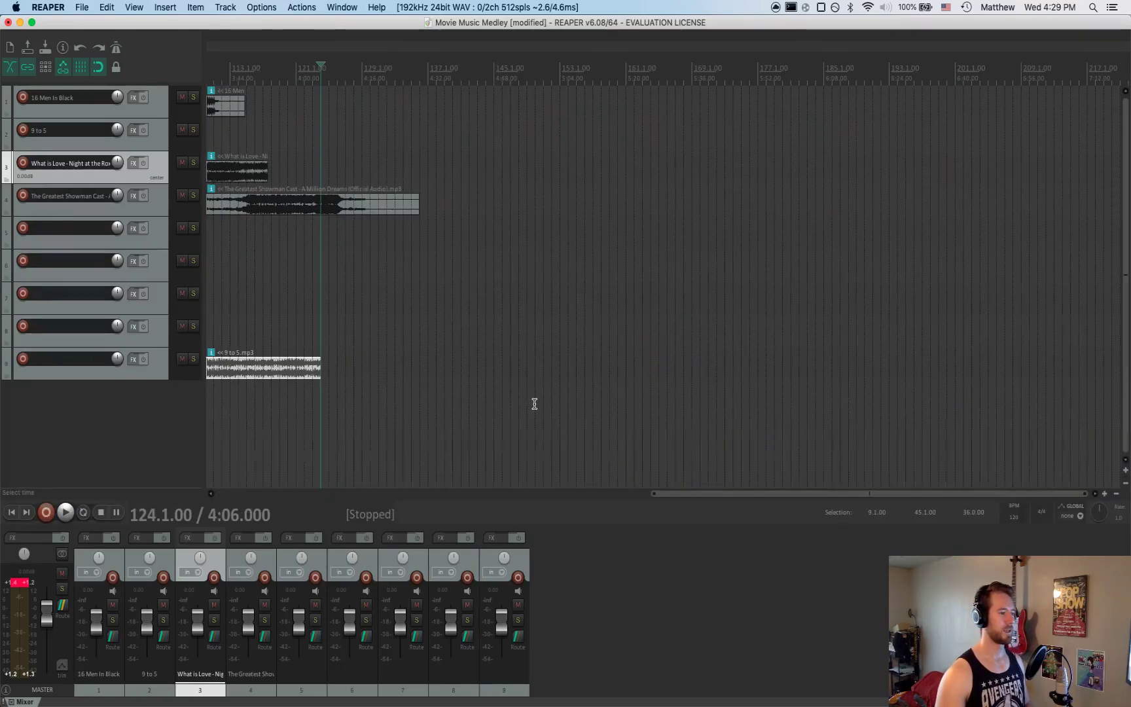
scroll(533, 409, "down", 2)
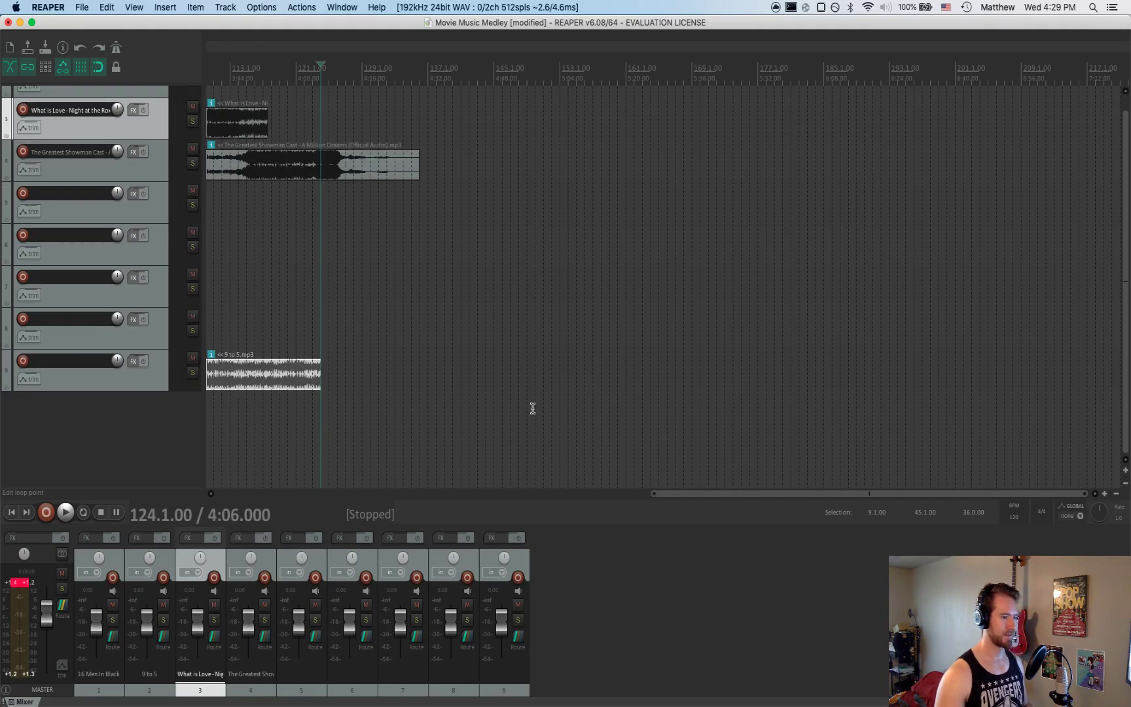
scroll(535, 411, "right", 5)
scroll(532, 413, "left", 20)
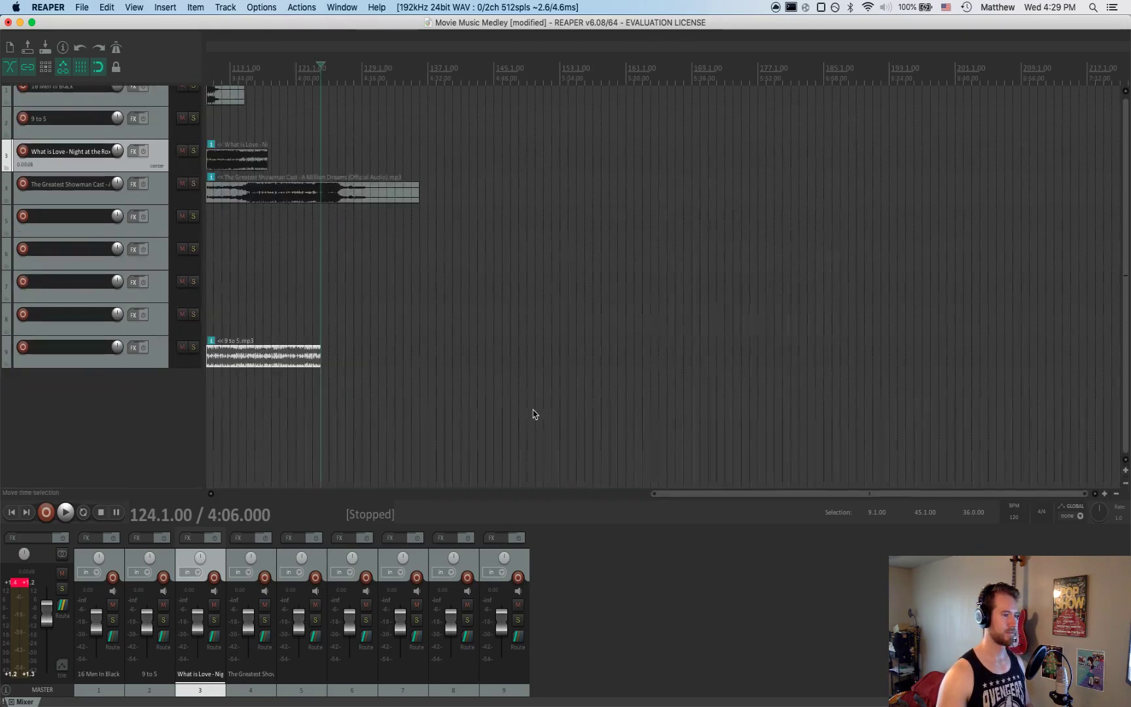
scroll(535, 418, "left", 2)
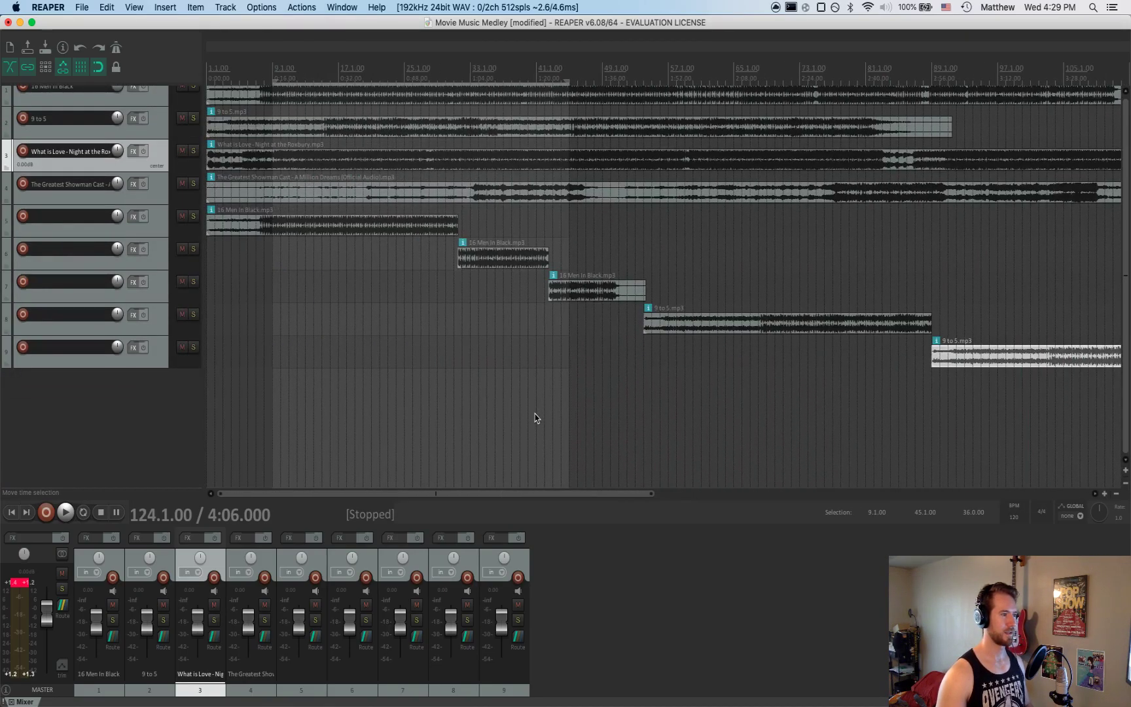
scroll(535, 419, "right", 6)
scroll(535, 419, "left", 4)
scroll(535, 419, "left", 2)
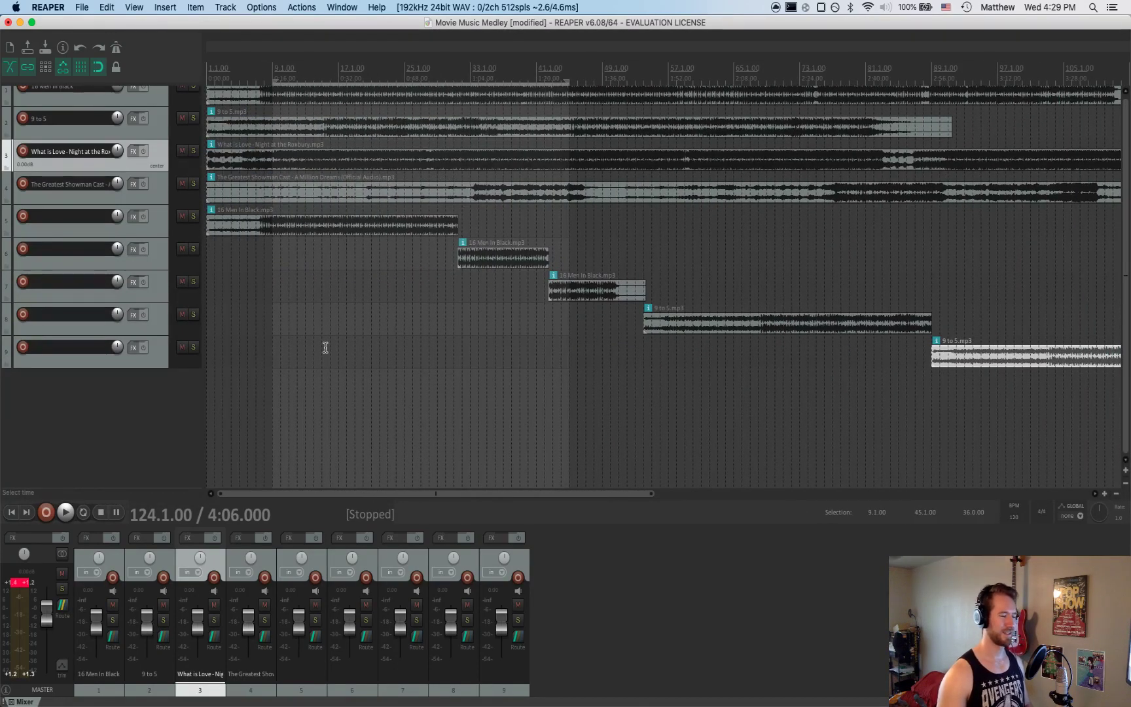
key("super+z")
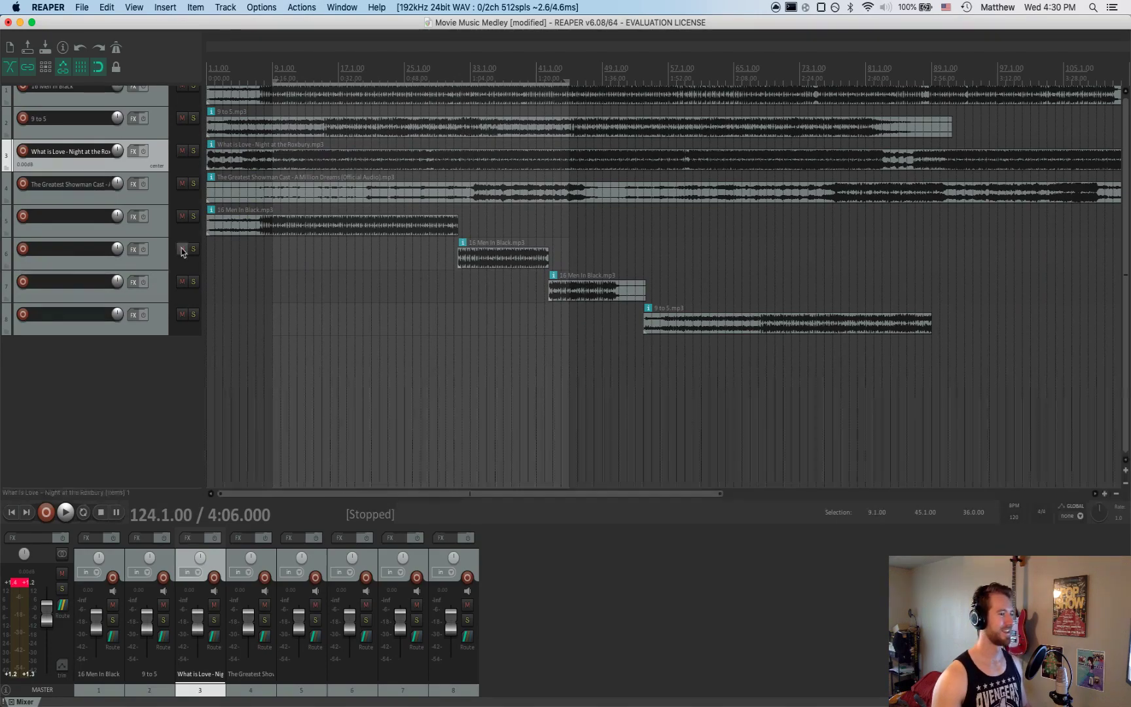
Copy the What is Love source clip within the time selection and paste it at 89.1.00, right after the 9 to 5 medley clip, on a new track
left_click(337, 160)
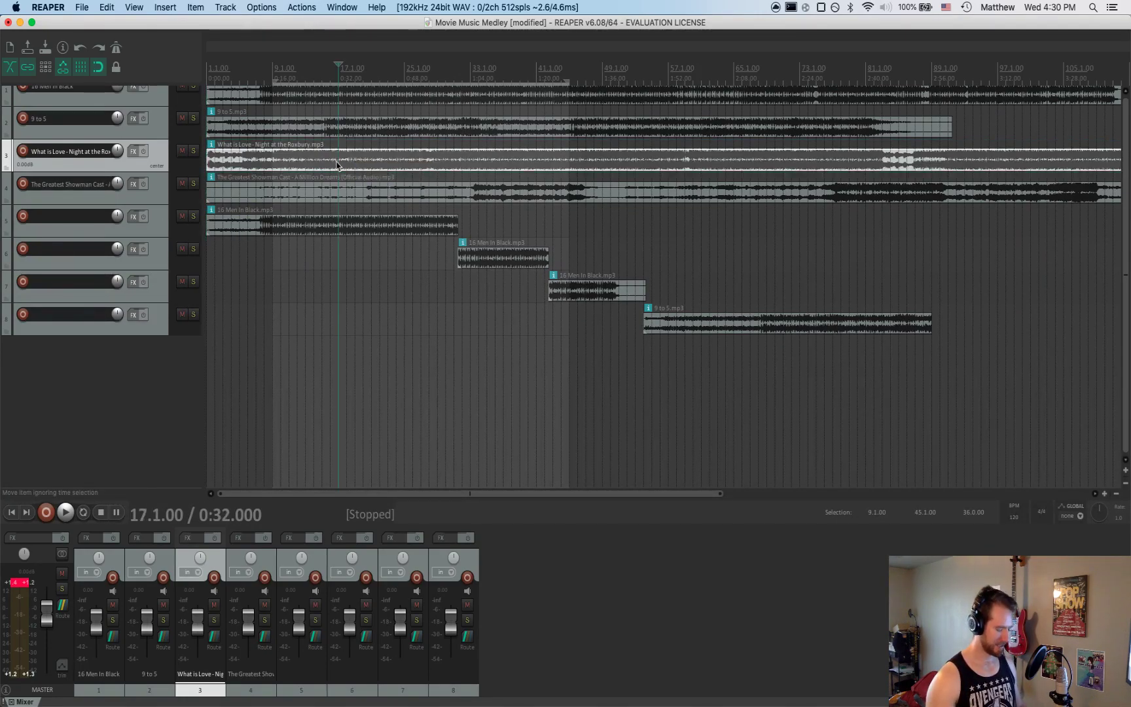
key("super+shift+z")
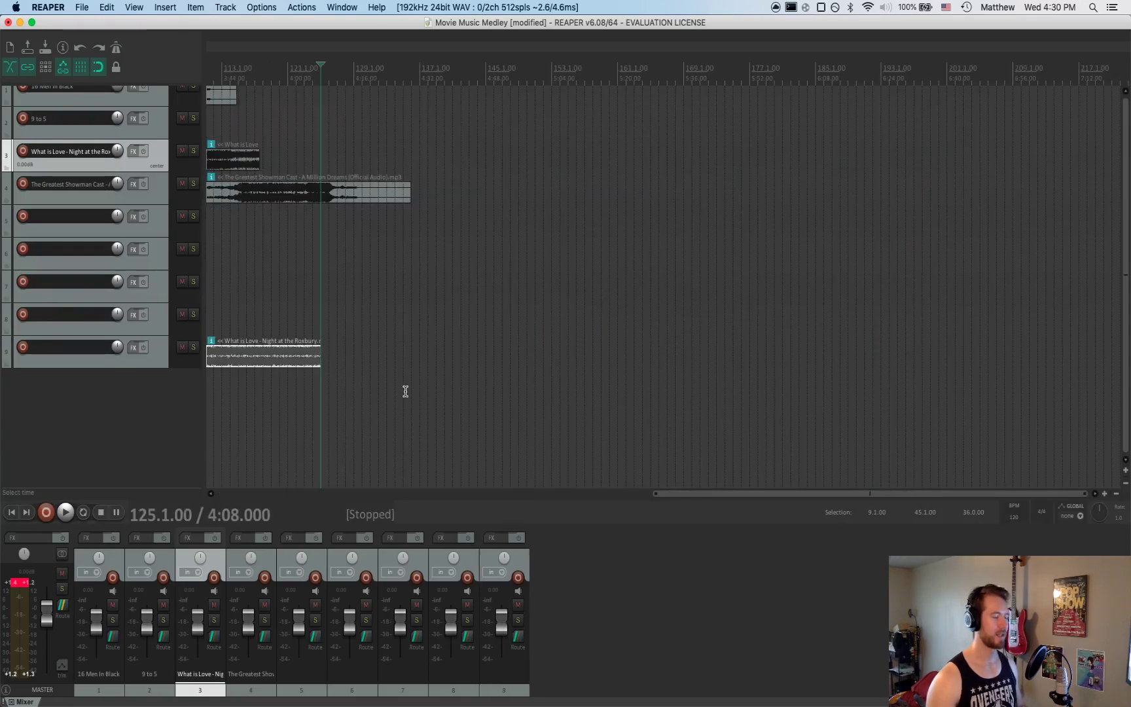
key("super+shift+z")
key("super+shift+z")
key("super+shift+z")
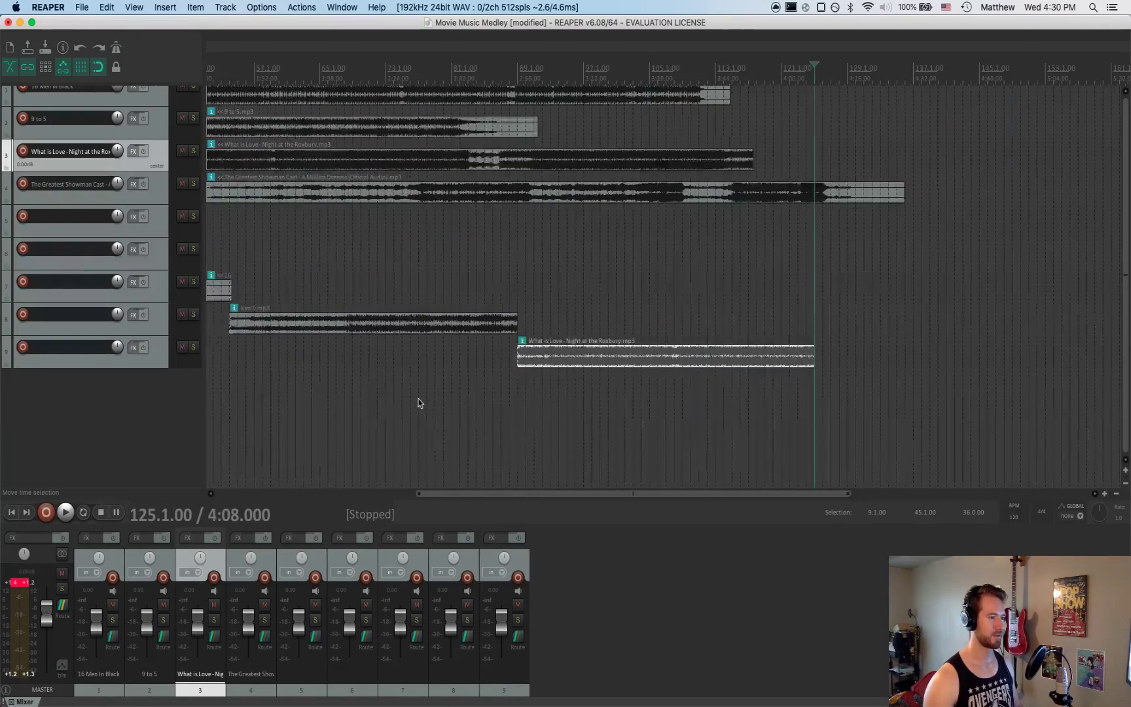
key("super+shift+z")
key("super+shift+z")
key("super+shift+z")
key("super+shift+z")
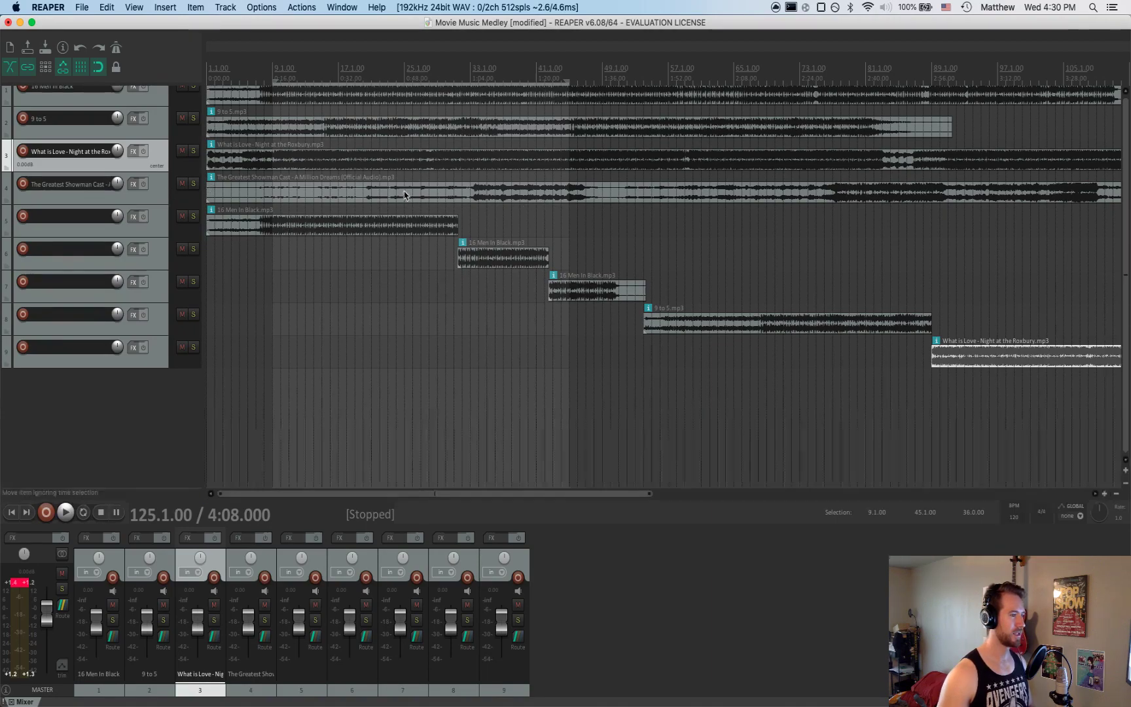
Set the time selection from 1.1.00 to 21.1.00 over the opening of the A Million Dreams source clip
left_click(467, 199)
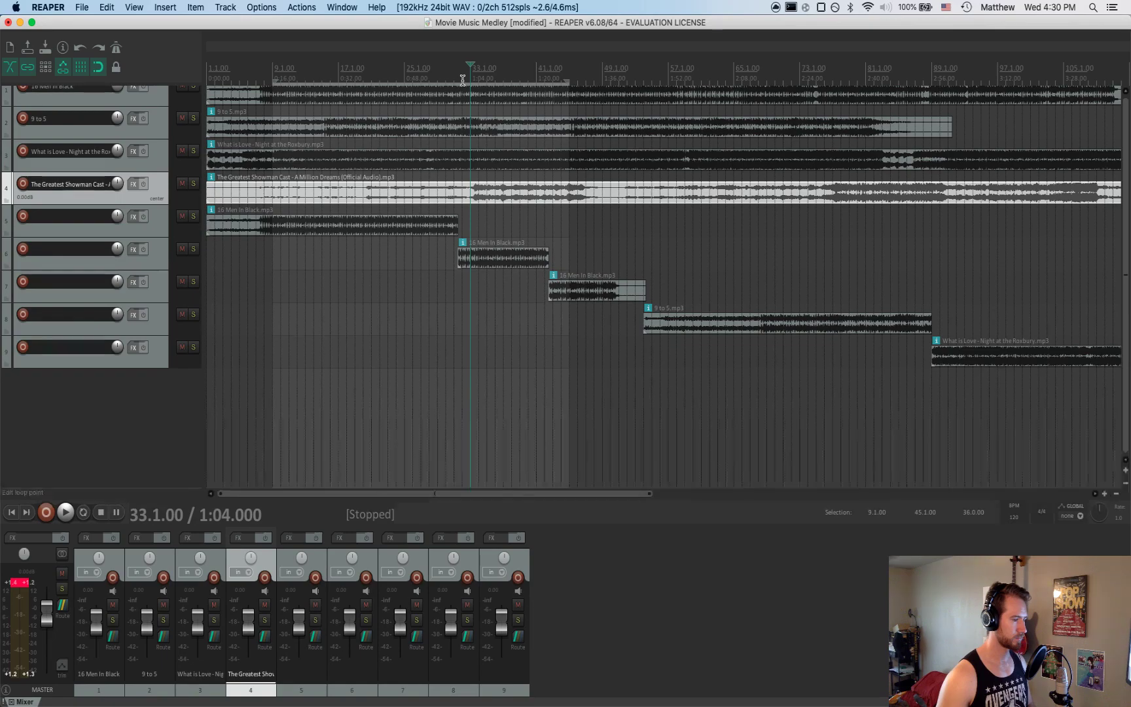
left_click(397, 78)
left_click(378, 78)
left_click(371, 78)
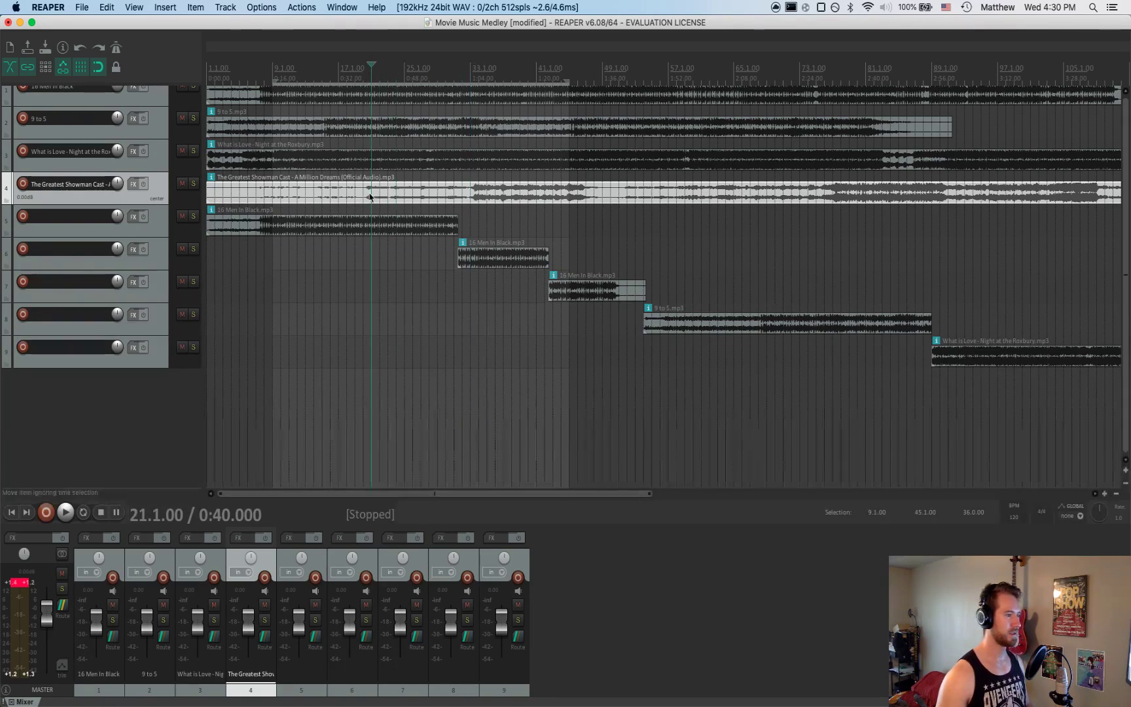
key("super")
left_click_drag(371, 195, 212, 201)
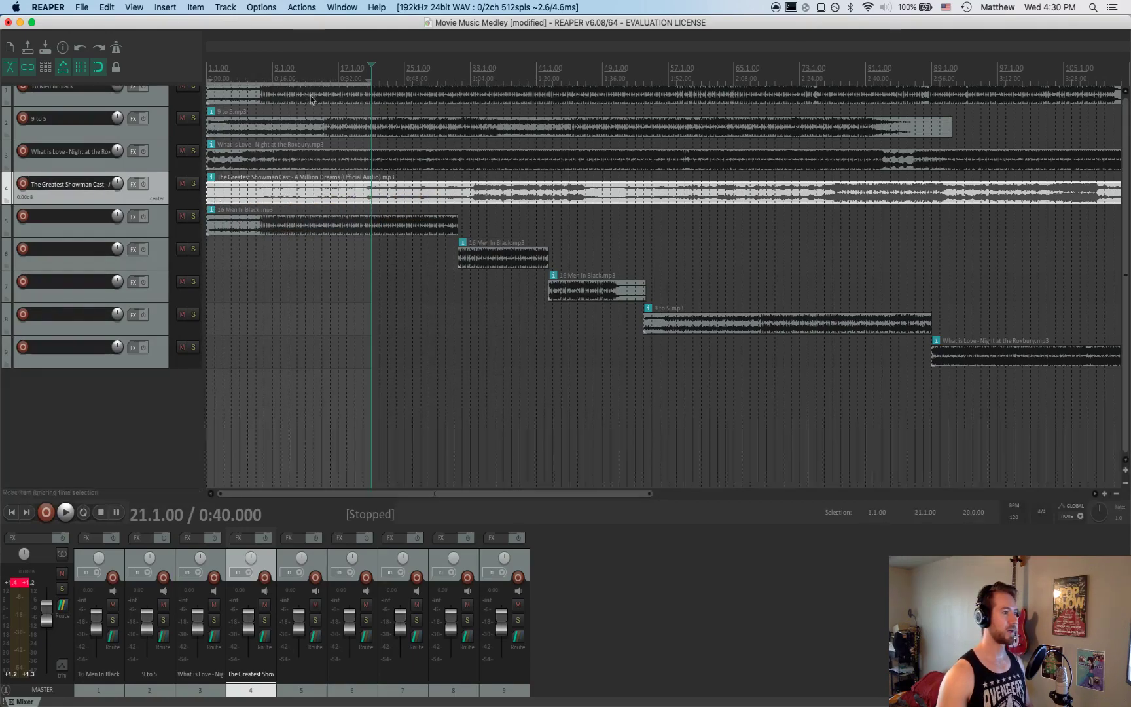
left_click_drag(389, 80, 421, 79)
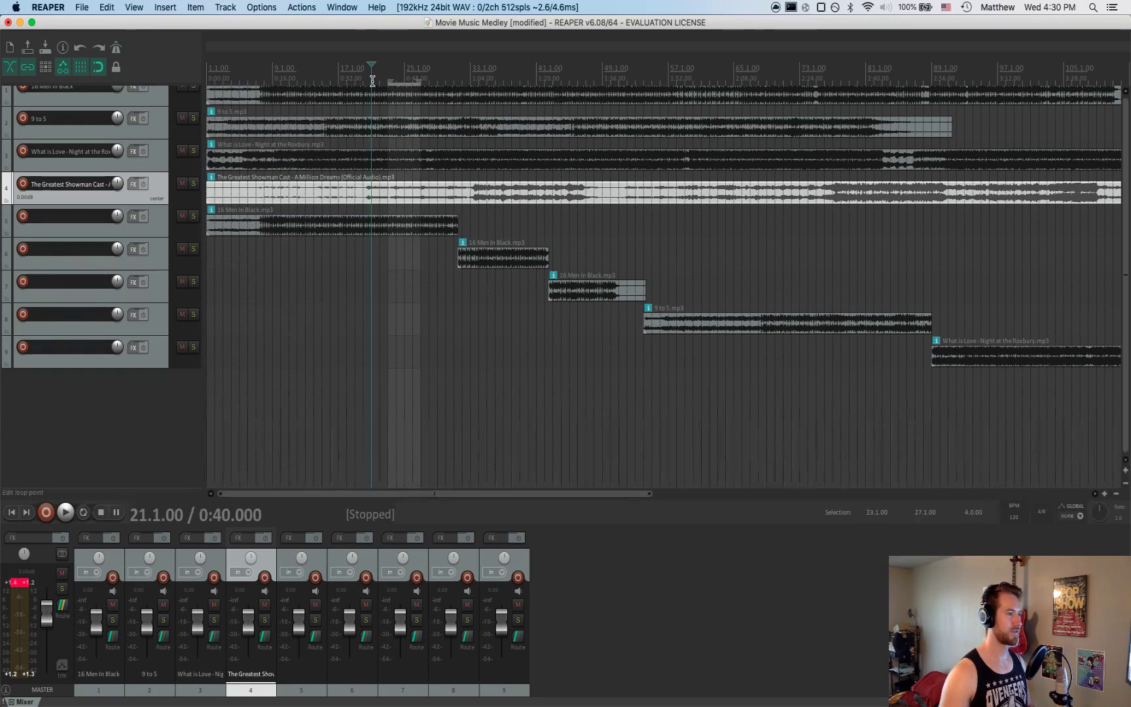
left_click_drag(372, 80, 207, 81)
Copy A Million Dreams within the time selection and paste it at 125.1.00, right after the What is Love medley clip, on a new track
left_click(307, 197)
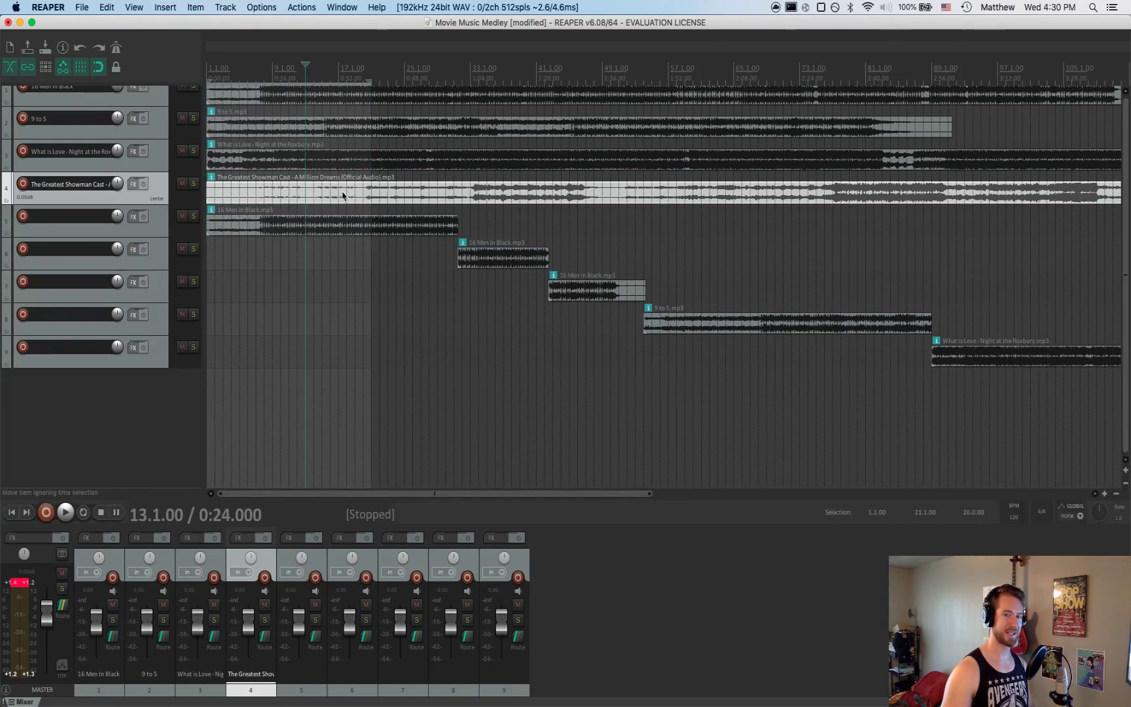
left_click(109, 7)
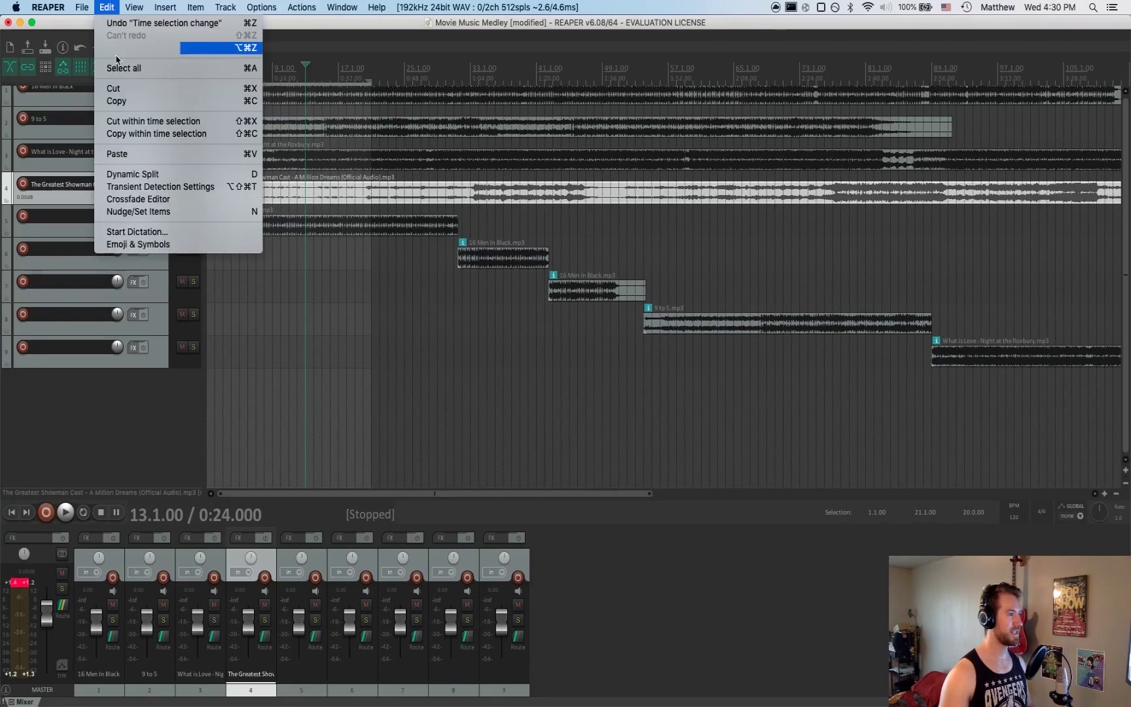
left_click(129, 135)
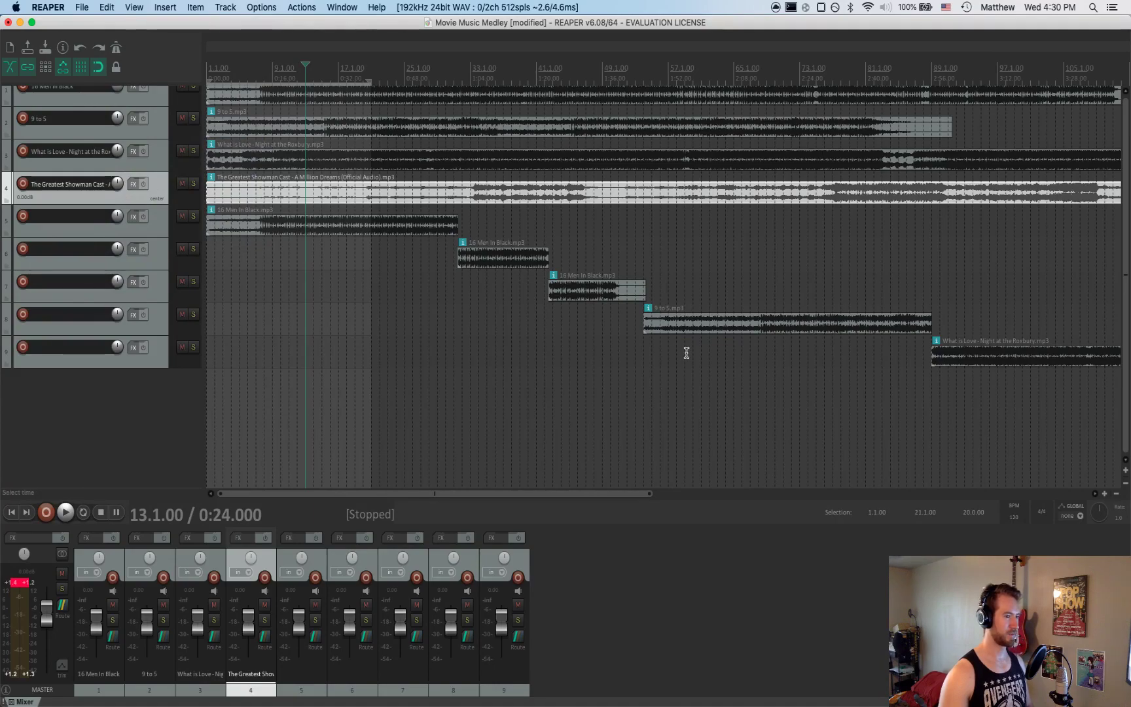
scroll(789, 406, "right", 5)
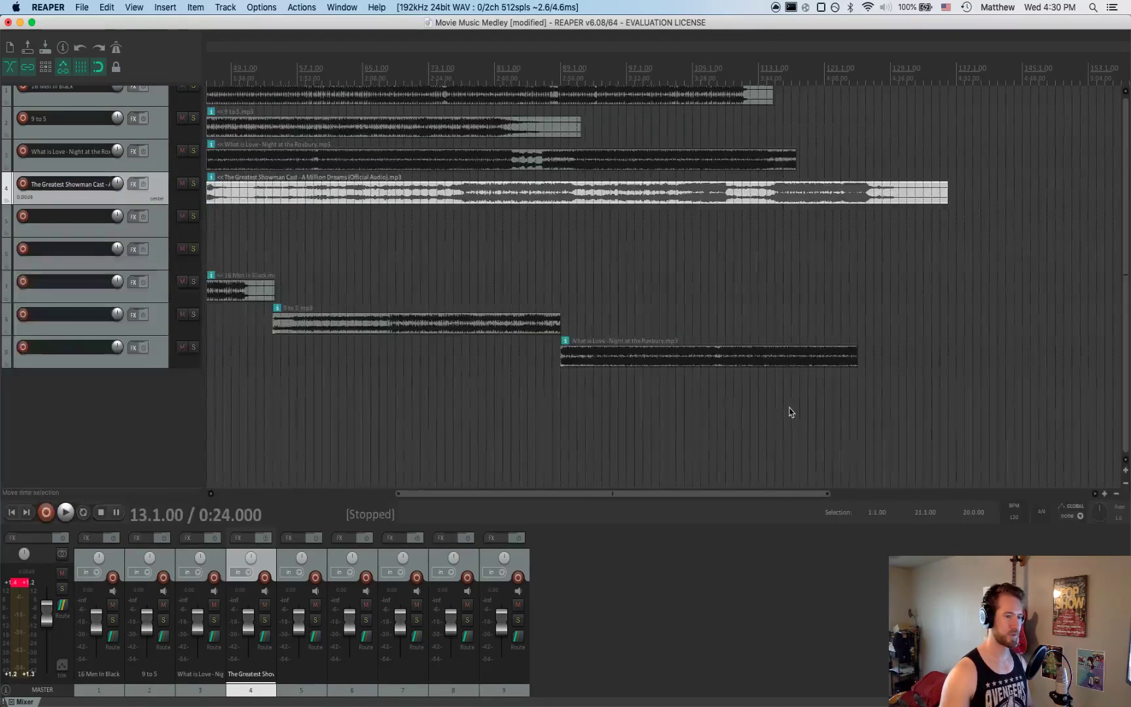
left_click(858, 387)
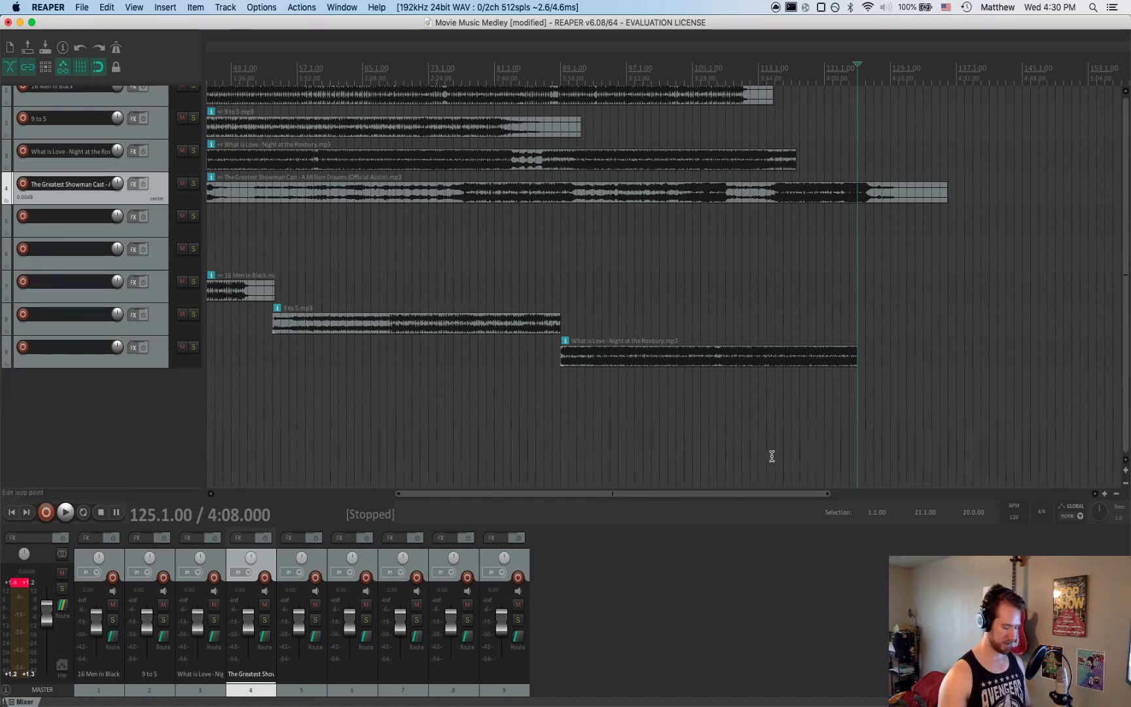
left_click(107, 8)
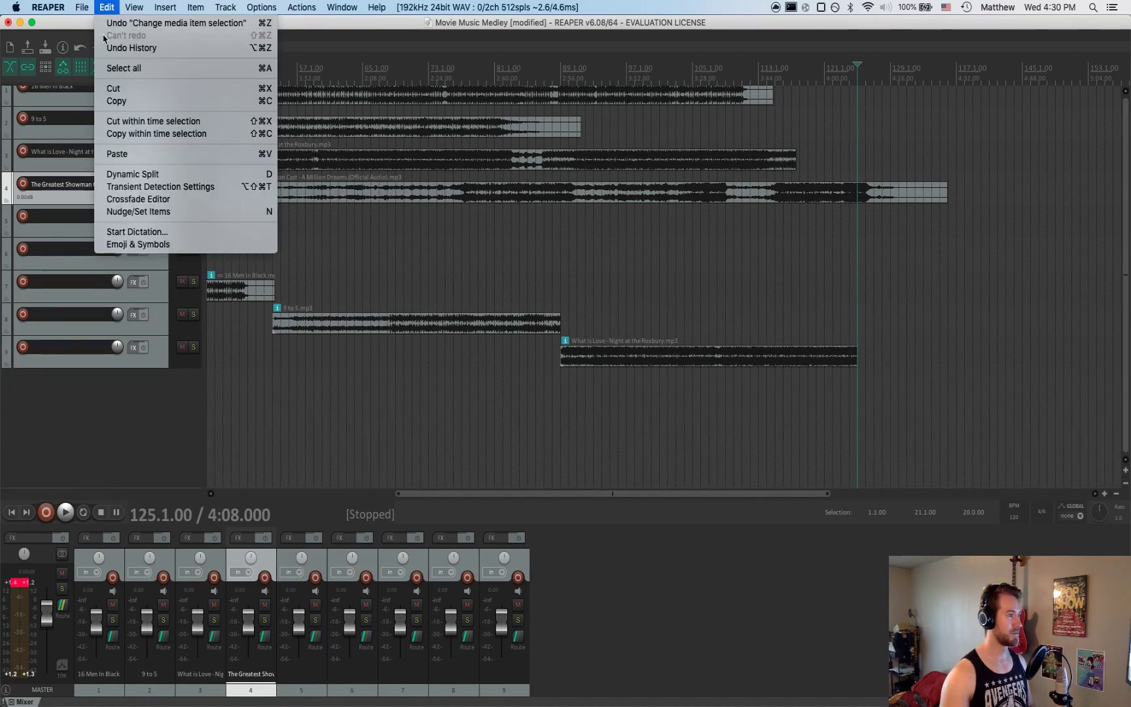
left_click(131, 158)
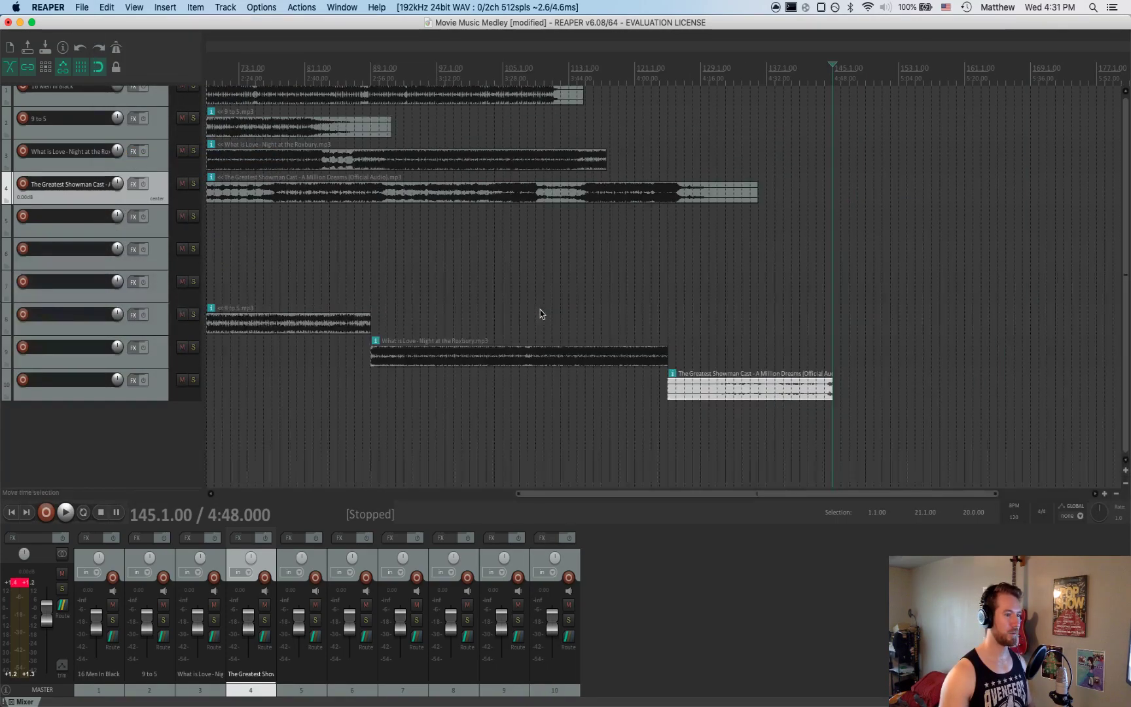
Set the time selection from 64.1.00 to 136.1.00 over the rest of the A Million Dreams source clip
scroll(541, 314, "left", 2)
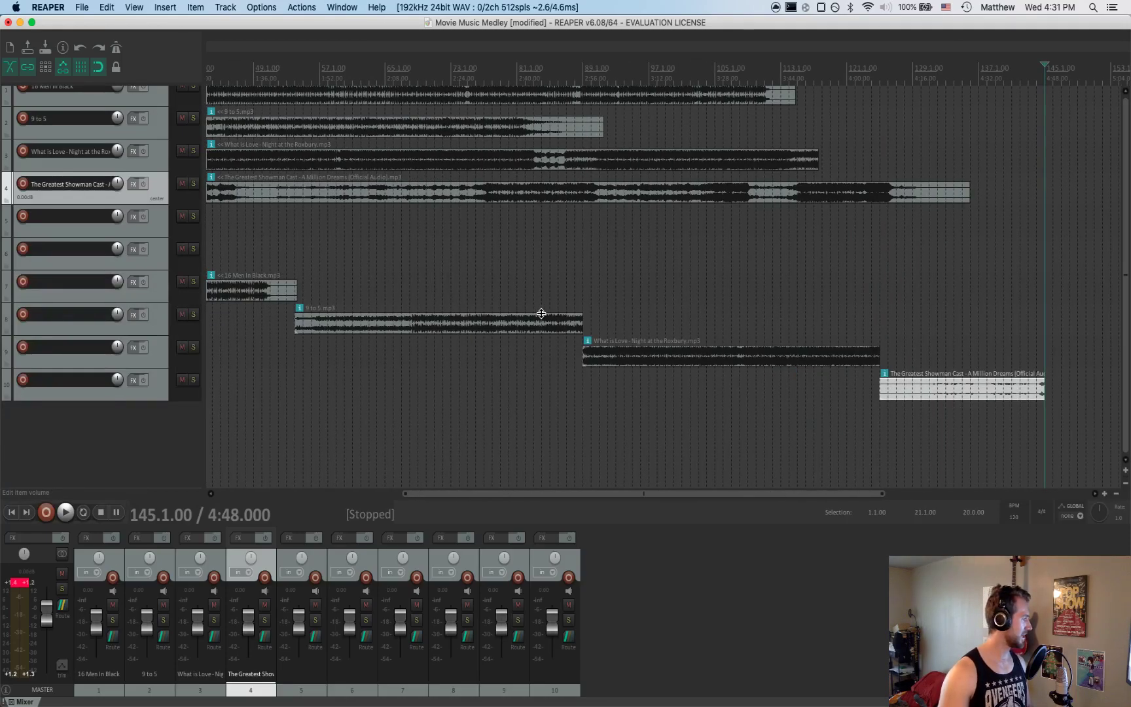
scroll(541, 314, "left", 5)
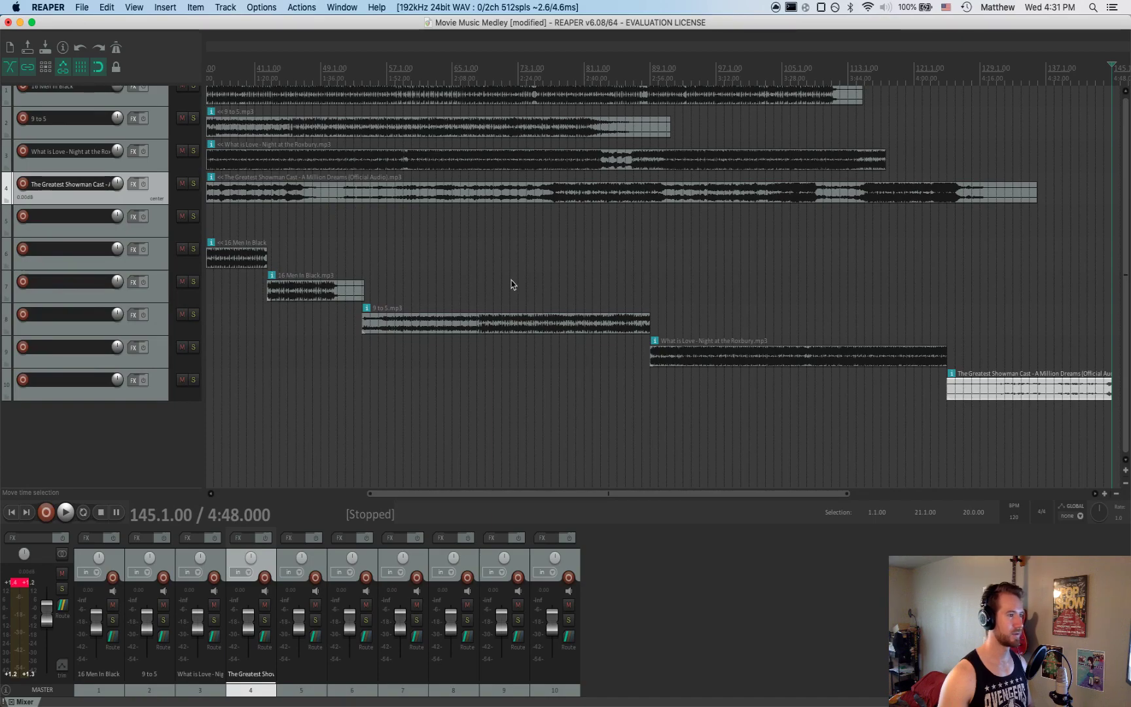
scroll(513, 283, "right", 5)
left_click(382, 197)
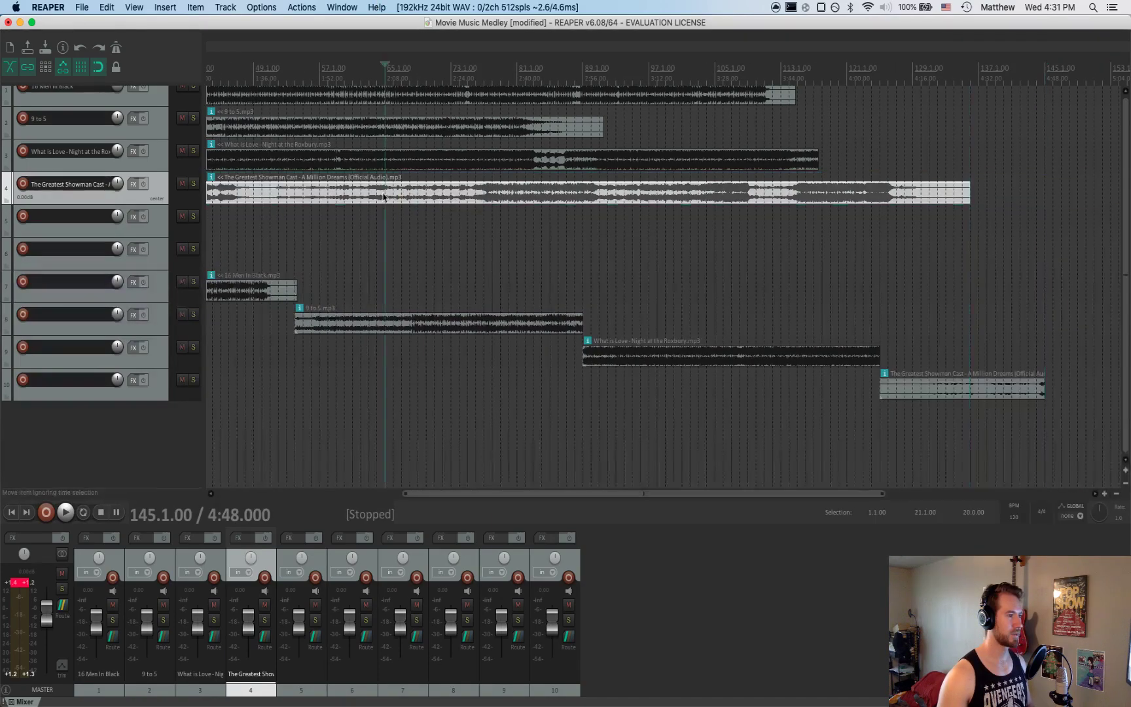
left_click(378, 197)
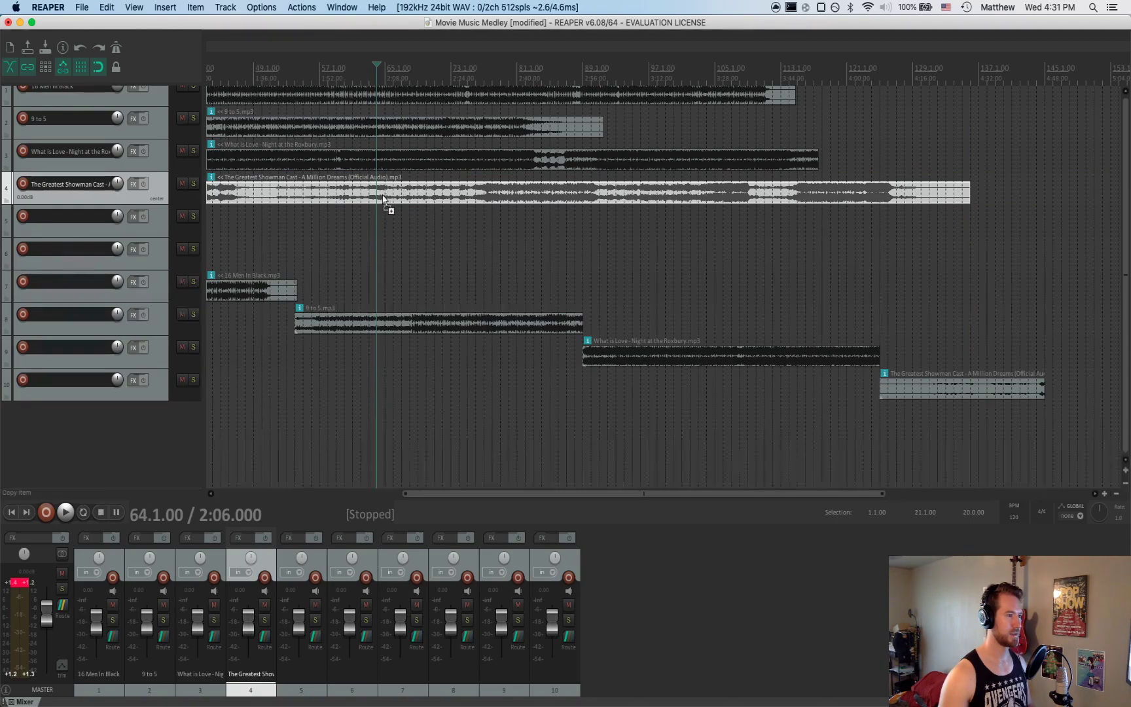
left_click_drag(381, 199, 971, 193)
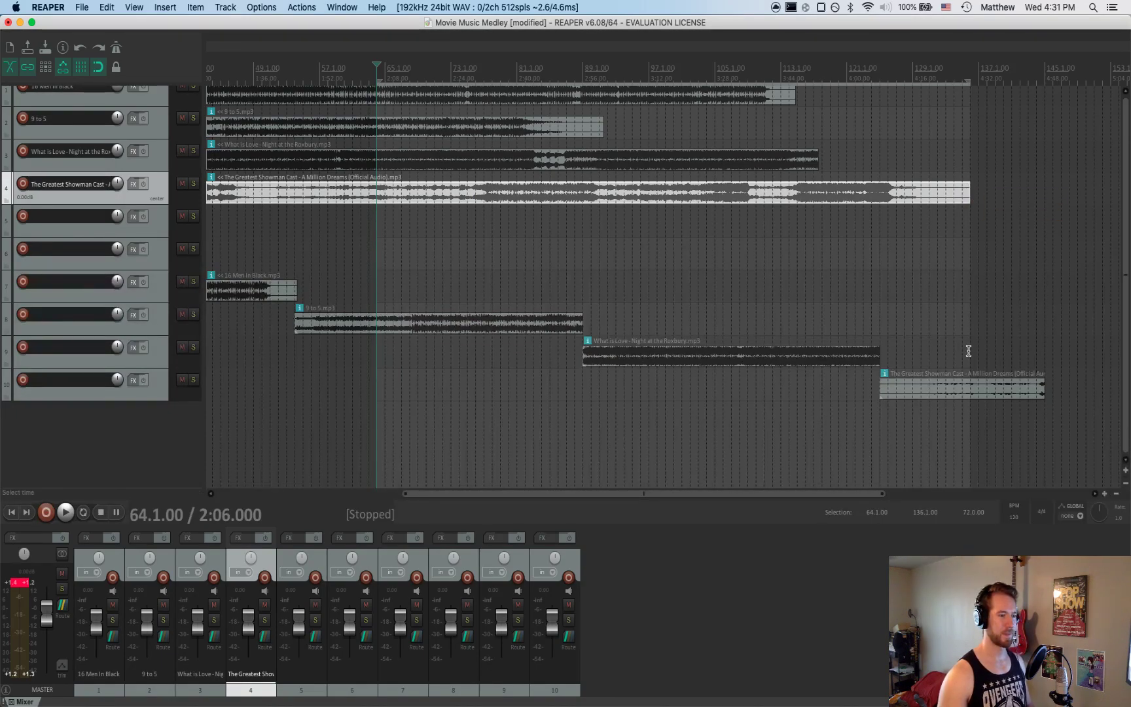
Copy A Million Dreams within the time selection and paste it at 145.1.00, right after the first A Million Dreams medley clip, on a new track
left_click(1048, 416)
left_click(551, 206)
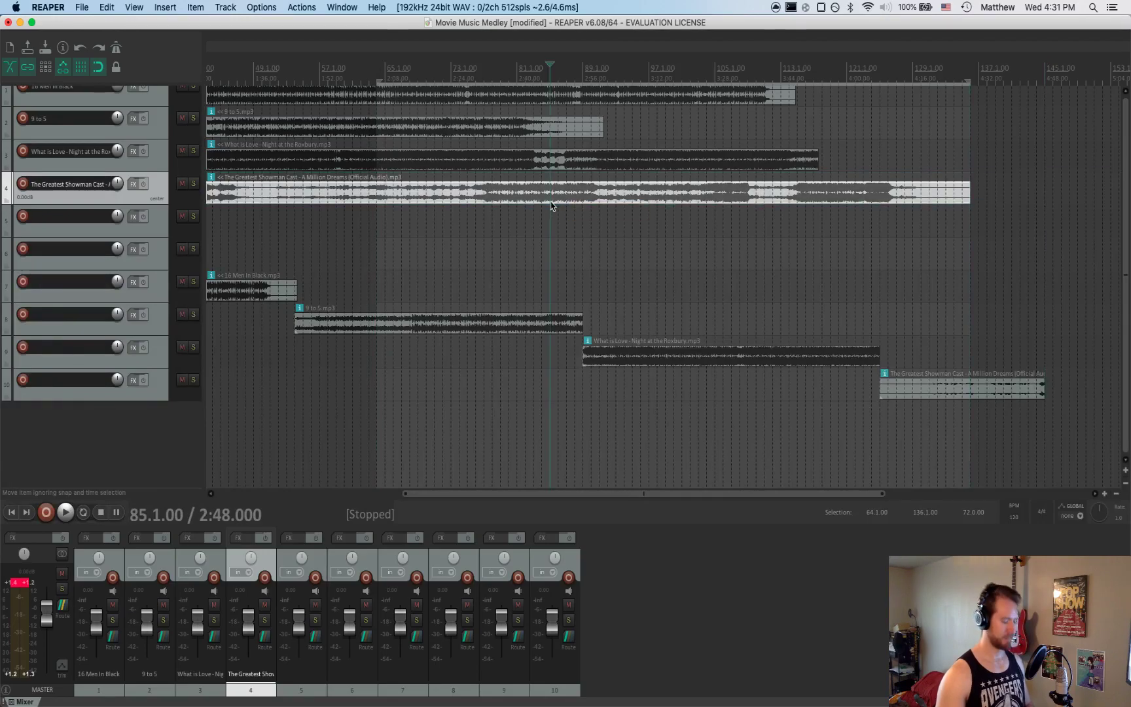
left_click(1047, 413)
key("super+v")
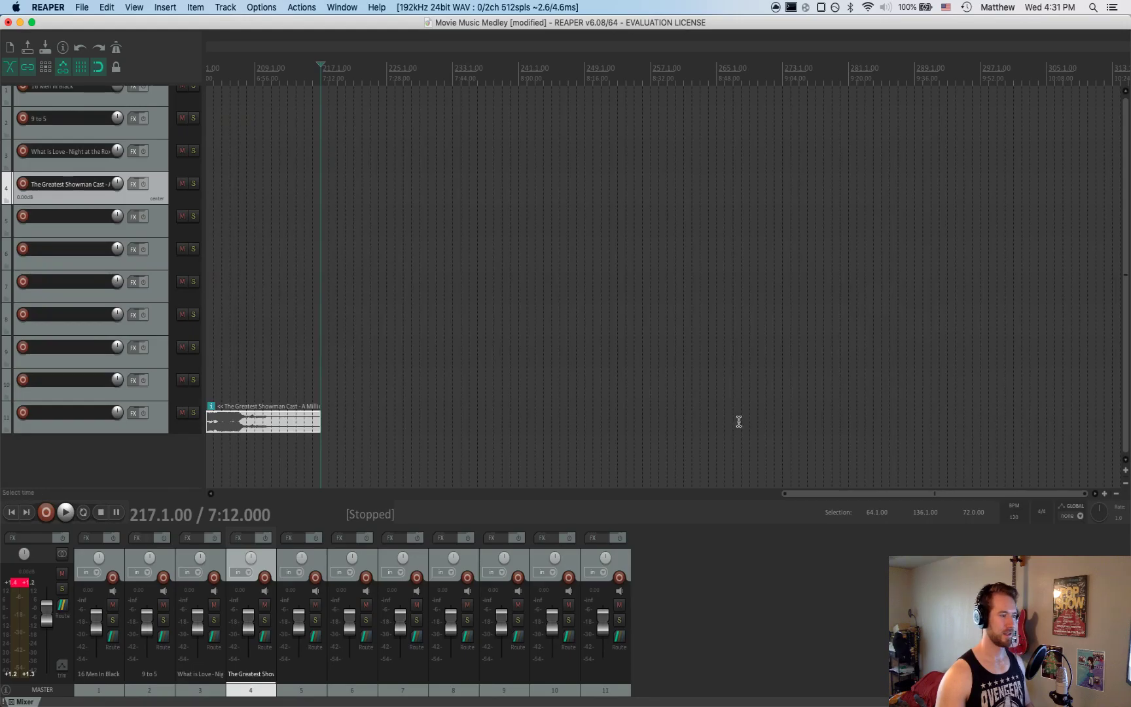
left_click_drag(834, 494, 216, 493)
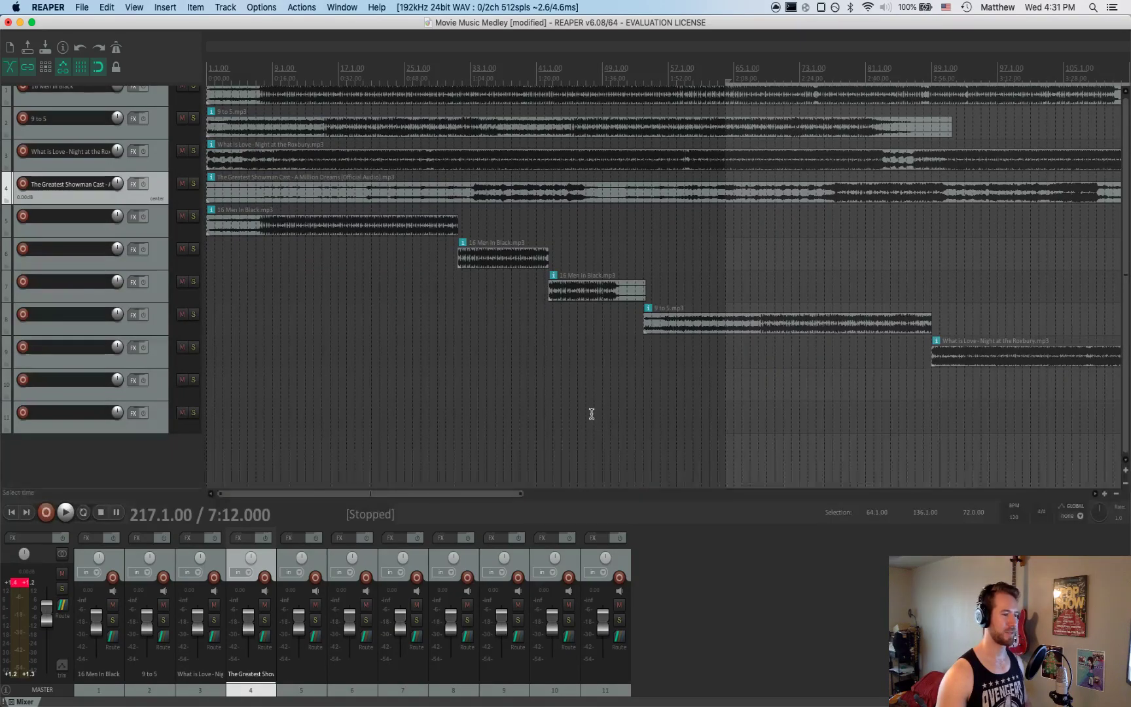
scroll(569, 408, "down", 5)
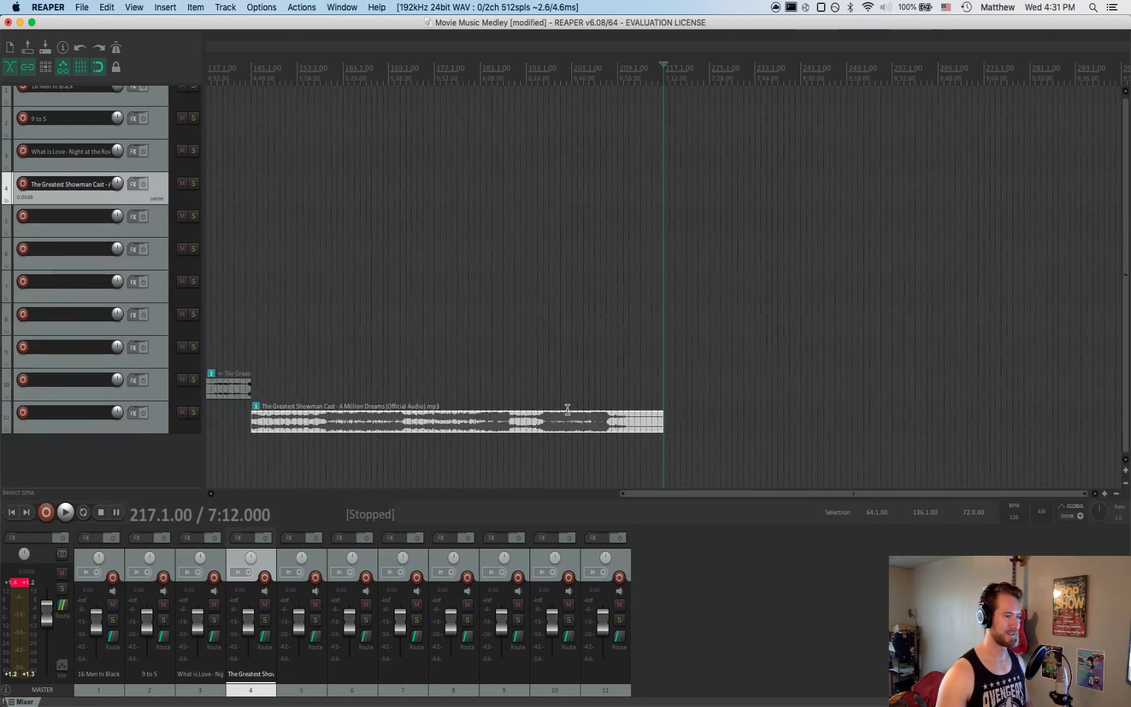
scroll(569, 412, "down", 3)
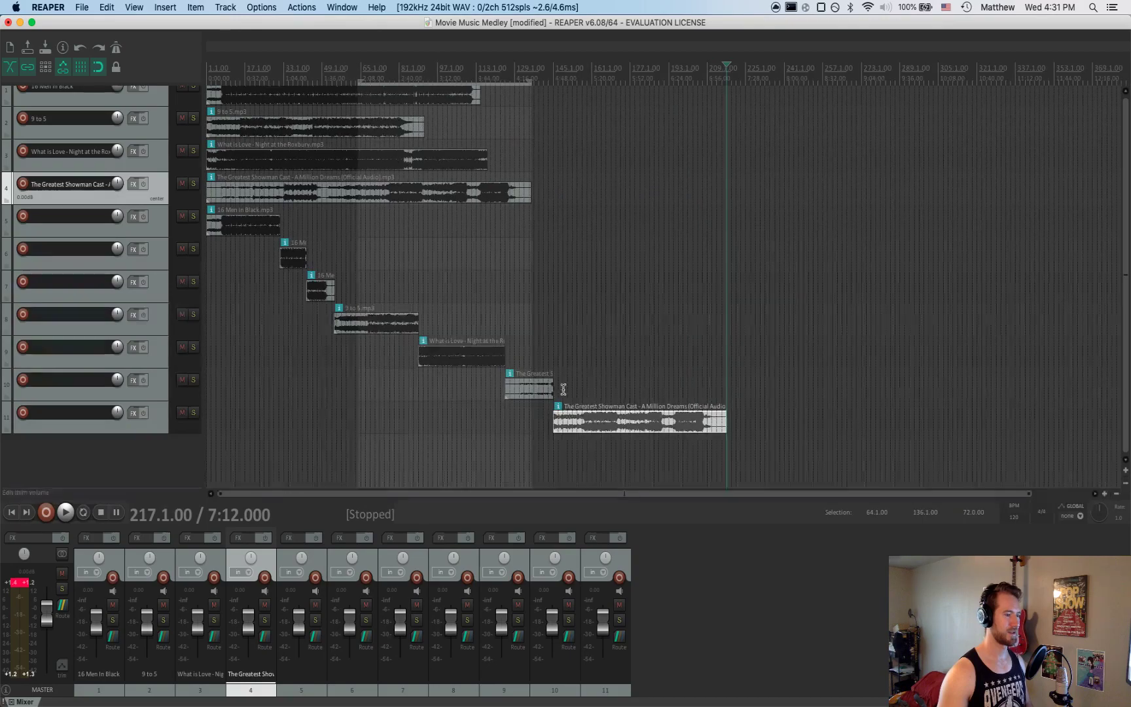
Clear the time selection, deselect the clips and put the edit cursor at 3.1.00 near the start of the project
left_click(602, 308)
left_click(254, 374)
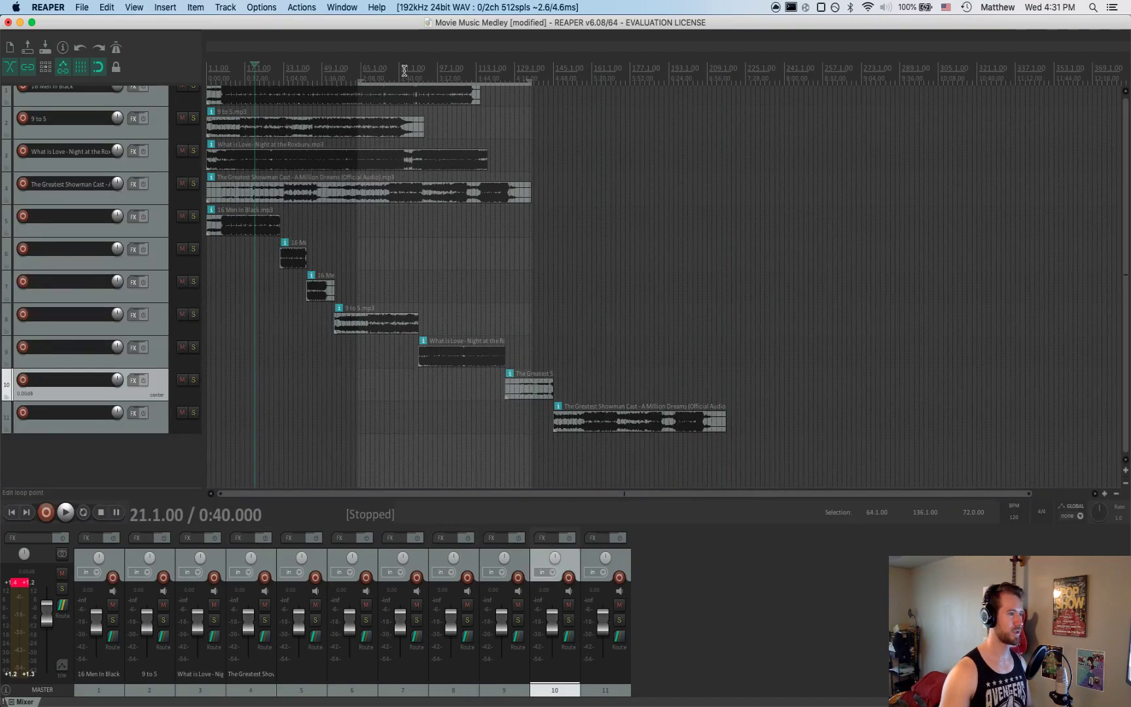
left_click(321, 78)
left_click_drag(532, 82, 357, 89)
left_click(357, 90)
left_click(265, 406)
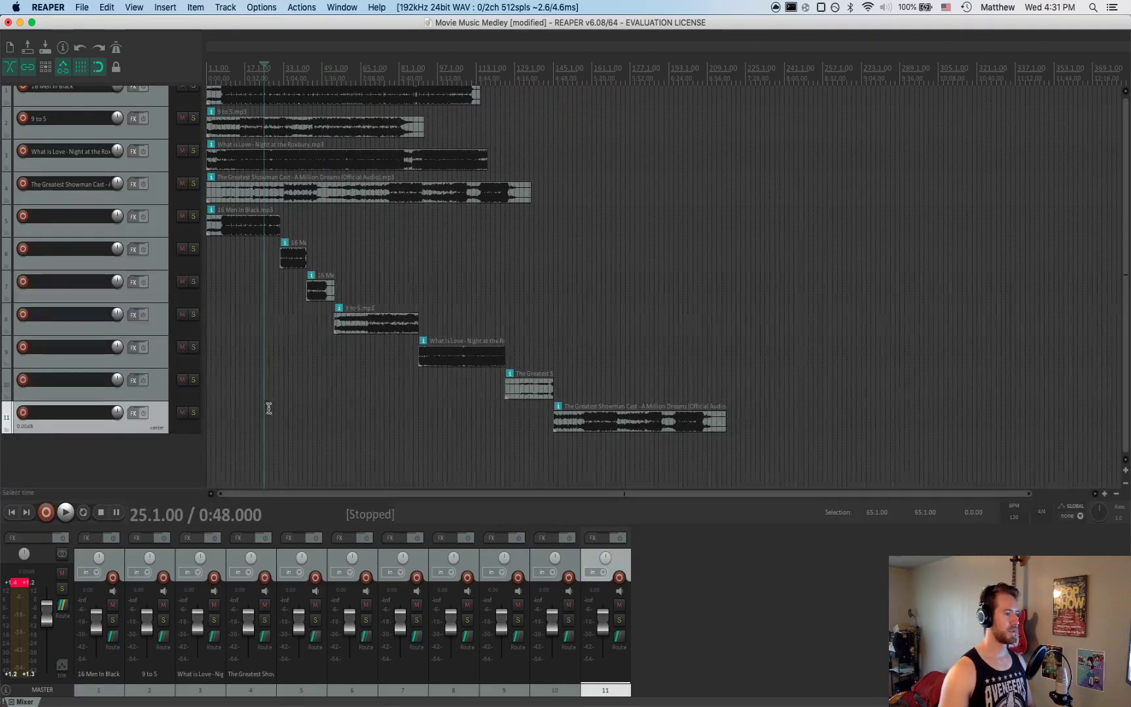
left_click(332, 428)
left_click(210, 415)
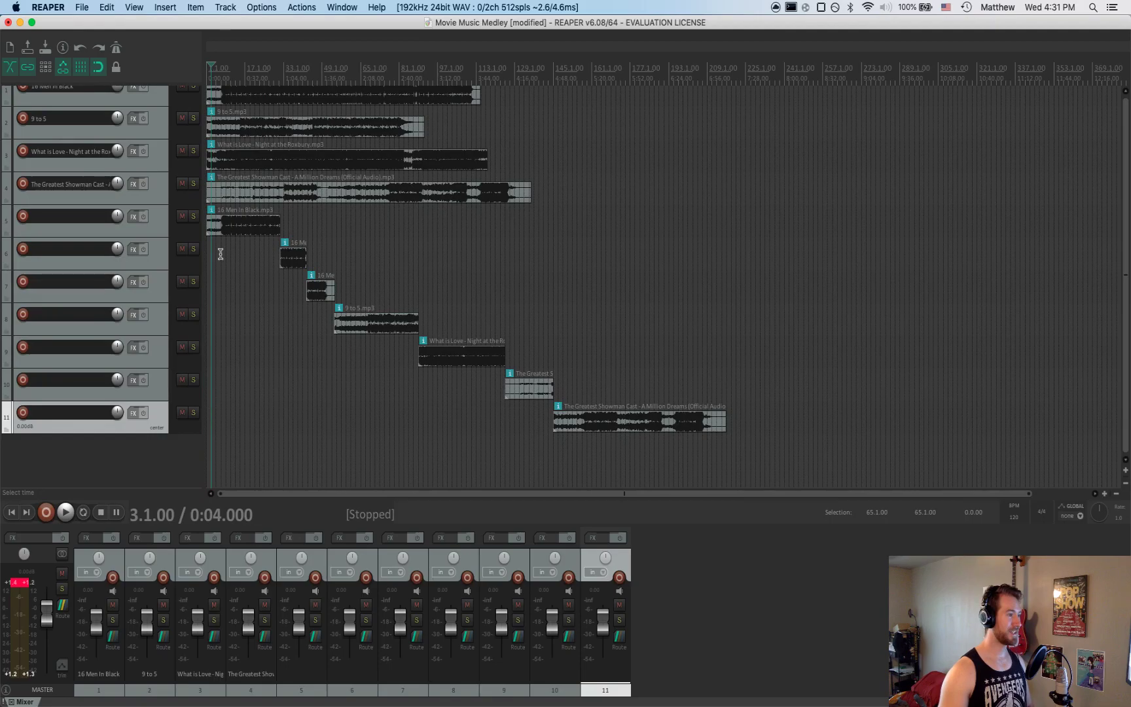
scroll(236, 262, "up", 2)
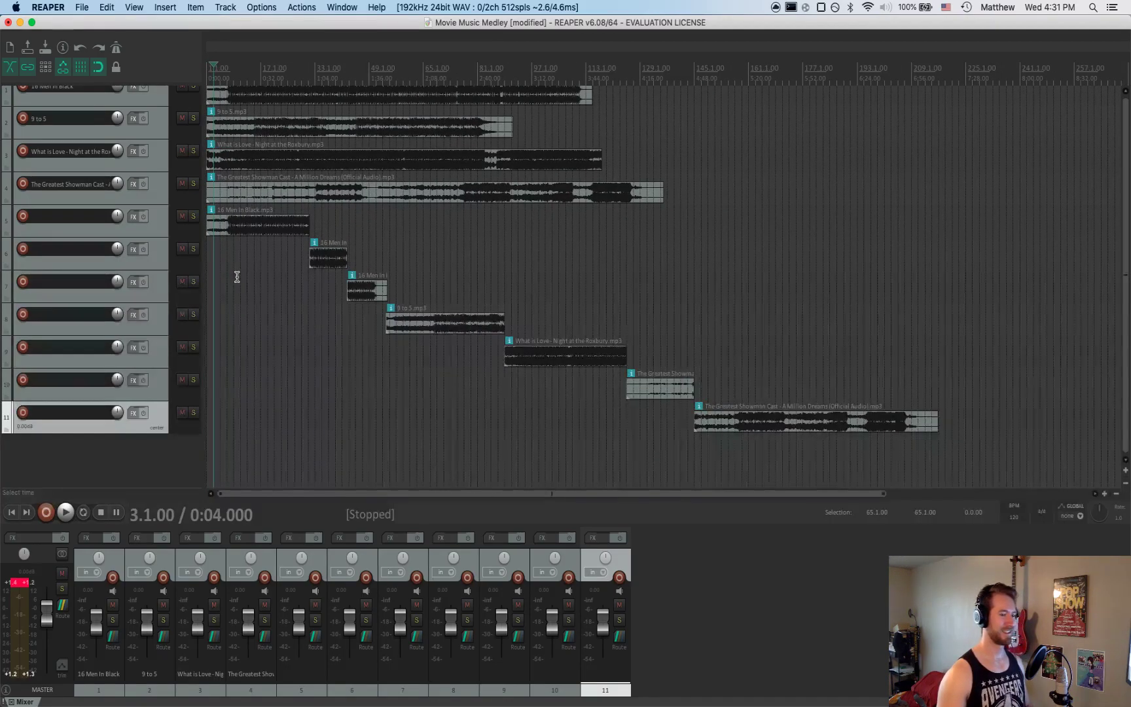
scroll(237, 277, "down", 1)
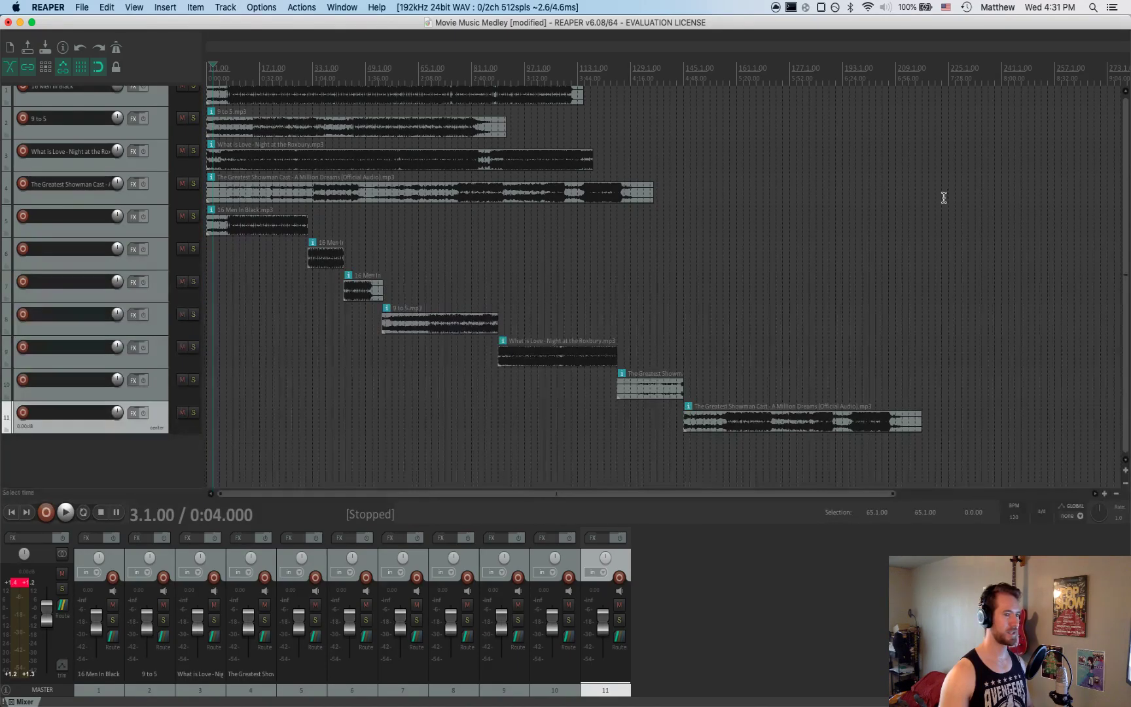
Mute the four source song tracks: 16 Men In Black, 9 to 5, What is Love and The Greatest Showman
left_click_drag(1123, 144, 1123, 133)
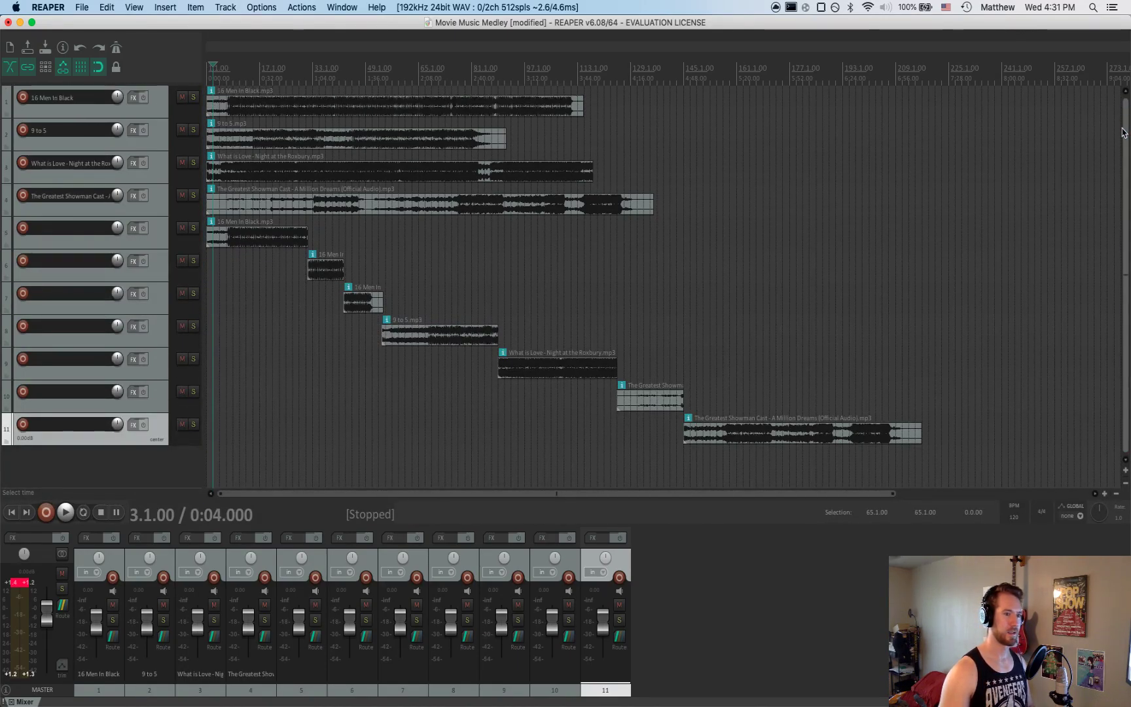
left_click(182, 98)
left_click(182, 129)
left_click(182, 163)
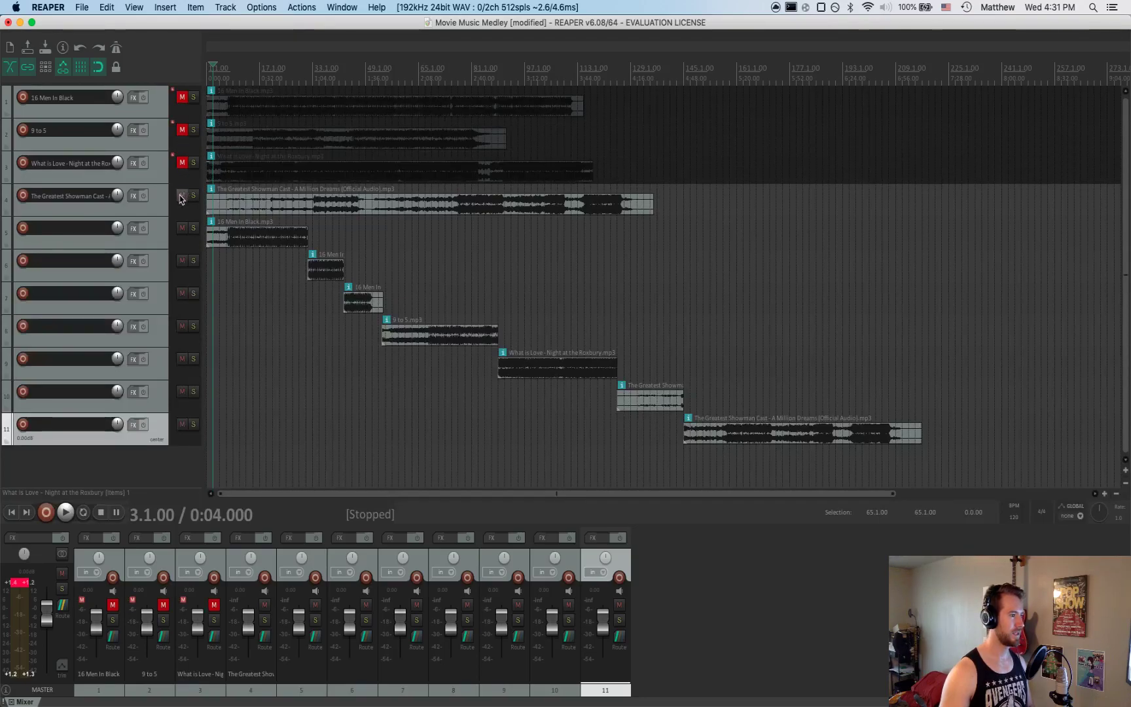
left_click(182, 197)
Select source tracks 1 to 4 together, toggle their mute off and on again, and save the project
left_click(157, 208)
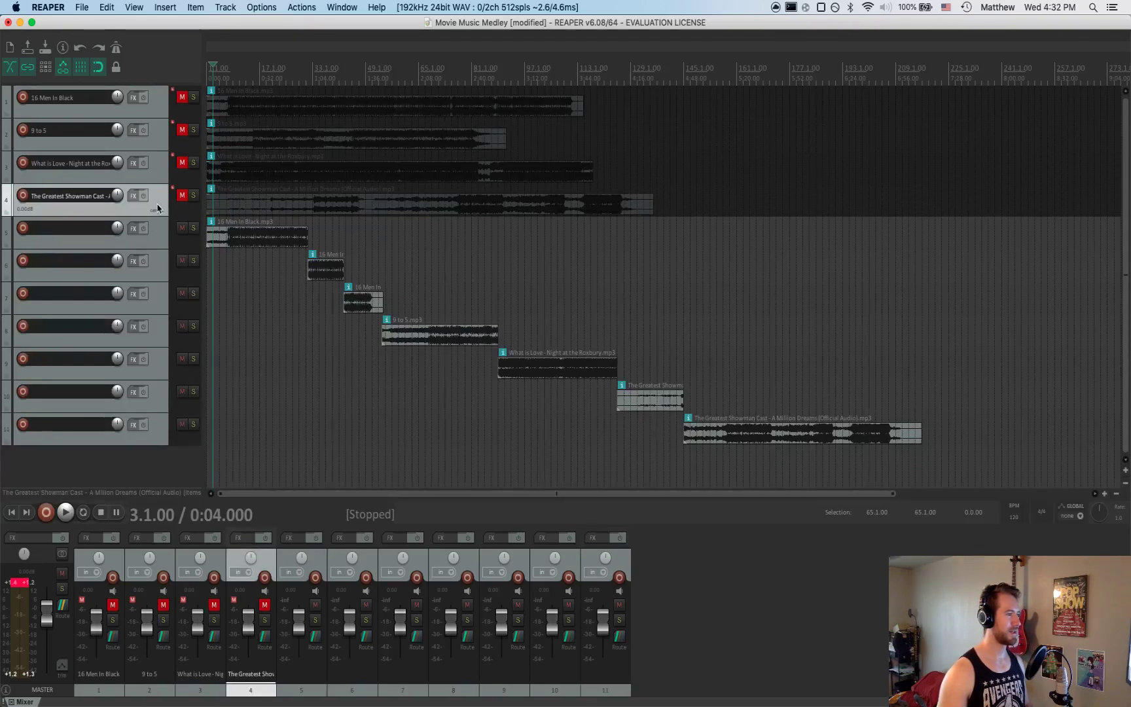
left_click(154, 105, "shift")
left_click(183, 99)
left_click(182, 98)
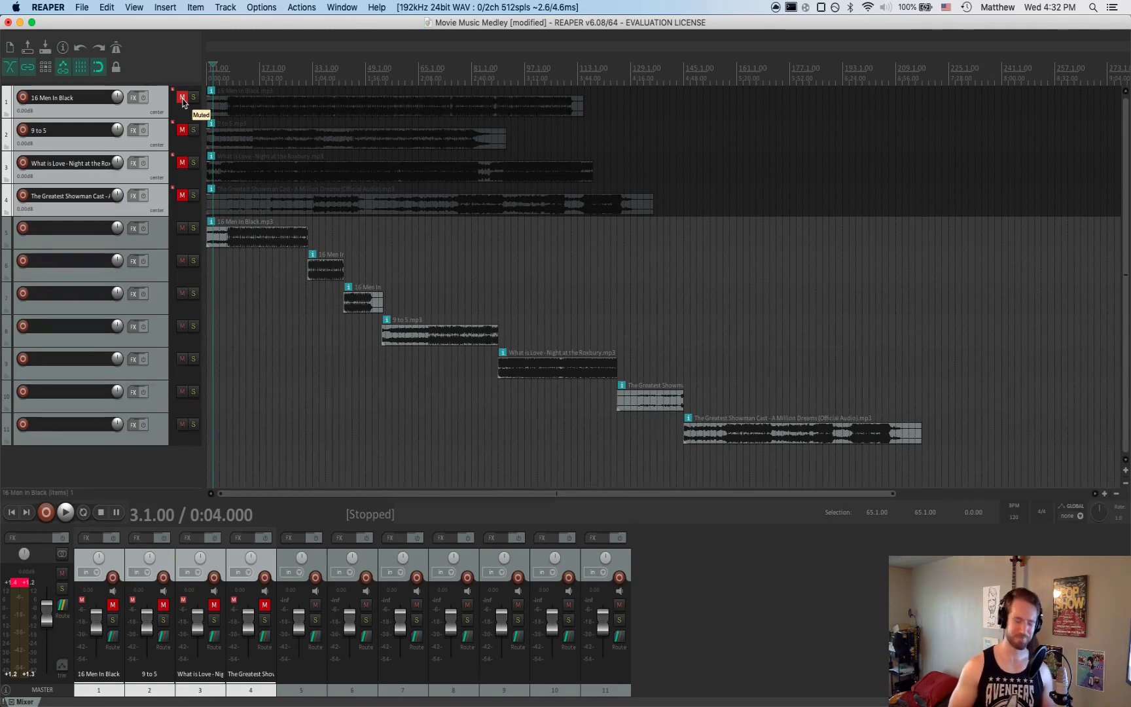
key("super+s")
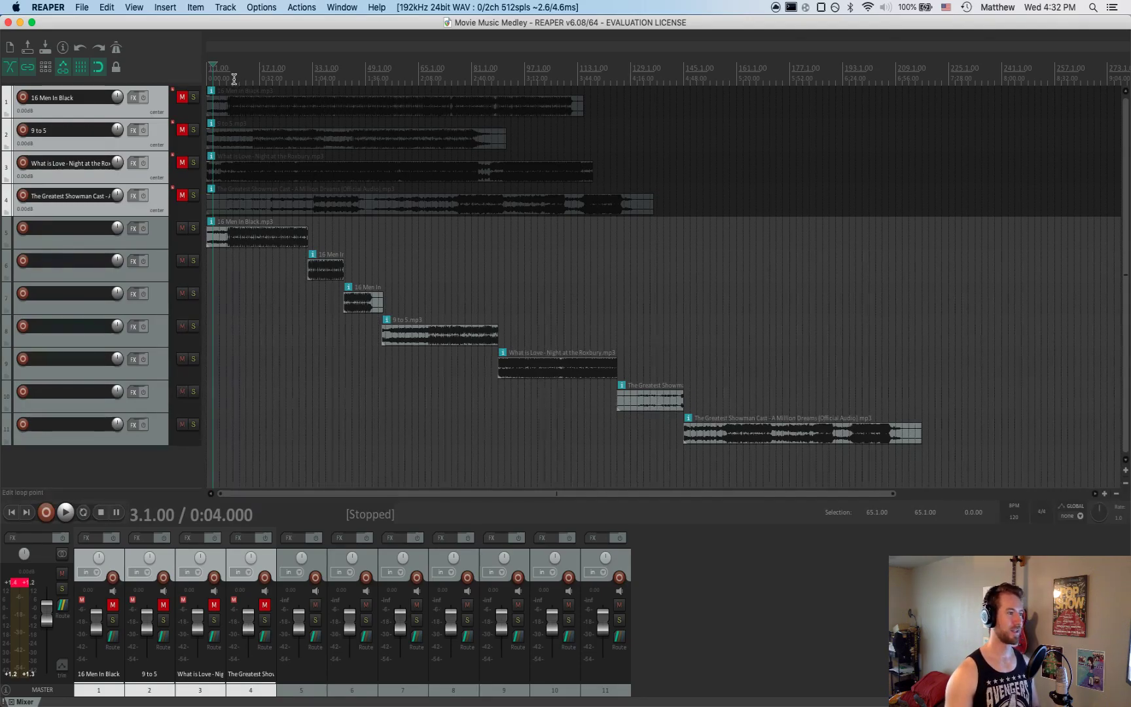
Try a time selection from 9.1.00 to 31.1.00 and collapse it again
left_click_drag(234, 79, 306, 84)
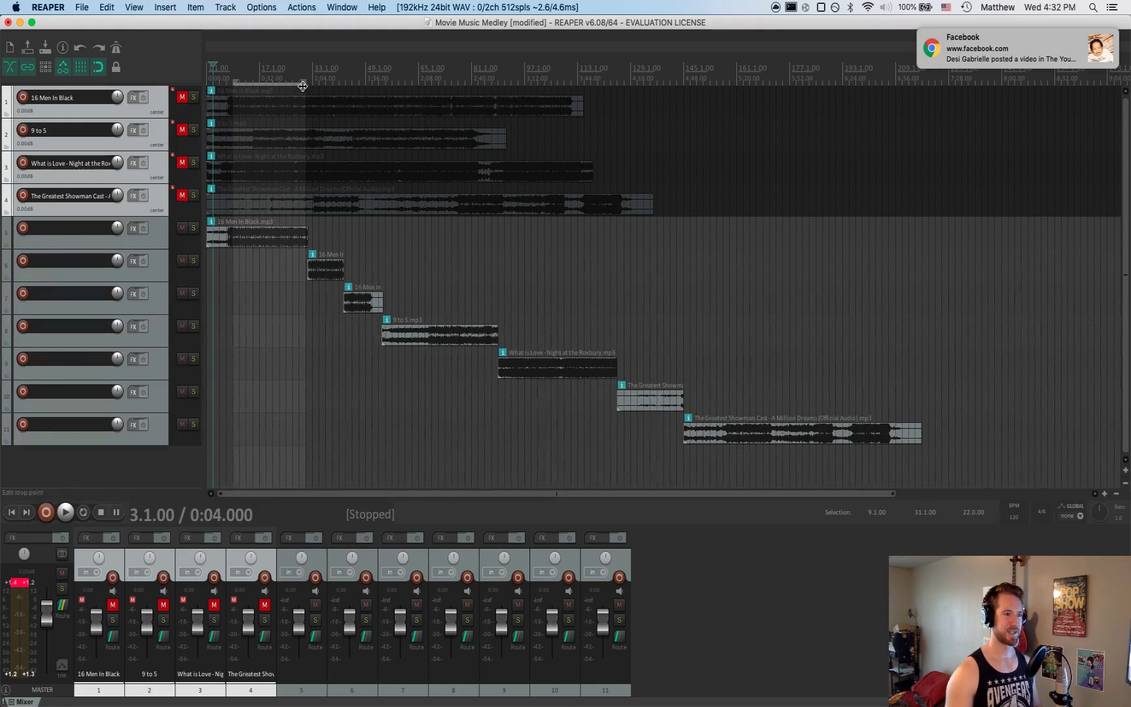
left_click_drag(303, 82, 233, 87)
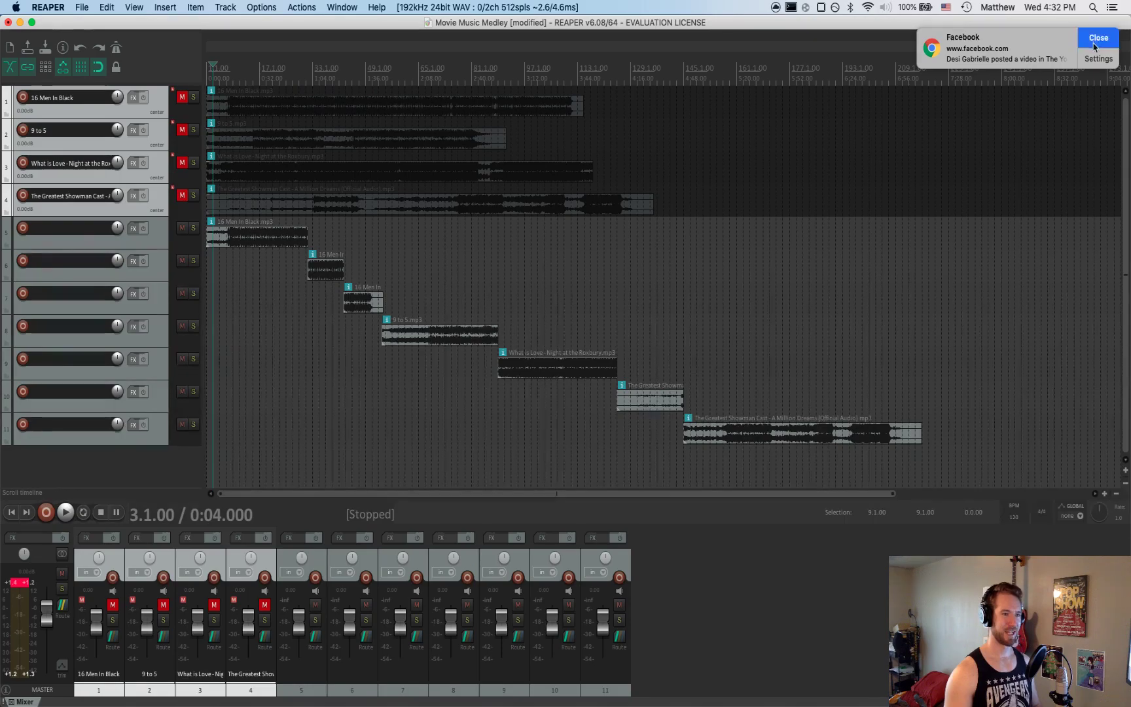
Turn on Do Not Disturb in the macOS Notification Center and return to the project
left_click(1119, 5)
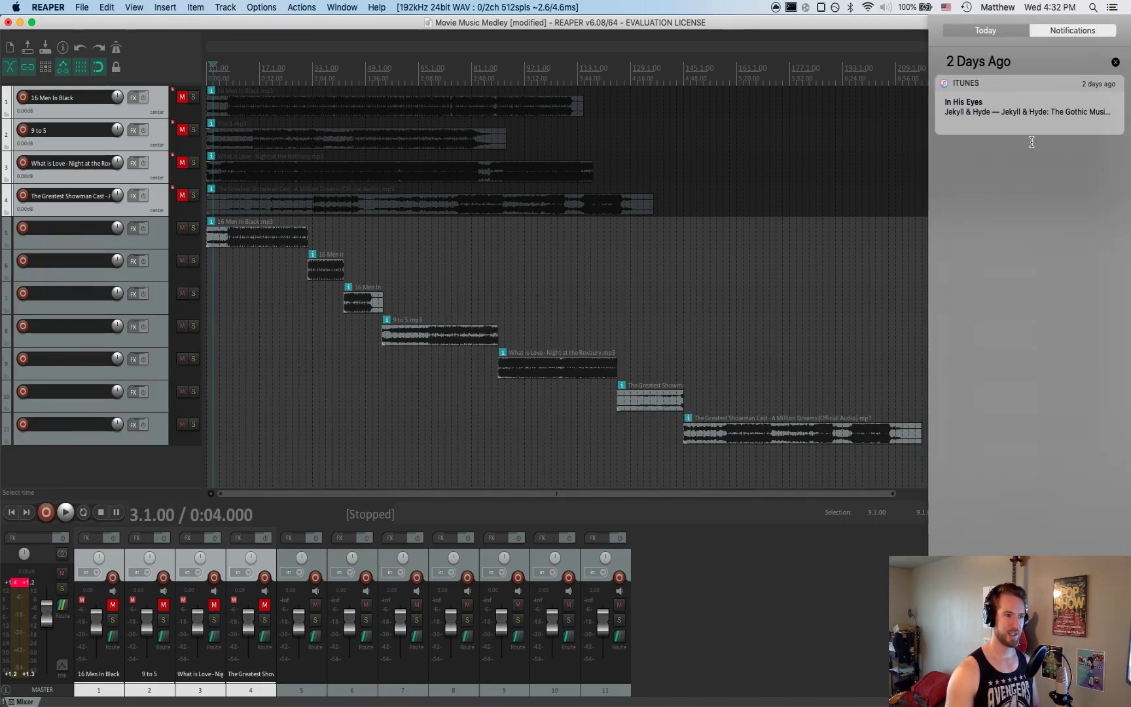
scroll(1044, 86, "up", 3)
left_click(1097, 97)
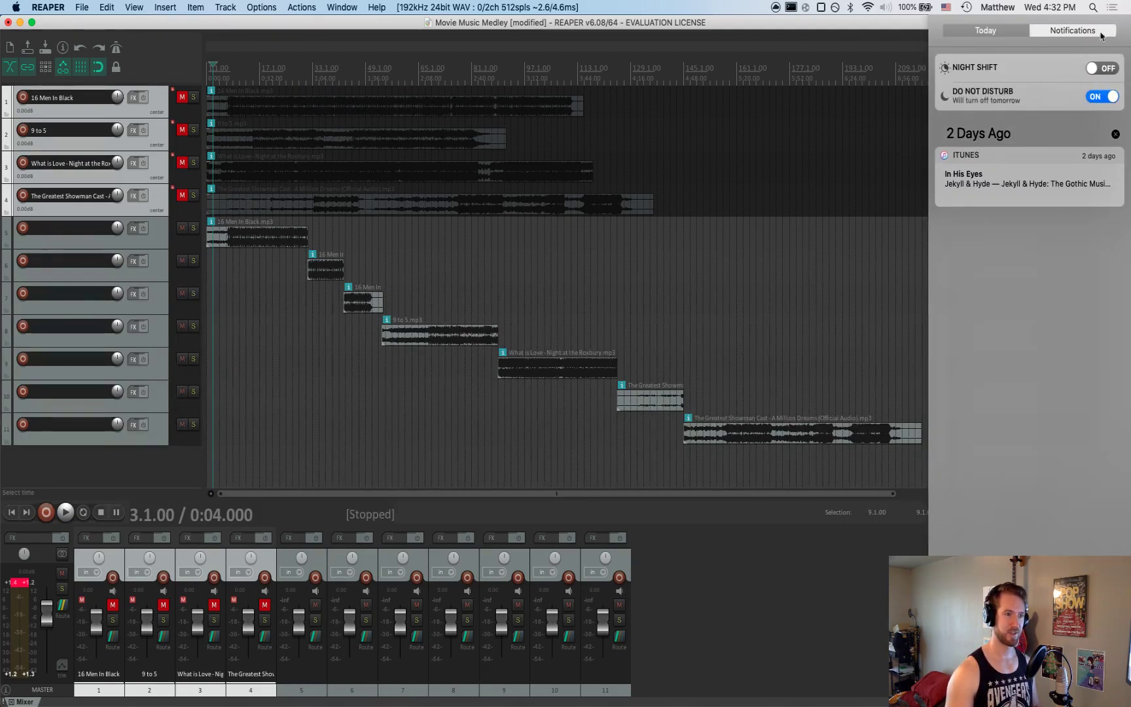
left_click(670, 383)
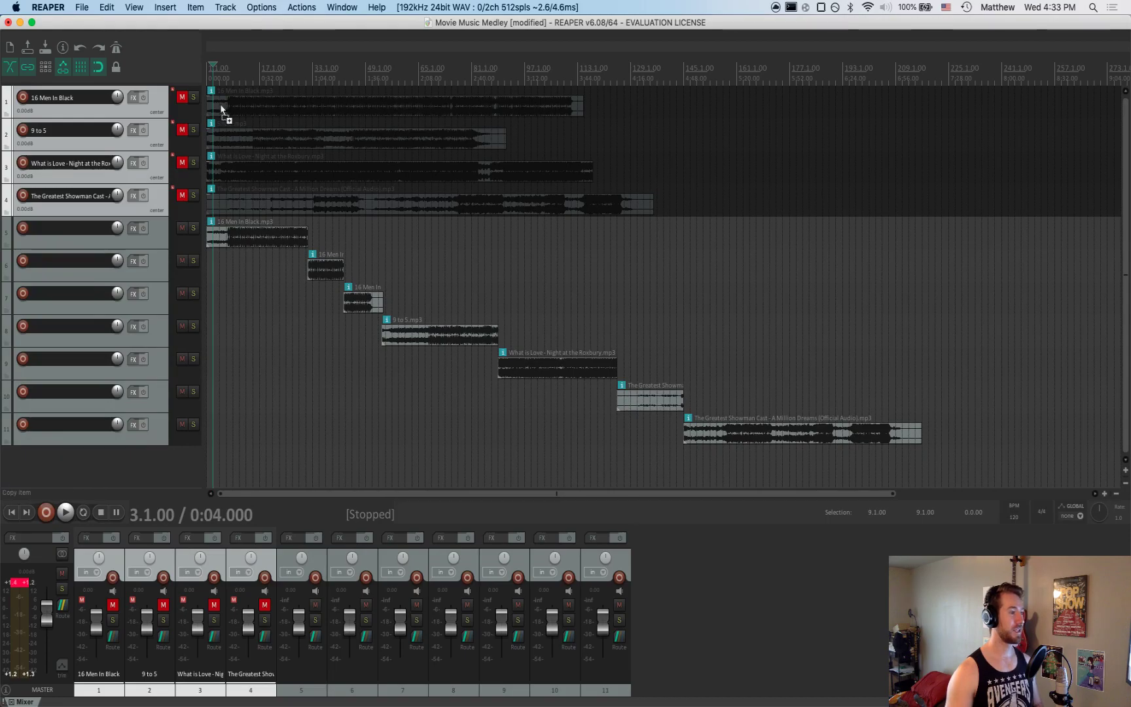
Set the time selection from 5.1.00 to 31.1.00 and look up the Copy within time selection command without running it
mouse_move(222, 108)
left_mouse_down()
mouse_move(356, 108)
mouse_move(314, 111)
left_mouse_up()
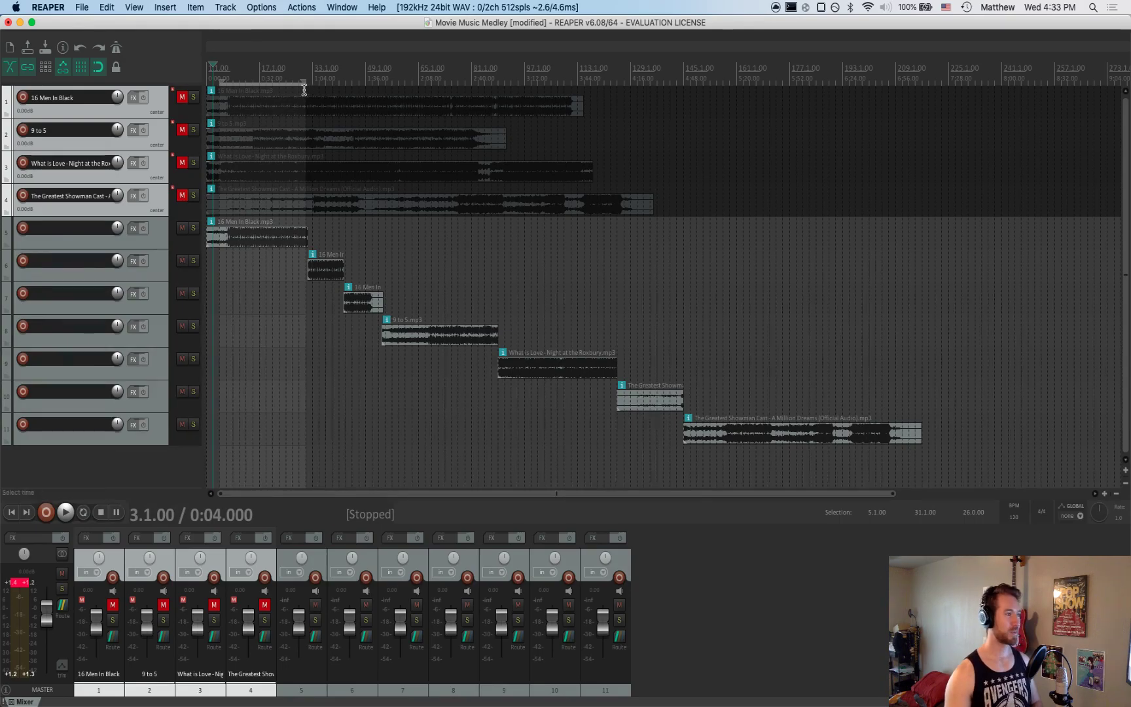
left_click(107, 7)
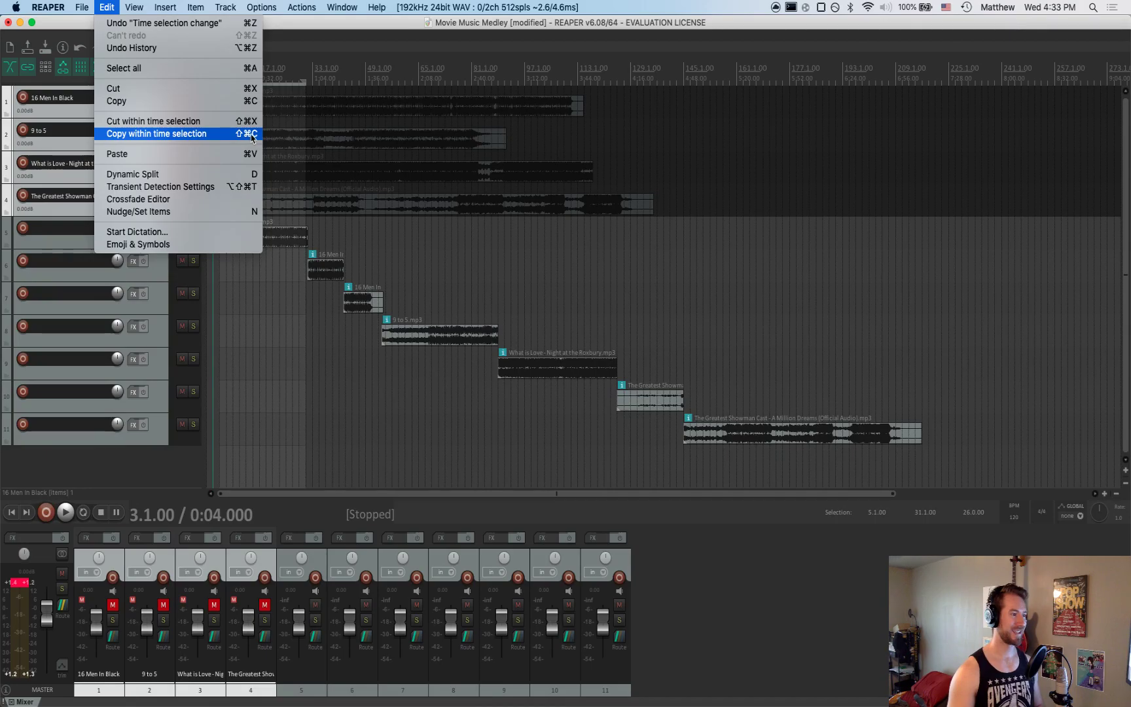
left_click(300, 353)
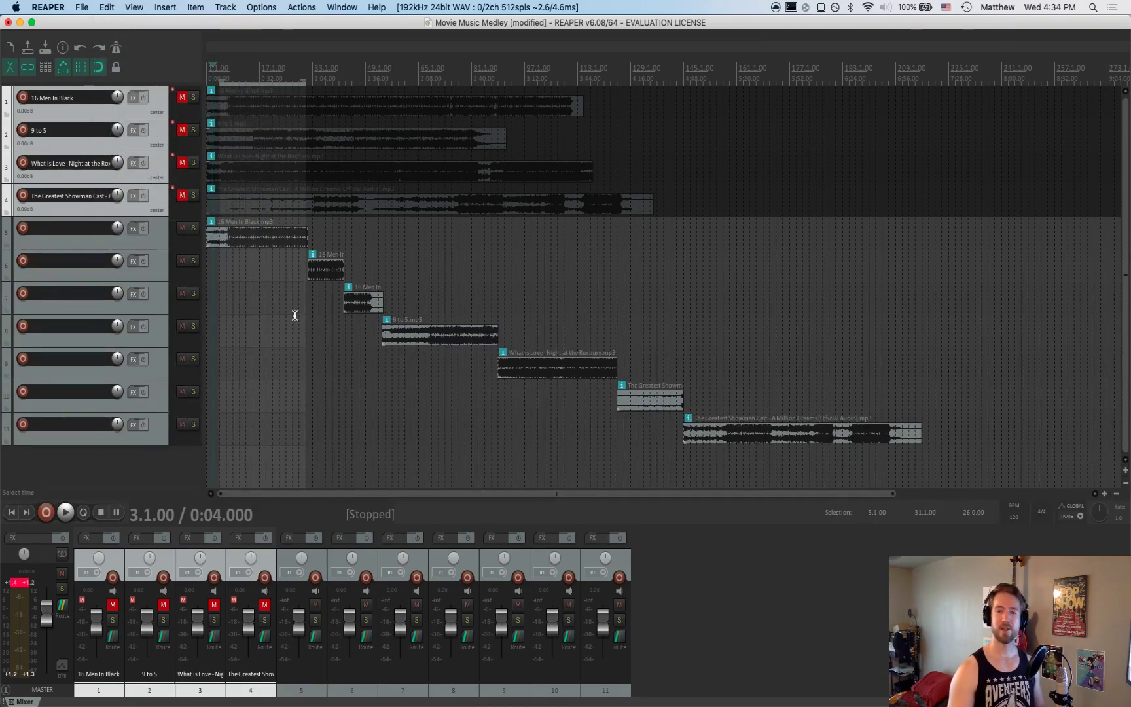
scroll(286, 313, "down", 2)
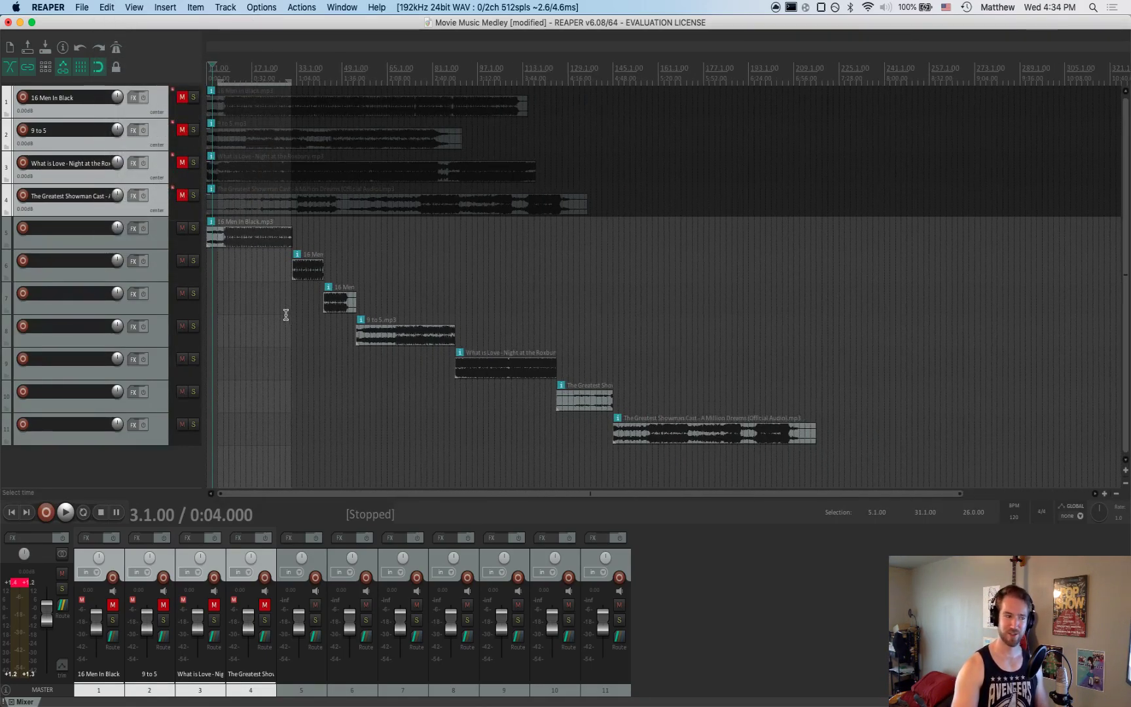
scroll(282, 321, "up", 2)
scroll(281, 322, "down", 1)
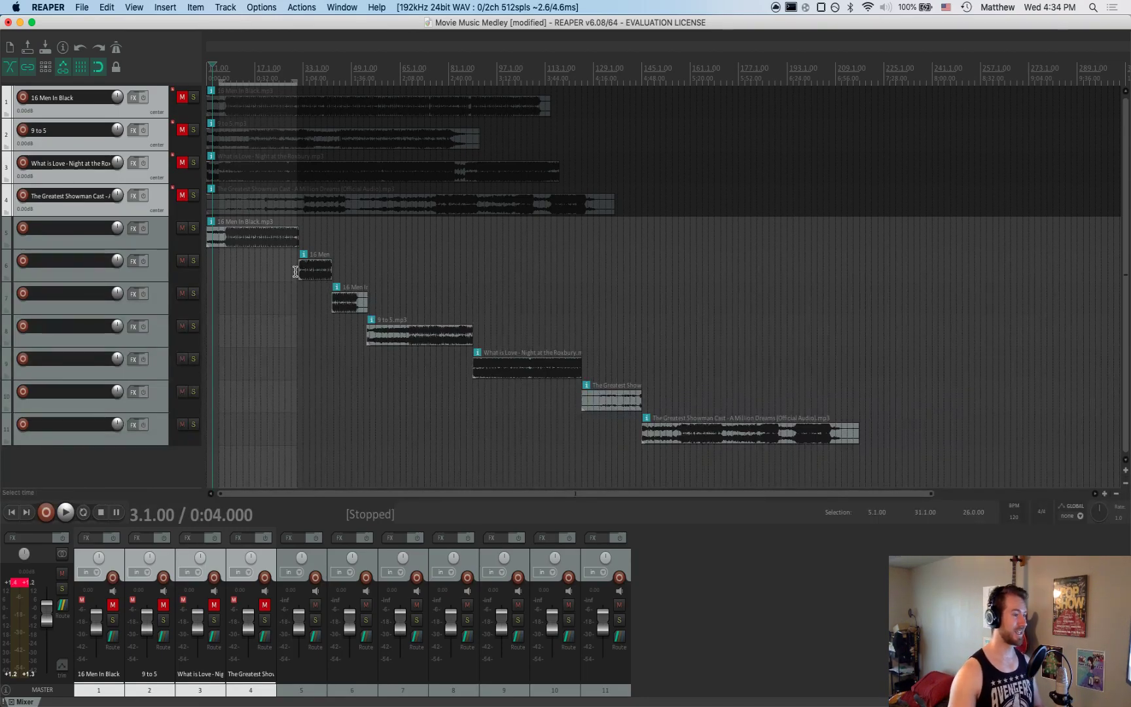
Put the edit cursor at 31.1.00, try extending the end of the second 16 Men In Black medley clip, and undo it
left_click(310, 309)
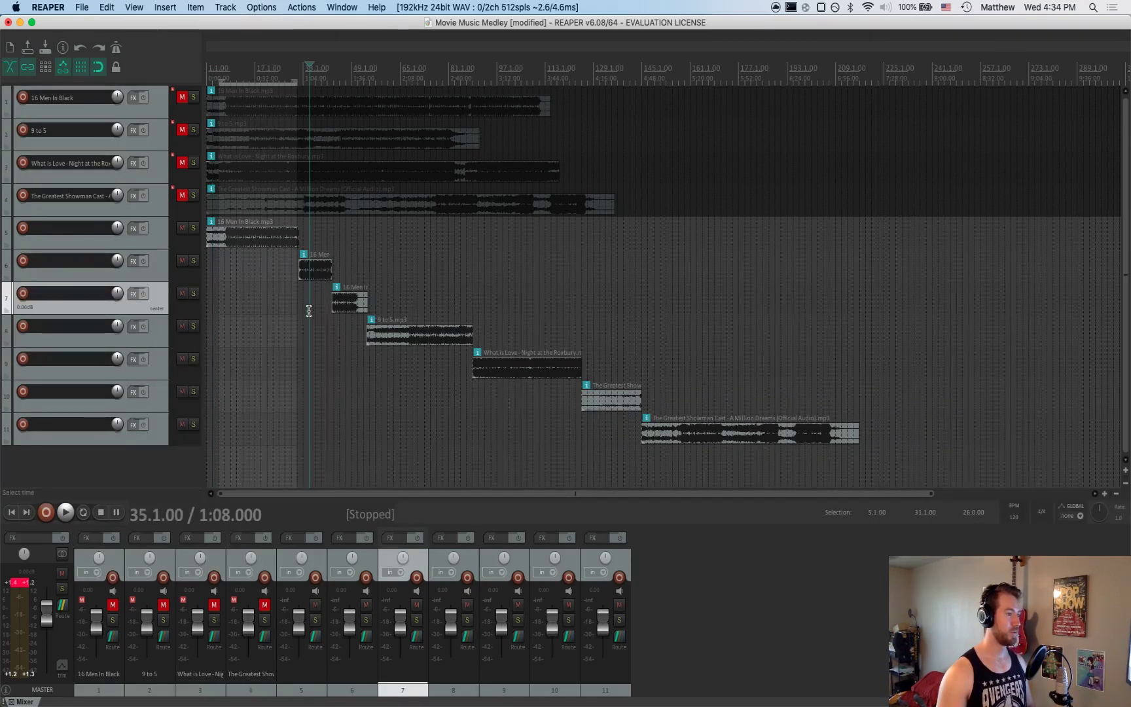
left_click(296, 278)
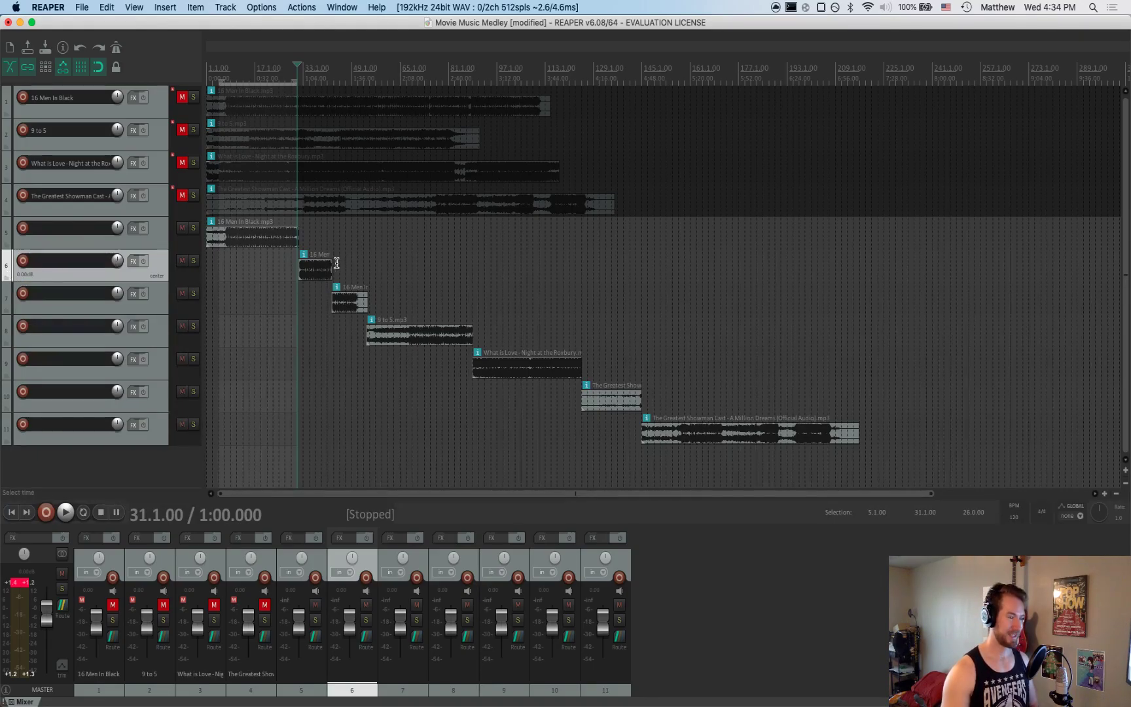
left_click_drag(330, 276, 367, 280)
key("super+z")
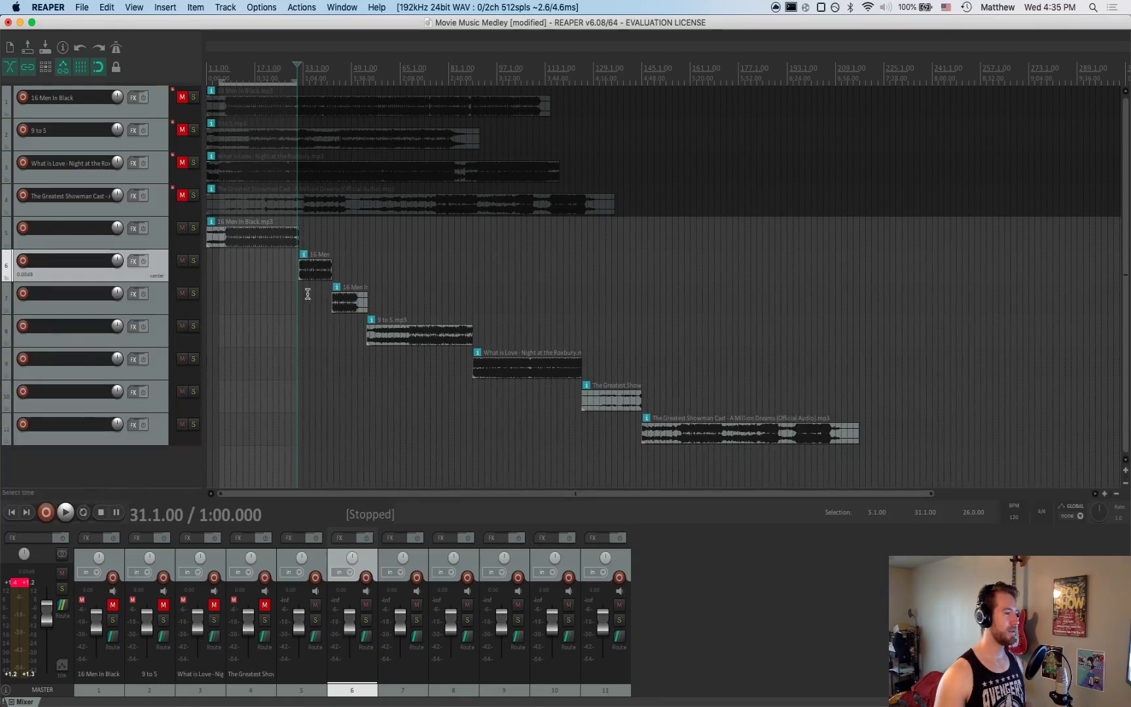
scroll(320, 249, "up", 2)
scroll(320, 249, "up", 4)
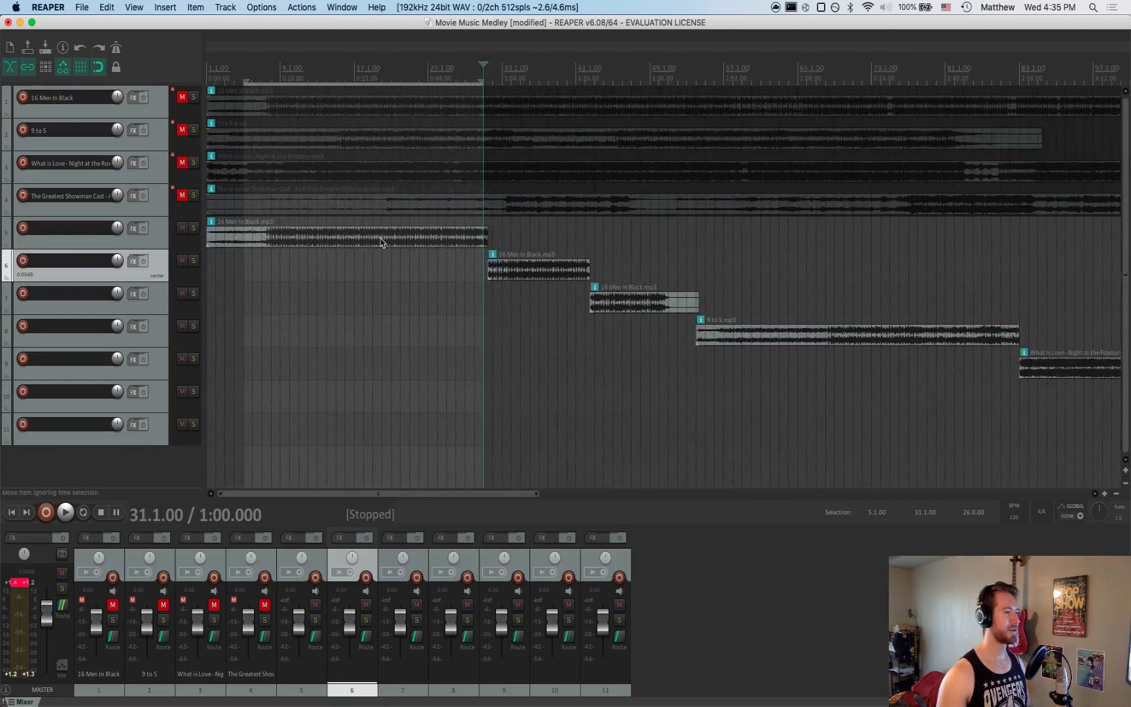
left_click(593, 322)
scroll(584, 252, "up", 2)
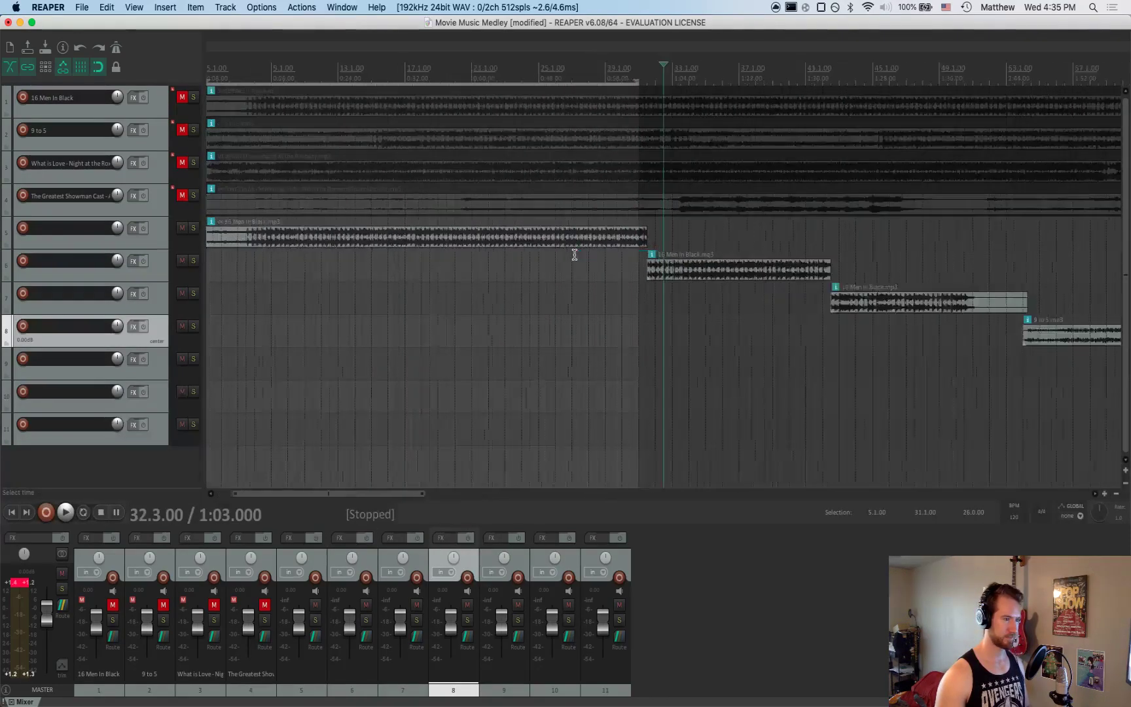
scroll(615, 257, "down", 2)
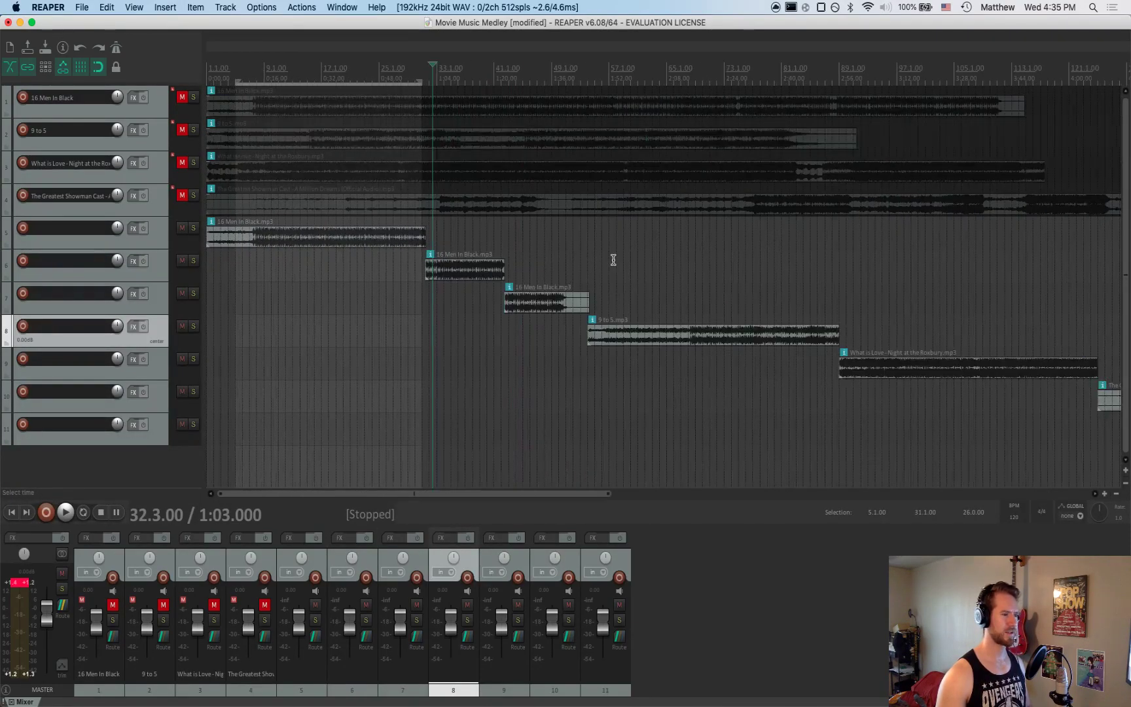
scroll(553, 281, "down", 3)
scroll(525, 291, "down", 1)
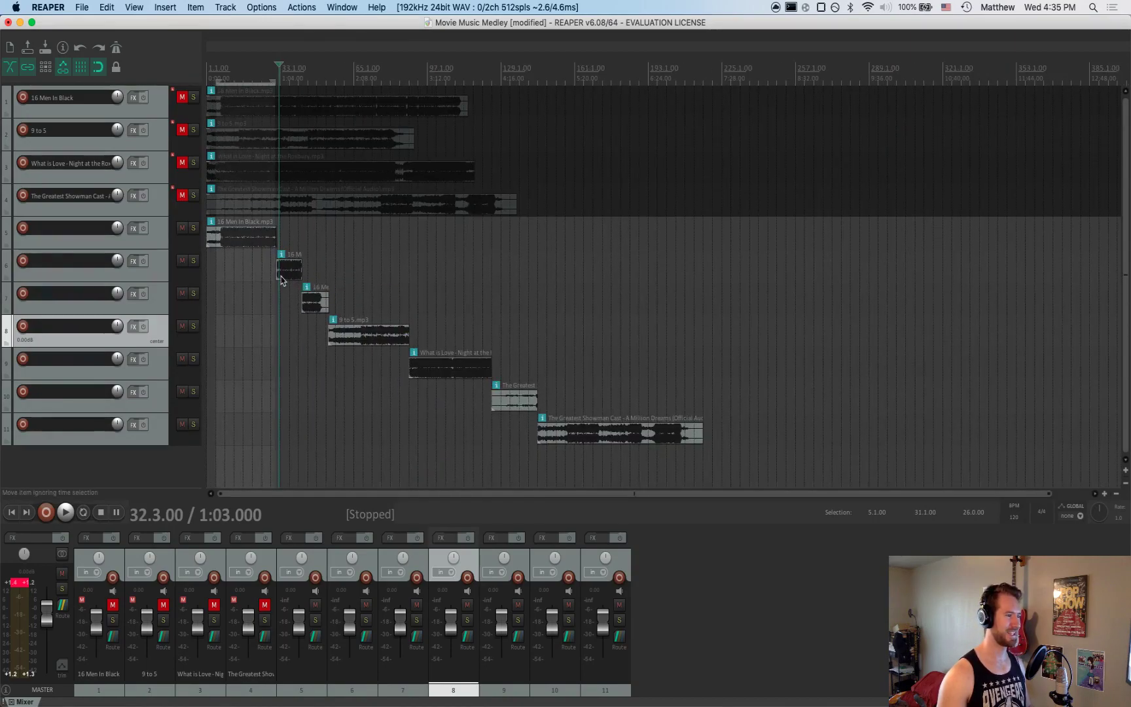
Paste another copy of the A Million Dreams clip on a new track right at the end of the medley
left_click(704, 456)
left_click(584, 466)
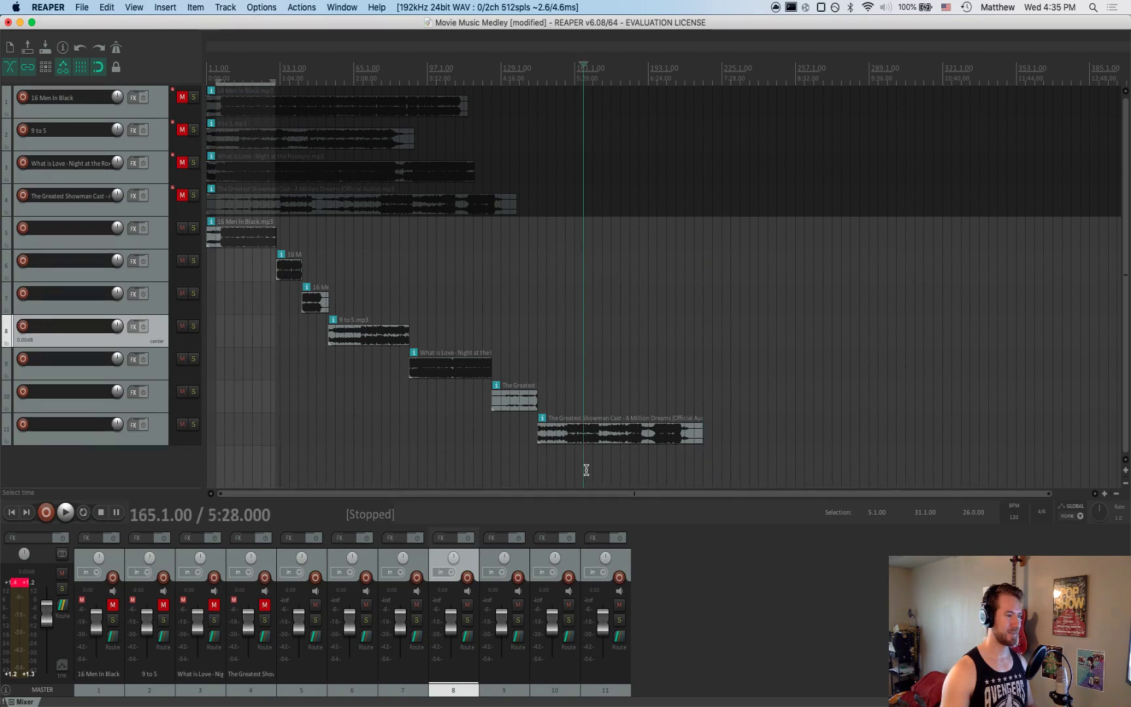
left_click(704, 466)
key("super+v")
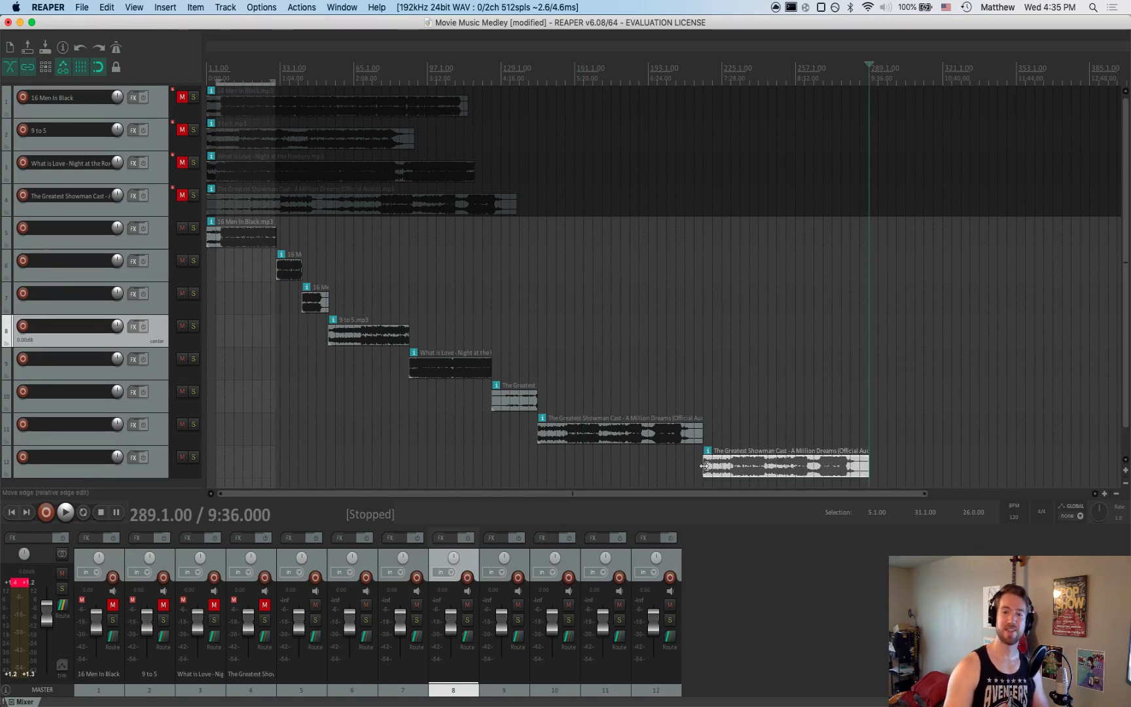
Delete track 12 with the extra A Million Dreams copy and save the project
left_click(156, 471)
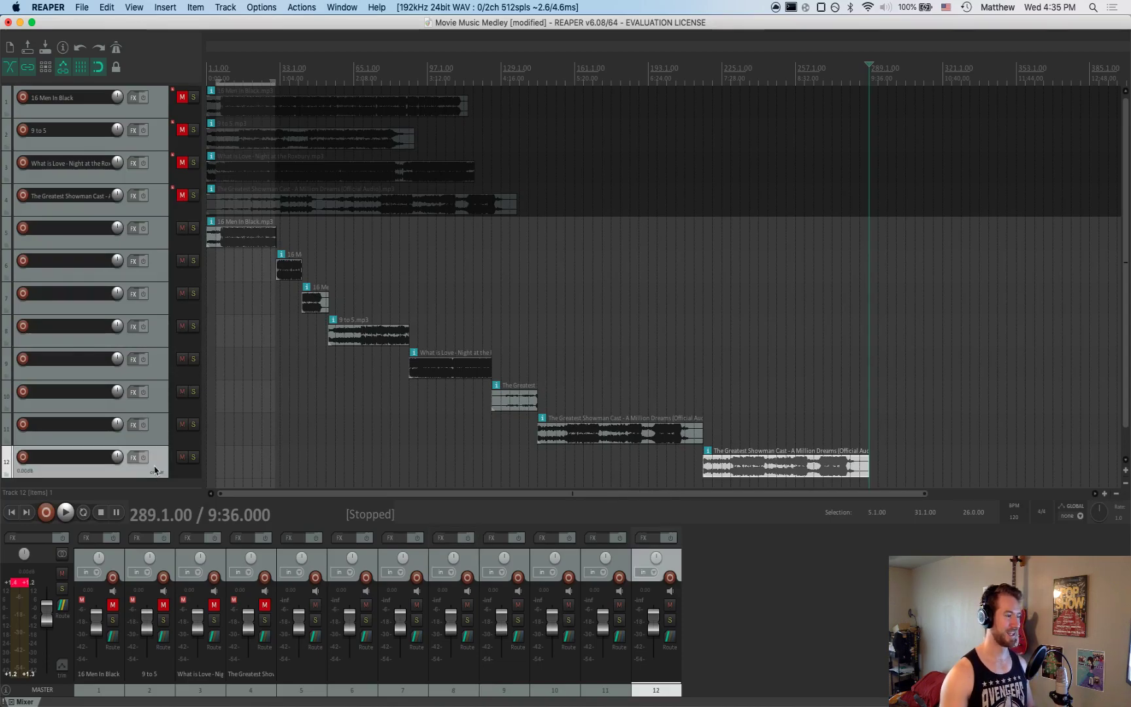
key("Delete")
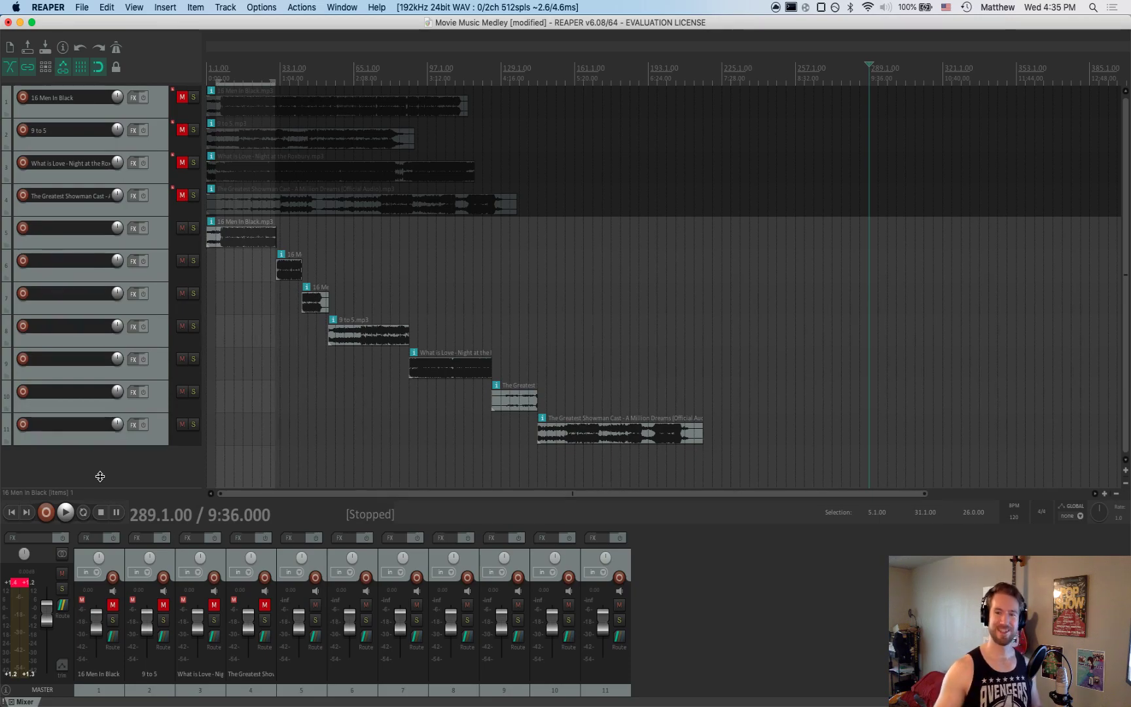
key("super+s")
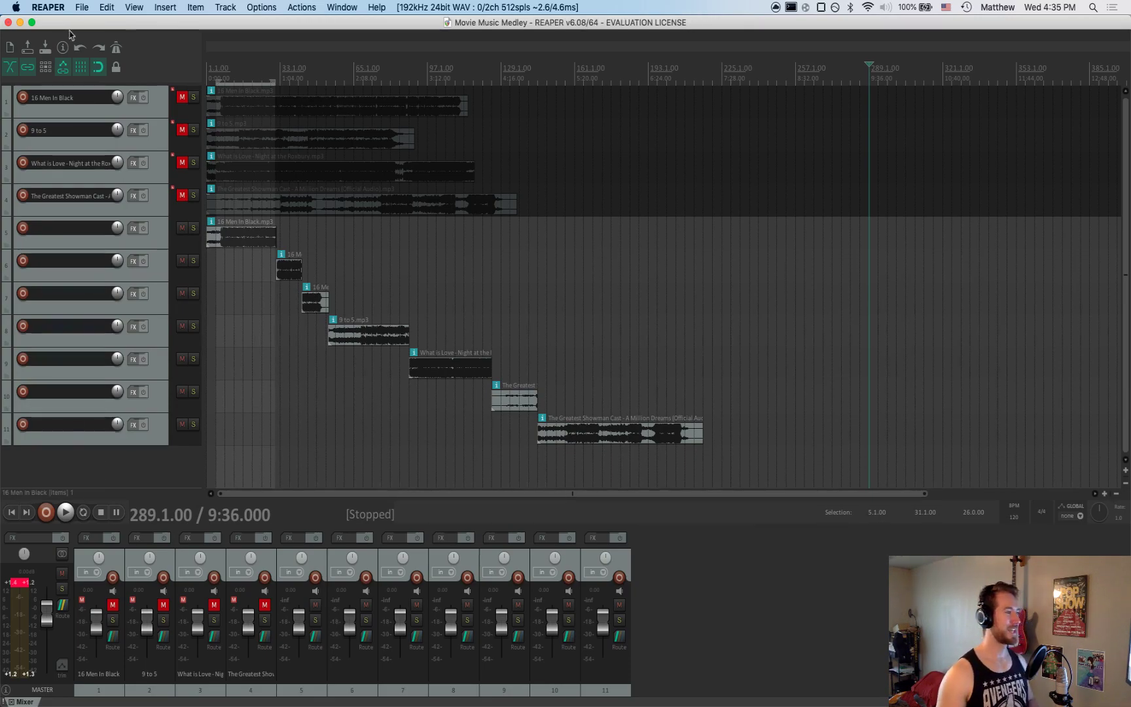
Select tracks 1 to 7 together and try toggling their mute and solo as a group, leaving all of them unmuted
left_click(160, 112)
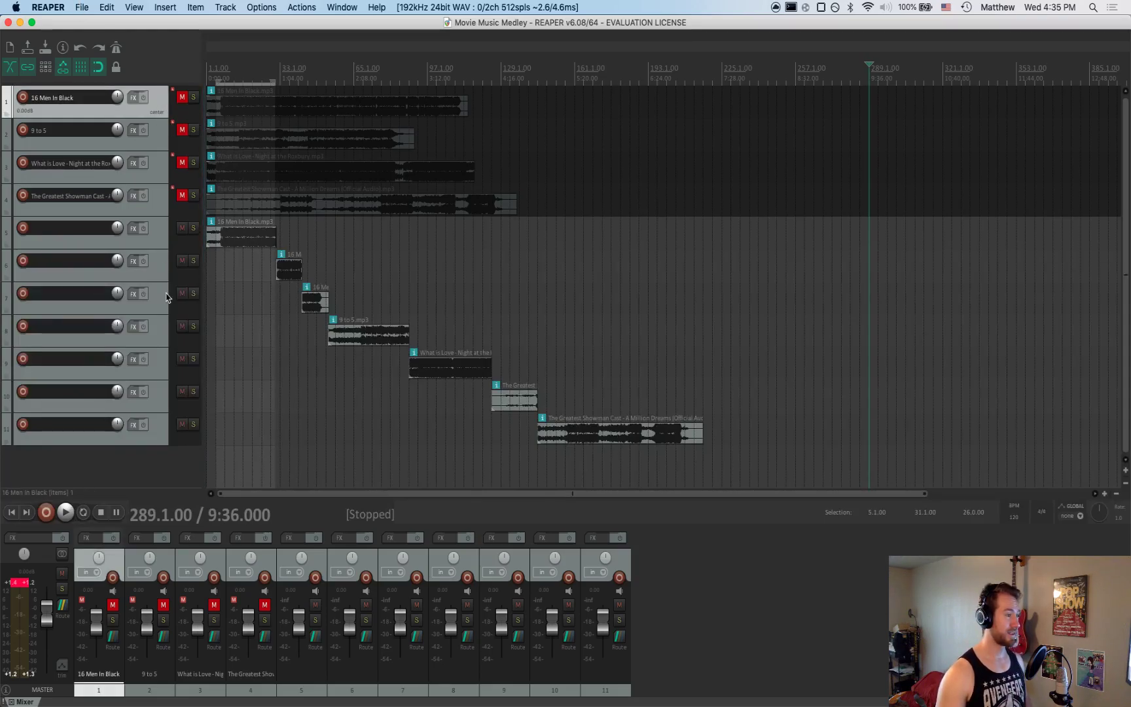
left_click(156, 211, "shift")
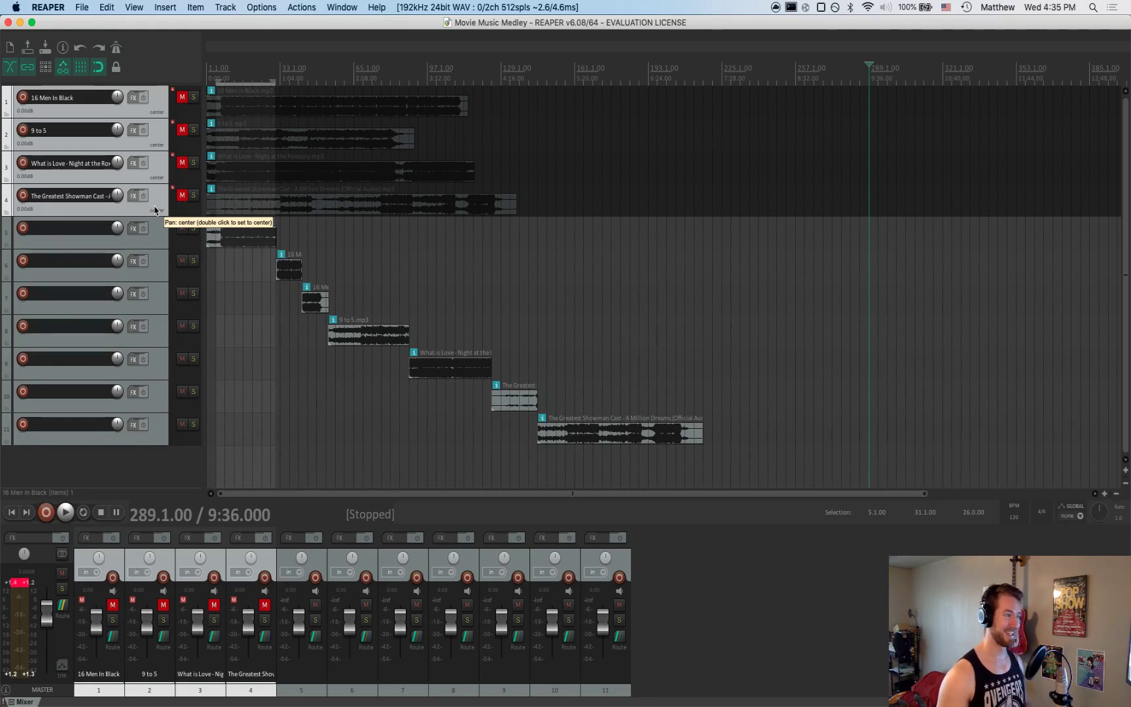
left_click(154, 109)
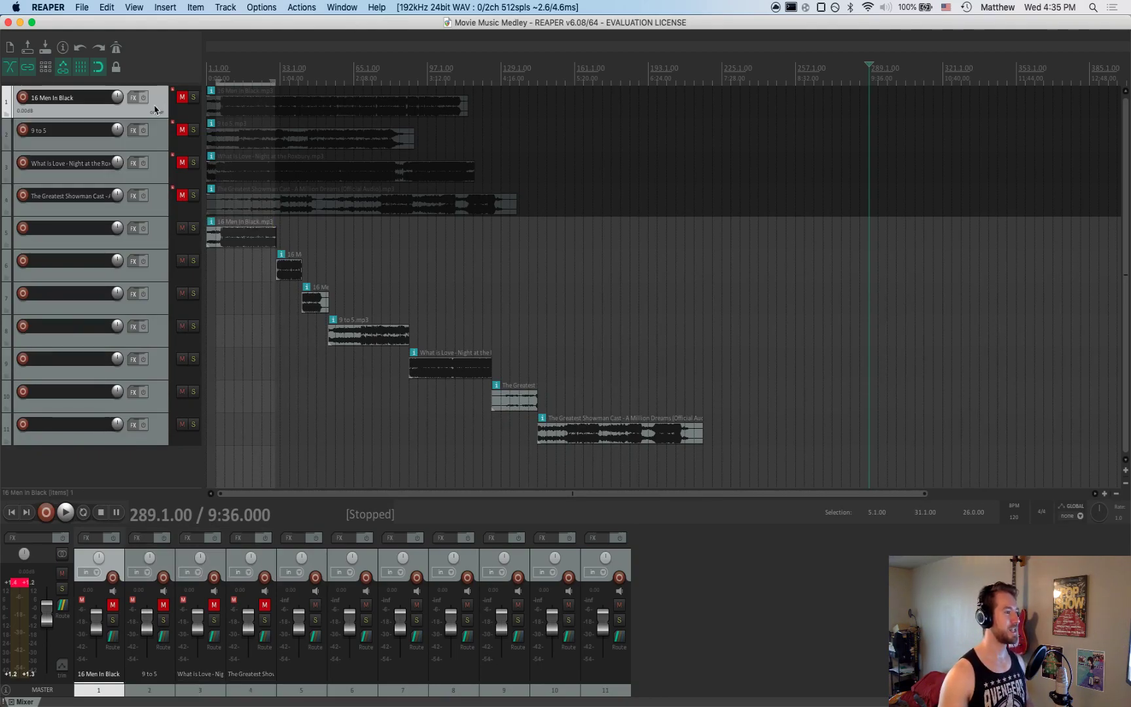
left_click(158, 301, "shift")
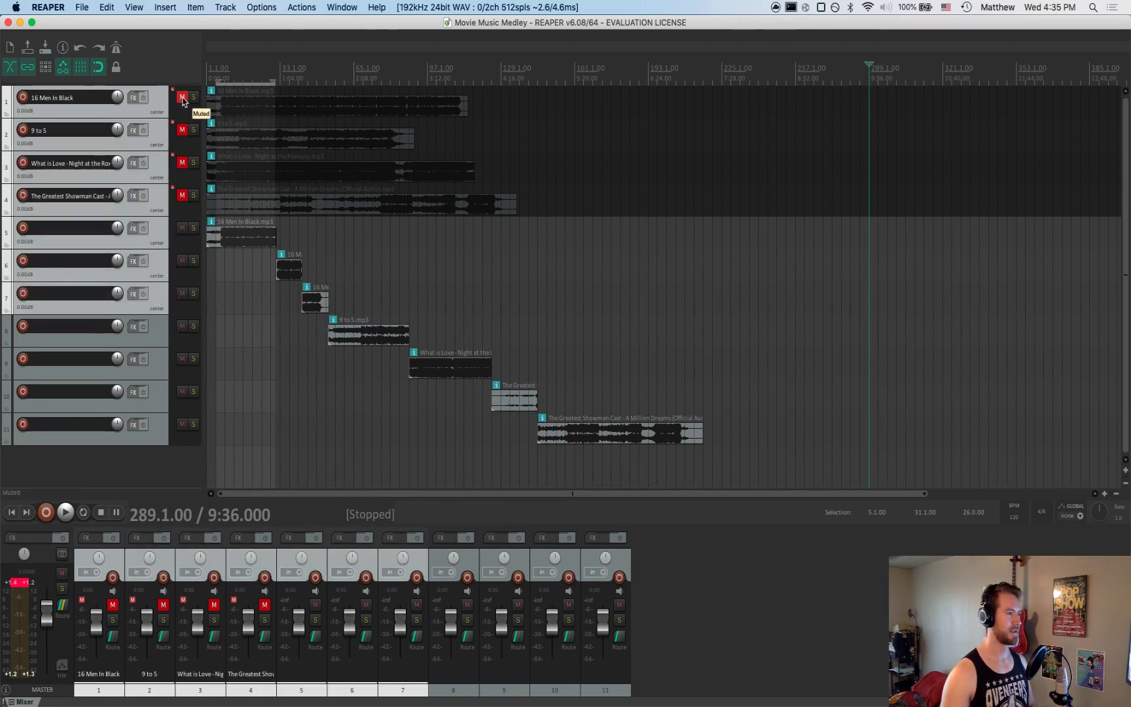
left_click(183, 98)
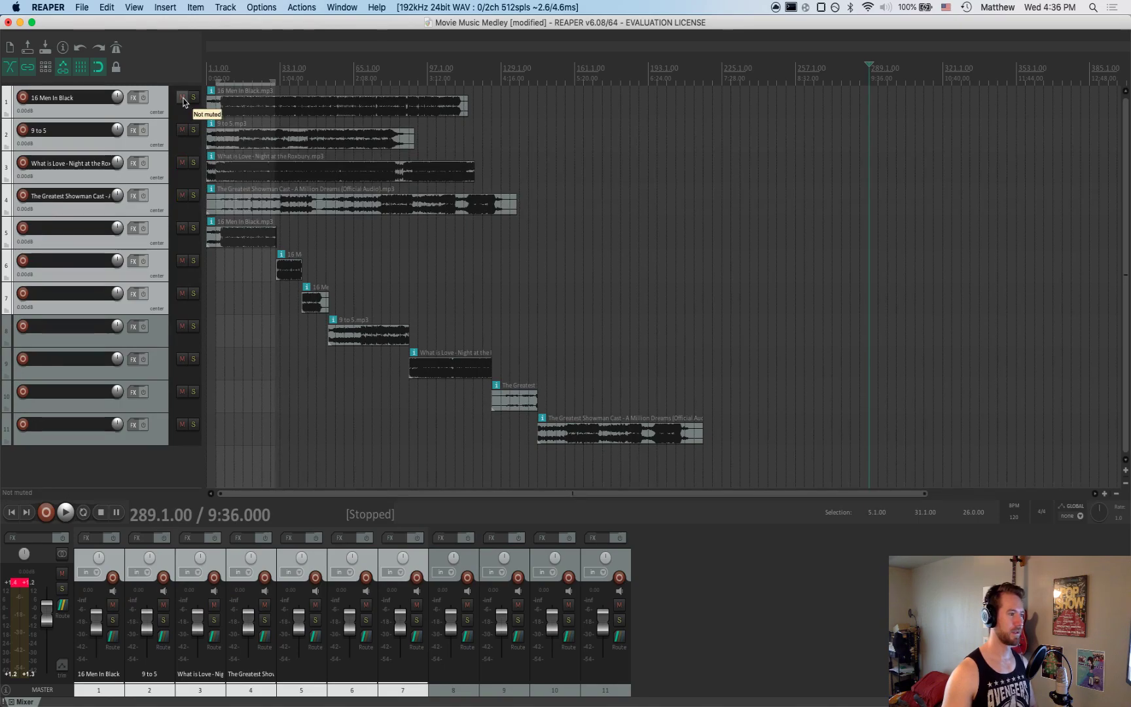
left_click(183, 98)
left_click(182, 98)
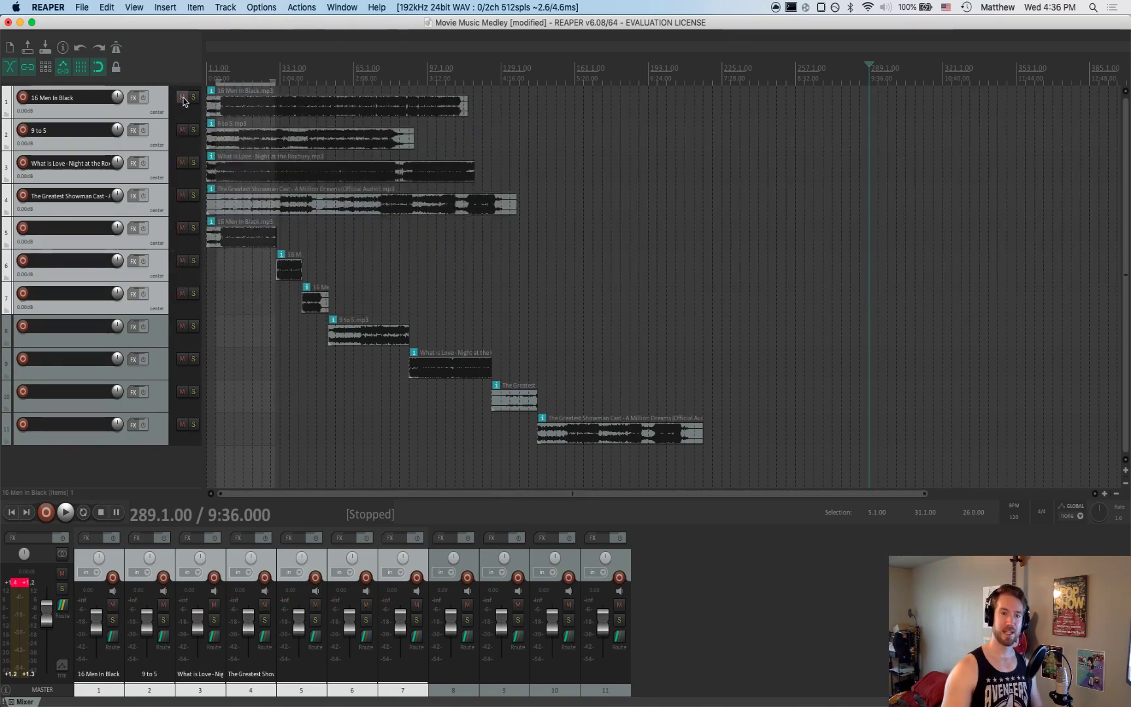
left_click(194, 98)
left_click(195, 98)
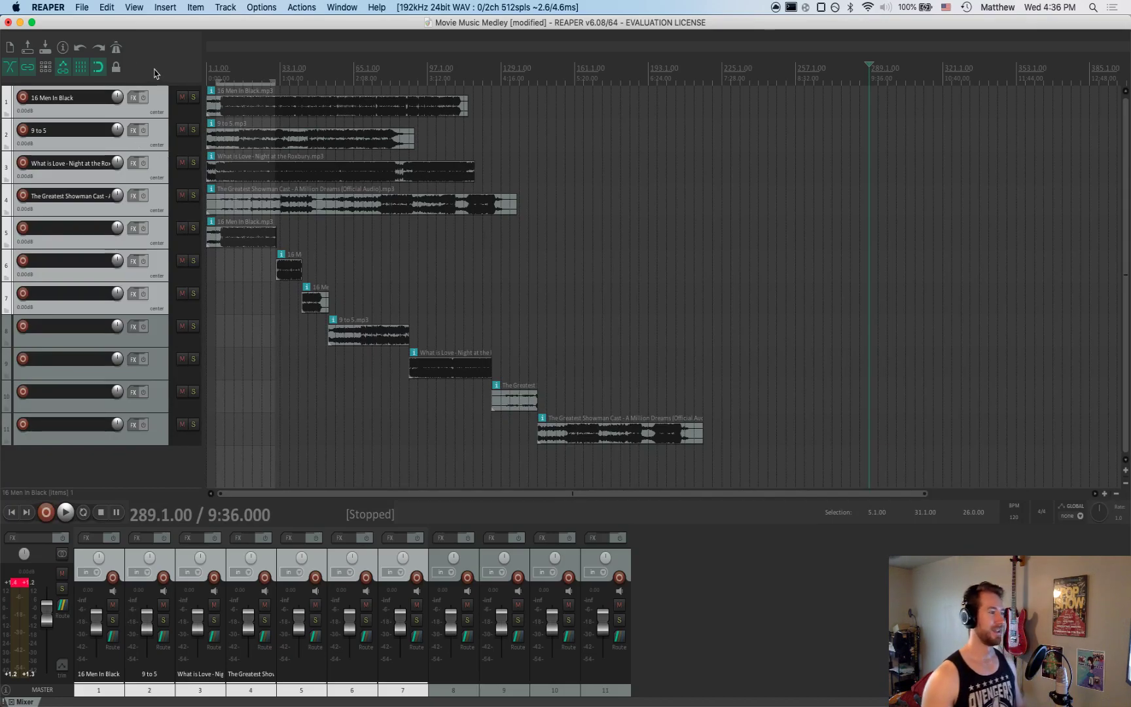
Select only the four source tracks, 16 Men In Black through The Greatest Showman Cast, and mute them together
left_click(175, 101)
left_click(156, 206, "shift")
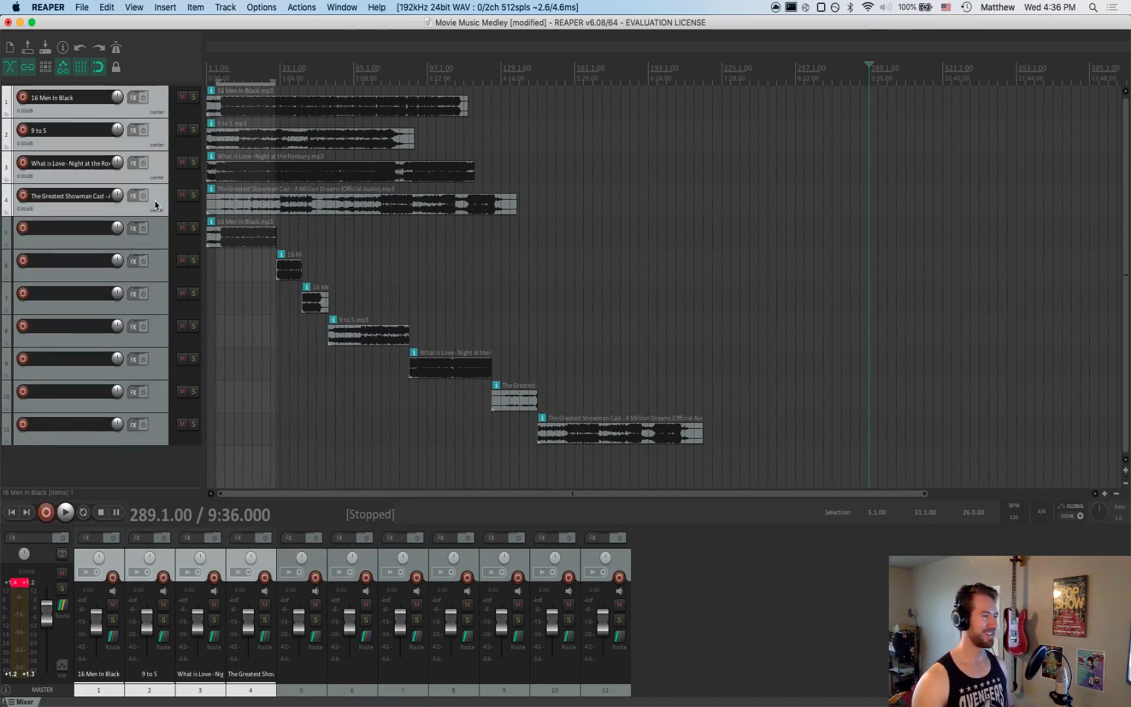
left_click(182, 97)
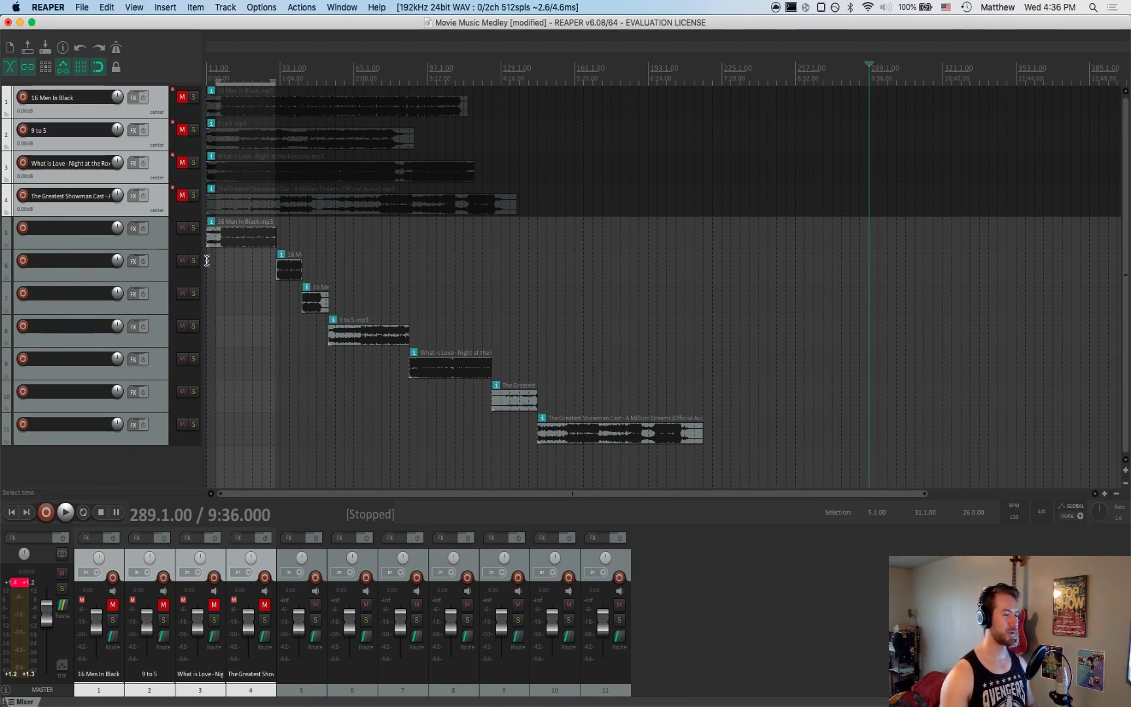
Play the medley from 1.1.00 for about 20 seconds to check the levels, and stop playback
left_click(207, 260)
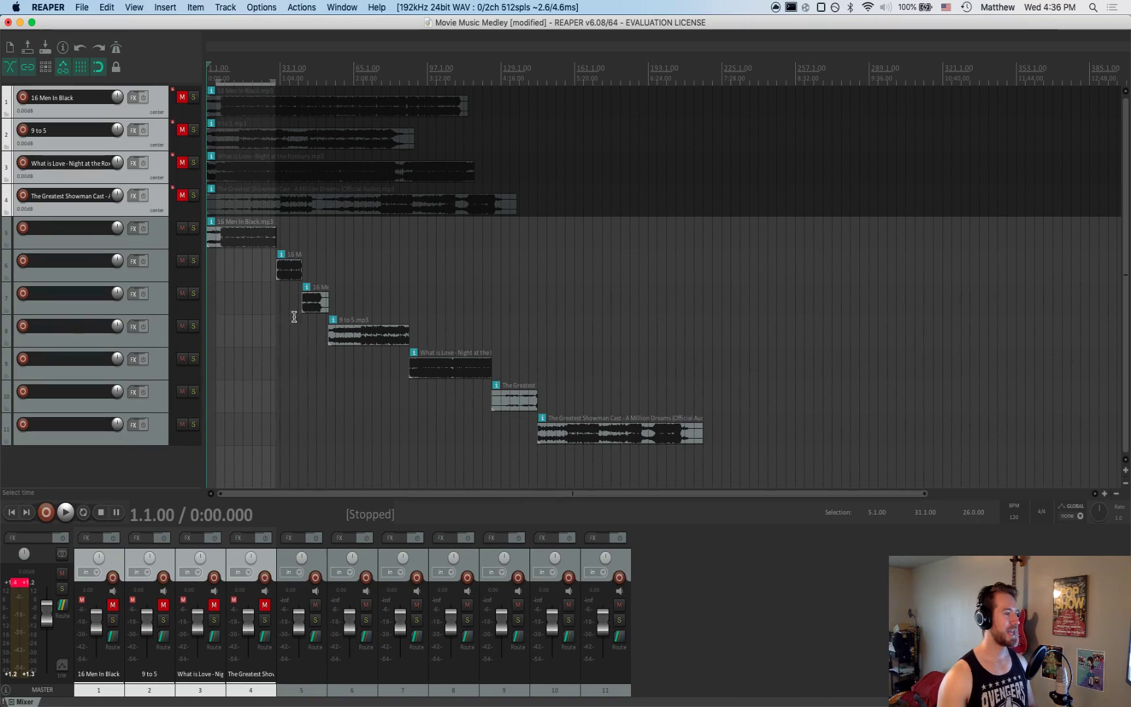
key("space")
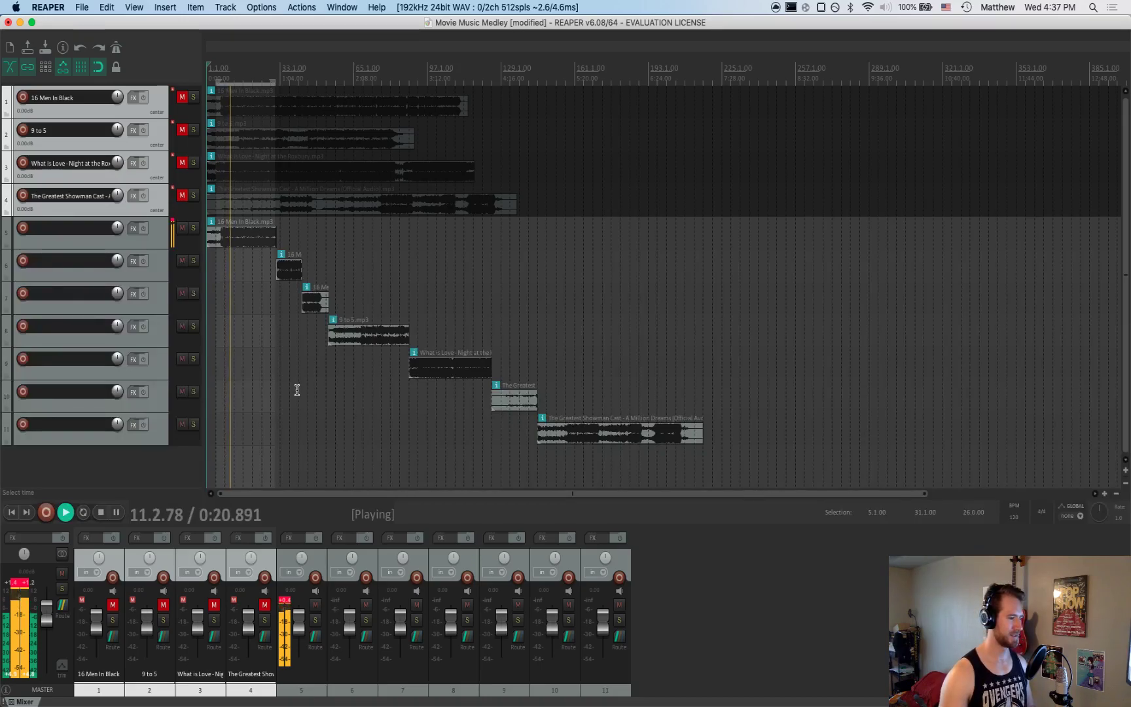
key("space")
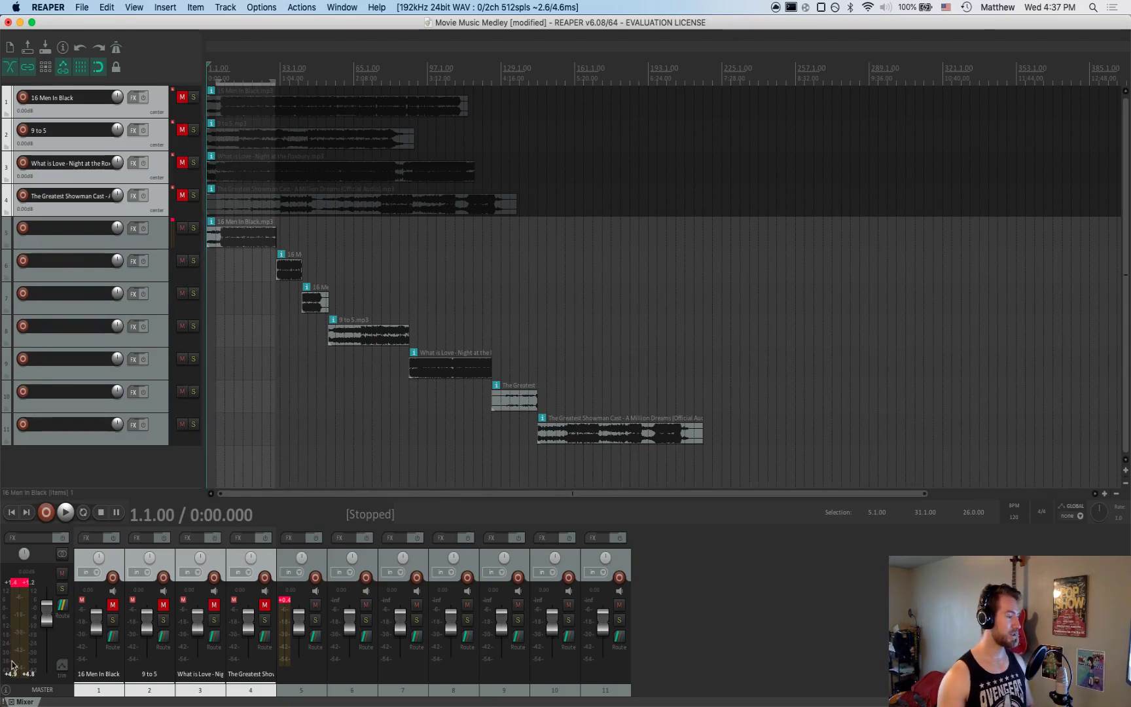
Select the master track in the mixer and save the project
left_click(39, 563)
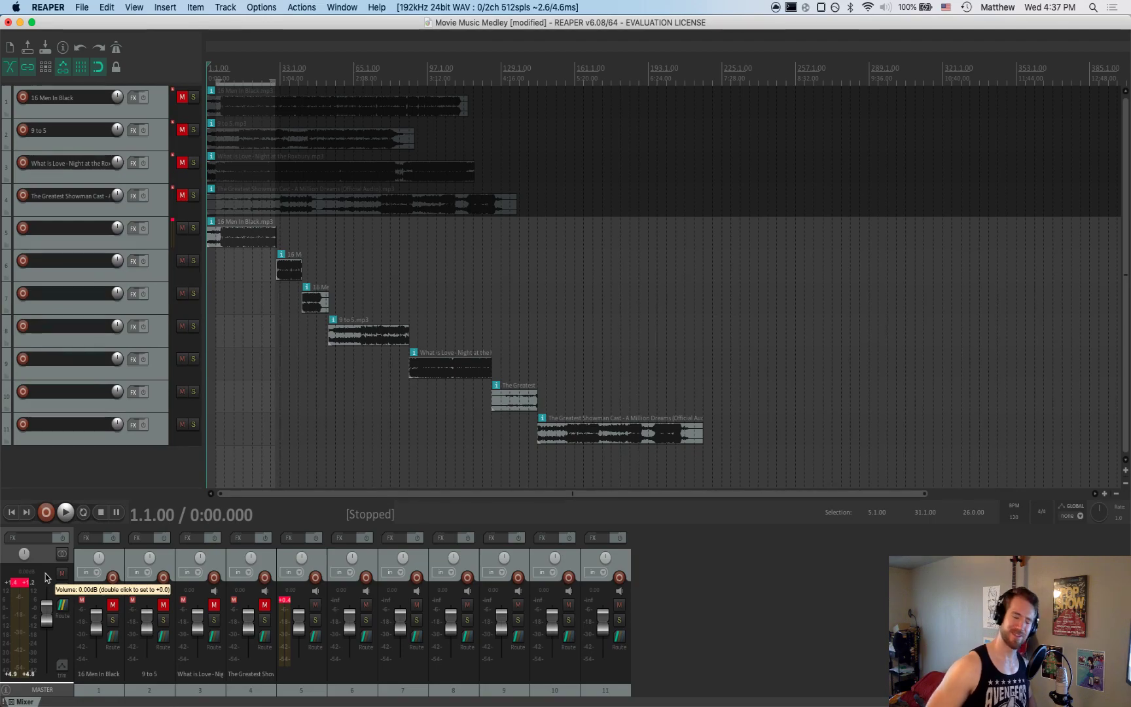
key("equal")
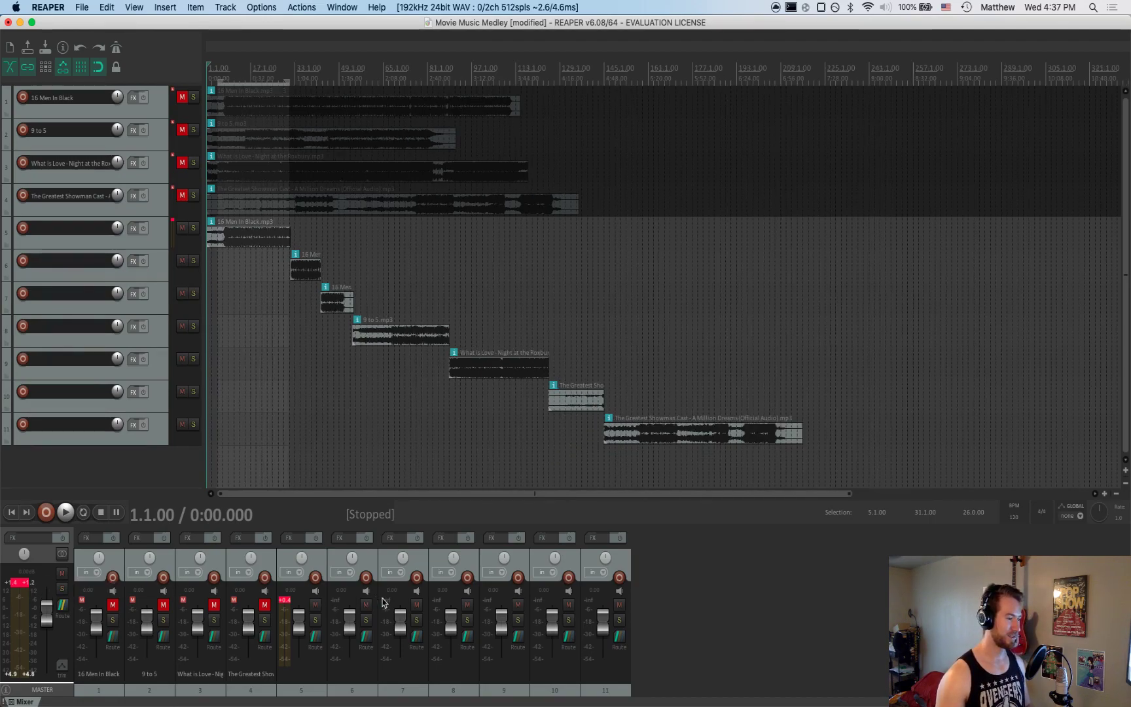
key("equal")
key("equal")
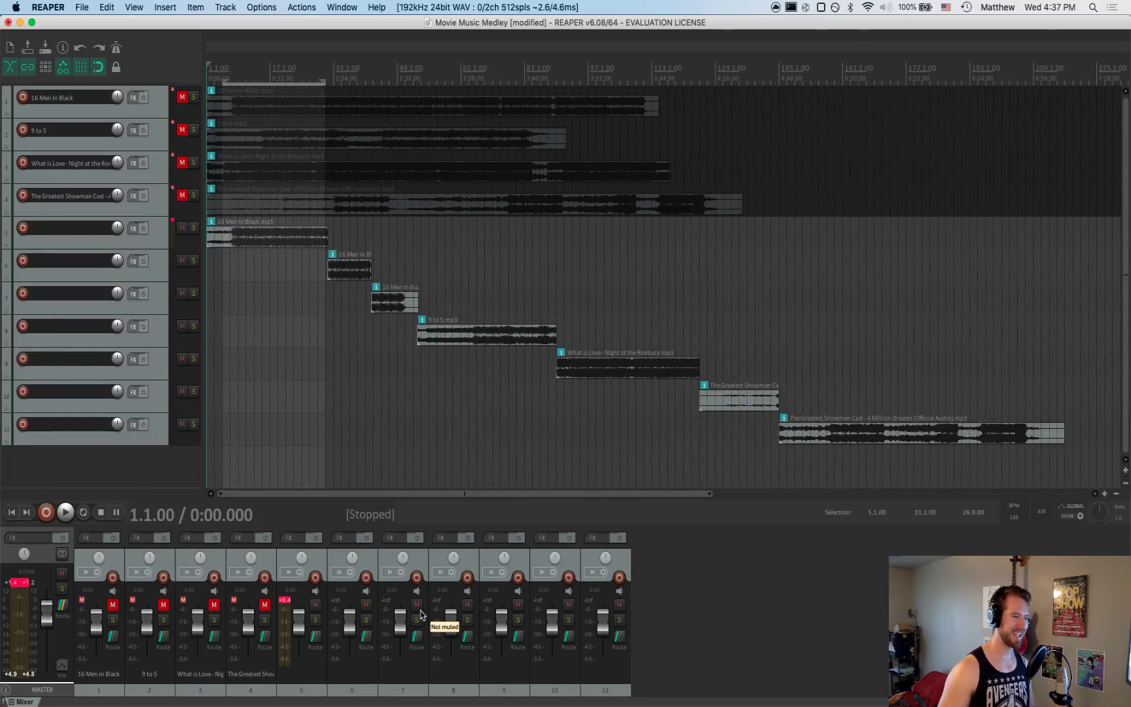
key("minus")
key("minus")
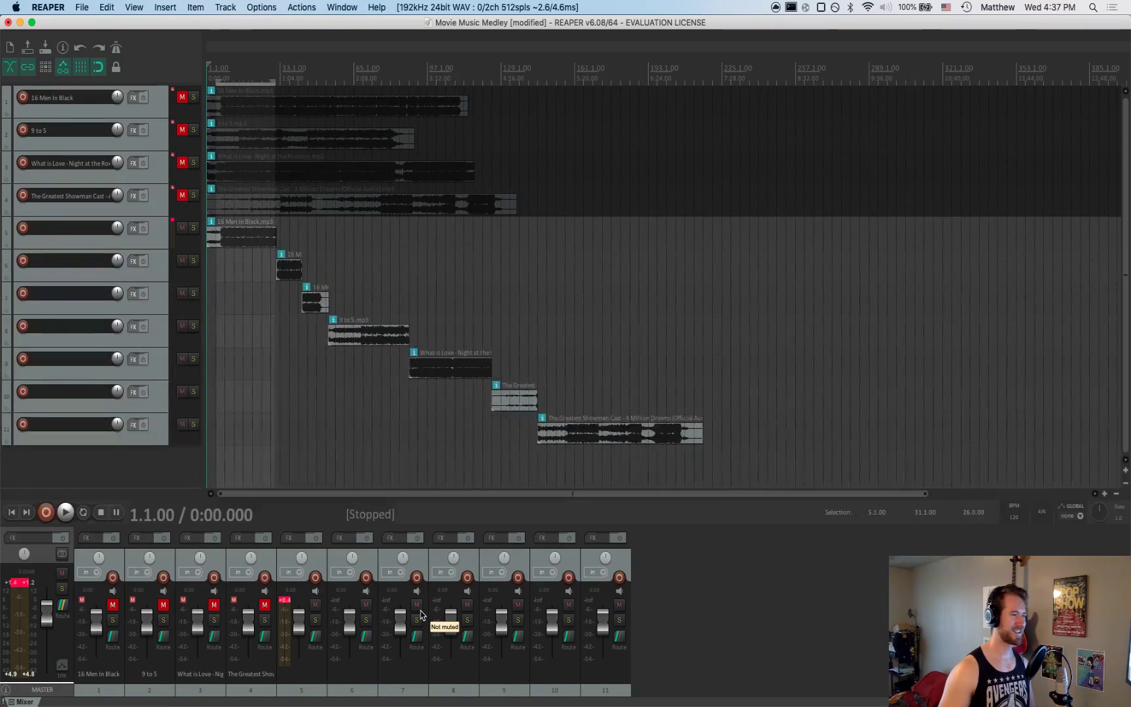
key("super+s")
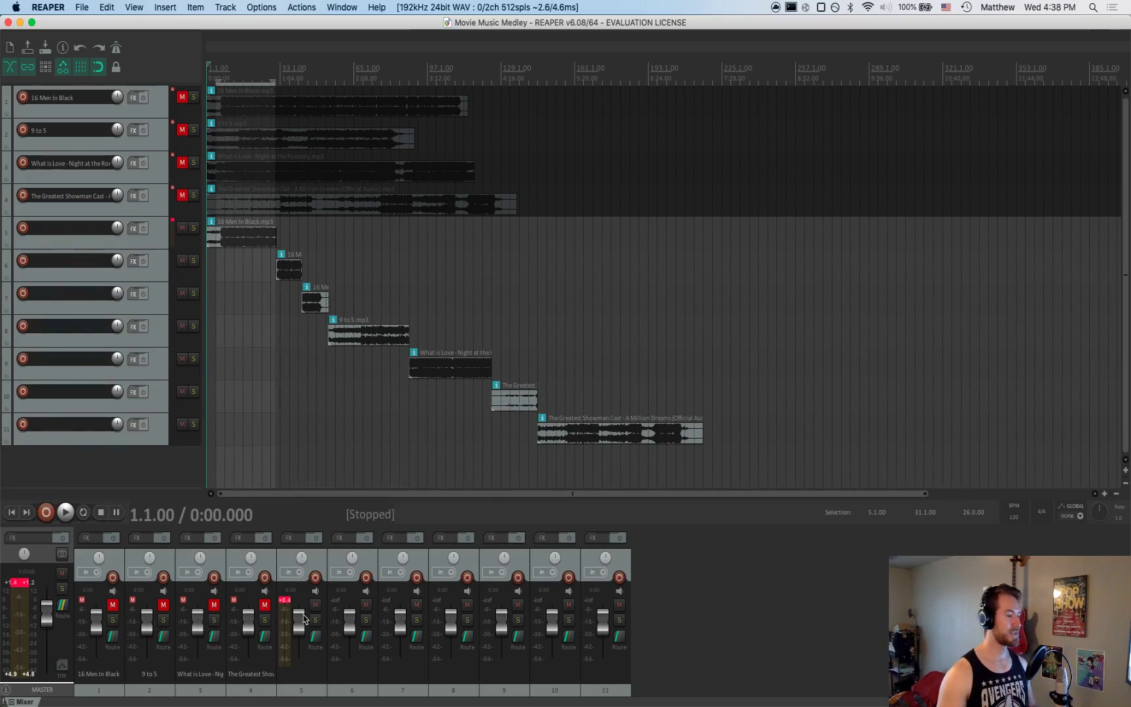
During playback from the start, set track 5's volume to about +0.68 dB and toggle its mute and solo on and off
key("space")
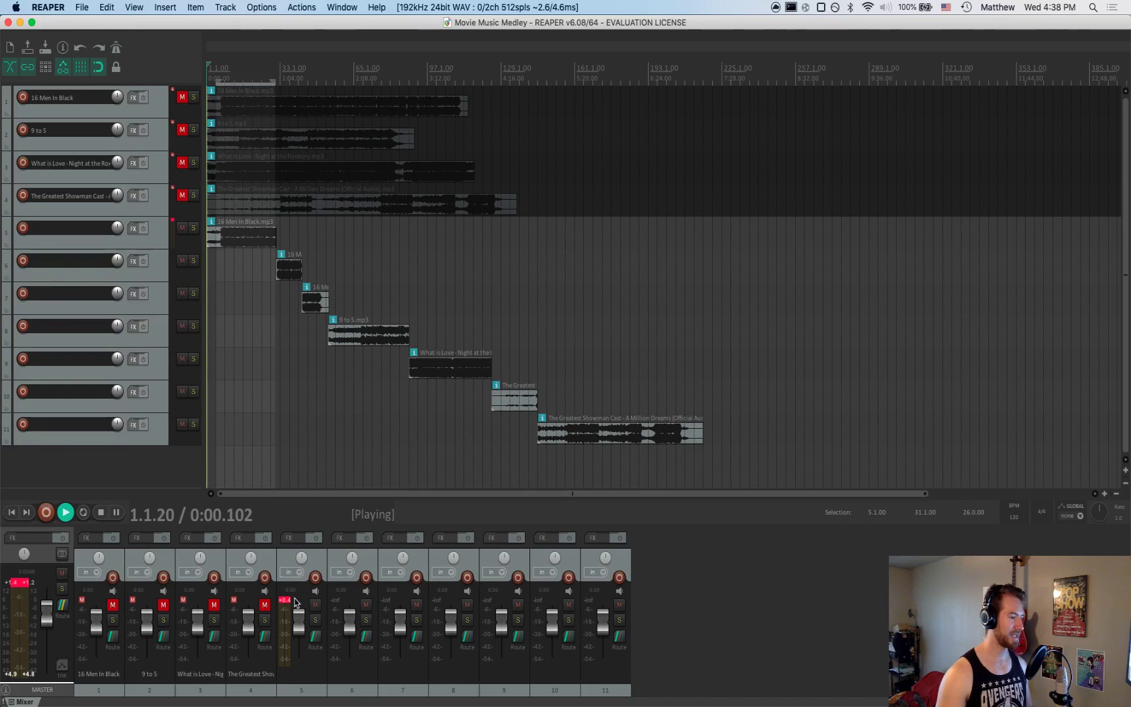
mouse_move(299, 621)
left_mouse_down()
mouse_move(299, 642)
mouse_move(301, 626)
left_mouse_up()
left_click(315, 605)
left_click(316, 605)
left_click(315, 620)
left_click(316, 622)
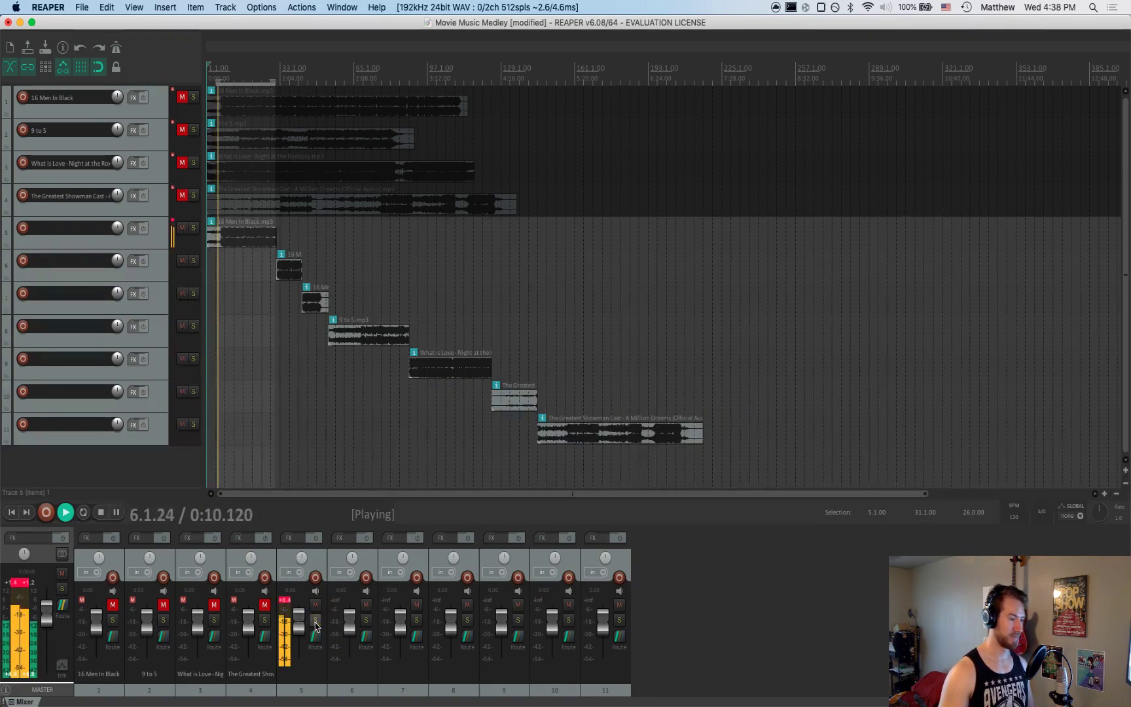
key("space")
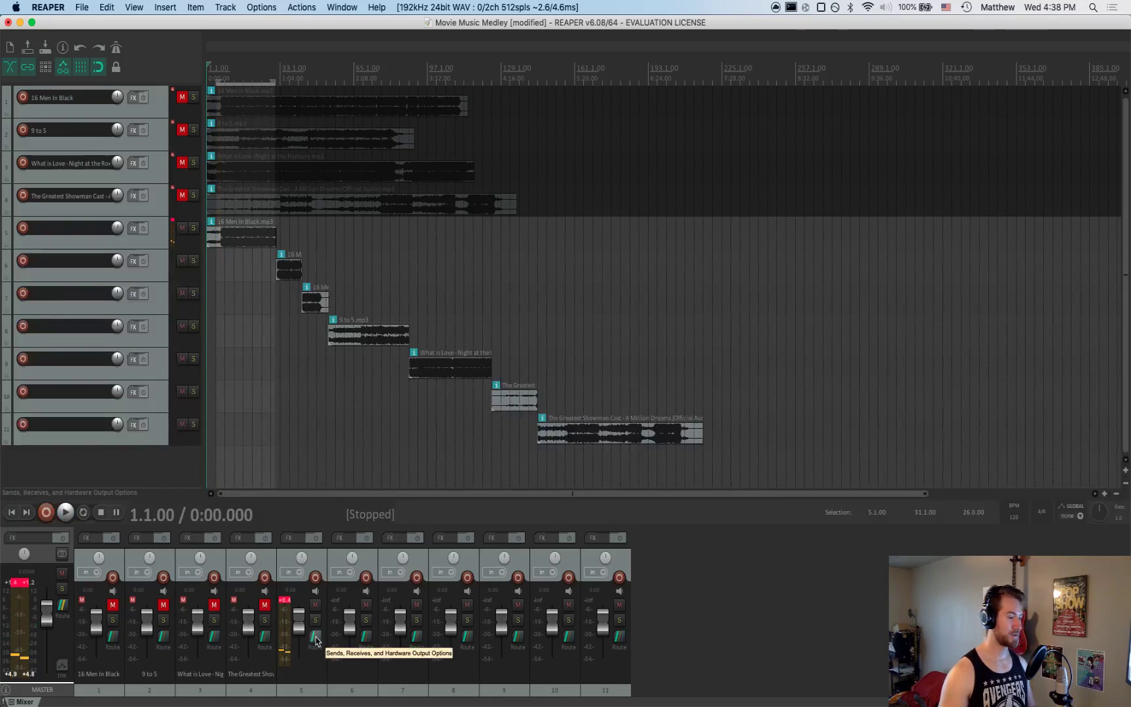
Open the routing settings for track 5 to view its sends and outputs, and close them again
left_click(315, 638)
left_click_drag(441, 535, 451, 504)
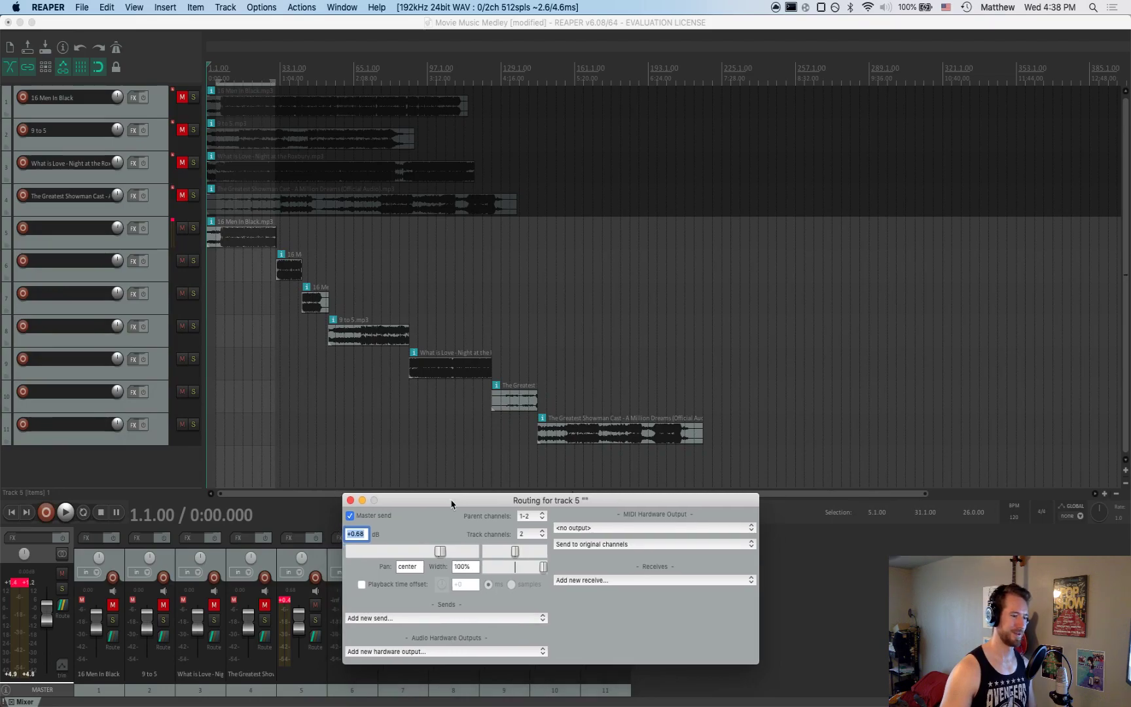
left_click(351, 501)
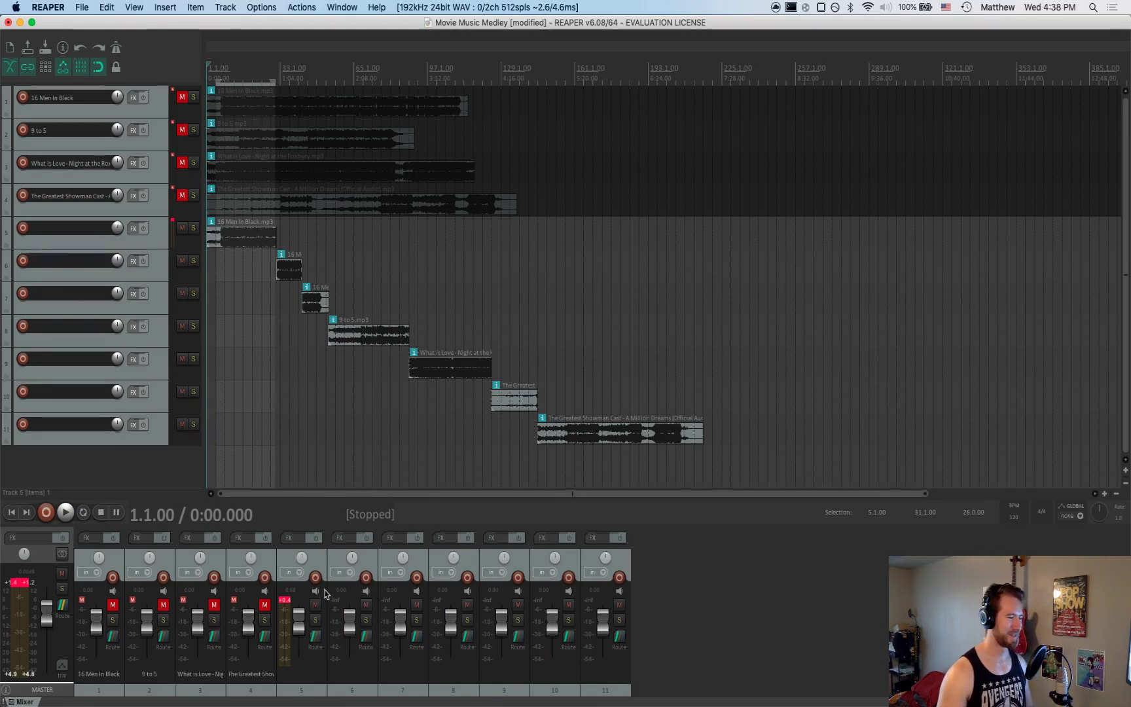
Look through the record mode options of track 5, including MIDI overdub/replace, output and force format, and close them
left_click(300, 574)
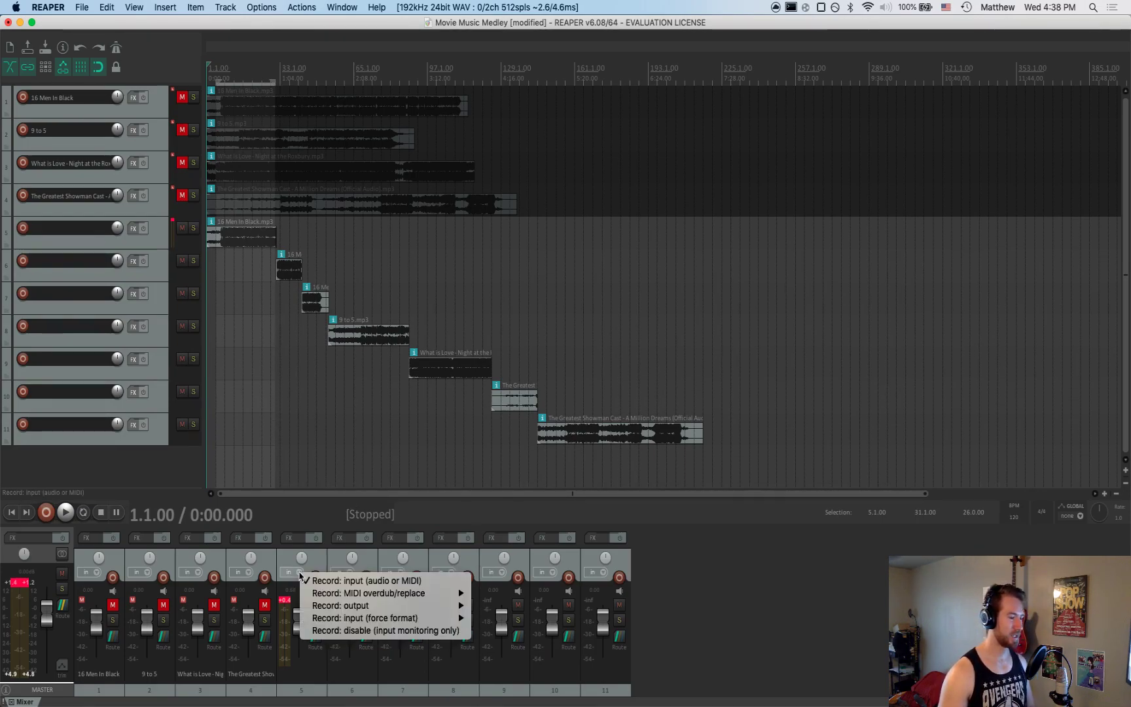
left_click(295, 575)
left_click(299, 576)
left_click(298, 577)
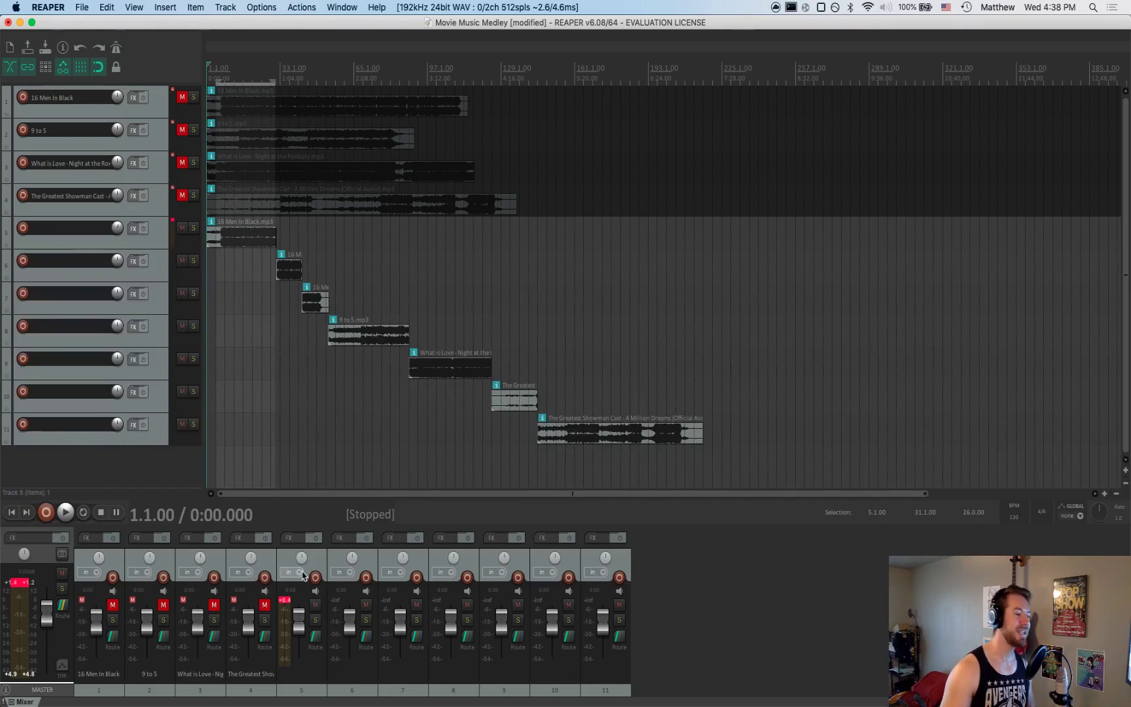
left_click(302, 576)
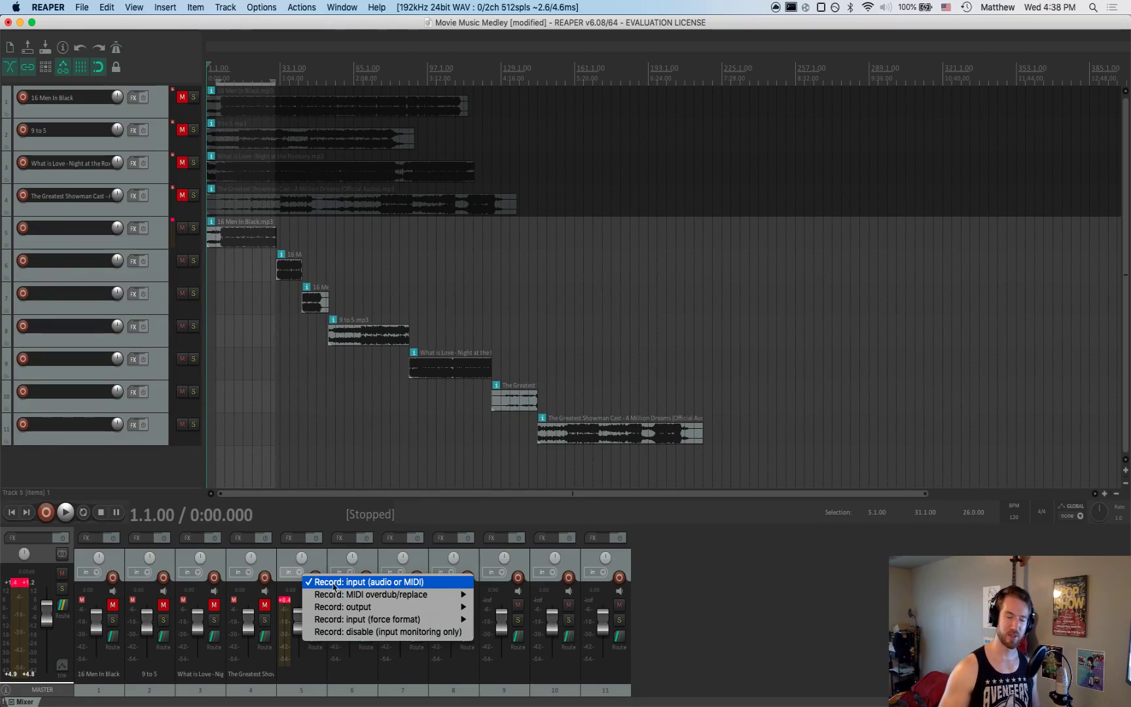
left_click(294, 574)
left_click(298, 572)
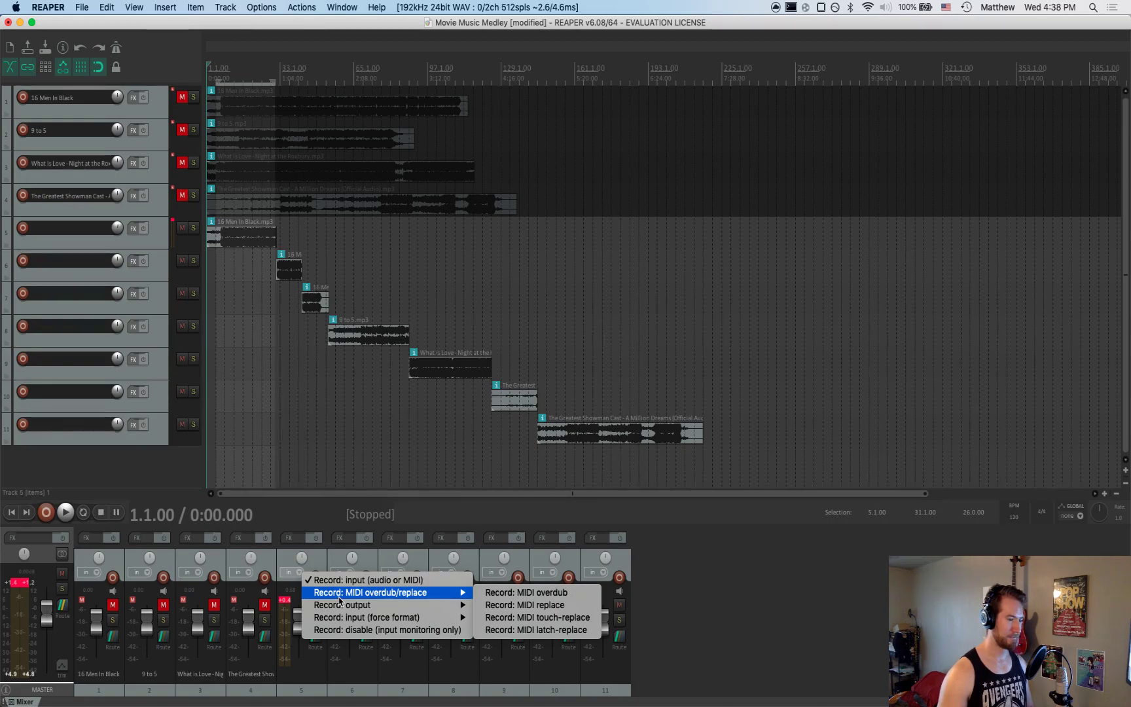
mouse_move(351, 611)
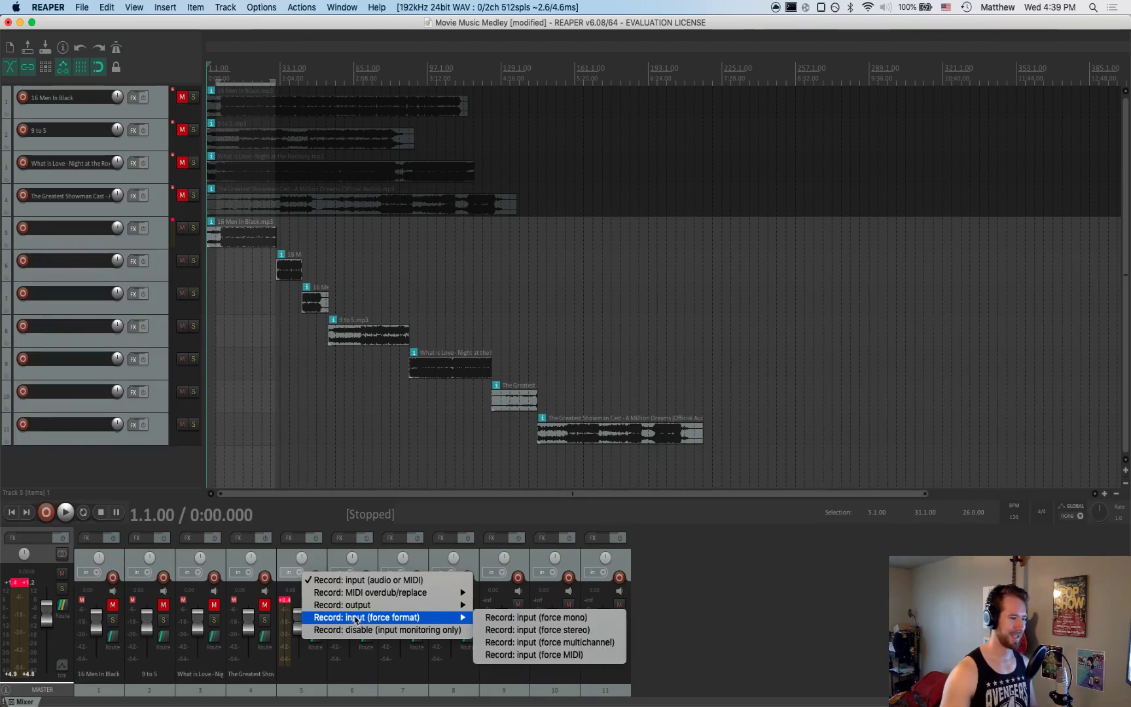
left_click(363, 631)
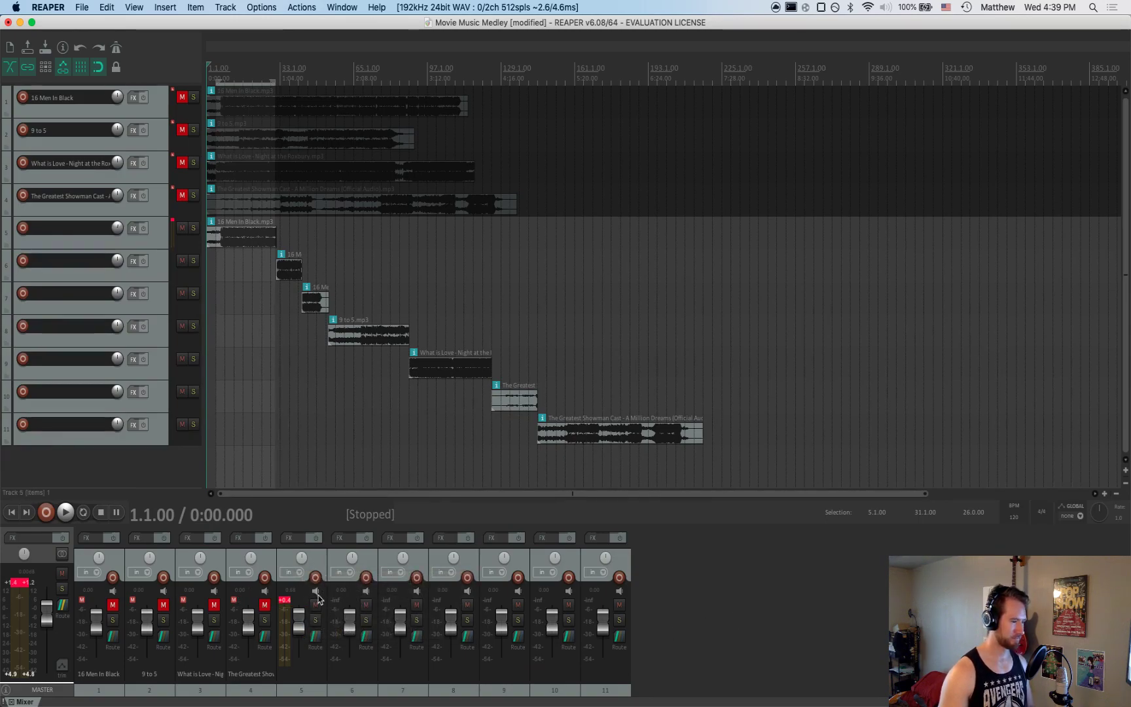
Turn off record monitoring for track 5 in the mixer and save the project
left_click(316, 591)
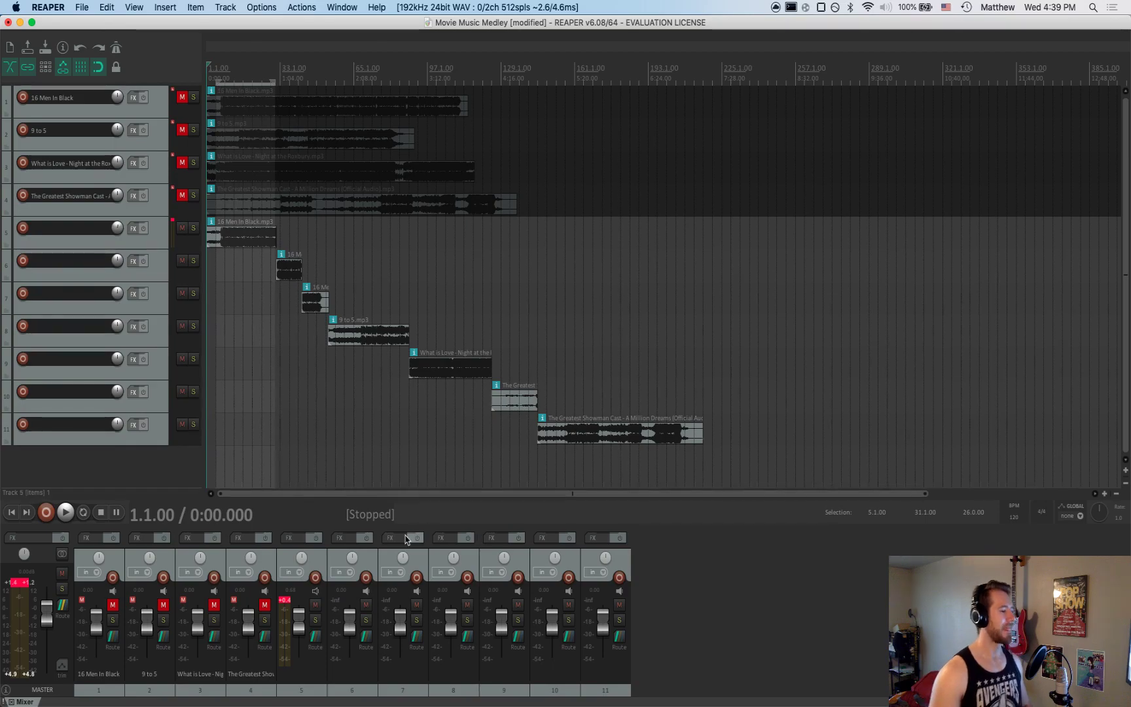
key("super+s")
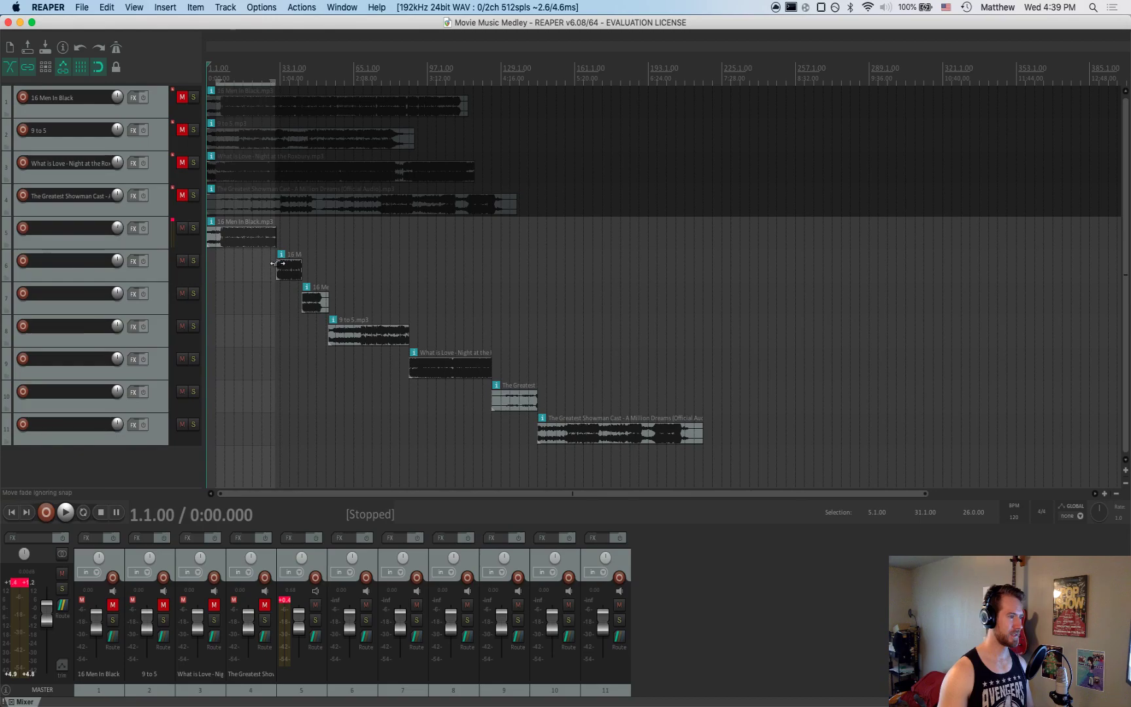
Collapse the time selection on the timeline to zero length at 31.1.00
left_click(270, 263)
left_click_drag(216, 78, 270, 80)
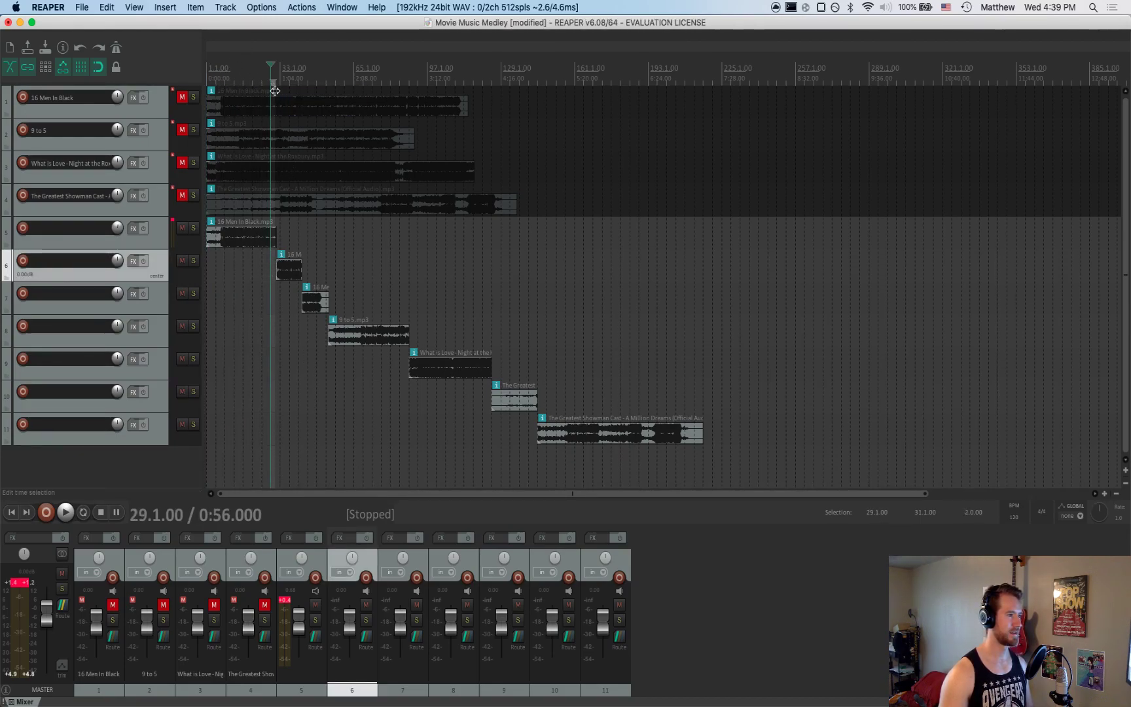
left_click(273, 80)
left_click_drag(272, 79, 274, 79)
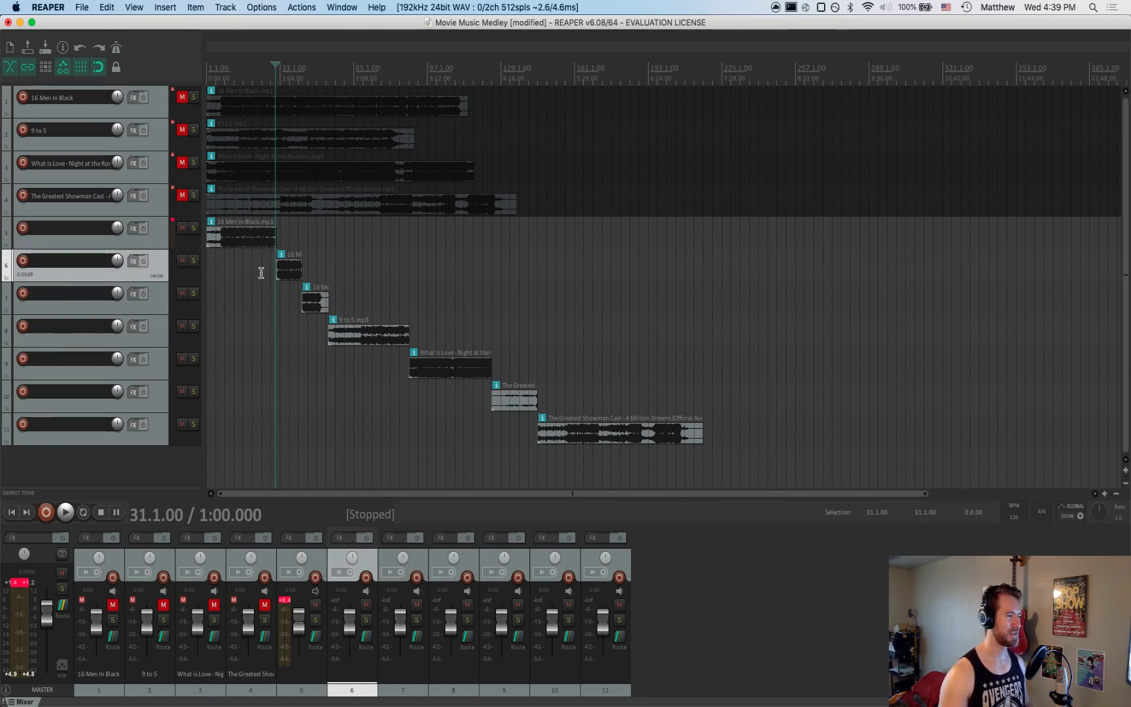
Play the medley from 28.3.00 to hear the transition between the clips on tracks 5 and 6, and stop playback
scroll(277, 277, "up", 5)
scroll(354, 280, "up", 4)
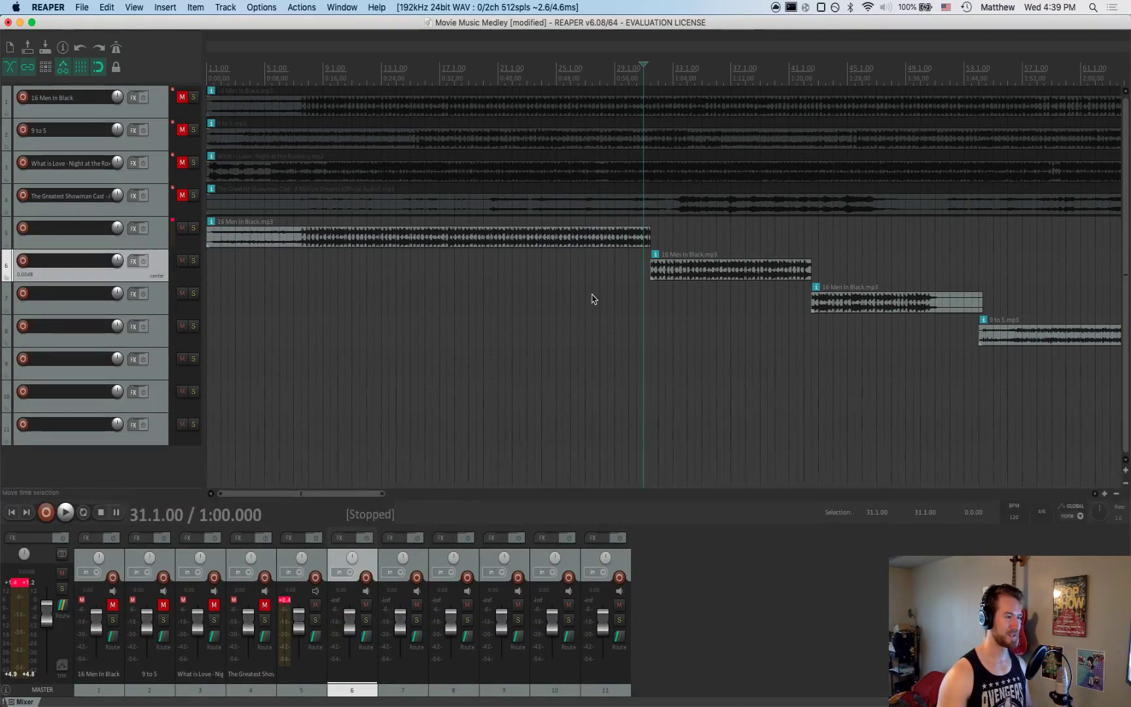
scroll(634, 328, "right", 4)
scroll(481, 316, "left", 1)
scroll(507, 328, "right", 3)
scroll(508, 328, "left", 3)
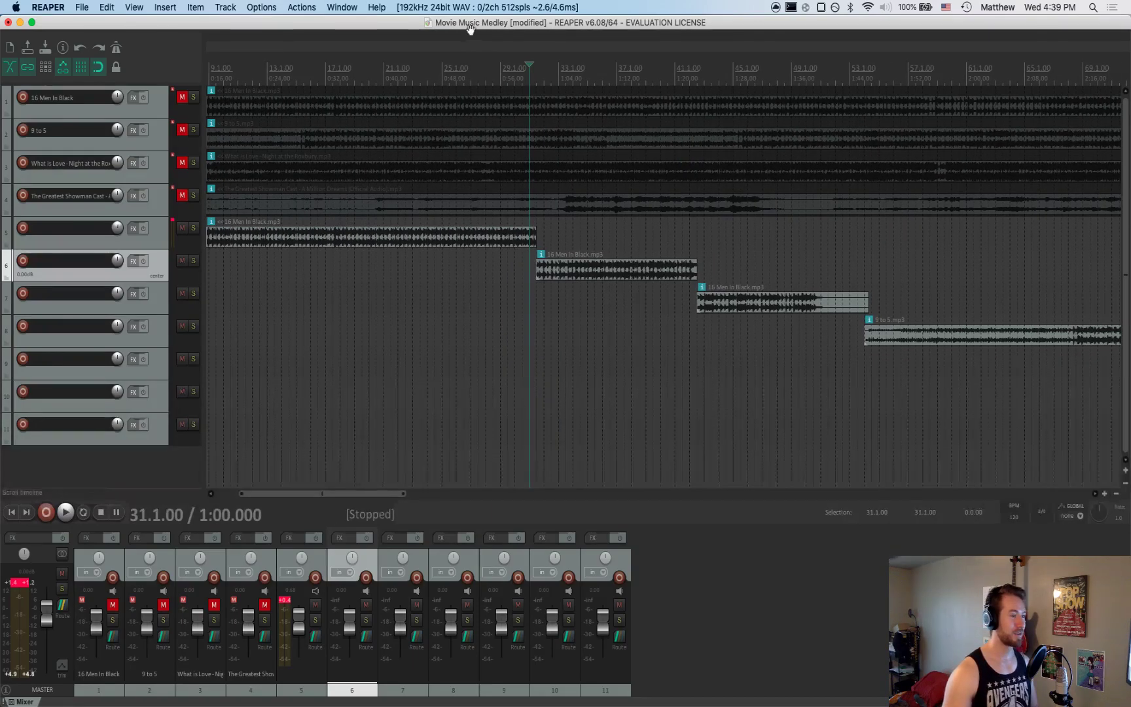
left_click(493, 276)
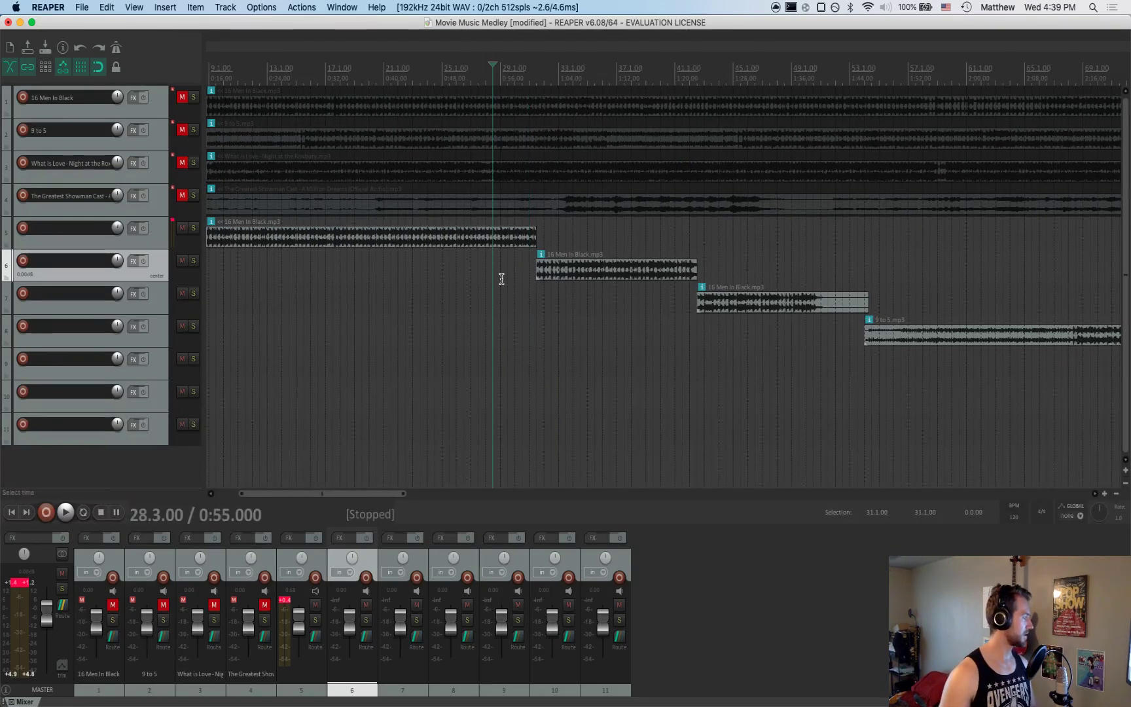
key("space")
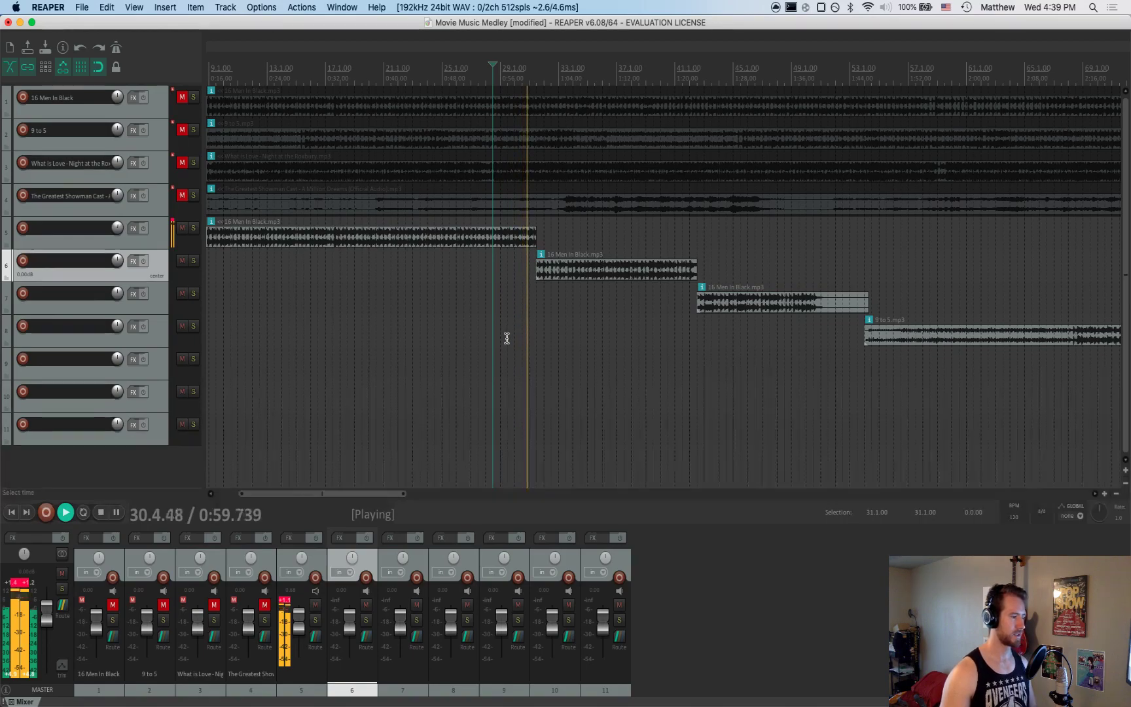
key("space")
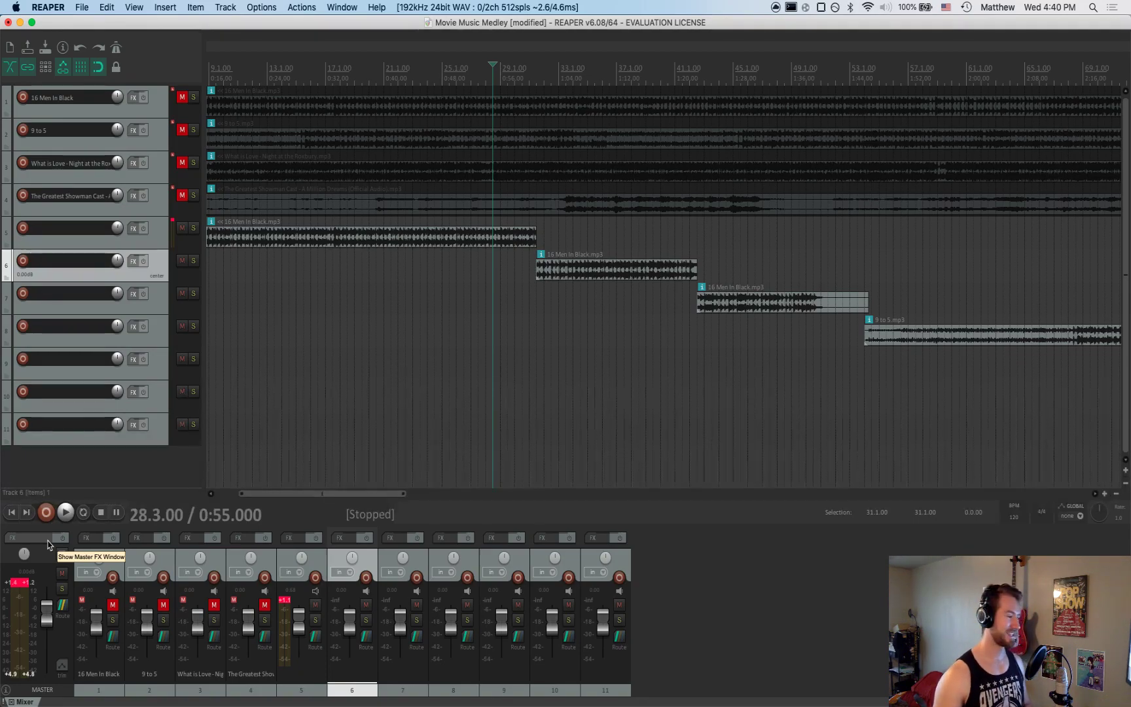
Open the effects of the master track and filter the list of available effects by "compressor"
left_click(45, 586)
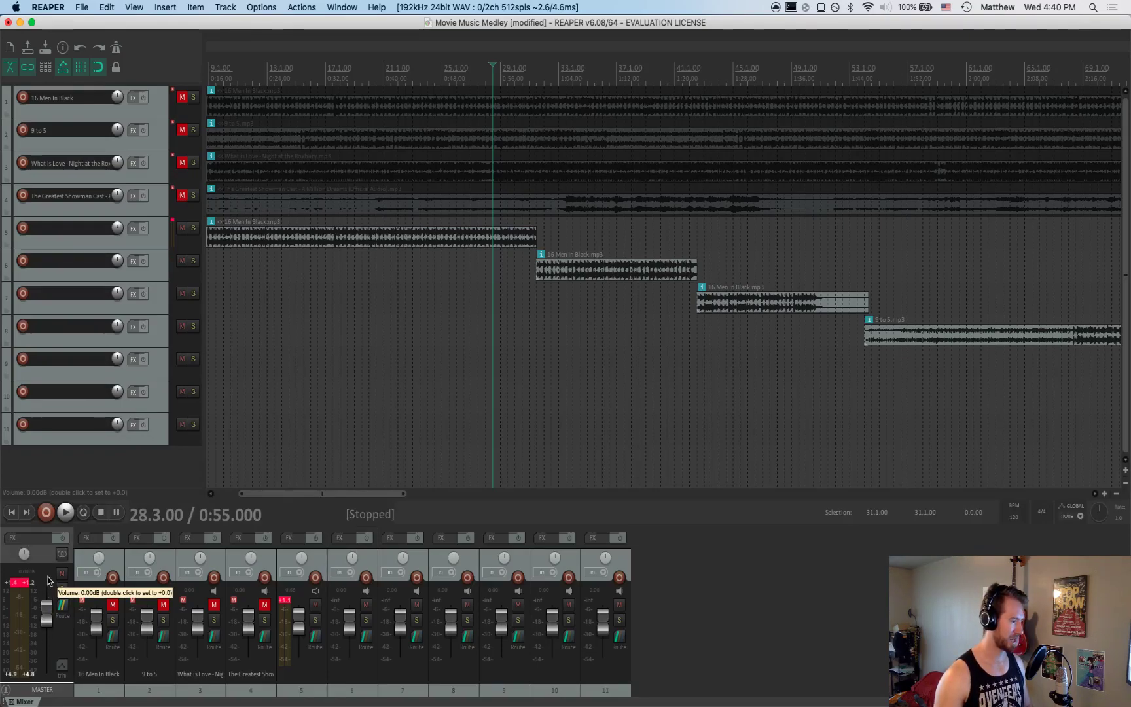
left_click(29, 542)
left_click_drag(190, 123, 208, 135)
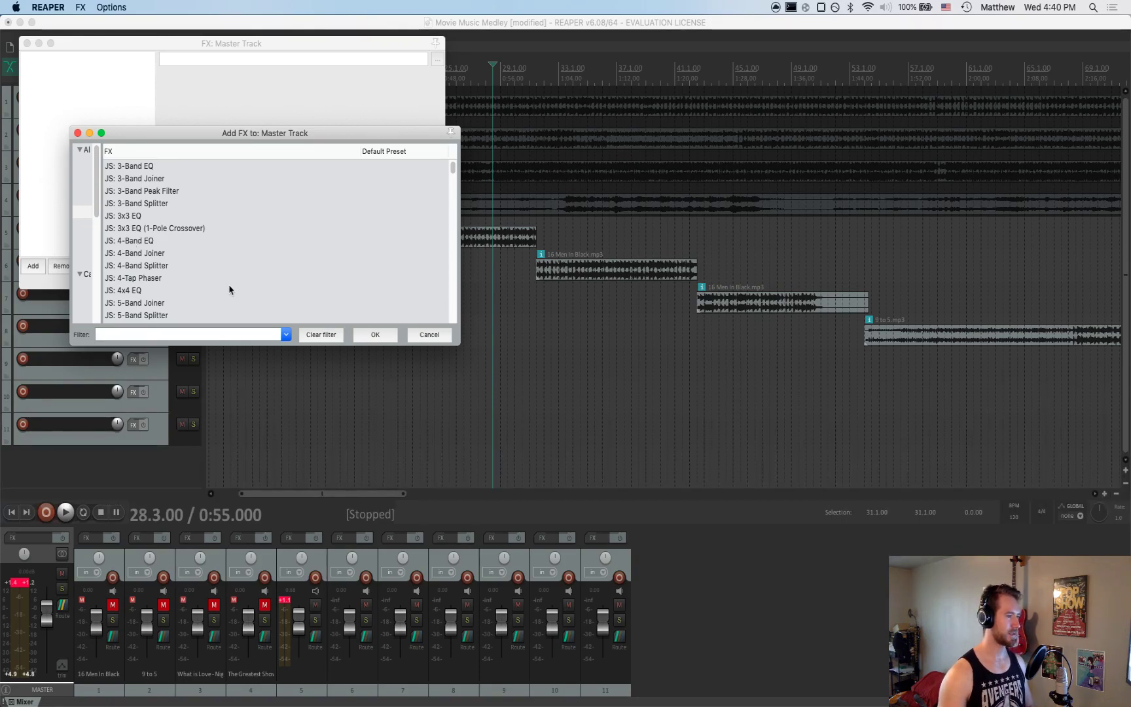
left_click(286, 335)
left_click(286, 334)
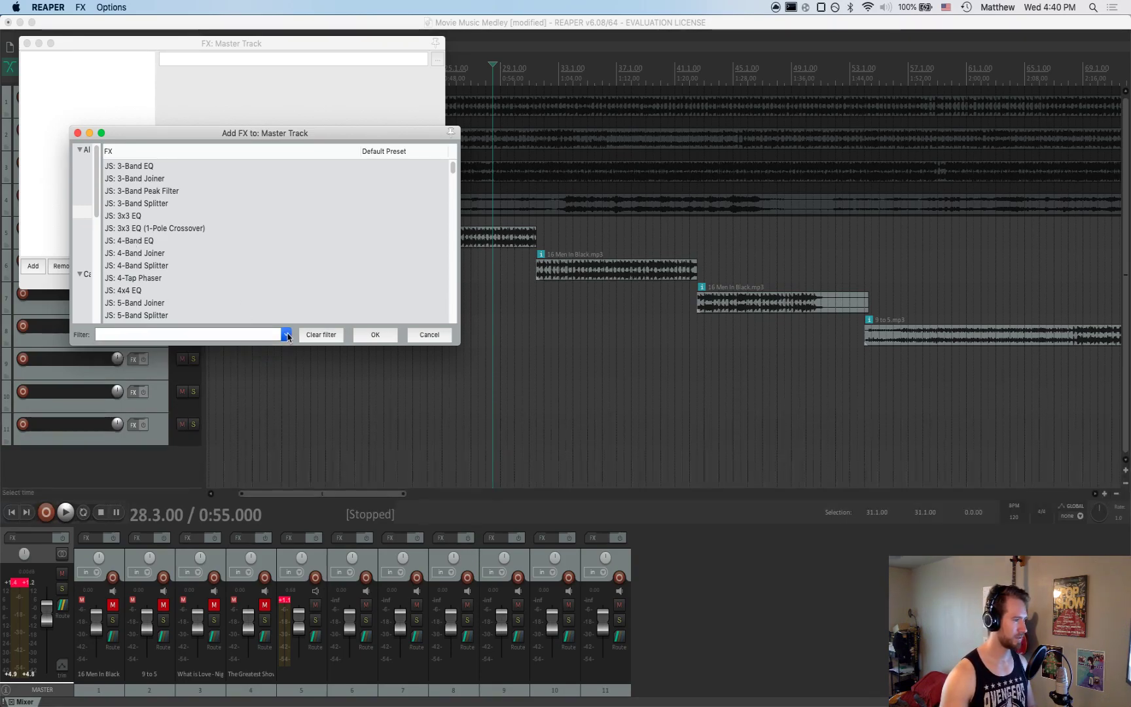
type("compressor")
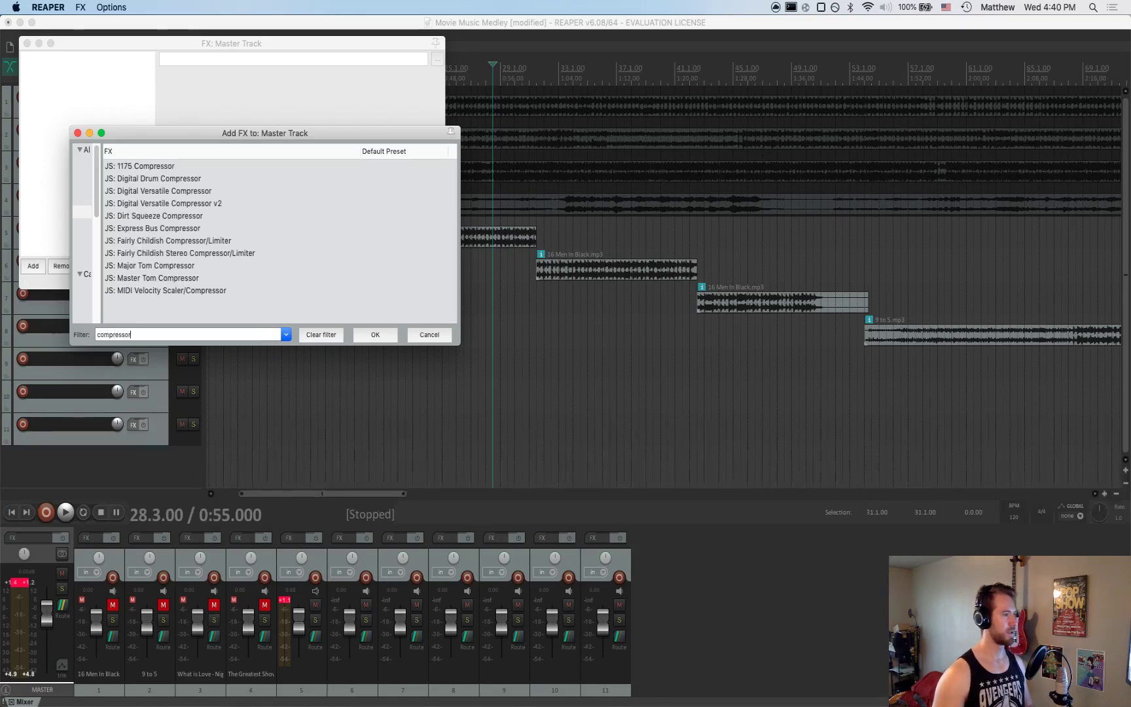
Add the JS: Express Bus Compressor to the master track and move its effect window clear of the screen edge
key("Down")
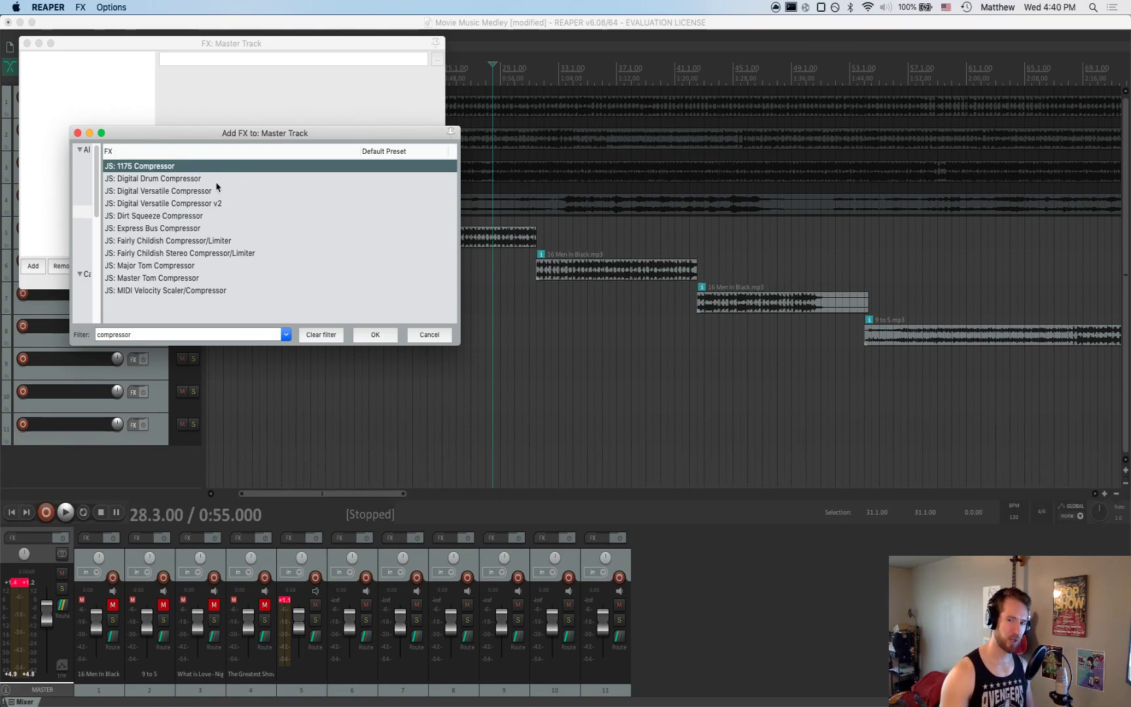
left_click(215, 228)
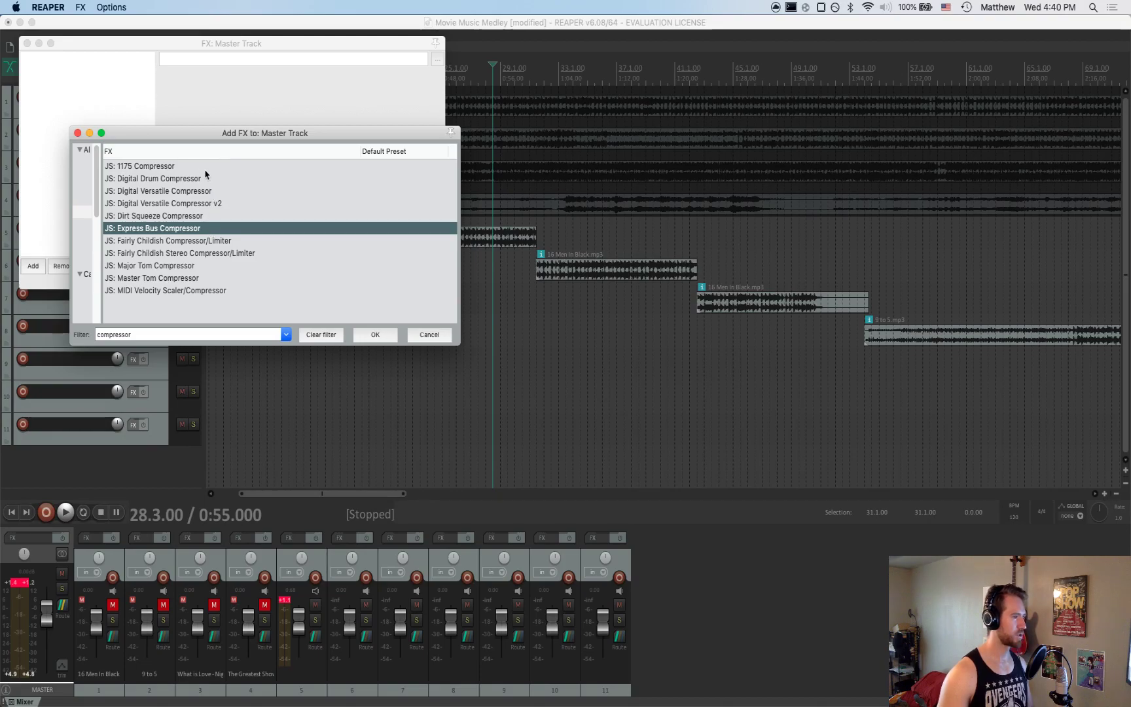
double_click(205, 232)
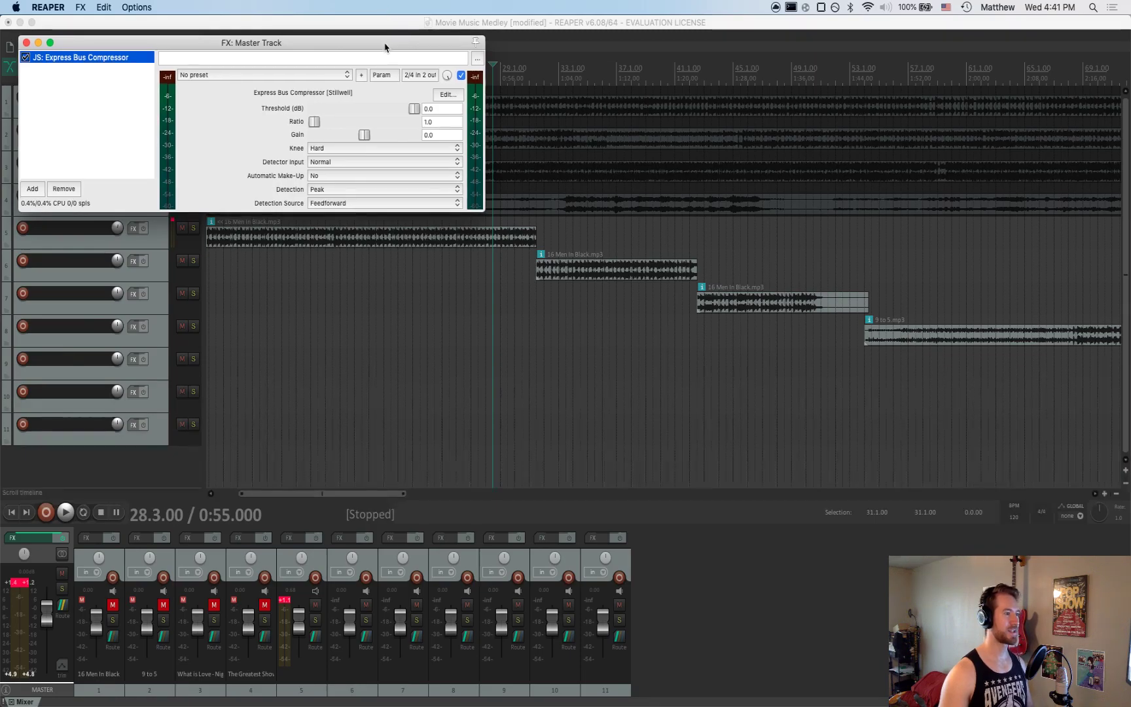
left_click_drag(389, 45, 445, 86)
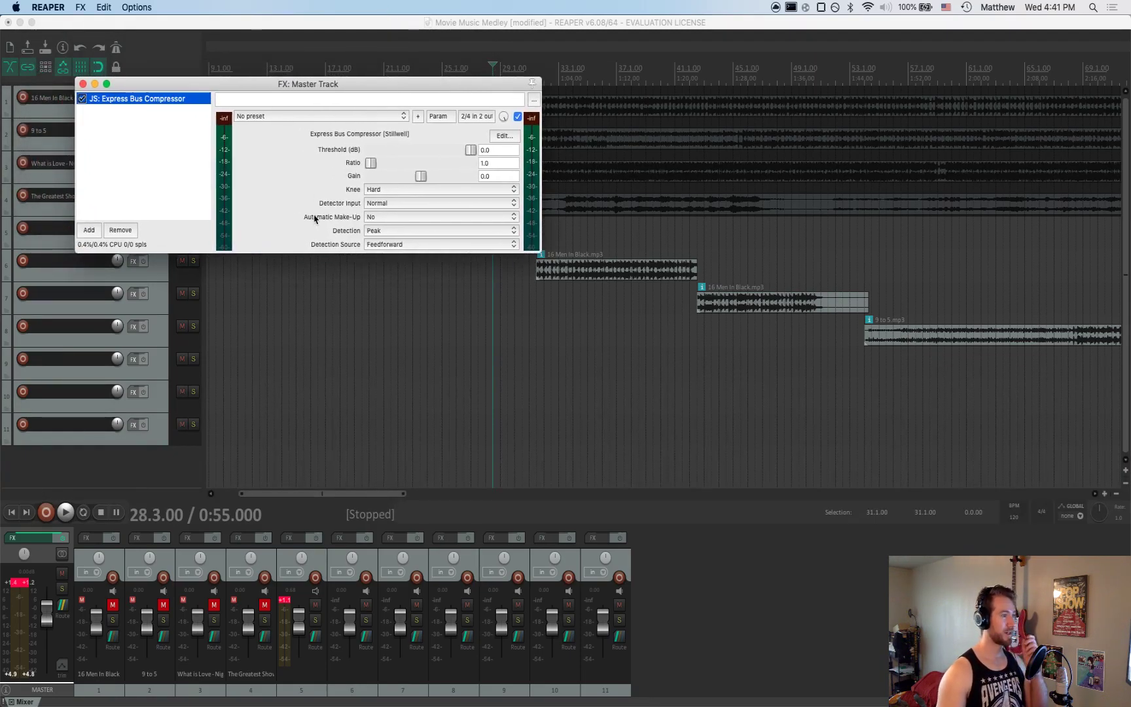
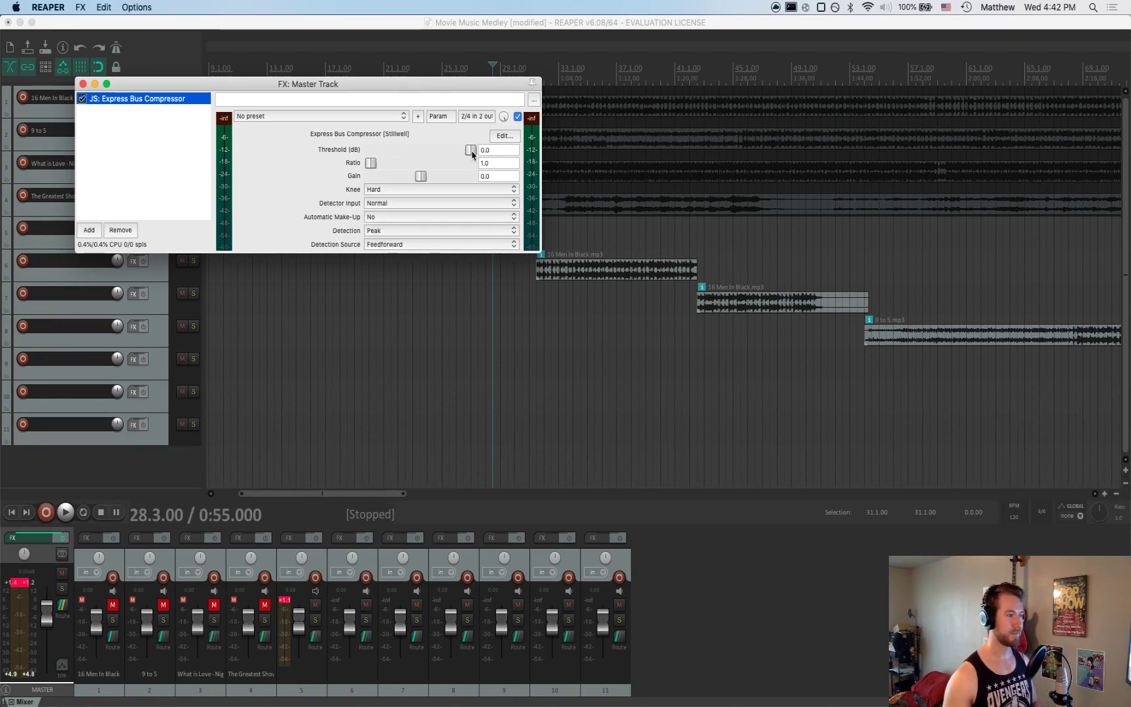
Set the Express Bus Compressor's threshold to -1.1 dB, its ratio to 2.0 and its knee to Soft
mouse_move(472, 152)
left_mouse_down()
mouse_move(459, 152)
mouse_move(469, 153)
left_mouse_up()
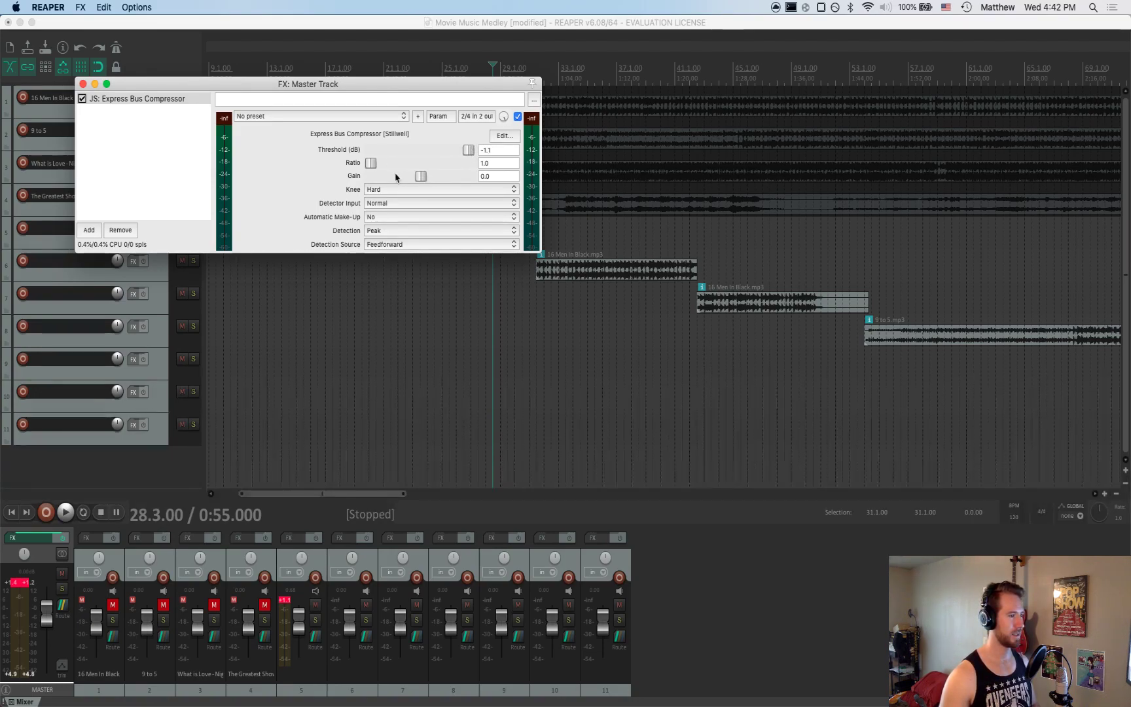
left_click_drag(370, 163, 374, 165)
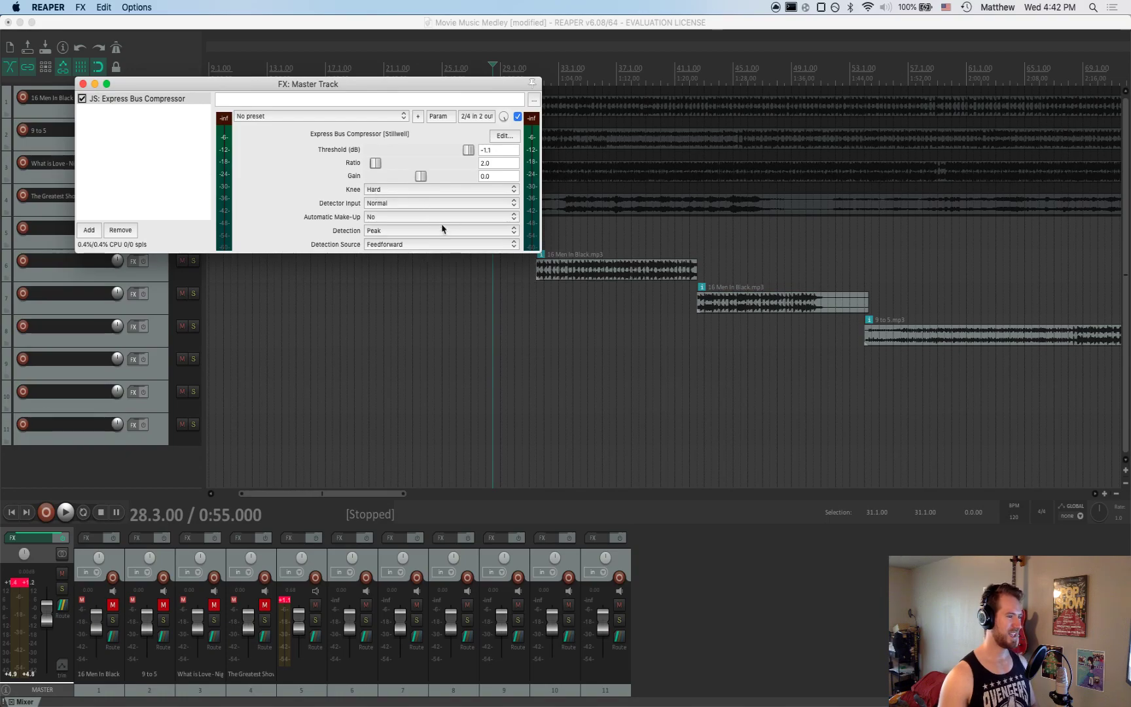
left_click(468, 190)
left_click(467, 200)
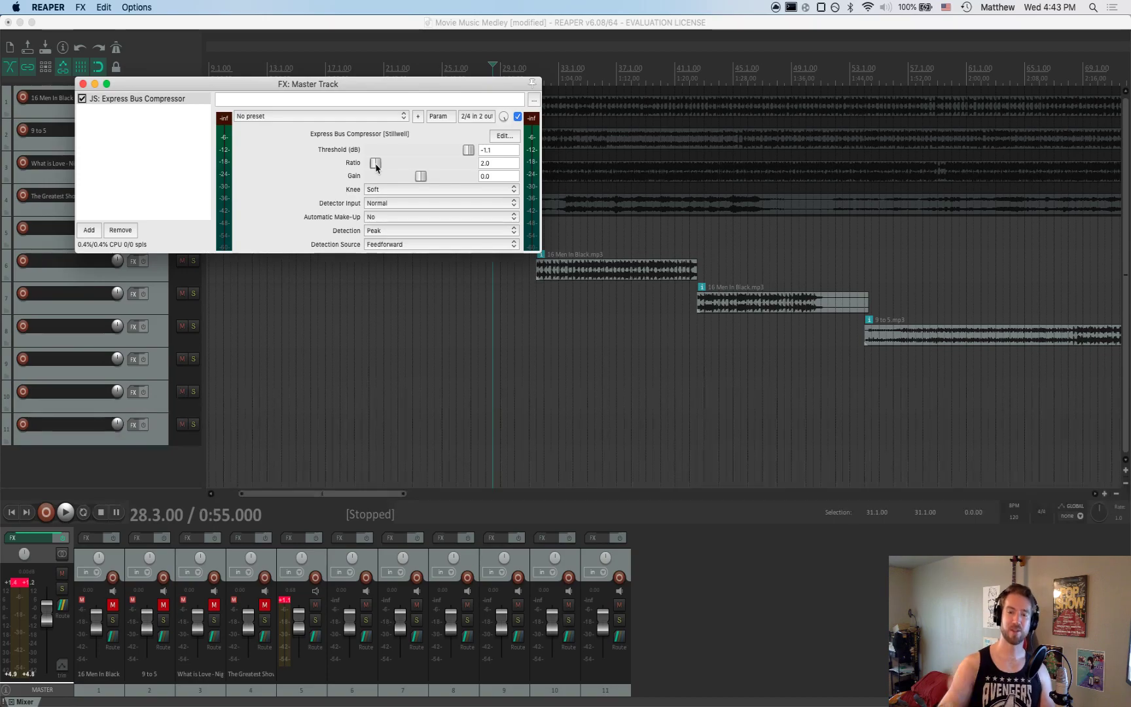
Try the compressor with a ratio of 20.0 and a Hard knee, returning the ratio to 2.0 and the knee to Soft
left_click_drag(375, 165, 506, 168)
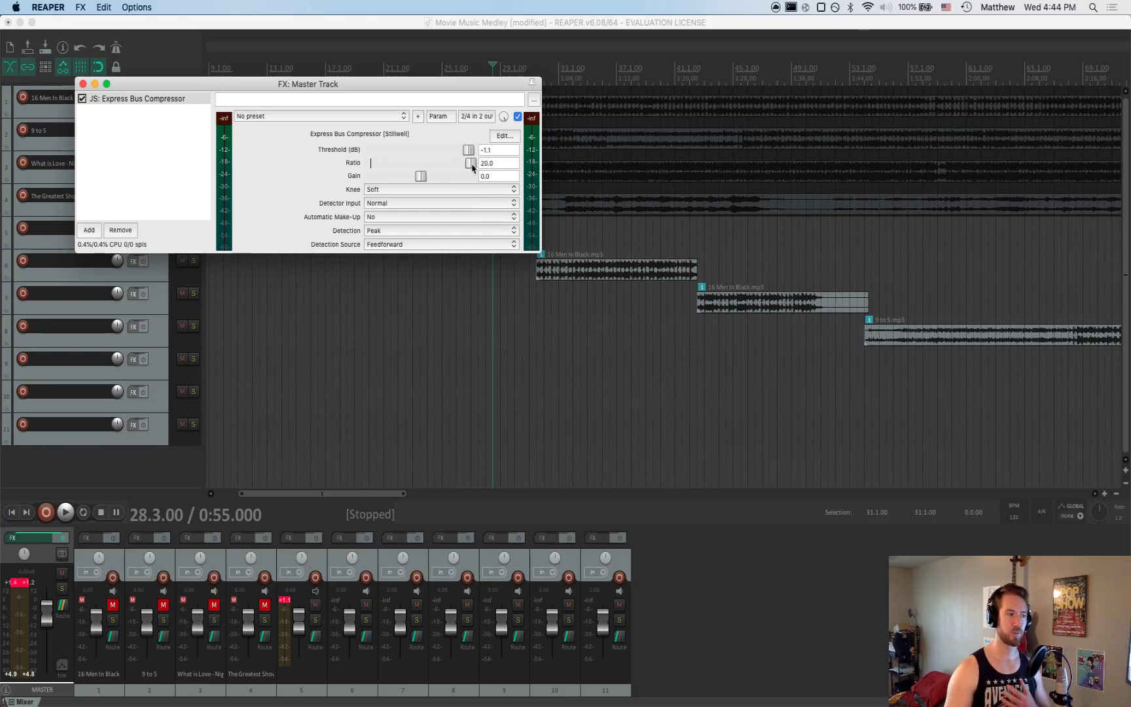
left_click_drag(471, 165, 378, 168)
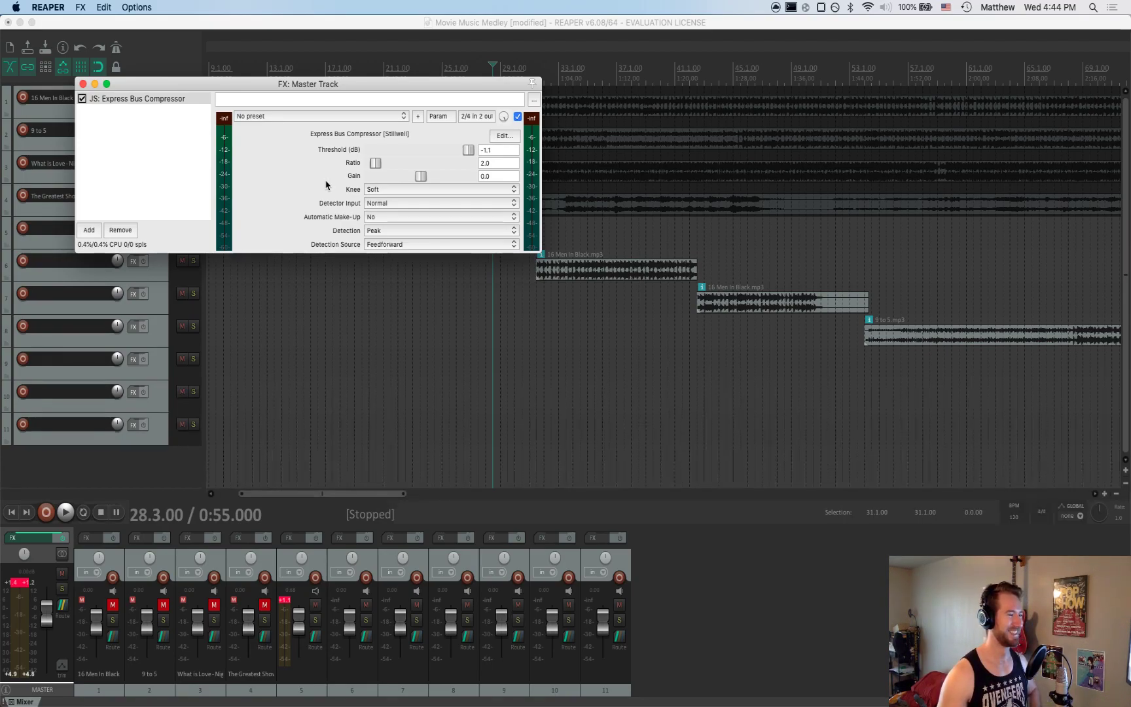
left_click(411, 191)
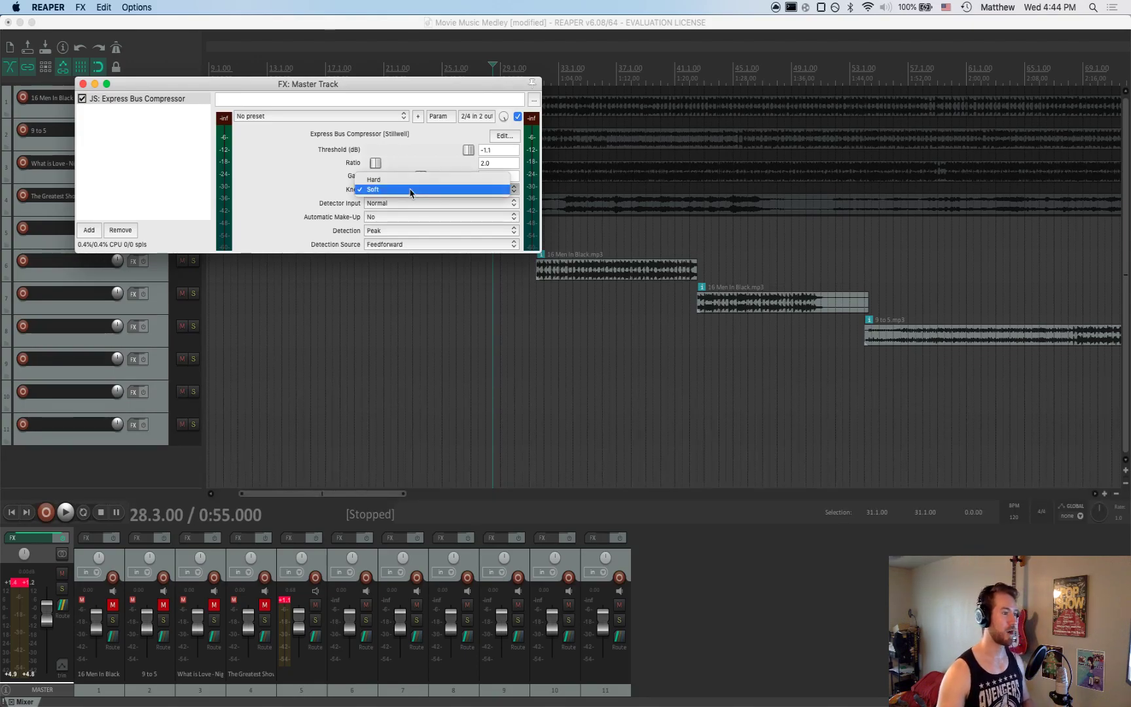
left_click(412, 180)
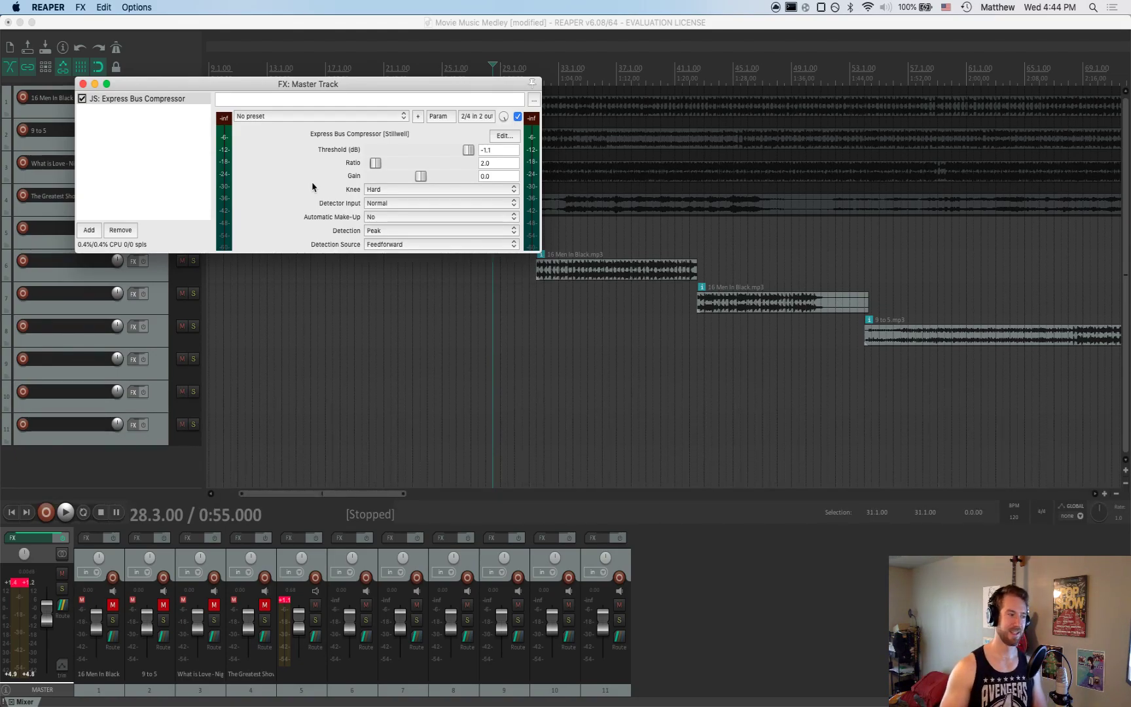
left_click(406, 190)
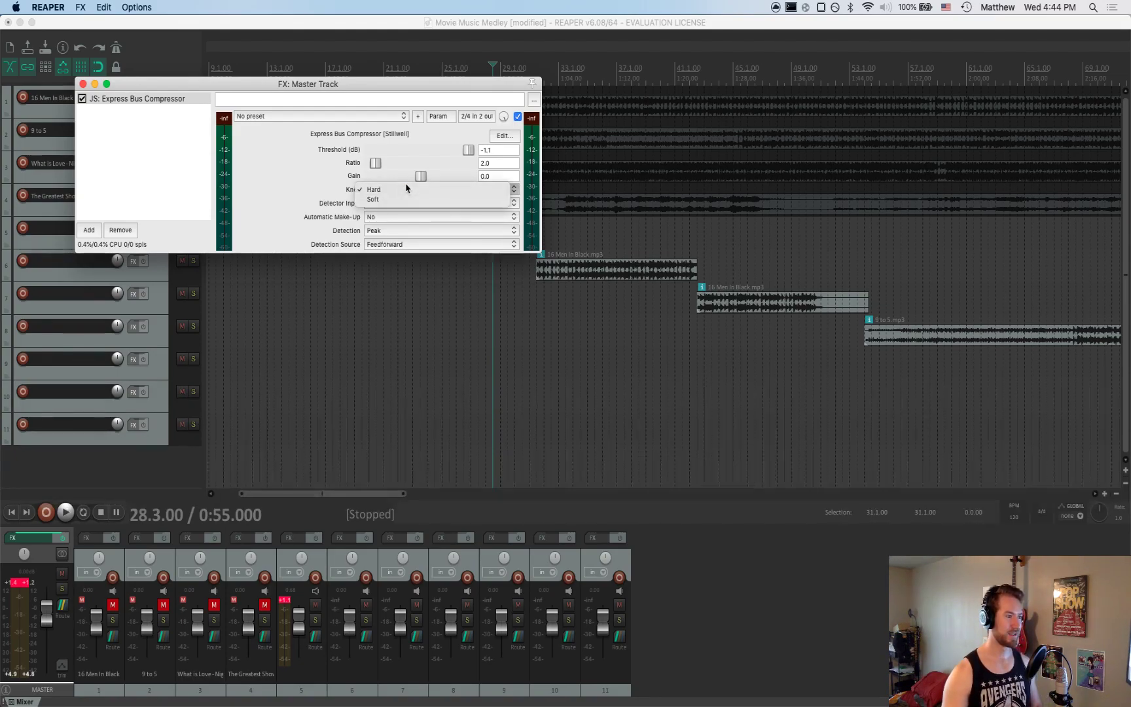
left_click(404, 203)
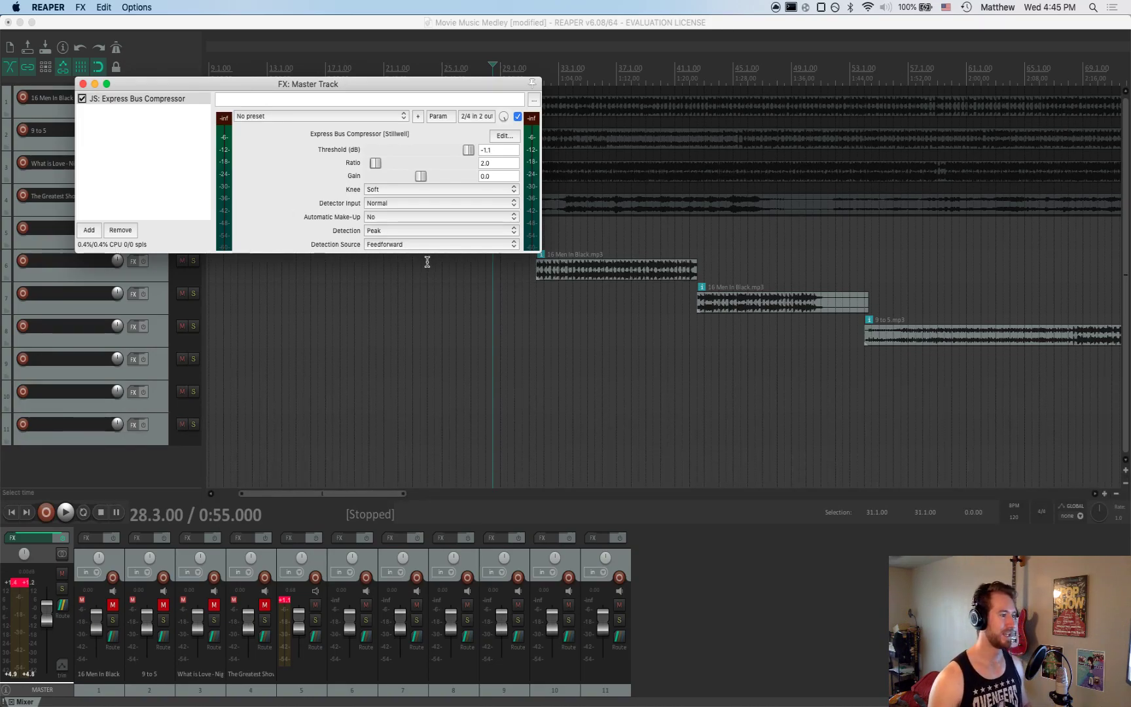
View the compressor's detector input options, keep Normal, and select the 16 Men In Black track in the mixer
left_click(390, 205)
left_click(298, 206)
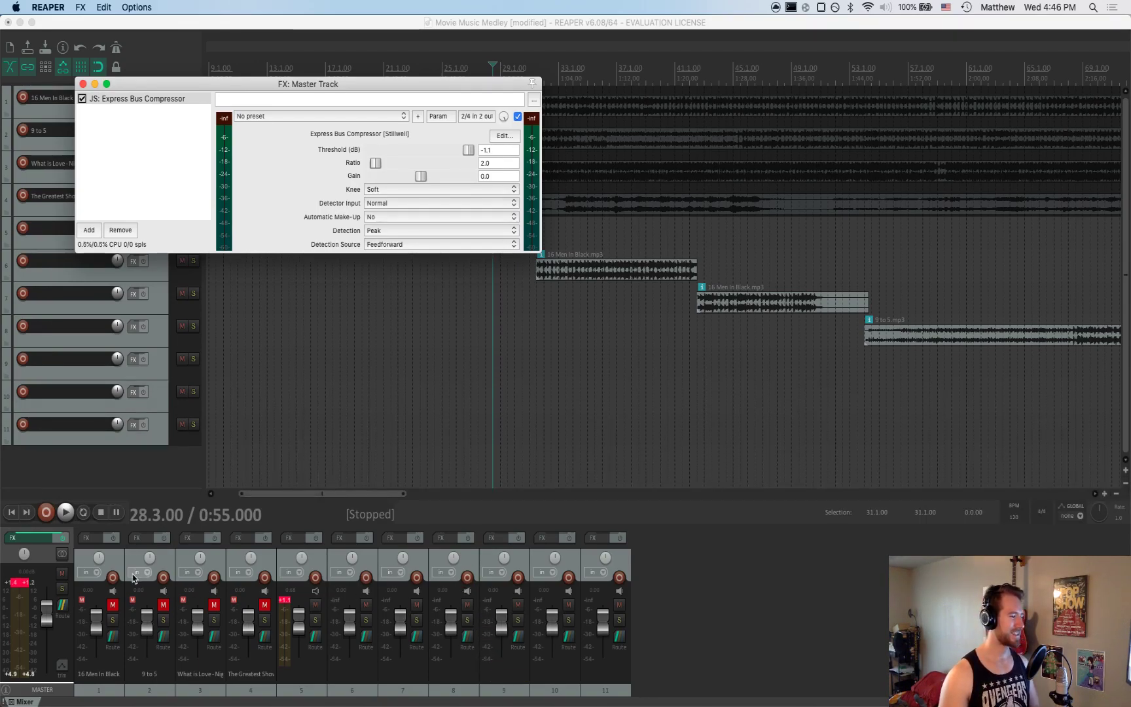
left_click(116, 562)
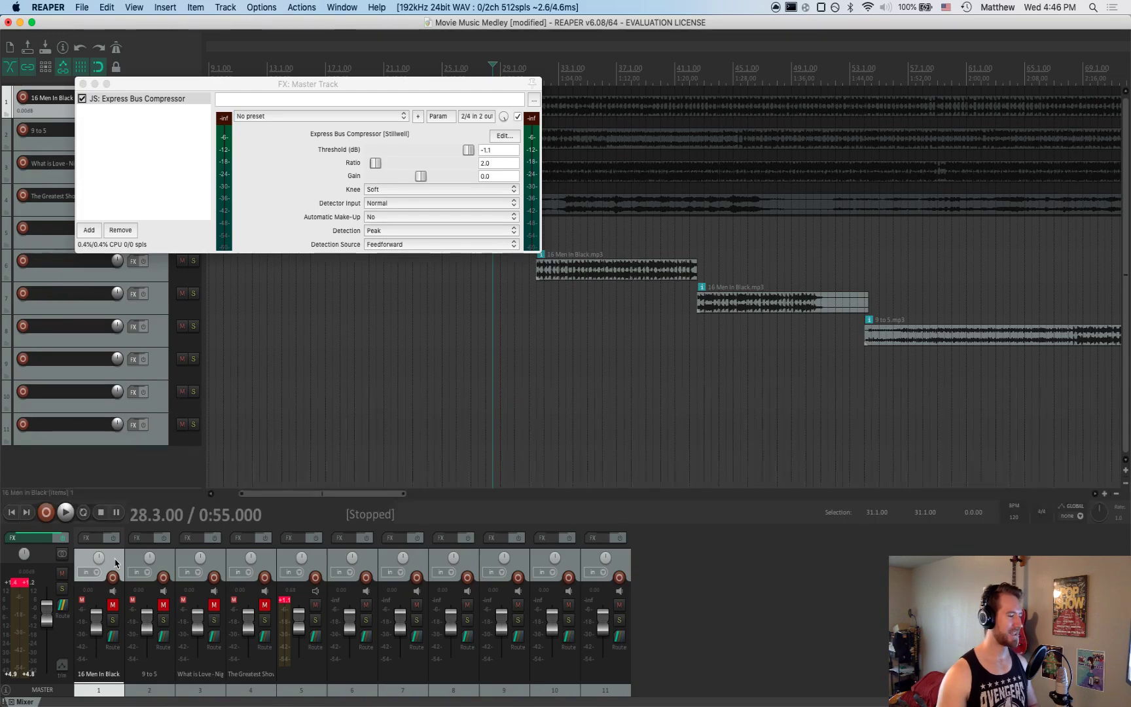
Try Sidechain as the Express Bus Compressor's detector input and return it to Normal
left_click(166, 565)
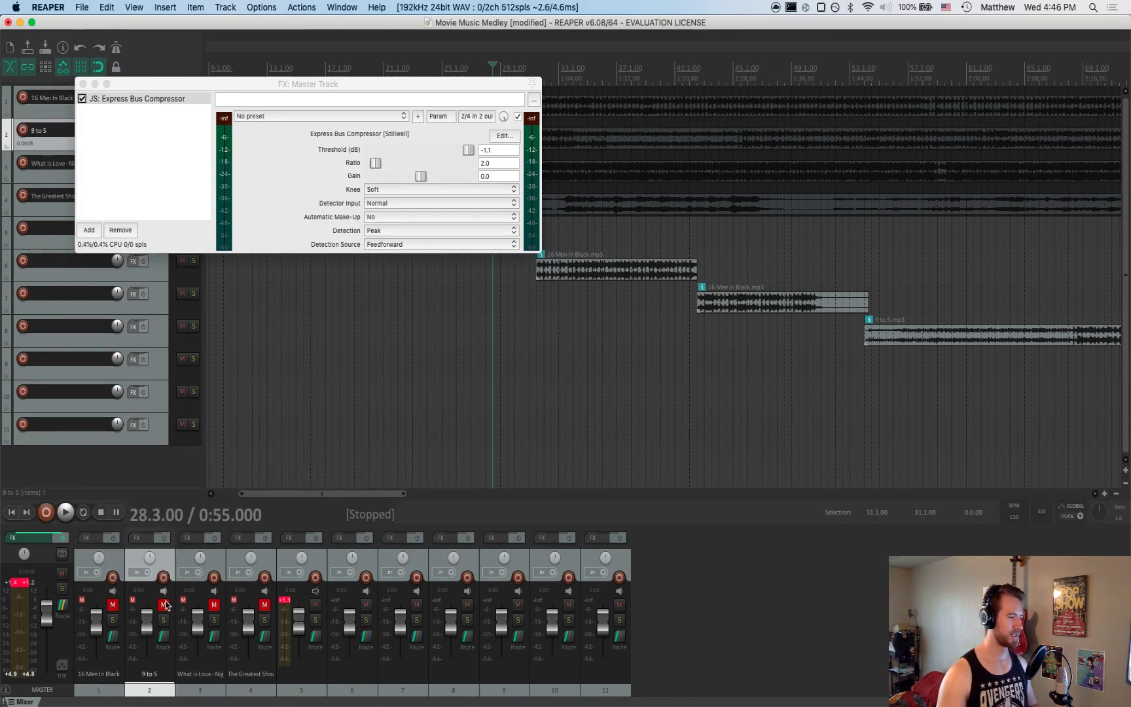
left_click(116, 562)
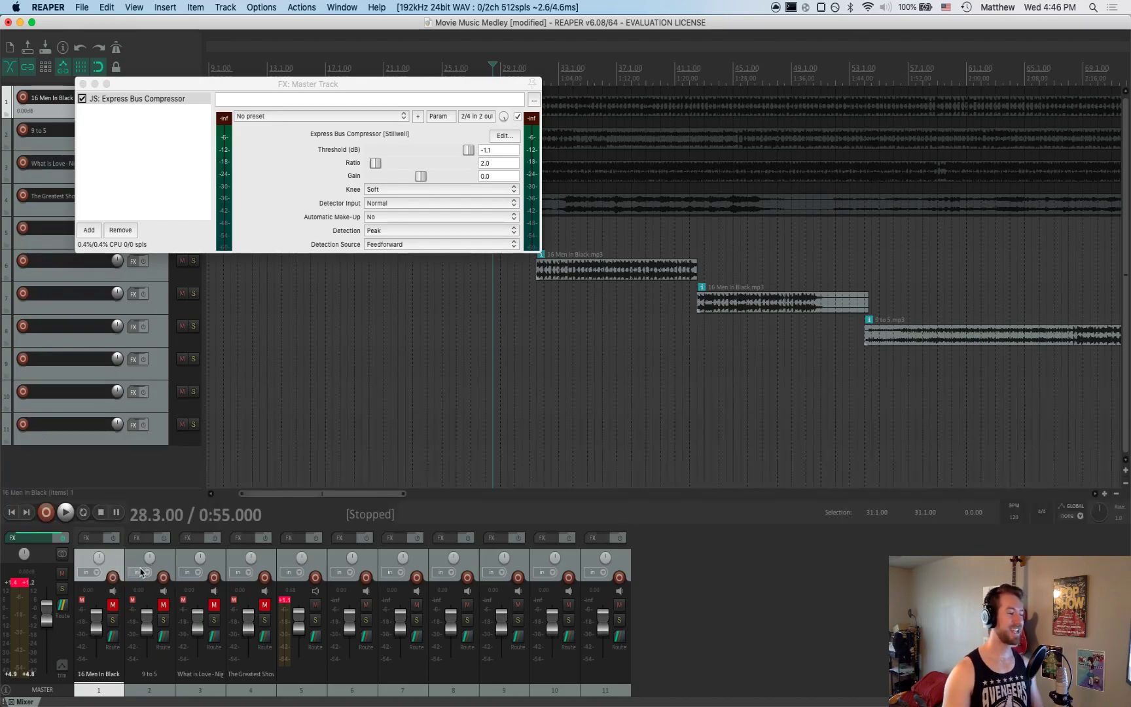
left_click(424, 204)
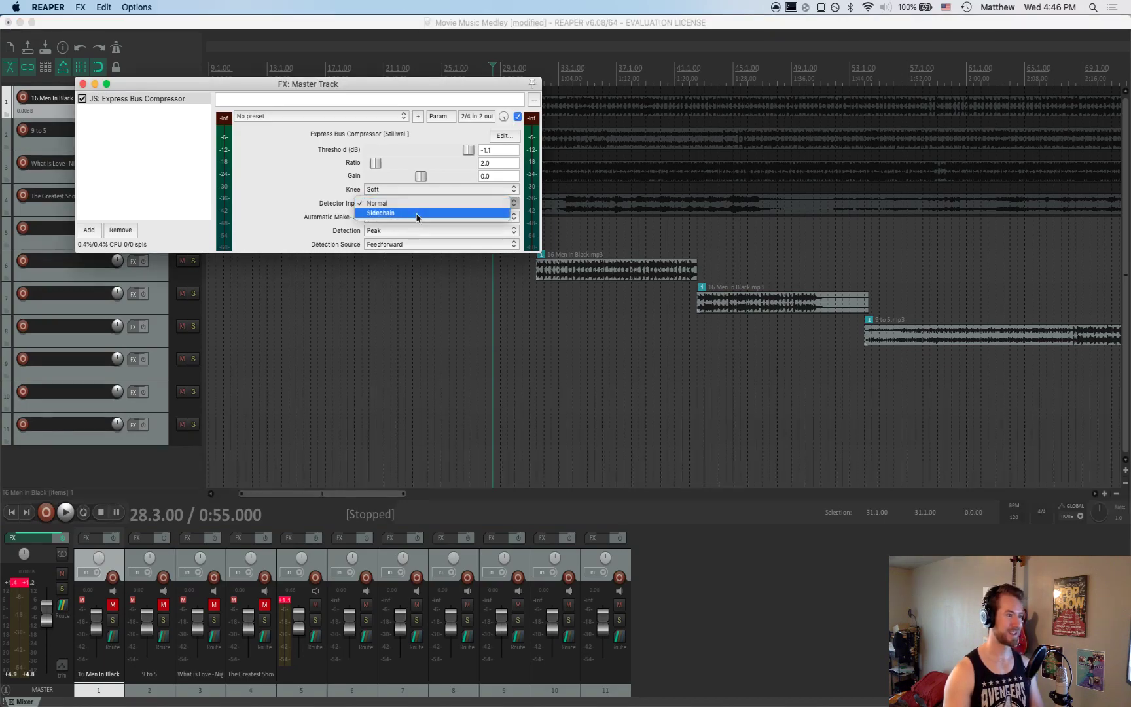
left_click(273, 192)
left_click(378, 203)
left_click(380, 213)
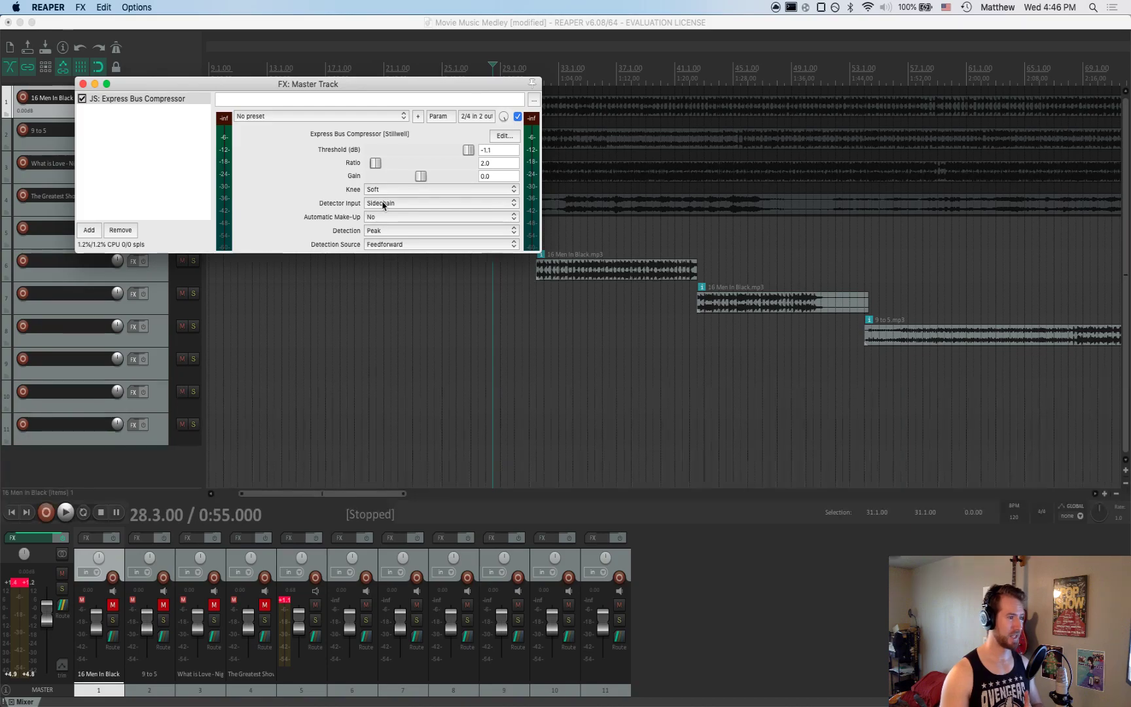
left_click(383, 203)
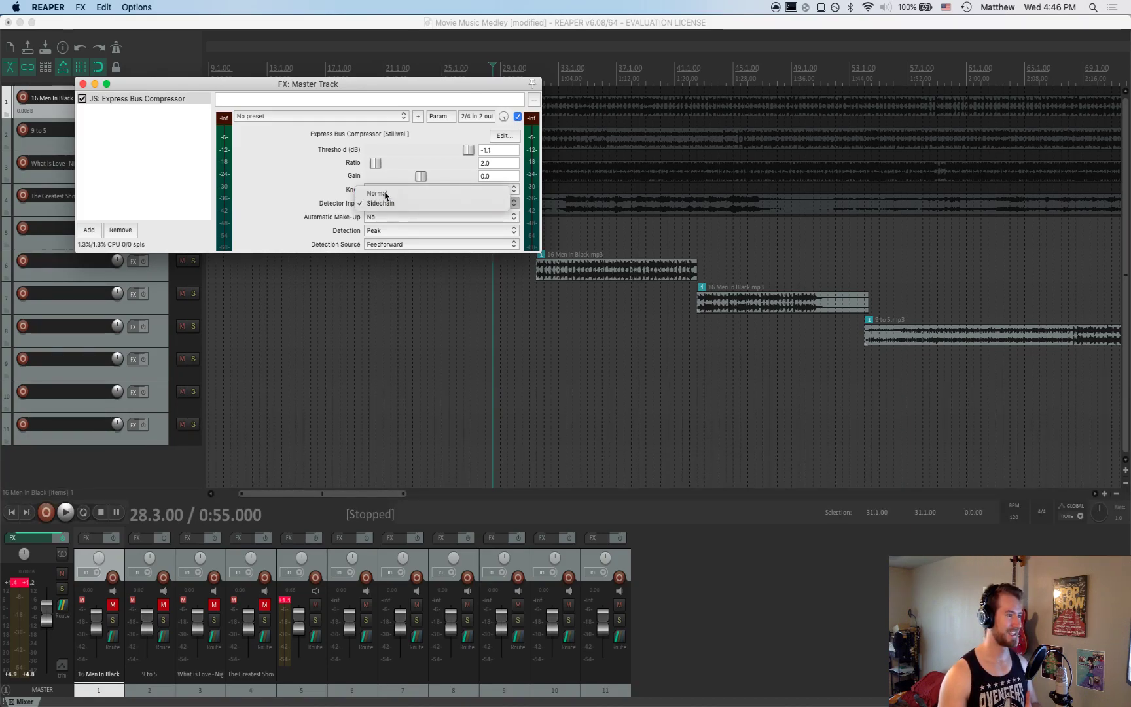
left_click(379, 193)
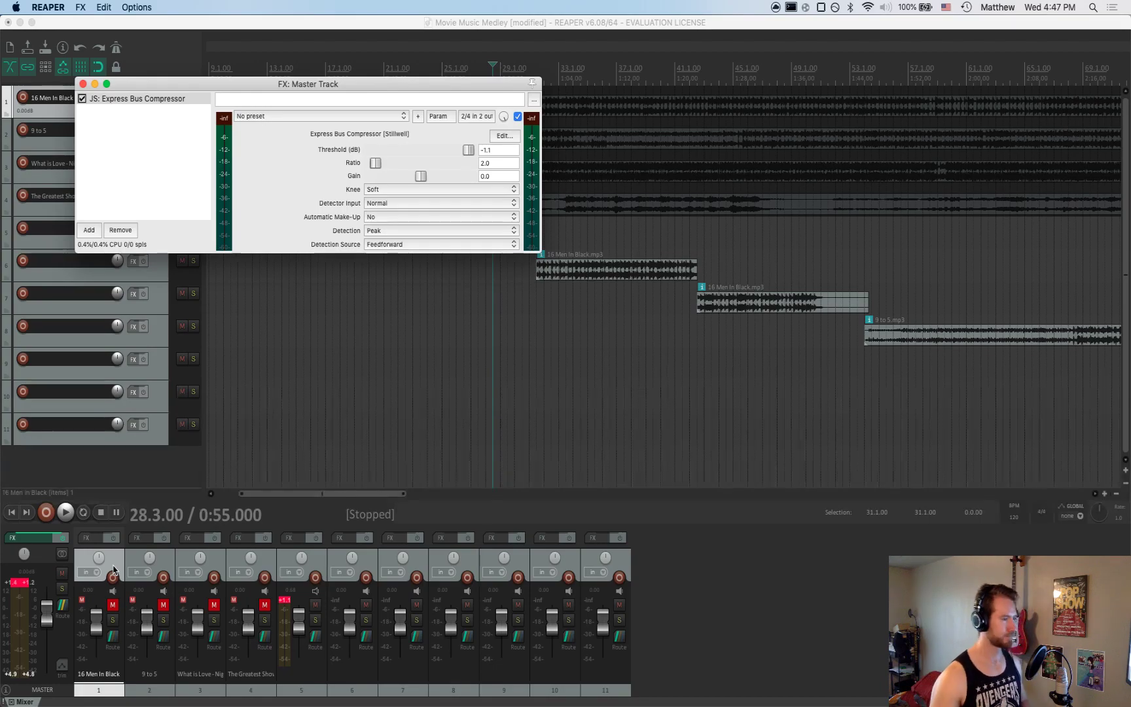
View the compressor's automatic make-up, detection and detection source options, keep No, Peak and Feedforward, and close the effect window
left_click(442, 216)
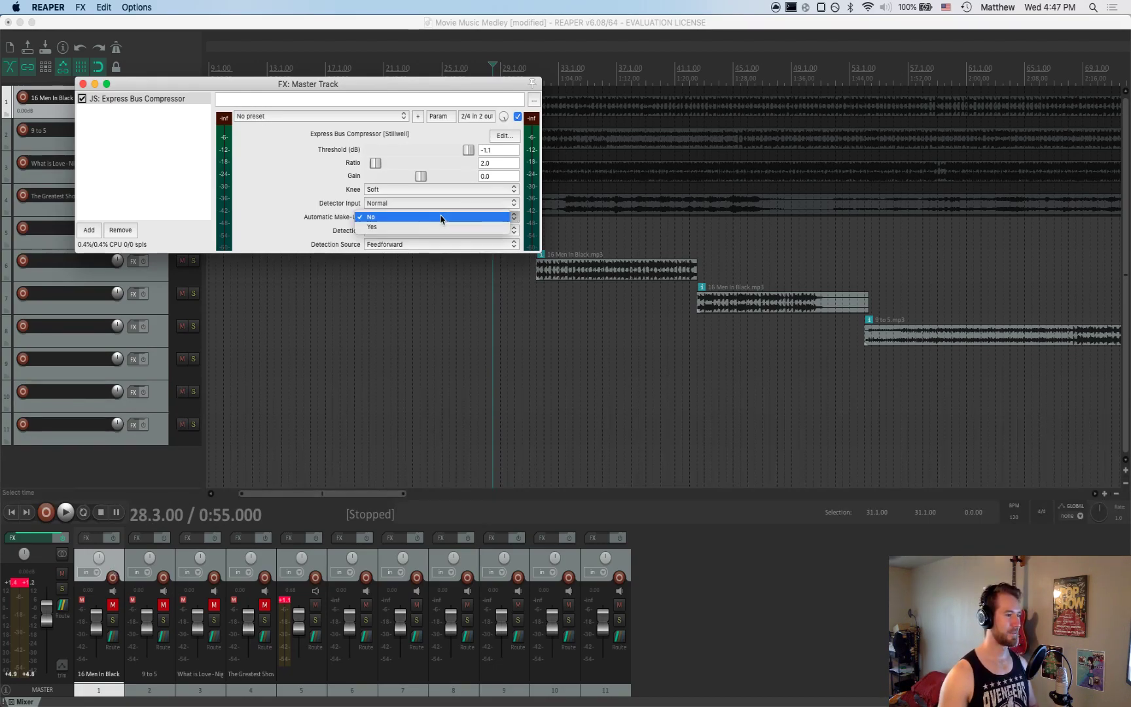
left_click(442, 218)
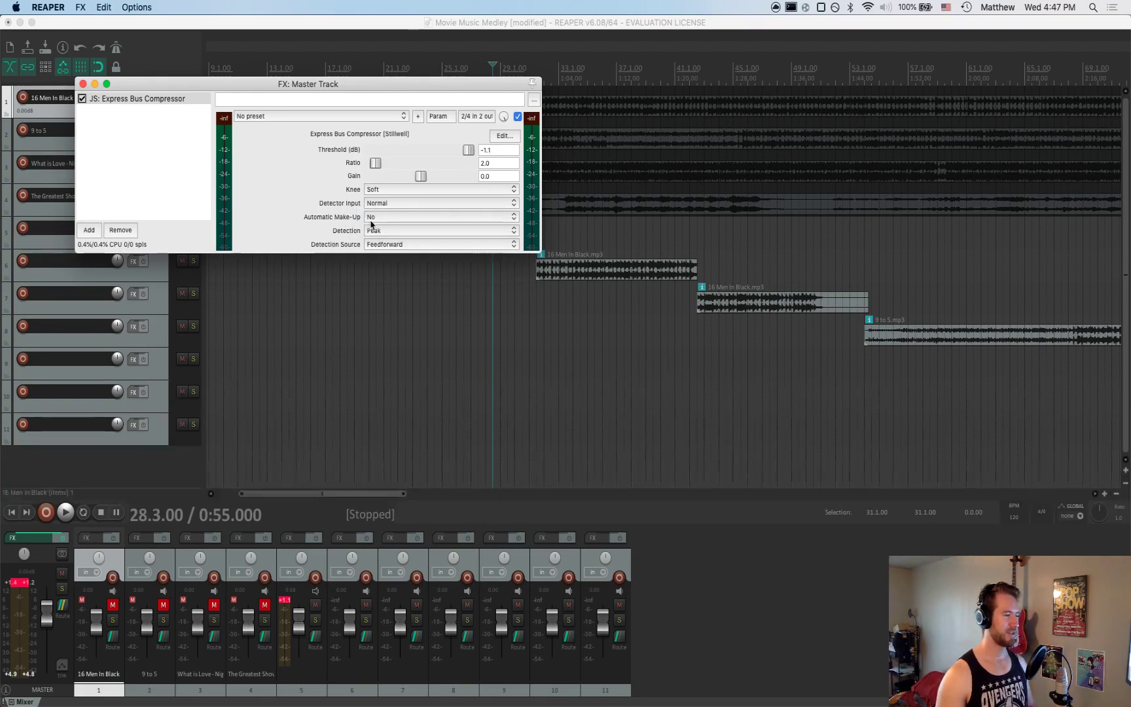
left_click(412, 231)
left_click(411, 231)
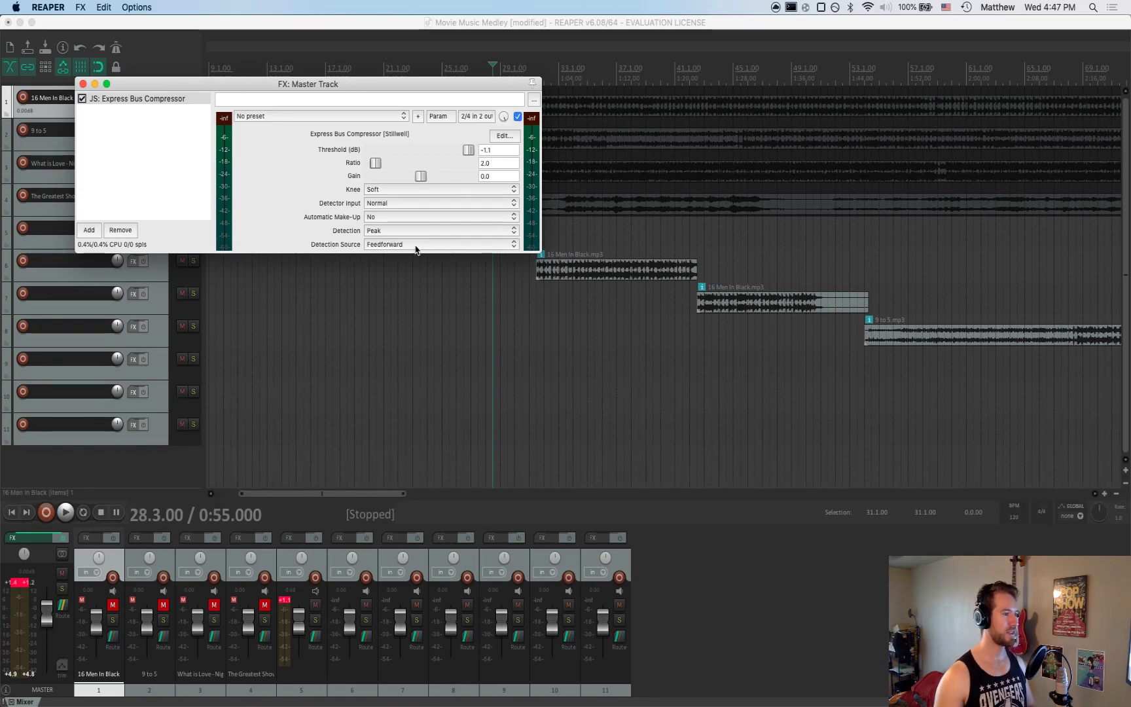
left_click(415, 245)
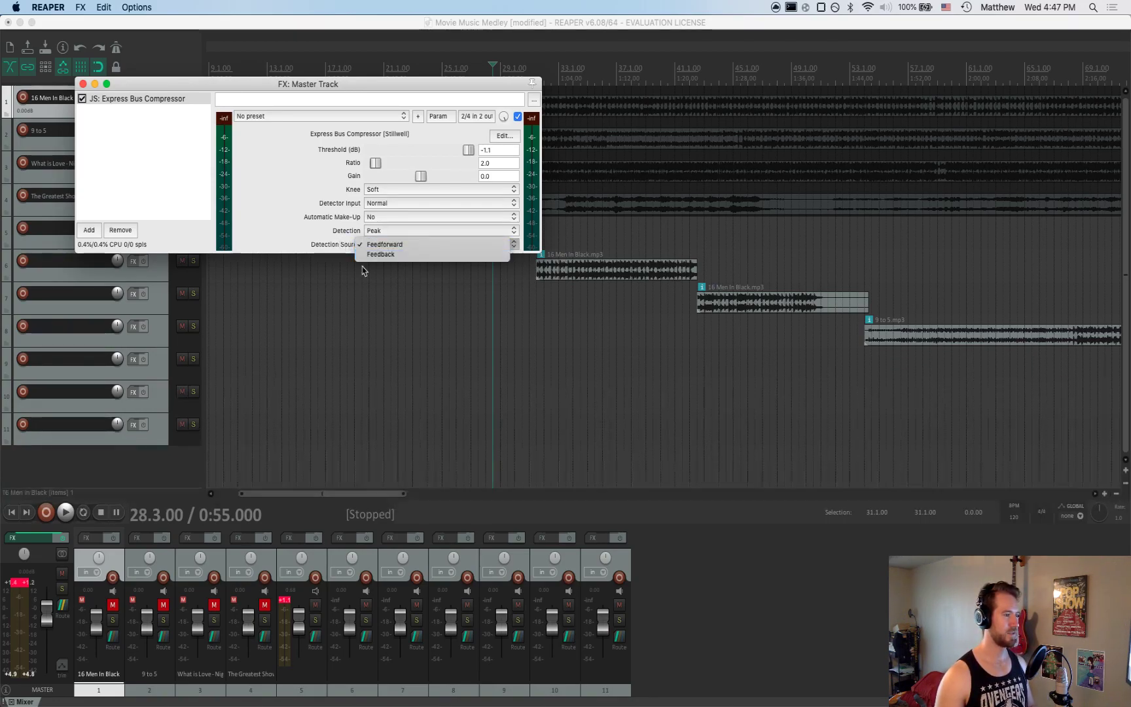
left_click(305, 233)
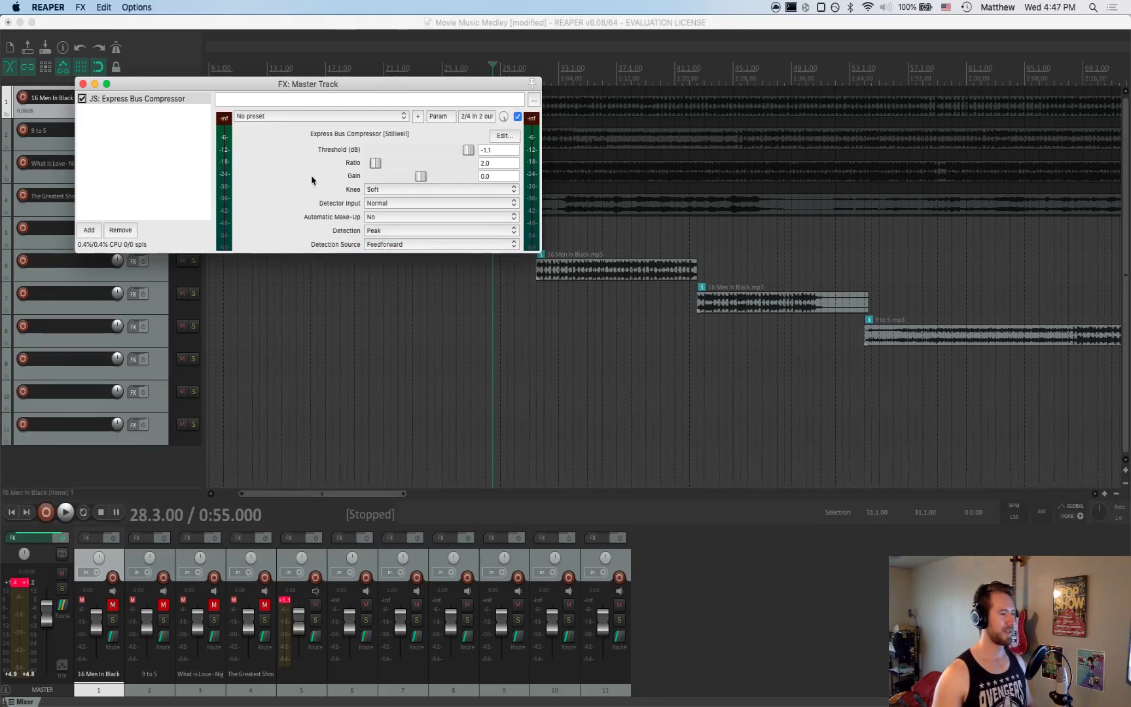
left_click(82, 84)
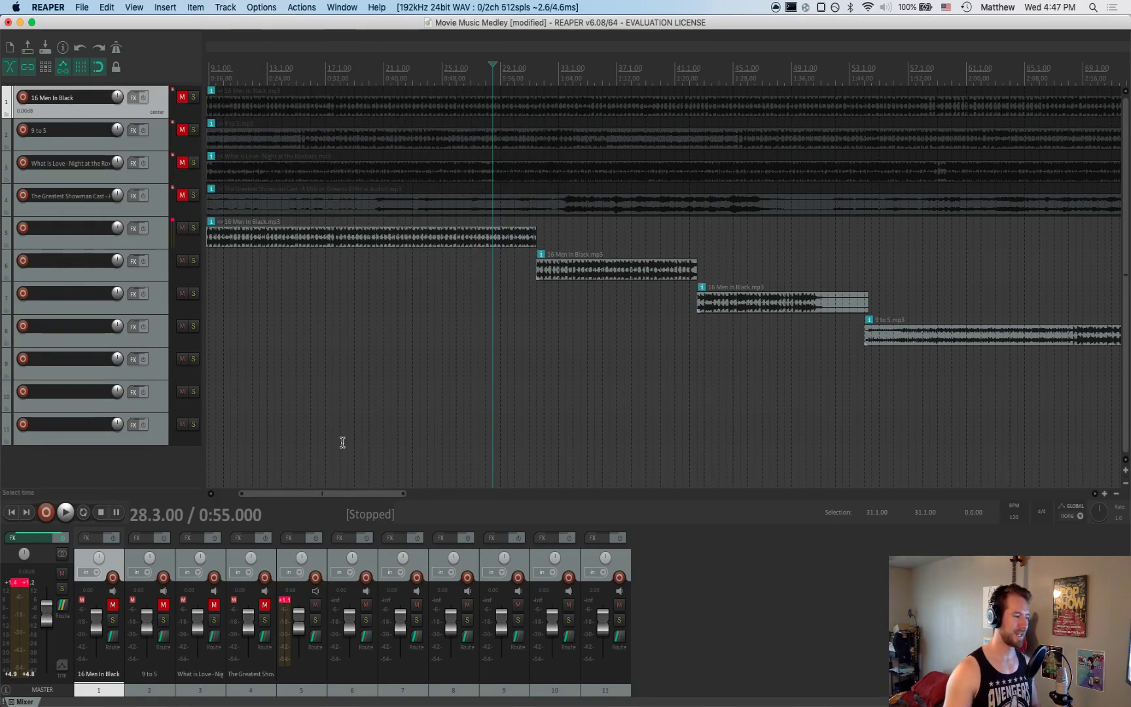
left_click(49, 571)
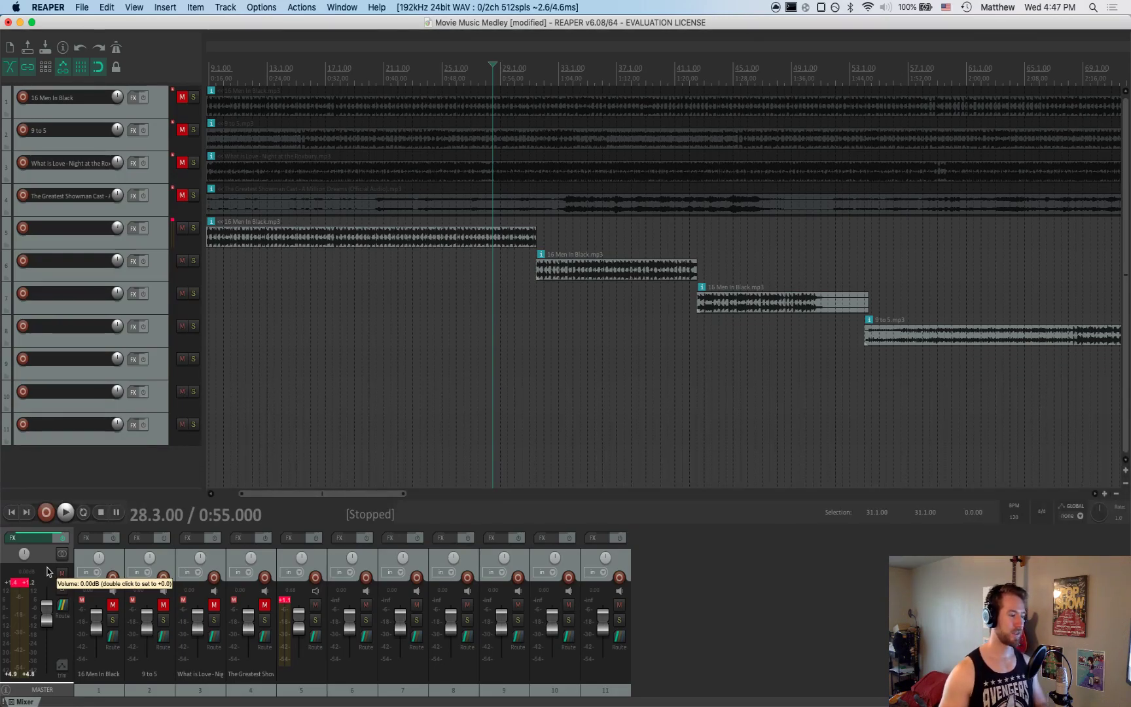
left_click(108, 569)
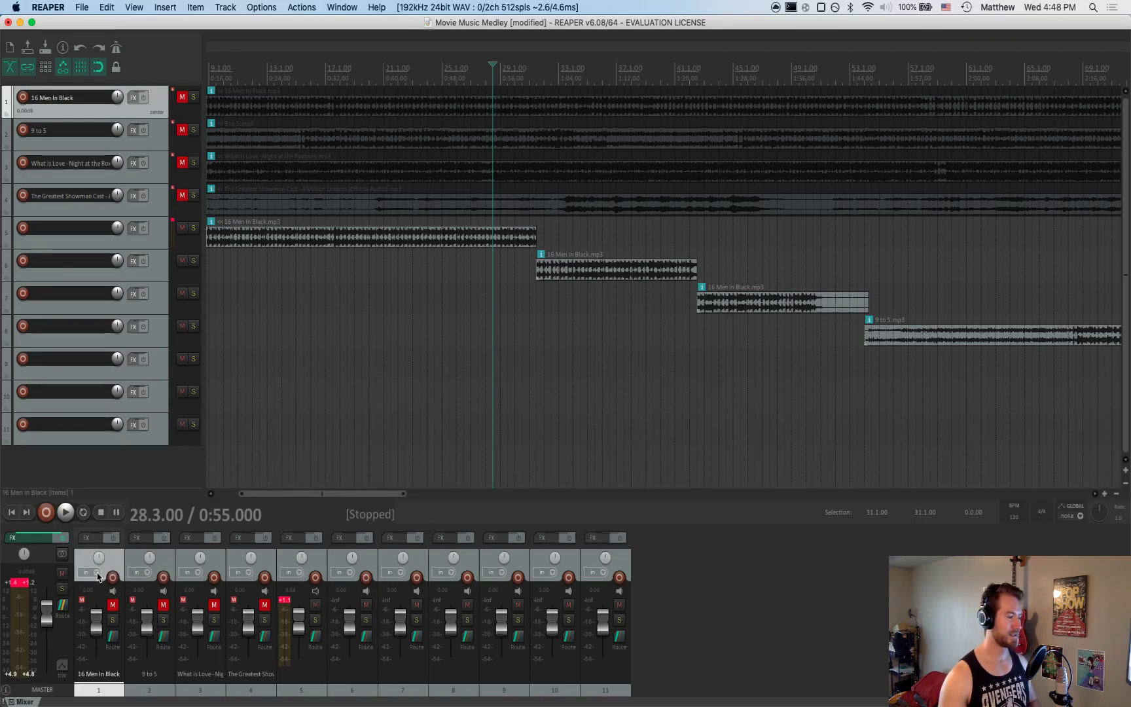
left_click(673, 584)
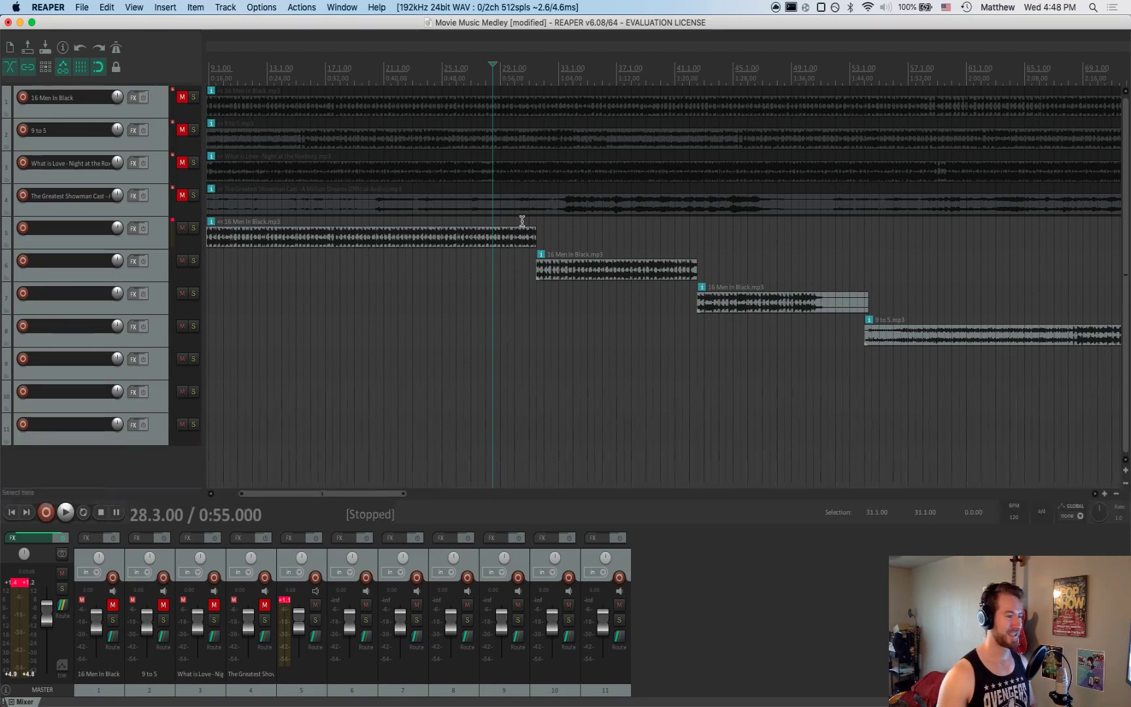
Play the transition from track 5 to track 6, lower track 5's volume to about -1.1 dB, and replay from near its clip's end
key("space")
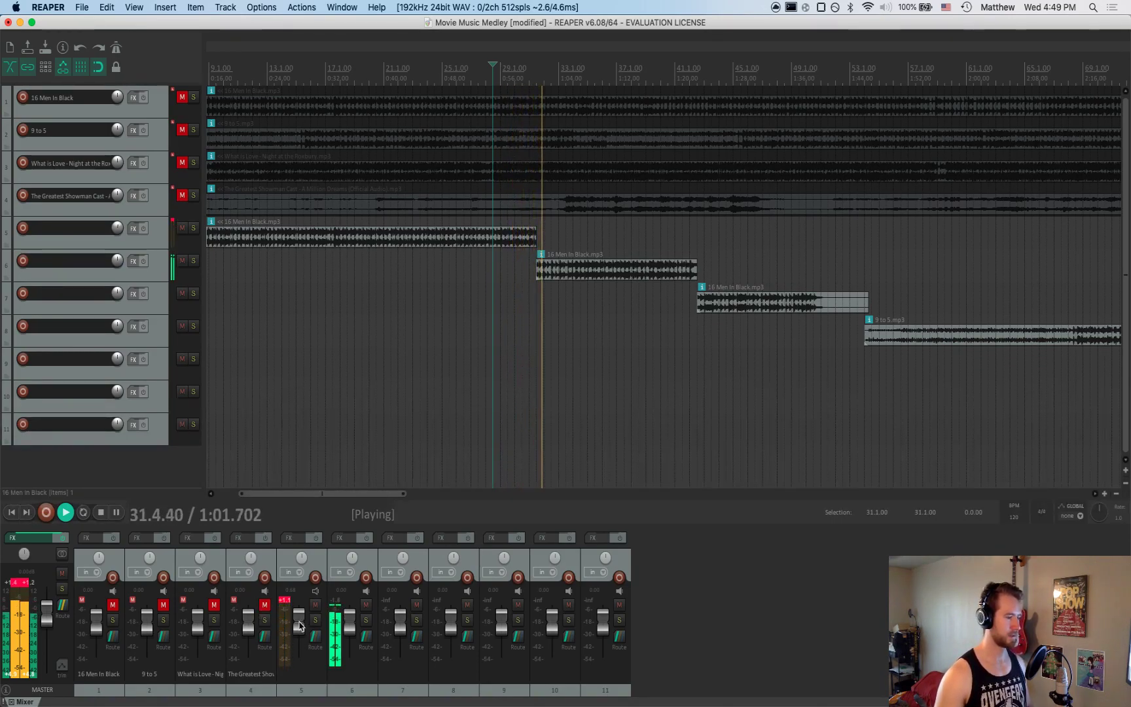
key("space")
left_click_drag(298, 626, 299, 629)
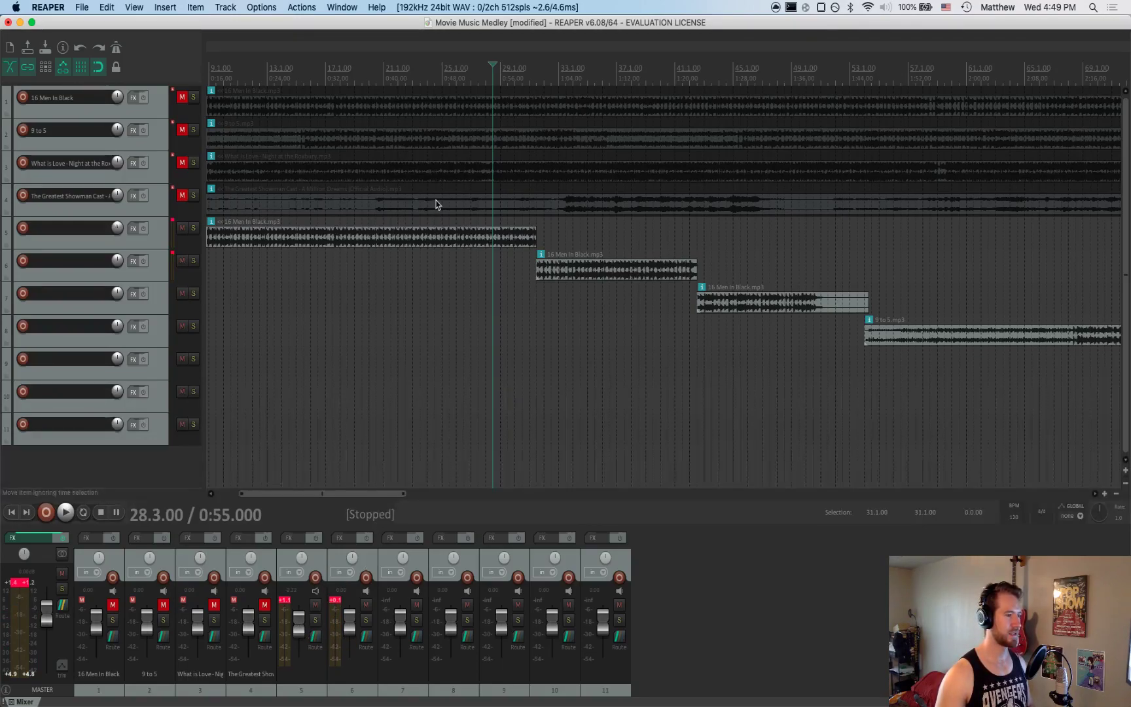
key("space")
left_click(509, 243)
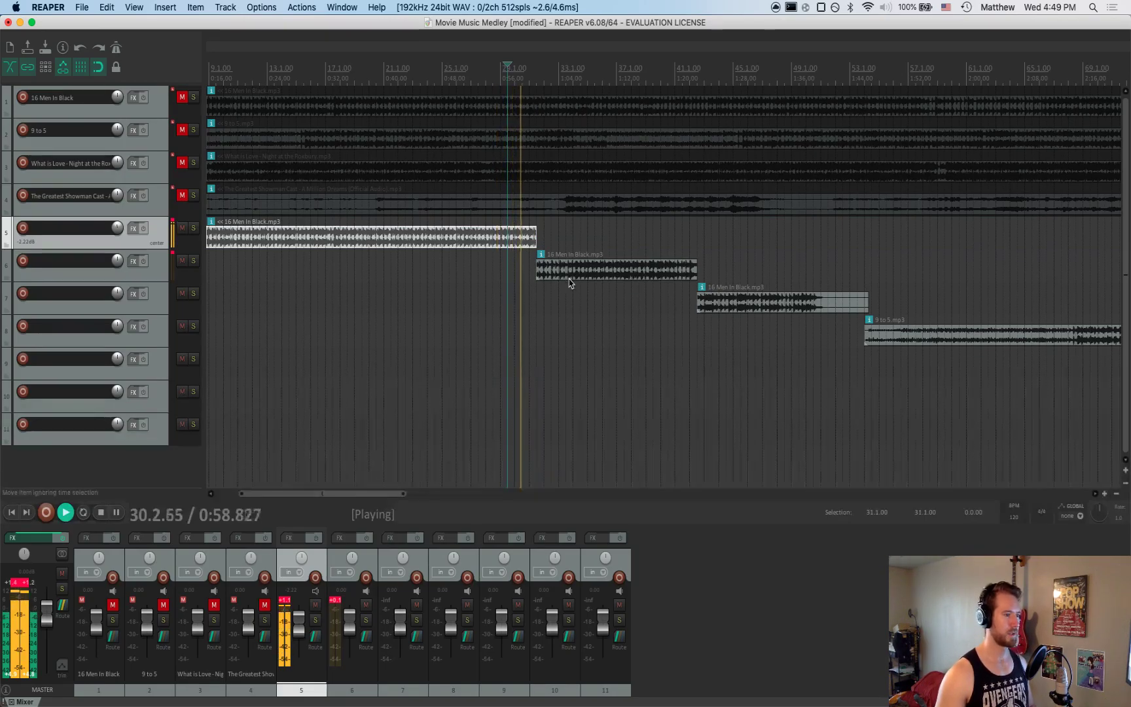
Play the transition between the 16 Men In Black clips on tracks 5 and 6, around measure 31
key("space")
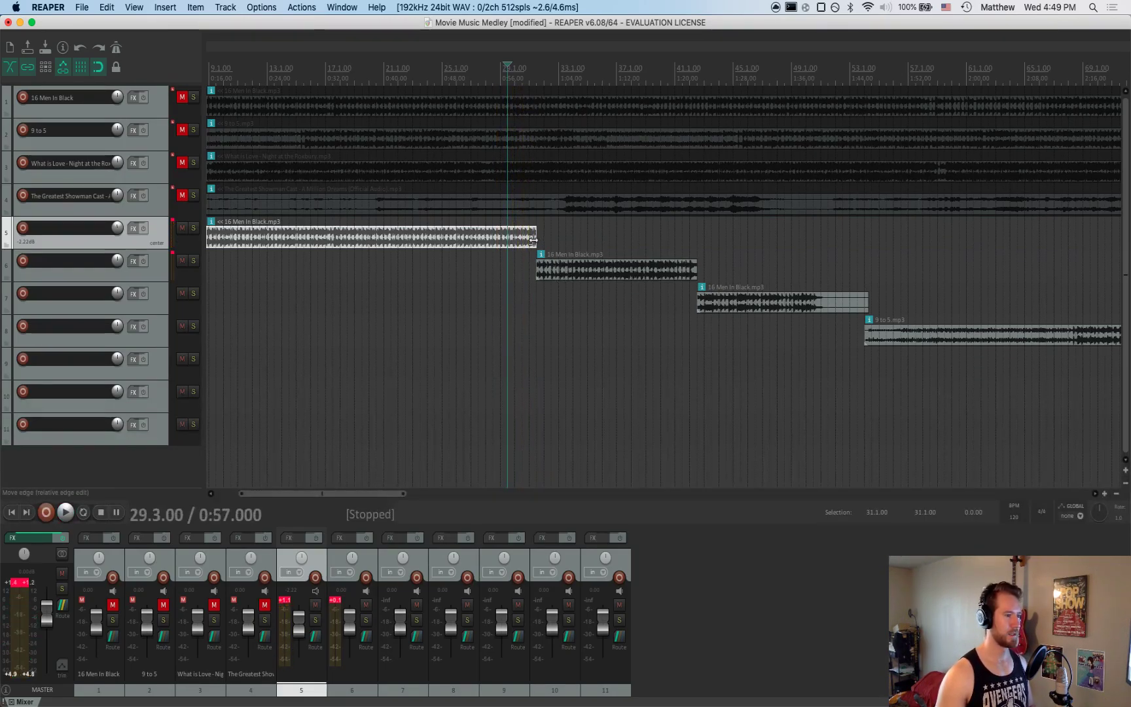
scroll(530, 240, "up", 5)
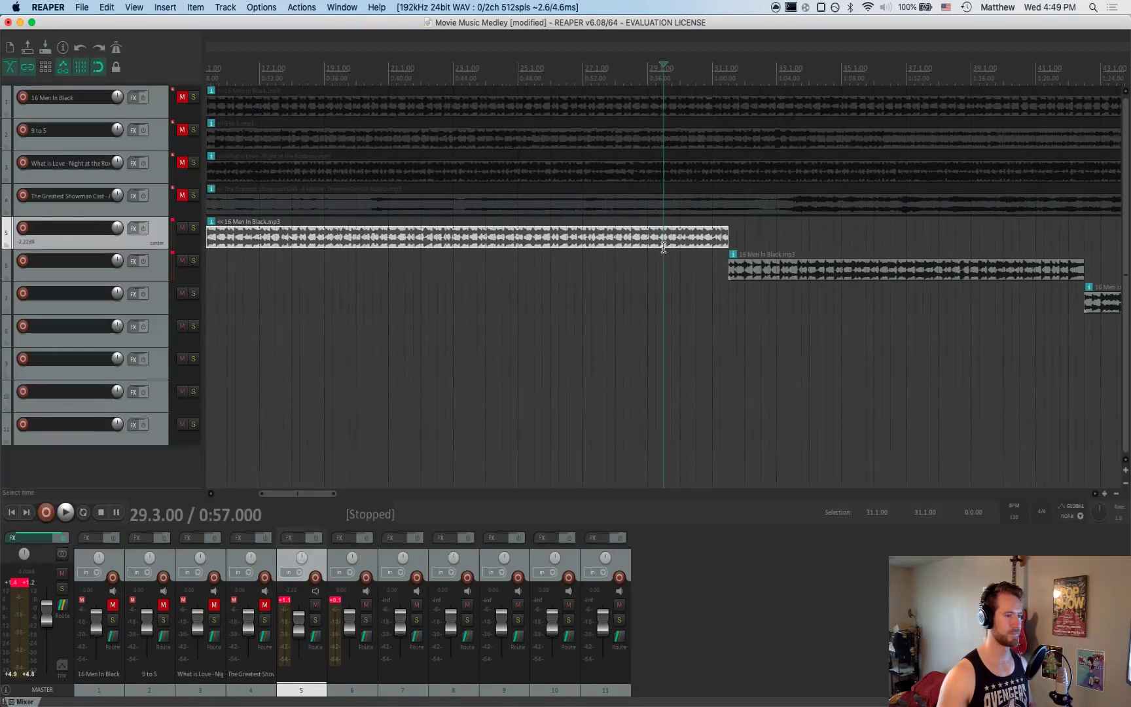
scroll(710, 262, "down", 1)
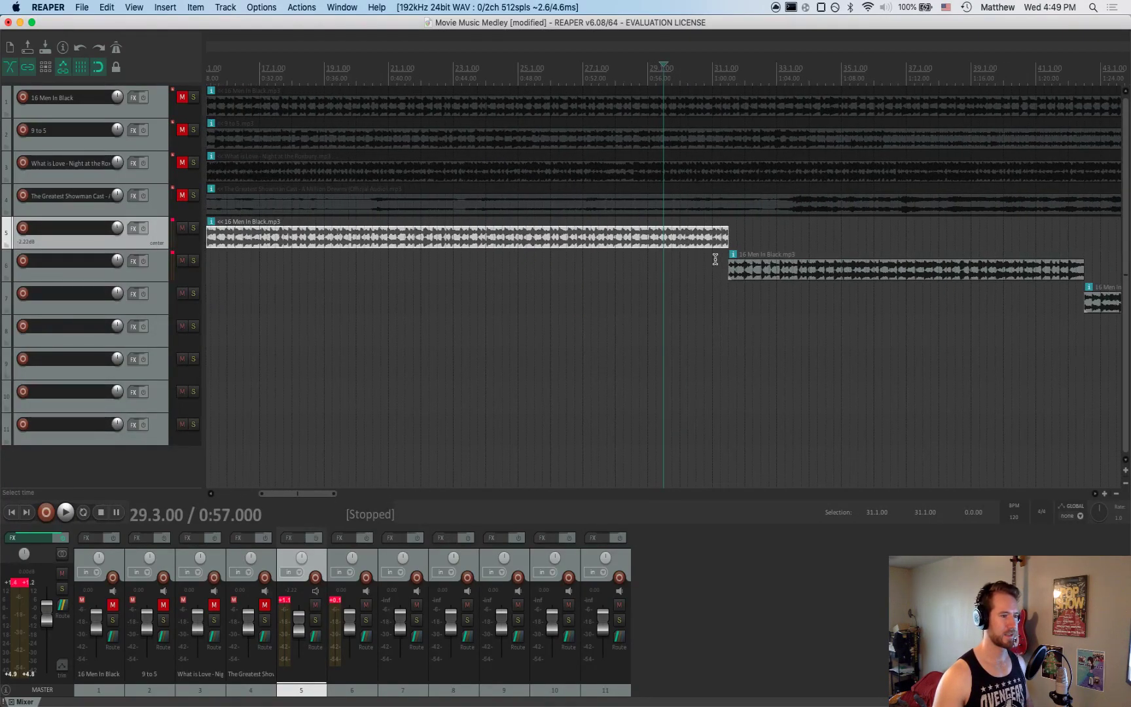
scroll(710, 262, "up", 3)
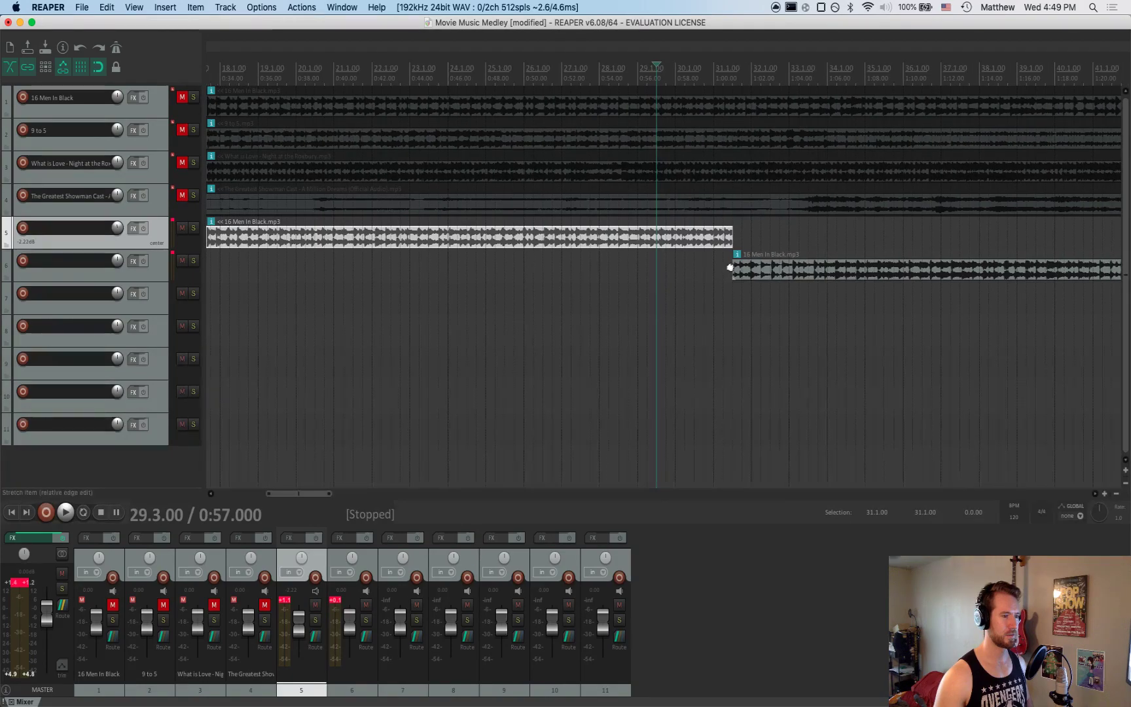
scroll(721, 276, "up", 1)
scroll(721, 276, "up", 1)
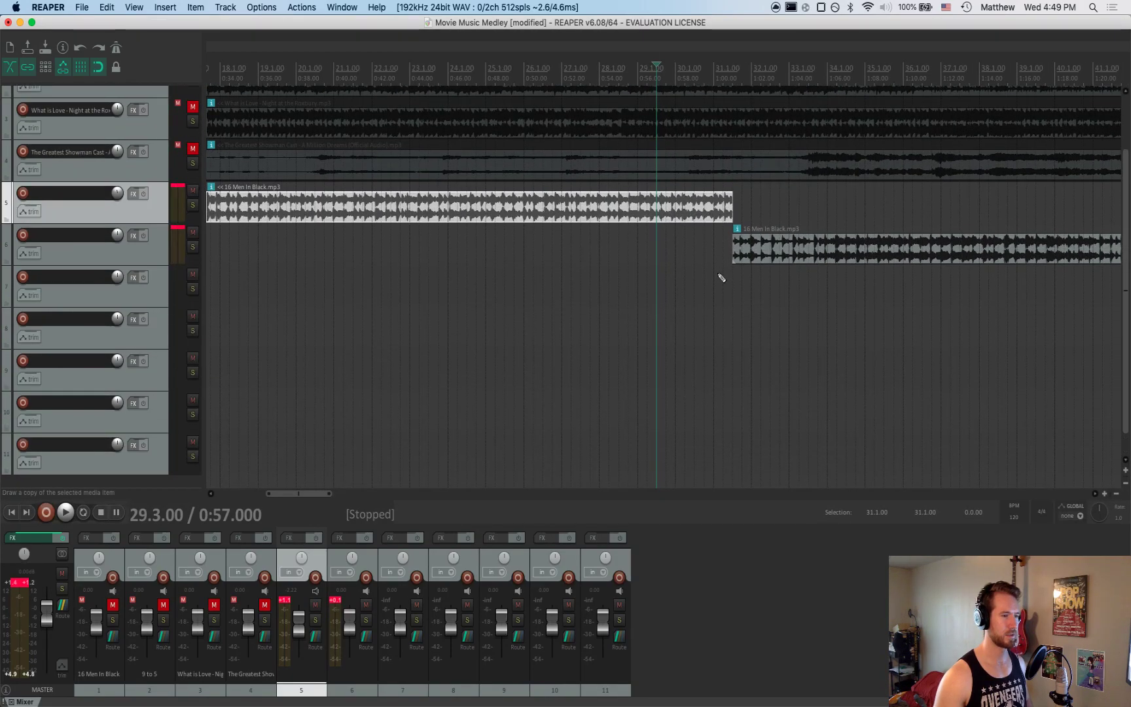
scroll(721, 278, "up", 1)
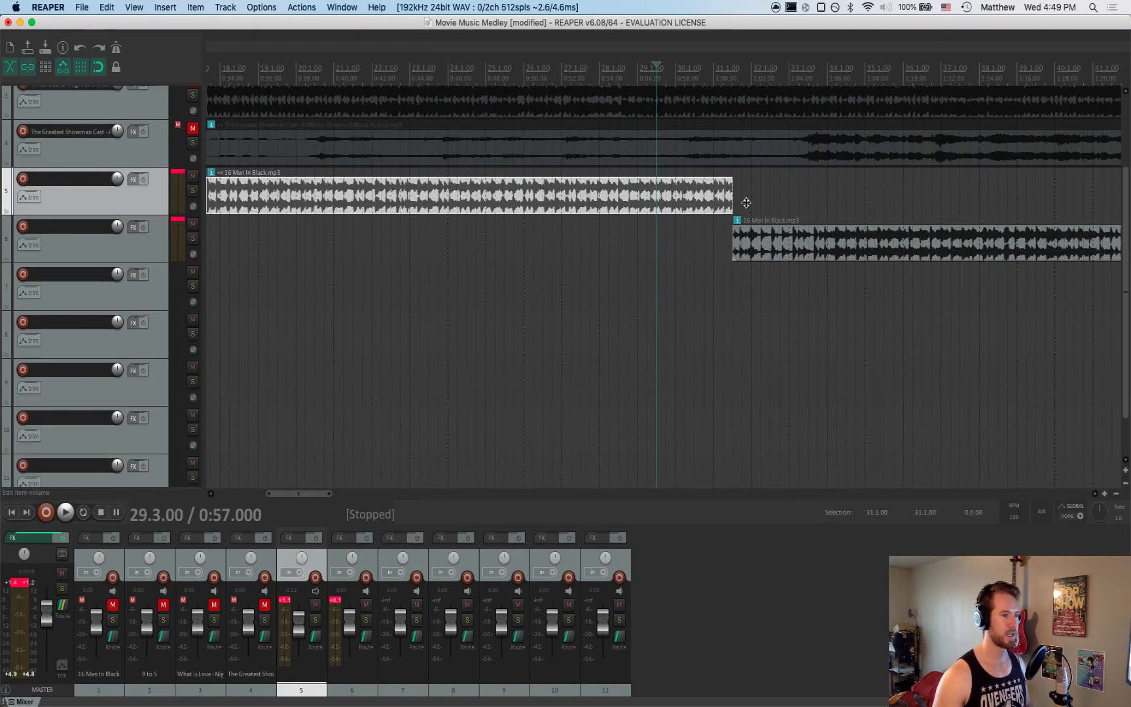
left_click(709, 251)
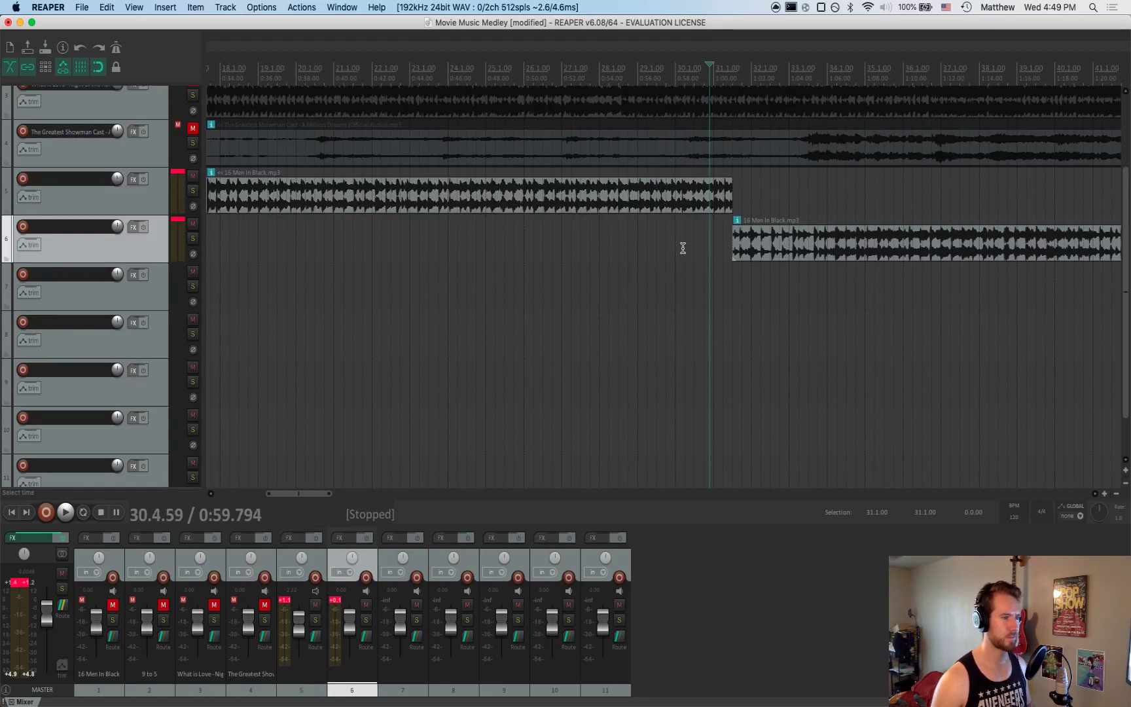
left_click(683, 247)
key("space")
key("space")
Extend the end of the track 5 clip to 33.1.00 and audition that track soloed from 31.1.00
left_click(715, 222)
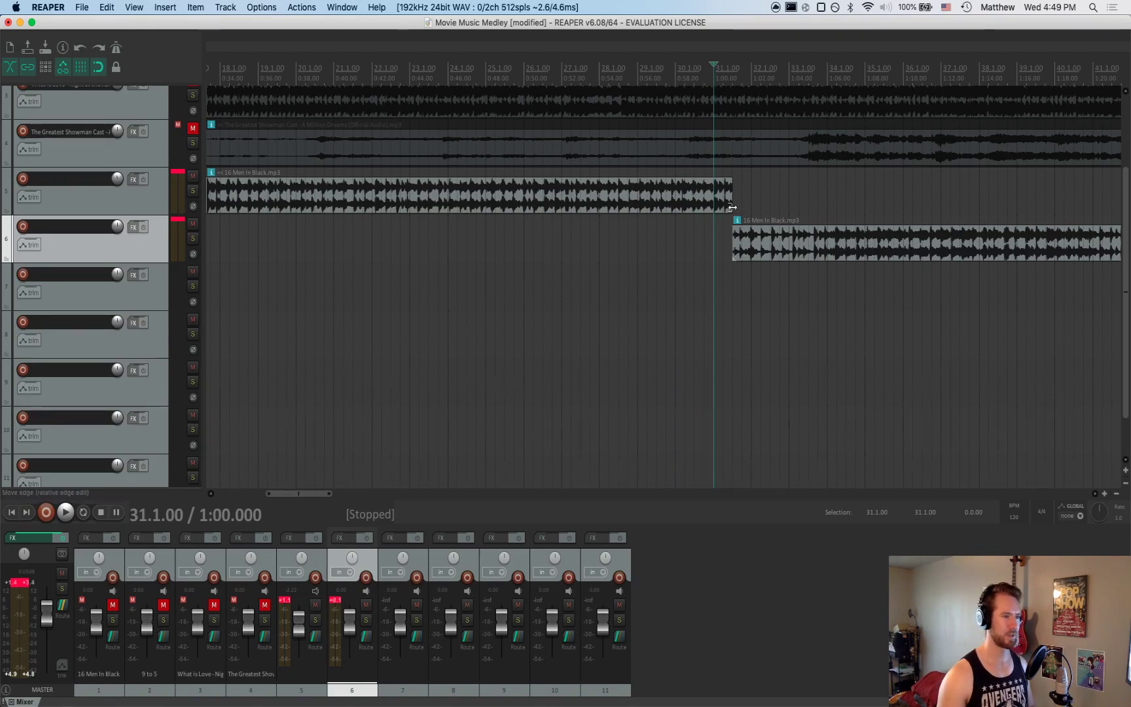
left_click_drag(733, 208, 789, 208)
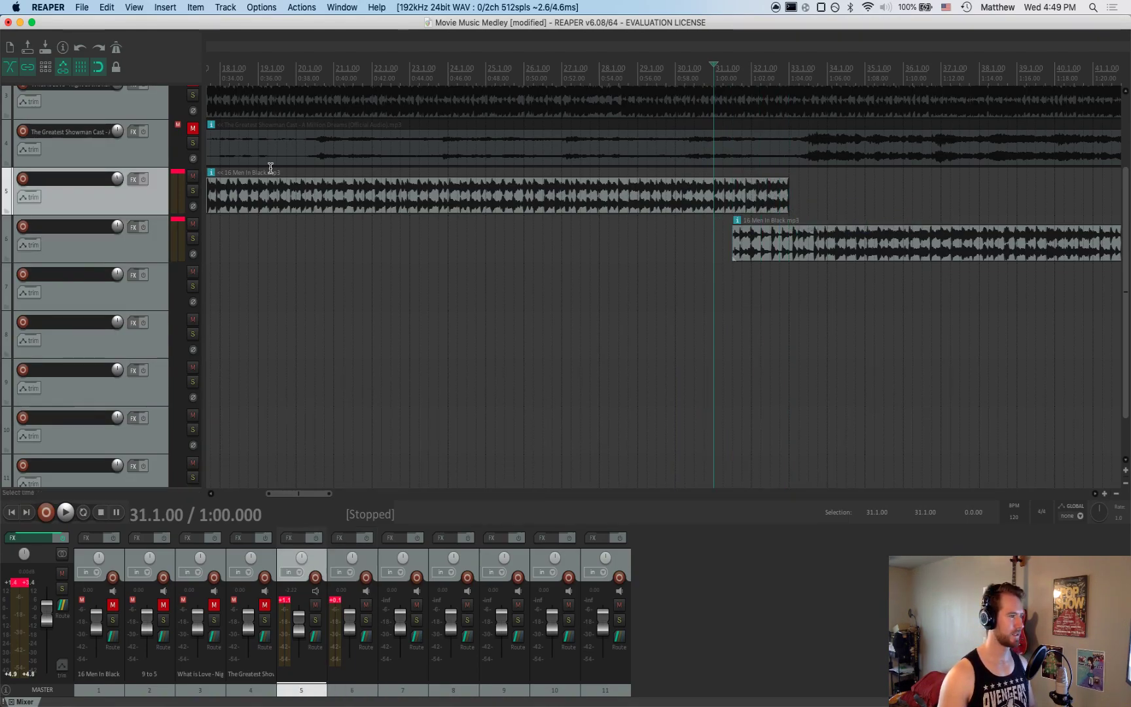
left_click(193, 190)
key("space")
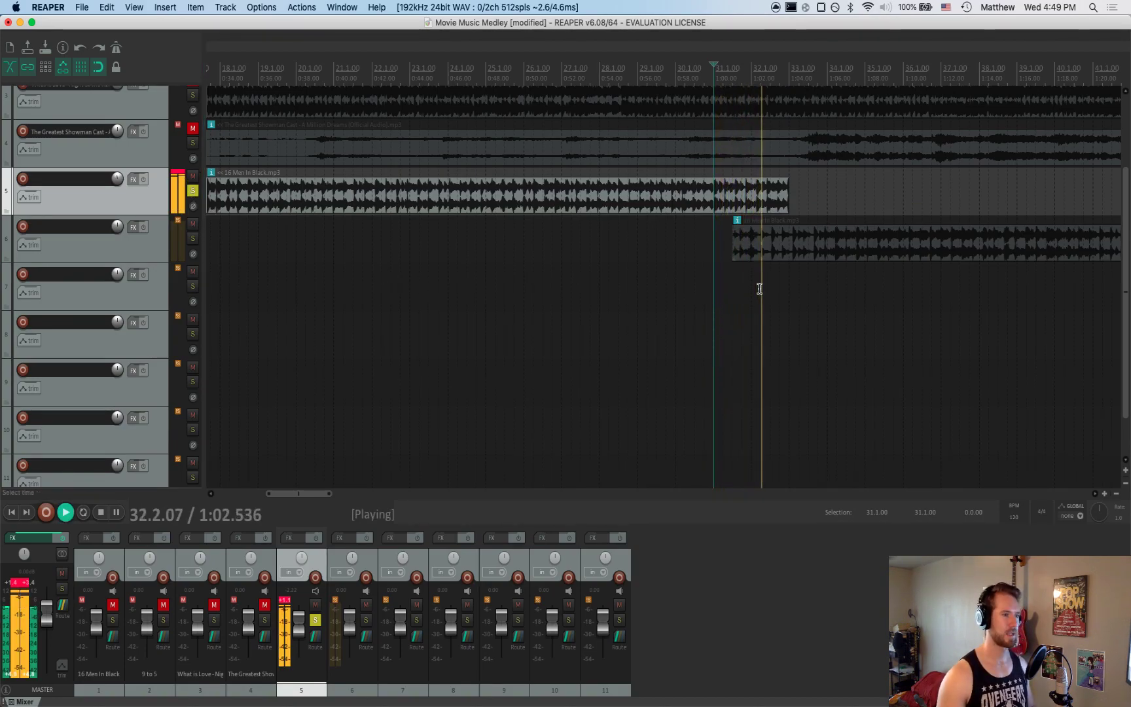
key("space")
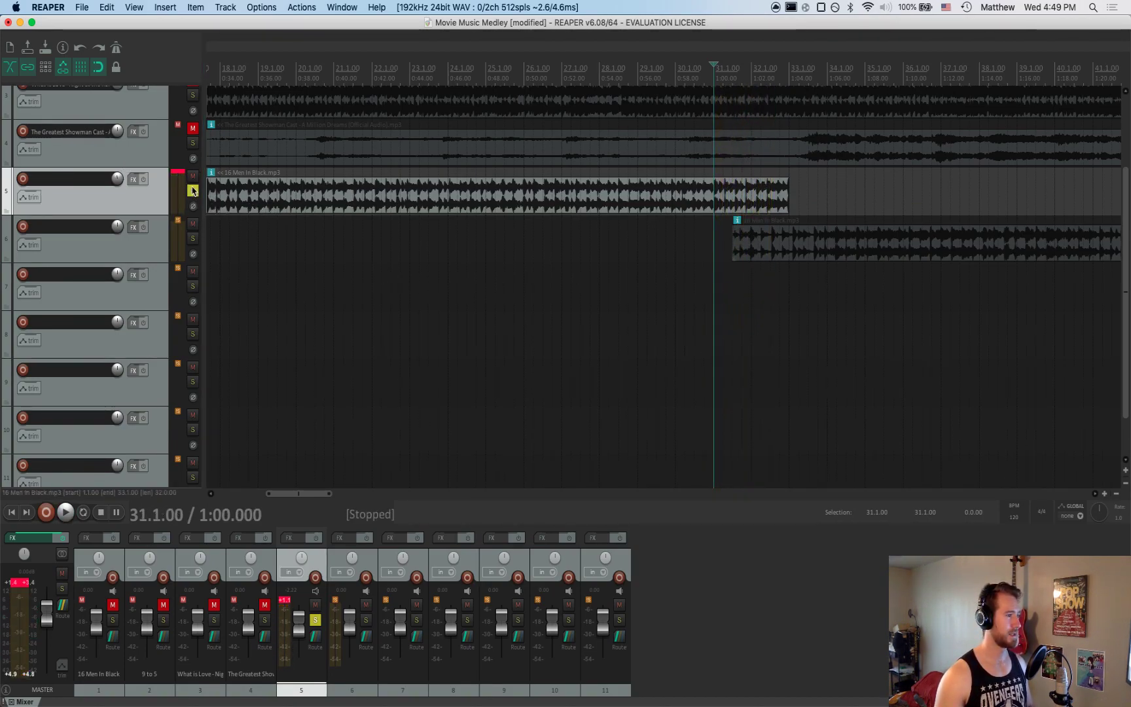
left_click(192, 190)
left_click(193, 191)
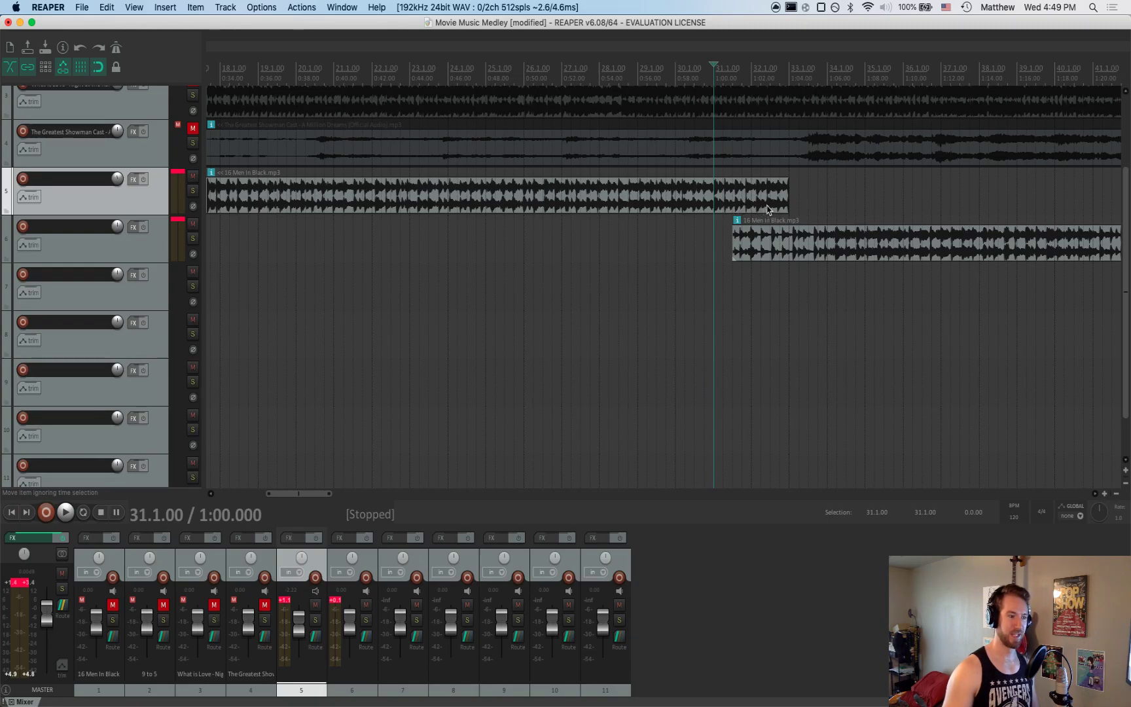
Move the track 6 clip slightly earlier to start at 31.2.00 and audition that track soloed
left_click_drag(854, 247, 848, 247)
left_click(193, 238)
key("space")
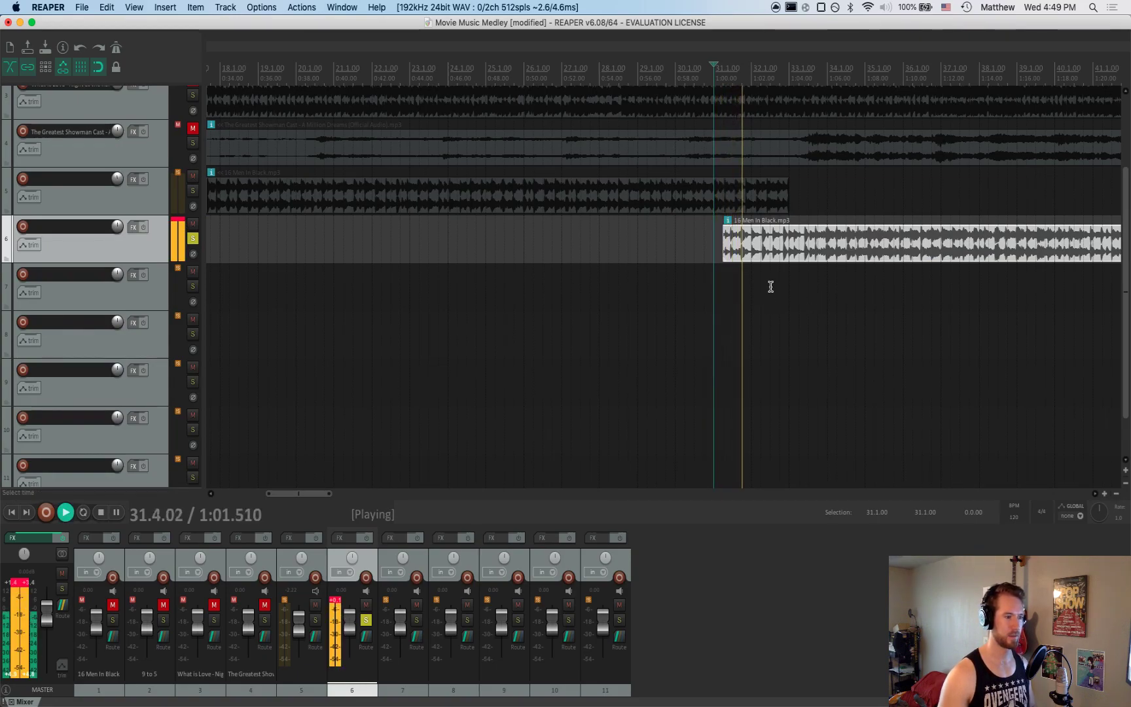
key("space")
Try extending the track 6 clip's start back to 29.3.00, audition it from 29.4.00, and restore the start to 31.2.00
left_click_drag(726, 254, 656, 256)
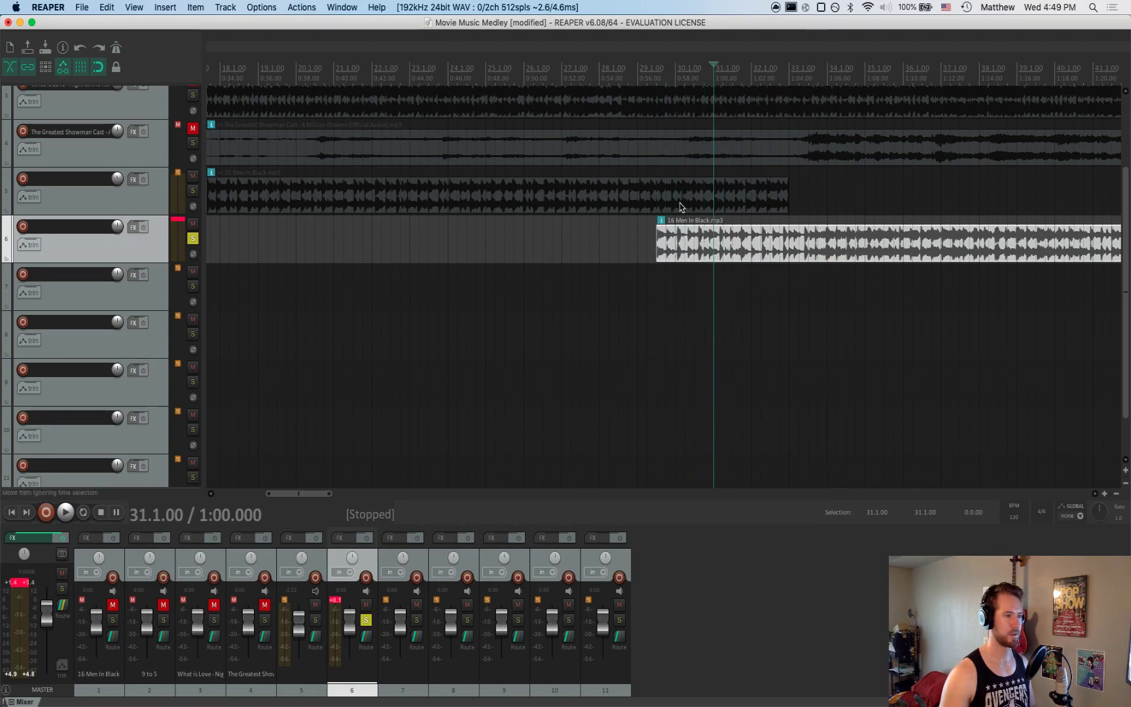
left_click(666, 294)
key("space")
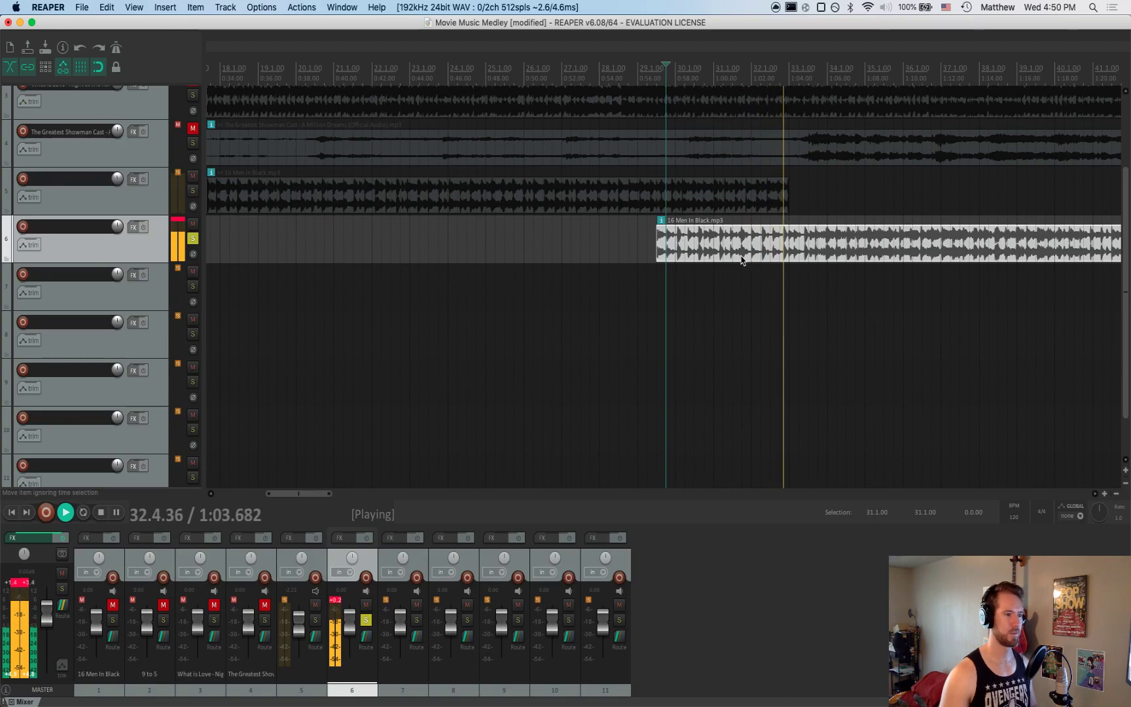
key("space")
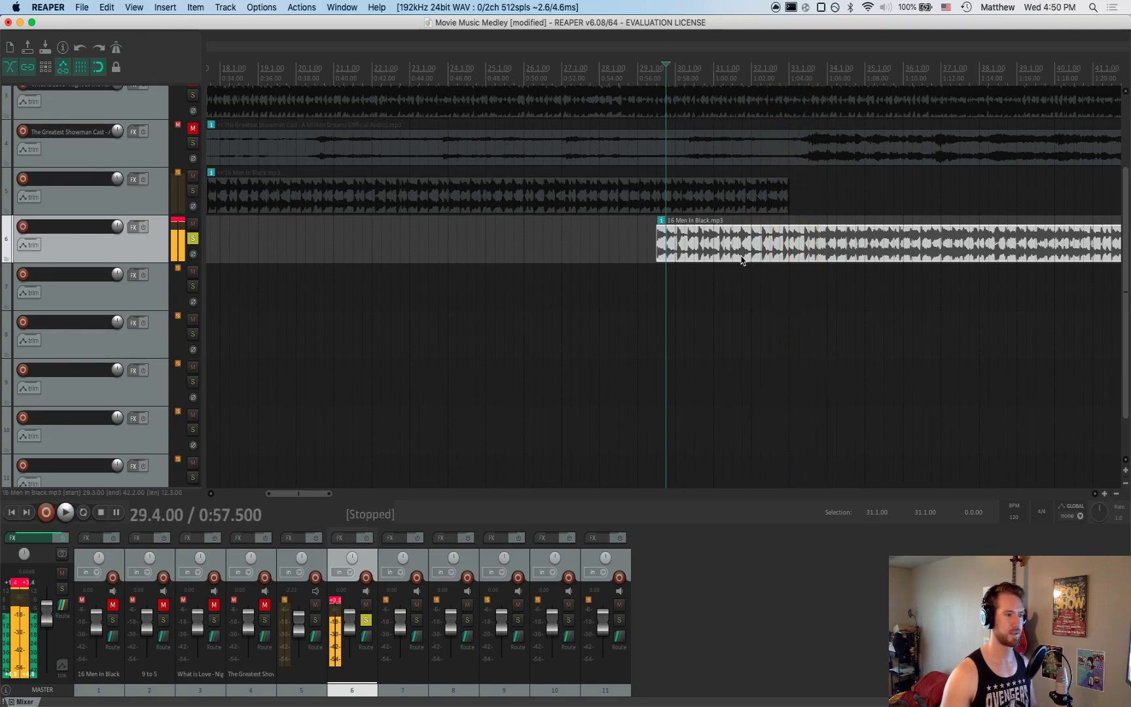
left_click_drag(742, 259, 743, 260)
left_click(743, 260)
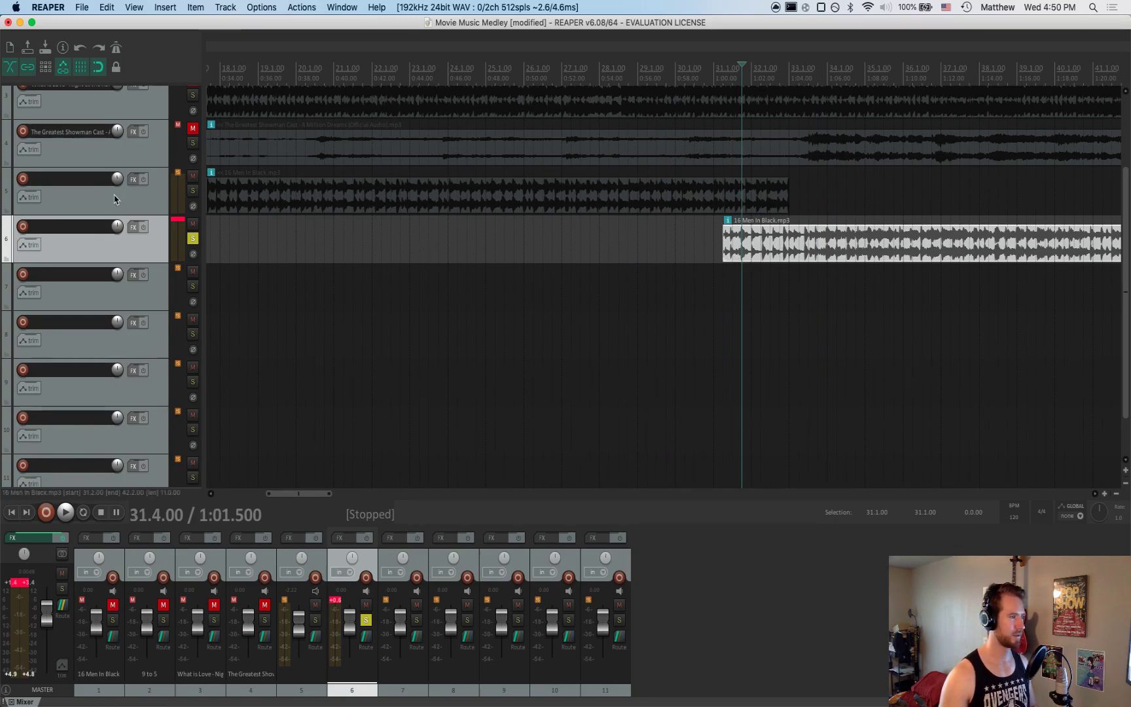
Unsolo track 6 and play both tracks from 30.1.00 toward the transition
left_click(193, 239)
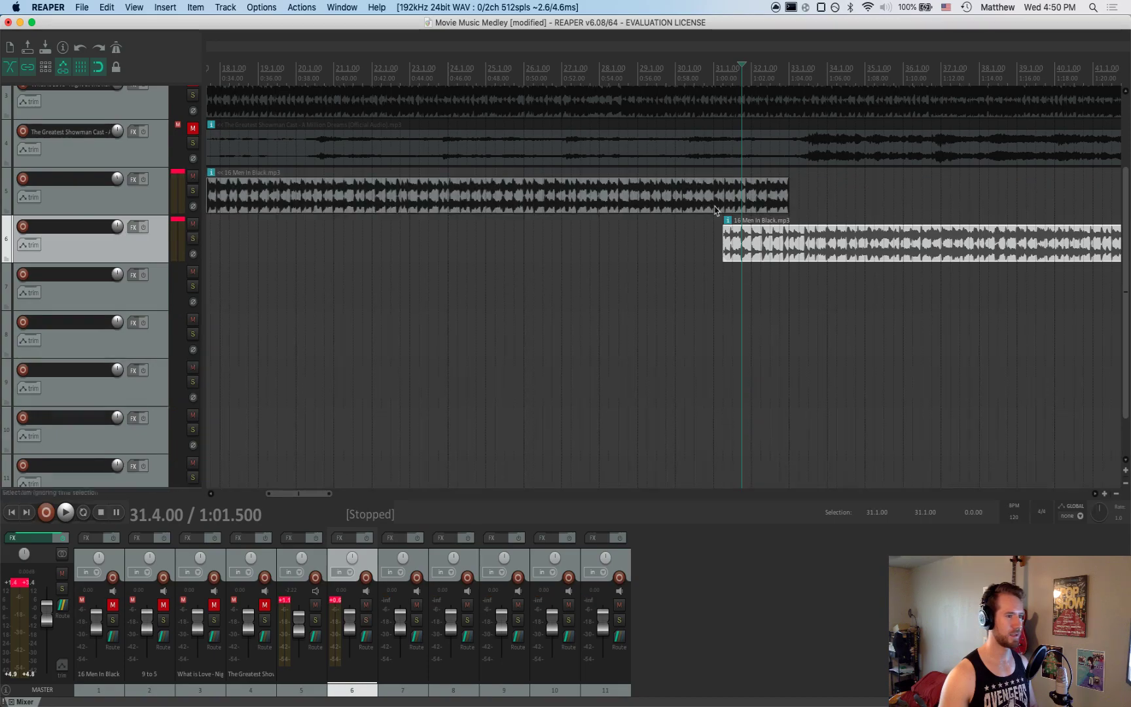
left_click(677, 239)
key("space")
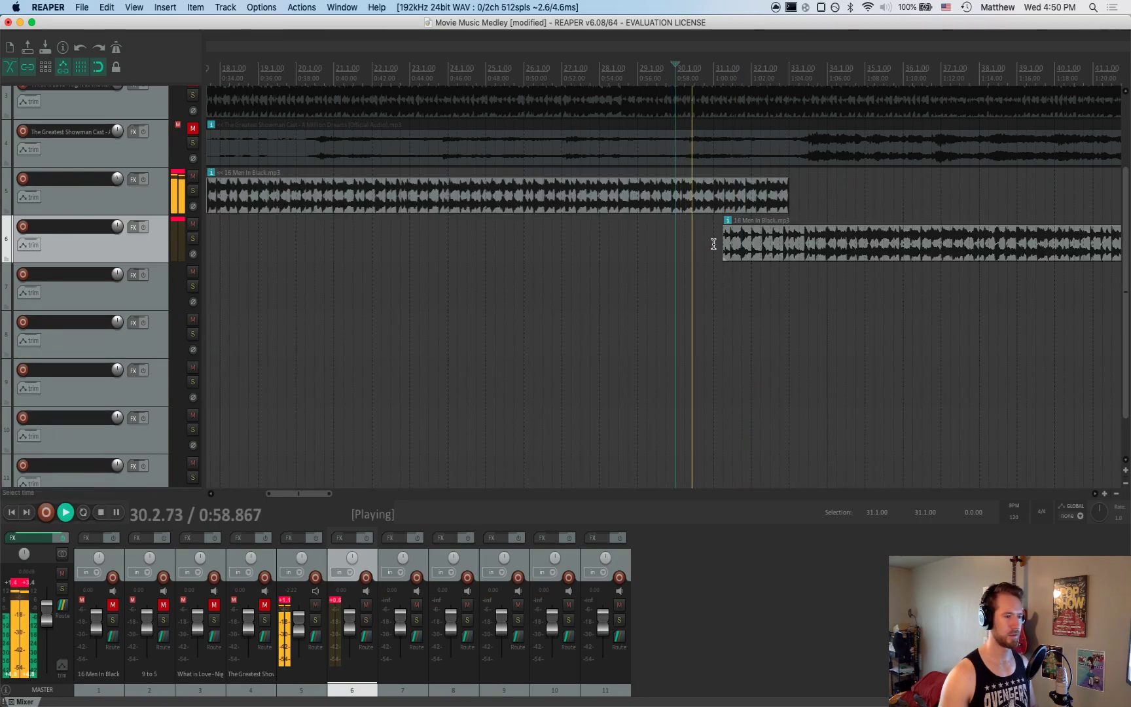
key("space")
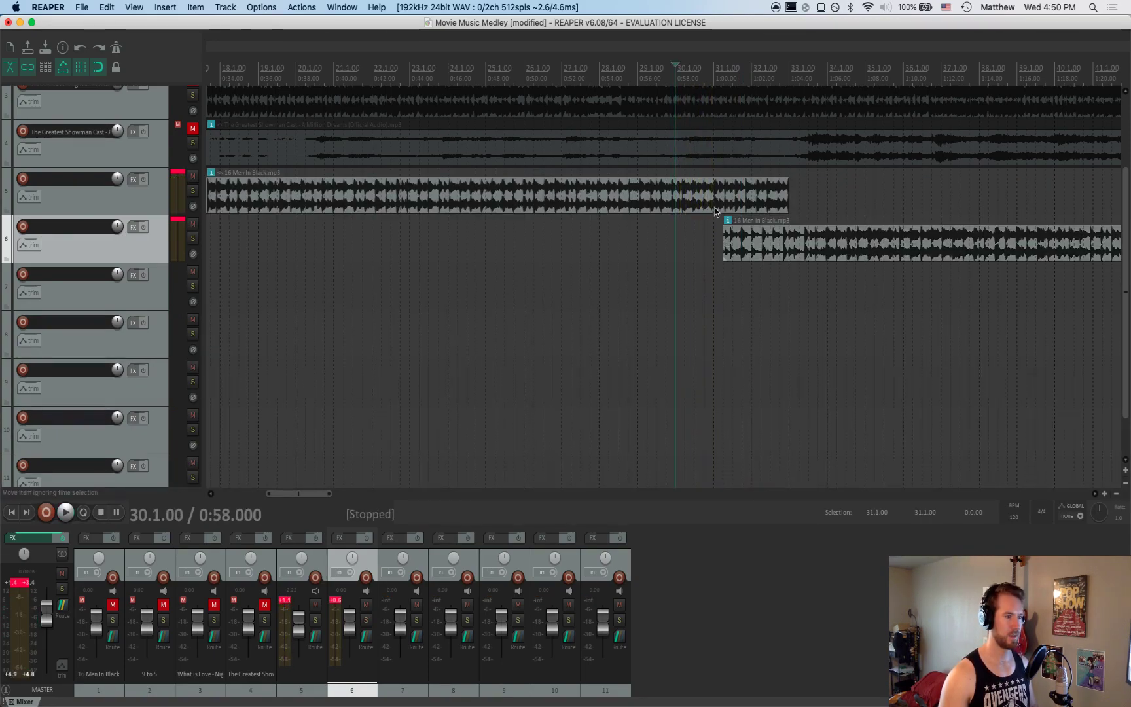
Move the track 6 clip earlier to start at 30.3.00 and save the project
left_click(715, 210)
left_click_drag(774, 255, 752, 257)
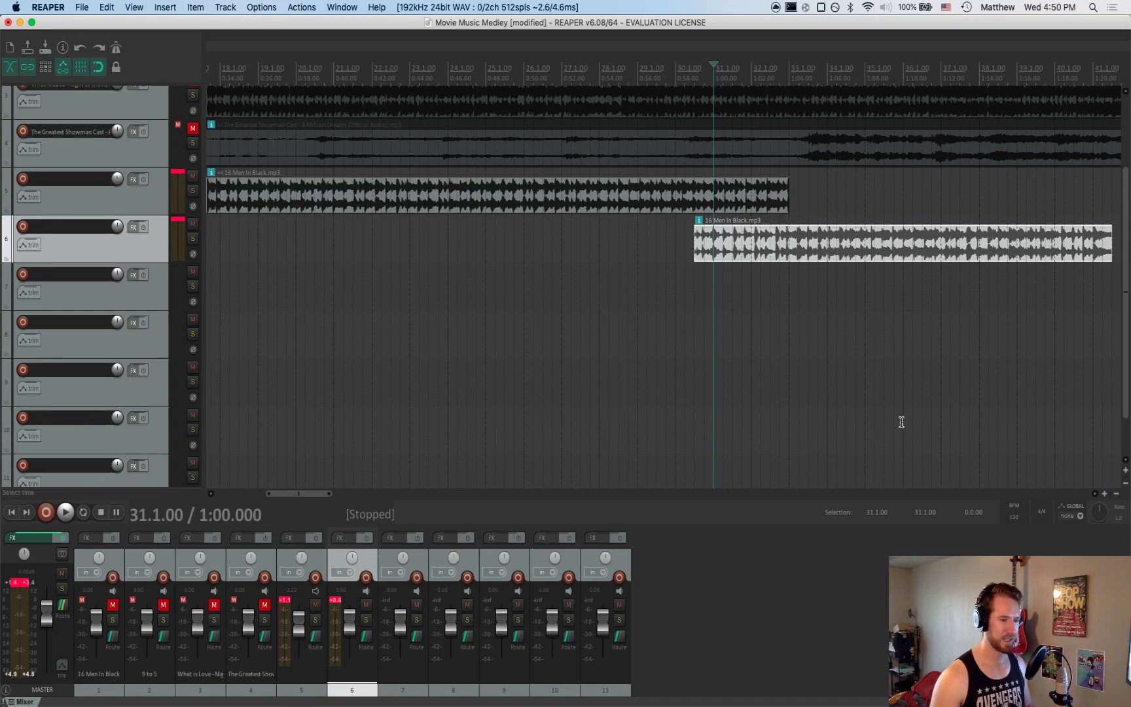
key("super+s")
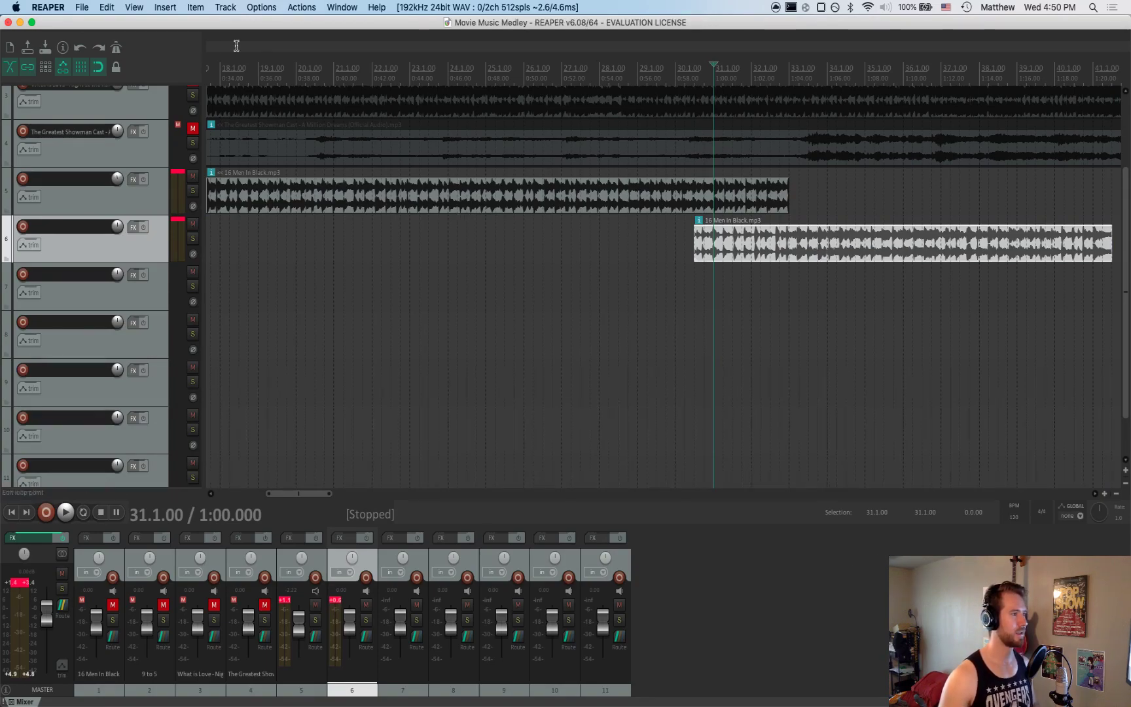
Search the program's help for "snap", open the Snap/Grid Settings and turn off snapping
left_click(376, 7)
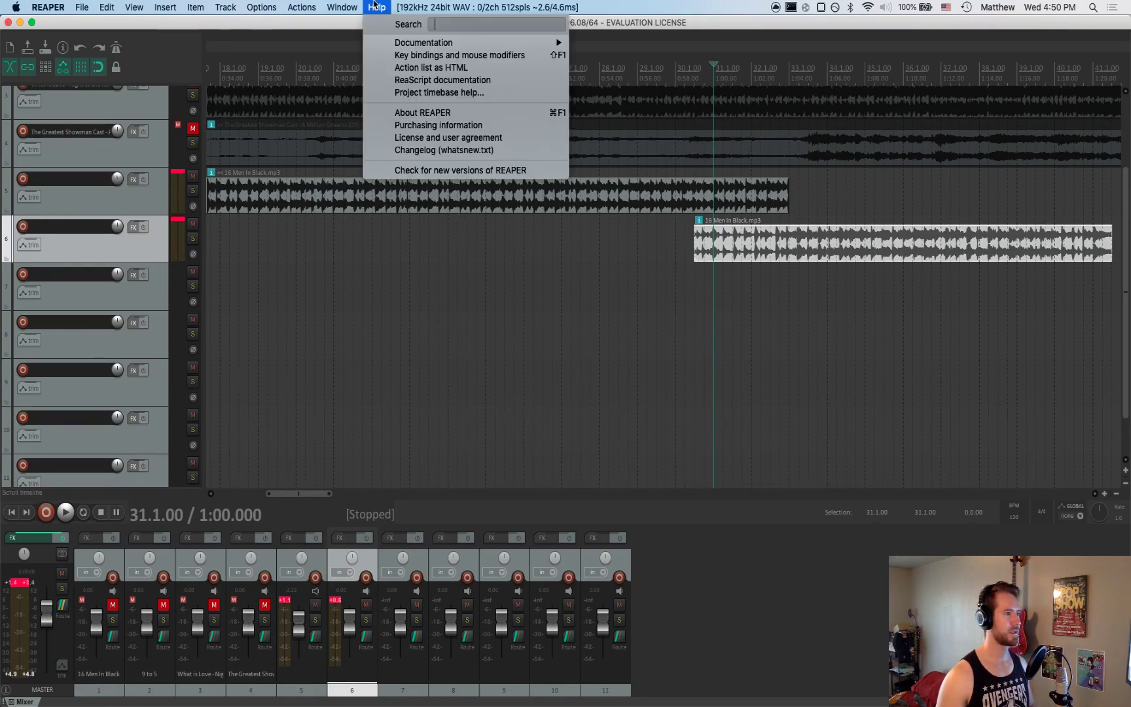
type("snap")
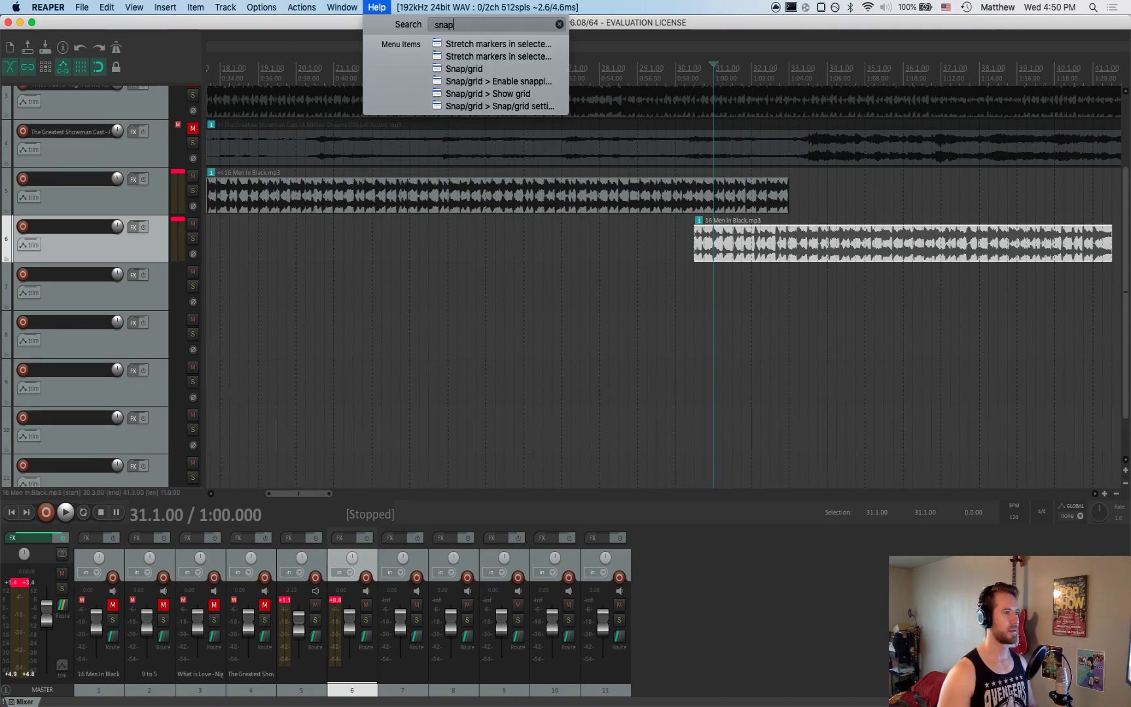
key("Down")
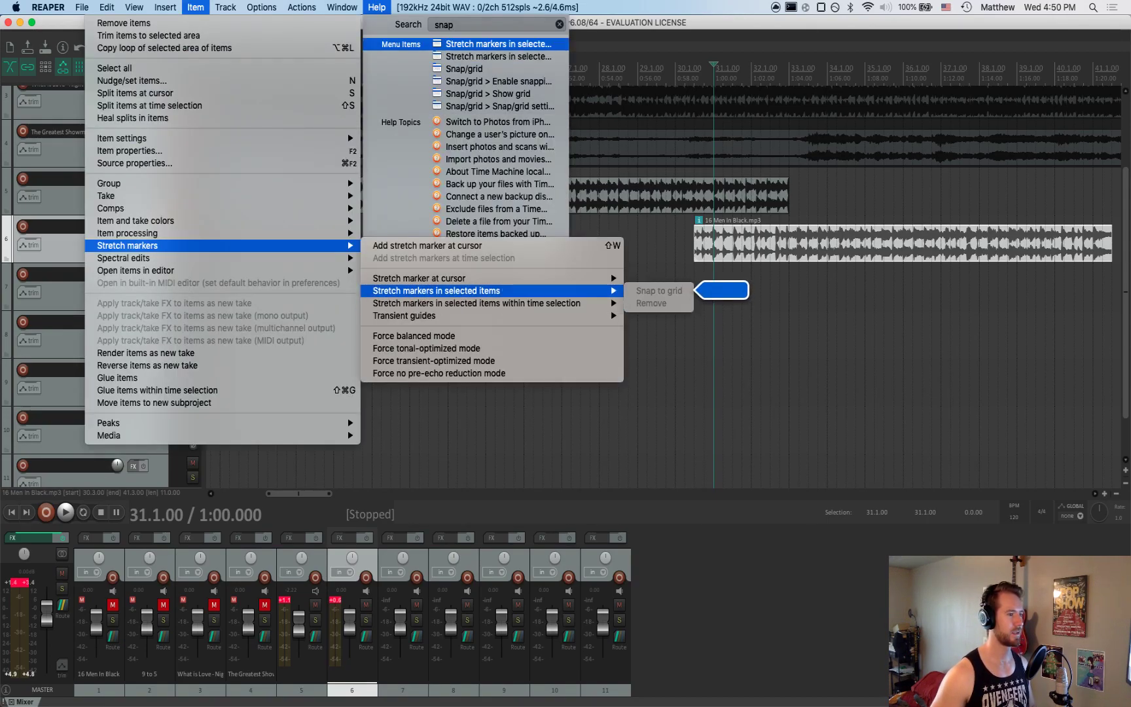
mouse_move(341, 7)
mouse_move(376, 7)
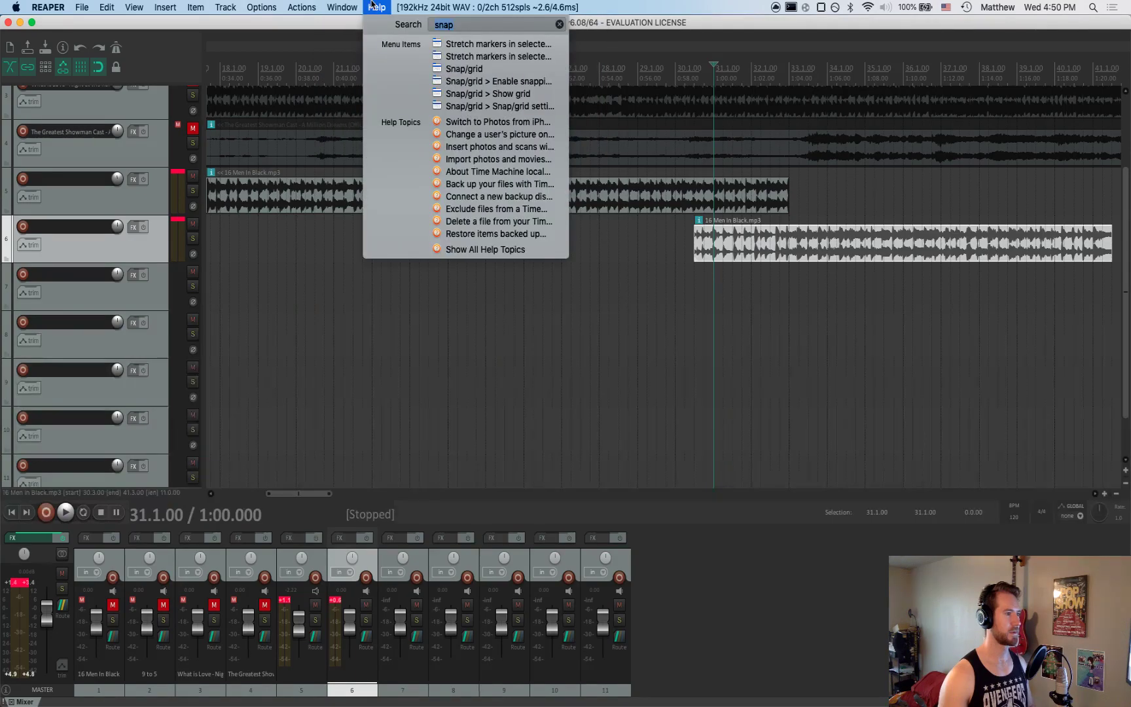
mouse_move(449, 72)
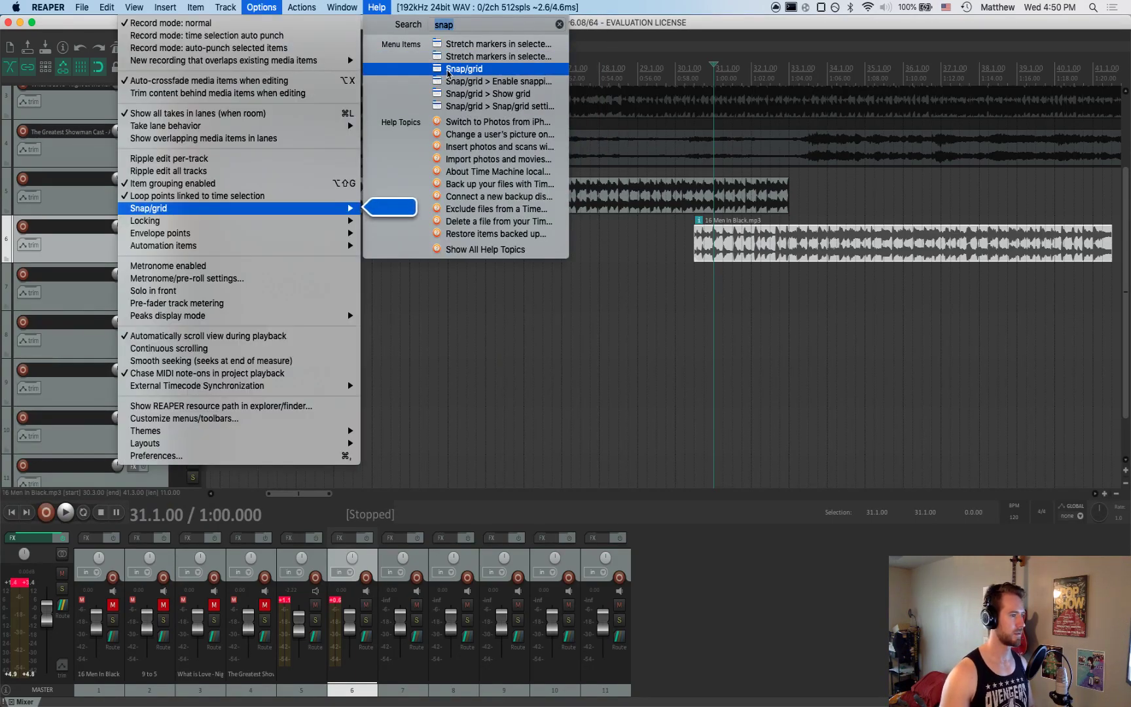
mouse_move(269, 213)
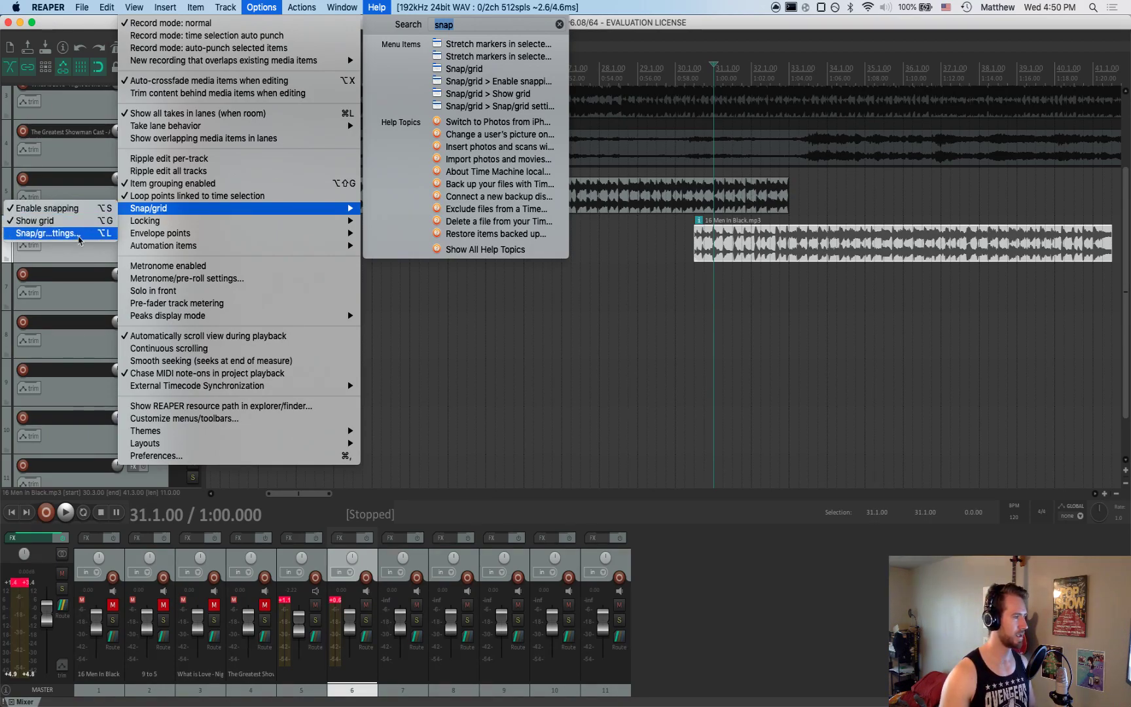
left_click(78, 237)
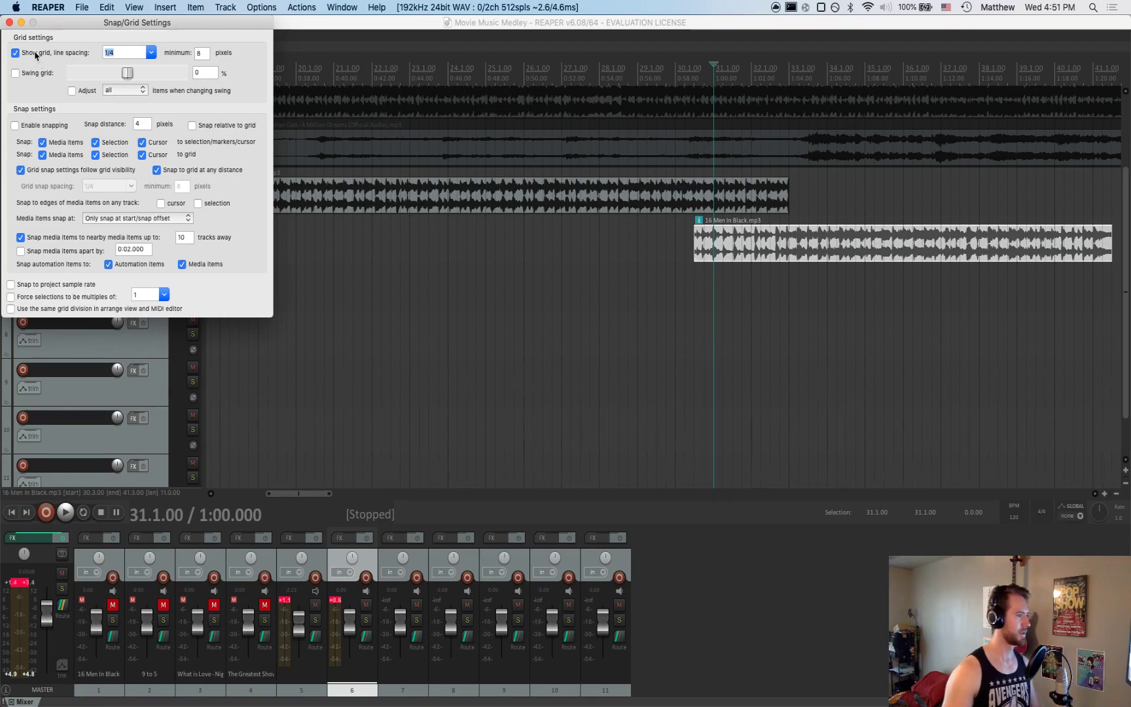
Try moving the track 6 clip without snapping to start at about 31.1.00 and return it to 30.3.00
mouse_move(779, 249)
left_mouse_down()
mouse_move(759, 252)
mouse_move(799, 252)
left_mouse_up()
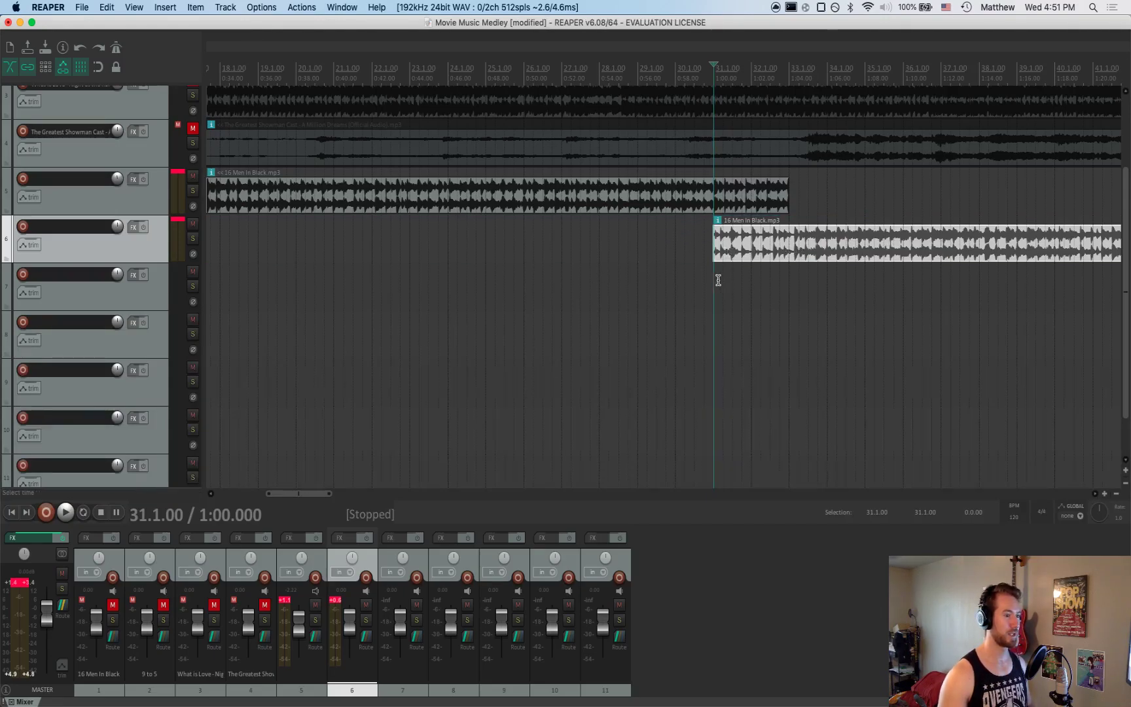
left_click_drag(792, 262, 778, 267)
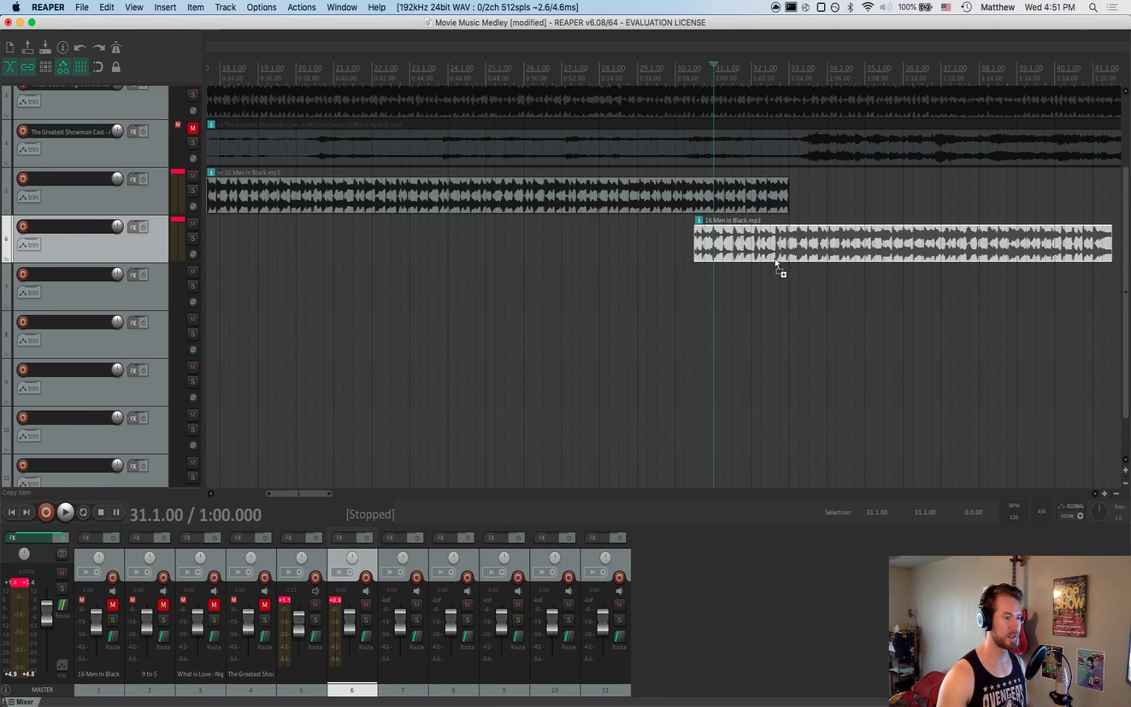
Locate the Snap/grid commands through the program's help search for "snap" and open the Snap/Grid Settings
key("super+Tab")
key("super+shift+Tab")
left_click(374, 6)
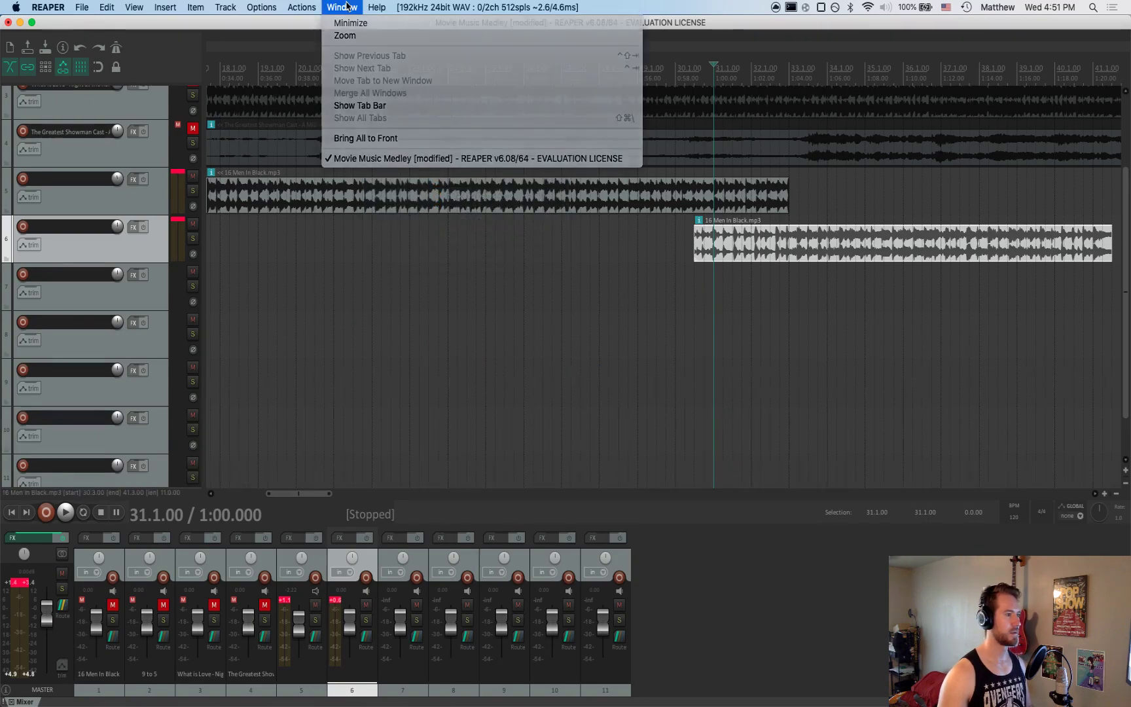
left_click(342, 6)
left_click(378, 7)
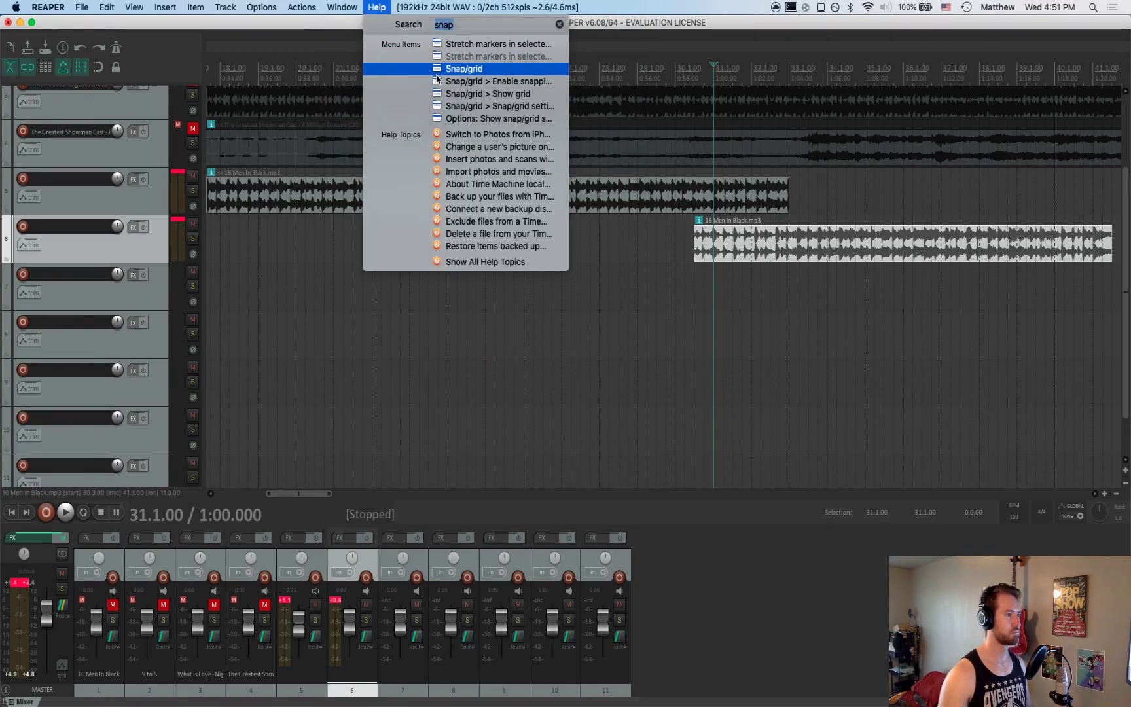
mouse_move(461, 69)
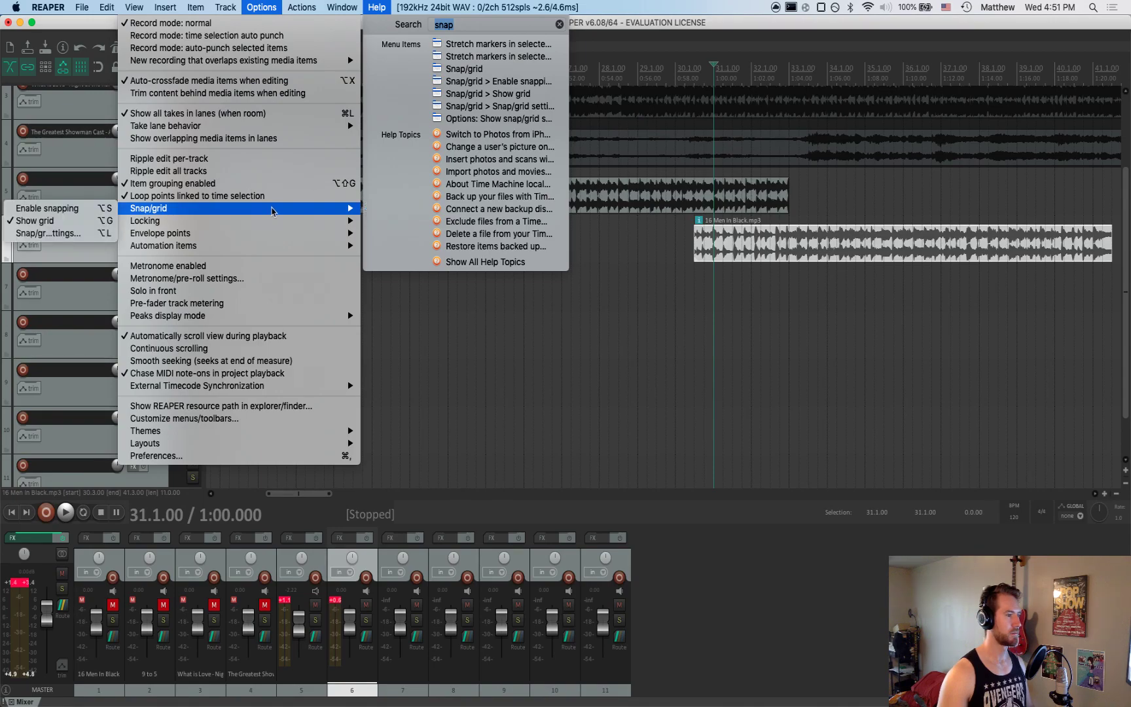
mouse_move(148, 209)
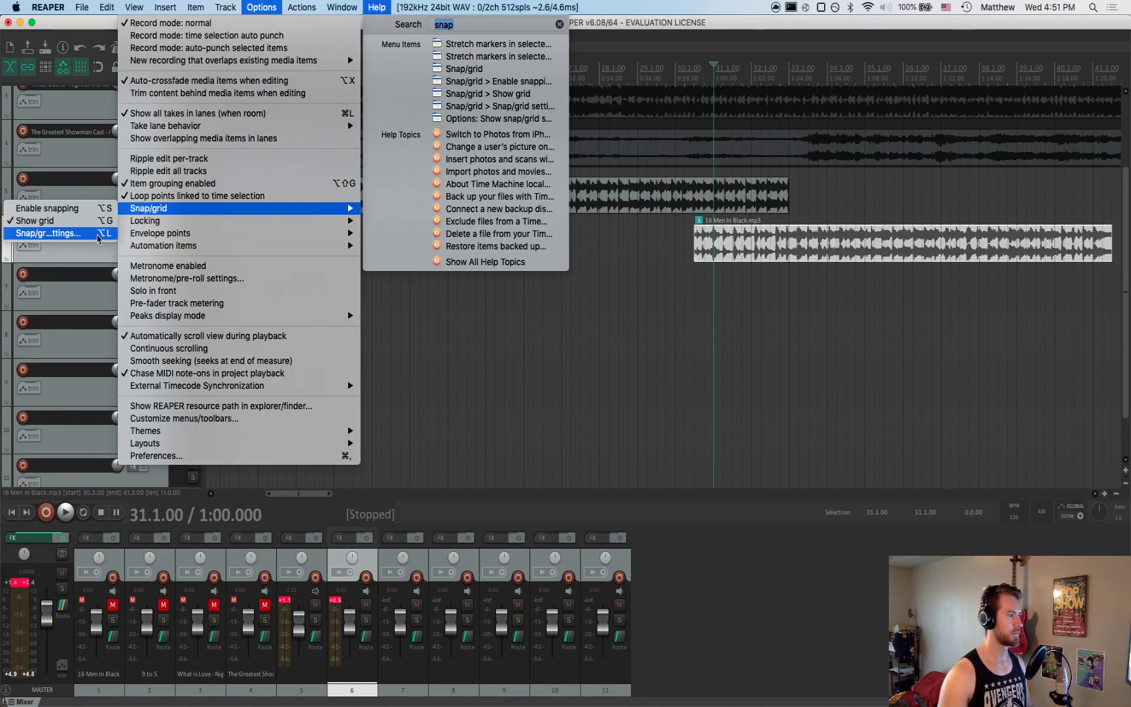
left_click(47, 233)
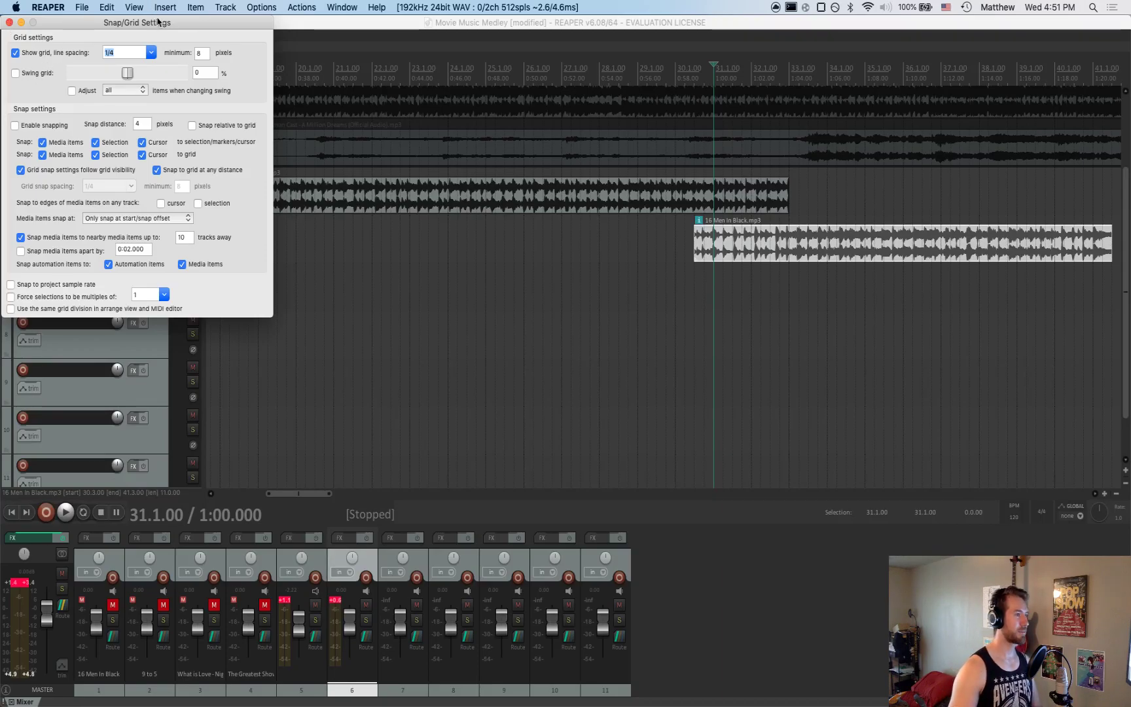
Enable snapping and try moving the track 6 clip with it on
left_click(255, 7)
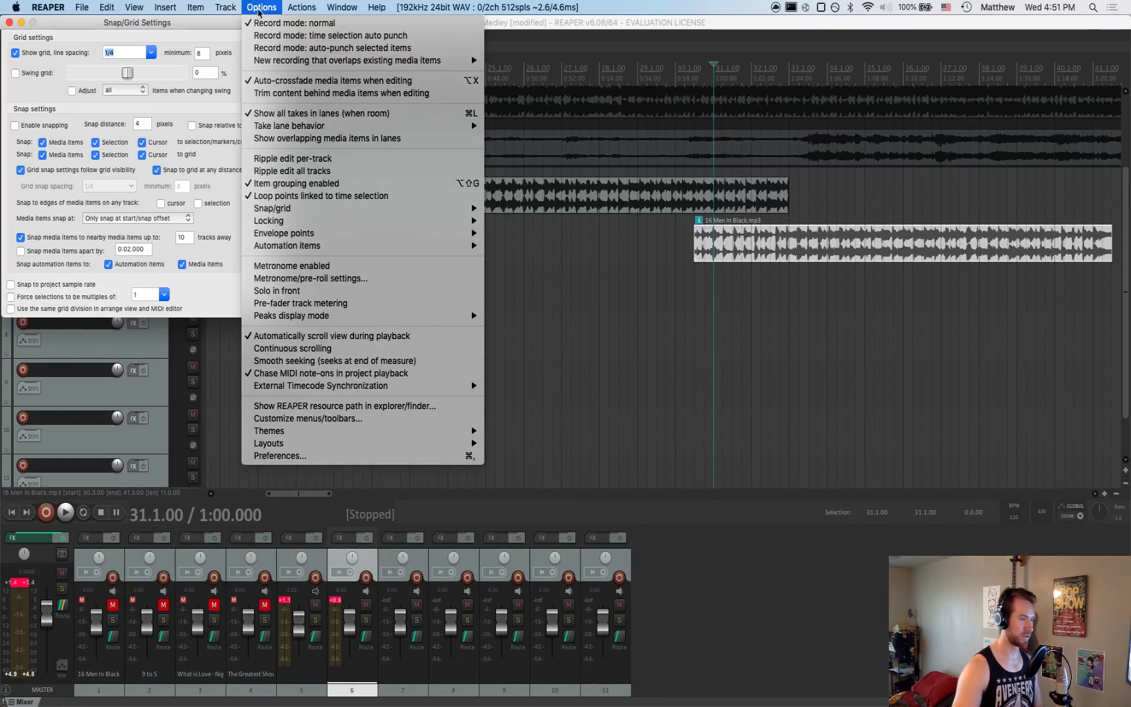
mouse_move(233, 8)
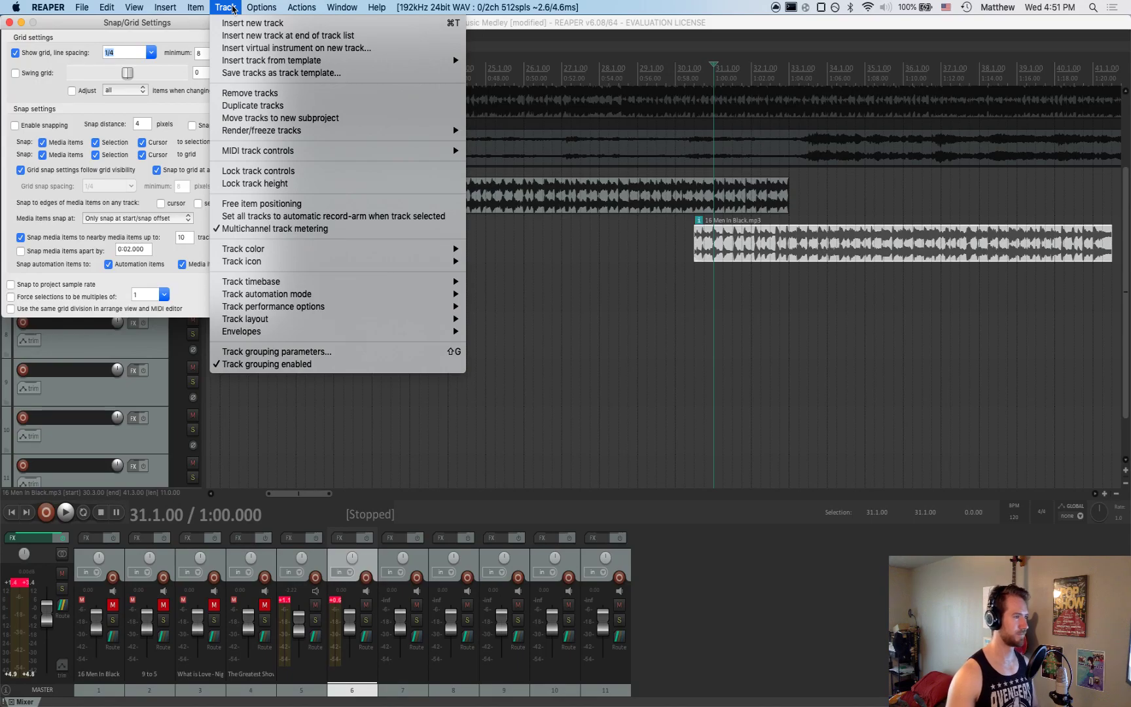
mouse_move(272, 5)
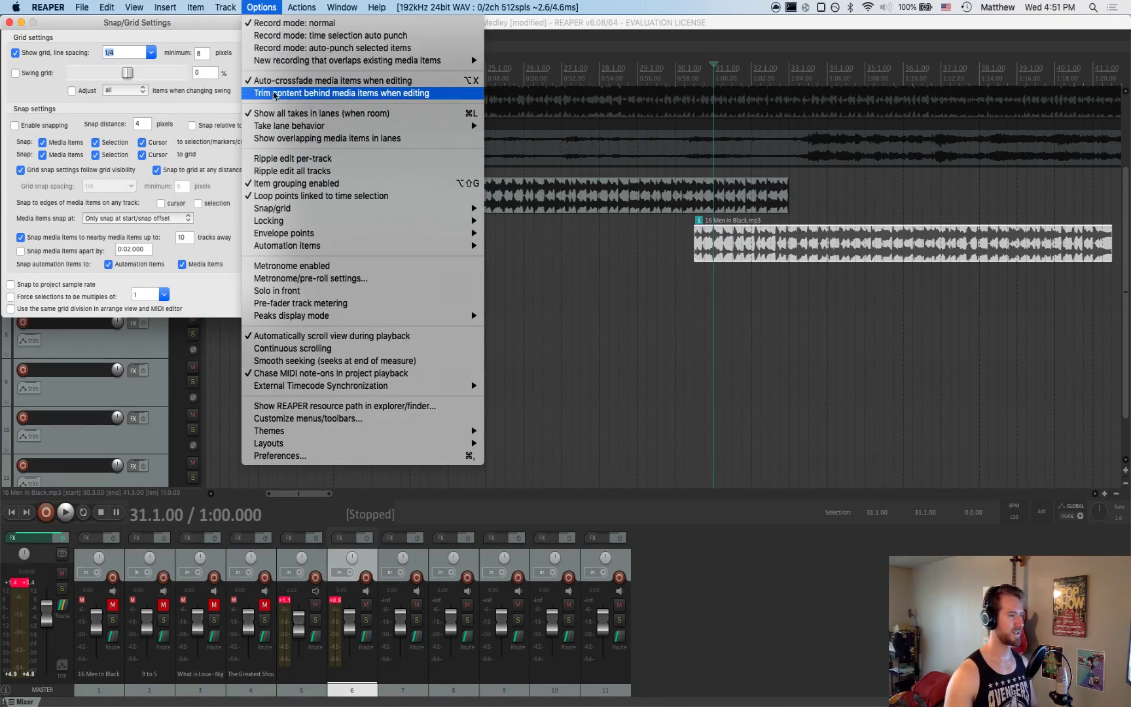
mouse_move(281, 209)
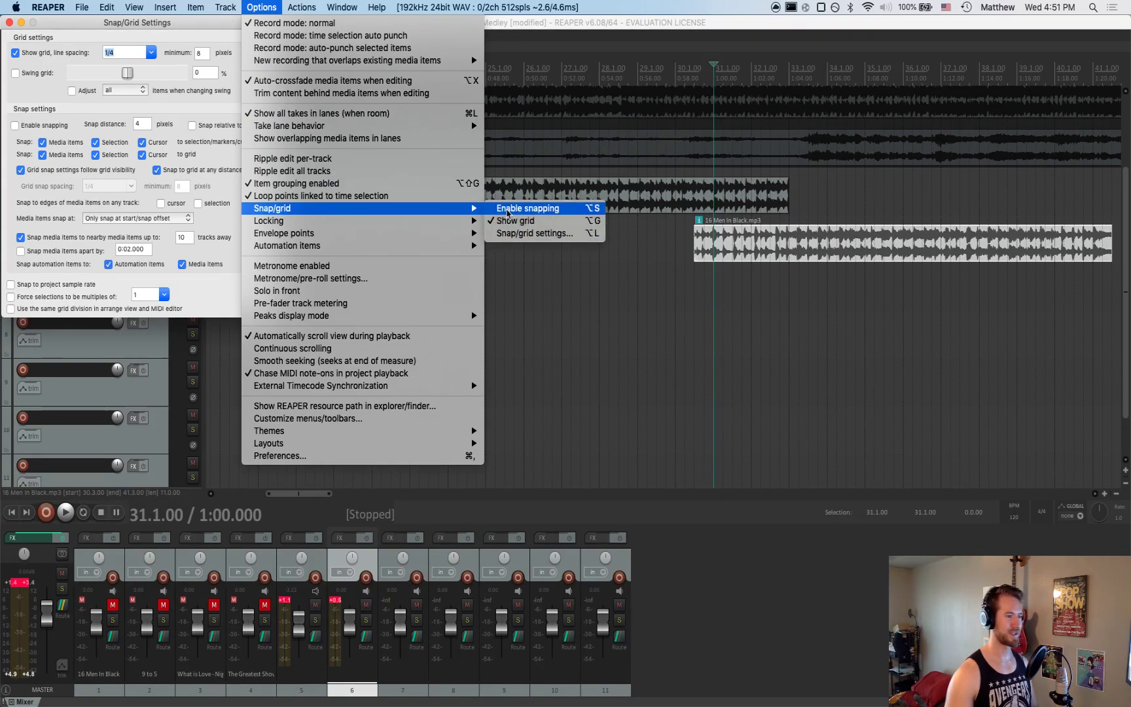
left_click(528, 208)
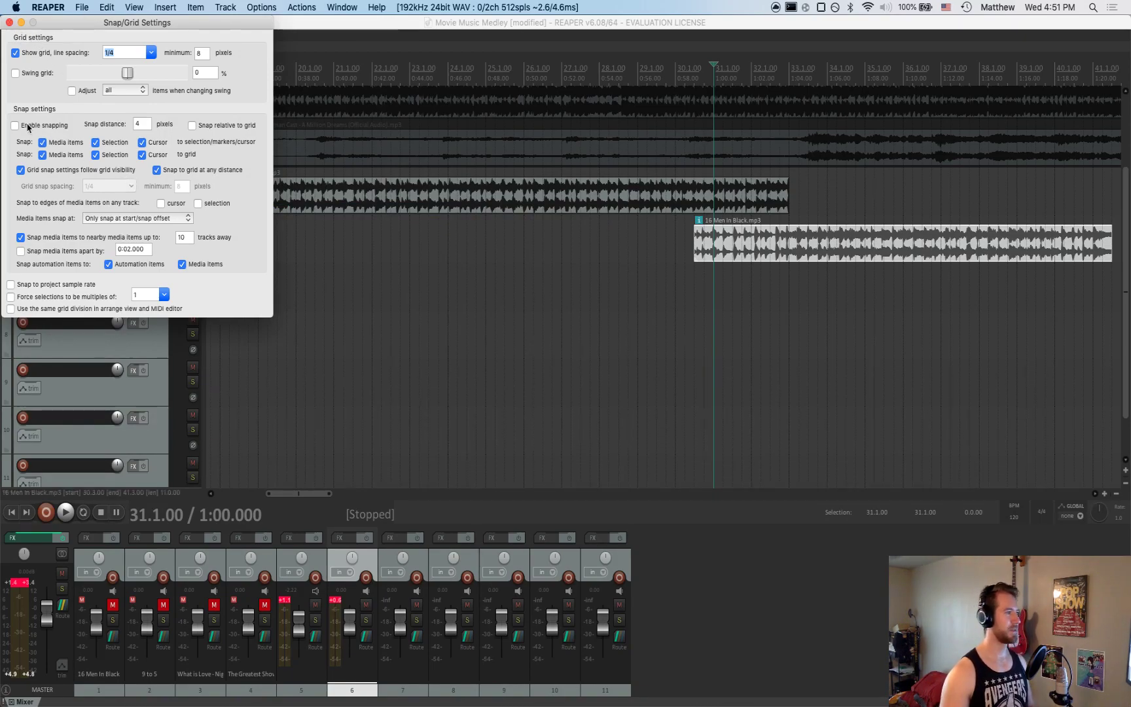
left_click(776, 255)
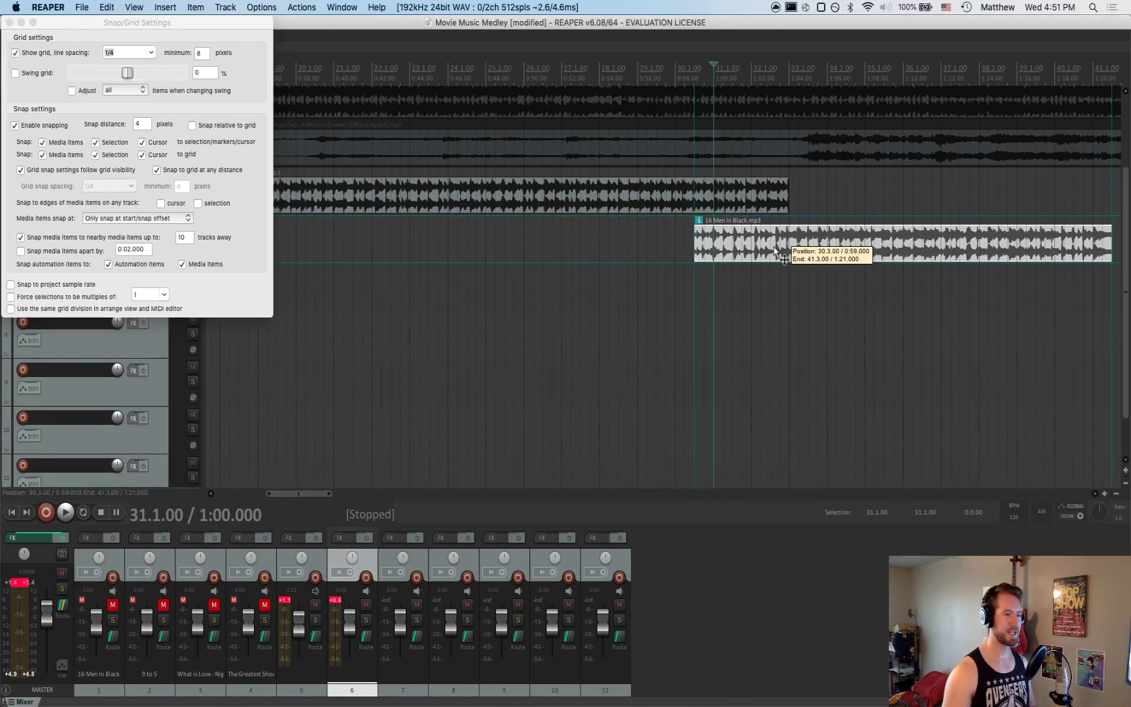
mouse_move(770, 250)
left_mouse_down()
mouse_move(714, 252)
mouse_move(771, 250)
left_mouse_up()
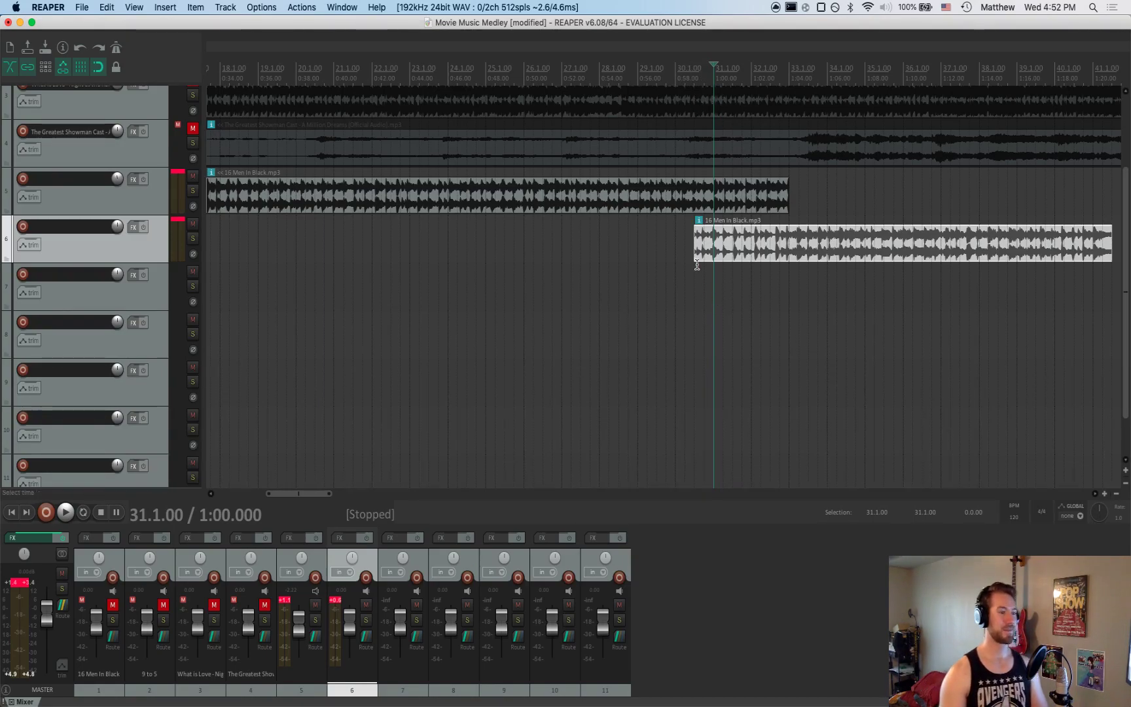
mouse_move(727, 255)
left_mouse_down()
mouse_move(832, 243)
mouse_move(739, 254)
left_mouse_up()
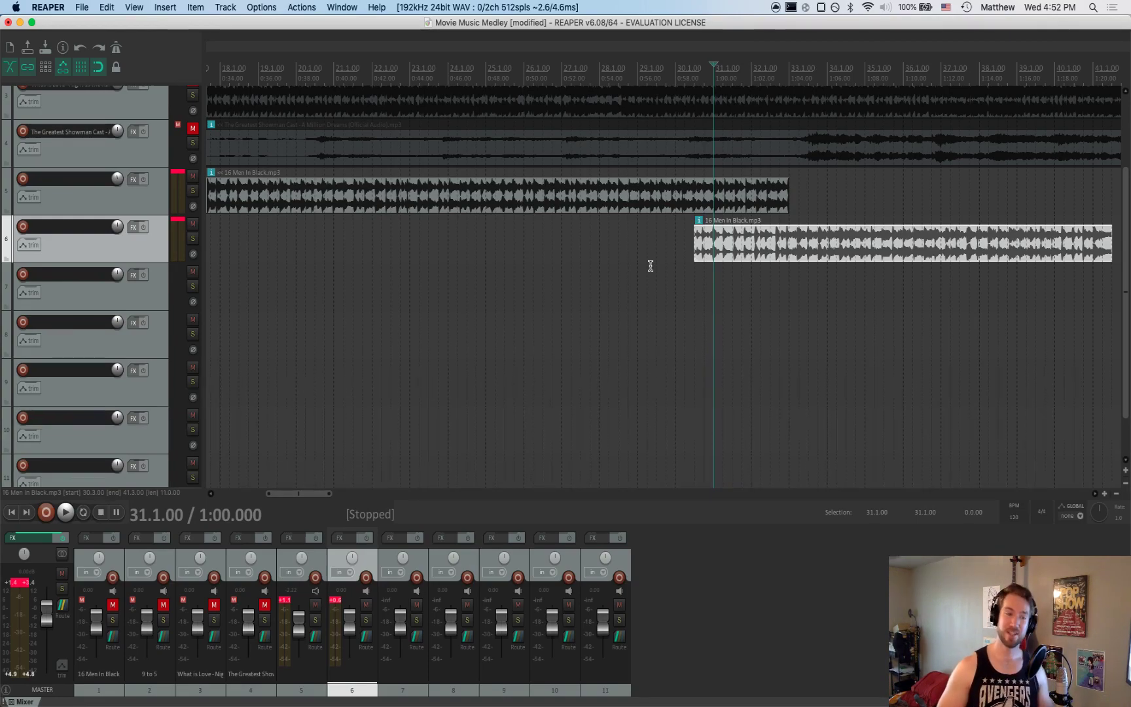
Turn off snapping and shift the track 6 clip slightly later than 30.3.00
left_click(261, 7)
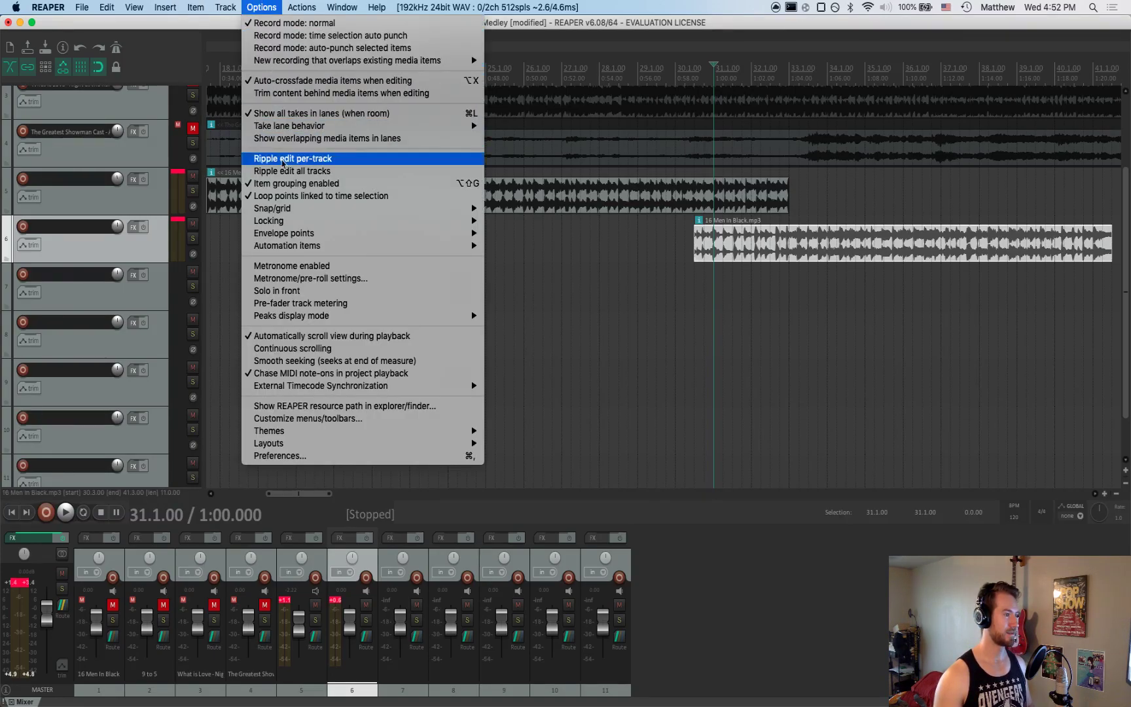
mouse_move(288, 224)
mouse_move(327, 208)
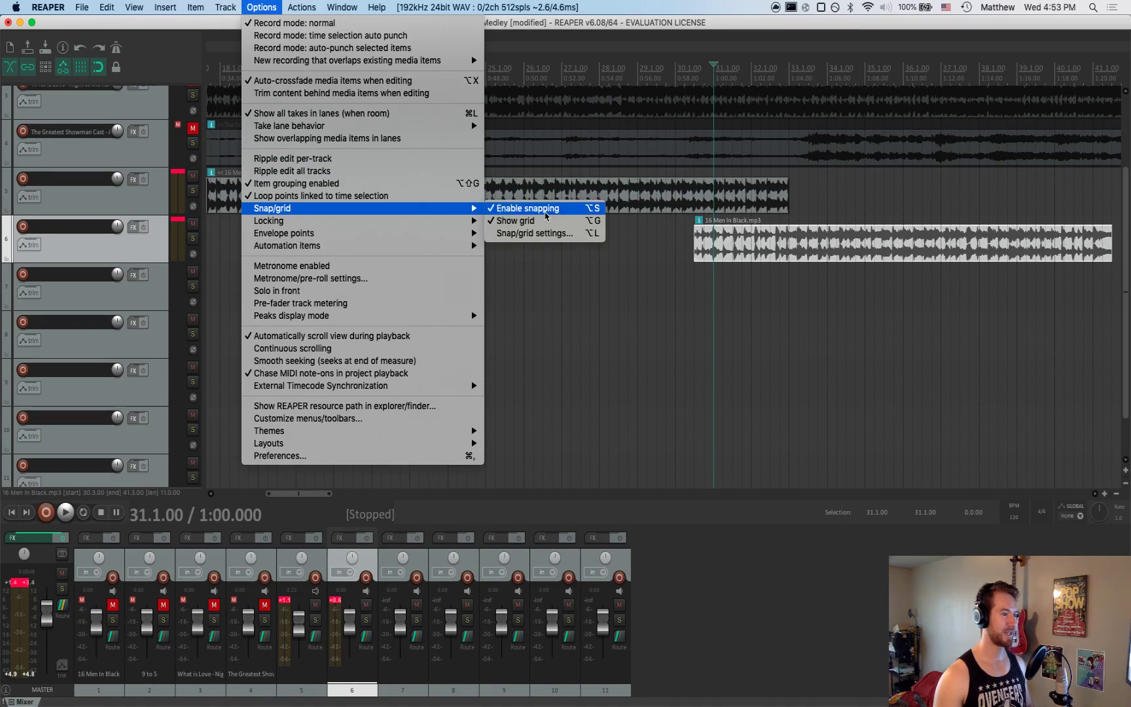
left_click(546, 210)
left_click_drag(763, 260, 773, 256)
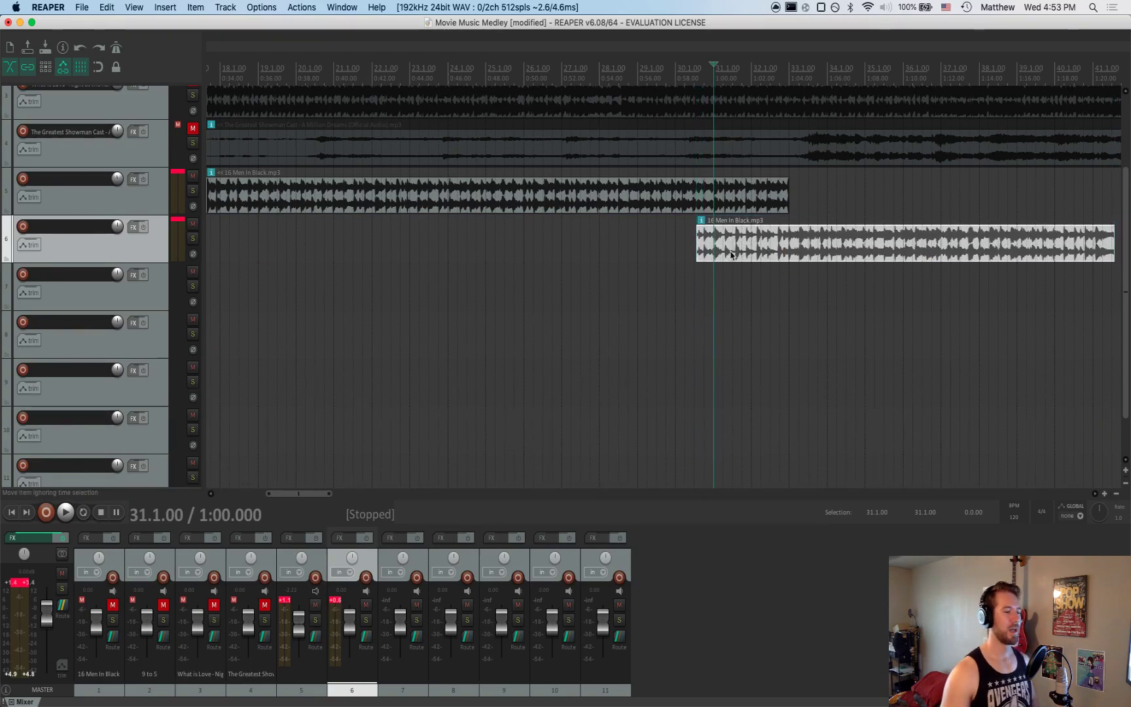
Nudge the track 6 clip slightly earlier so its waveform peaks line up with the beats on track 5
scroll(730, 255, "up", 6)
scroll(669, 250, "up", 2)
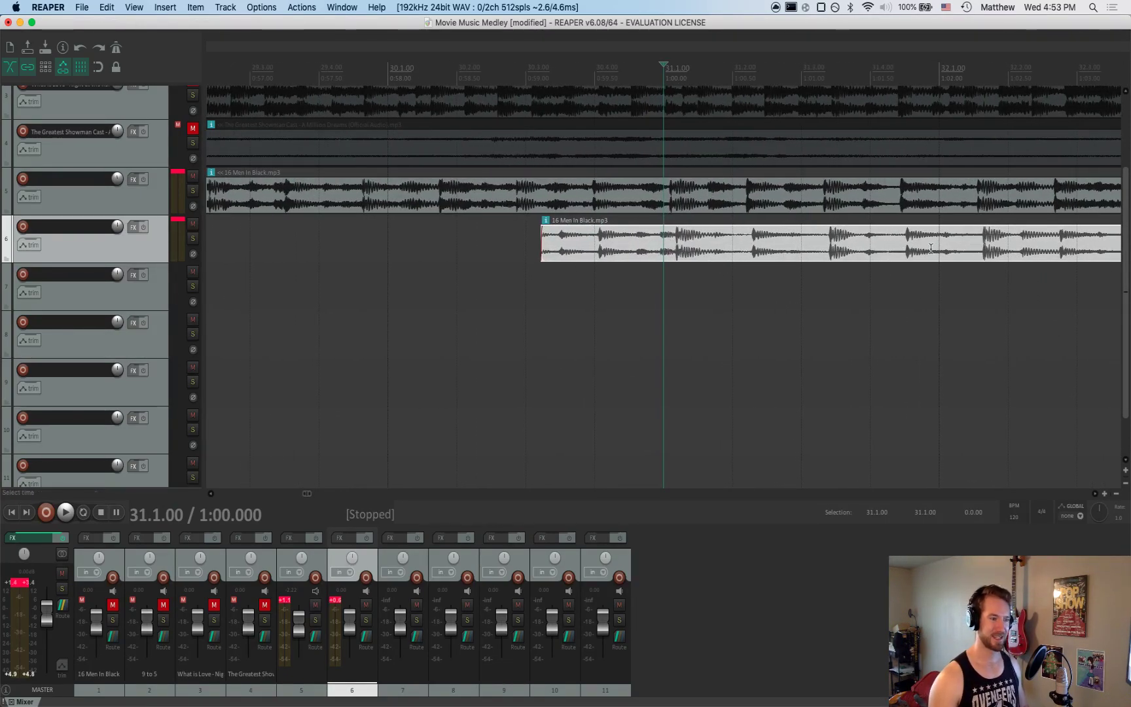
left_click_drag(892, 245, 885, 247)
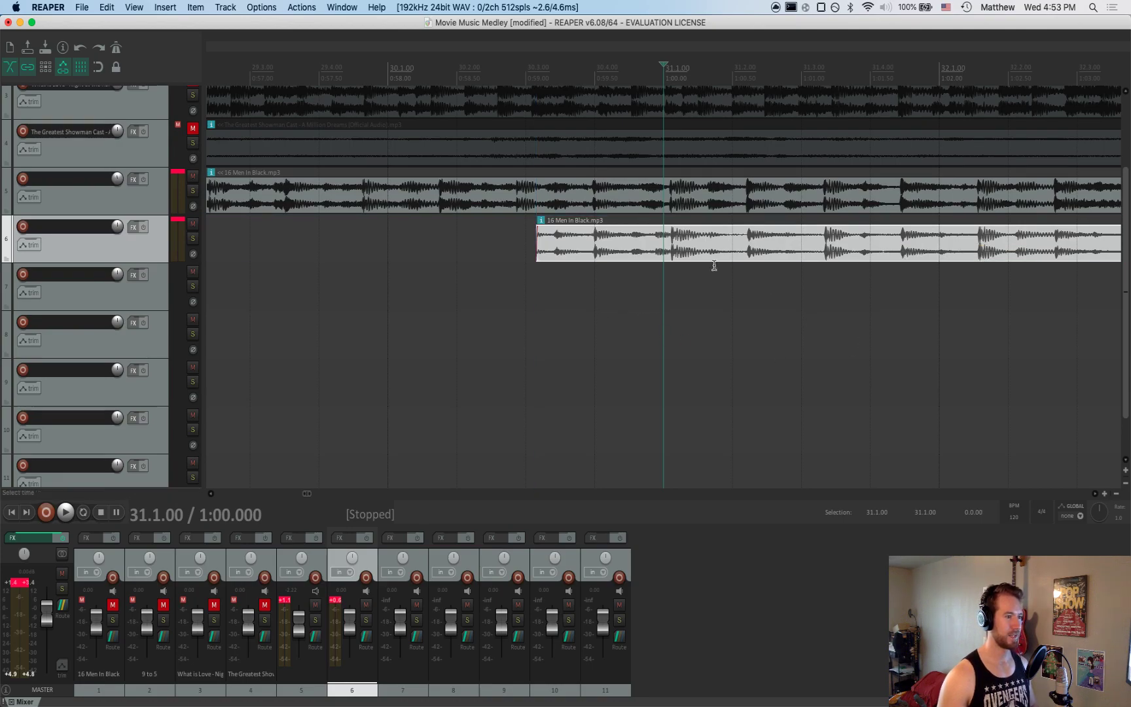
Play both clips from 27.4.87 through their overlap twice to check the beat alignment
scroll(652, 241, "down", 8)
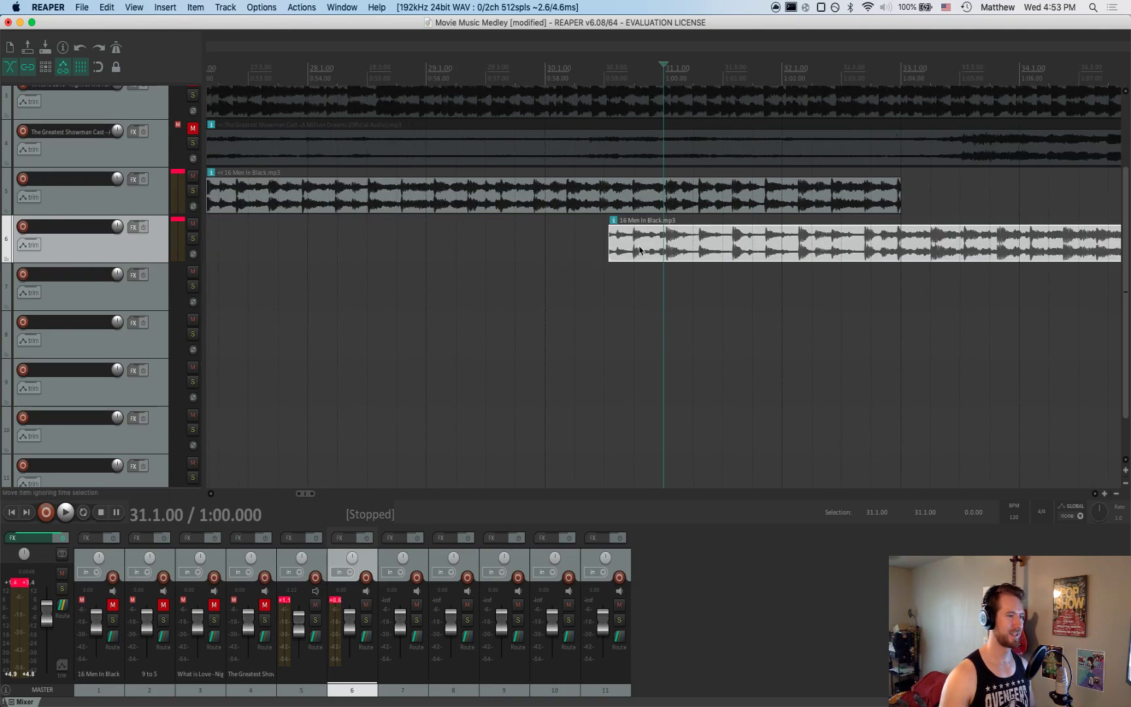
left_click(490, 79)
key("space")
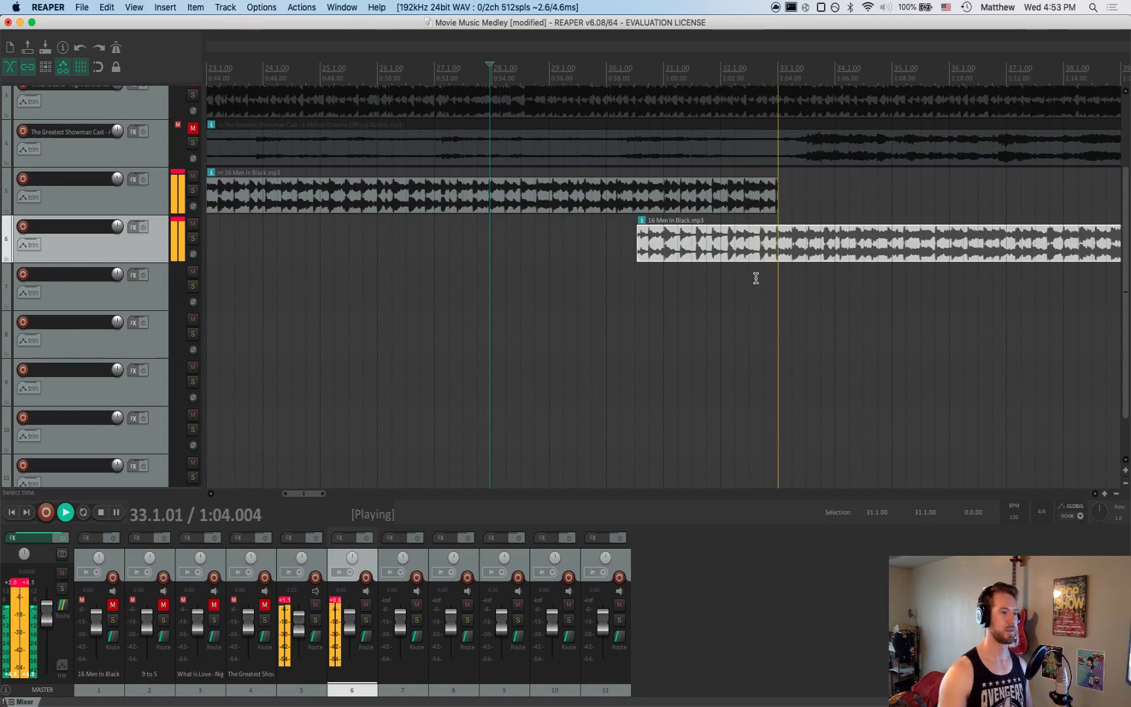
key("space")
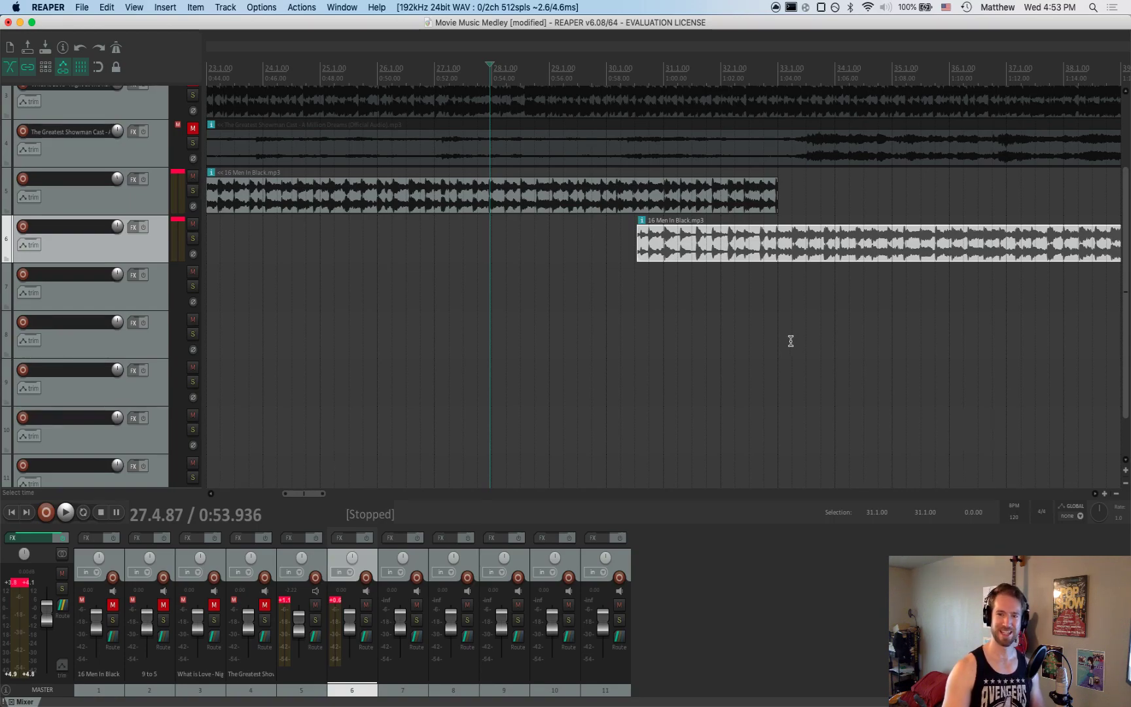
left_click(777, 208)
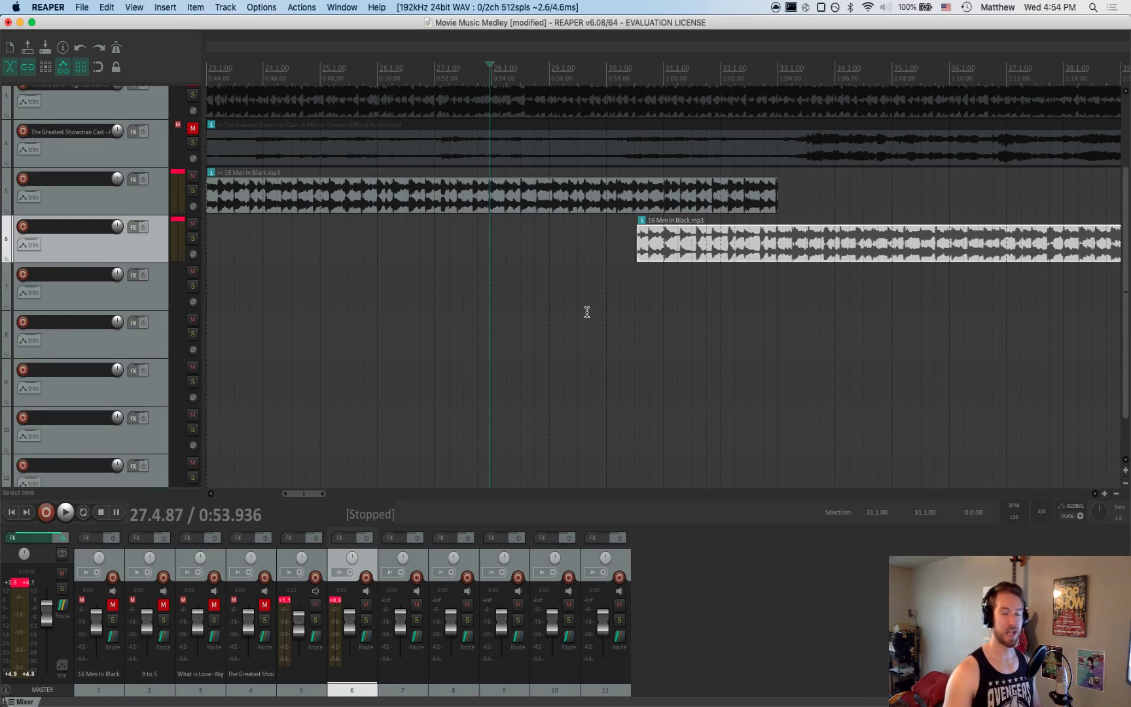
key("space")
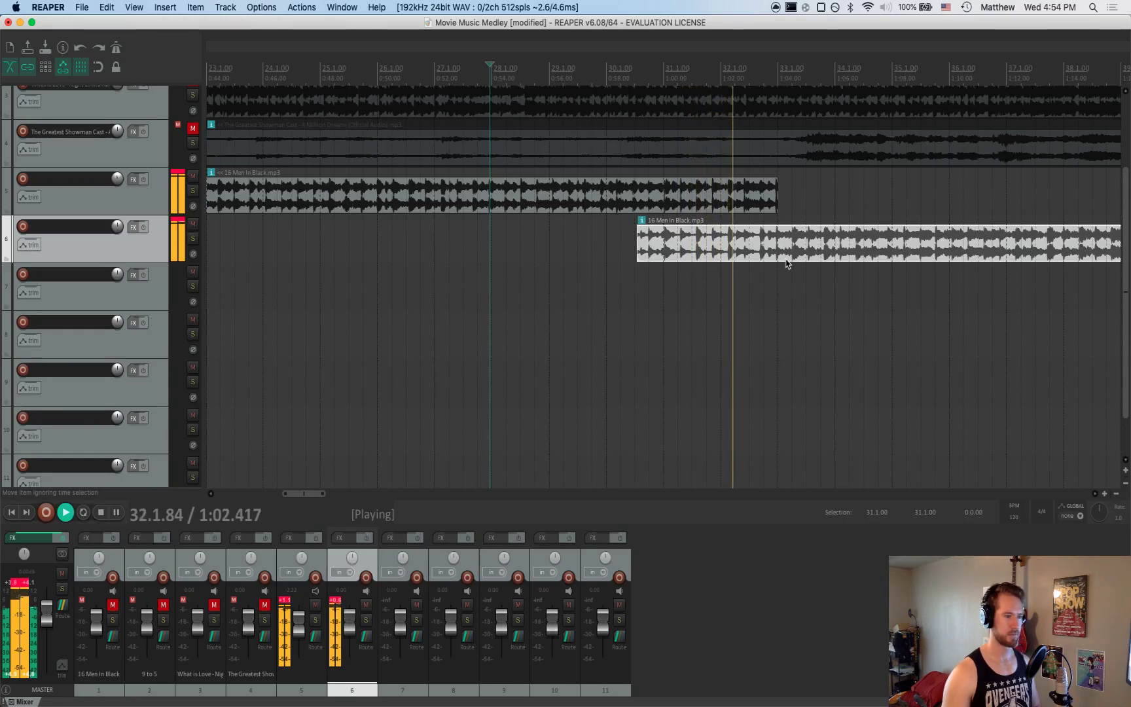
key("space")
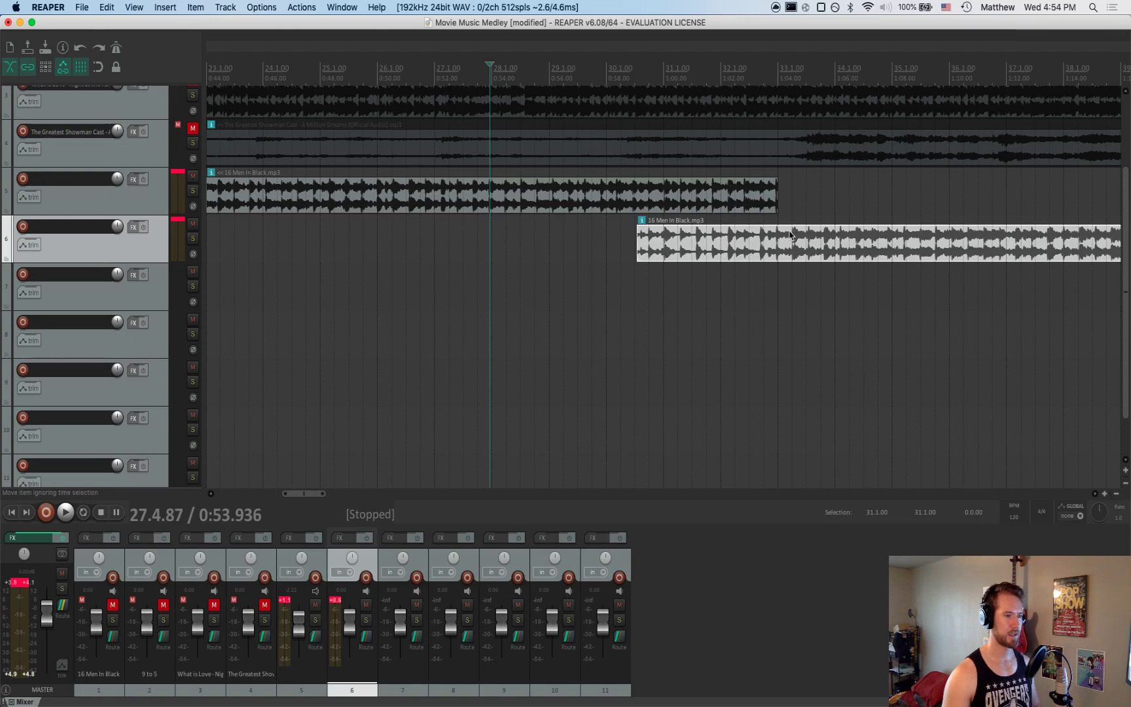
Briefly play from the end of the track 5 clip at 32.4.96 and place the edit cursor at 33.2.03
left_click(778, 247)
key("space")
key("space")
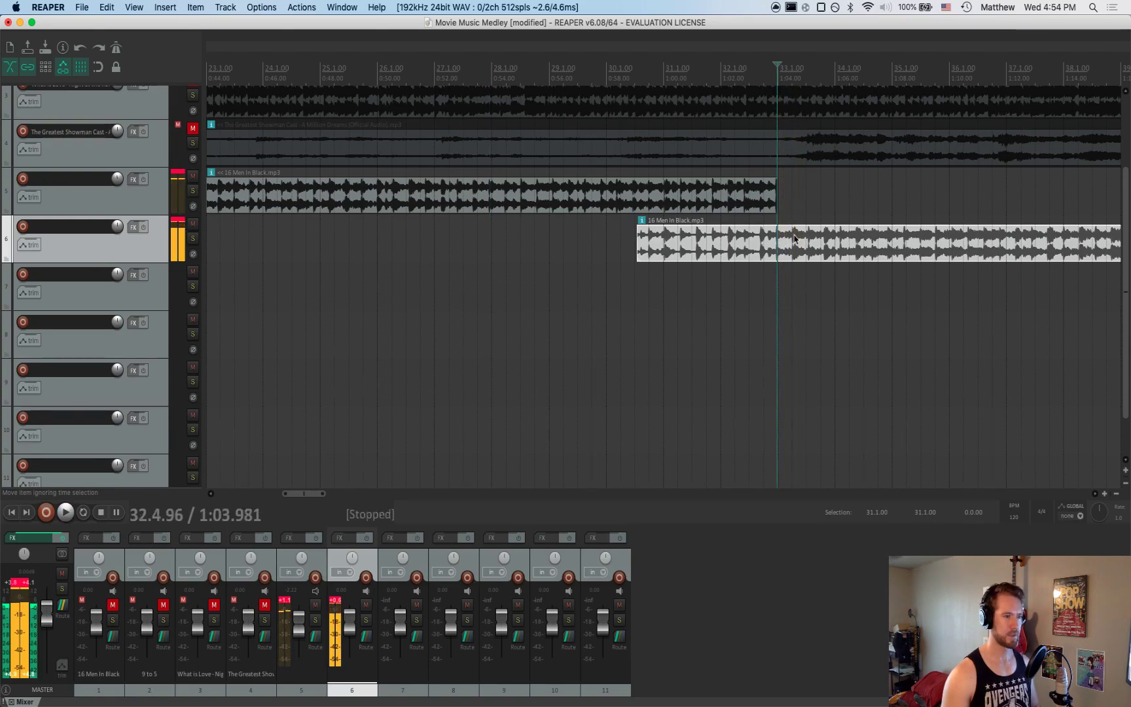
left_click(794, 241)
left_click(792, 241)
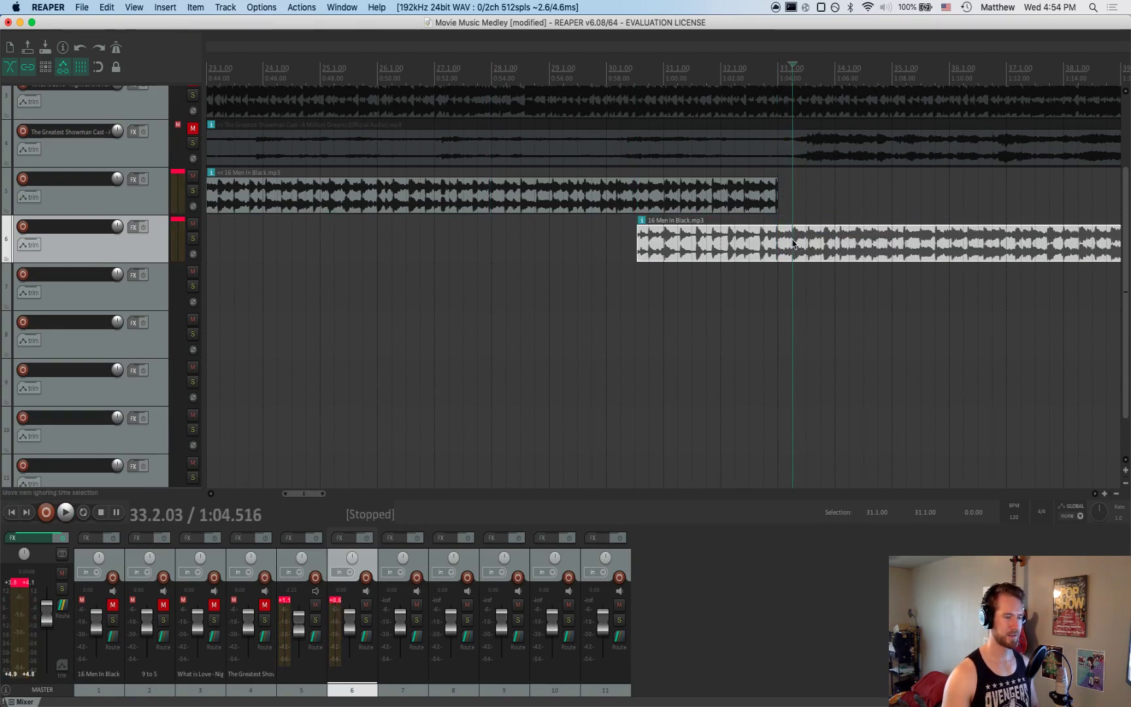
Move the track 6 clip nearly two bars earlier under the track 5 clip, keeping the beats aligned
scroll(665, 257, "down", 1)
scroll(646, 255, "up", 5)
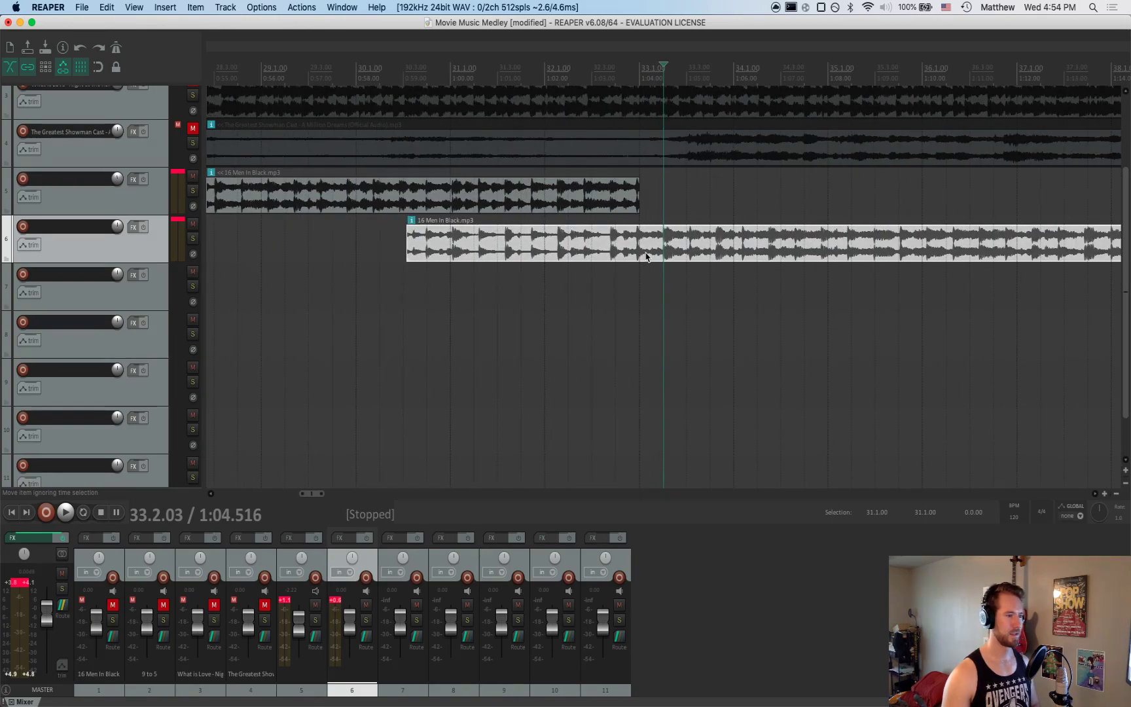
left_click_drag(721, 238, 528, 244)
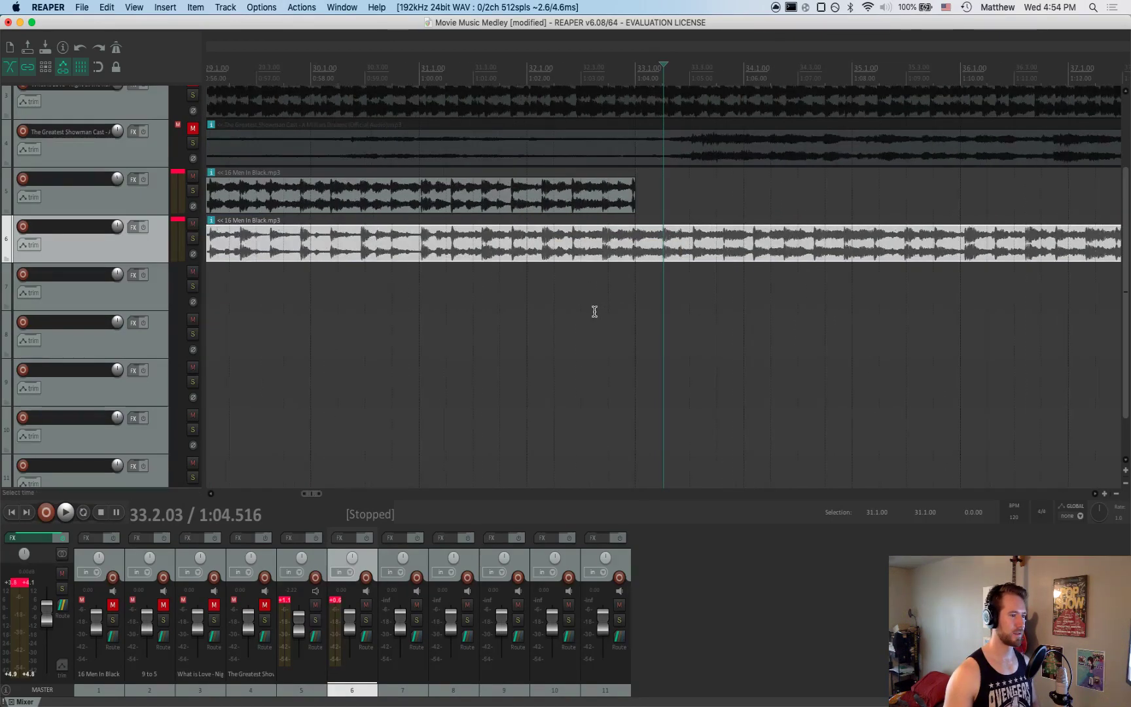
Trim the end of the track 5 clip to 32.1.42 and the start of the track 6 clip to about 31.2.00
scroll(599, 311, "down", 3)
left_click_drag(650, 209, 598, 210)
left_click_drag(422, 255, 552, 258)
Play the trimmed transition between the two clips from 29.4.61
left_click(476, 195)
key("space")
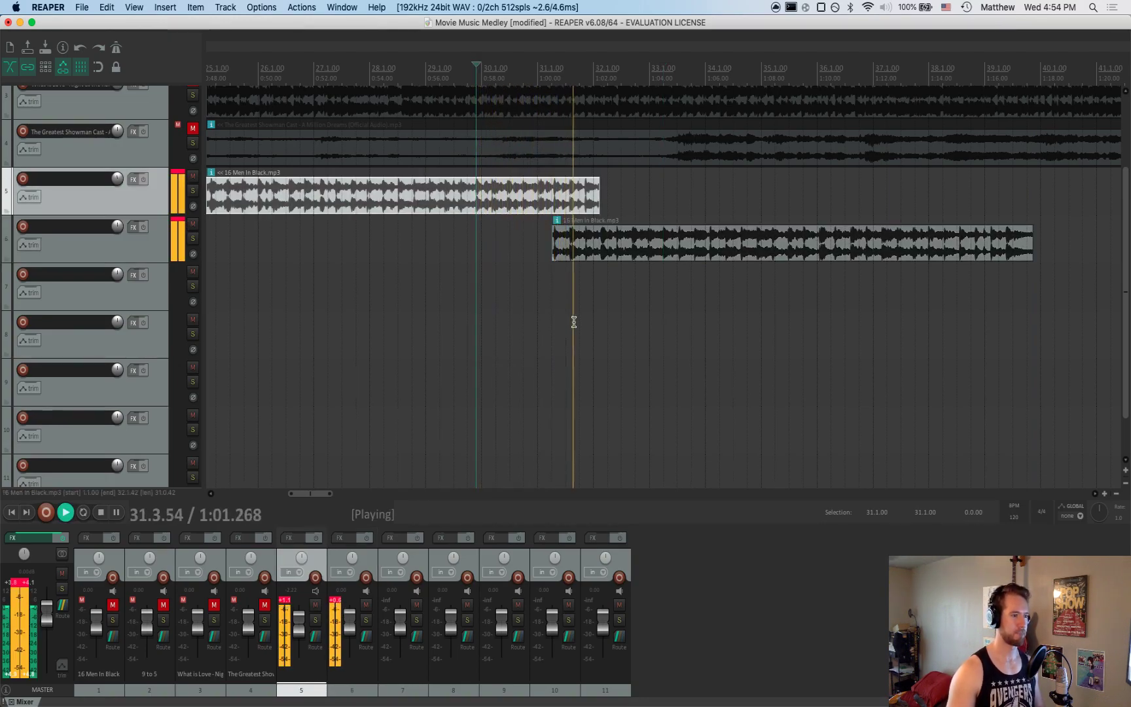
key("space")
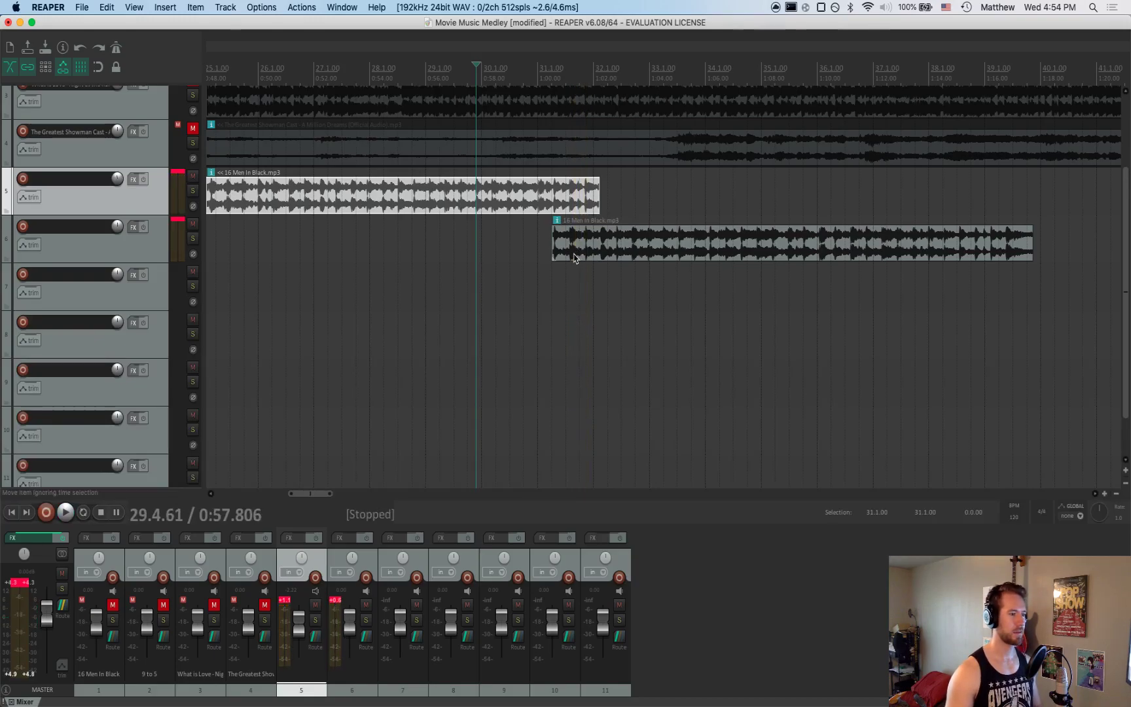
Move the track 6 clip about two beats earlier, trim the track 5 clip's end to just after 31.1.00, and replay the transition
left_click_drag(629, 236, 544, 211)
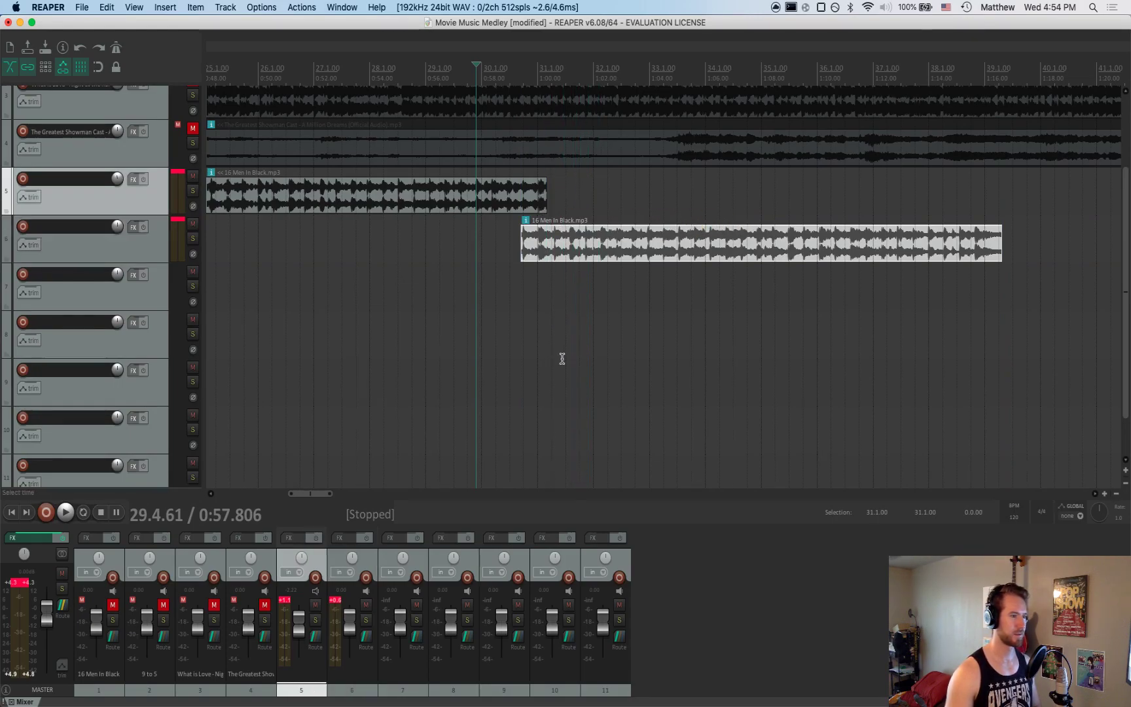
key("space")
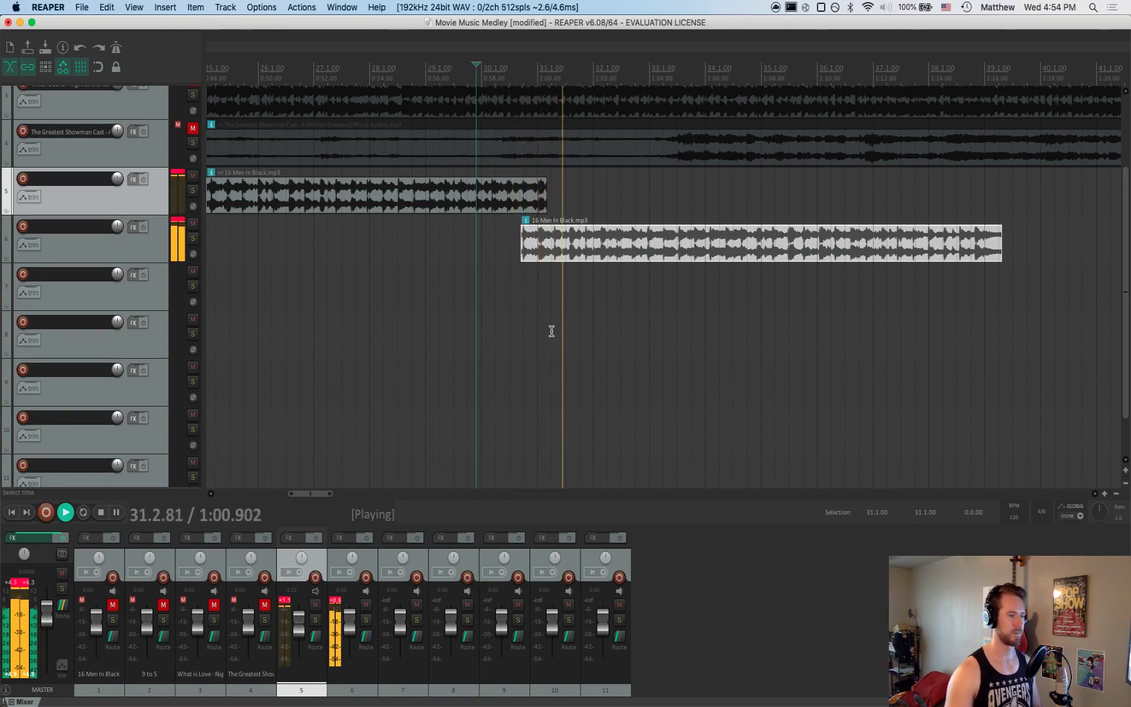
key("space")
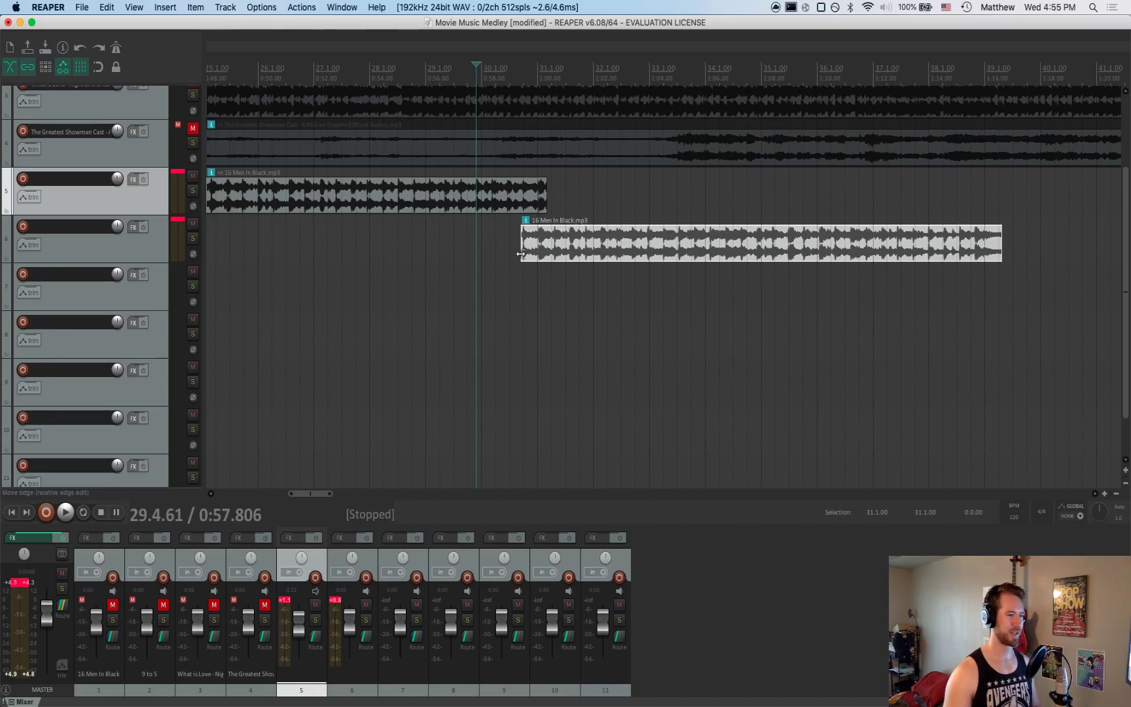
Extend the start of the track 6 clip about one beat earlier and play the transition from 29.1.11
left_click_drag(522, 254, 506, 255)
left_click(427, 202)
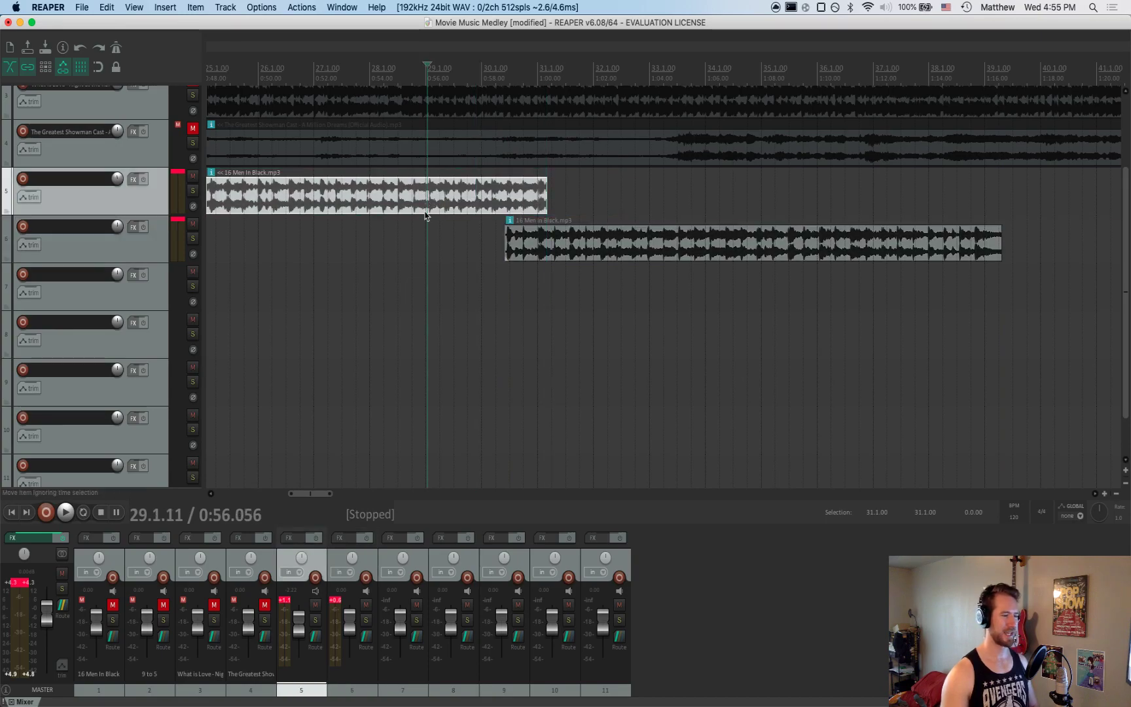
key("space")
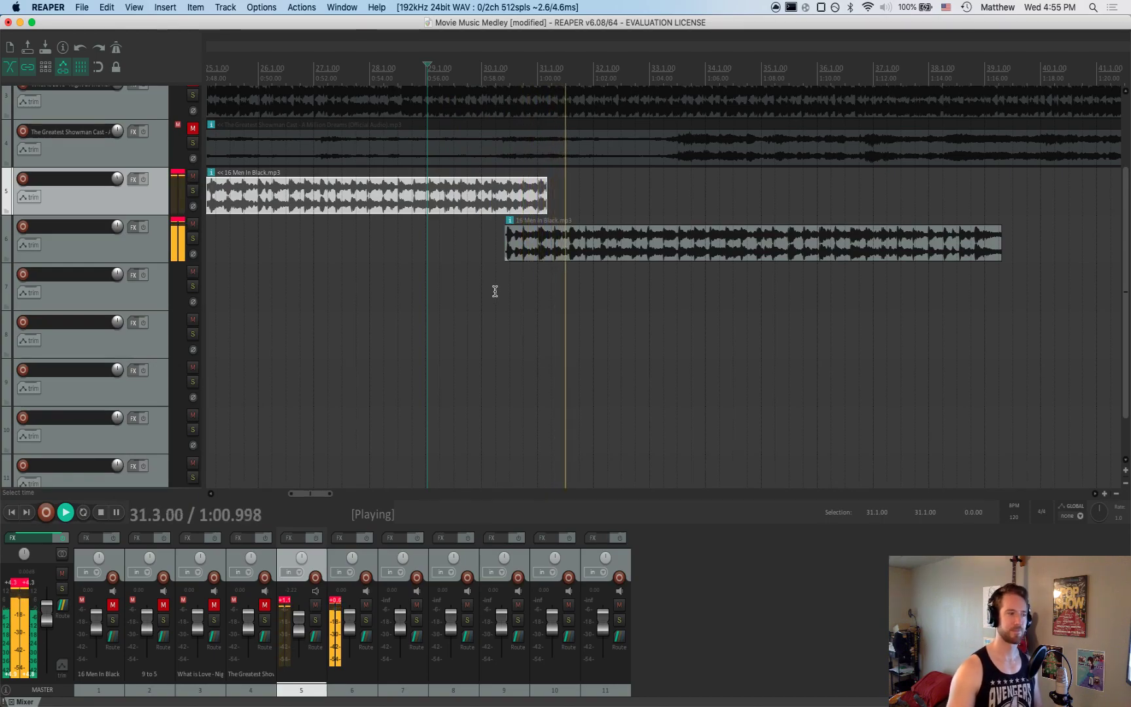
Undo the recent trims and moves of the track 5 and track 6 clips, and play the transition from 29.1.11
key("space")
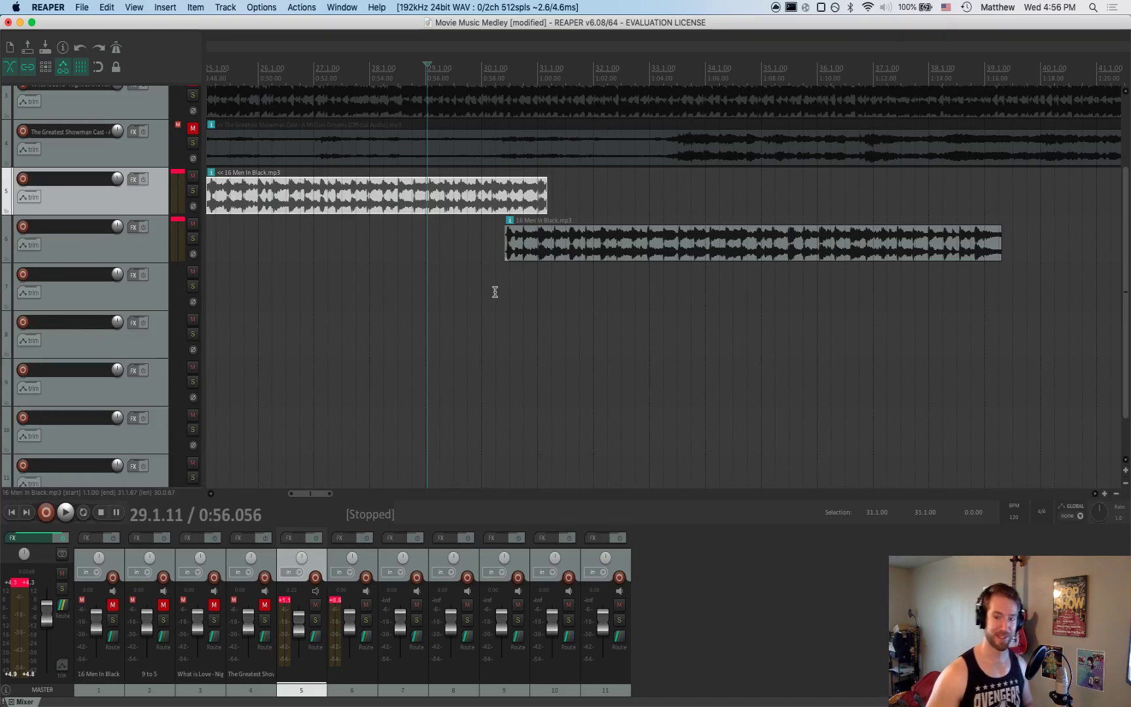
key("super+z")
key("super+z")
key("super+z")
key("super+z")
key("super+z")
key("super+z")
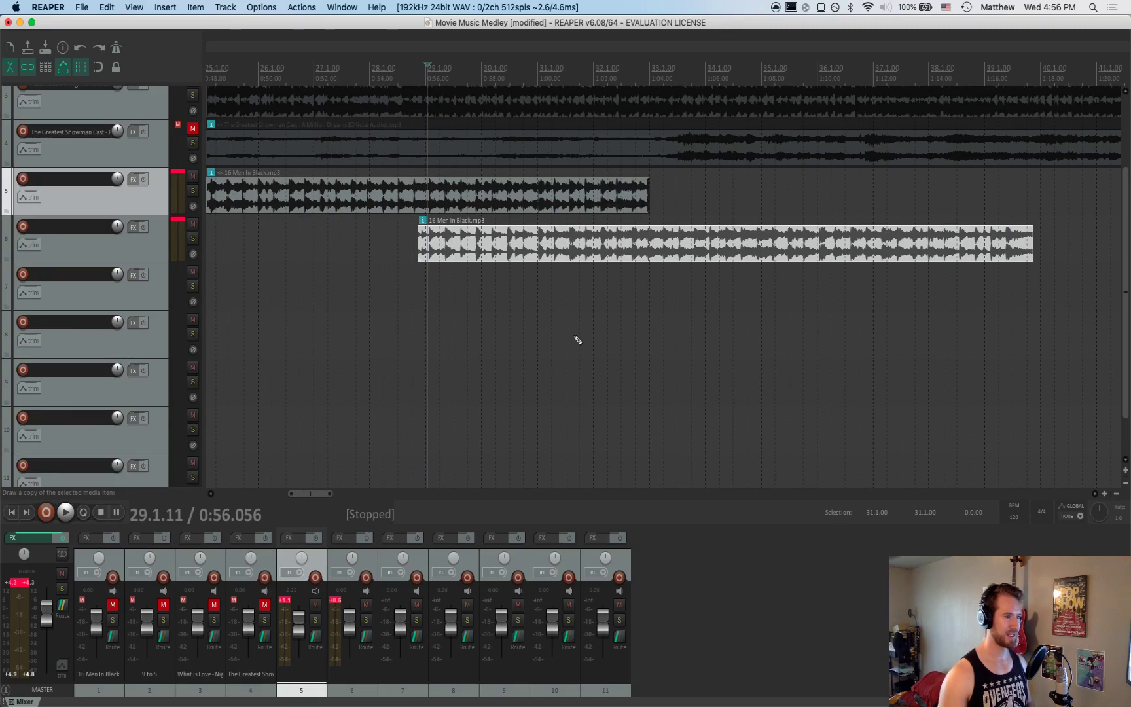
key("super+z")
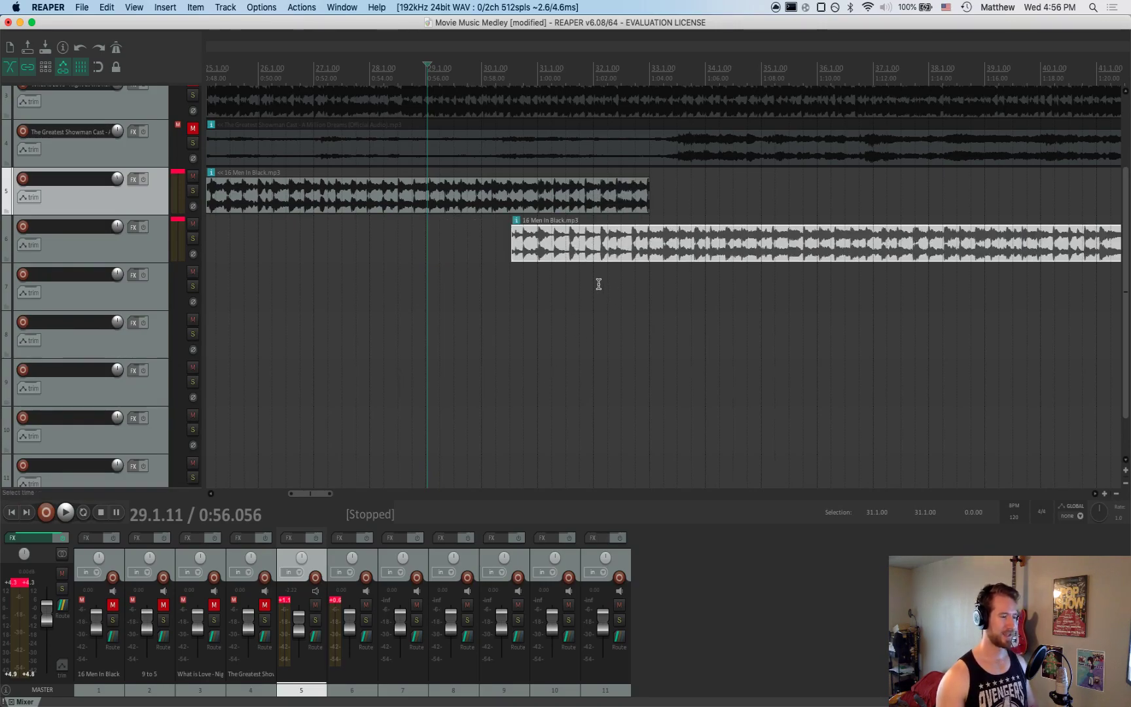
key("space")
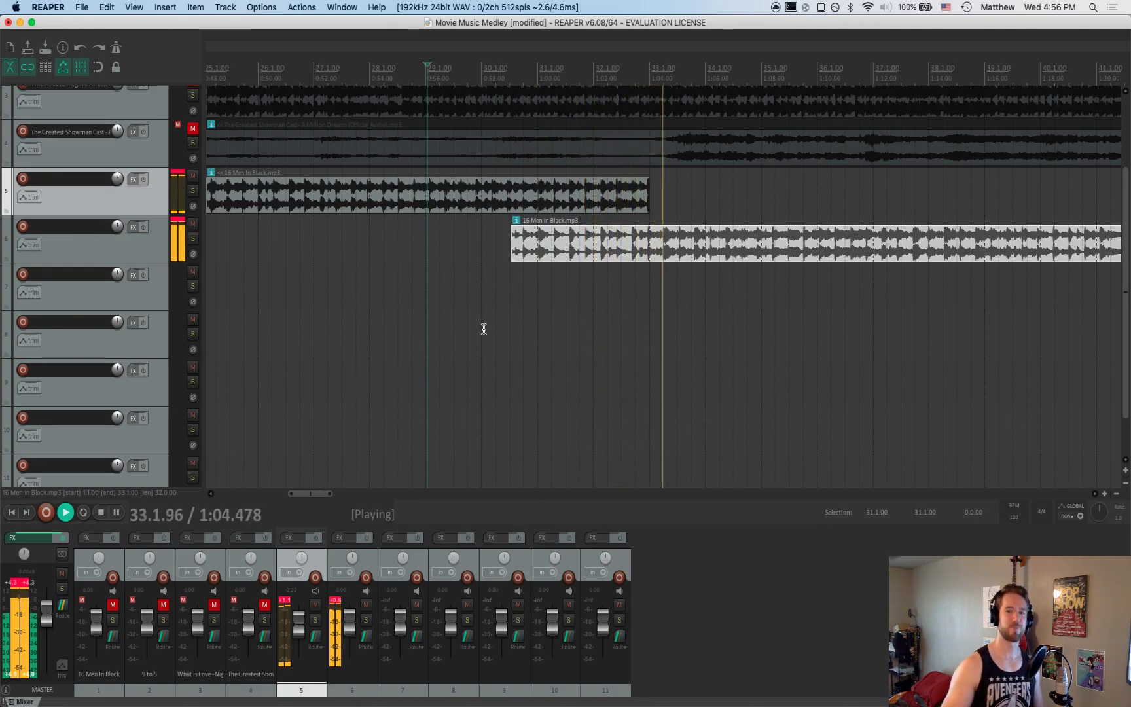
key("space")
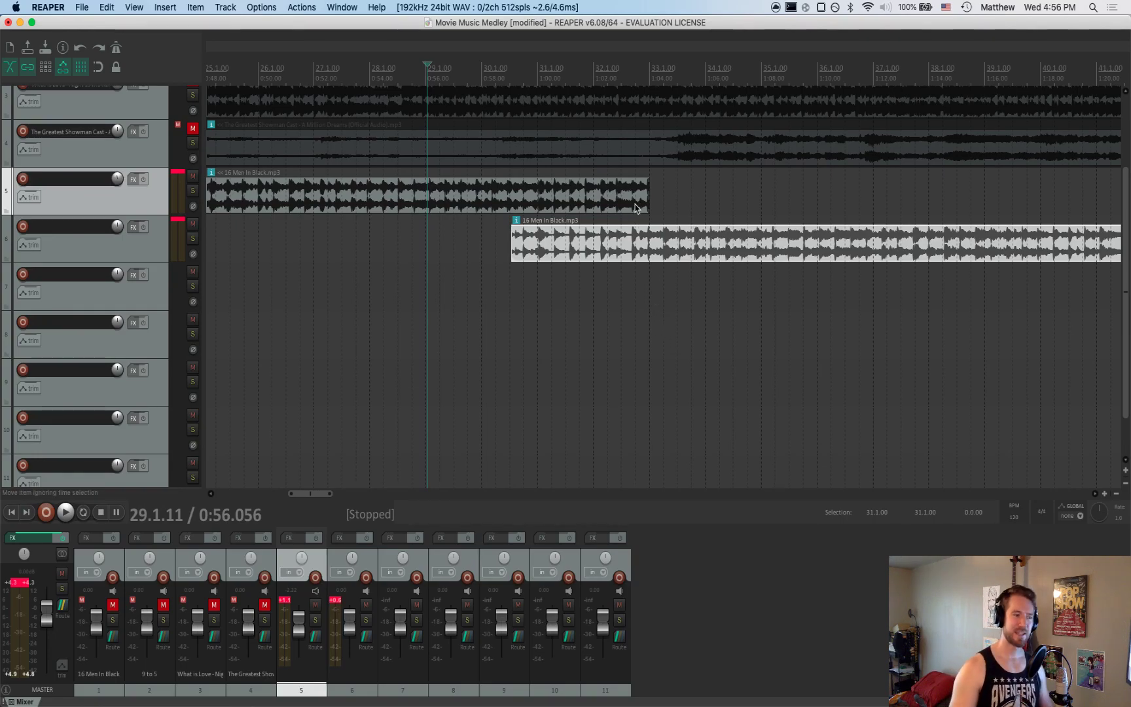
Trim the track 5 clip's end to just after 31.2.00 and the track 6 clip's start to just before 30.4.00
left_click_drag(648, 203, 552, 214)
left_click_drag(512, 250, 525, 248)
Play the trimmed transition from 29.3.40 and save the project
scroll(591, 331, "left", 5)
left_click(587, 336)
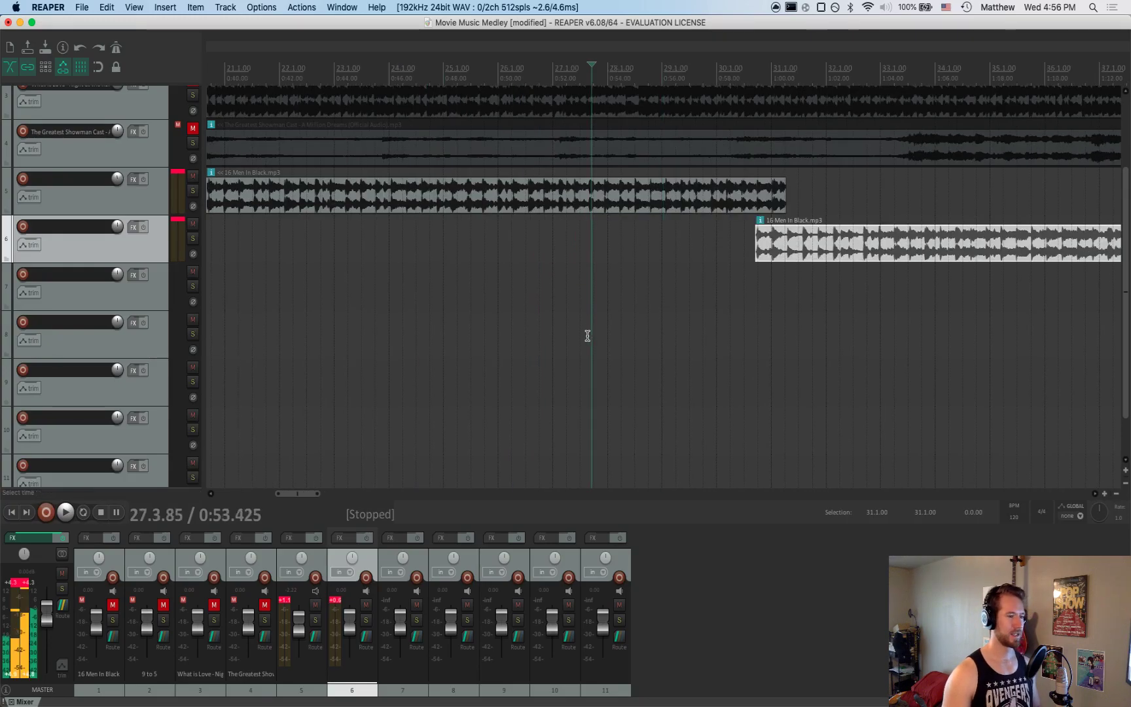
left_click(695, 282)
key("space")
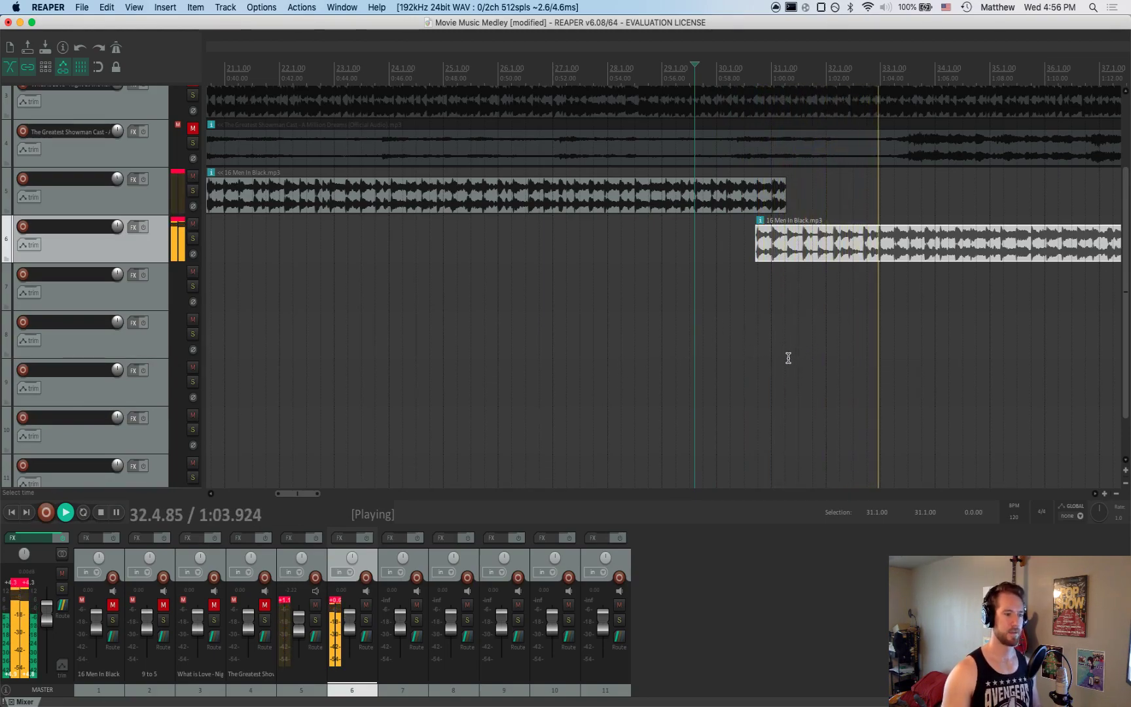
key("space")
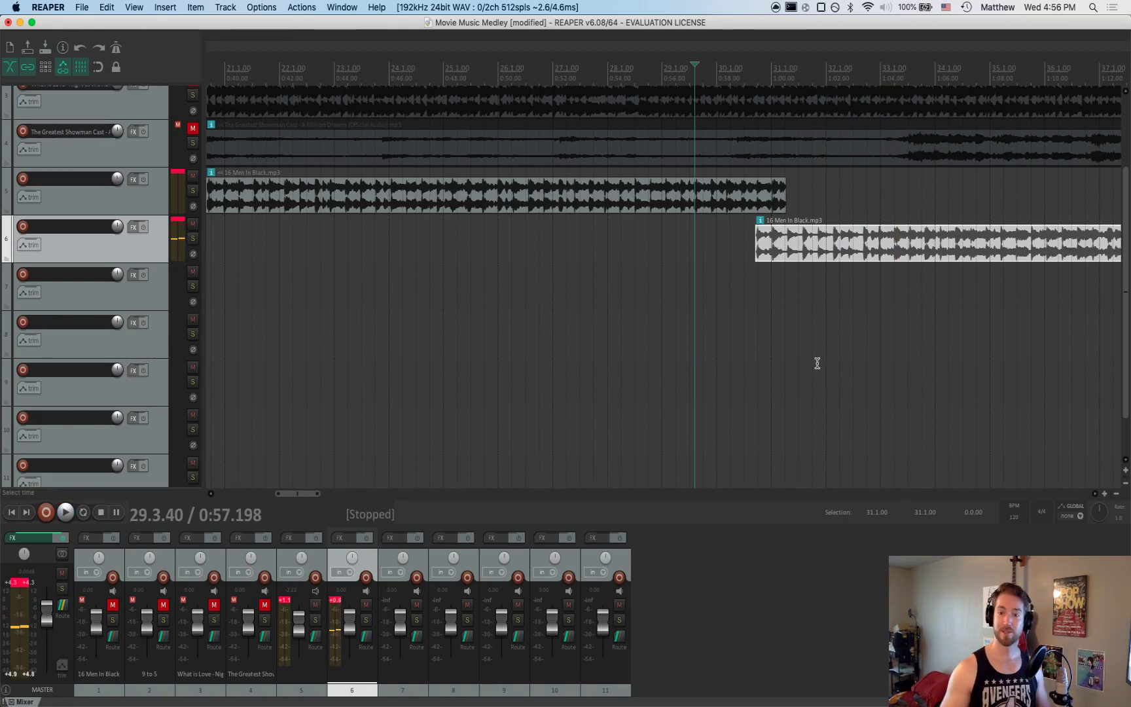
key("super+s")
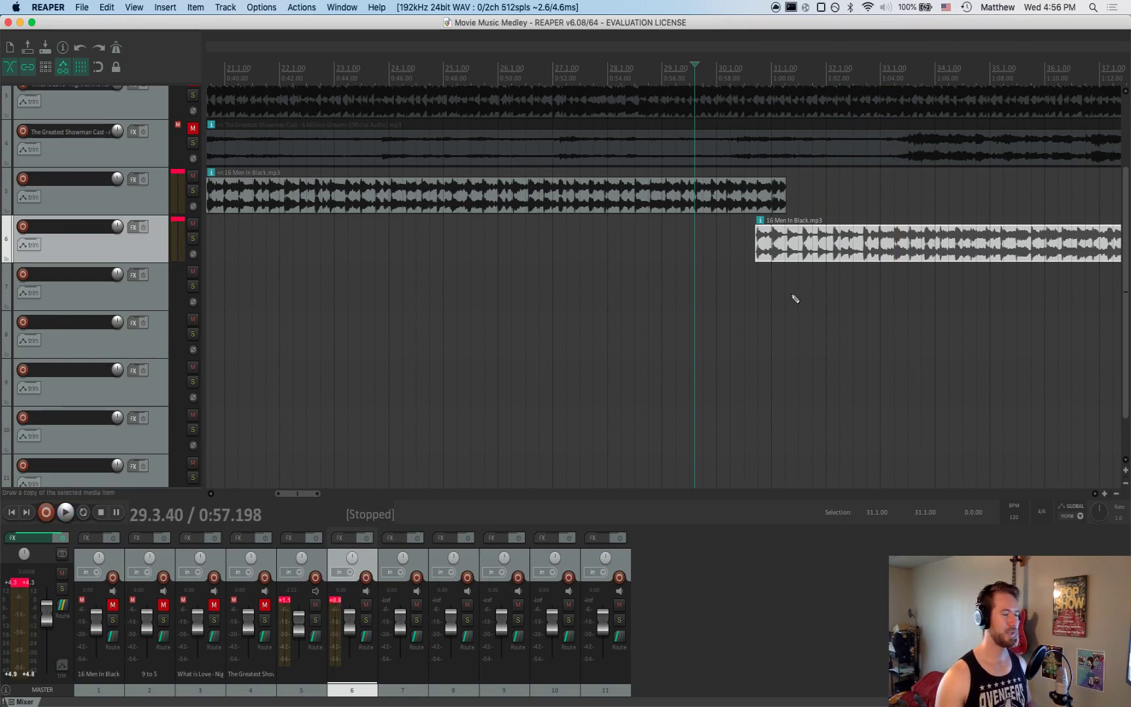
right_click(776, 206)
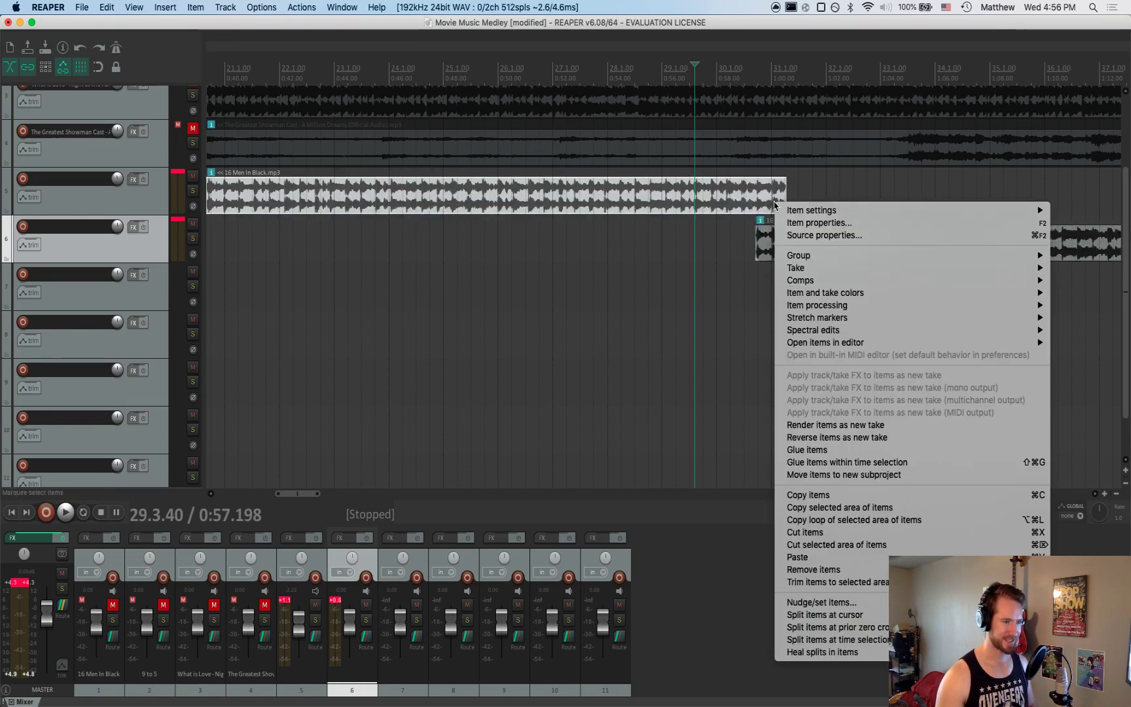
left_click(740, 387)
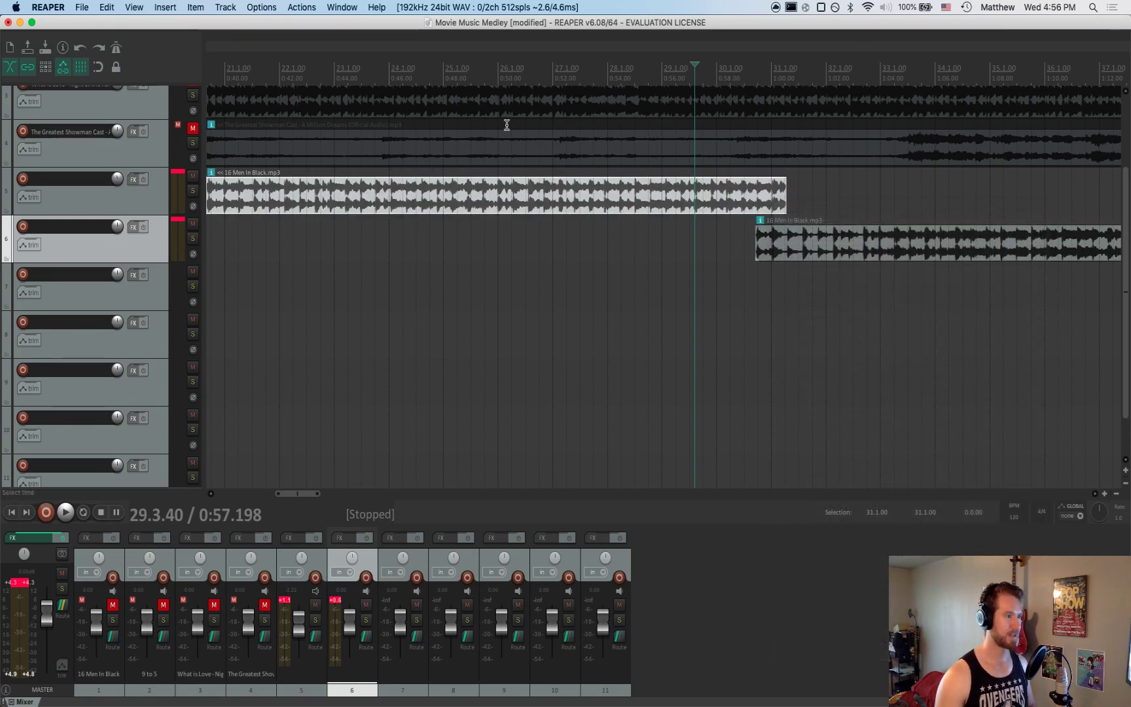
left_click(529, 279)
left_click(733, 283)
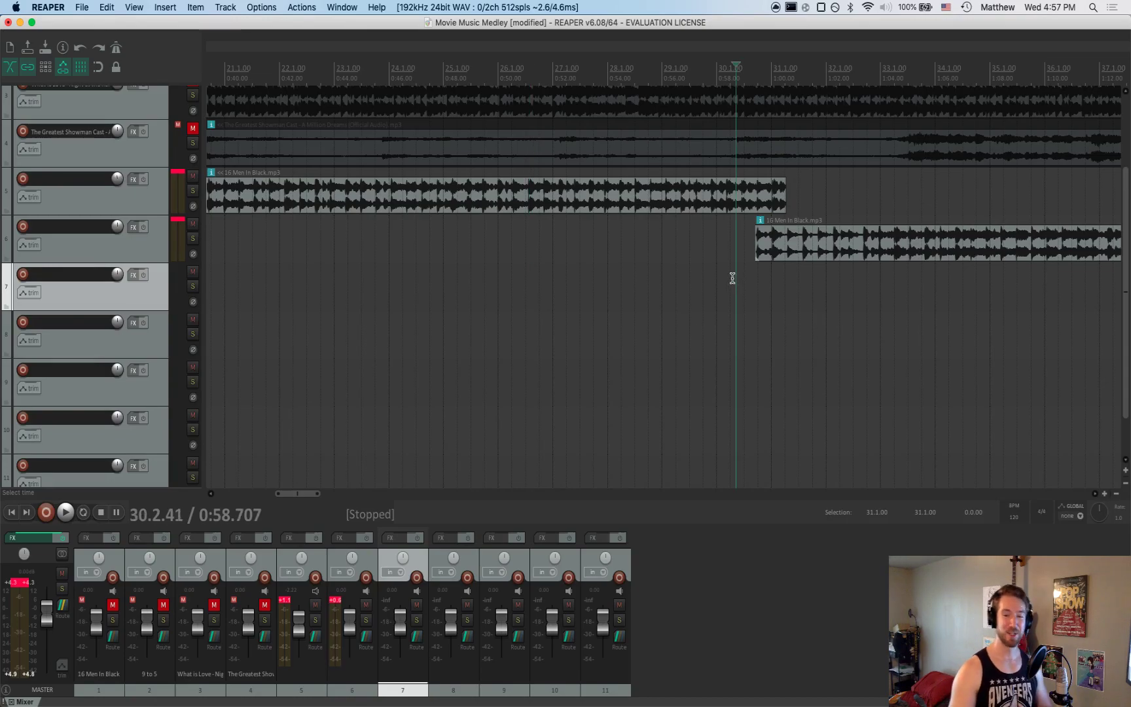
Search the available commands for "fade"
left_click(377, 7)
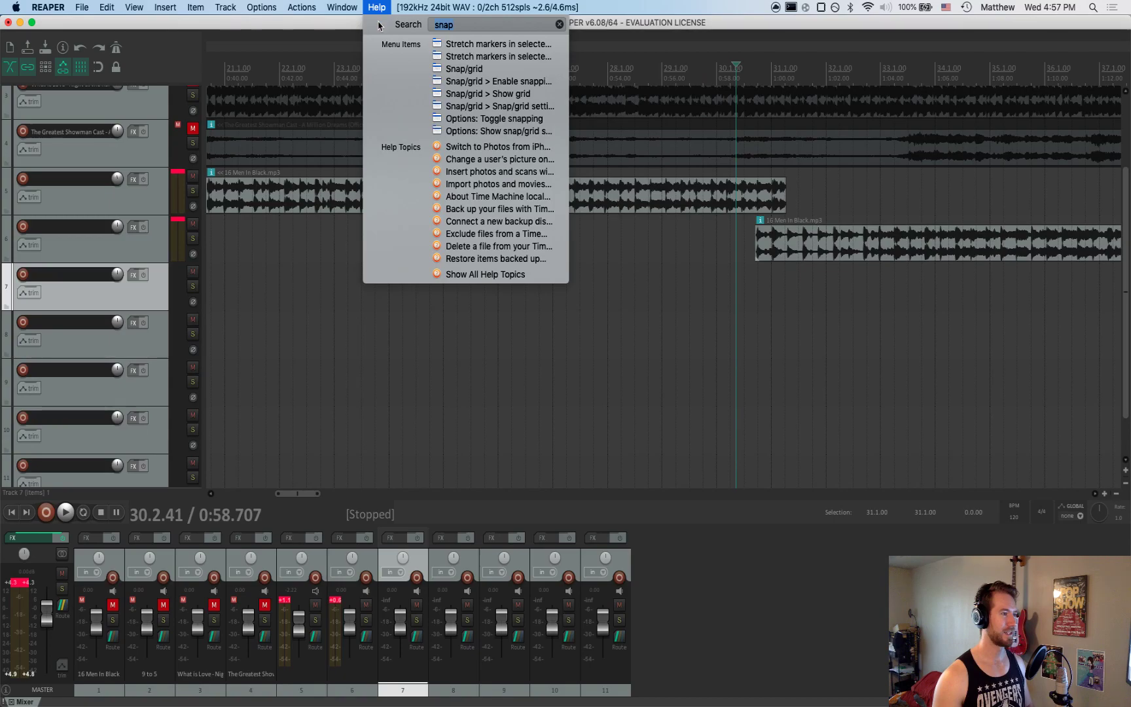
type("fade")
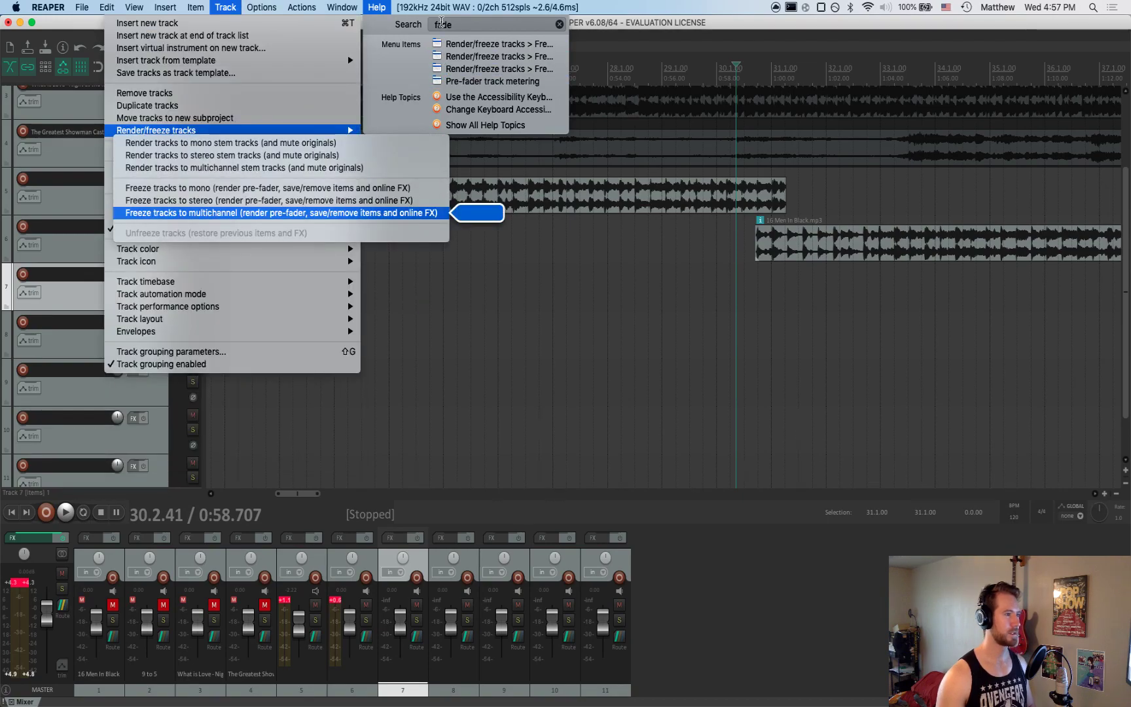
left_click(373, 6)
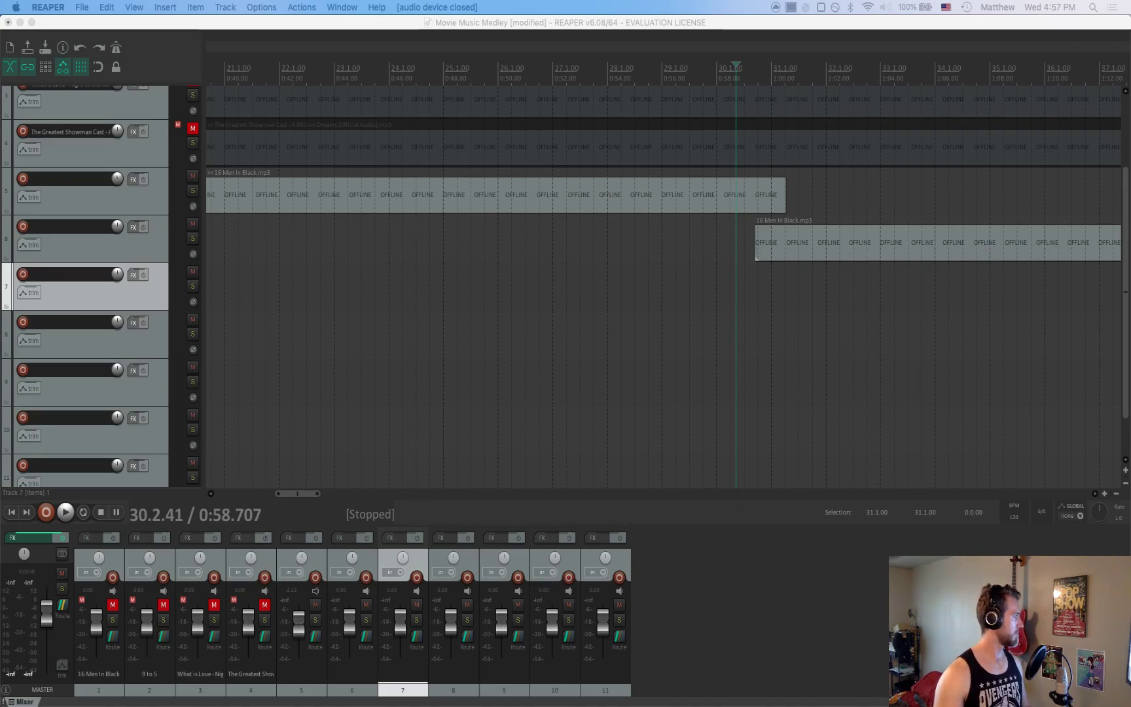
Search the available commands for "tool"
left_click(285, 22)
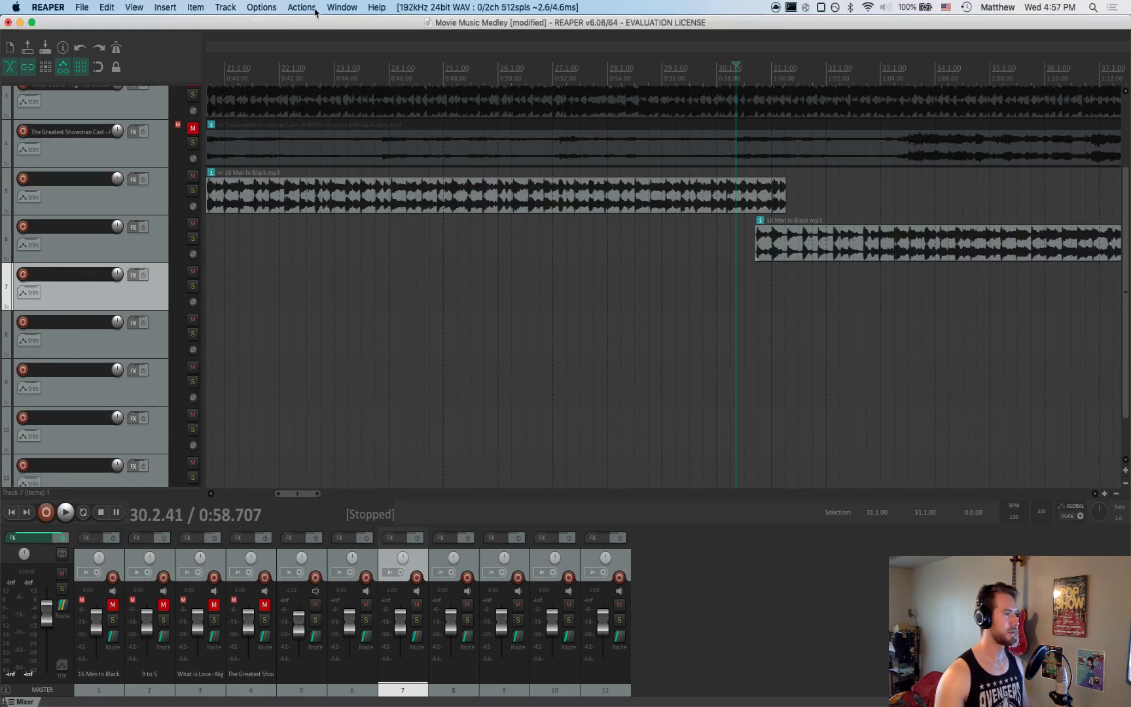
left_click(376, 7)
mouse_move(347, 7)
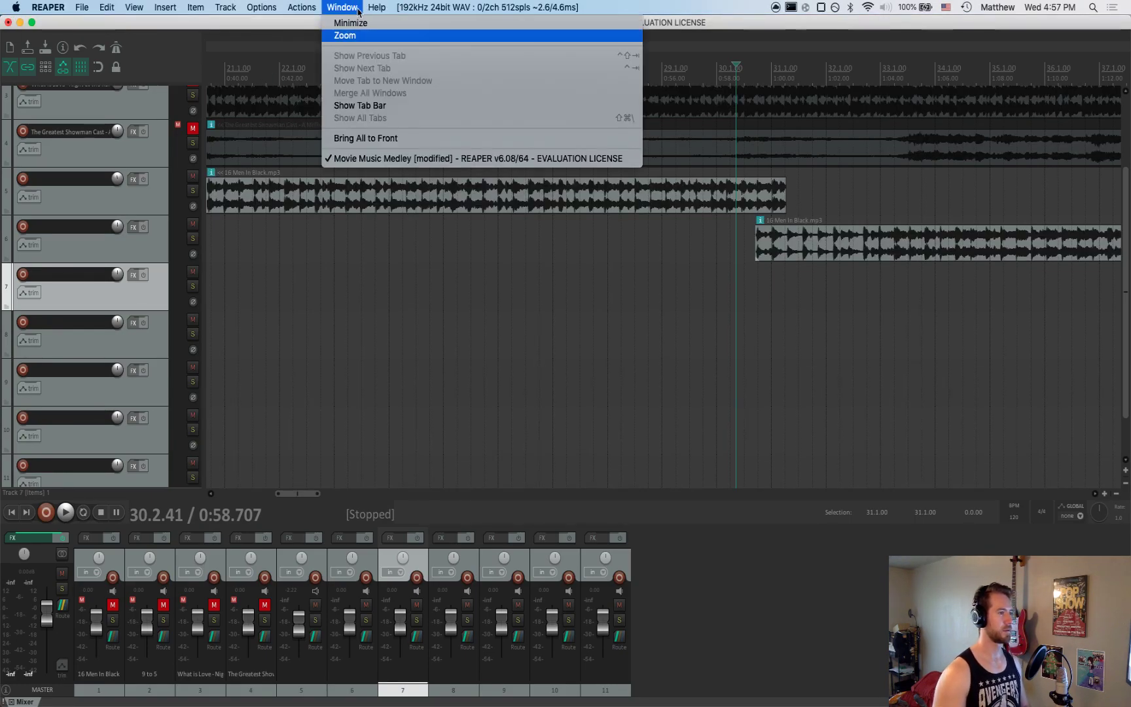
left_click(377, 7)
left_click(377, 8)
type("tool")
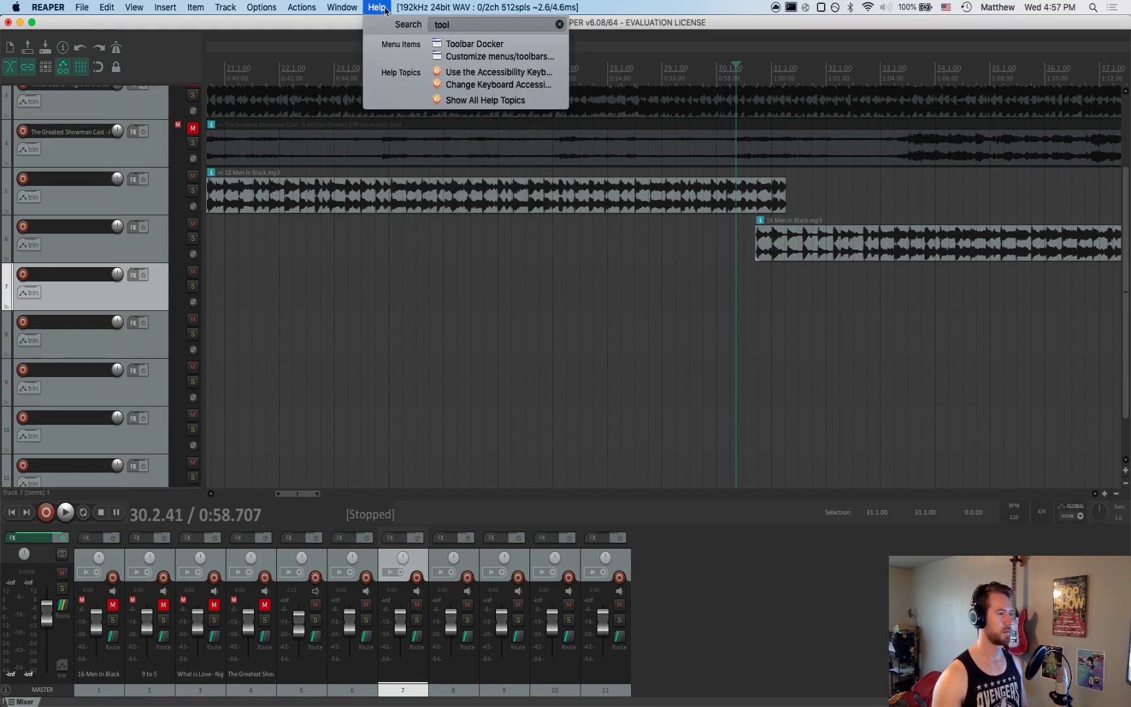
key("Escape")
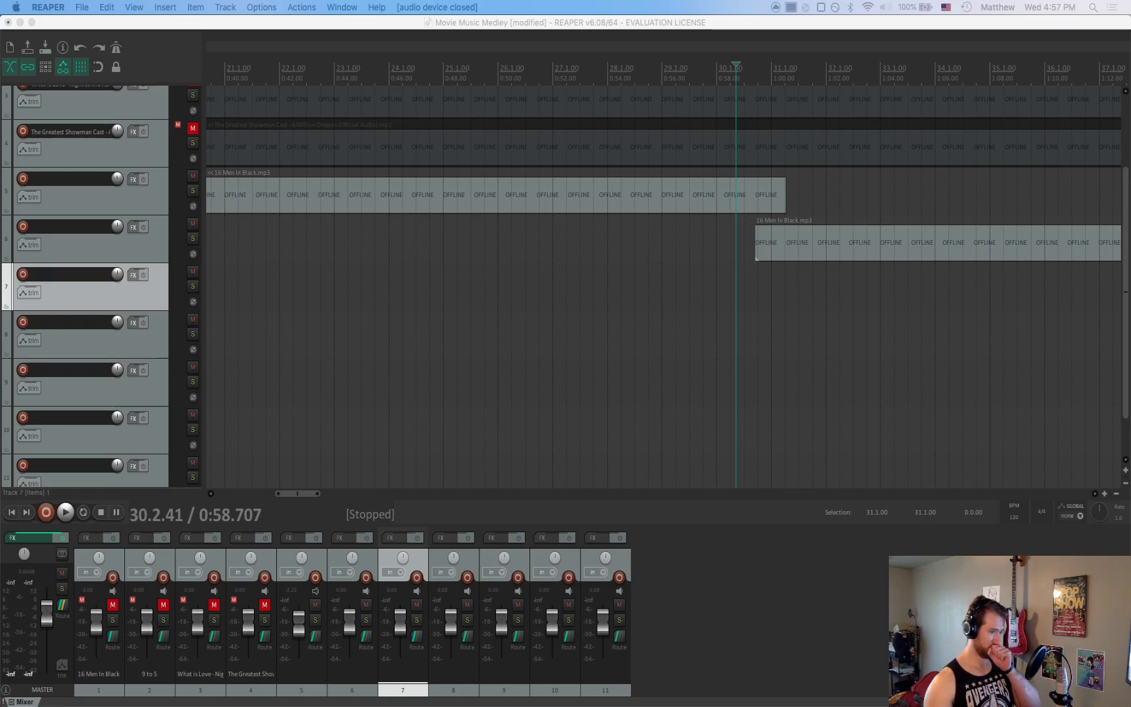
left_click(449, 352)
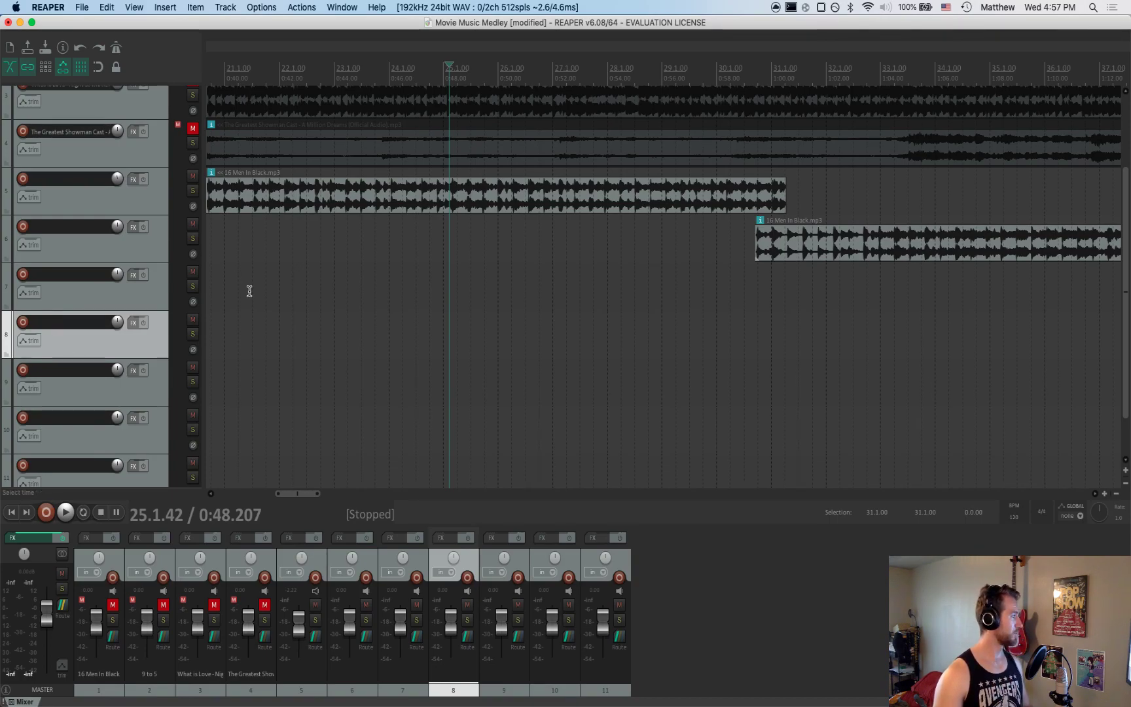
Add a fade-out to the track 5 clip running from 31.1.00 to the clip's end
left_click(777, 205)
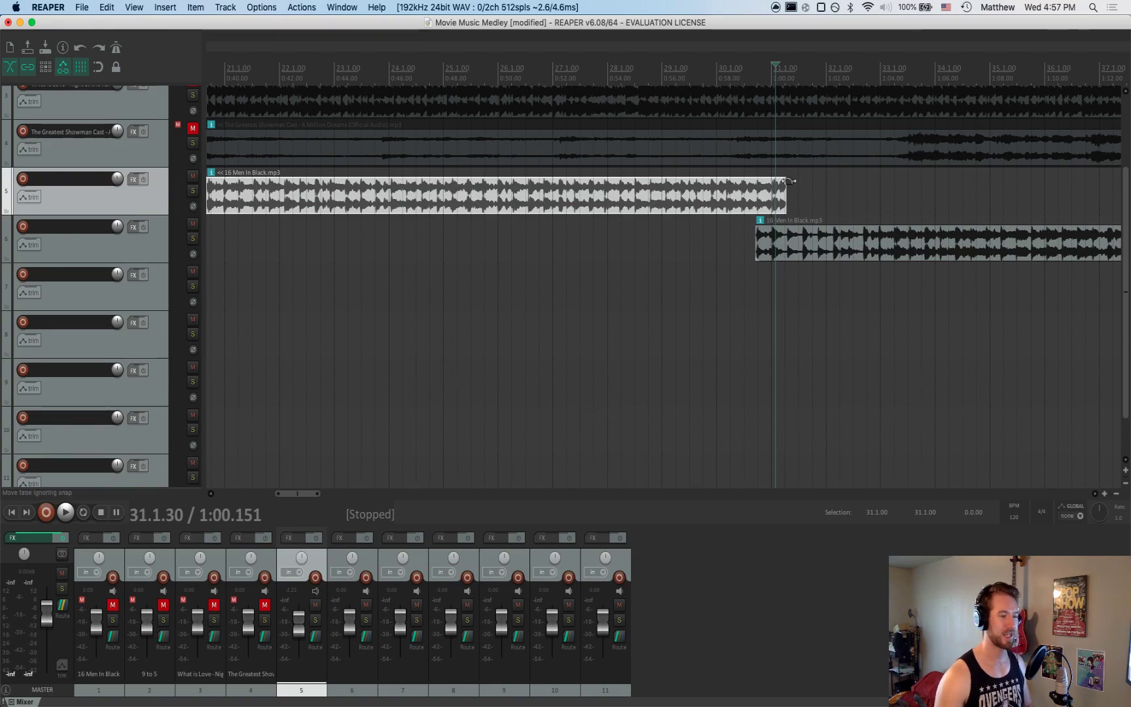
scroll(789, 180, "up", 5)
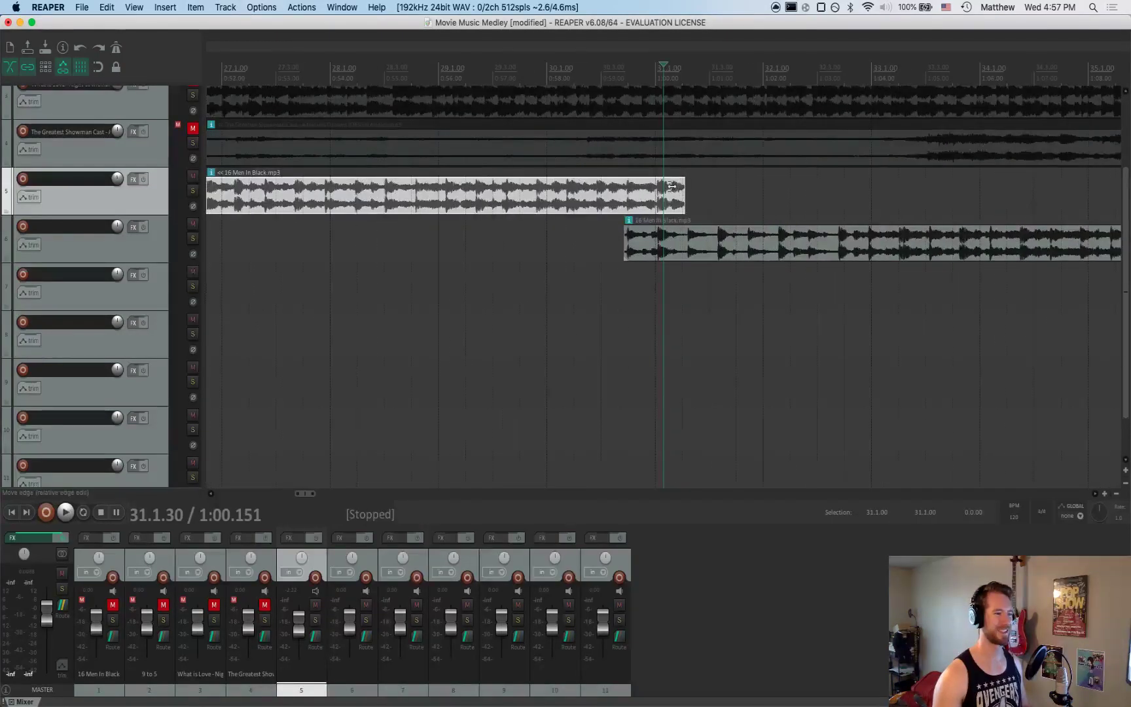
scroll(681, 191, "up", 3)
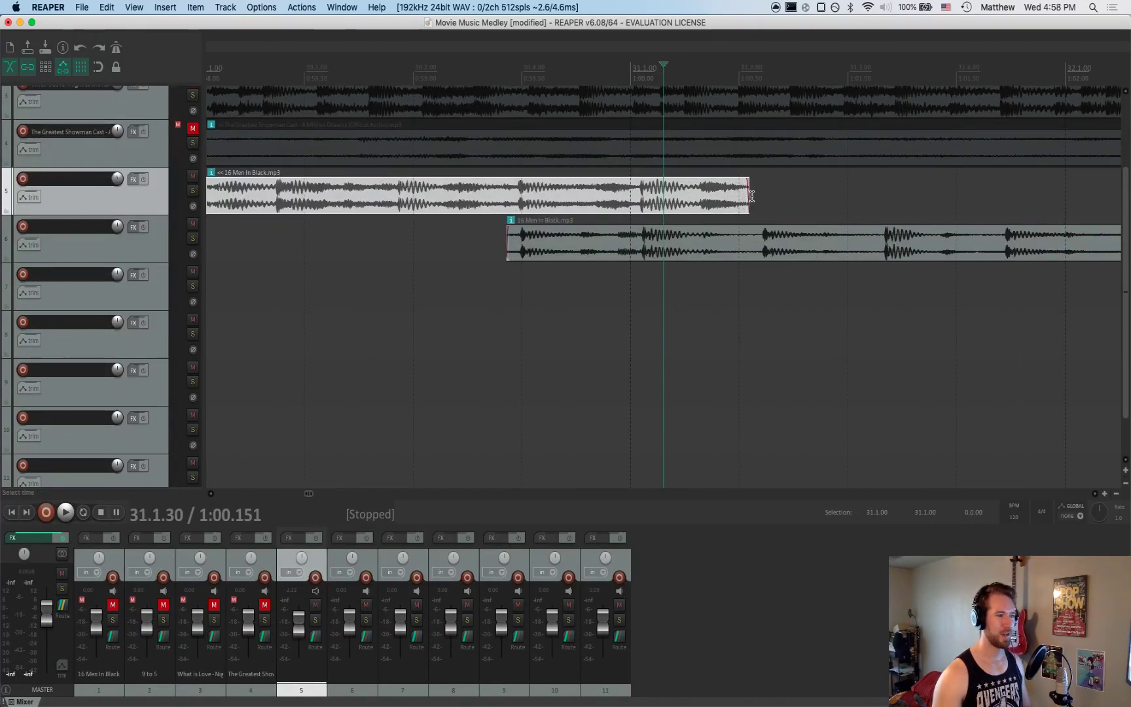
scroll(746, 201, "up", 3)
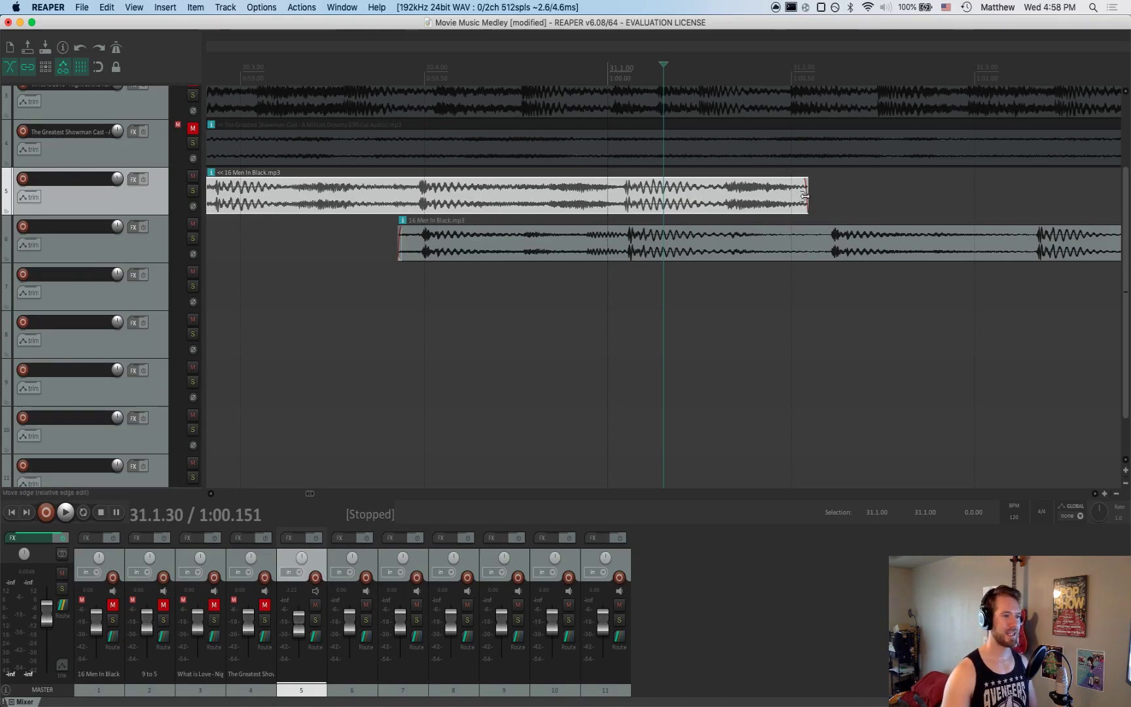
mouse_move(808, 199)
left_mouse_down()
mouse_move(895, 193)
mouse_move(822, 209)
left_mouse_up()
key("super+z")
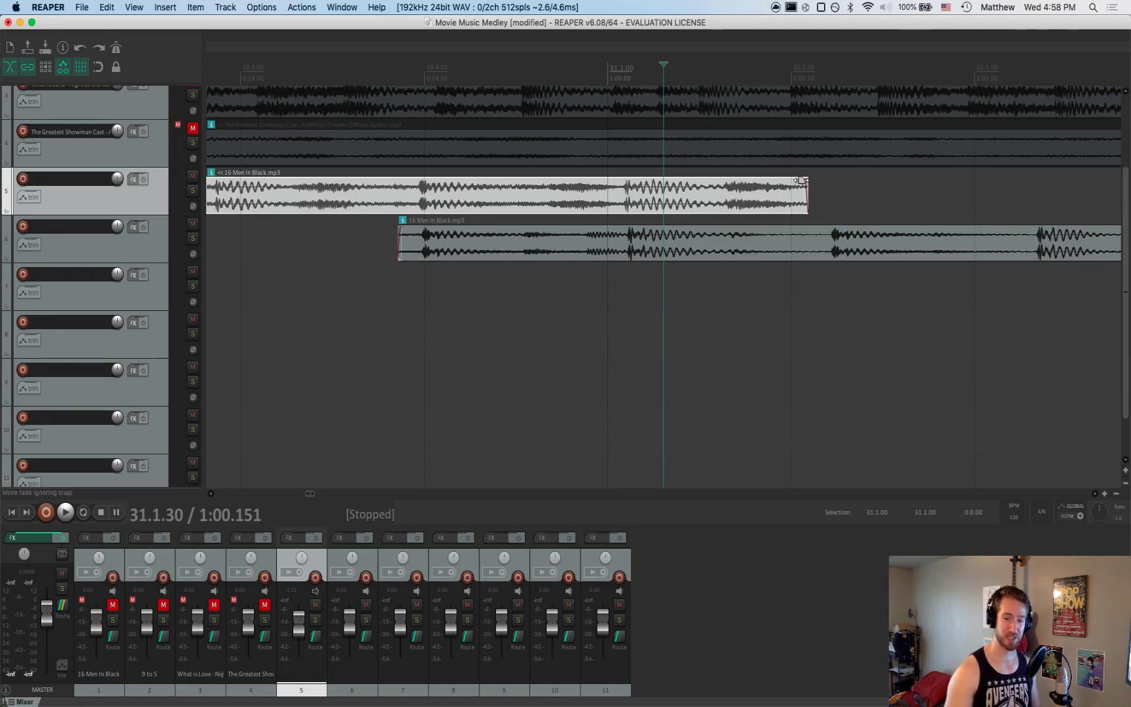
left_click_drag(802, 180, 605, 191)
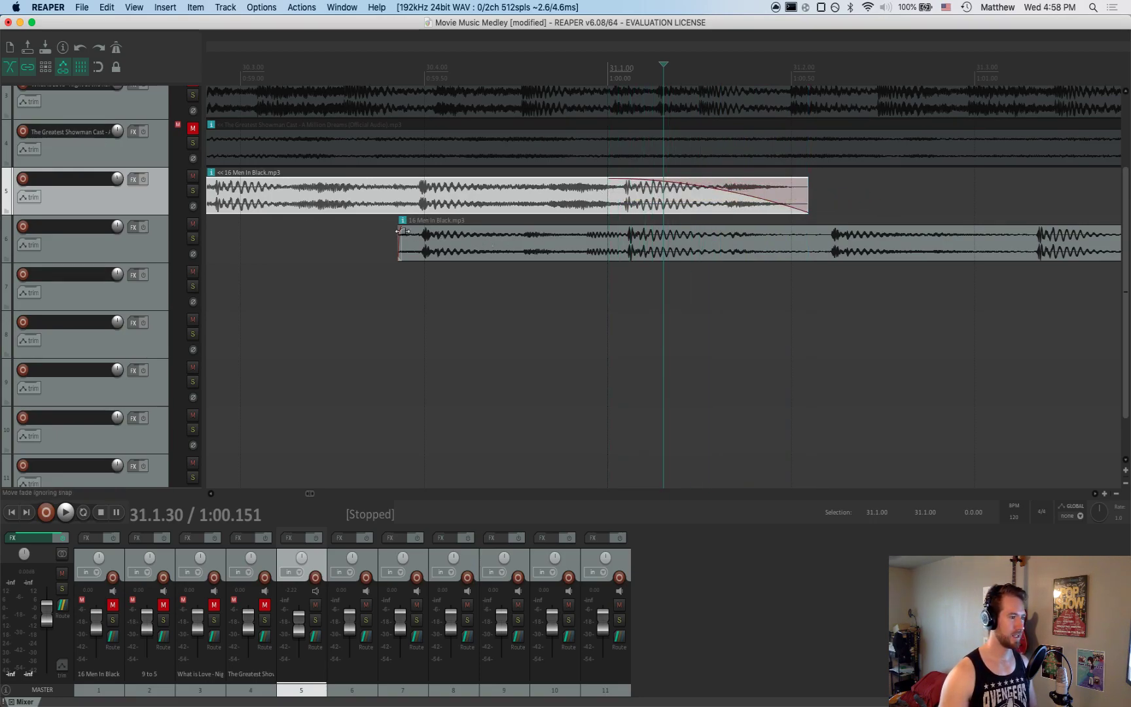
Add a fade-in from the track 6 clip's start to about 30.4.60 and play the crossfade from 30.2.90
left_click_drag(402, 230, 537, 233)
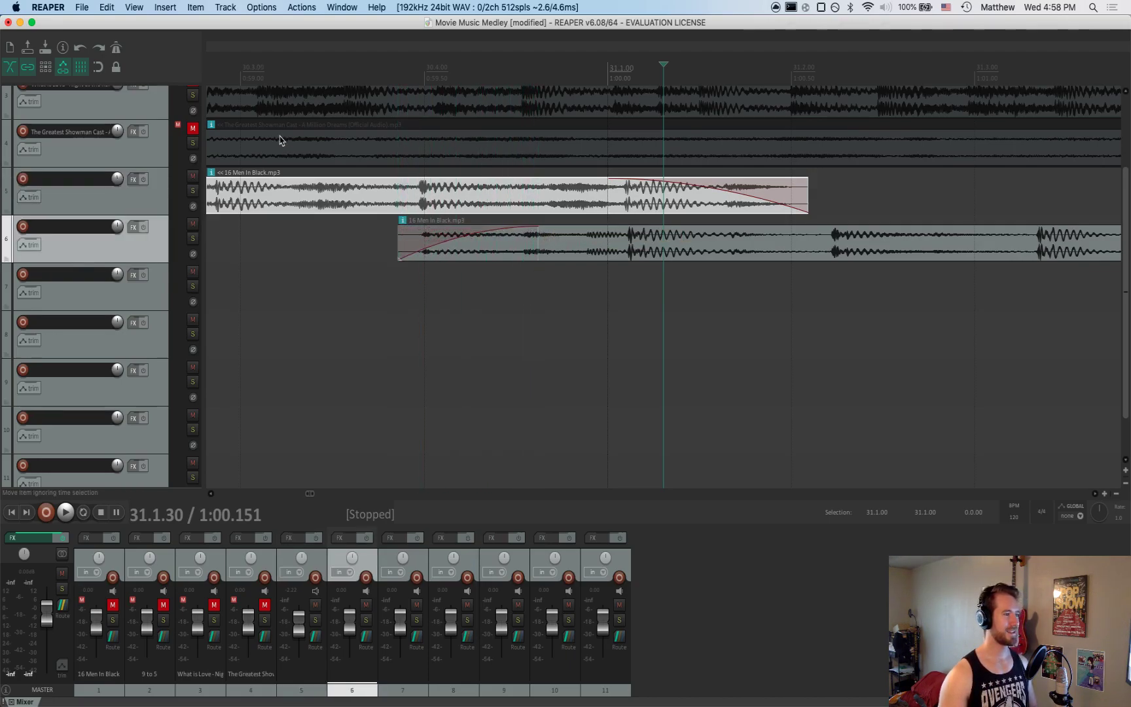
left_click(223, 202)
key("space")
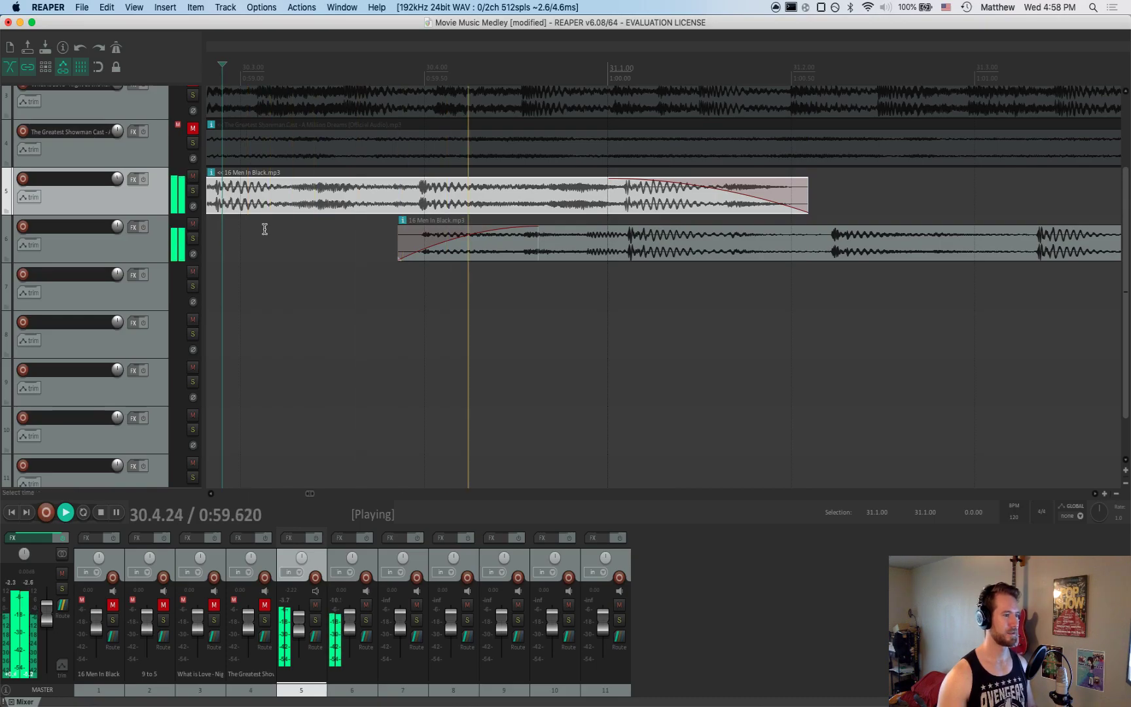
key("space")
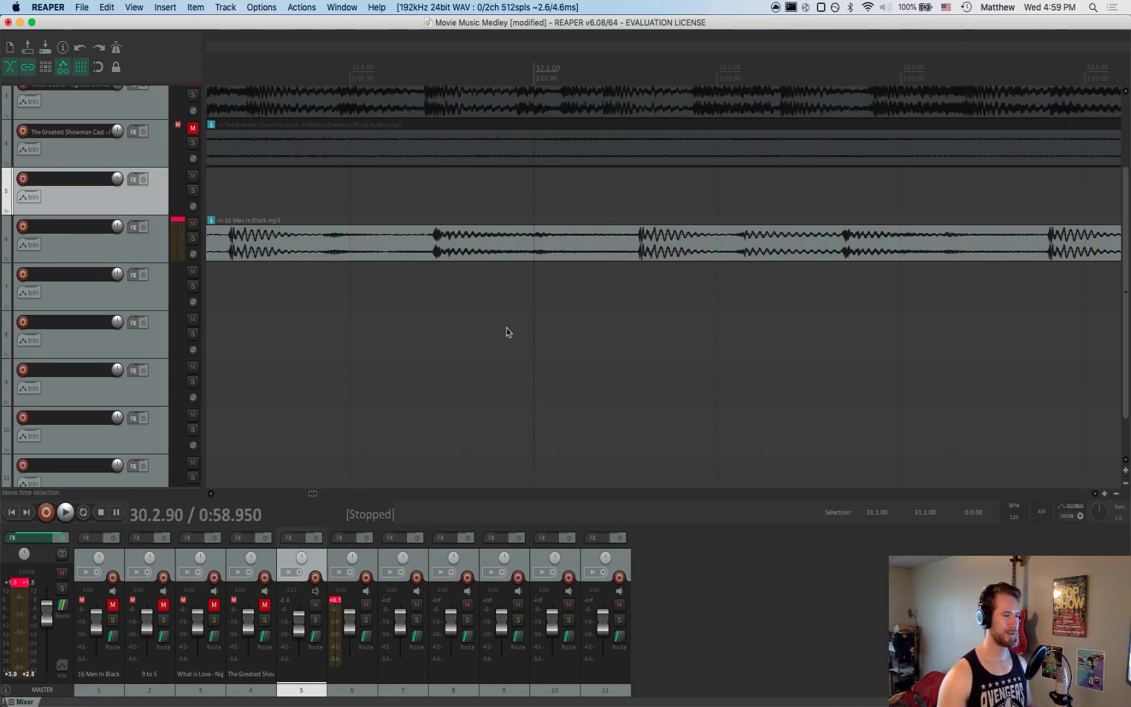
Lengthen the track 6 clip's fade-in to just past 31.1.00 and replay the crossfade from 30.2.90
key("super+z")
key("super+z")
key("super+z")
key("super+z")
key("super+z")
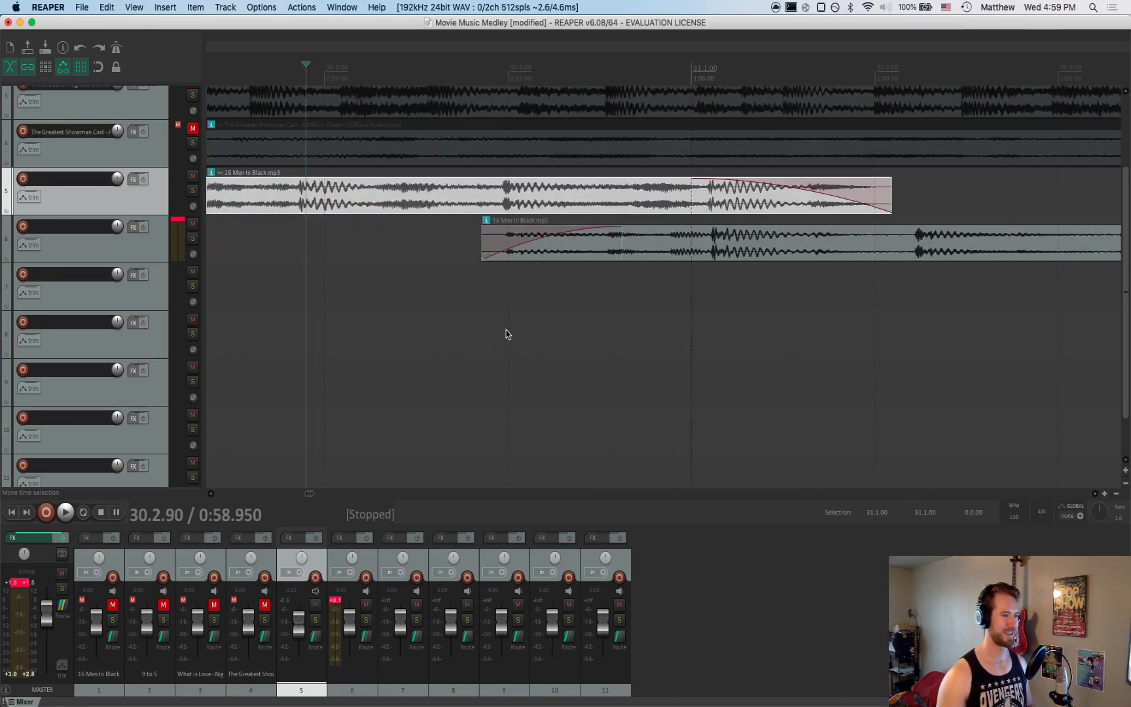
left_click_drag(622, 228, 740, 233)
key("space")
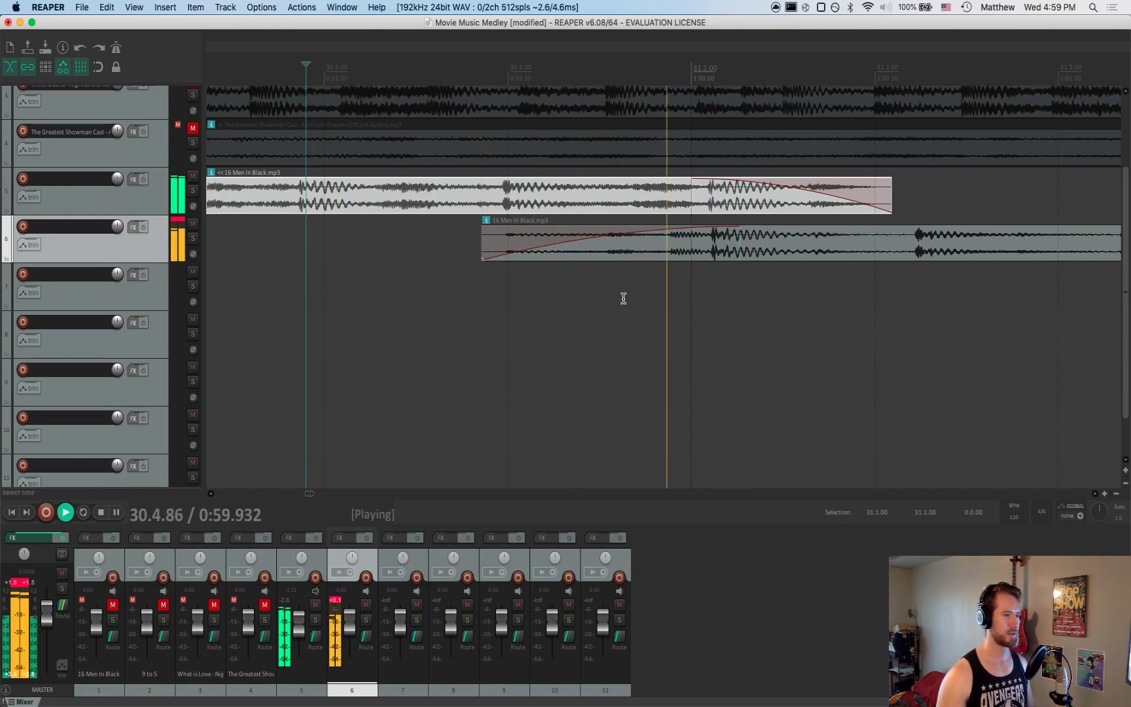
key("space")
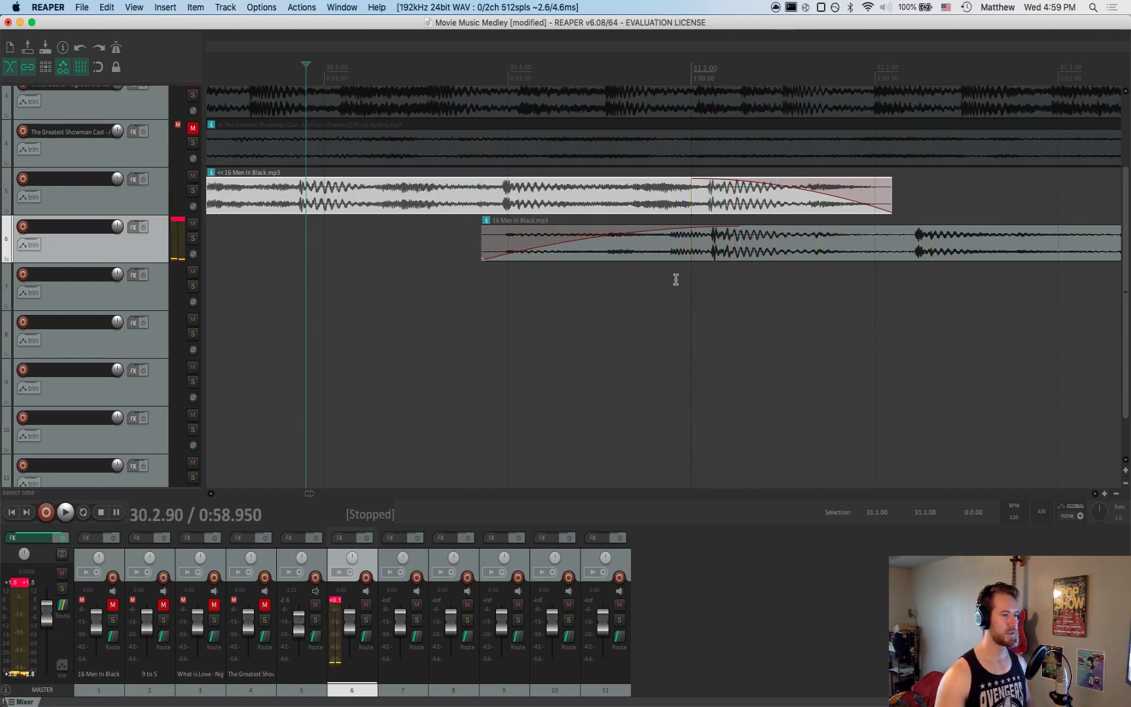
Play the crossfade between the track 5 and track 6 clips from 30.3.12
scroll(690, 308, "right", 3)
scroll(608, 306, "right", 2)
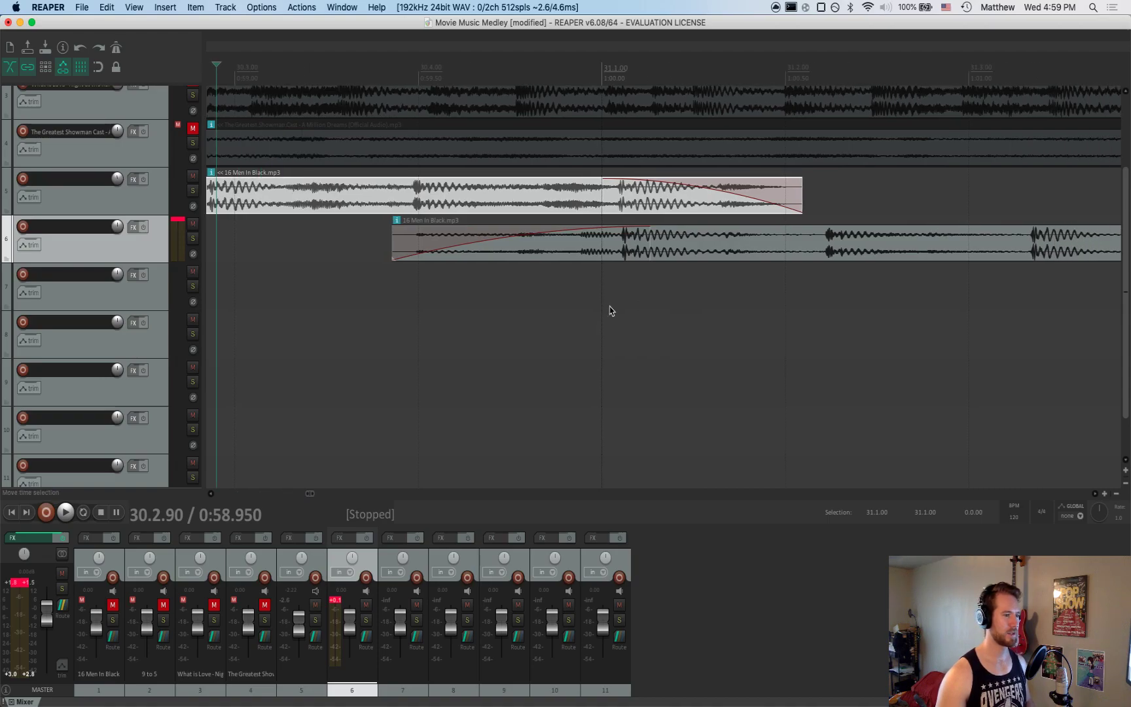
scroll(608, 306, "left", 10)
scroll(874, 271, "down", 4)
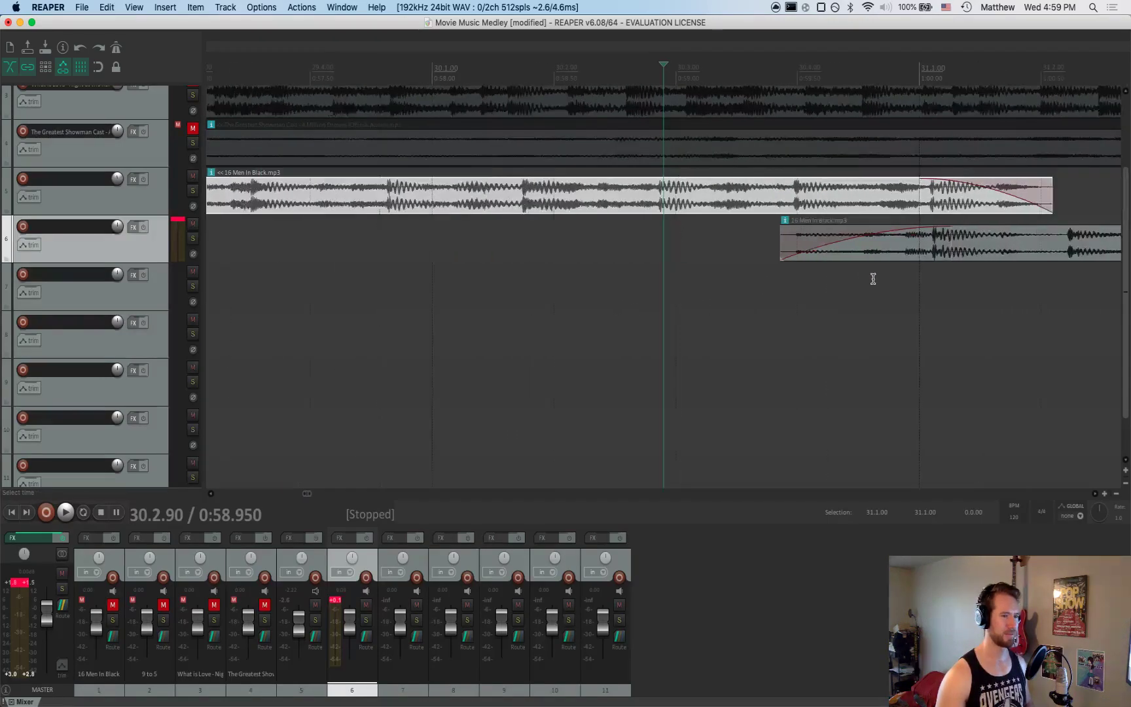
left_click(775, 276)
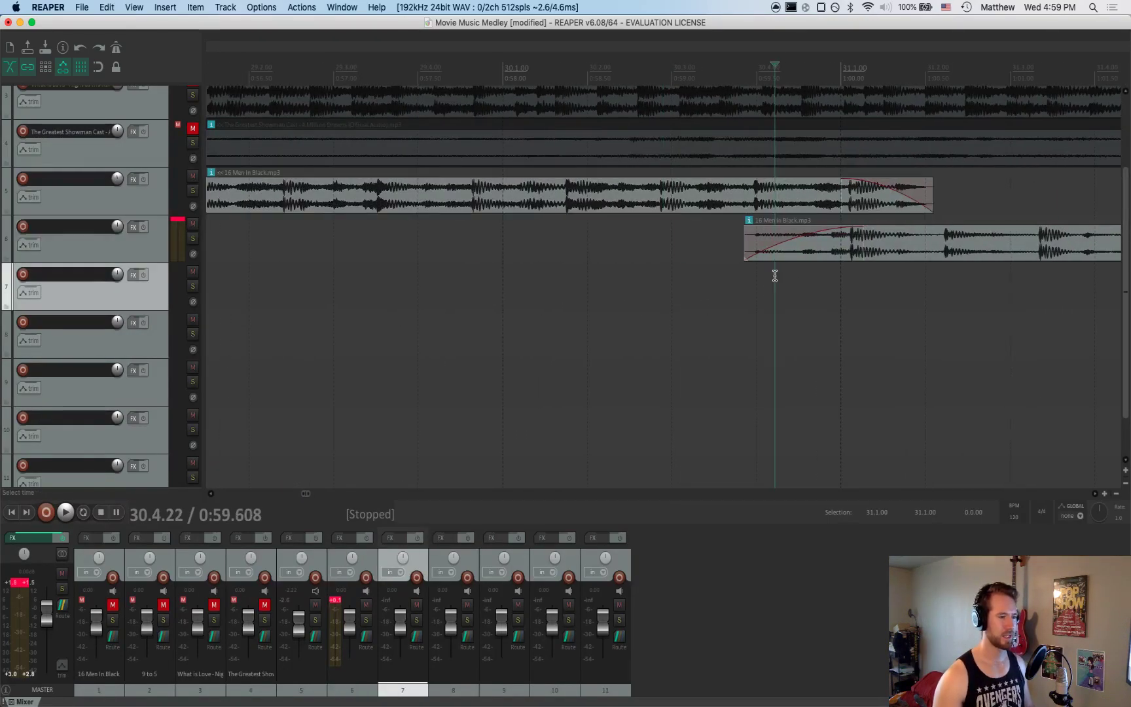
left_click(682, 254)
key("space")
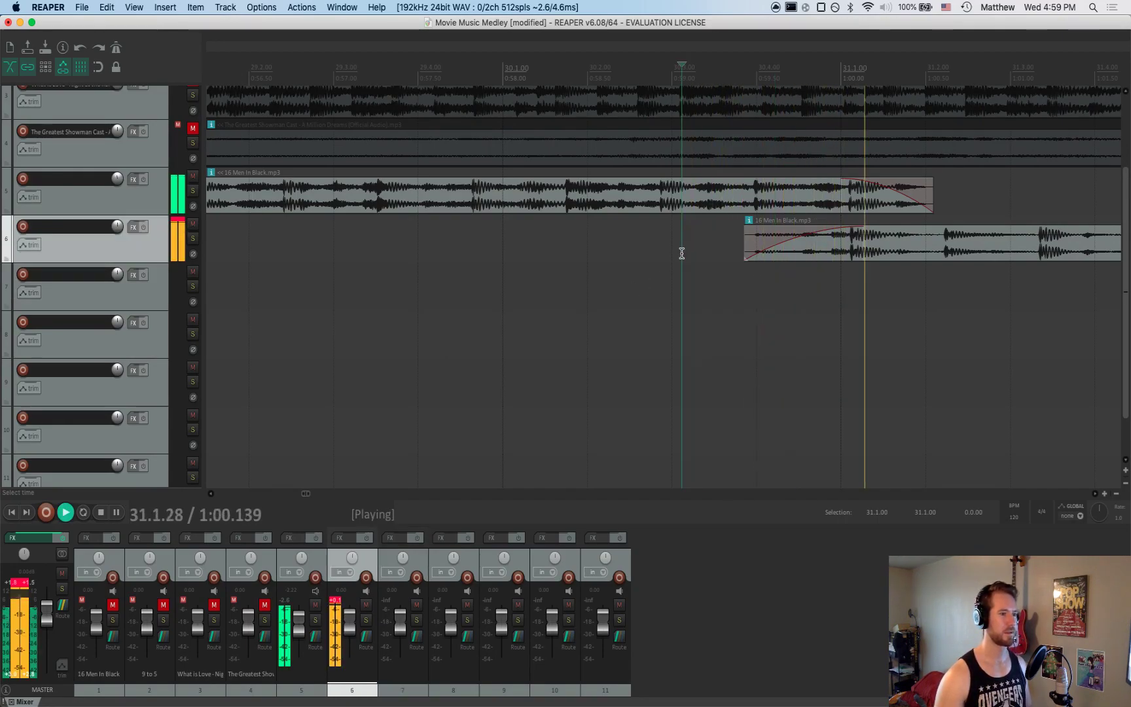
key("space")
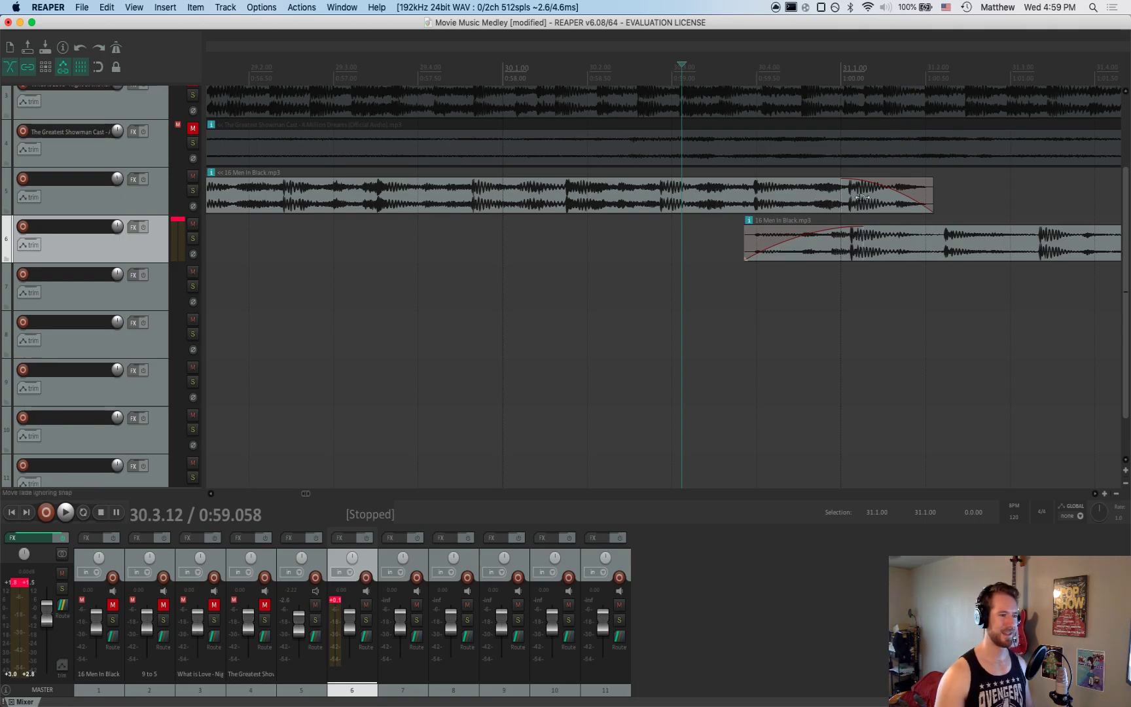
Lengthen the track 5 clip's fade-out so it starts at about 30.3.80, and replay the crossfade from 30.3.12
left_click_drag(844, 181, 738, 186)
key("space")
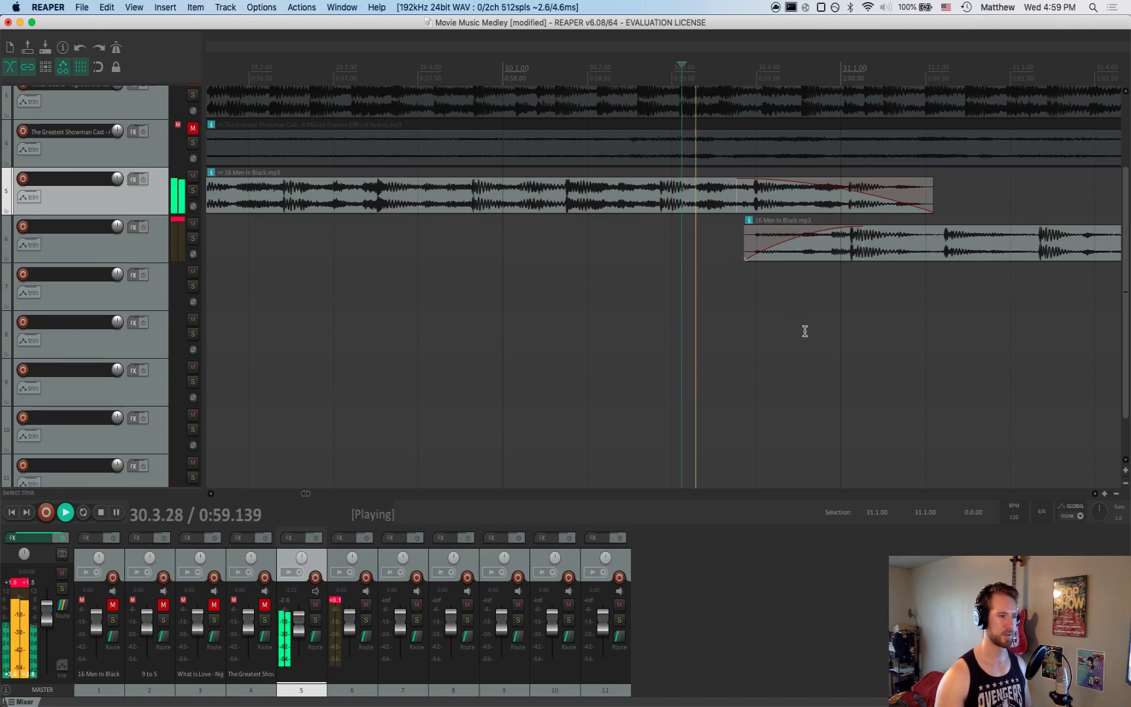
key("space")
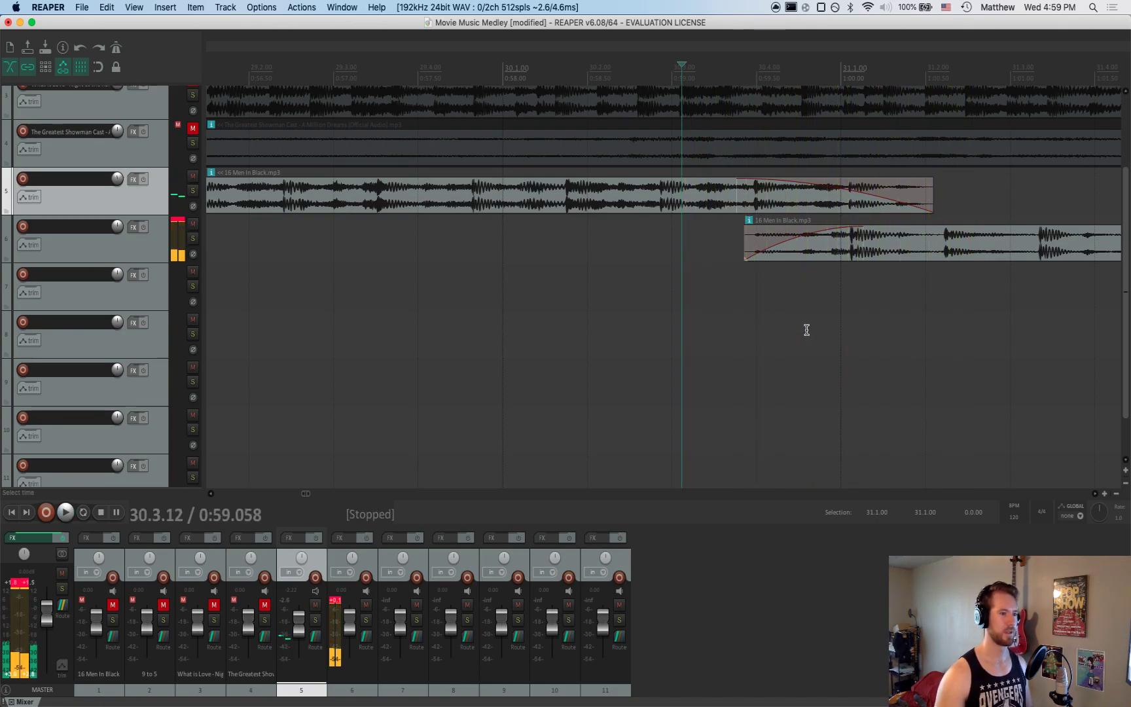
Extend the end of the track 5 clip to about 31.3.00 and replay the crossfade from 30.3.12
left_click_drag(931, 207, 1006, 202)
key("space")
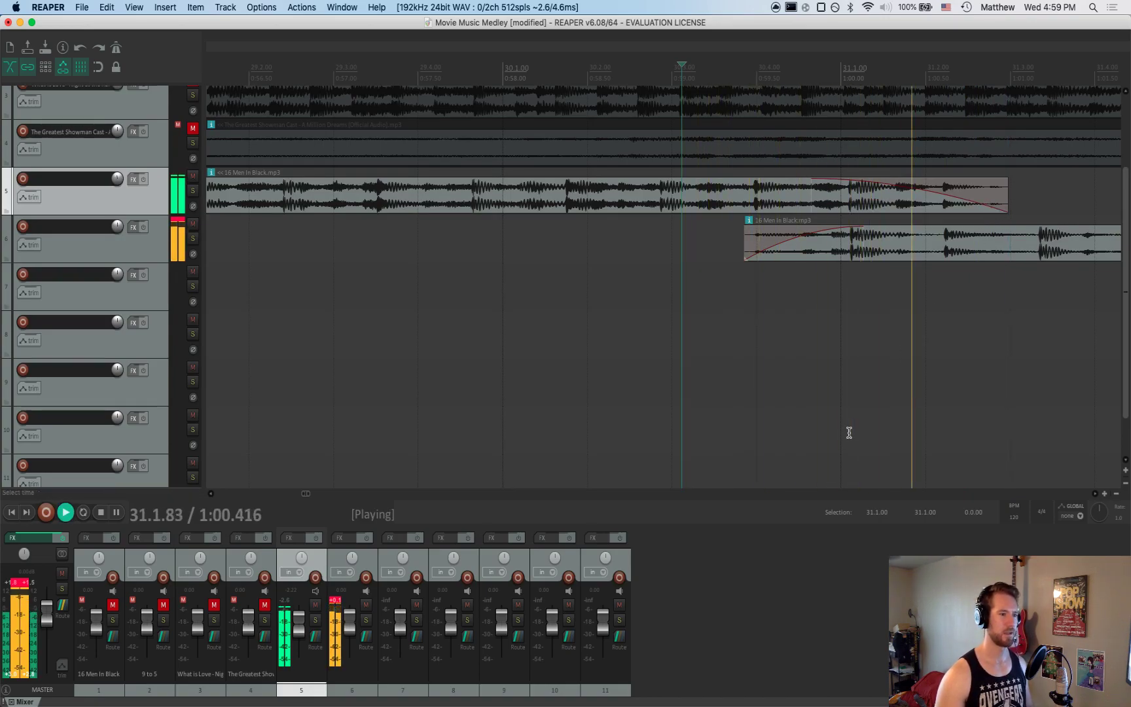
key("space")
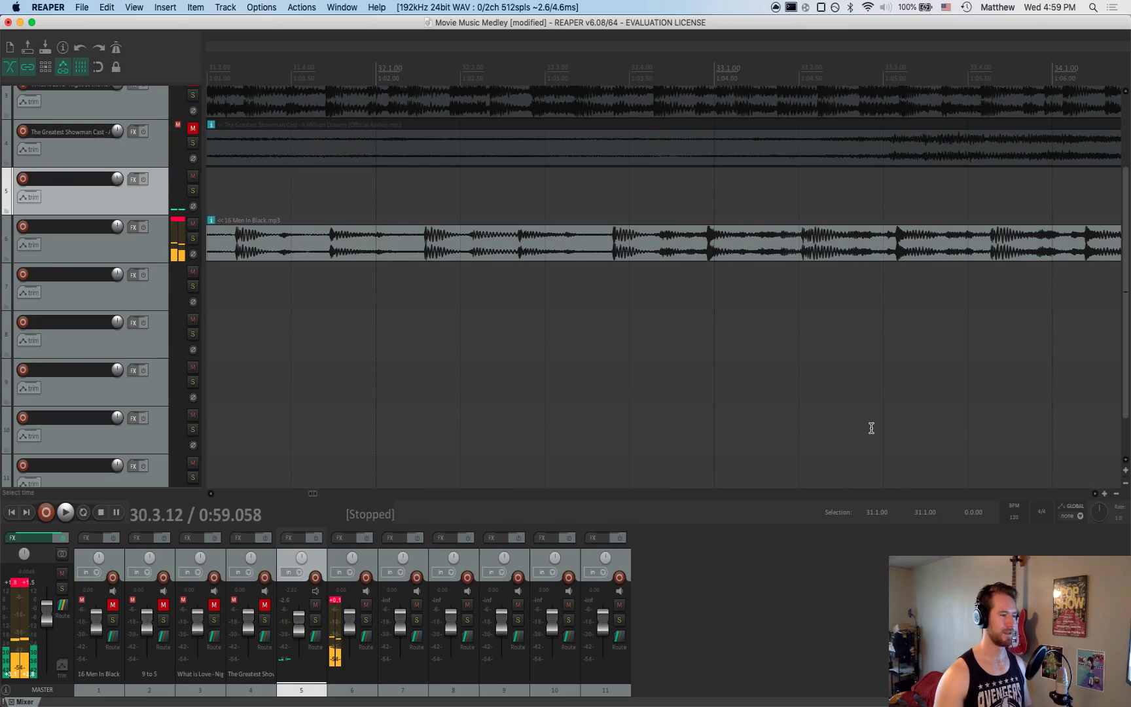
Play the track 6 clip on its own from 31.3.23, just past the end of the track 5 clip
scroll(612, 374, "right", 5)
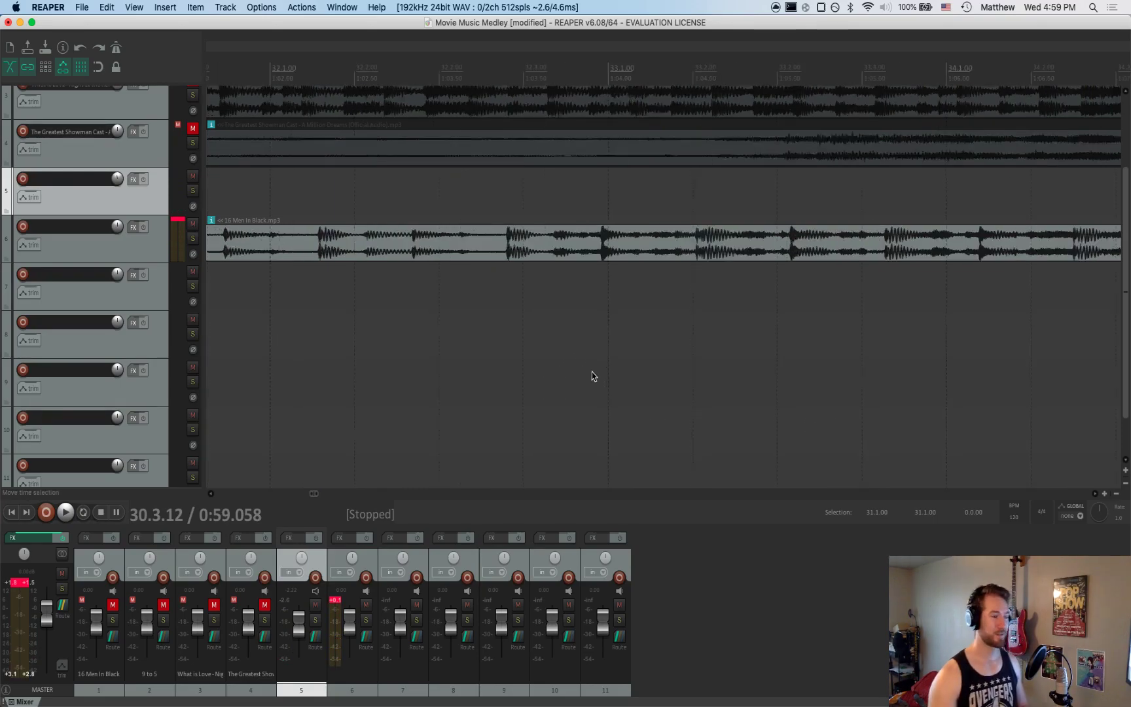
scroll(648, 368, "left", 8)
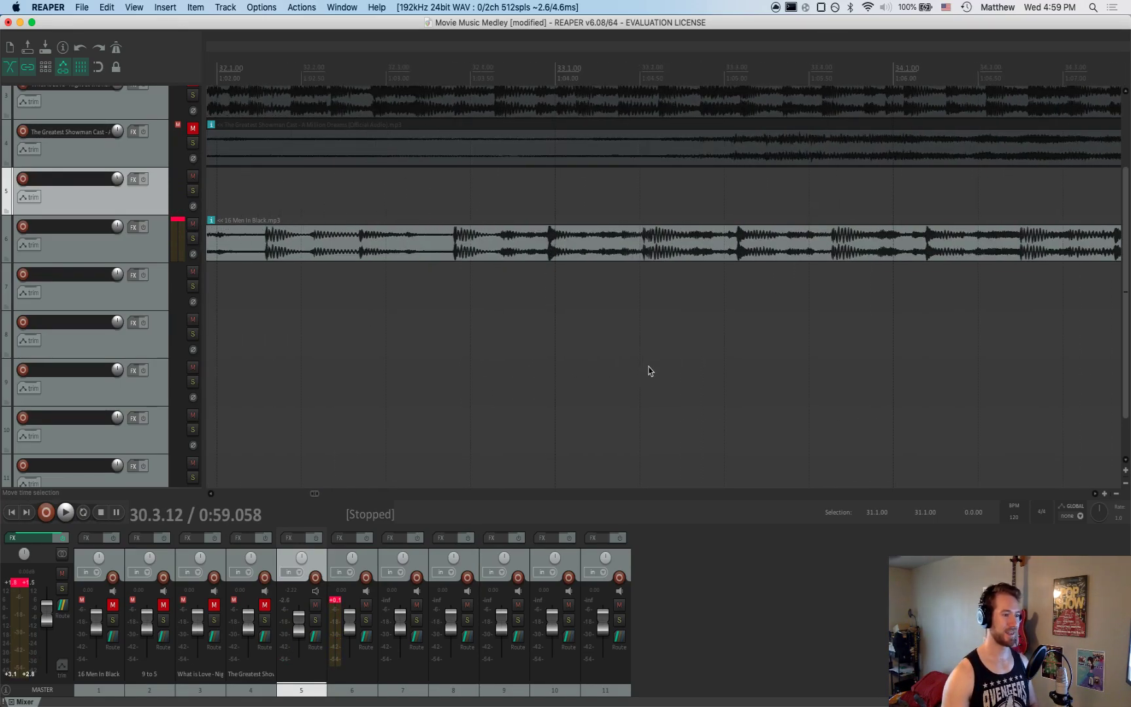
scroll(649, 371, "left", 12)
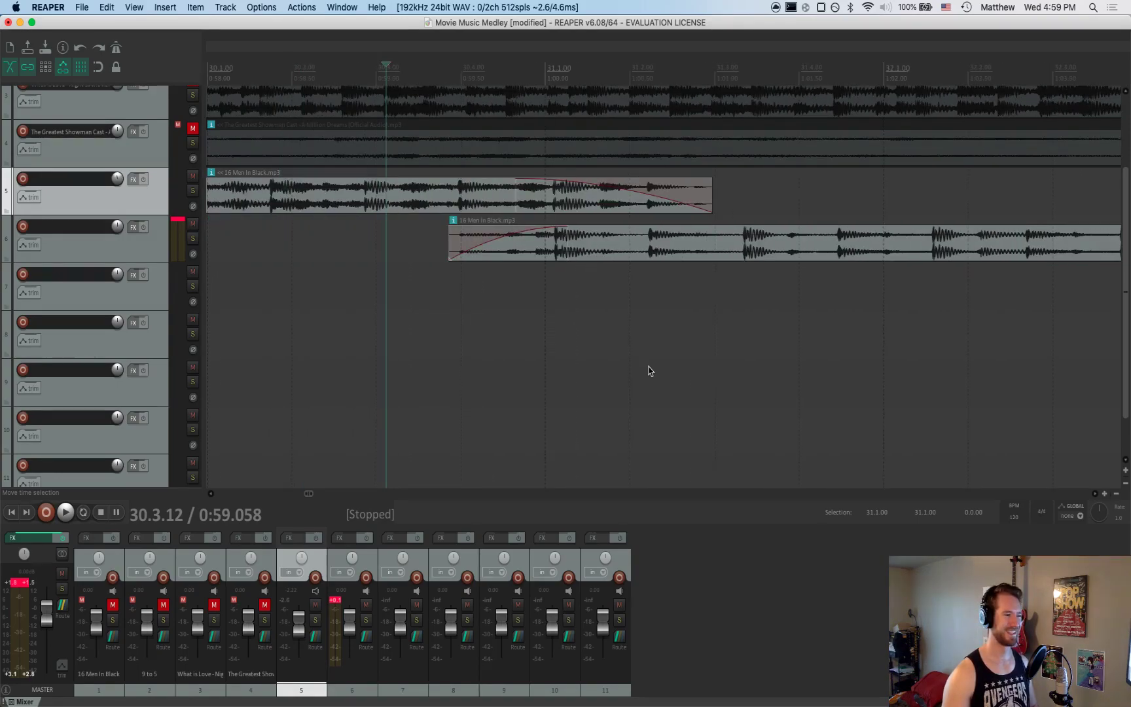
scroll(753, 324, "down", 4)
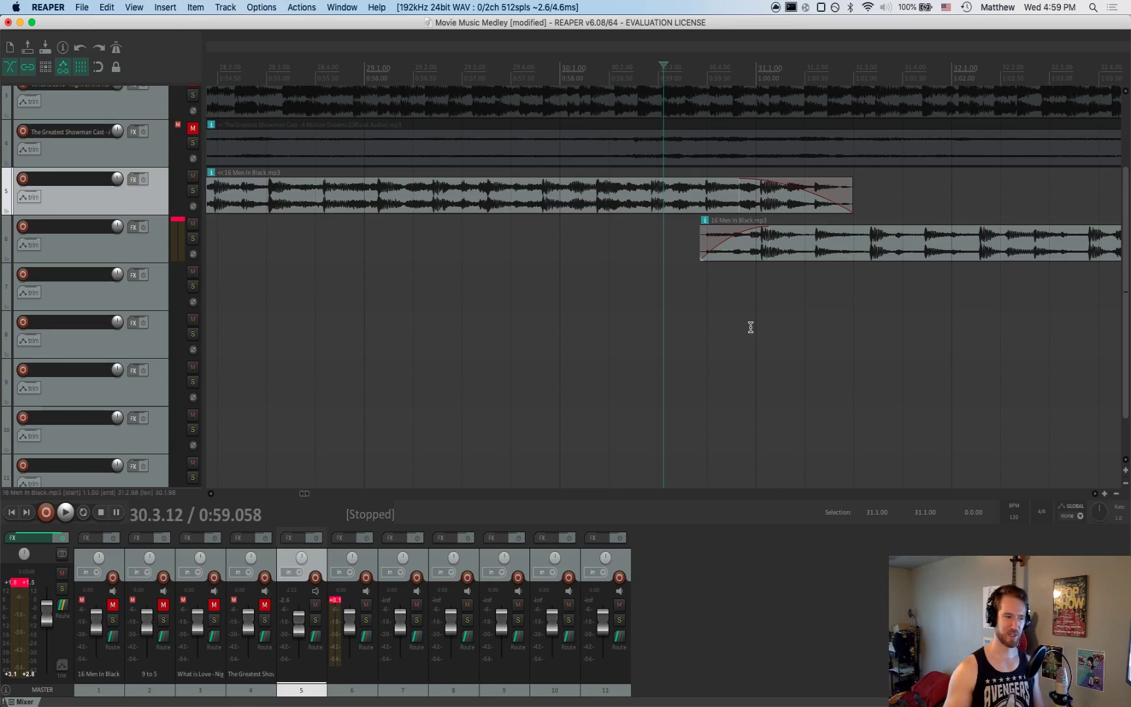
left_click(865, 251)
key("space")
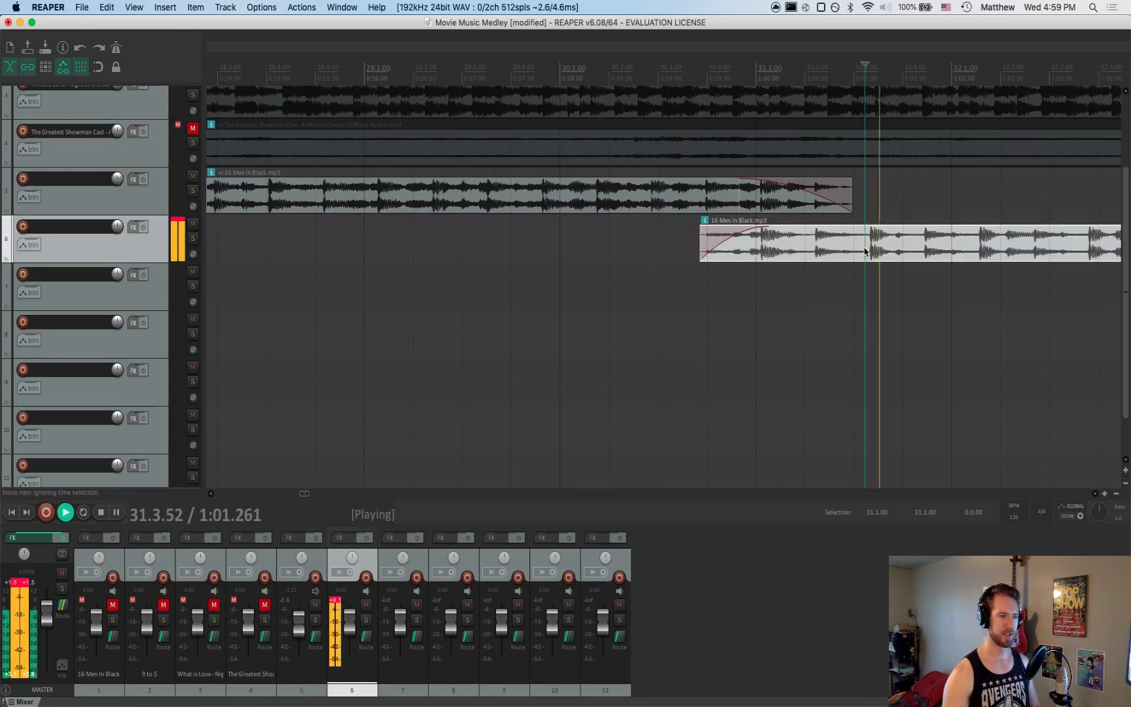
key("space")
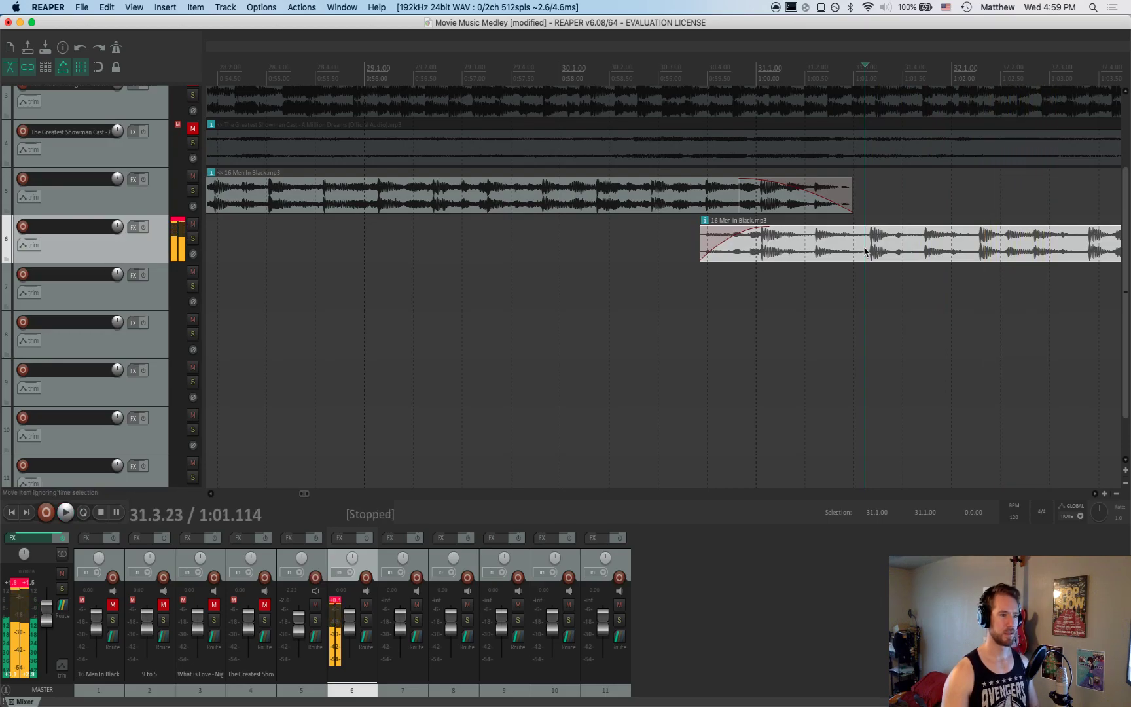
Play the whole transition between the two clips from 29.4.81
left_click(652, 251)
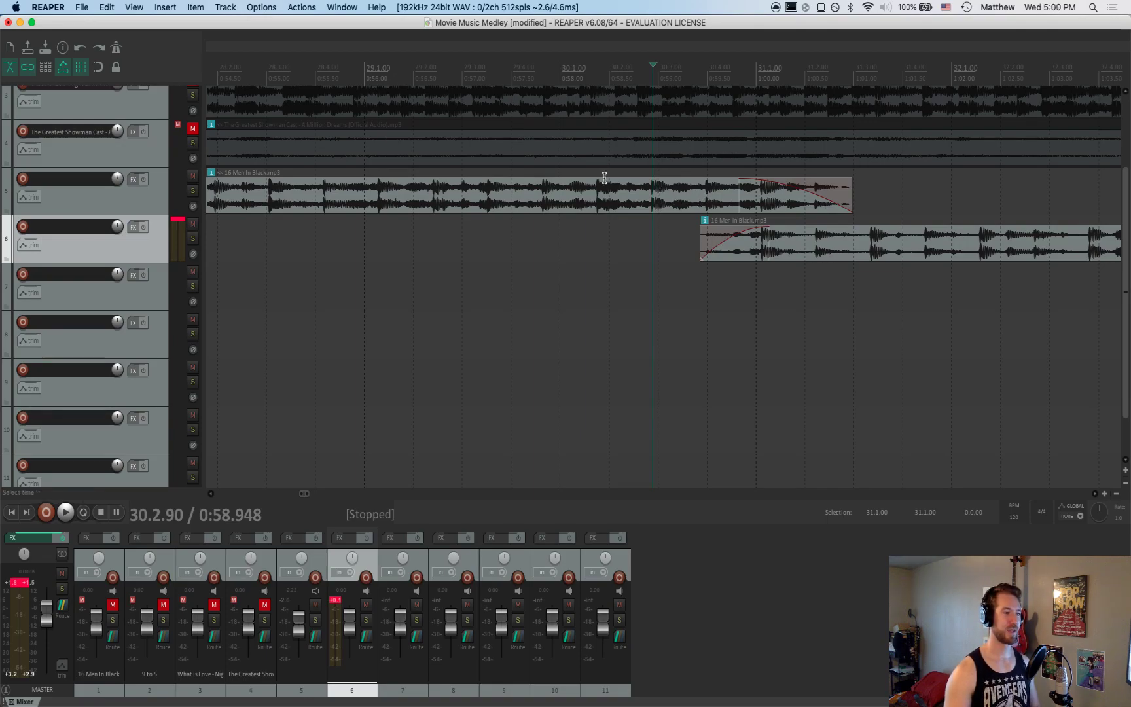
left_click(551, 201)
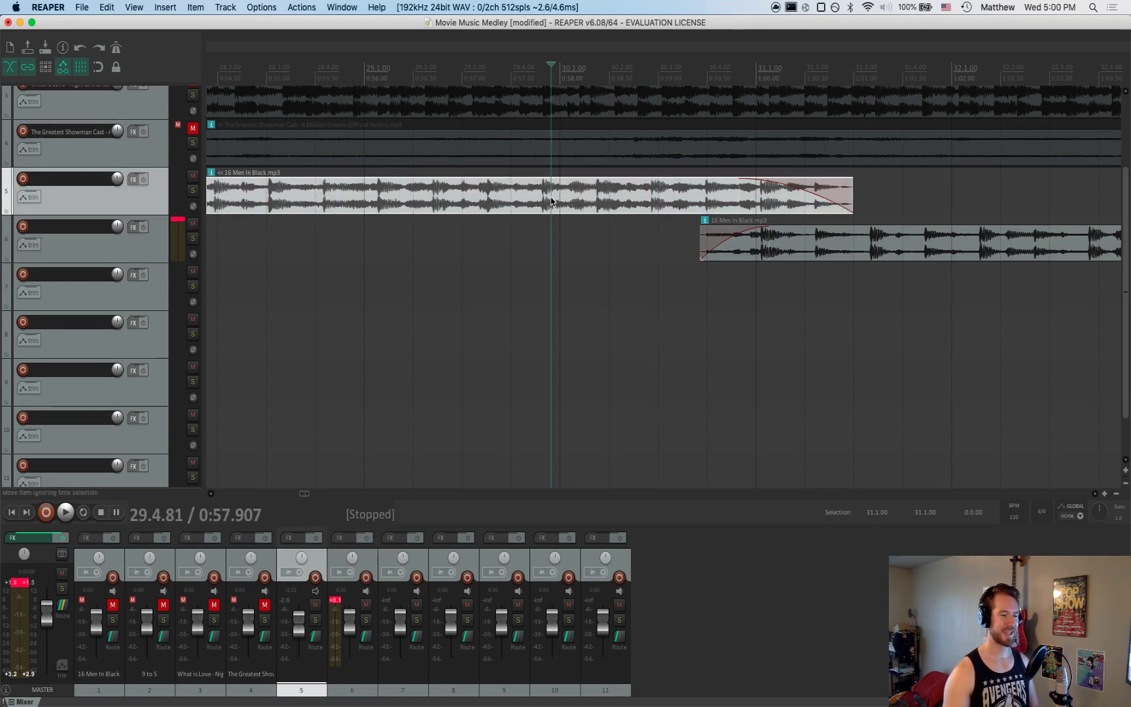
key("space")
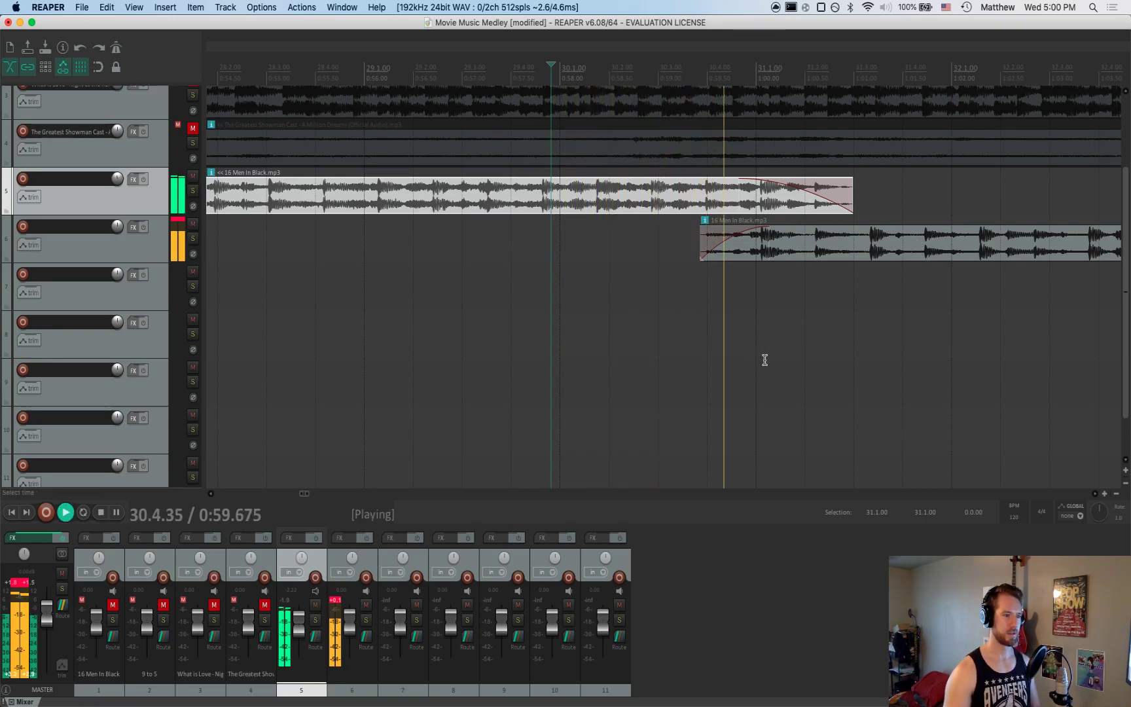
key("space")
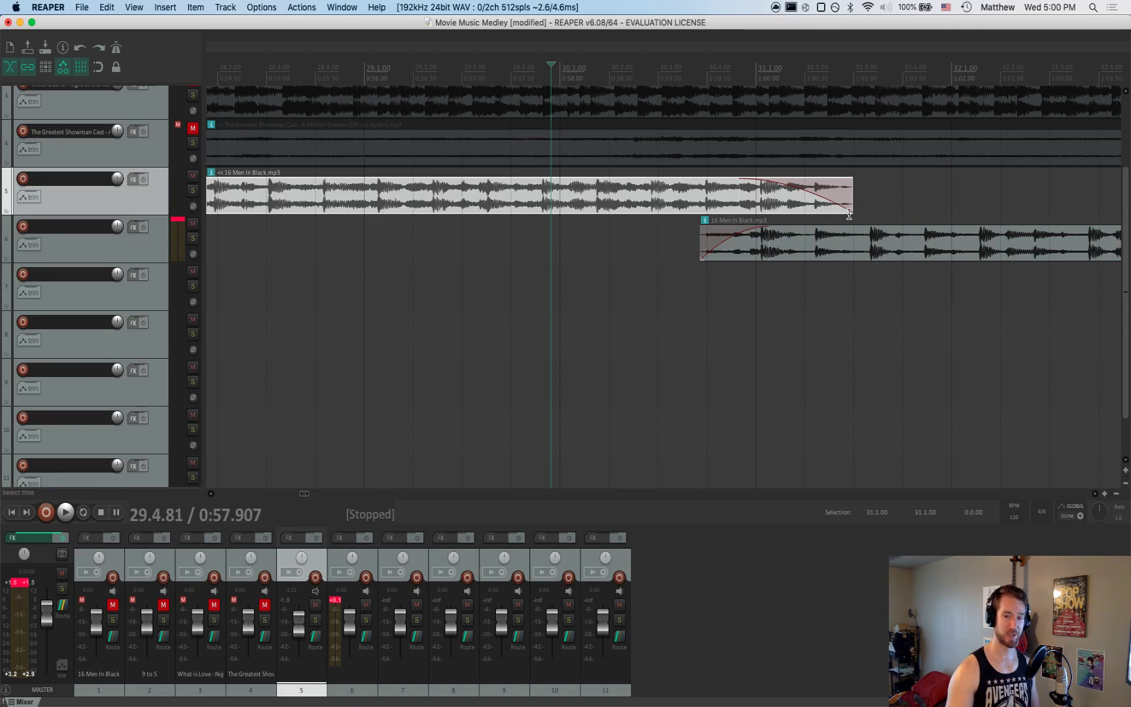
left_click(784, 404)
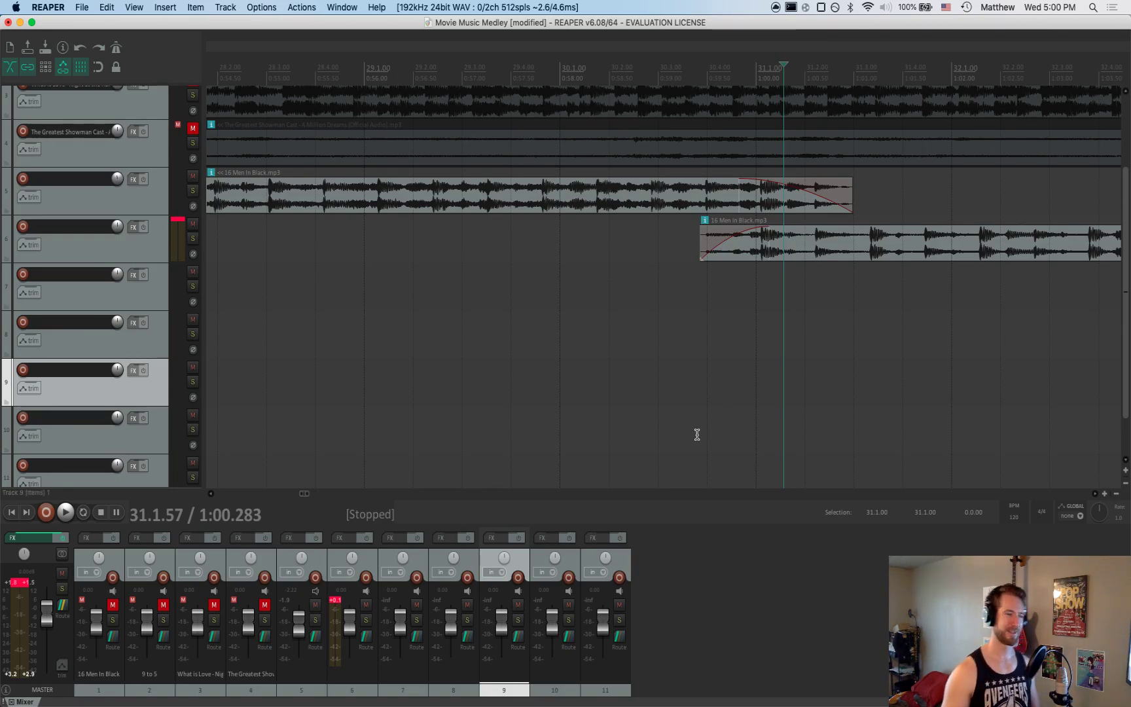
left_click(528, 272)
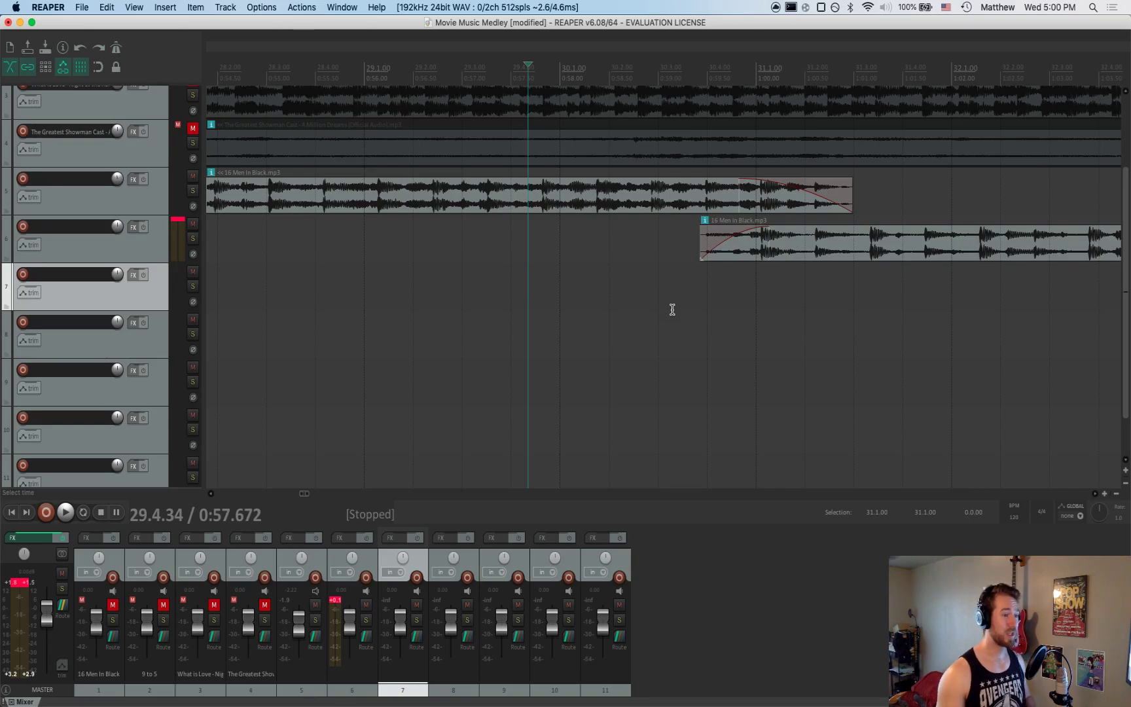
Nudge the track 6 clip very slightly earlier to line its beats up with the track 5 clip
scroll(668, 304, "right", 3)
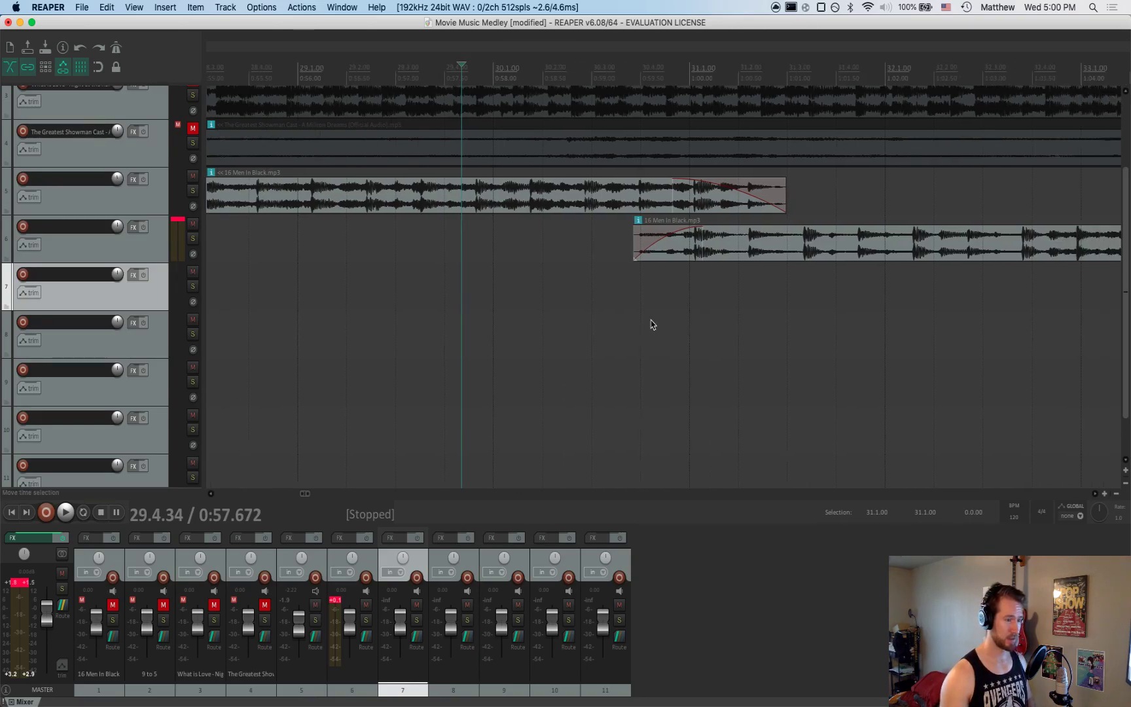
scroll(651, 321, "down", 3)
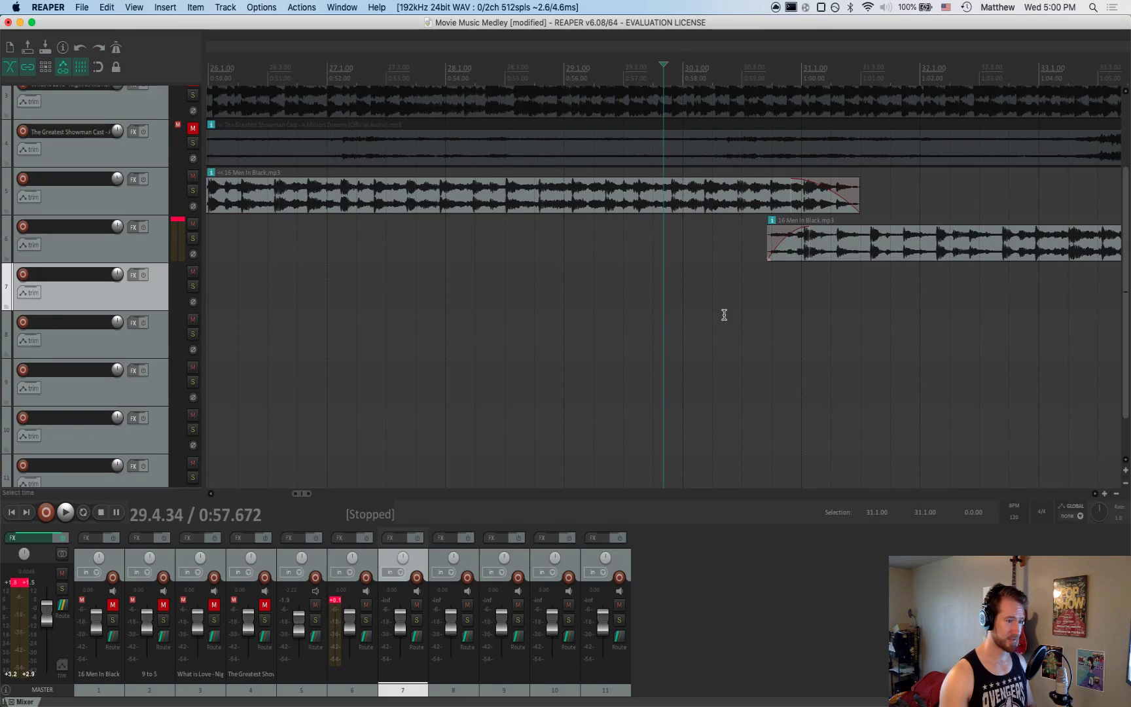
scroll(725, 315, "down", 2)
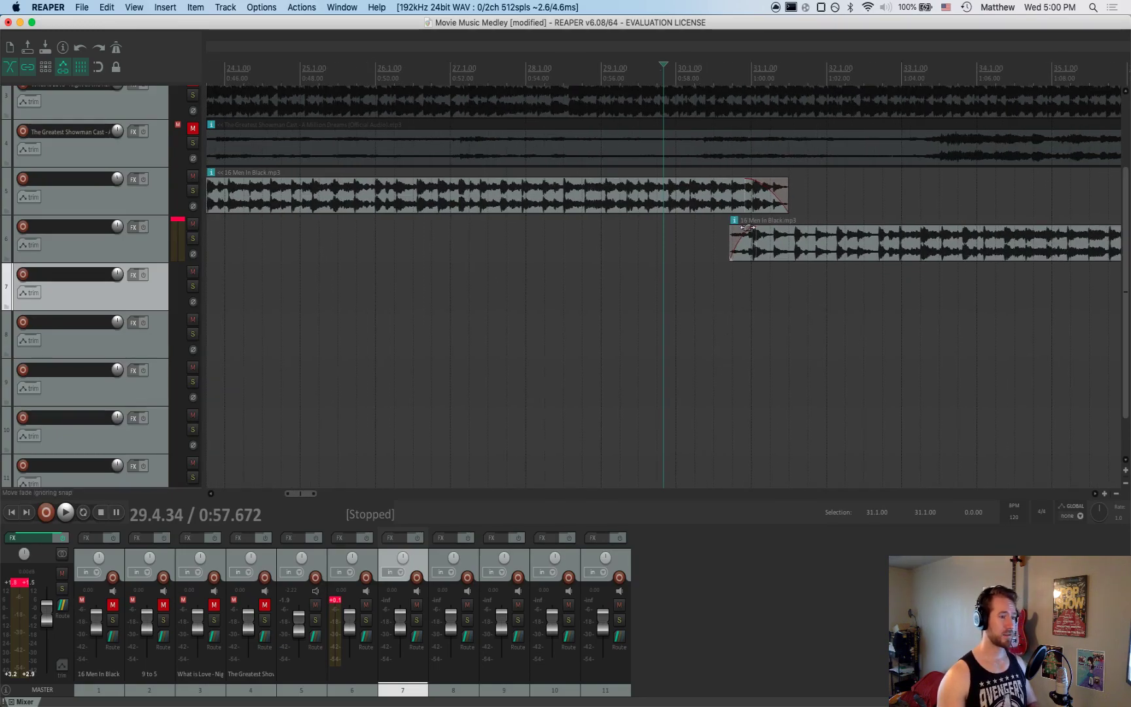
scroll(751, 229, "up", 5)
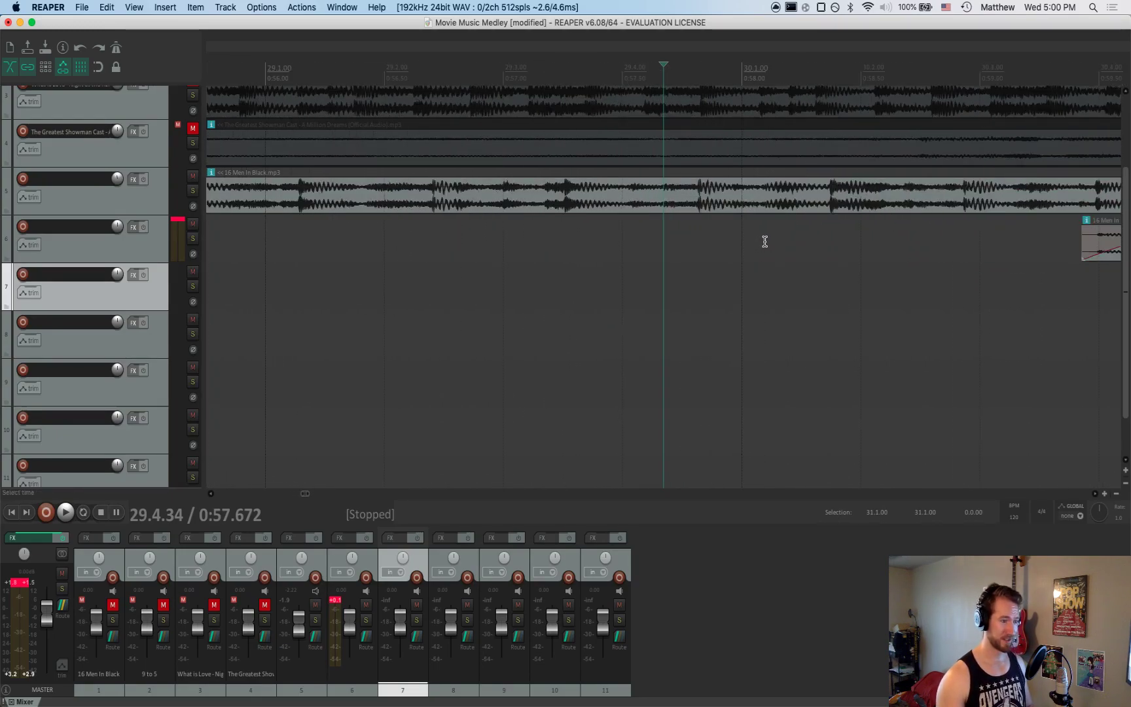
scroll(902, 256, "left", 1)
scroll(899, 261, "right", 10)
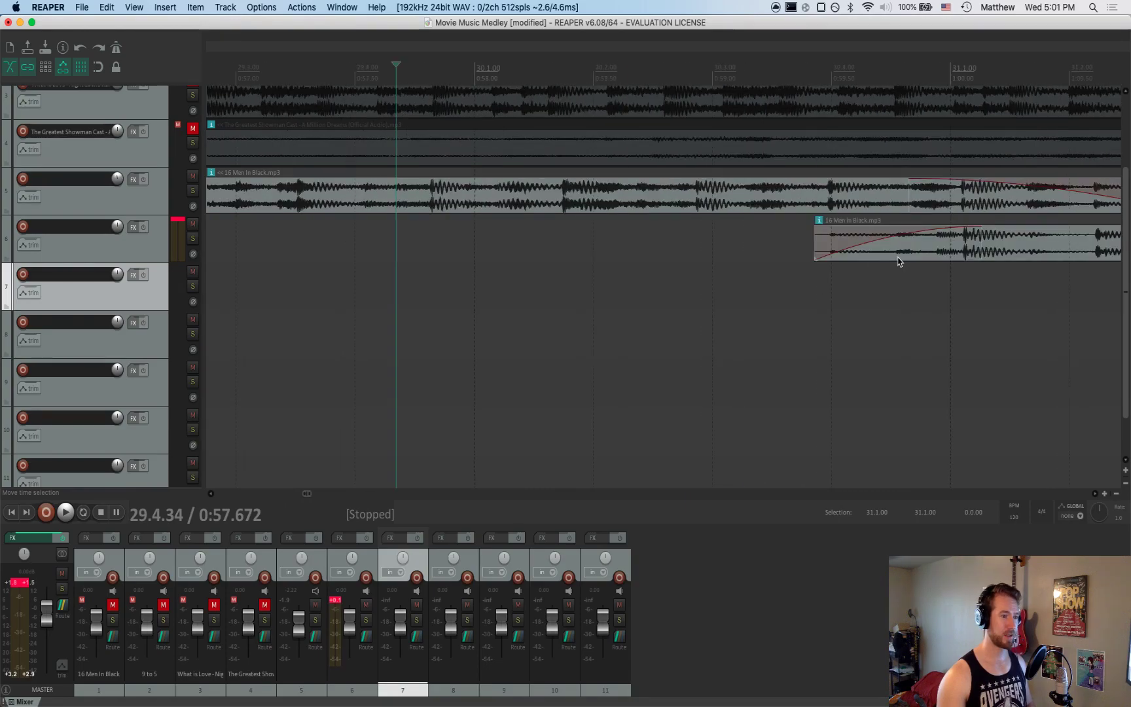
left_click(794, 288)
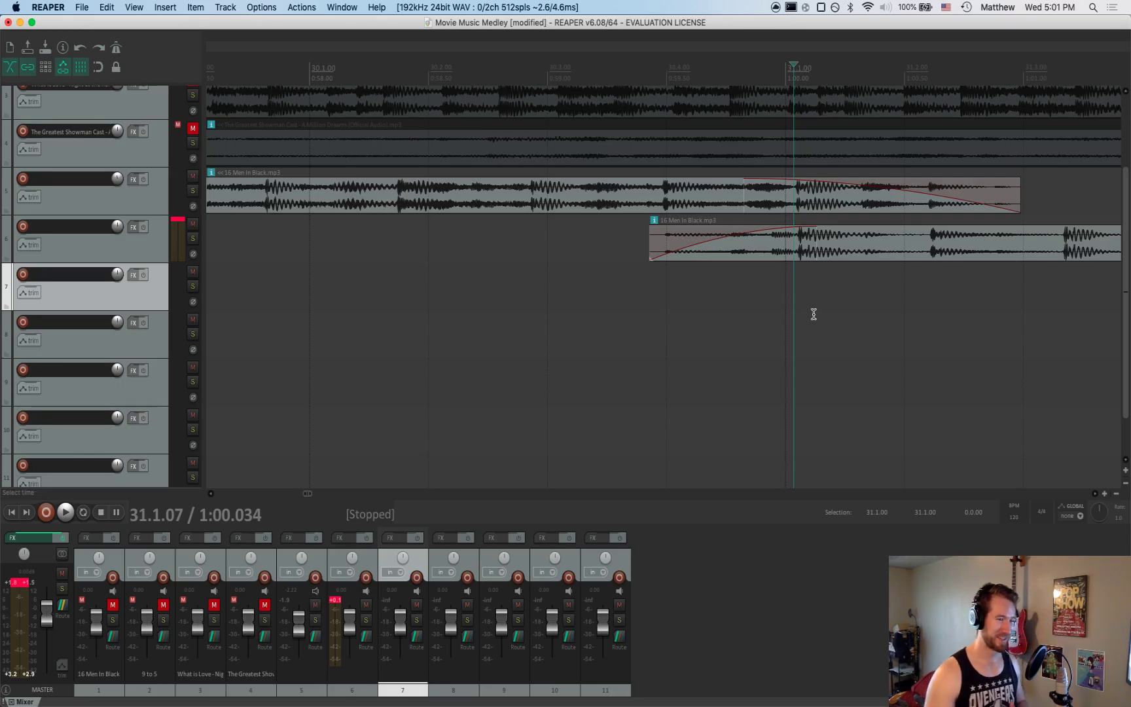
left_click(880, 249)
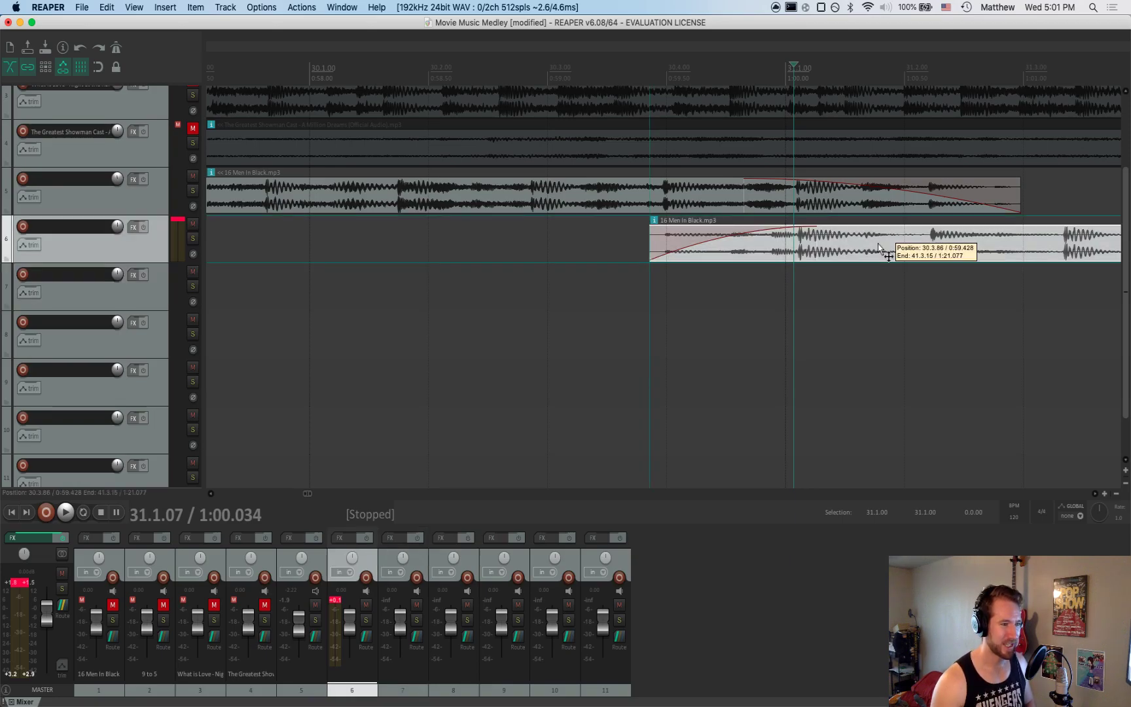
left_click_drag(879, 249, 875, 250)
left_click(861, 331)
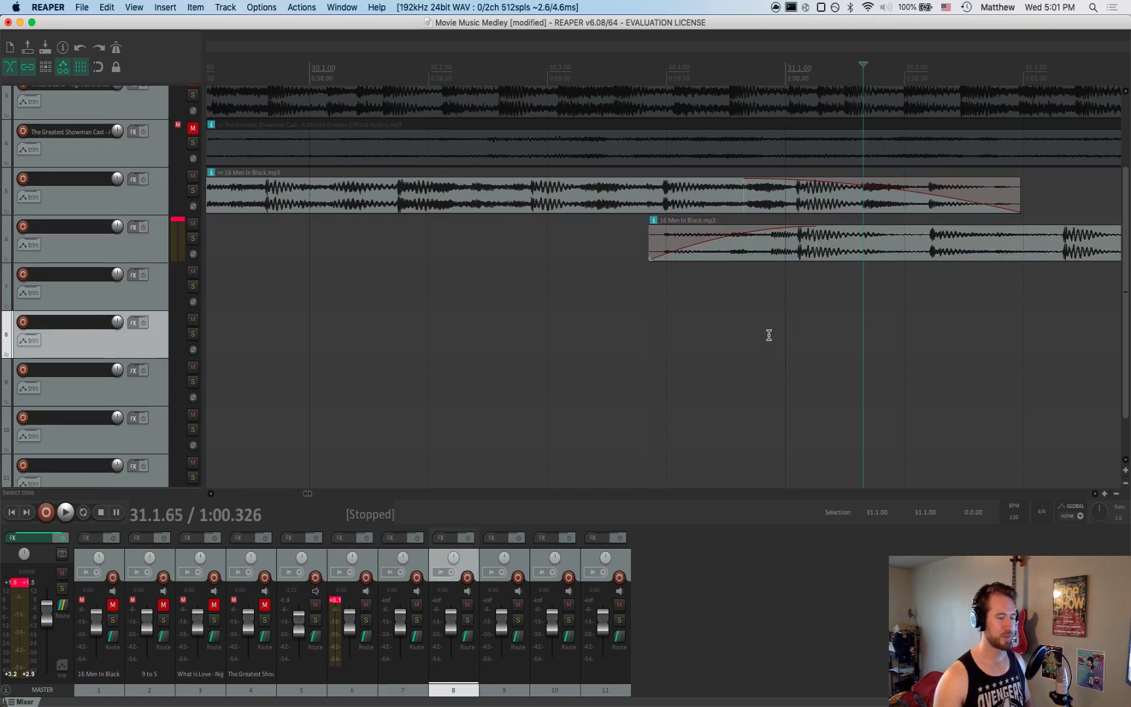
Save the project and replay the transition from 30.2.87
left_click(621, 244)
key("super+s")
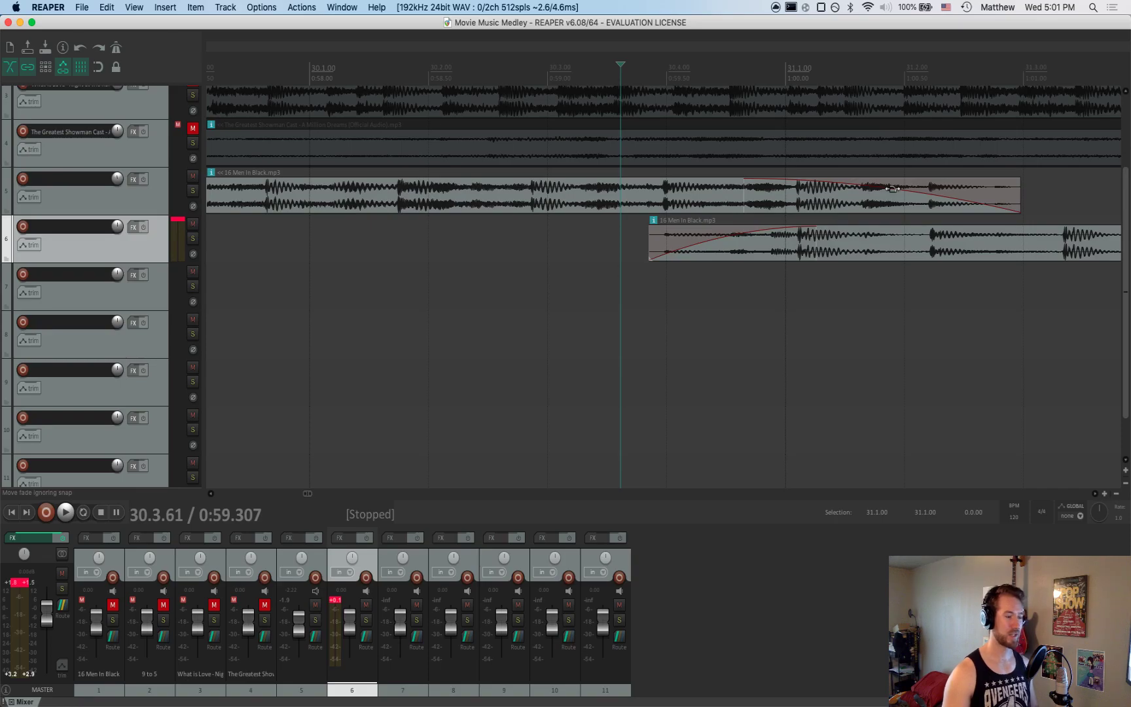
left_click(533, 199)
key("space")
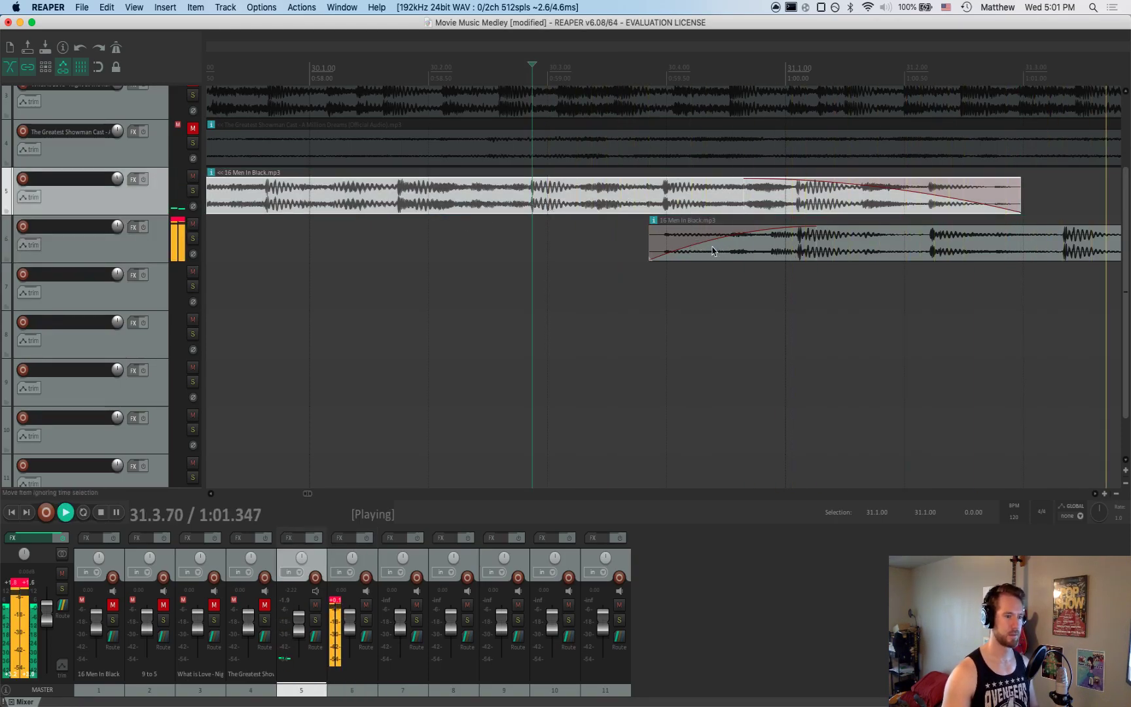
key("space")
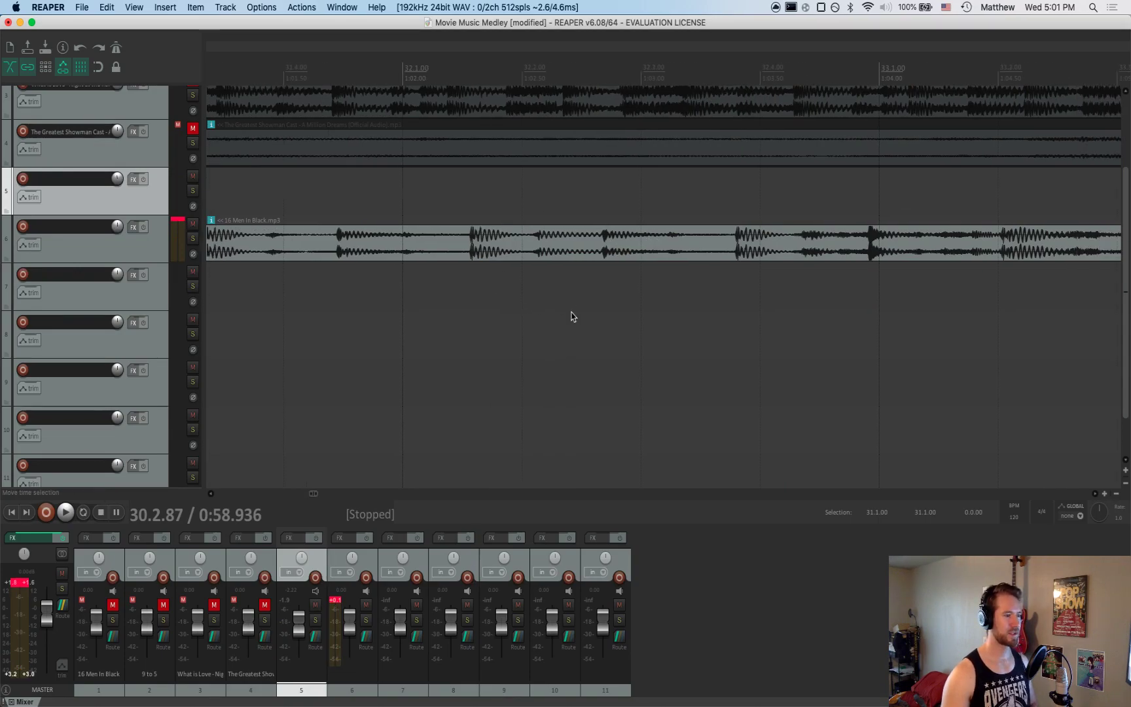
Start the track 5 clip's fade-out slightly earlier, at about 30.4.60, and view its fade shape options without changing the shape
key("super+z")
scroll(572, 319, "left", 2)
scroll(572, 320, "right", 6)
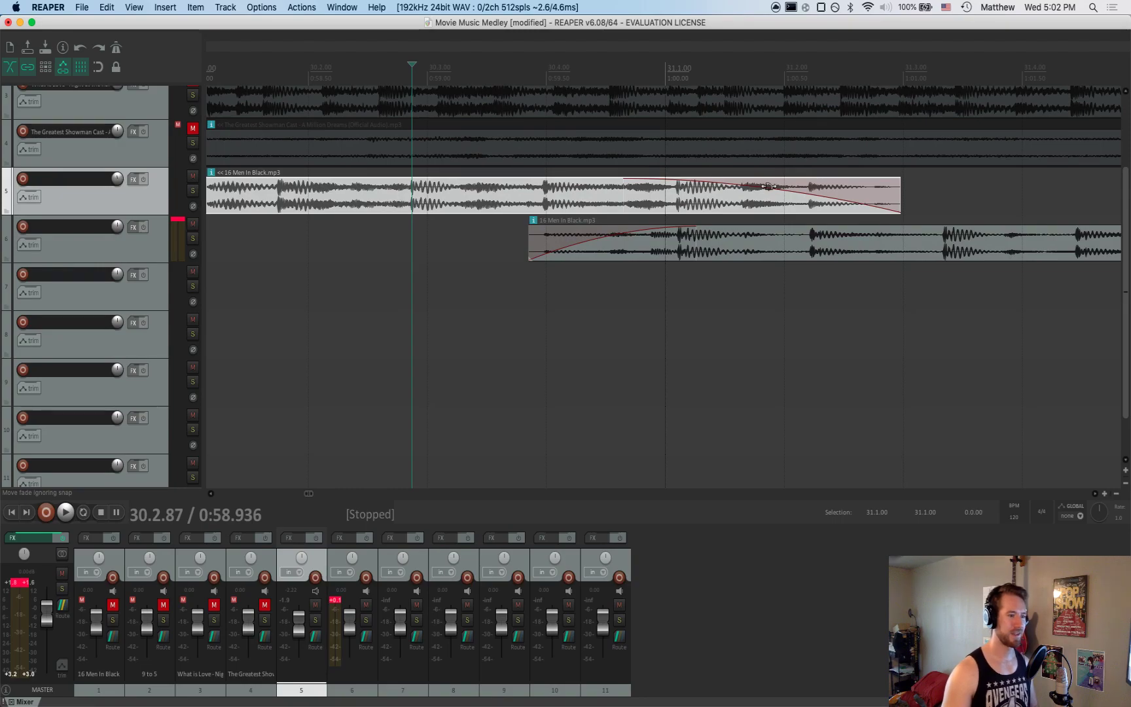
left_click_drag(779, 190, 805, 195)
right_click(804, 195)
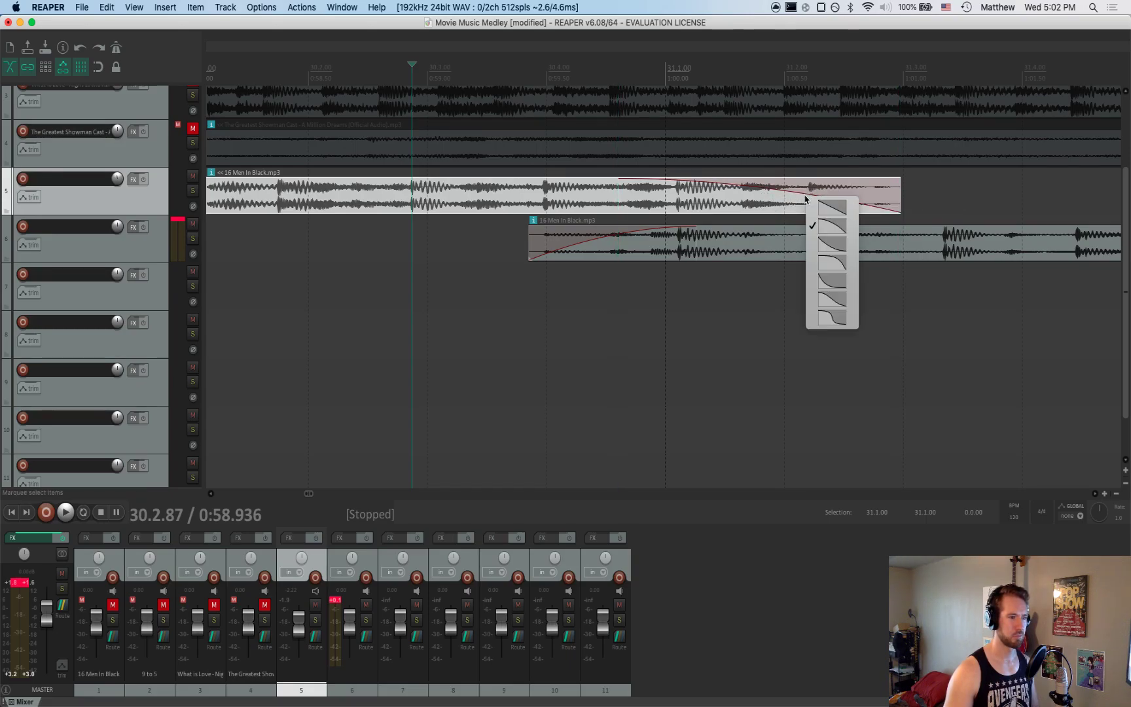
left_click(789, 194)
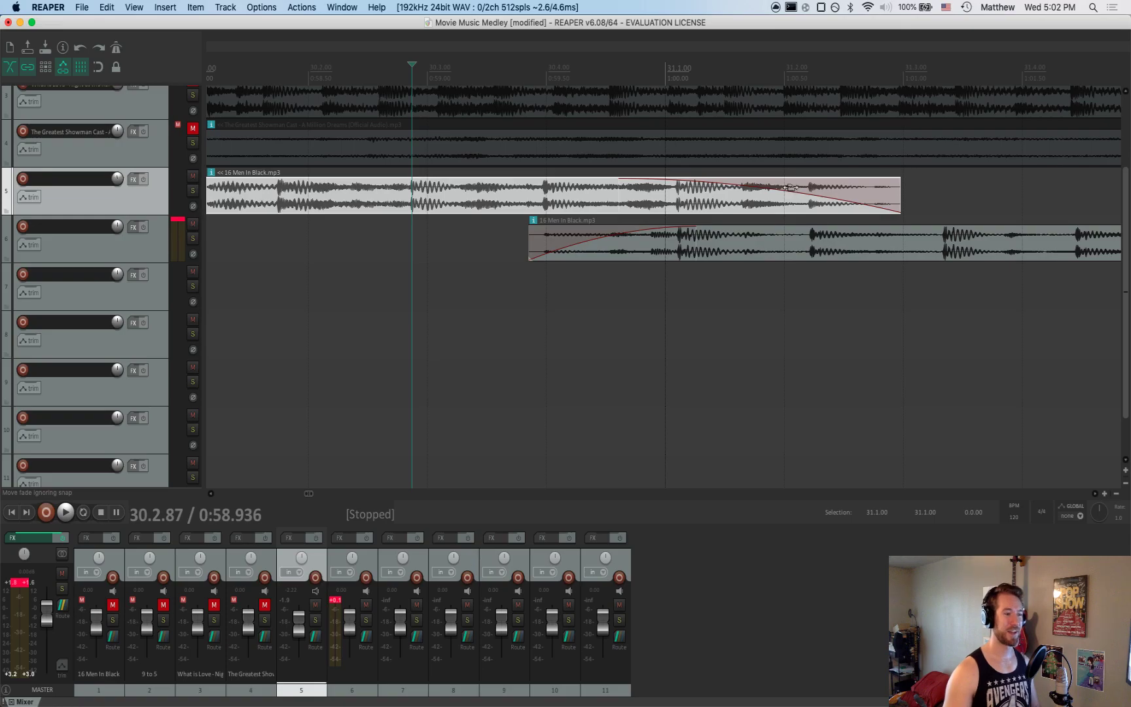
View the fade shape options for the track 5 clip's fade-out and the track 6 clip's fade-in, keeping the current shapes
right_click(791, 194)
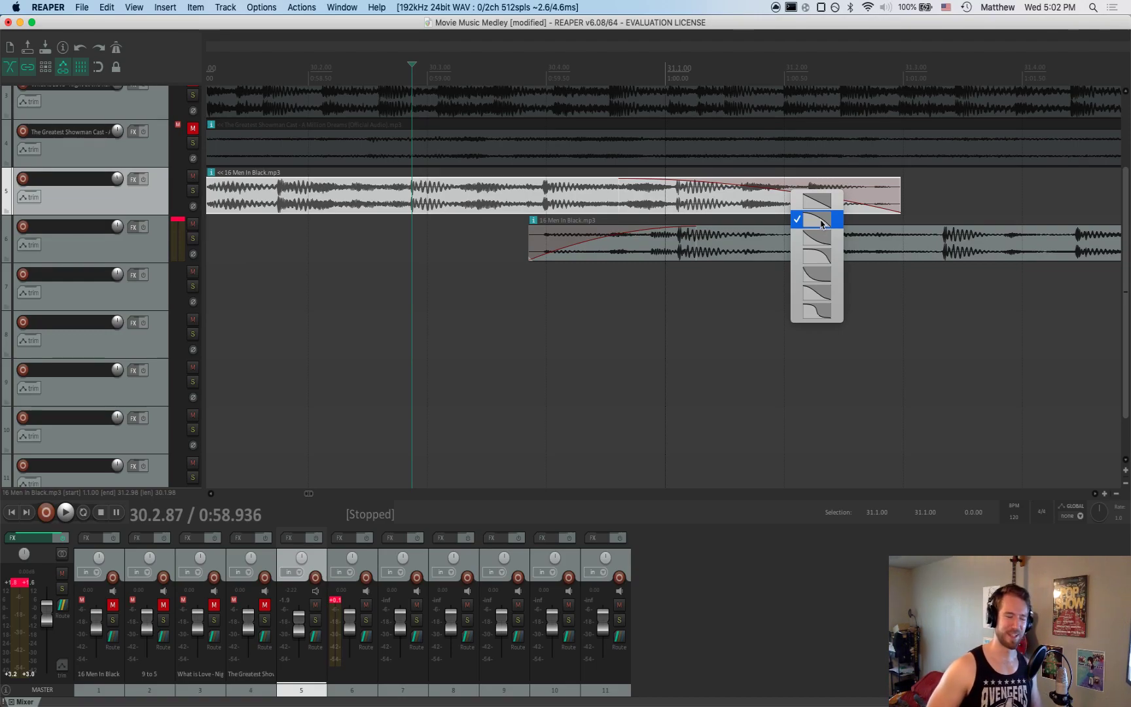
left_click(711, 354)
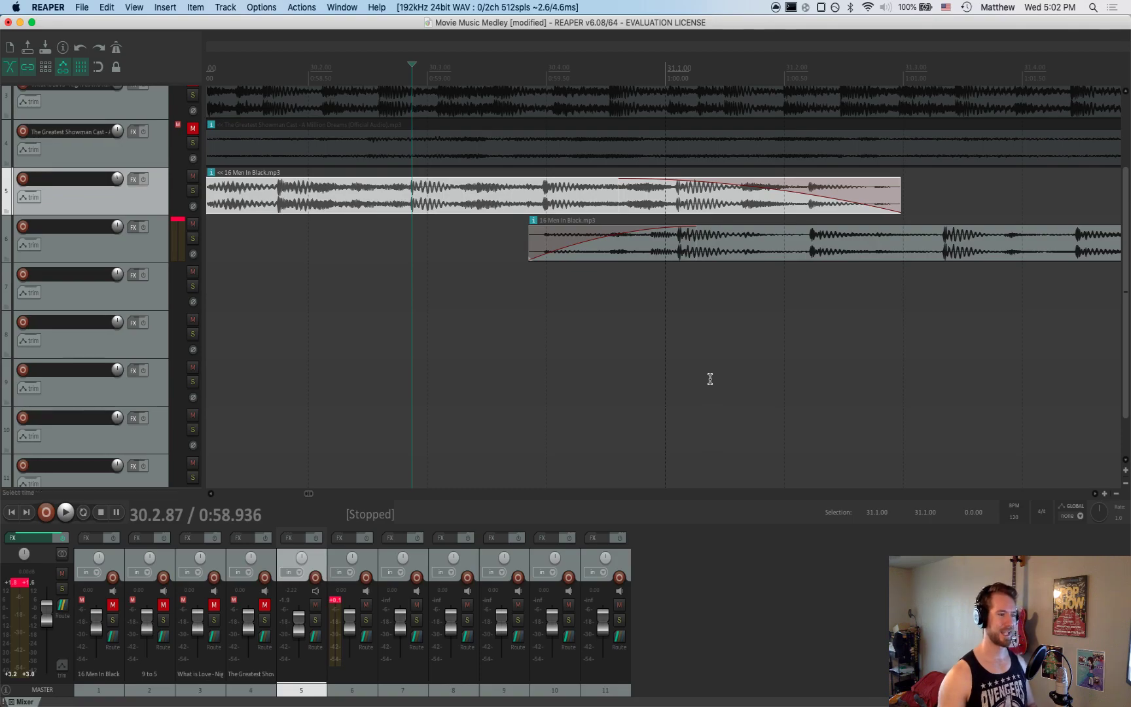
right_click(605, 239)
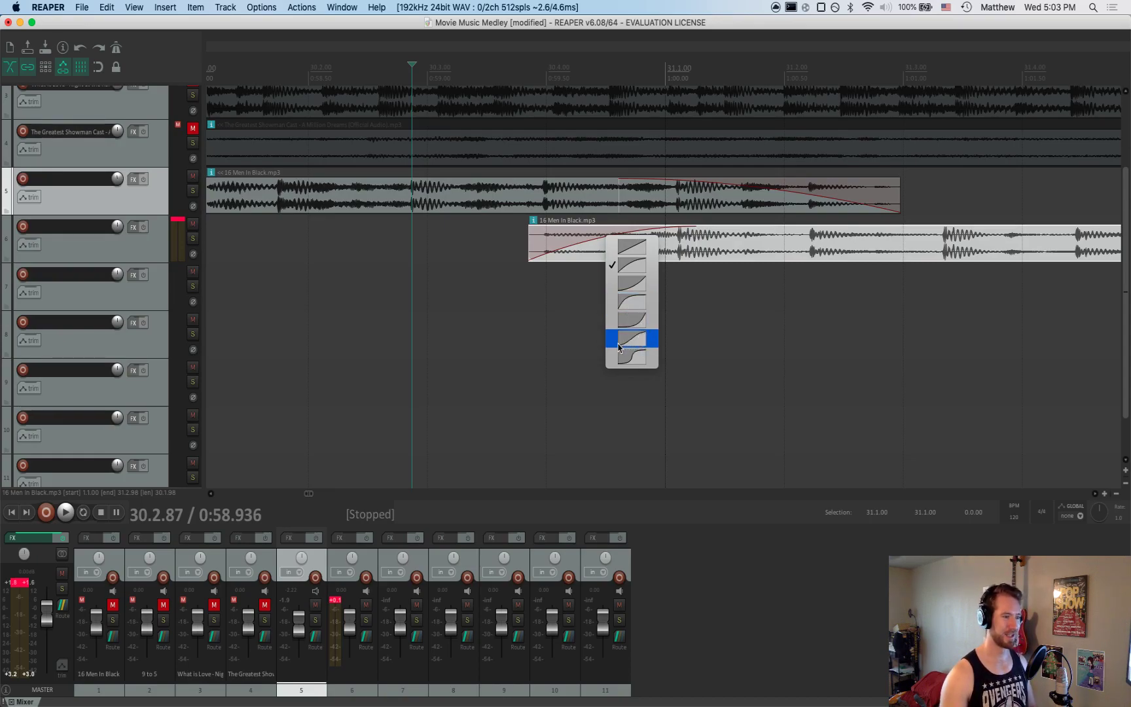
left_click(697, 347)
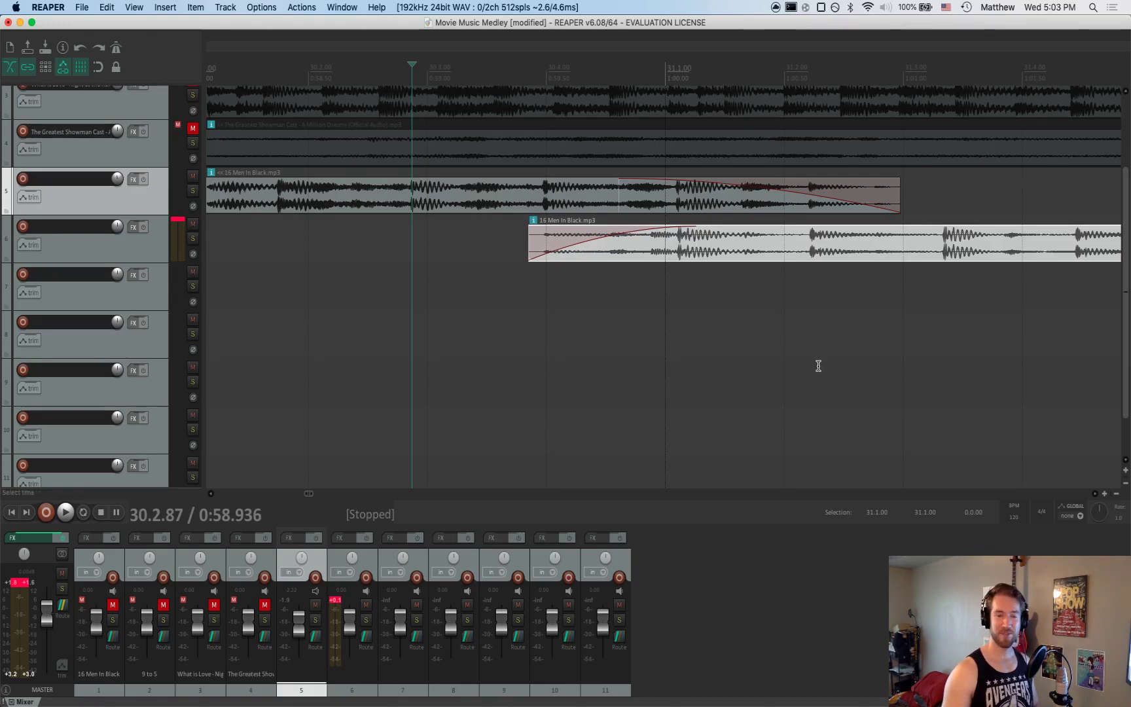
Review the whole medley arrangement across tracks 5 to 11, placing the edit cursor near the end of the track 6 clip
scroll(803, 351, "right", 10)
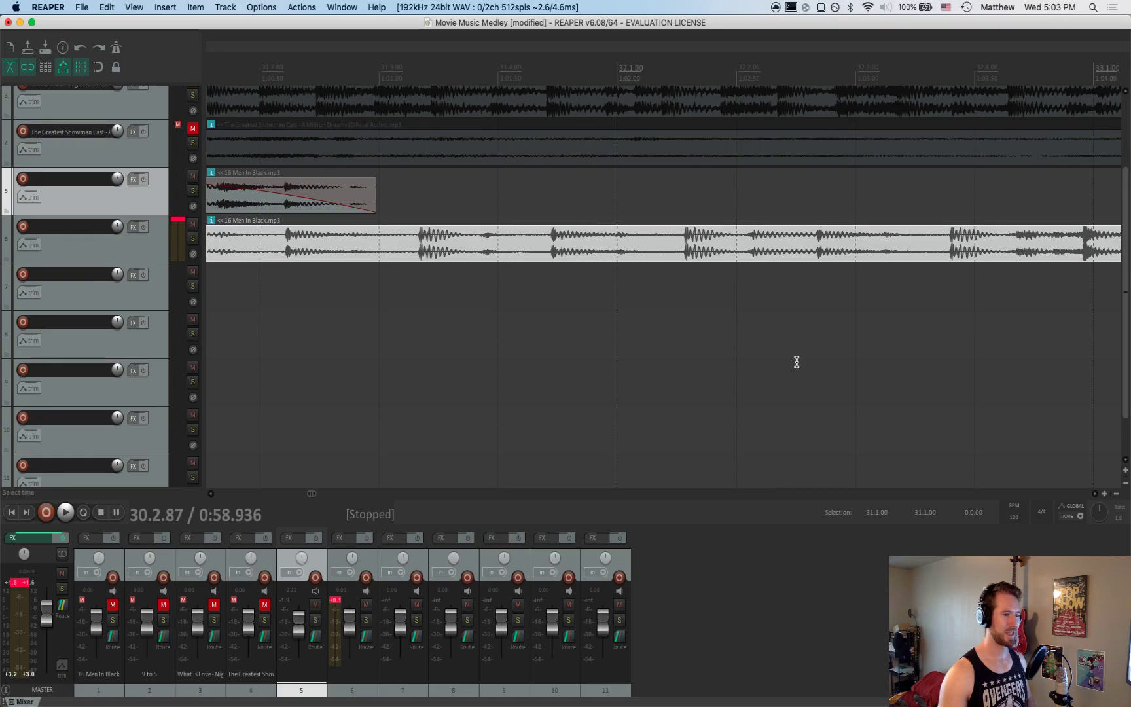
scroll(797, 362, "down", 6)
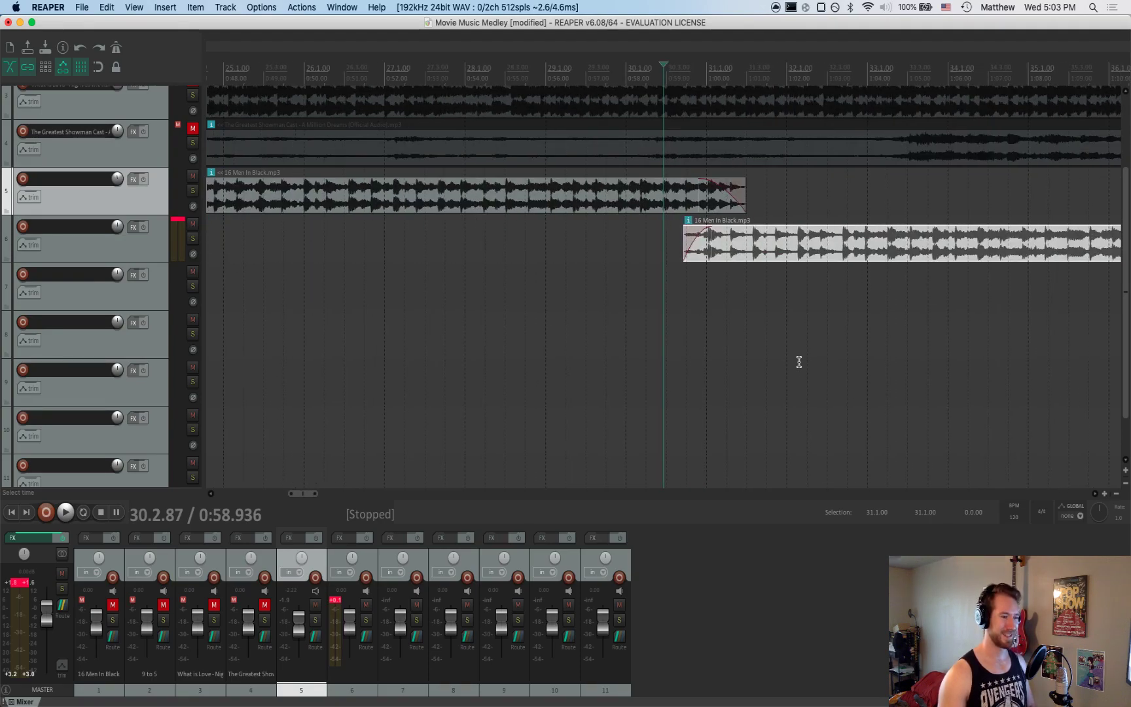
scroll(799, 362, "down", 8)
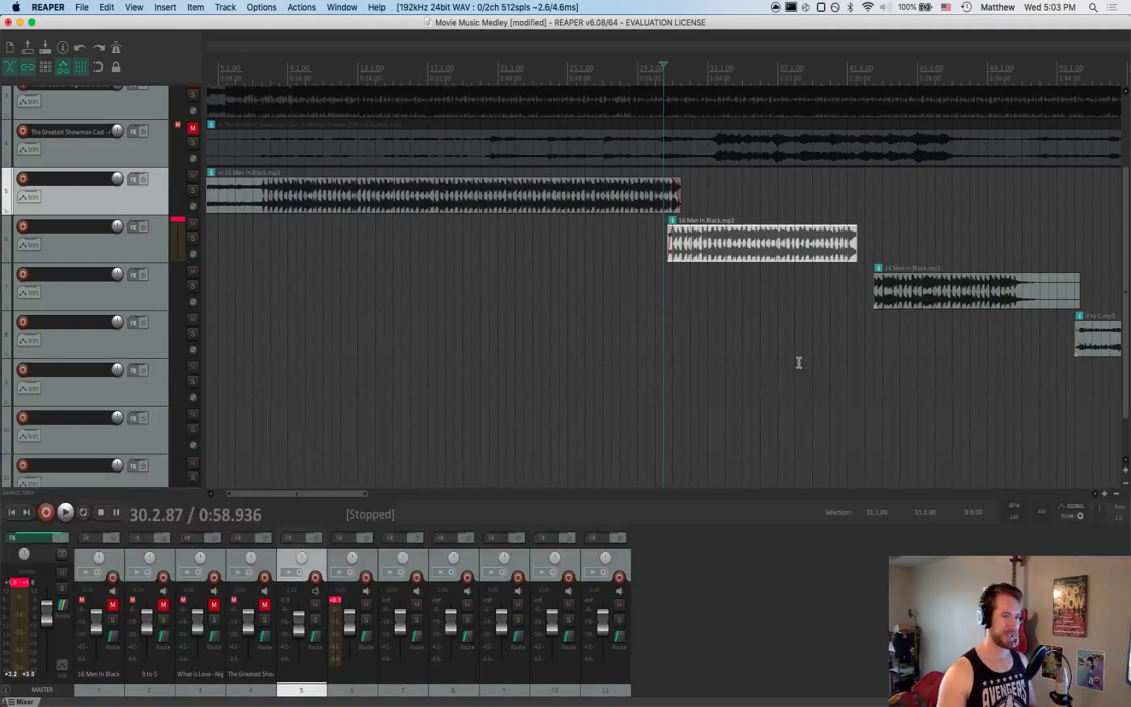
scroll(799, 362, "down", 1)
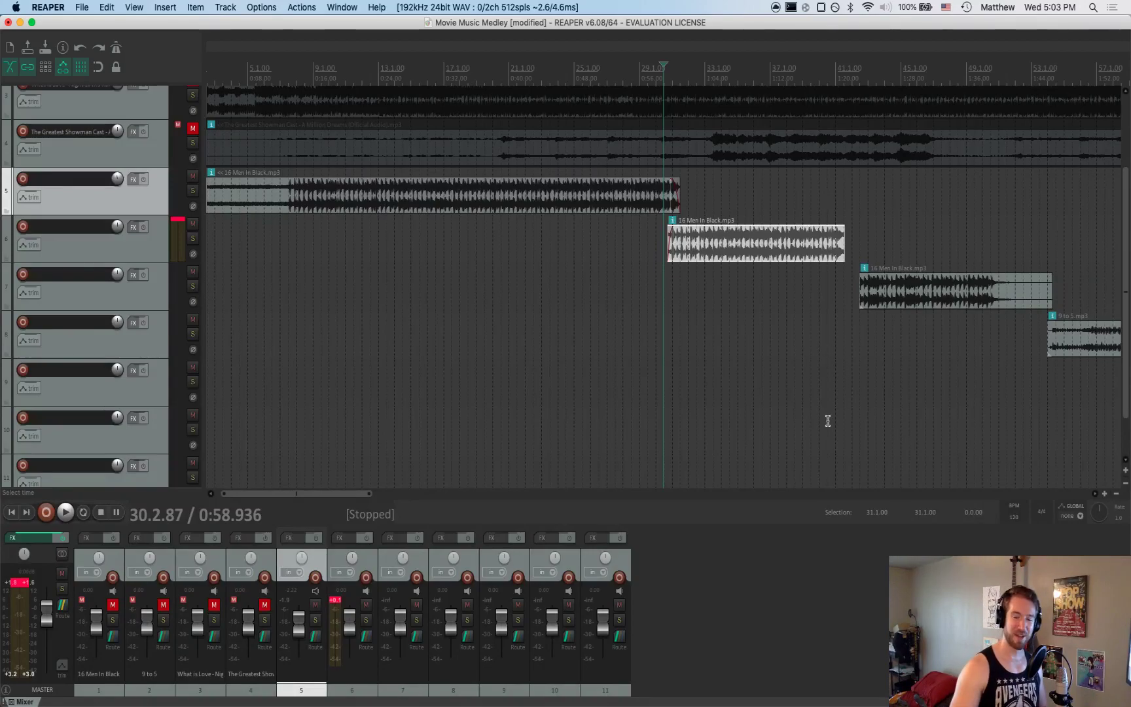
scroll(836, 404, "down", 5)
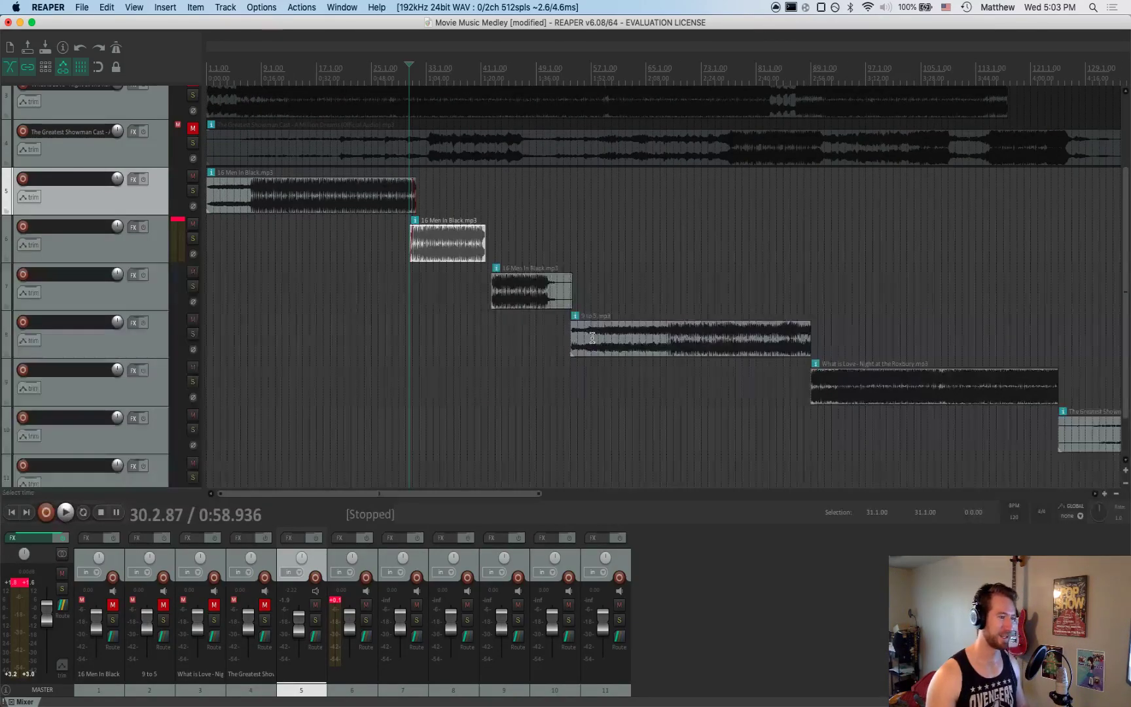
scroll(593, 337, "down", 4)
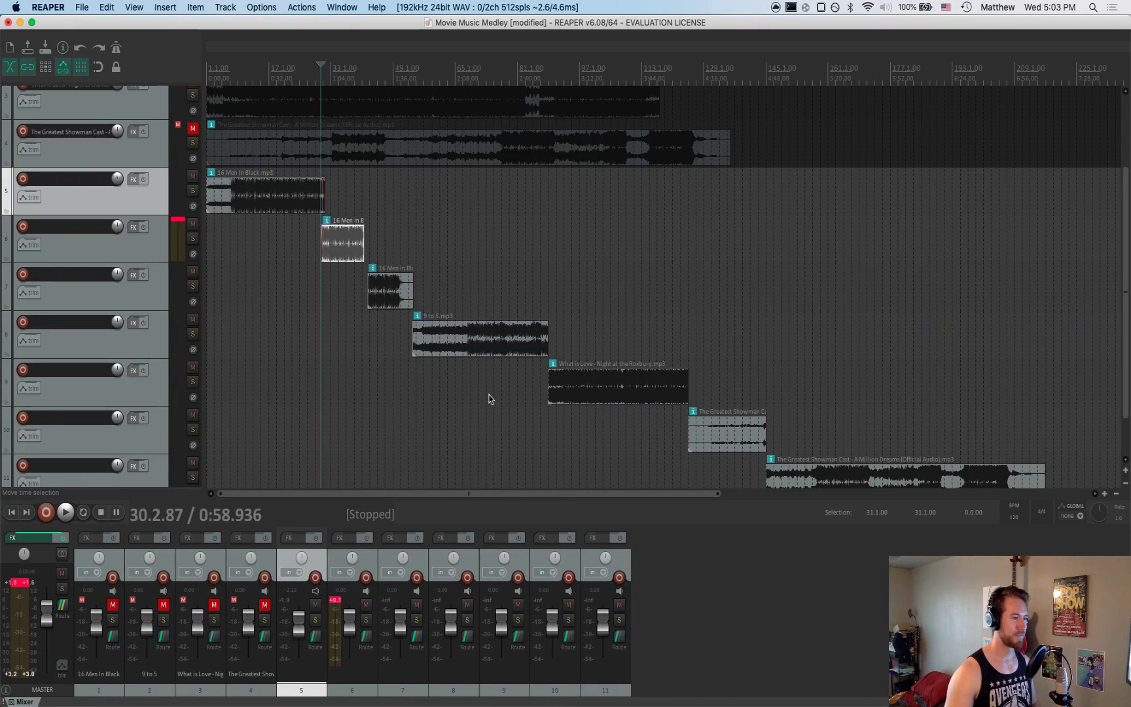
scroll(488, 396, "down", 1)
scroll(488, 396, "up", 1)
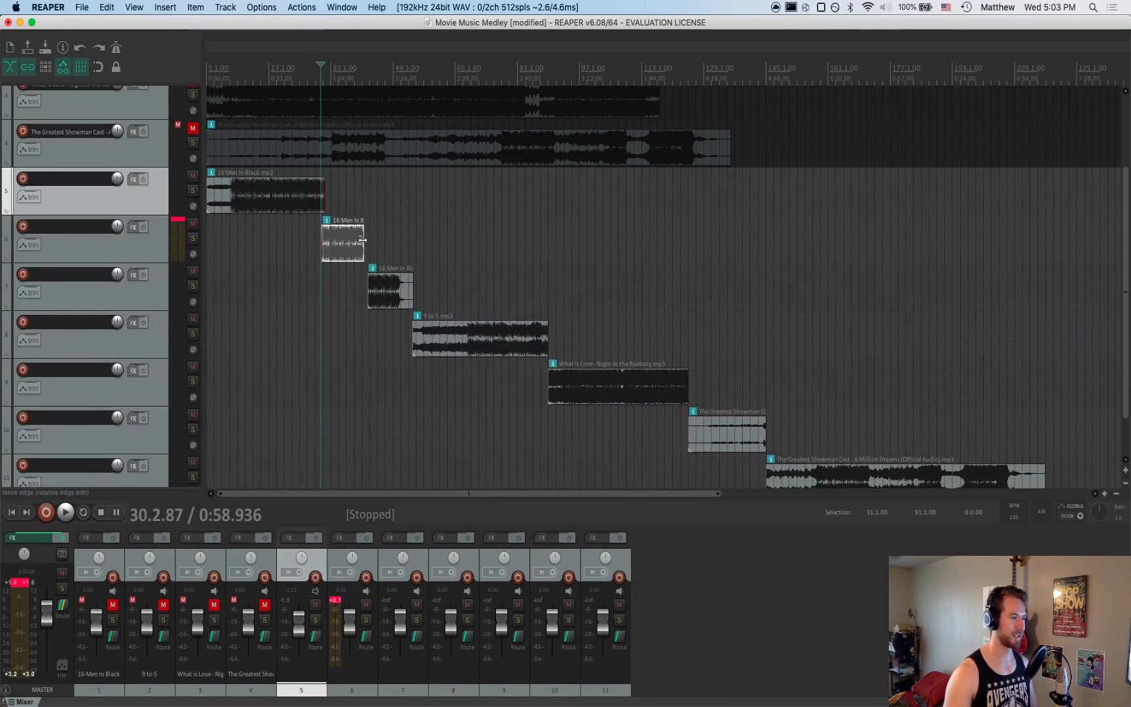
left_click(360, 289)
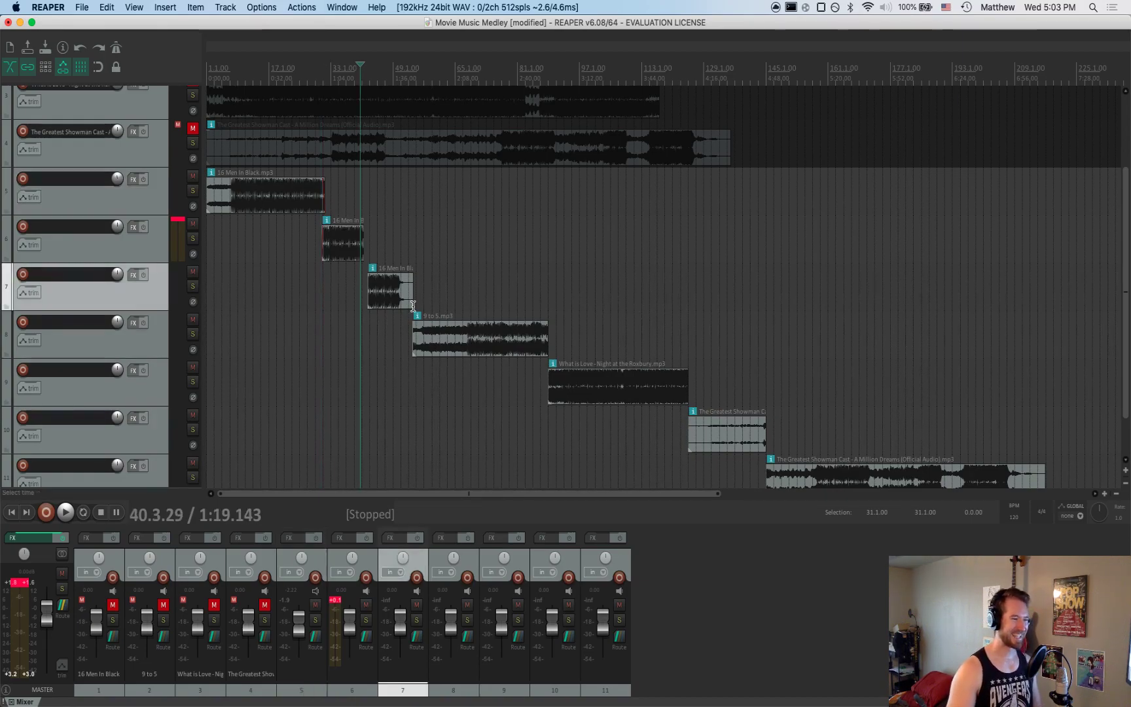
scroll(753, 262, "down", 2)
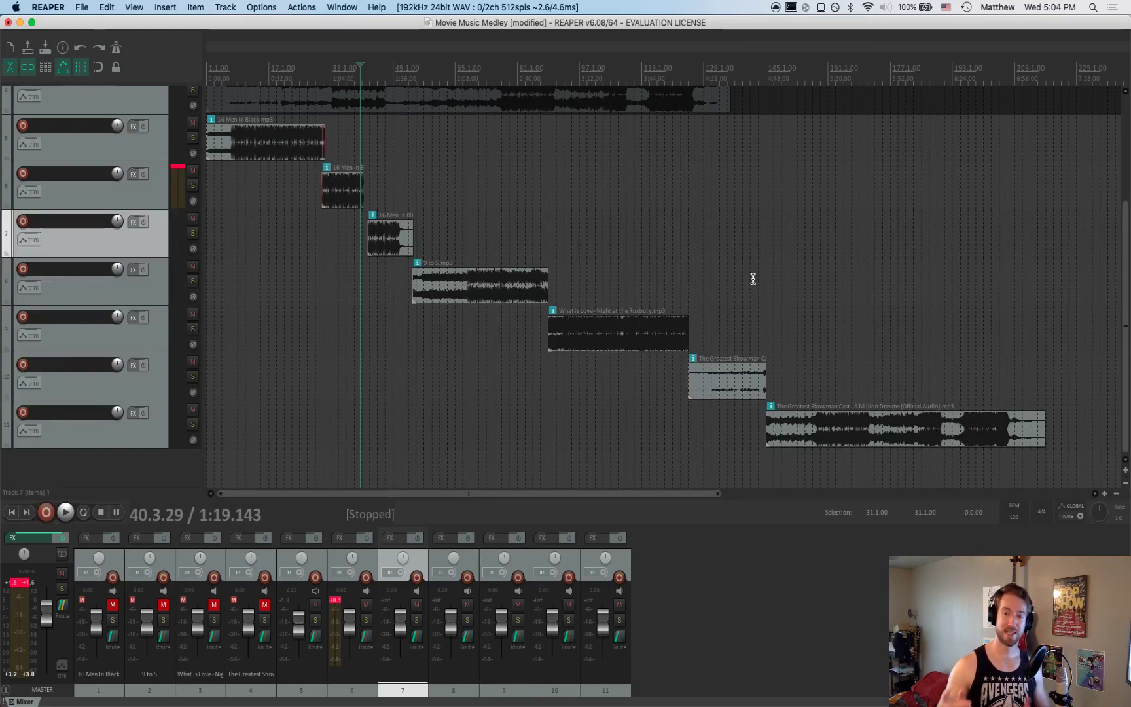
View the master track's Express Bus Compressor settings and close the effects window
left_click(40, 543)
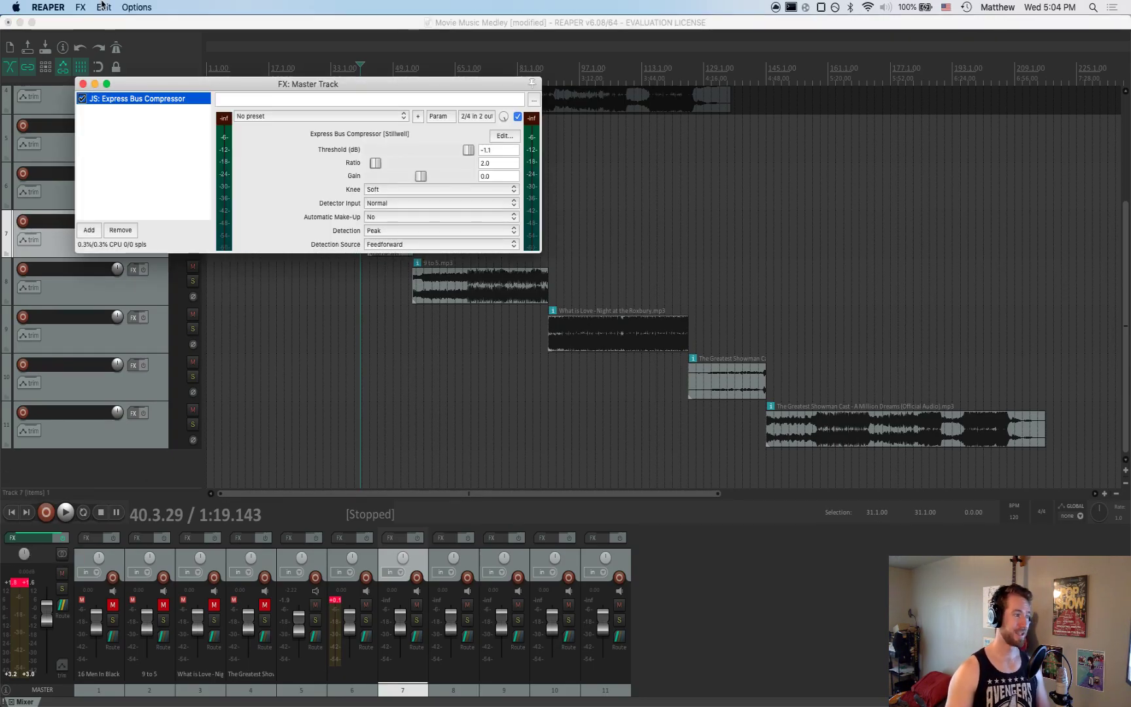
left_click(83, 83)
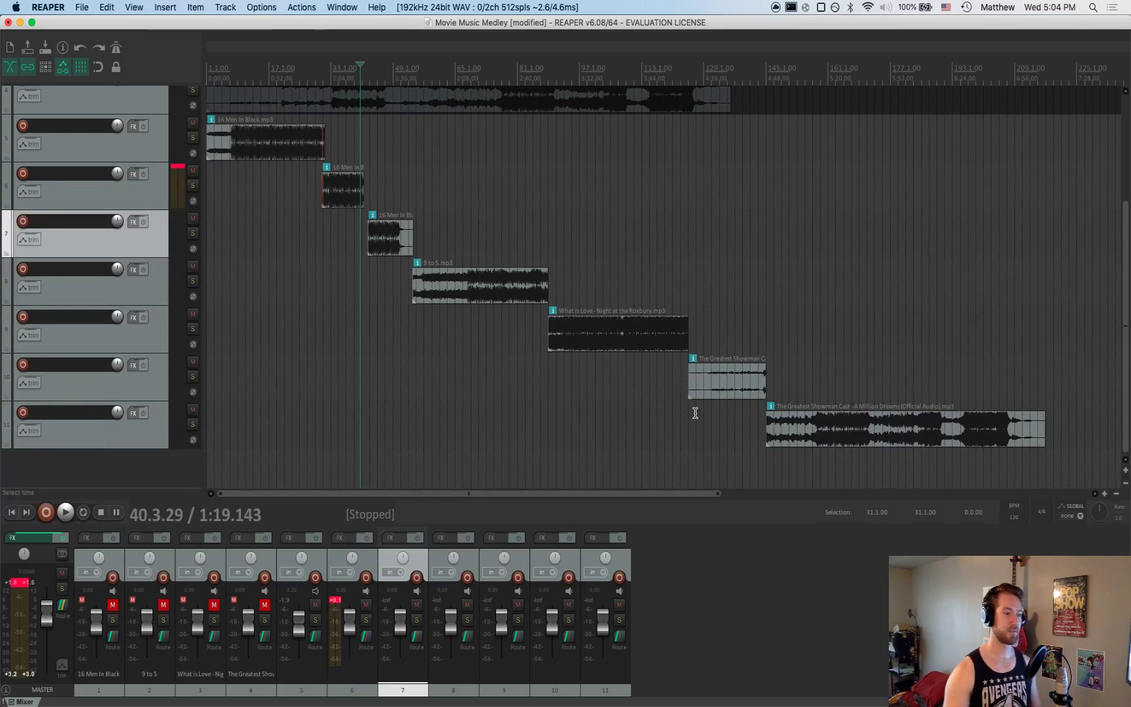
Play the Greatest Showman clip on track 10 from about 131.4.38 to judge its loudness
left_click(715, 417)
key("space")
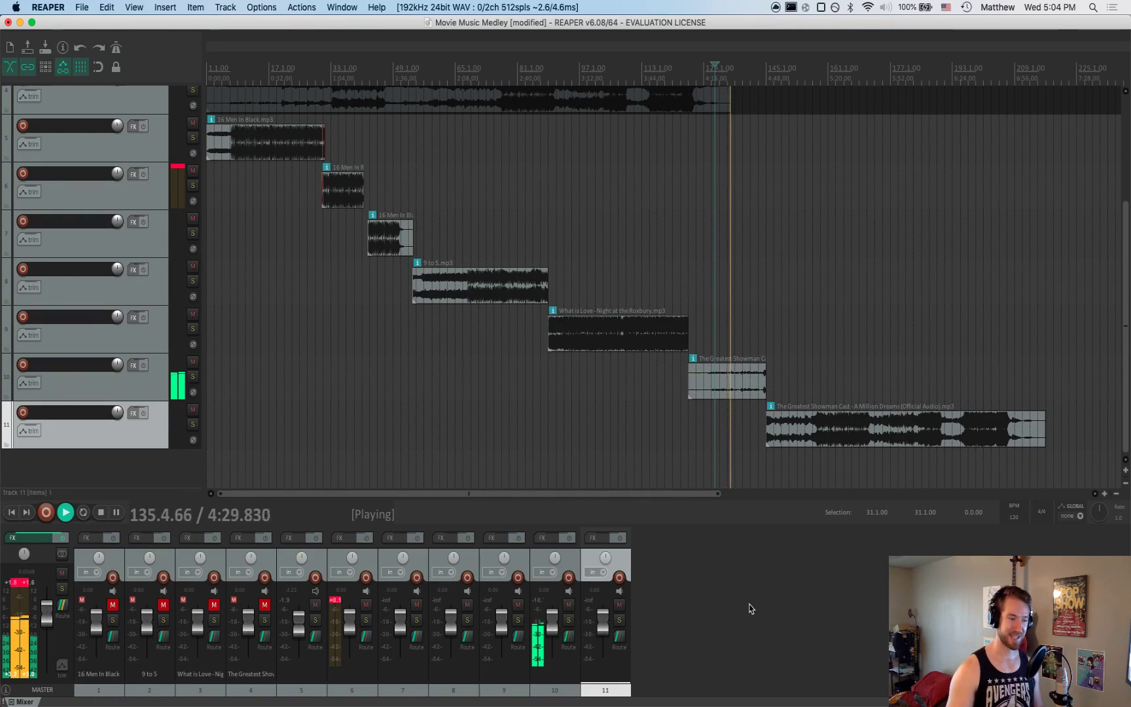
key("space")
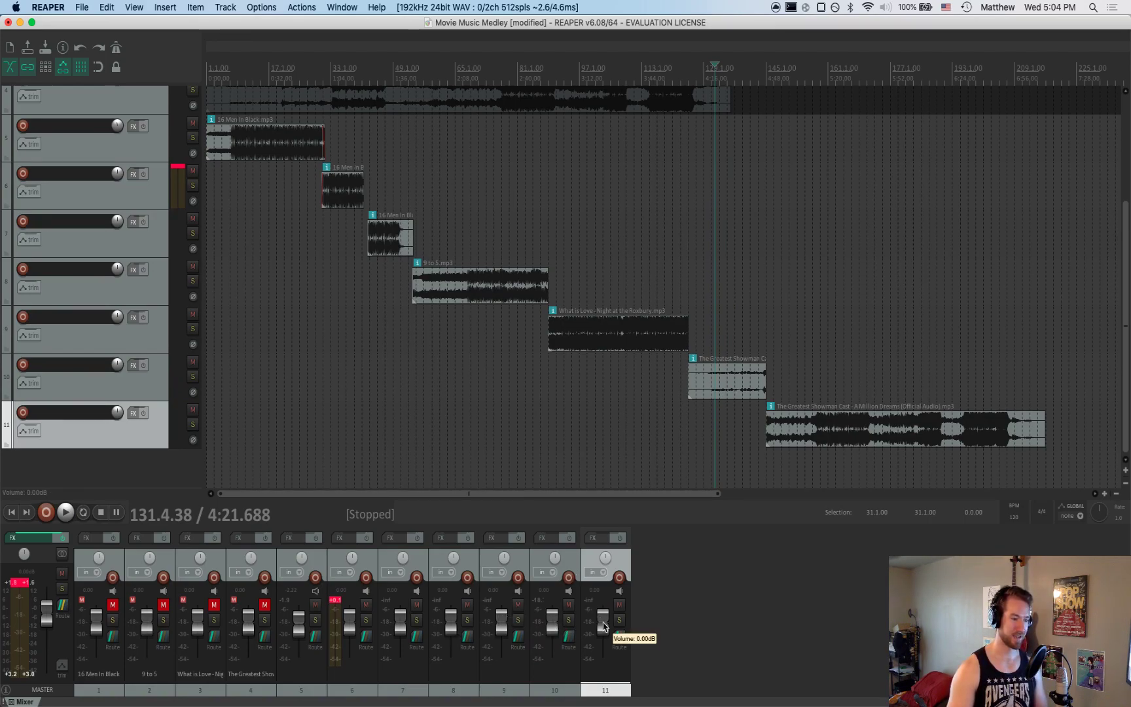
Raise track 10's volume slightly and save the project
left_click(125, 389)
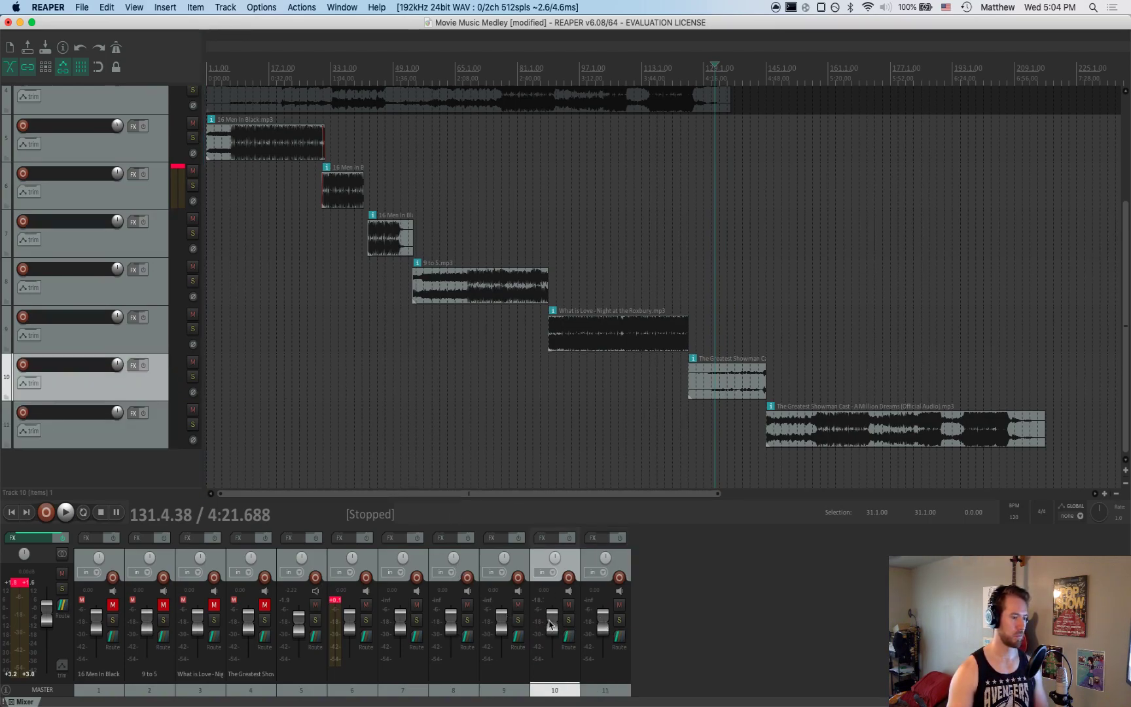
left_click_drag(555, 627, 555, 617)
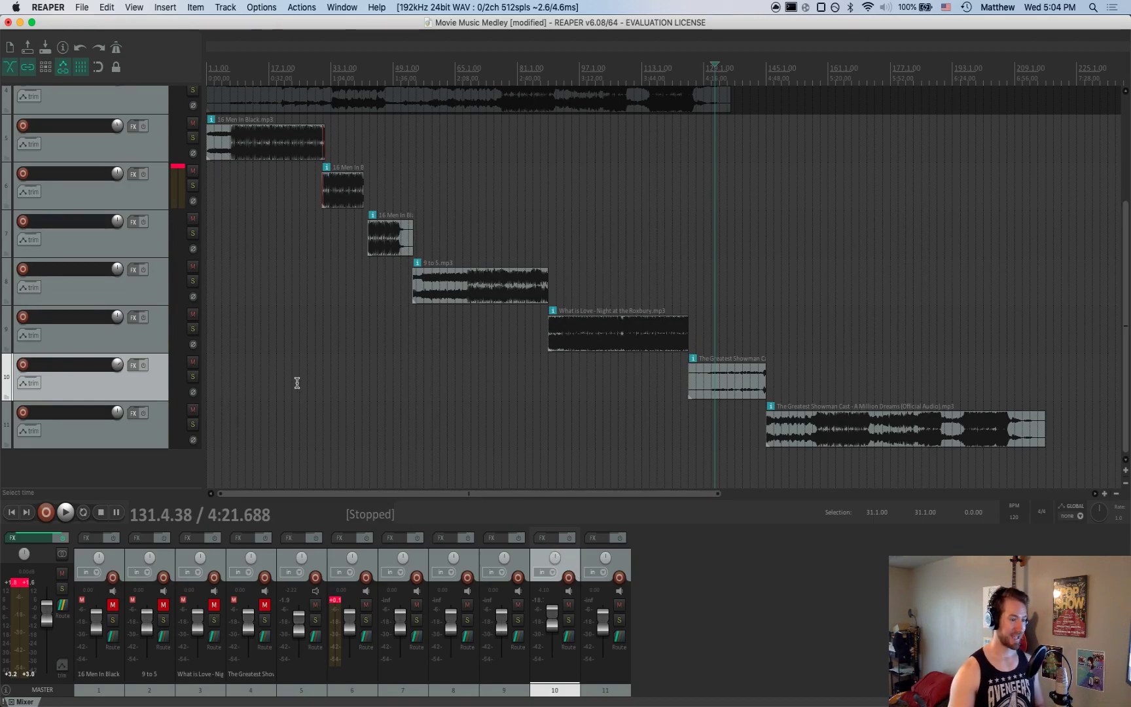
key("super+s")
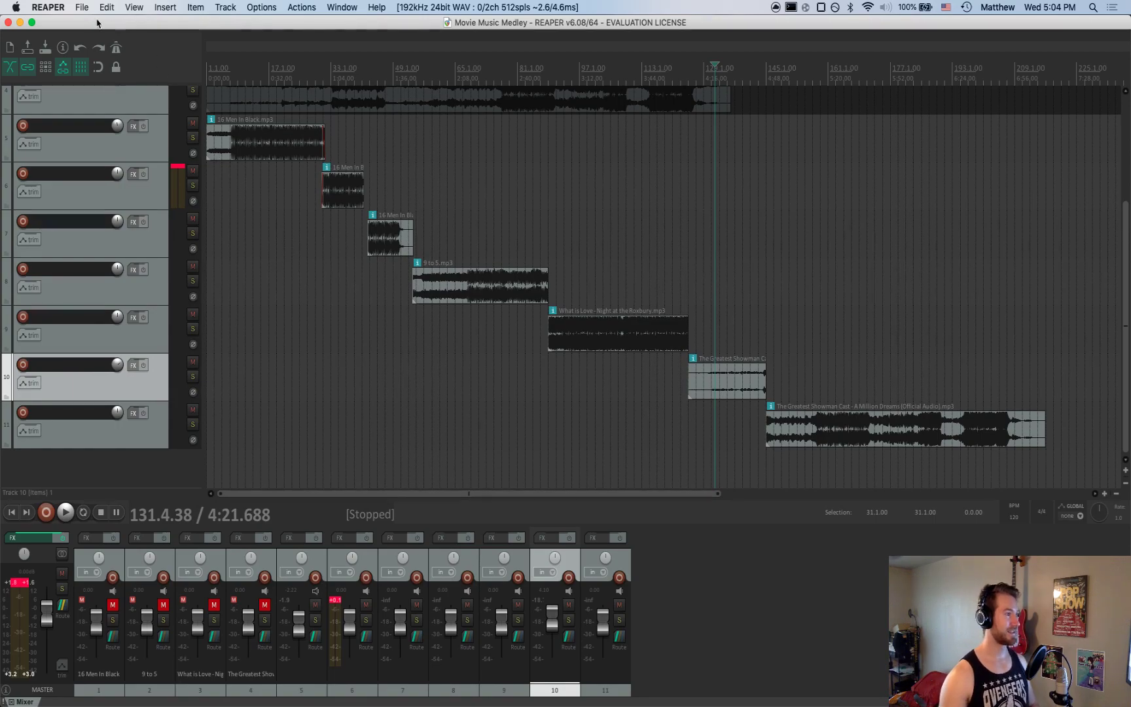
left_click(80, 6)
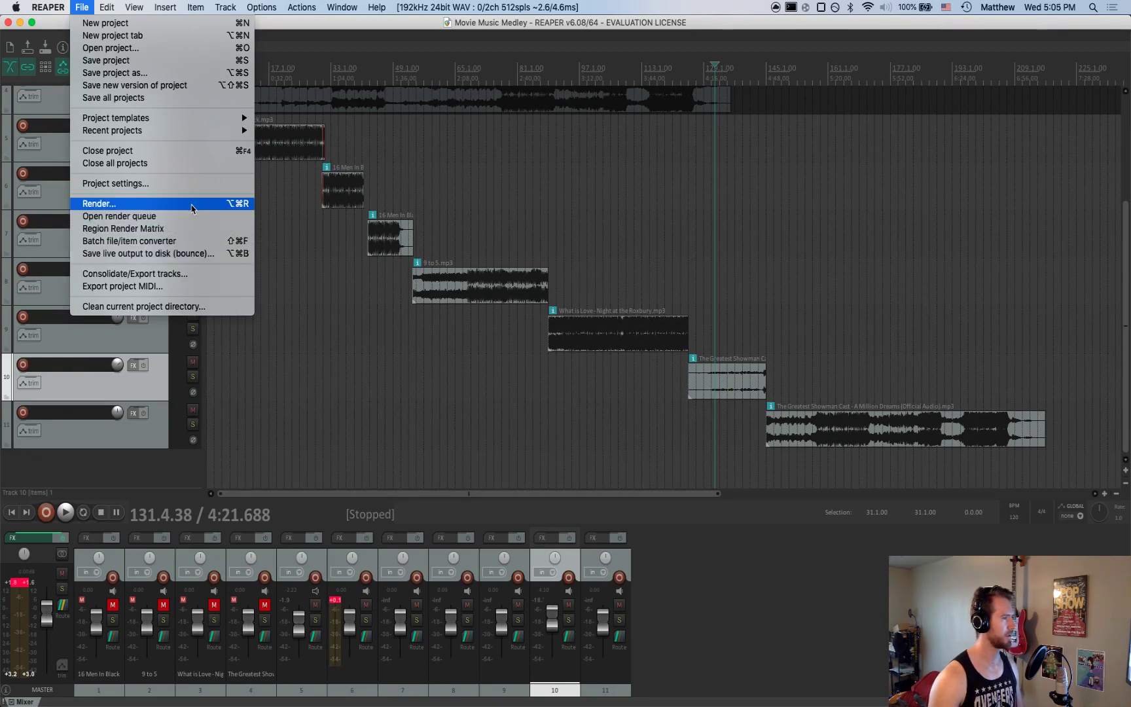
mouse_move(189, 134)
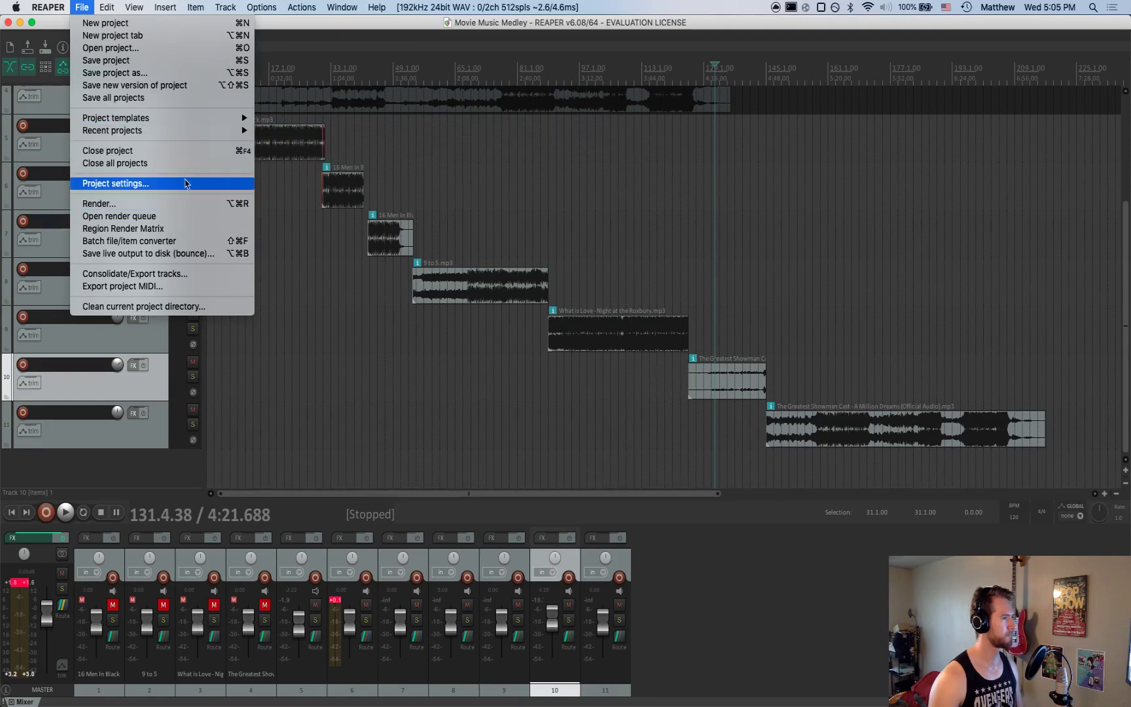
mouse_move(139, 4)
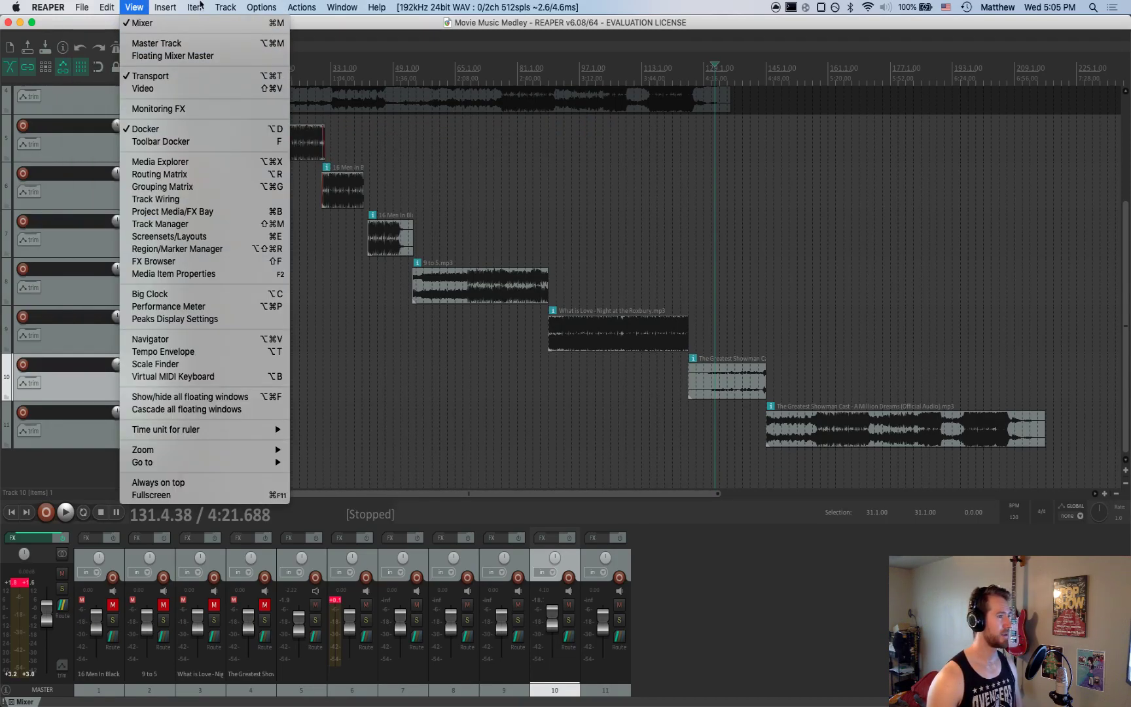
mouse_move(302, 5)
mouse_move(90, 5)
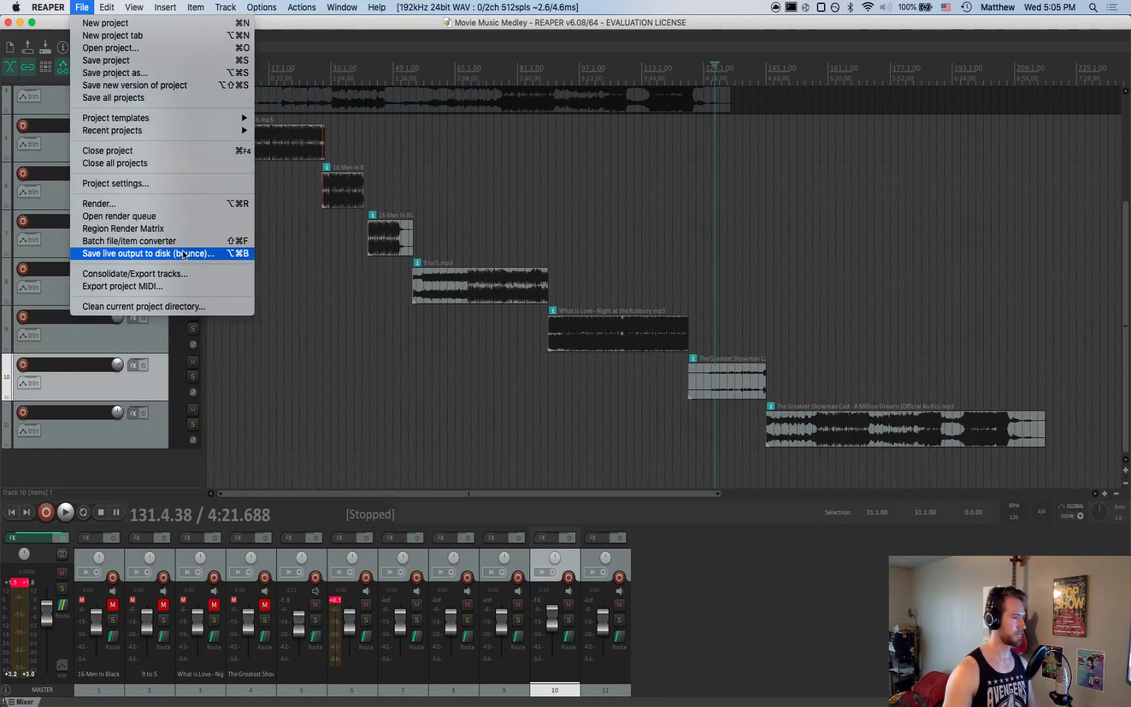
left_click(371, 394)
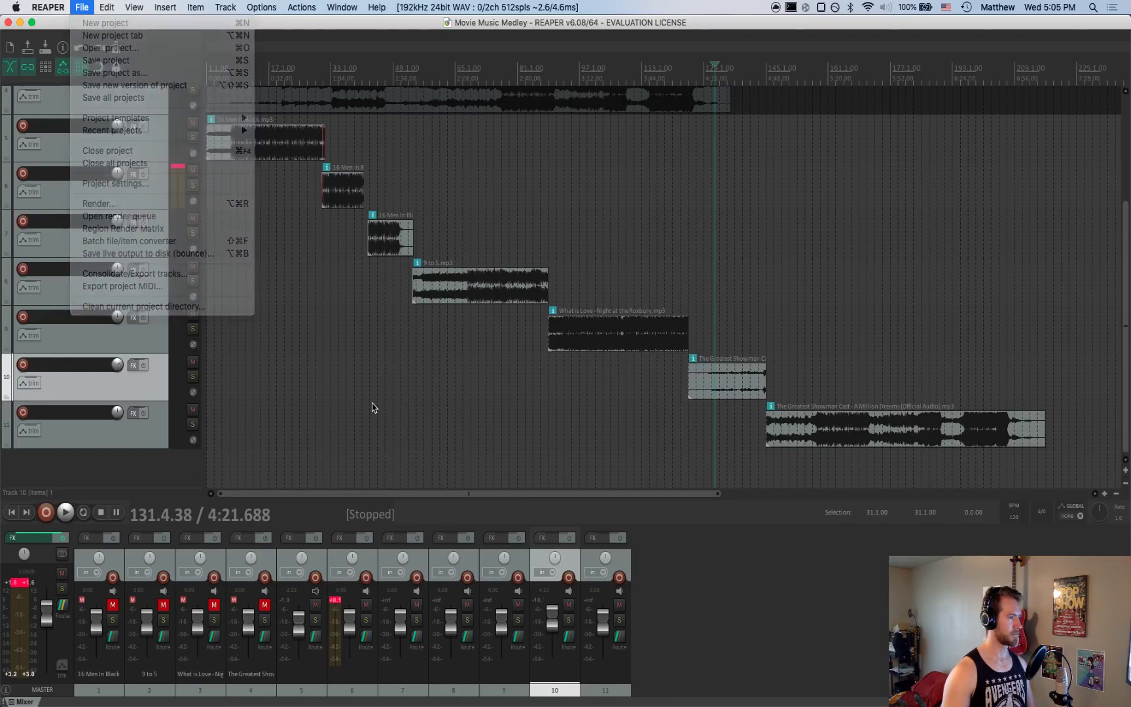
left_click(372, 400)
Examine the Consolidate Tracks export settings and close the dialog without processing
left_click(82, 7)
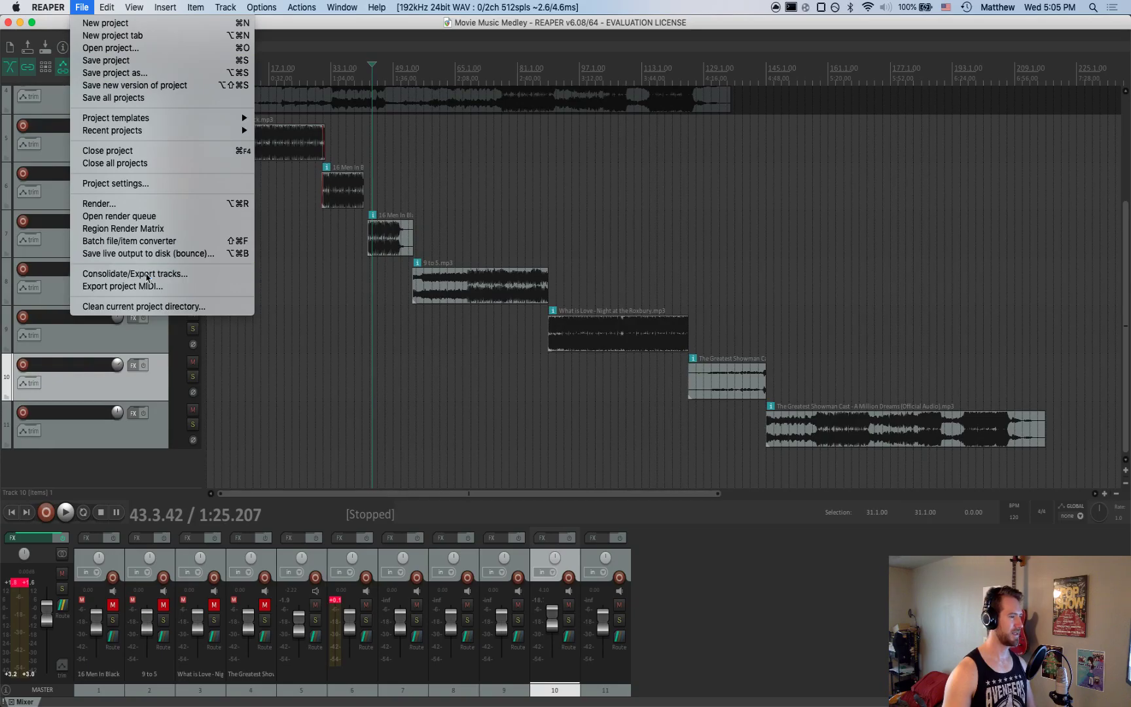
left_click(147, 276)
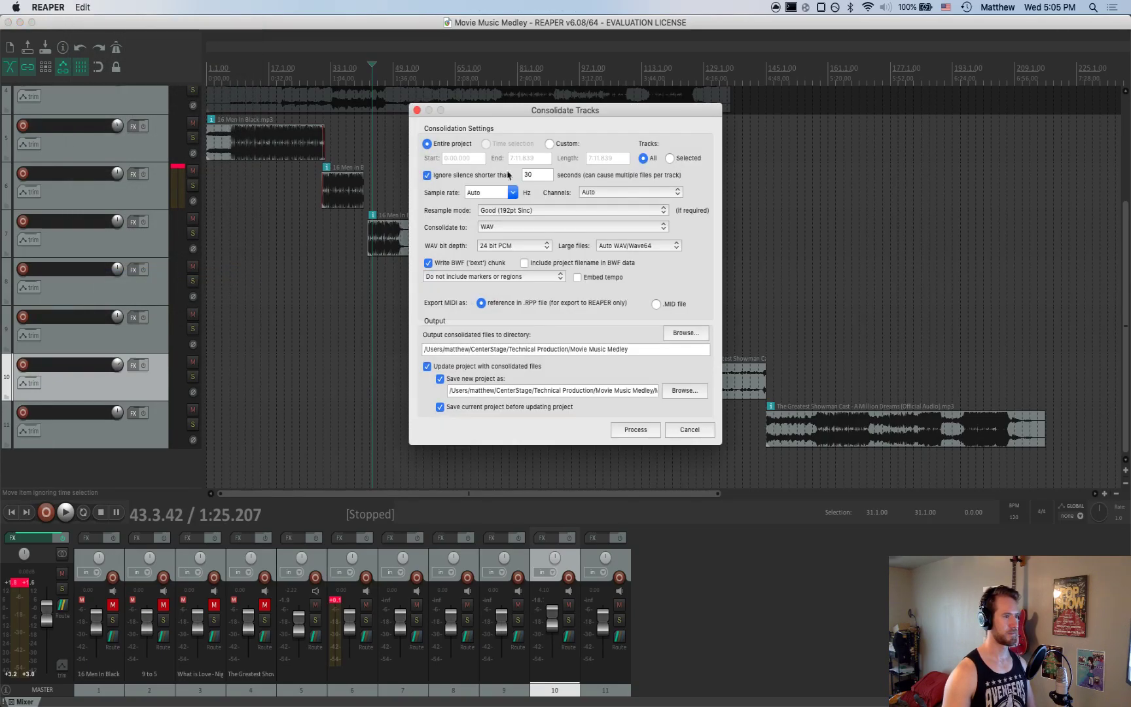
left_click(417, 110)
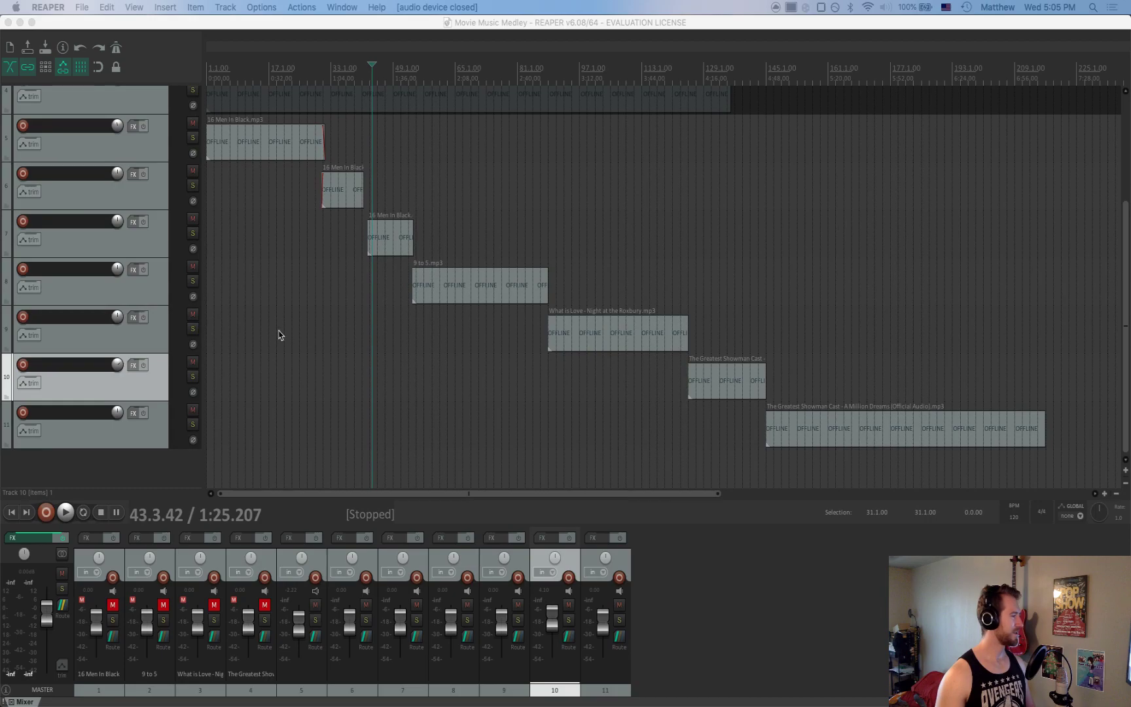
Select tracks 5 through 11, examine the render source and bounds choices, and close the render settings without rendering
left_click(155, 142)
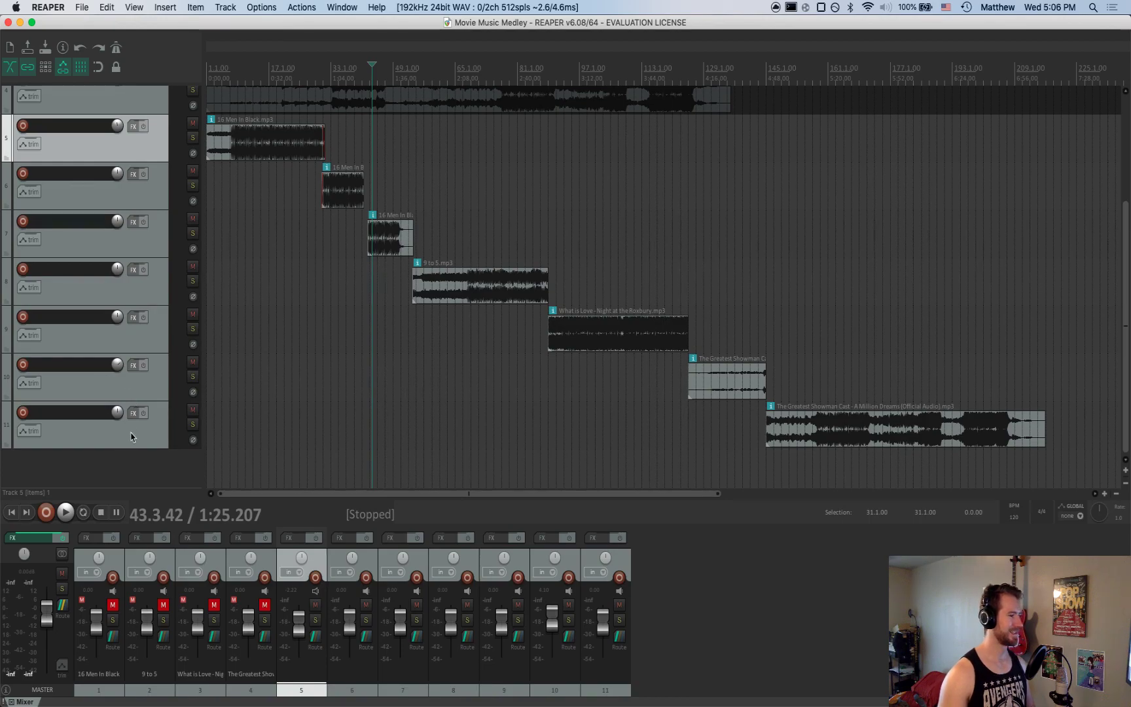
left_click(131, 438, "shift")
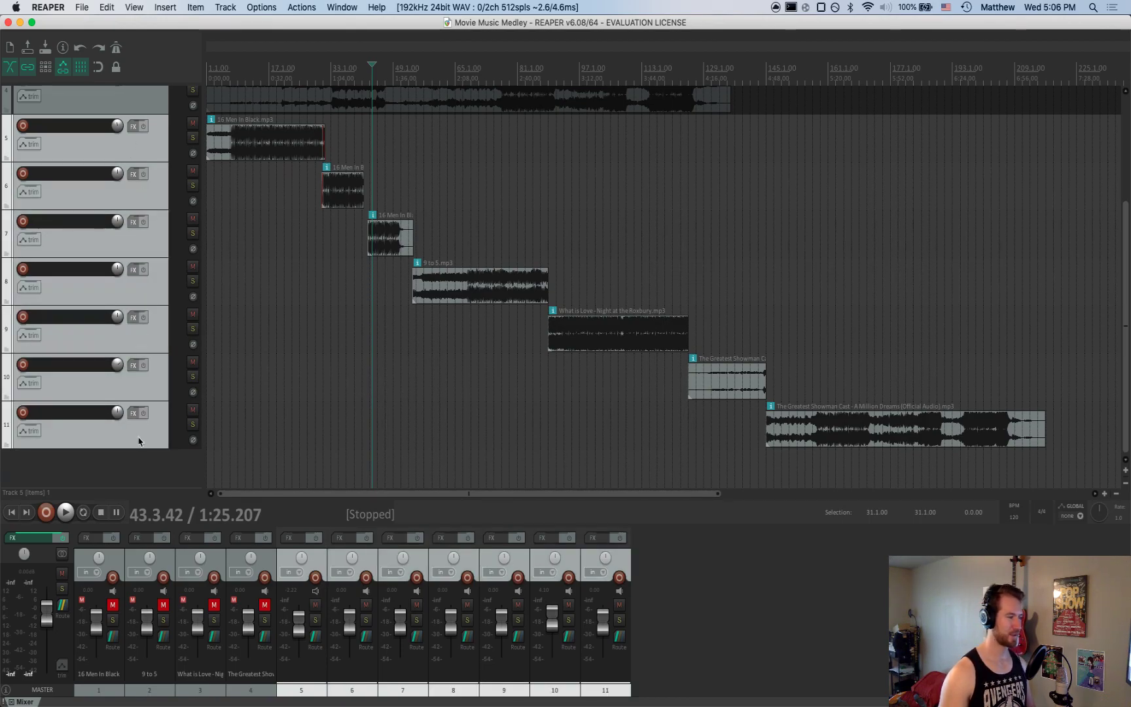
left_click(82, 7)
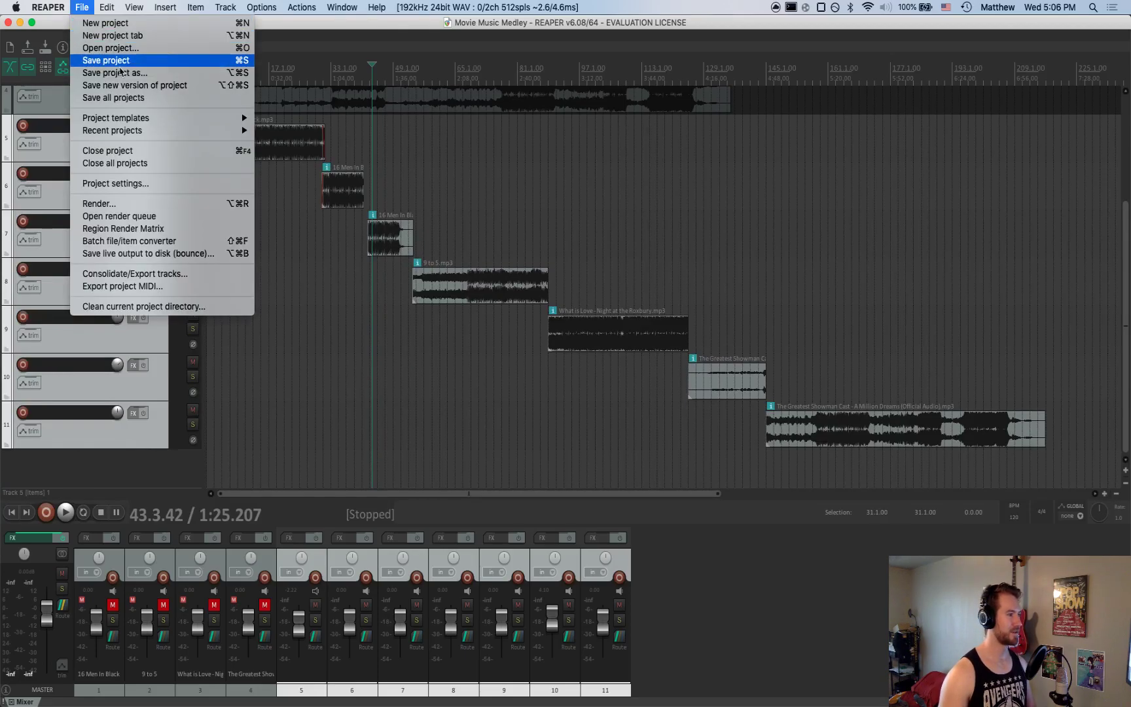
mouse_move(108, 11)
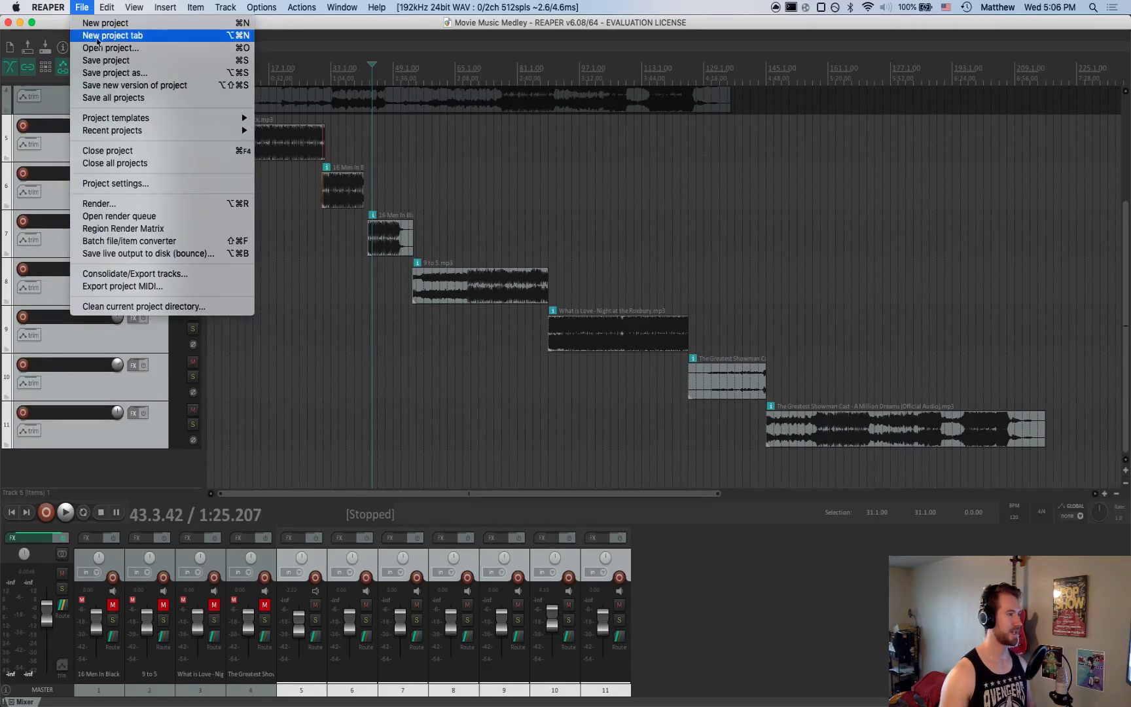
left_click(116, 207)
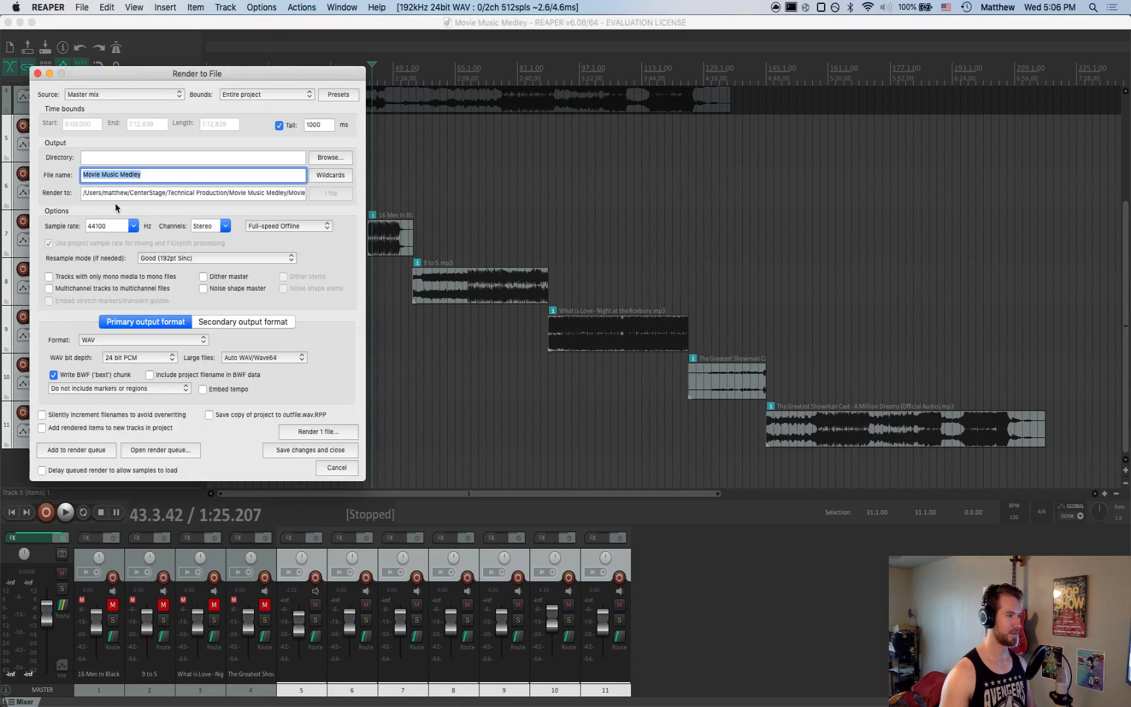
left_click_drag(161, 76, 332, 82)
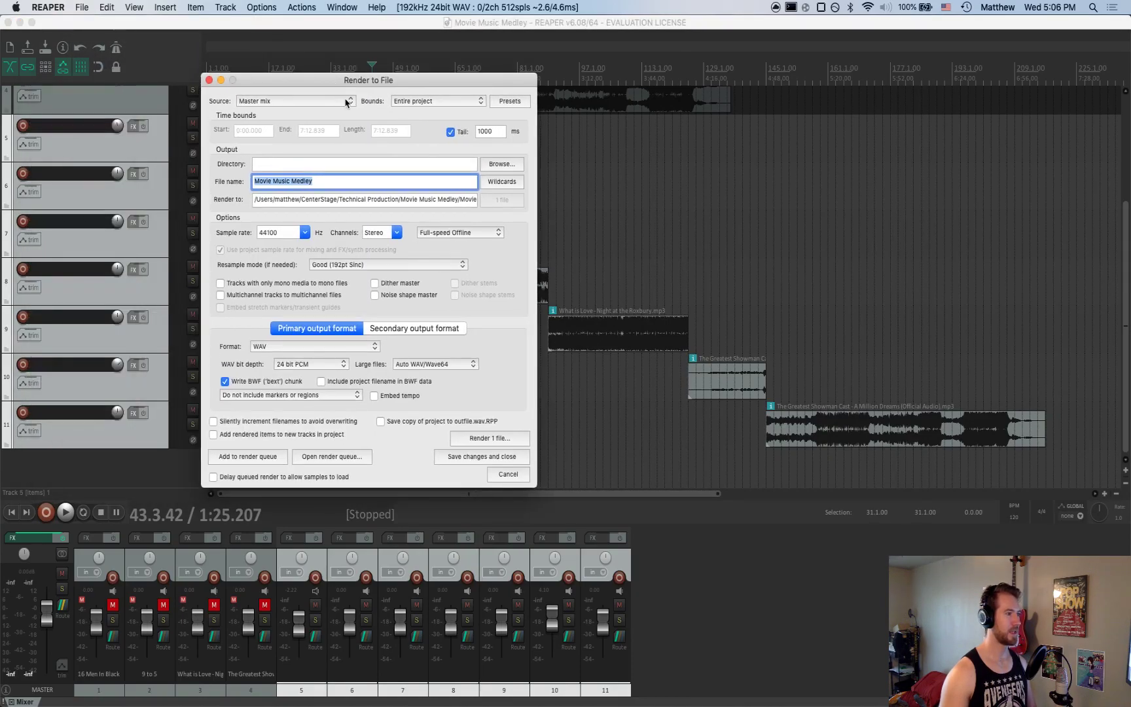
left_click(351, 102)
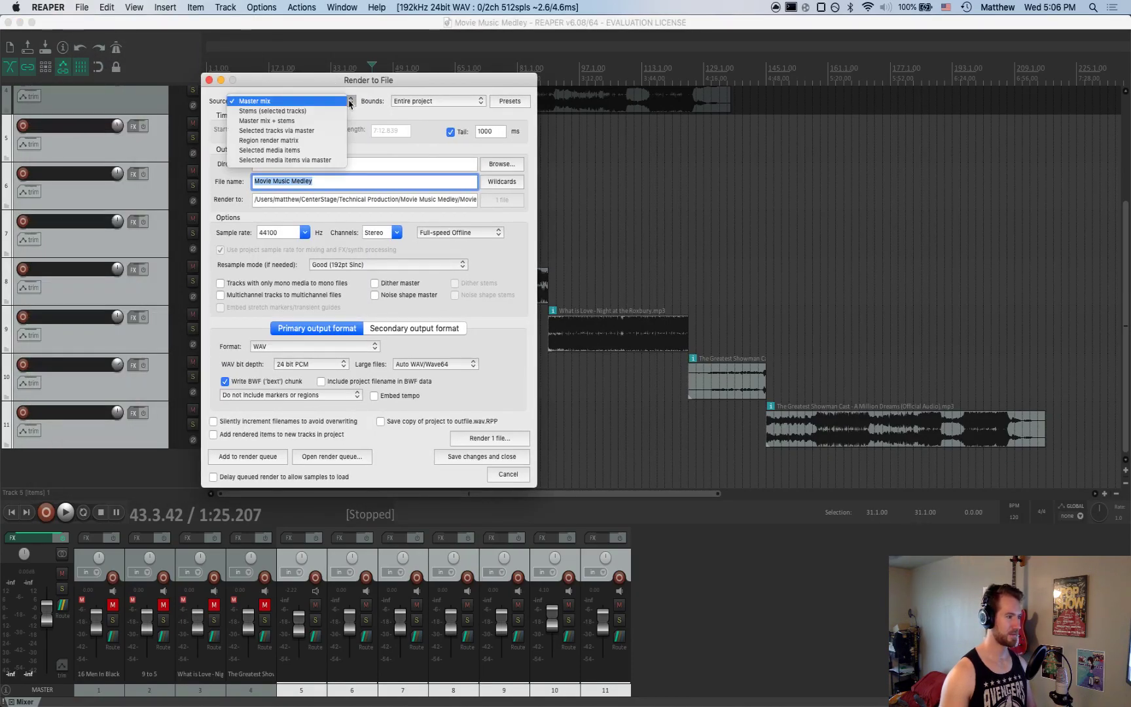
left_click(351, 103)
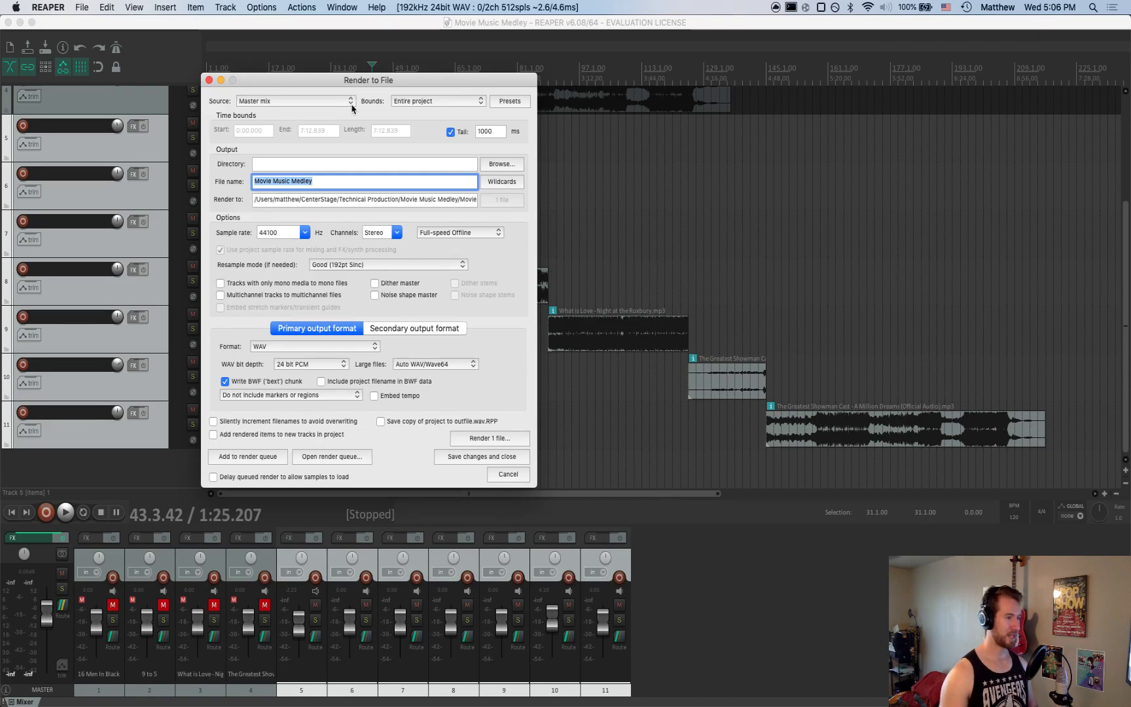
left_click(437, 103)
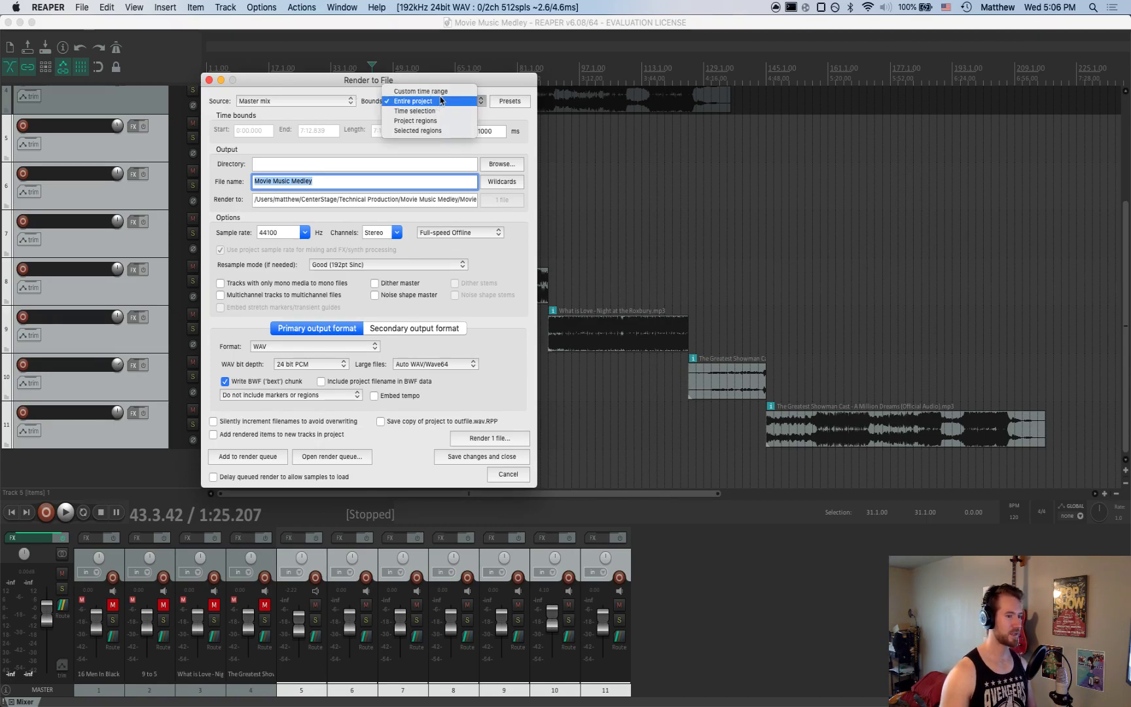
left_click(330, 115)
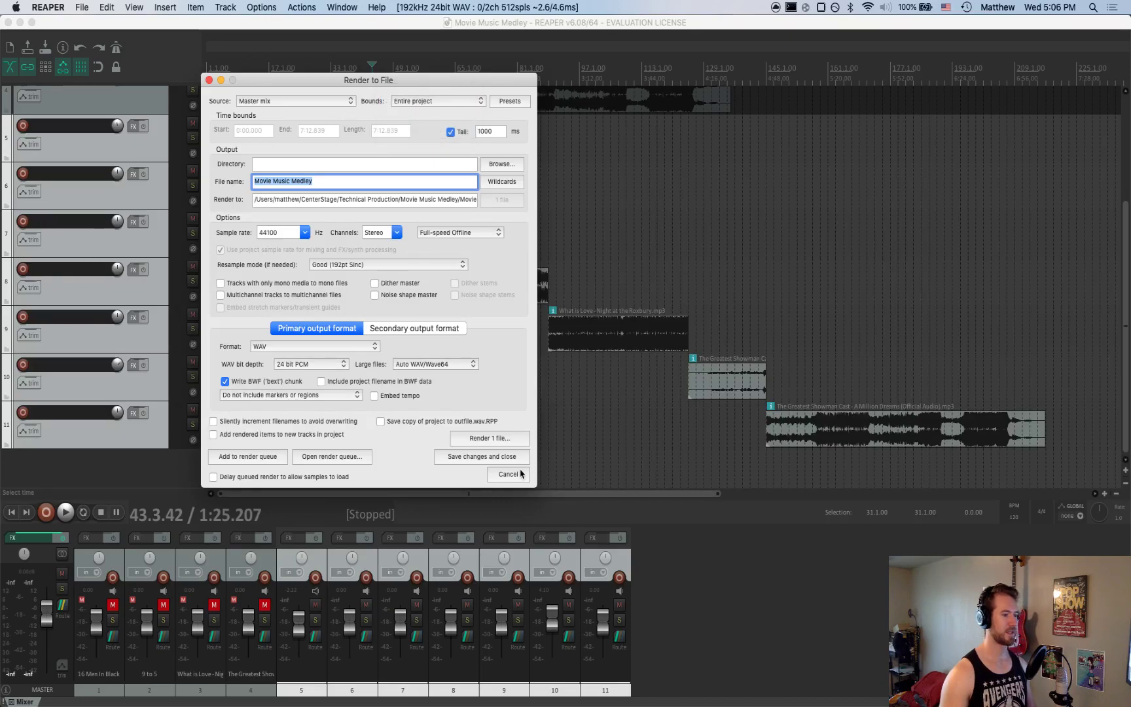
left_click(508, 474)
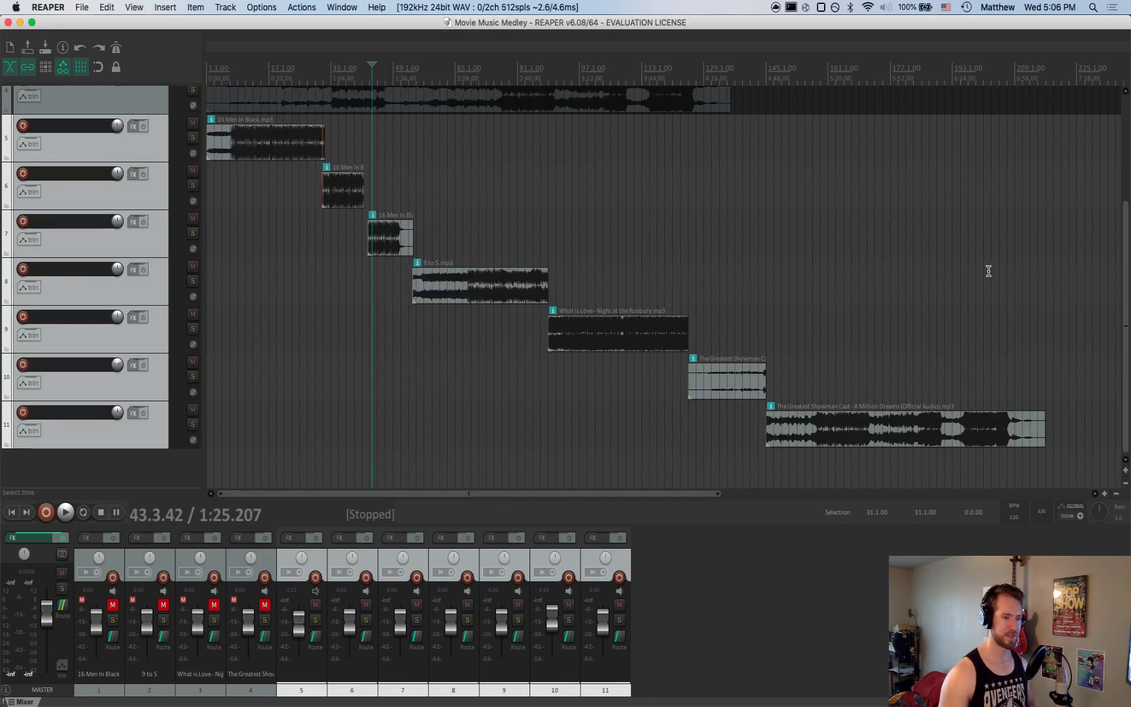
Place the edit cursor just past the end of the A Million Dreams clip on track 11, at about 217.3.63
left_click_drag(700, 494, 1097, 483)
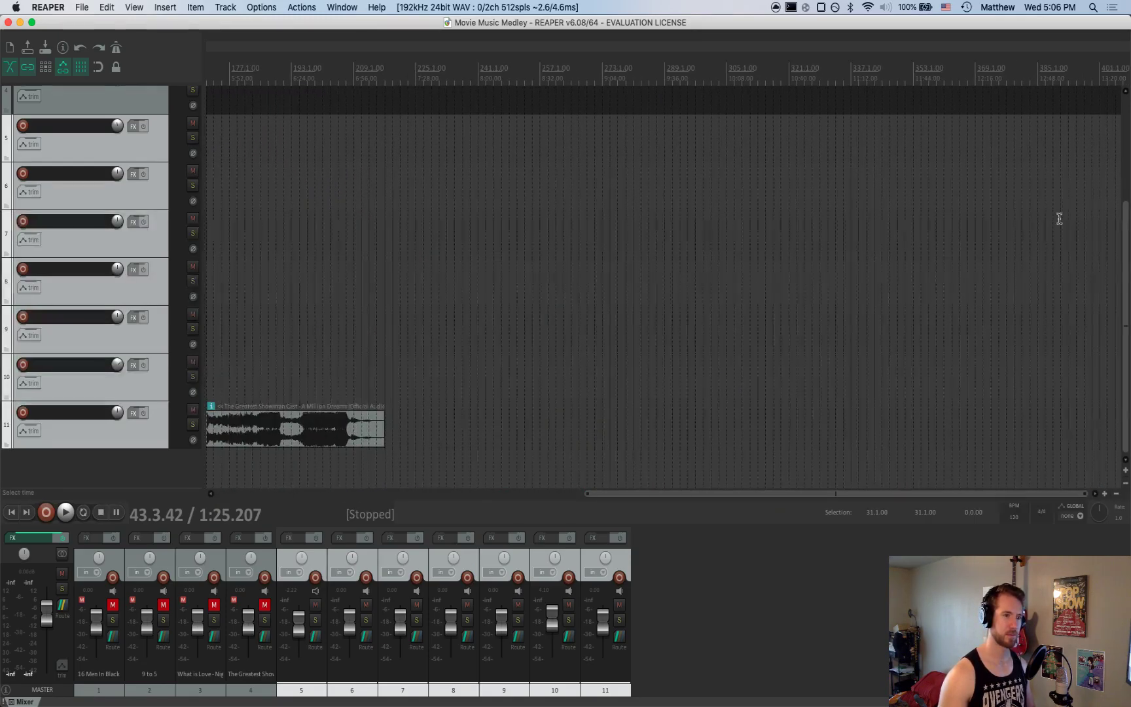
left_click(1083, 84)
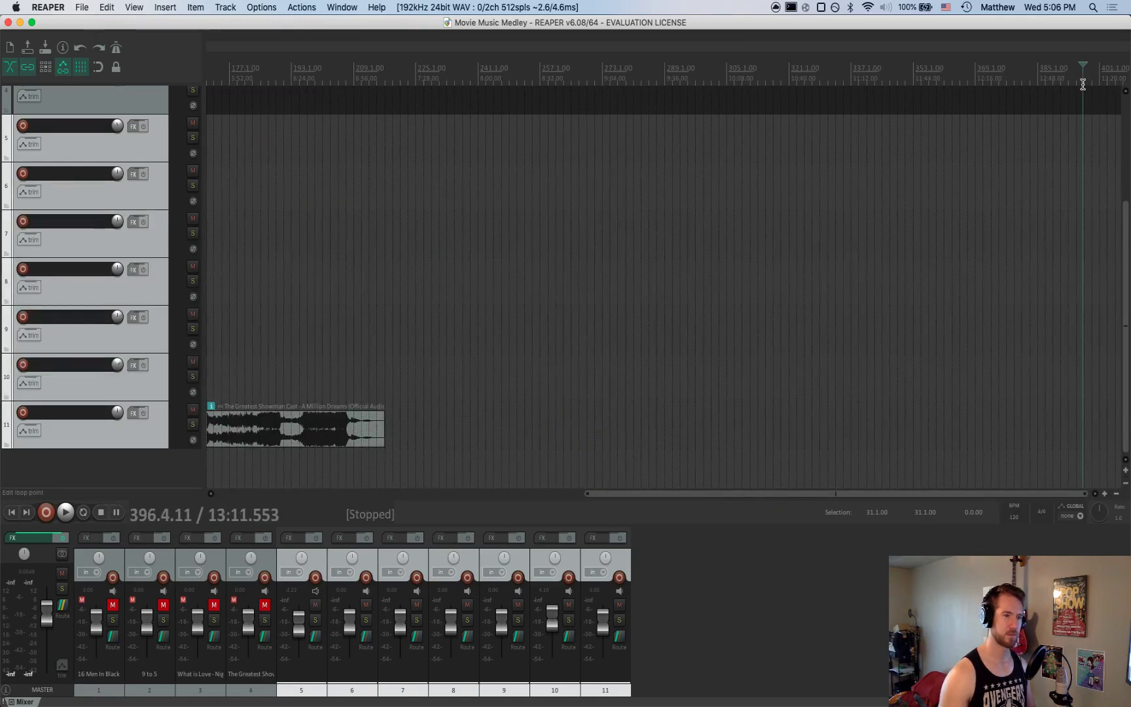
left_click(387, 392)
left_click_drag(777, 485, 170, 438)
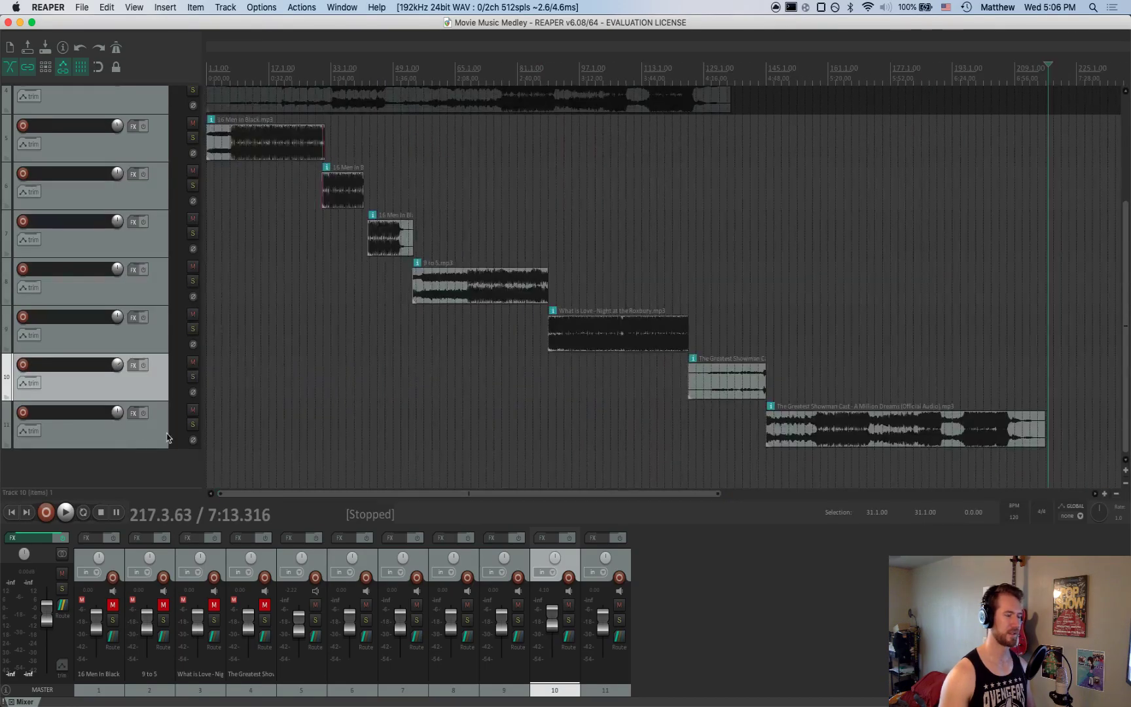
right_click(1054, 86)
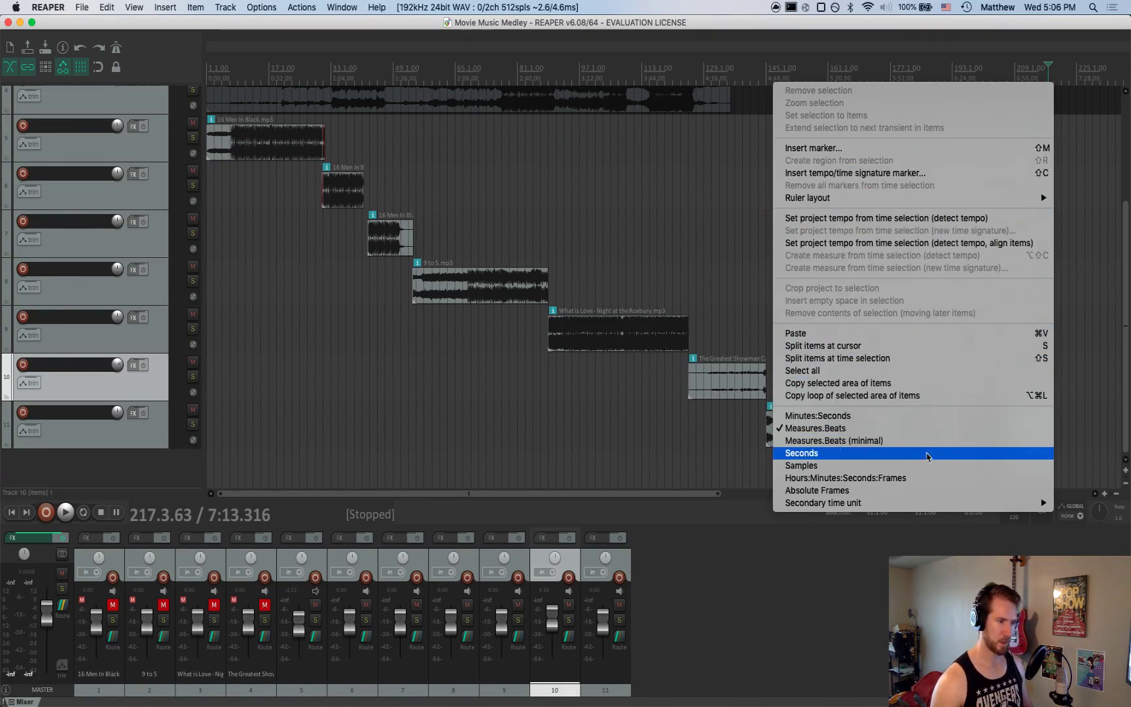
left_click(571, 451)
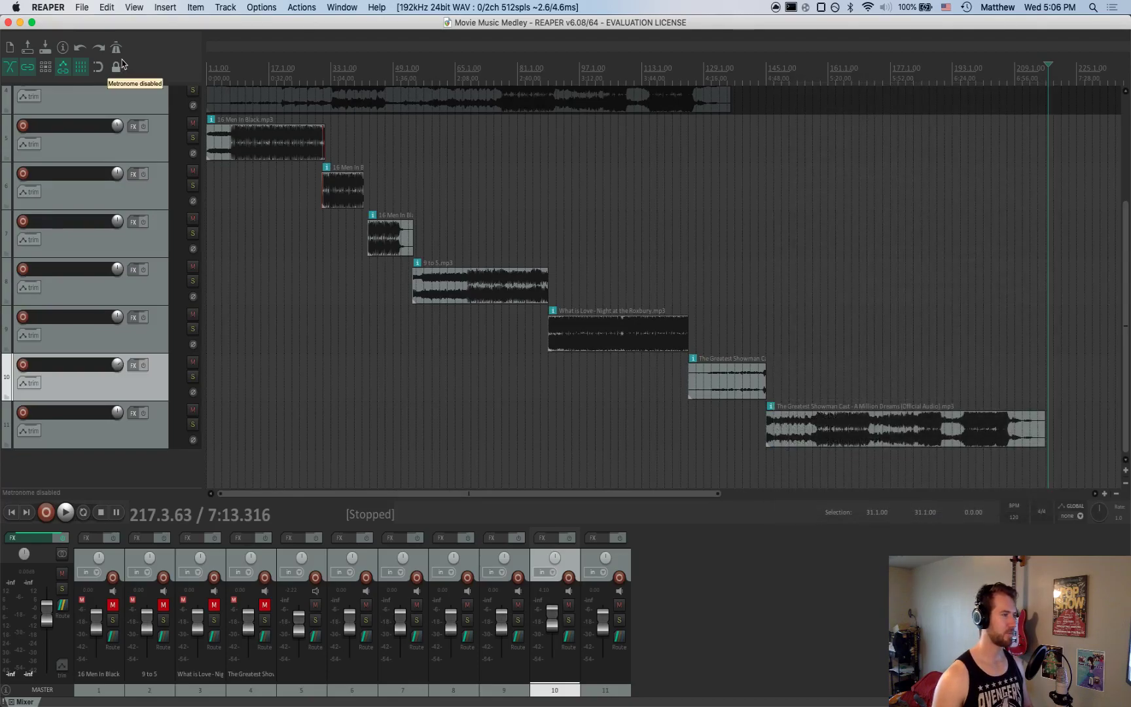
Review the bounds choices in the render settings again and cancel without rendering
left_click(82, 7)
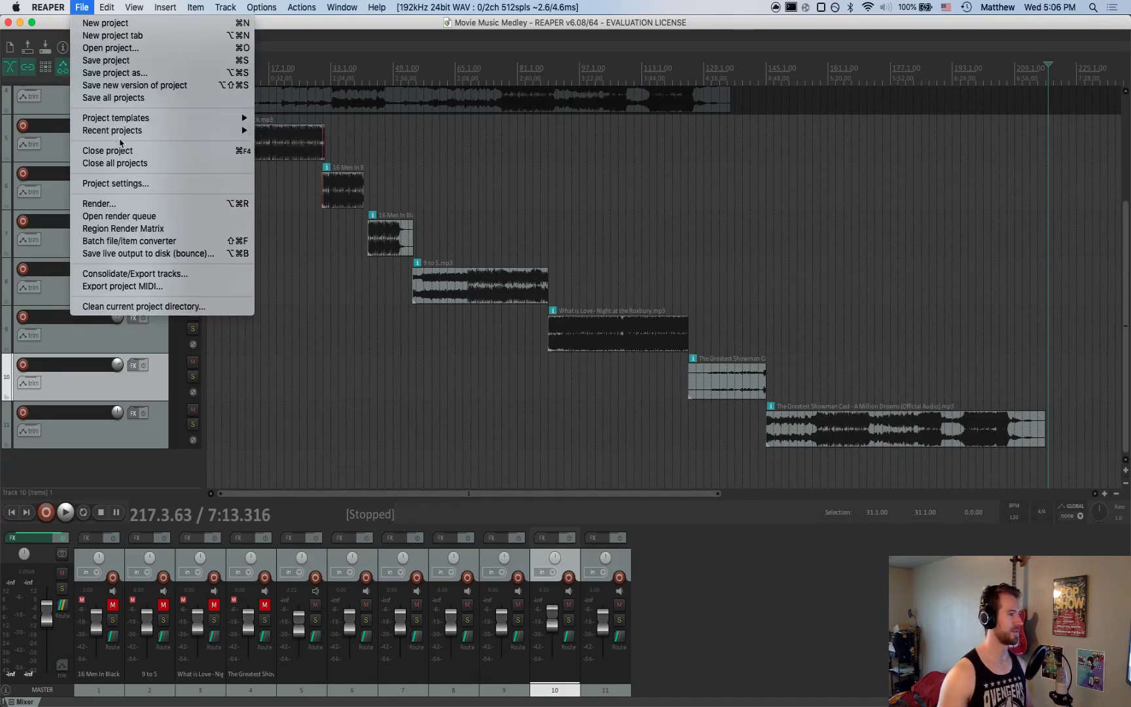
left_click(130, 207)
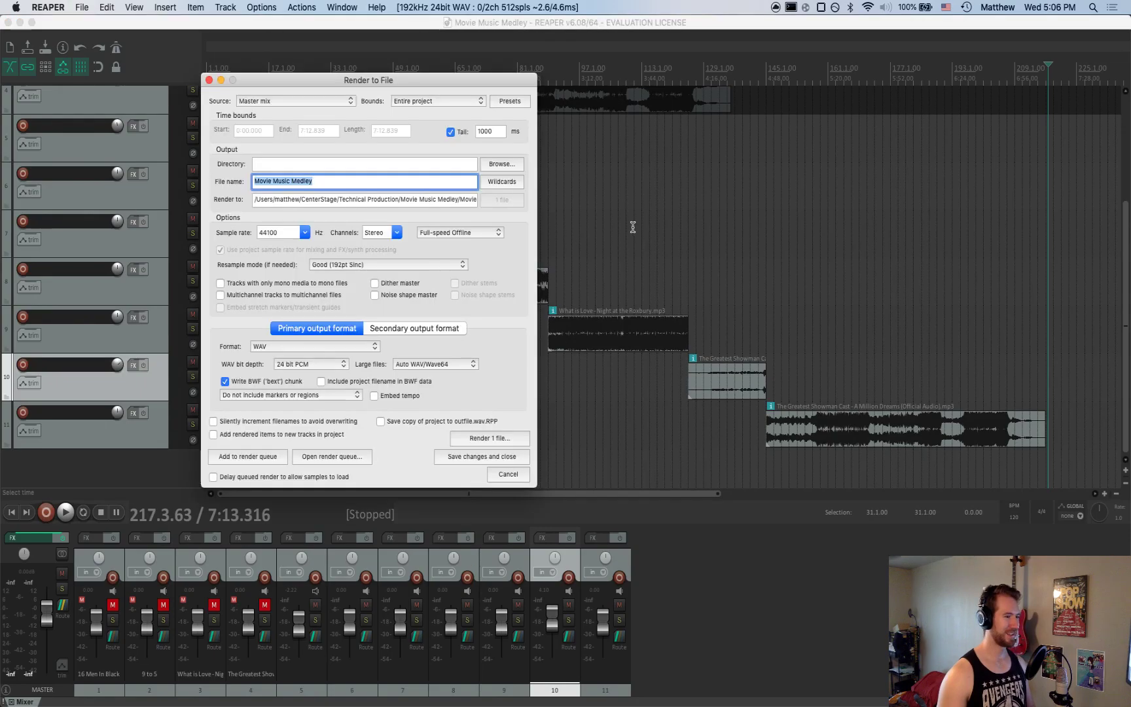
left_click(429, 101)
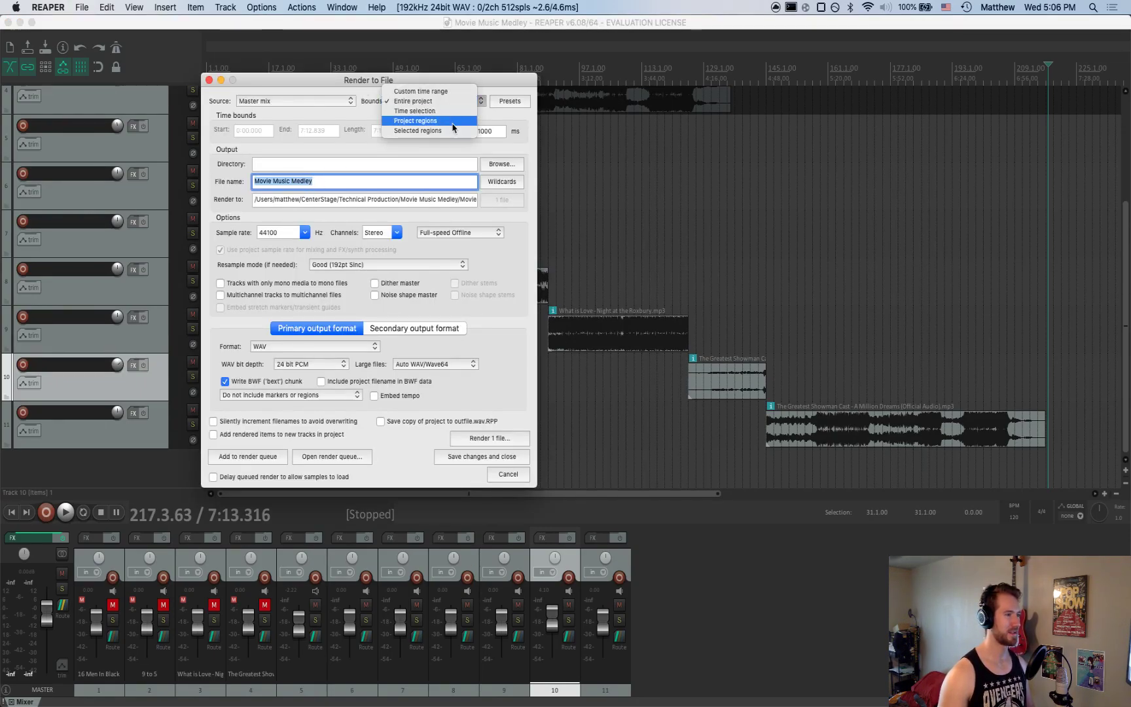
left_click(494, 118)
left_click(508, 474)
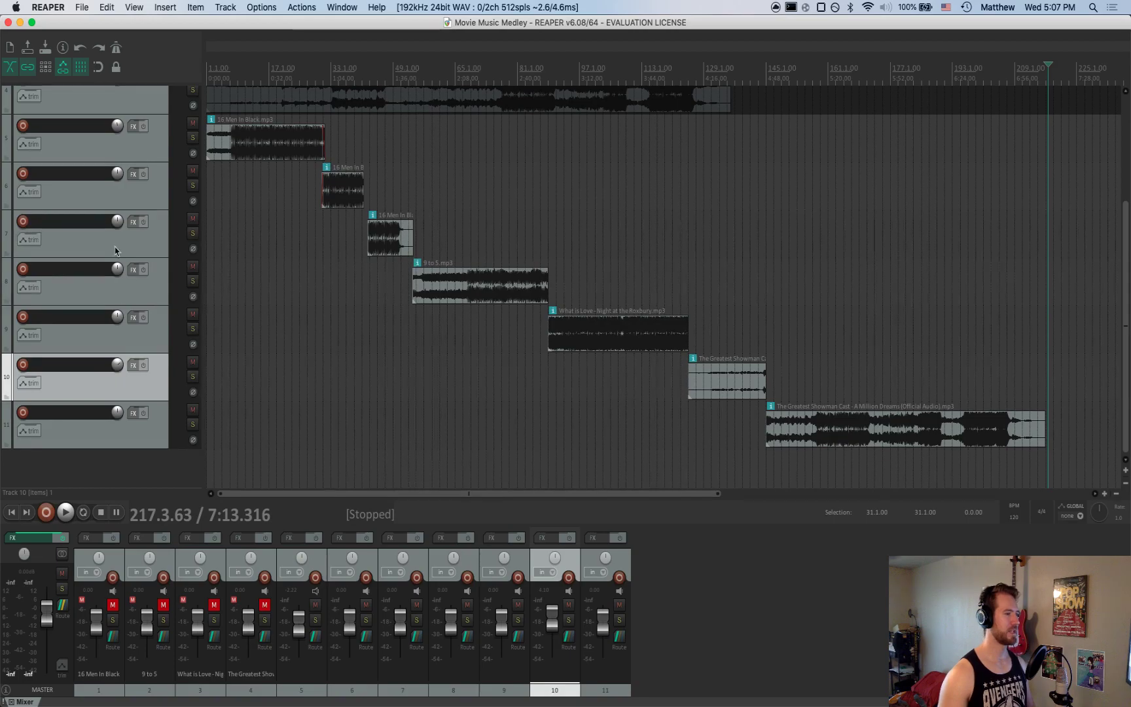
Select tracks 5 through 11 as a group
left_click(129, 143)
left_click(124, 443, "shift")
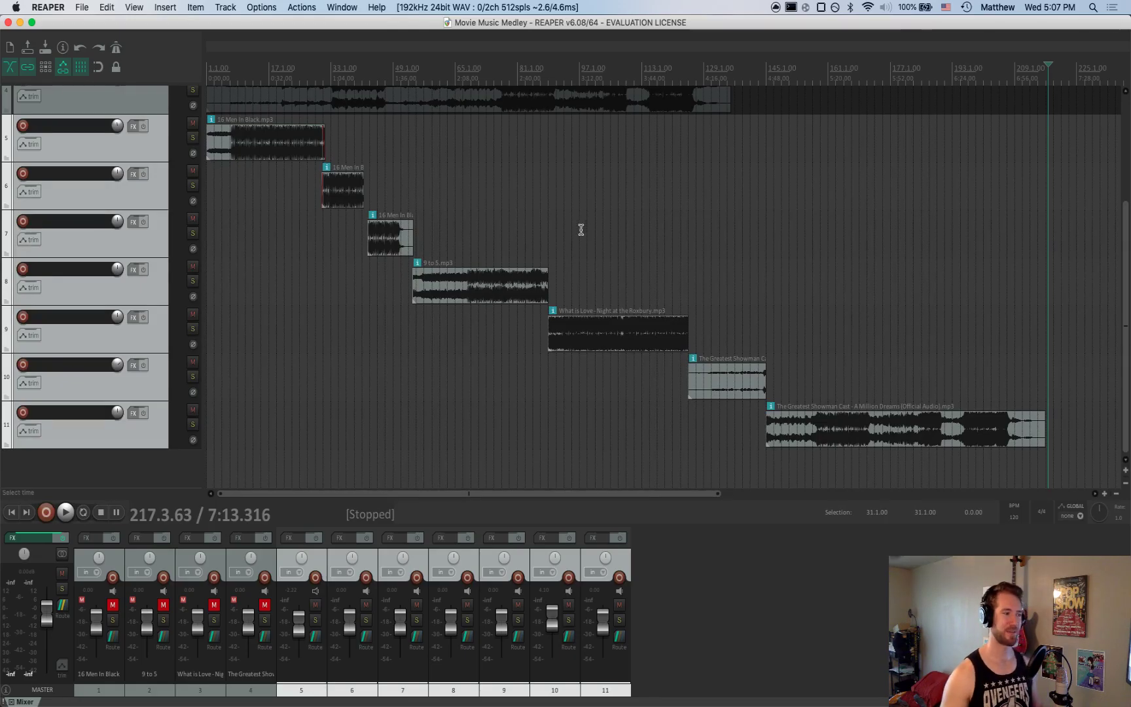
left_click(138, 148)
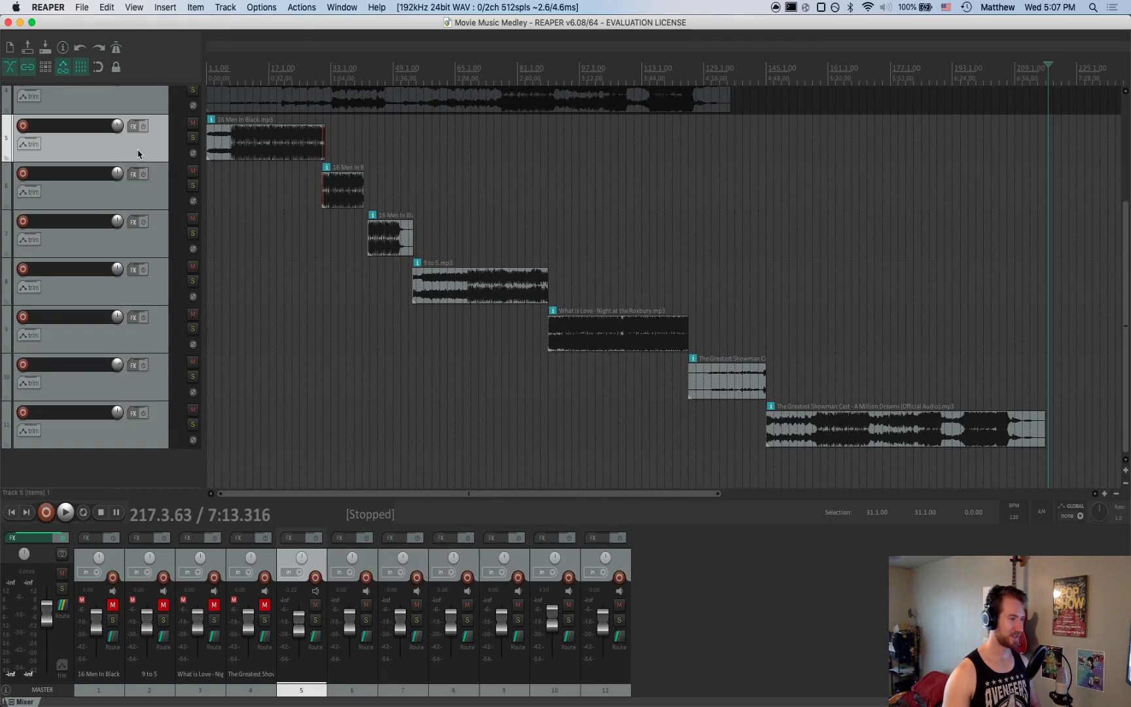
left_click(137, 445, "shift")
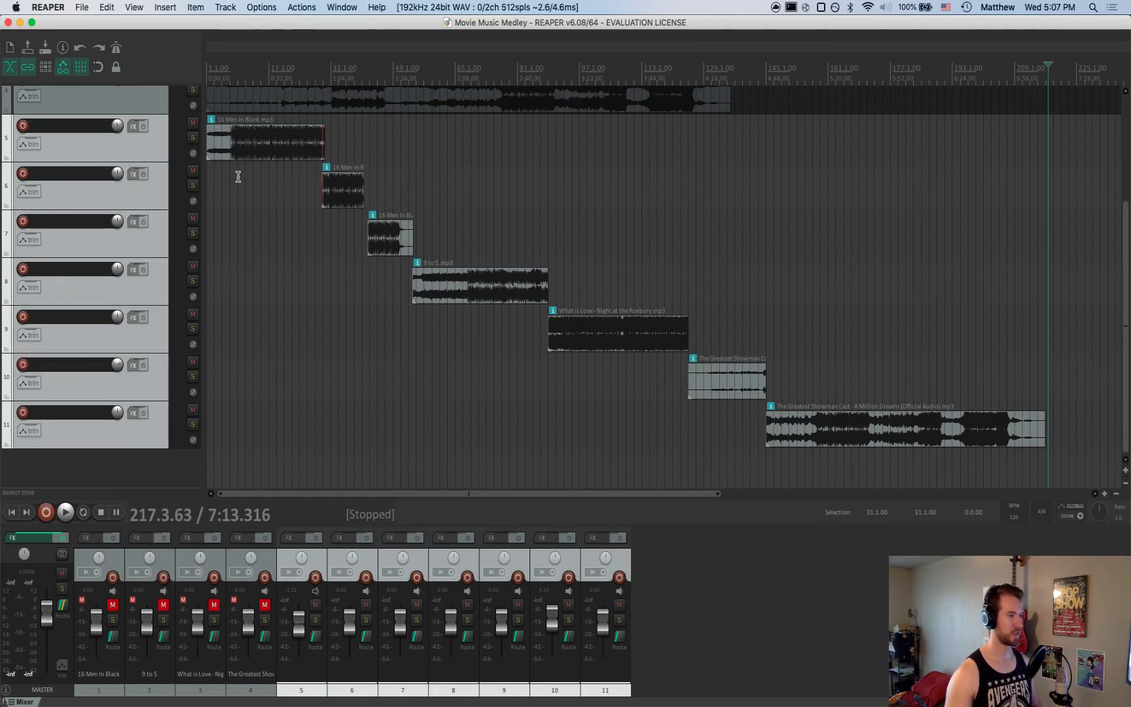
Try marking the medley clips with a time selection from about 19.3.59 to 117.4.58
left_click(243, 150)
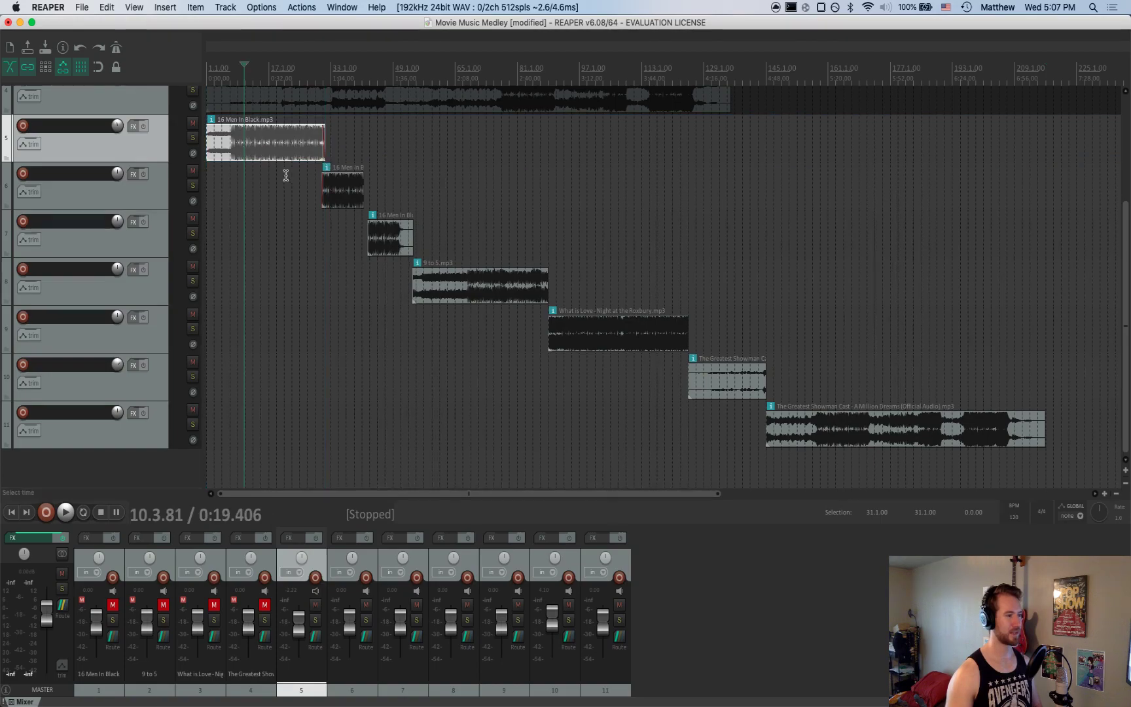
left_click(258, 173)
left_click_drag(278, 120, 678, 255)
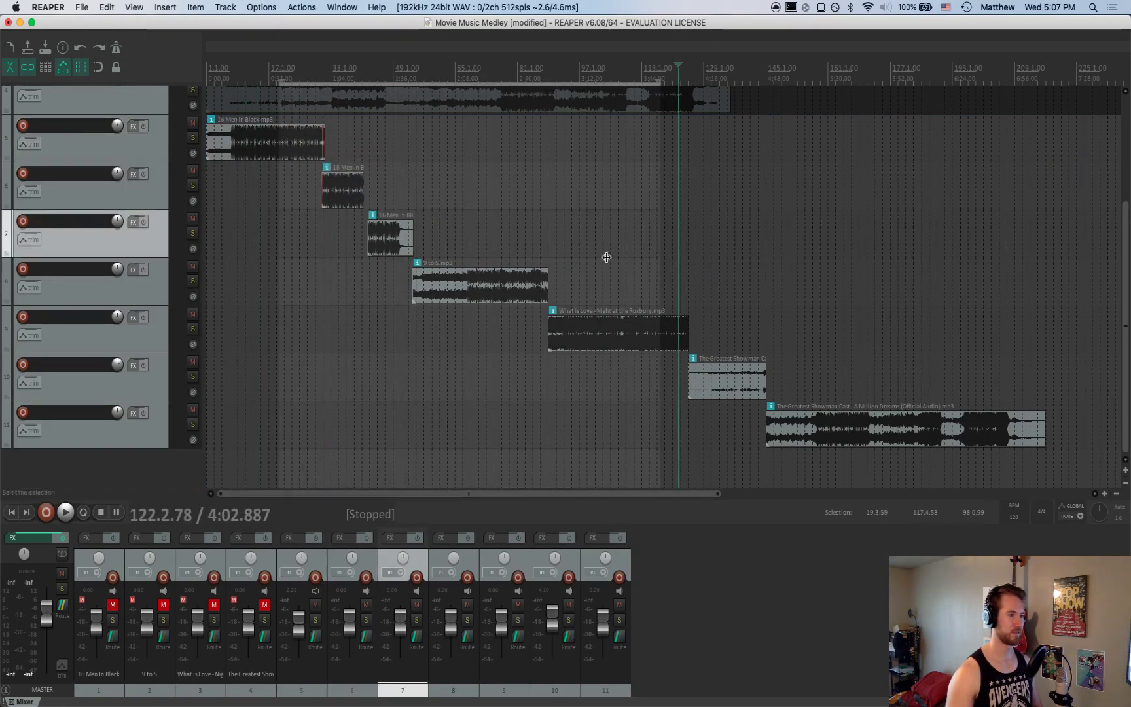
left_click(252, 182)
left_click(252, 187)
Play the first Men In Black clip briefly from around bar 9 and clear the time selection
left_click(281, 84)
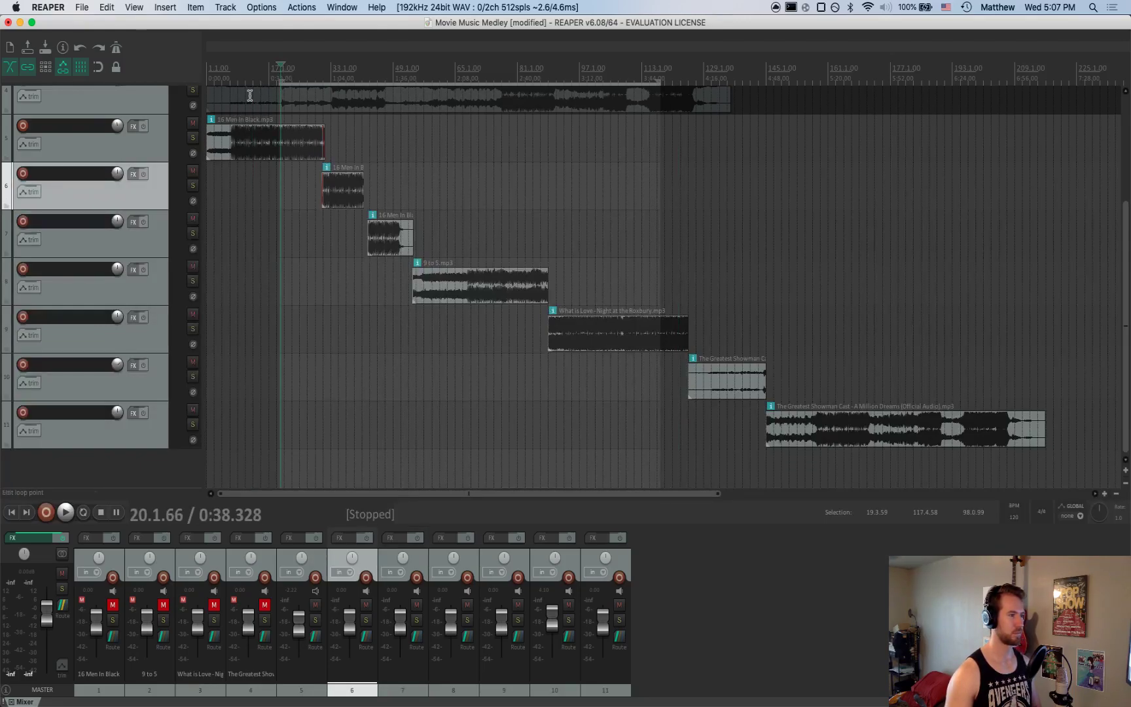
left_click(238, 200)
left_click(238, 201)
key("space")
key("space")
left_click(241, 207)
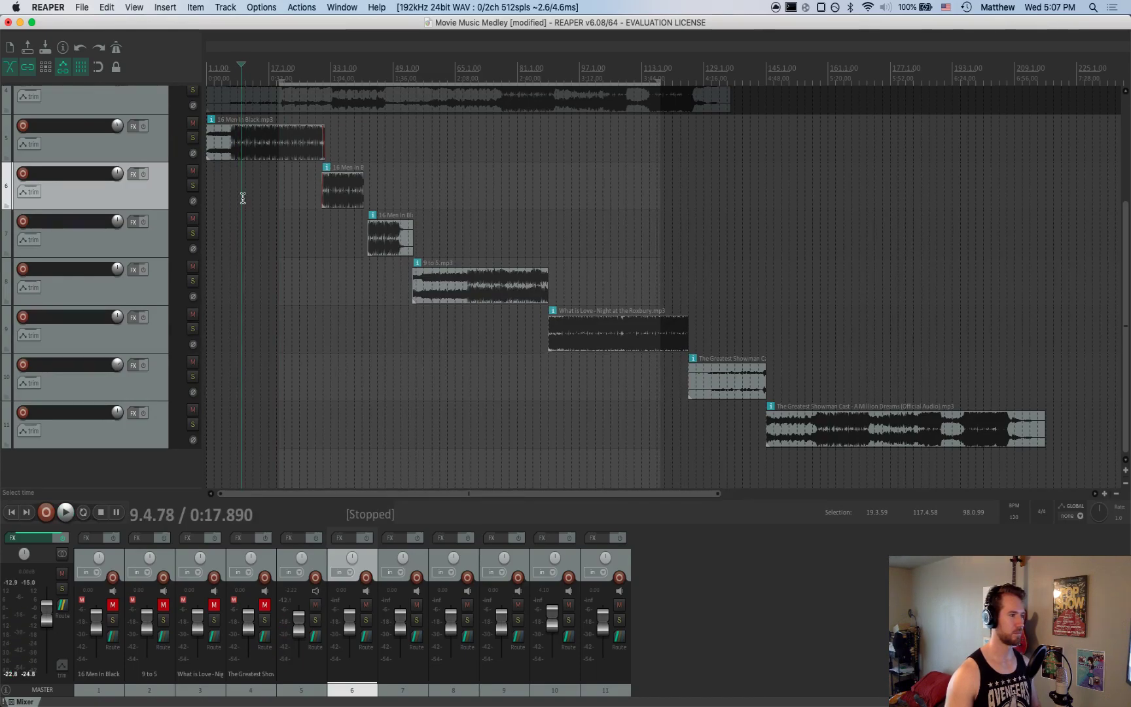
mouse_move(660, 84)
left_mouse_down()
mouse_move(285, 74)
mouse_move(659, 79)
left_mouse_up()
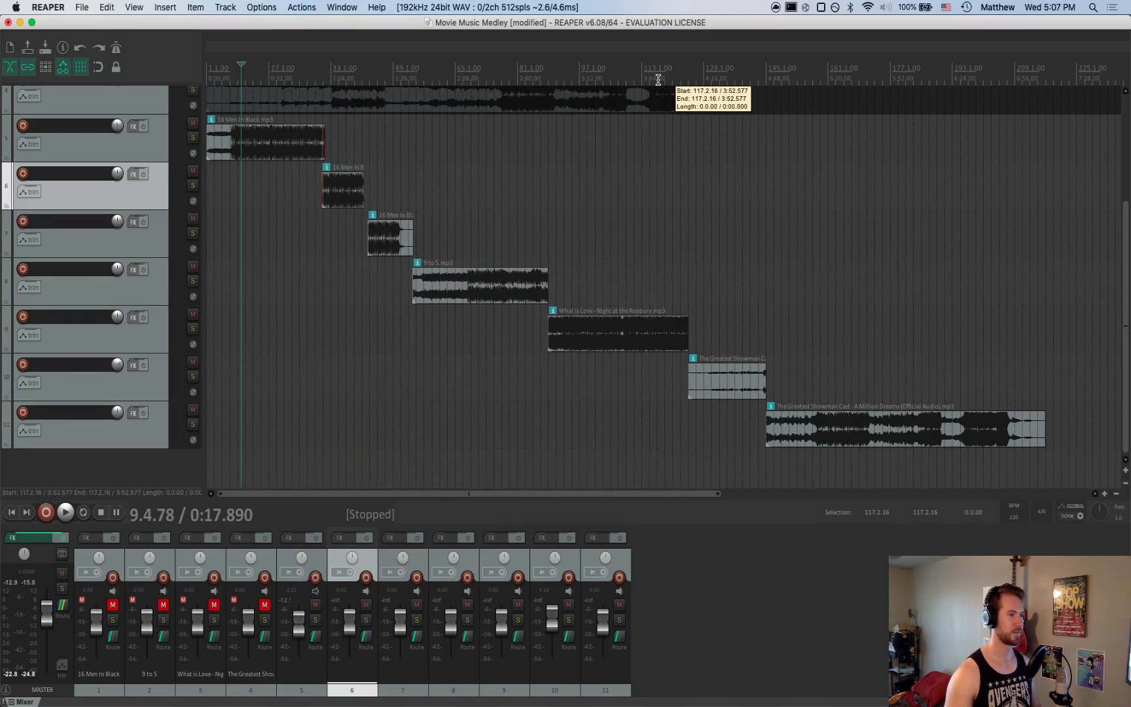
Select all seven medley clips on tracks 5 through 11 and return the edit cursor to the project start
left_click(223, 134)
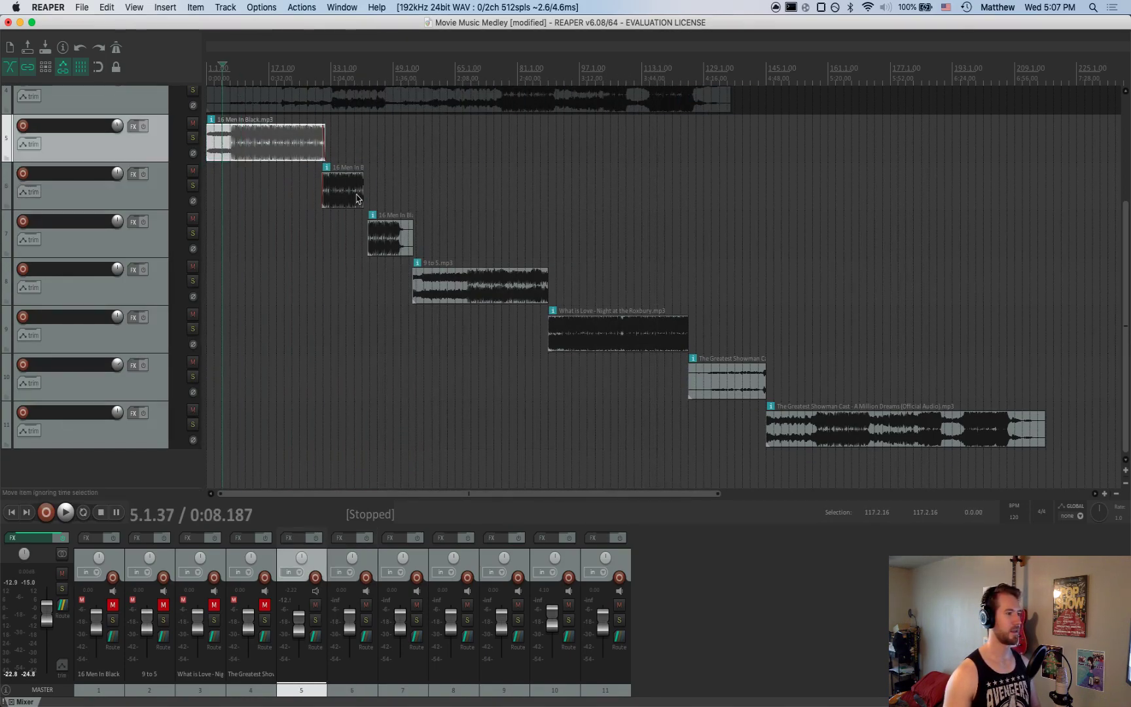
left_click(357, 196, "shift")
left_click(425, 265, "shift")
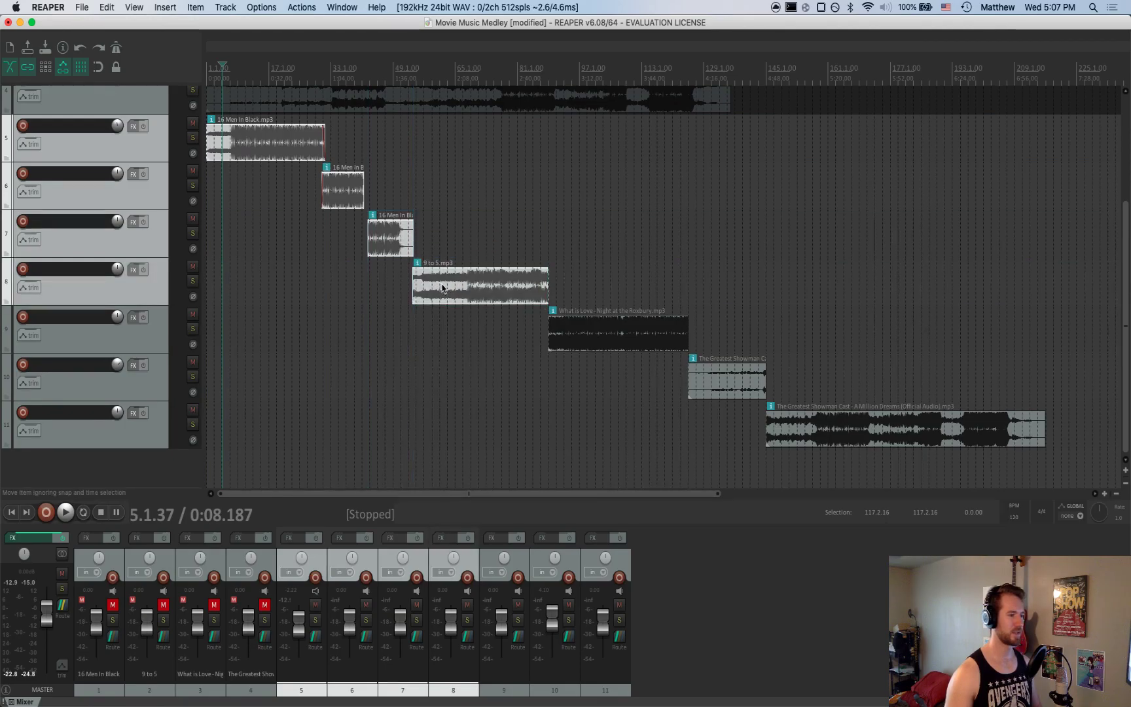
left_click(652, 335, "shift")
left_click(717, 391, "shift")
left_click(896, 419, "shift")
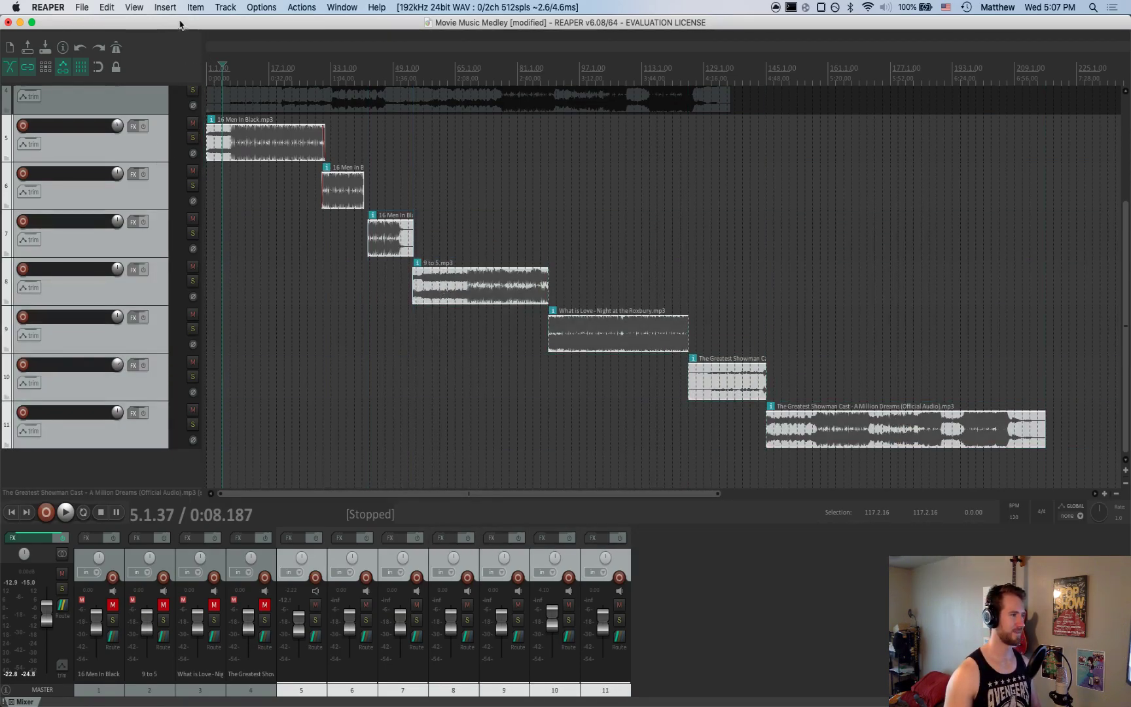
key("Home")
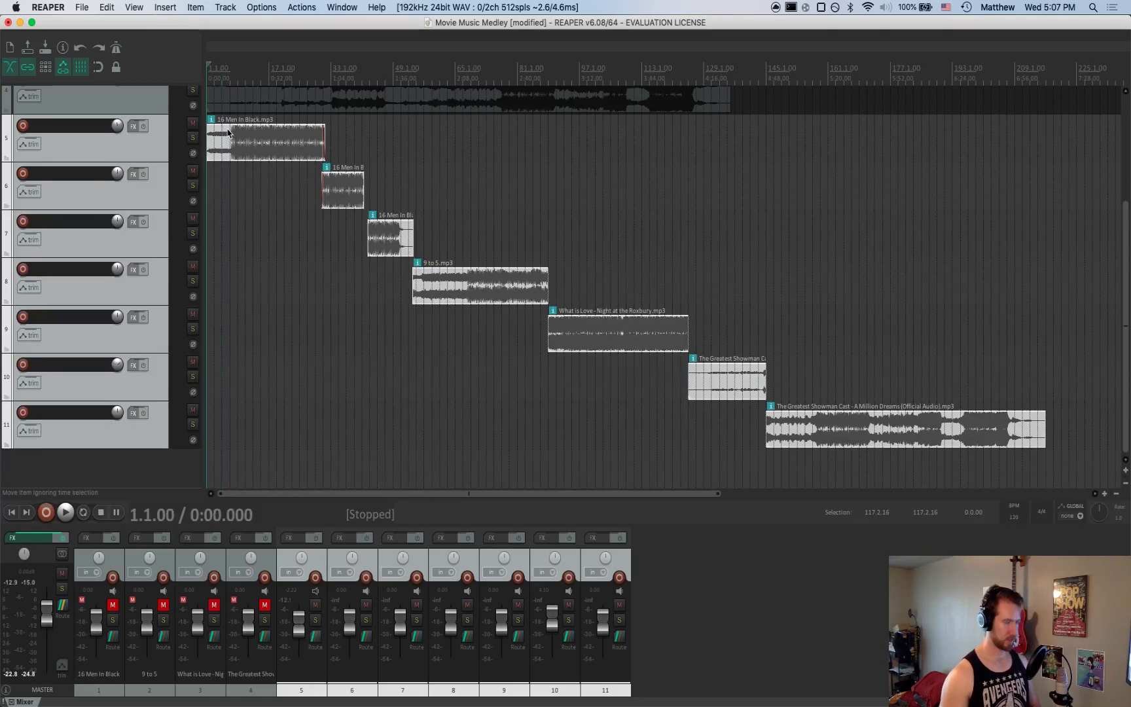
Open the render settings and set the render bounds to Selected regions
left_click(84, 8)
left_click(141, 202)
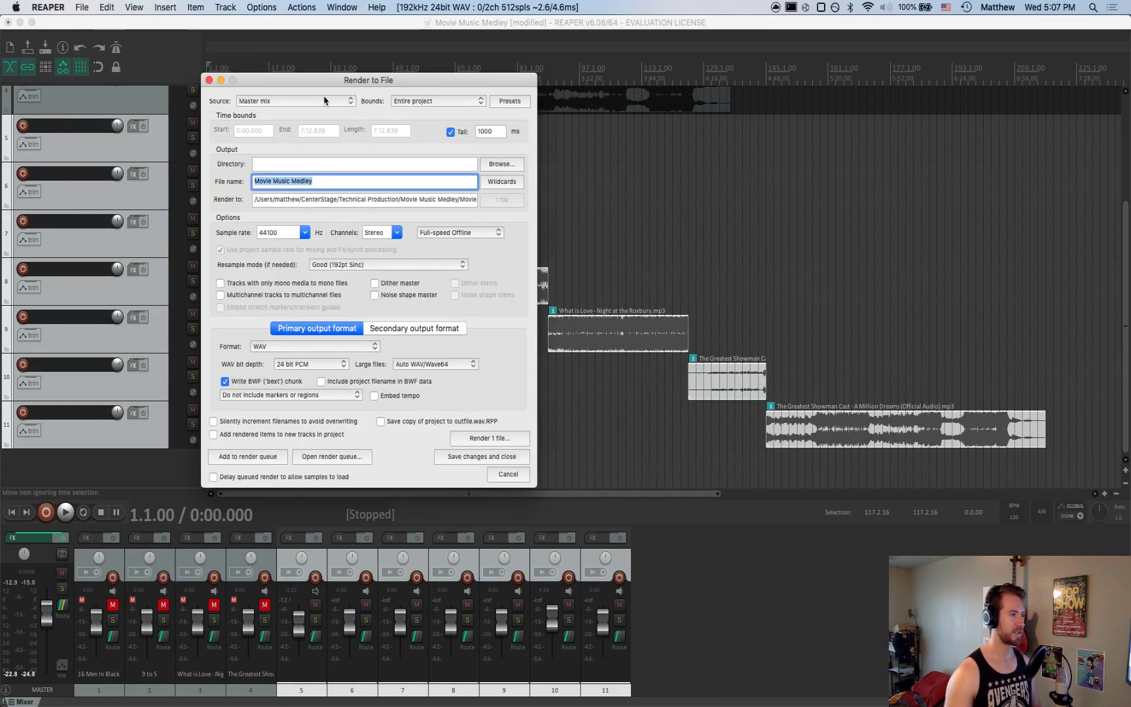
left_click(425, 100)
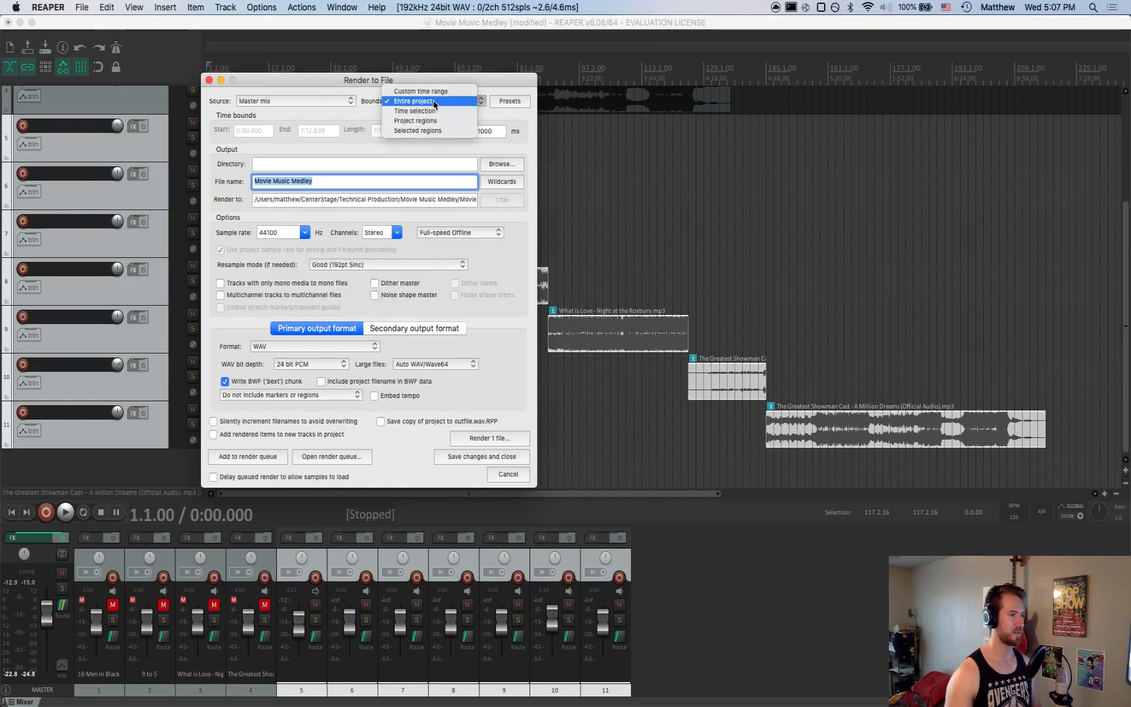
left_click(452, 130)
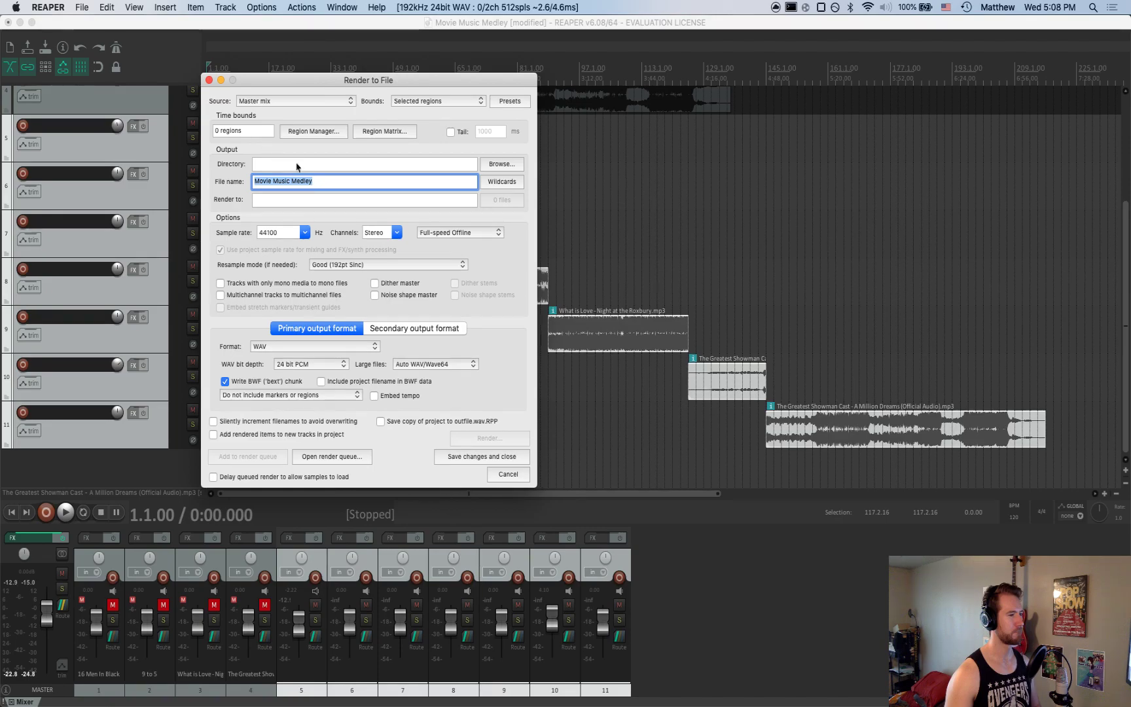
Set the render output directory to the project's Movie Music Medley folder inside CenterStage/Technical Production
left_click(318, 182)
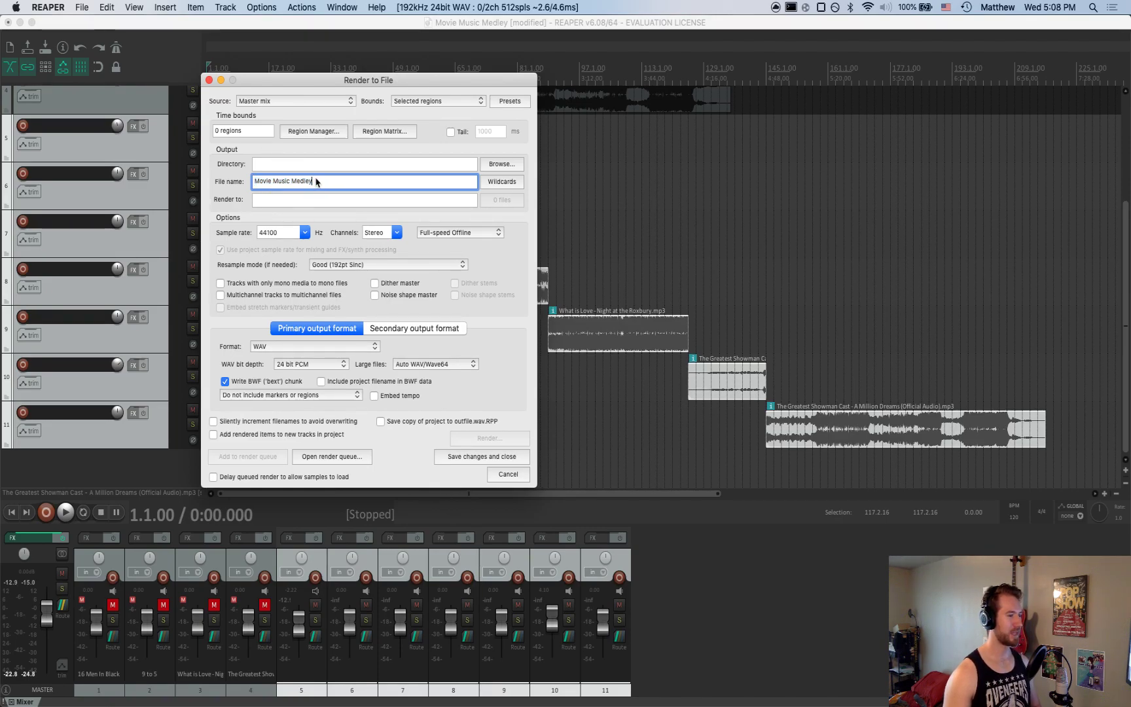
left_click(511, 168)
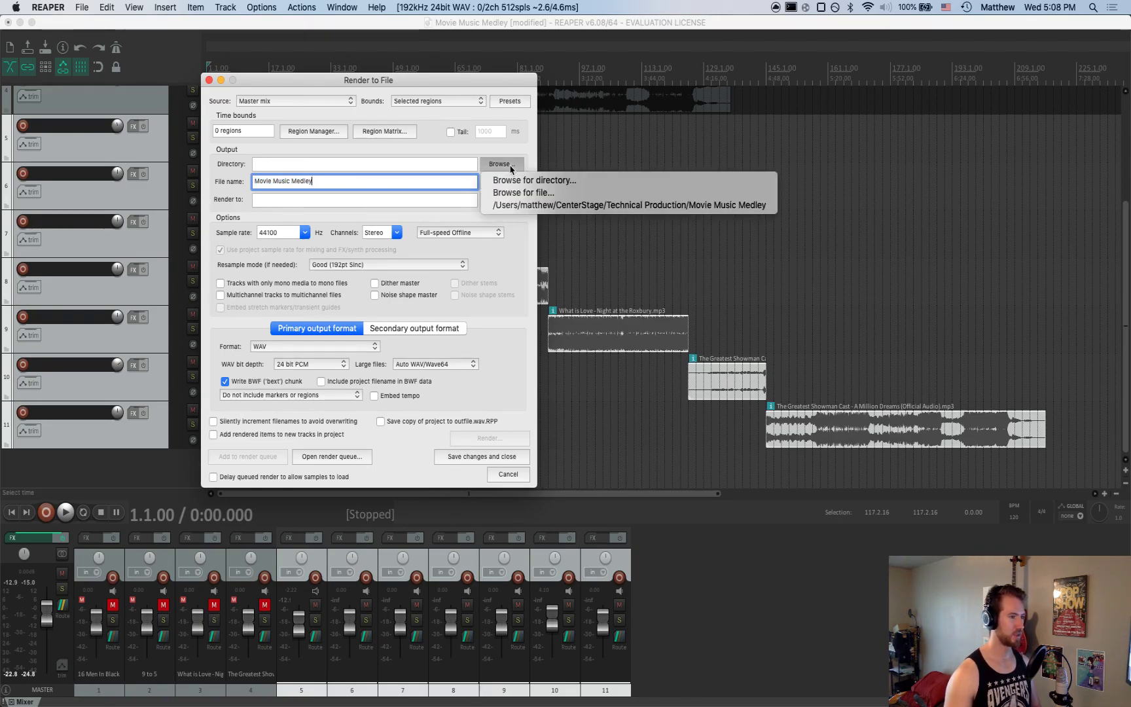
left_click(515, 208)
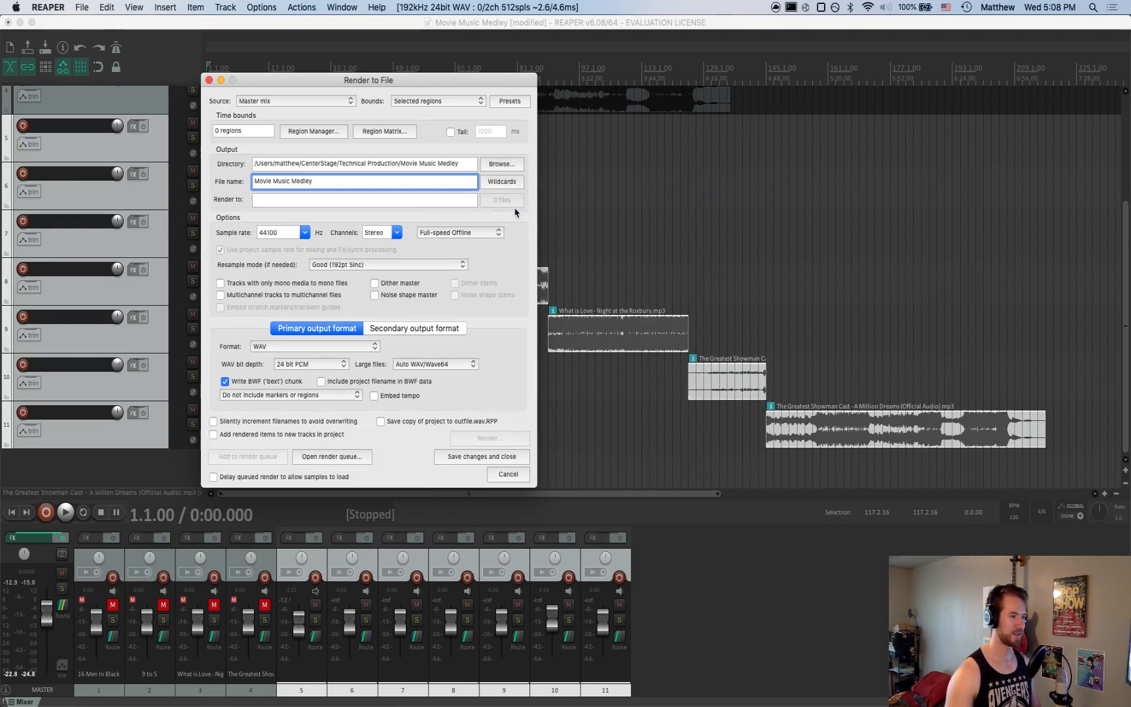
left_click(501, 164)
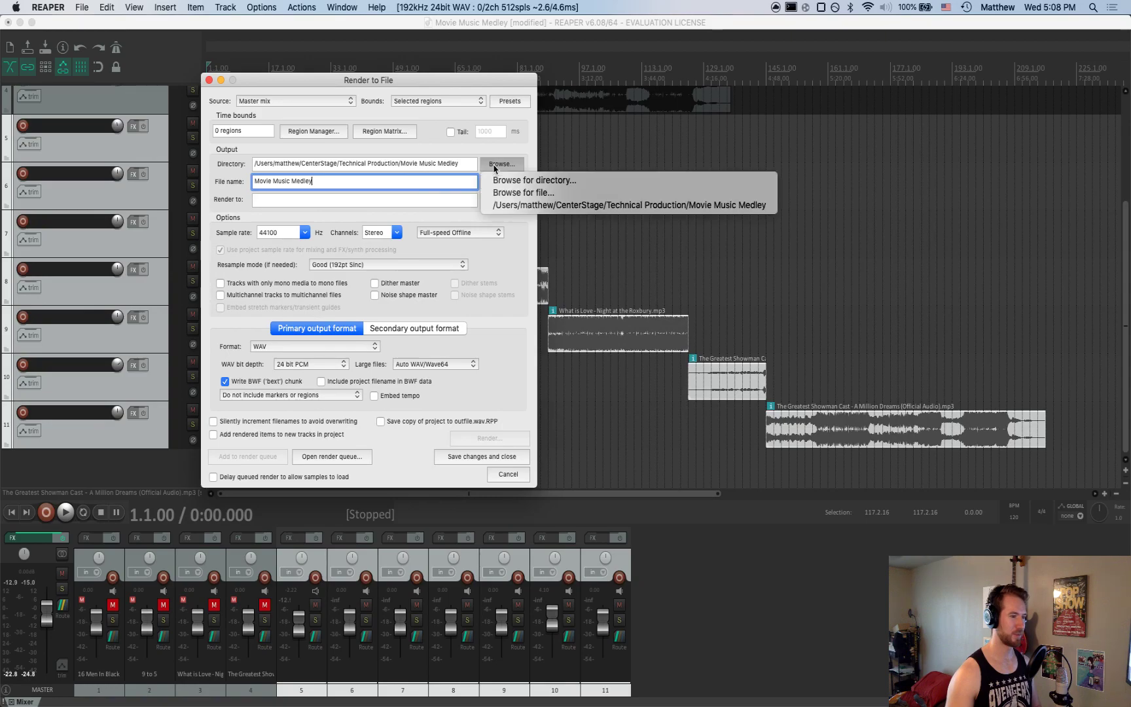
left_click(509, 206)
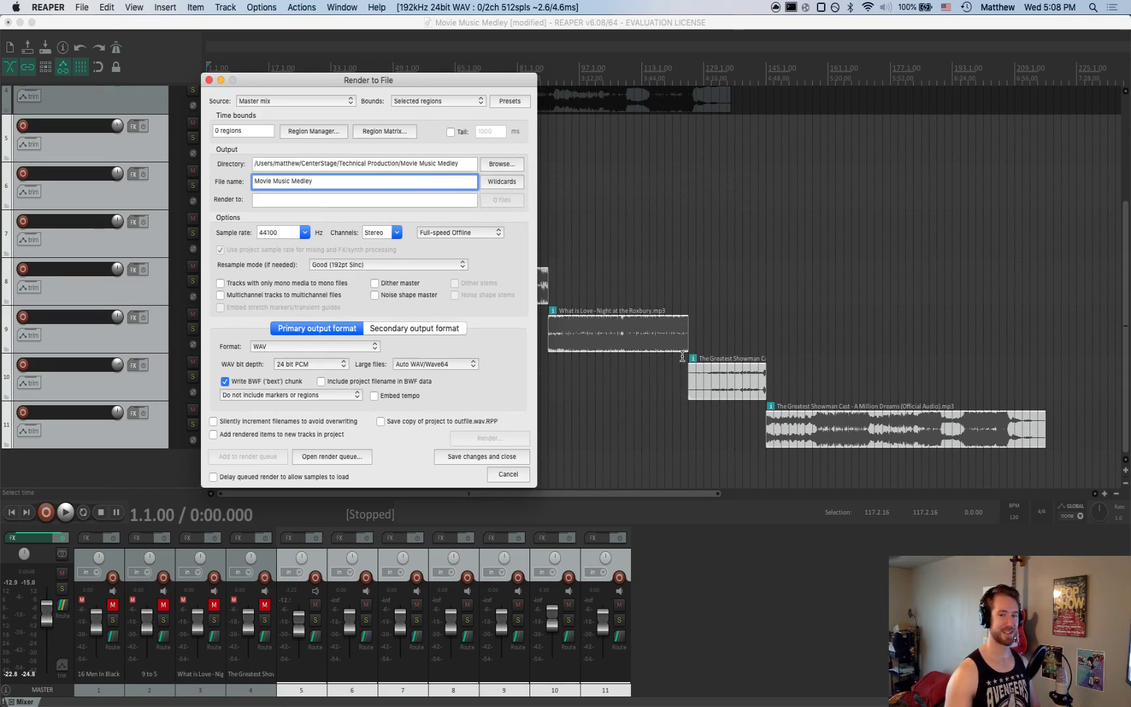
left_click(451, 200)
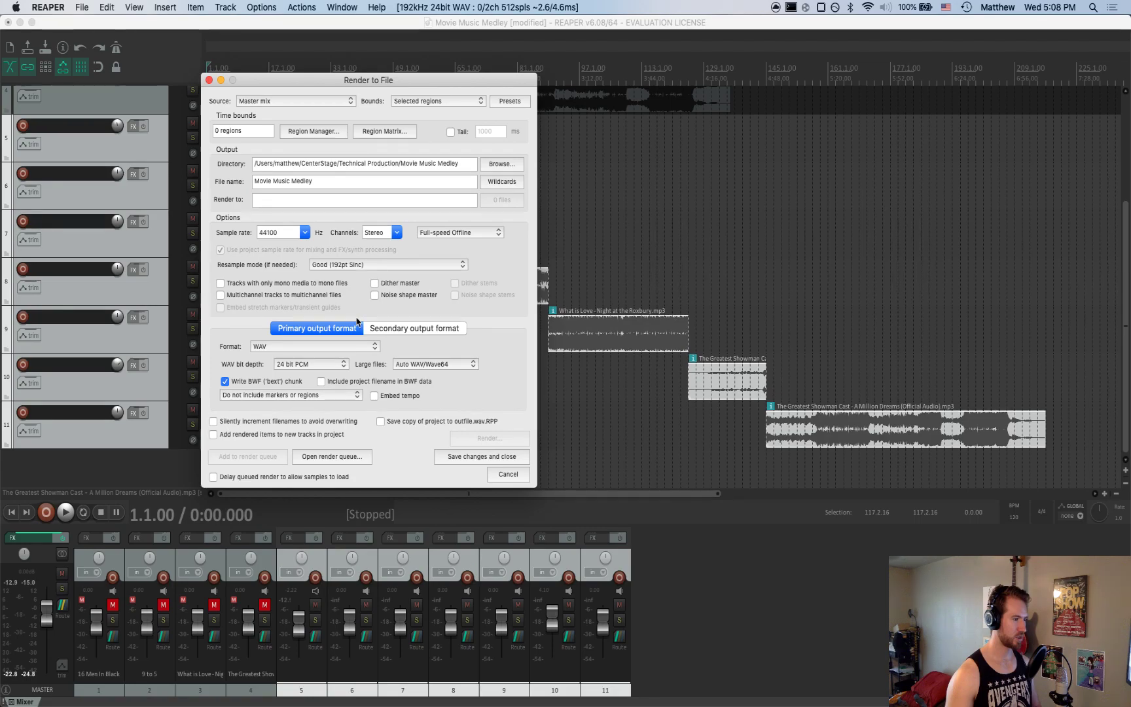
Set the primary render format to MP3 (encoder by LAME project), check the render queue, and save the render settings
left_click(377, 349)
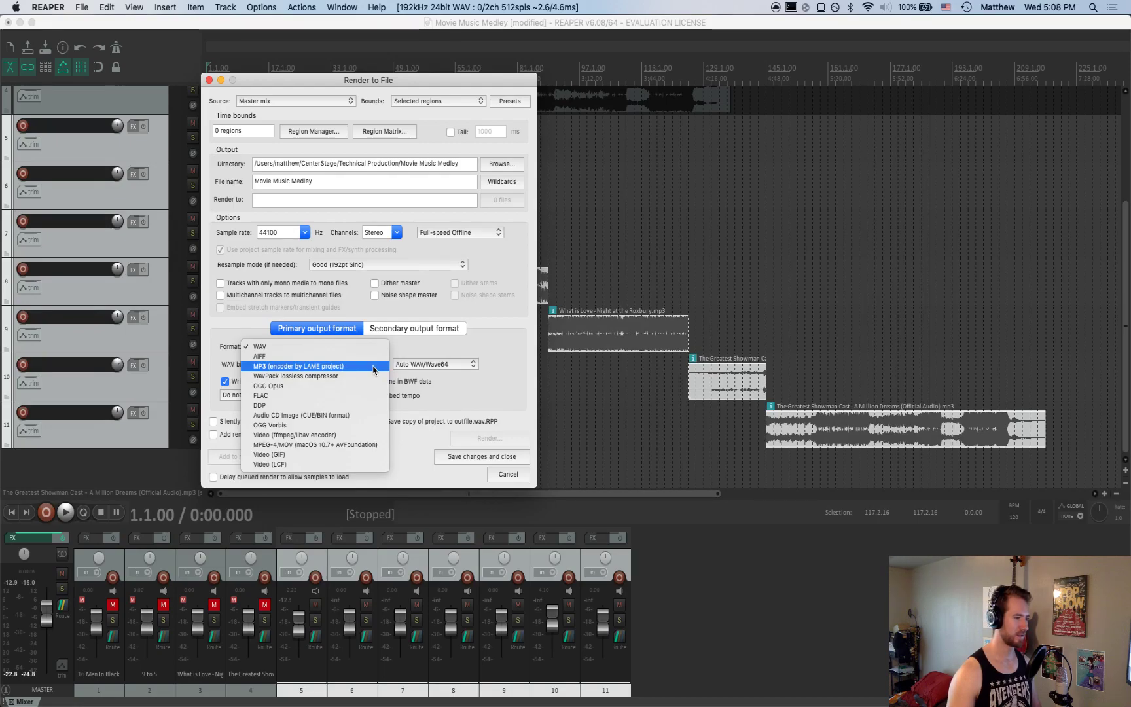
left_click(374, 370)
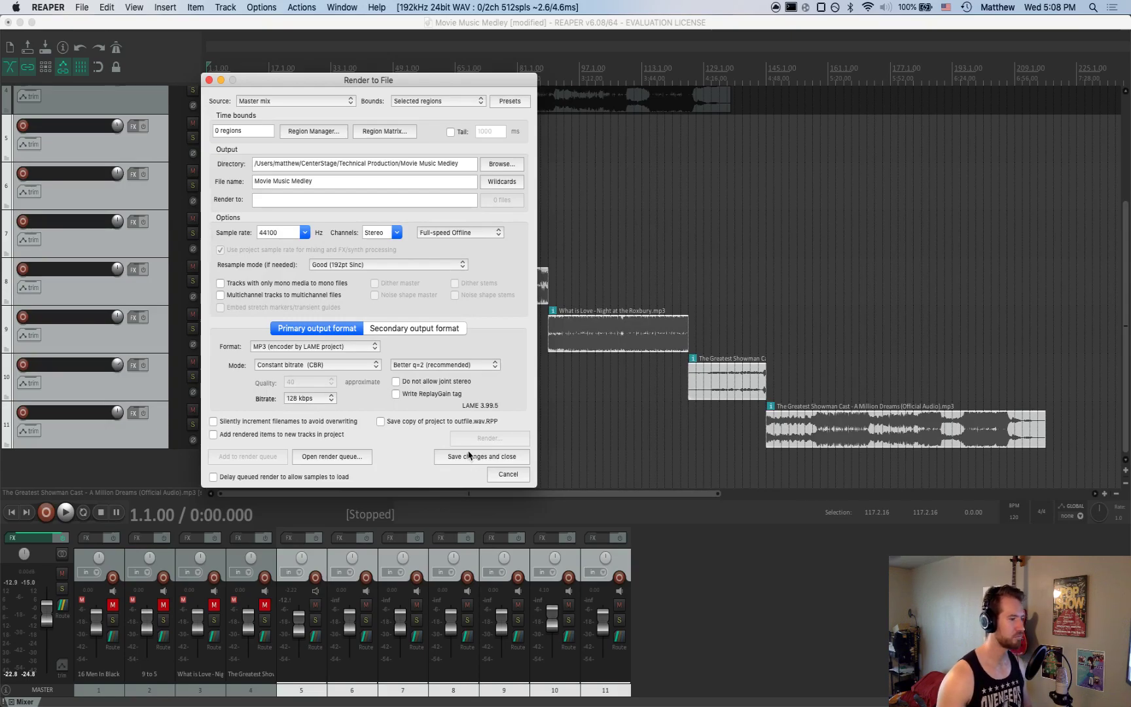
left_click(334, 456)
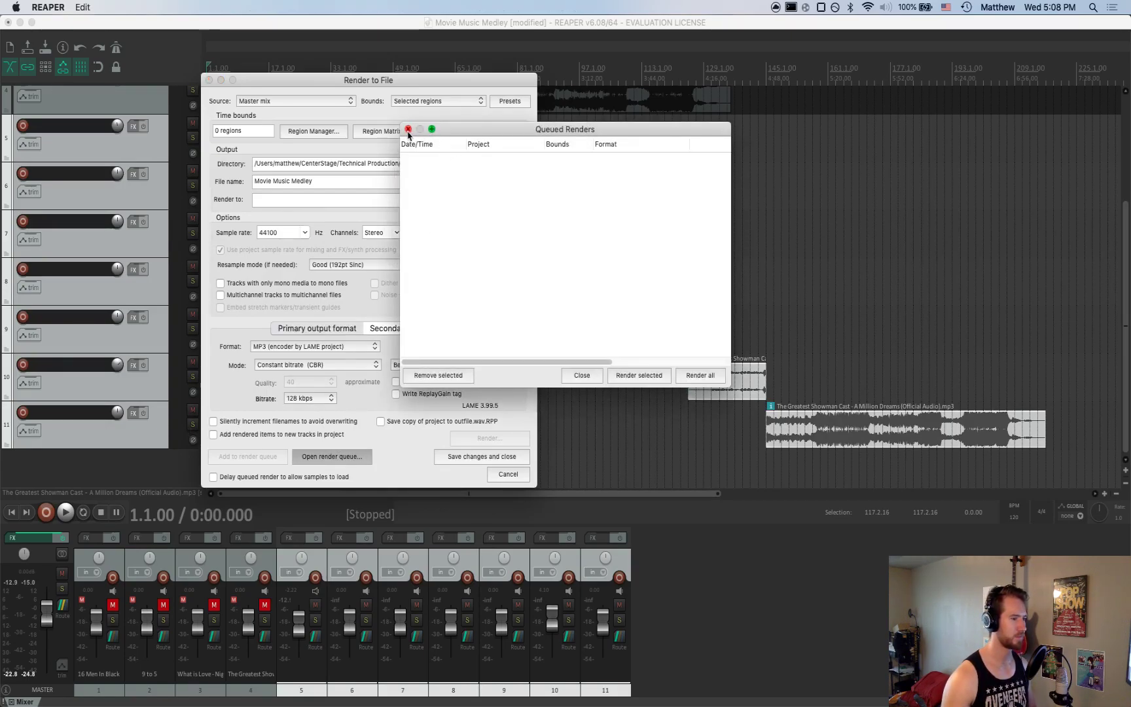
left_click(408, 130)
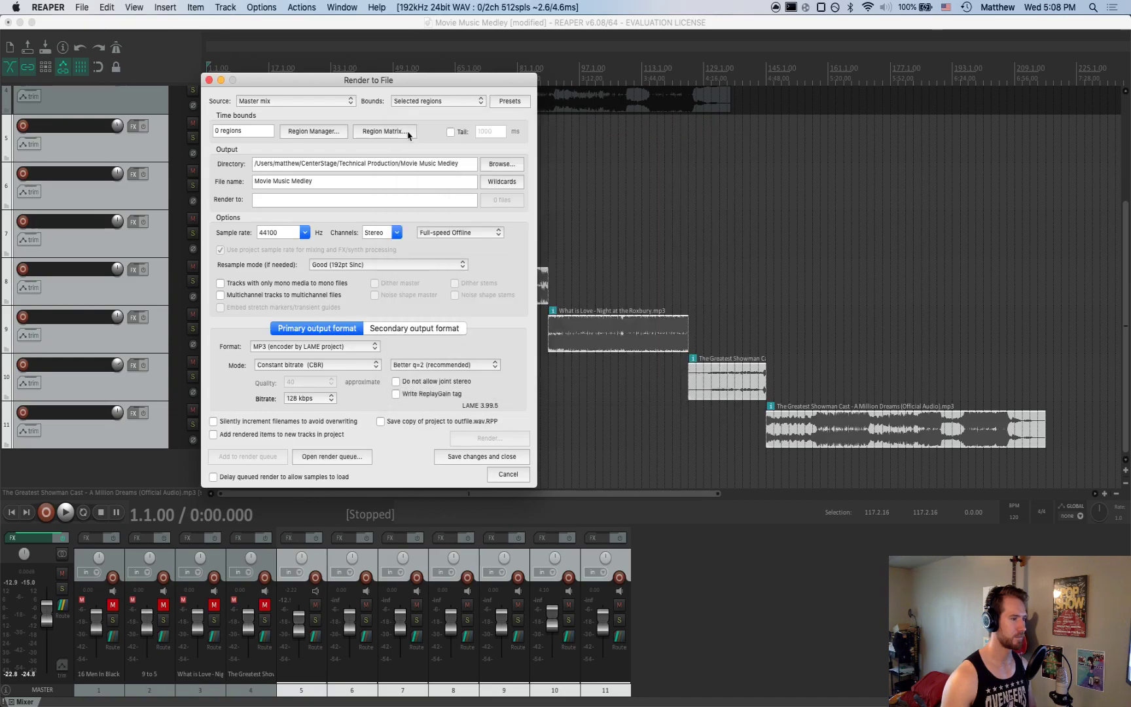
left_click(470, 456)
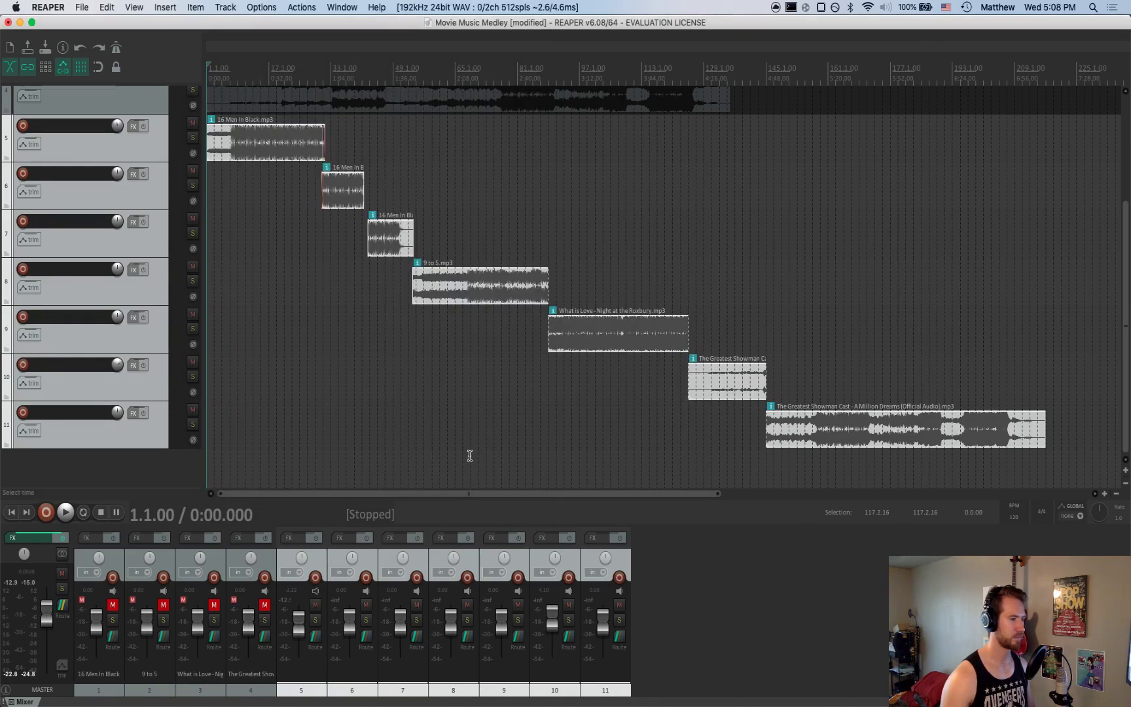
left_click(81, 7)
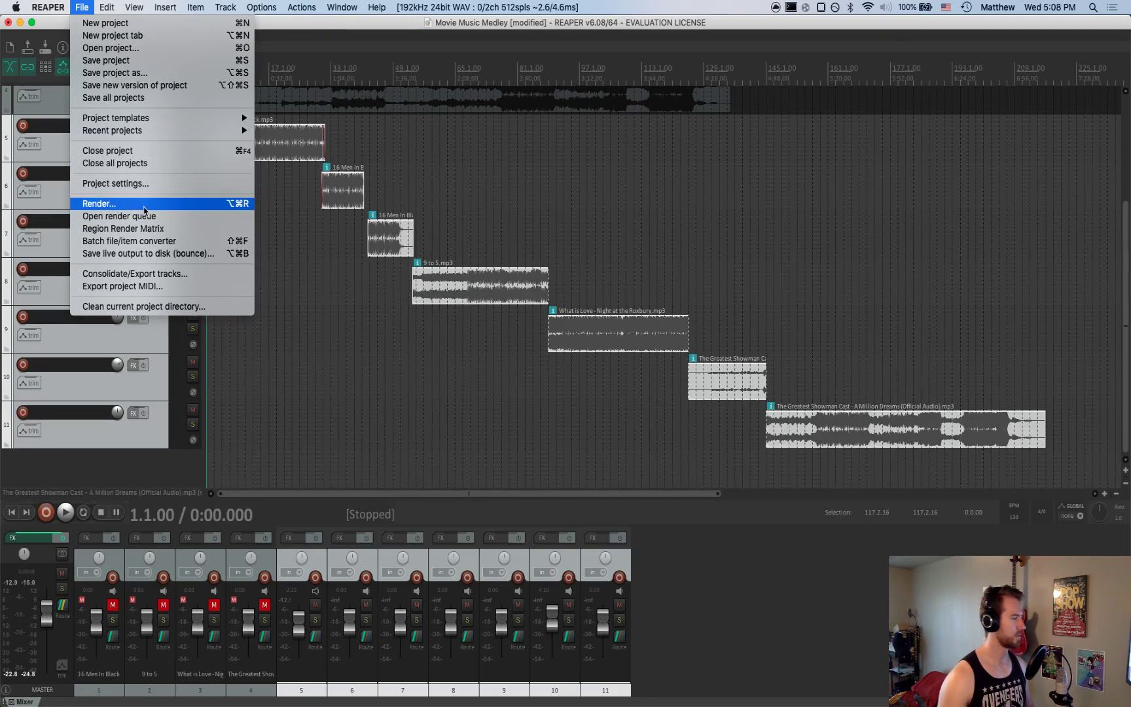
left_click(145, 210)
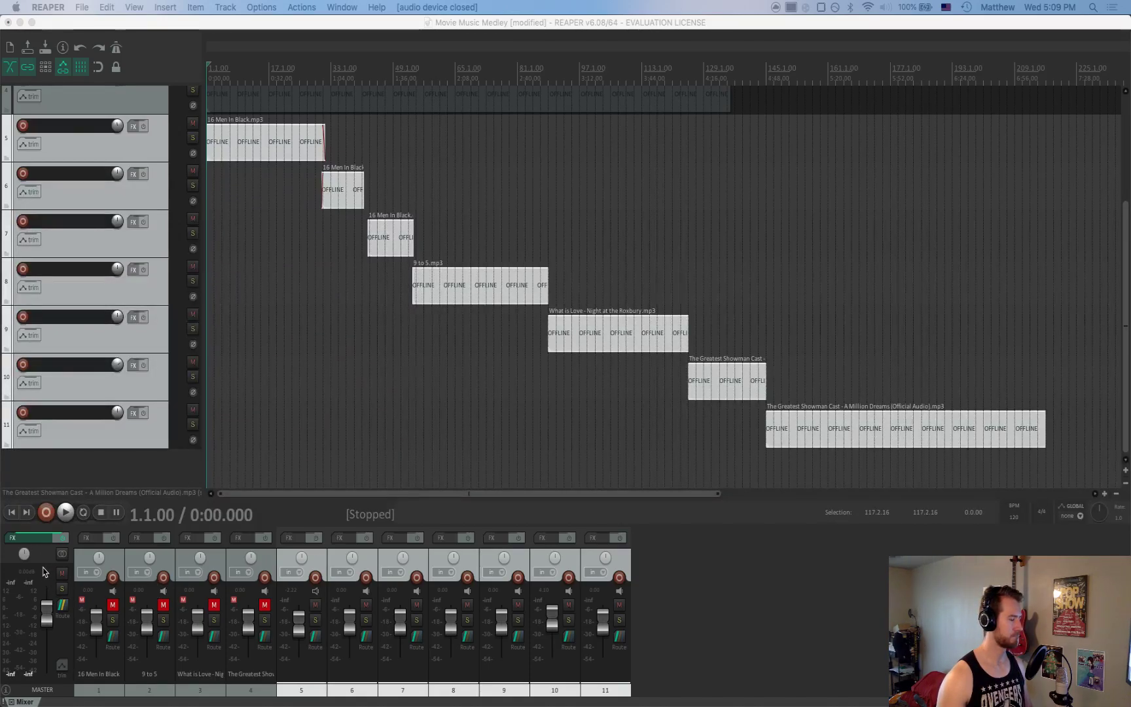
scroll(294, 396, "up", 1)
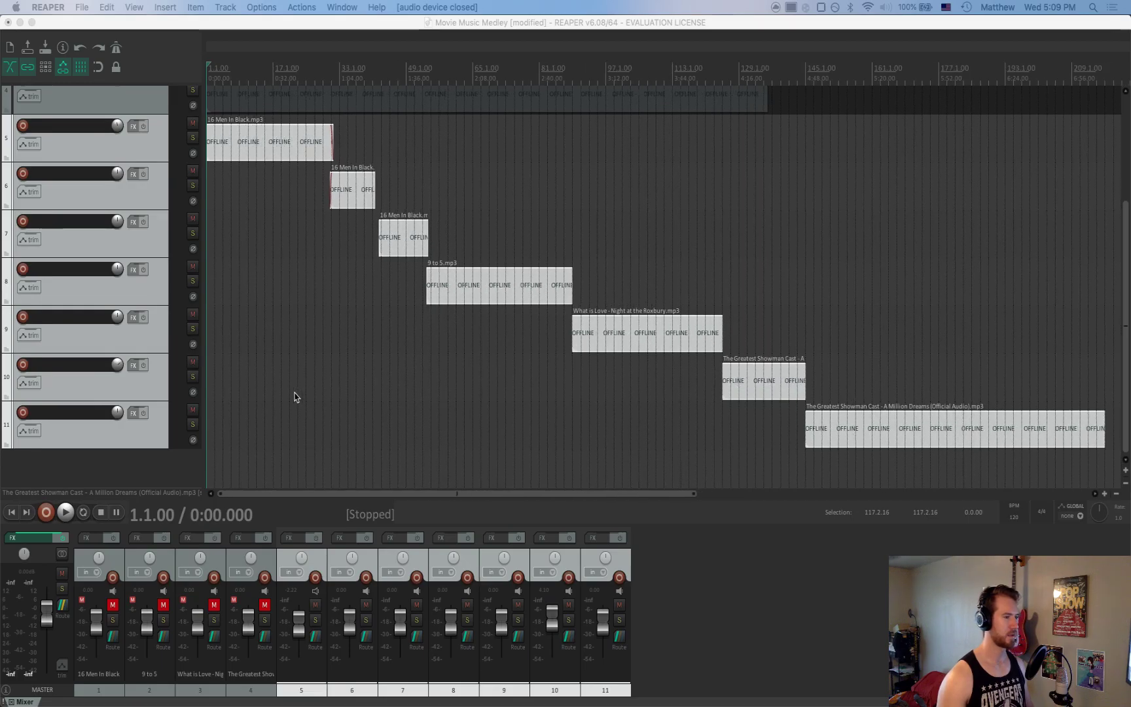
scroll(294, 397, "down", 1)
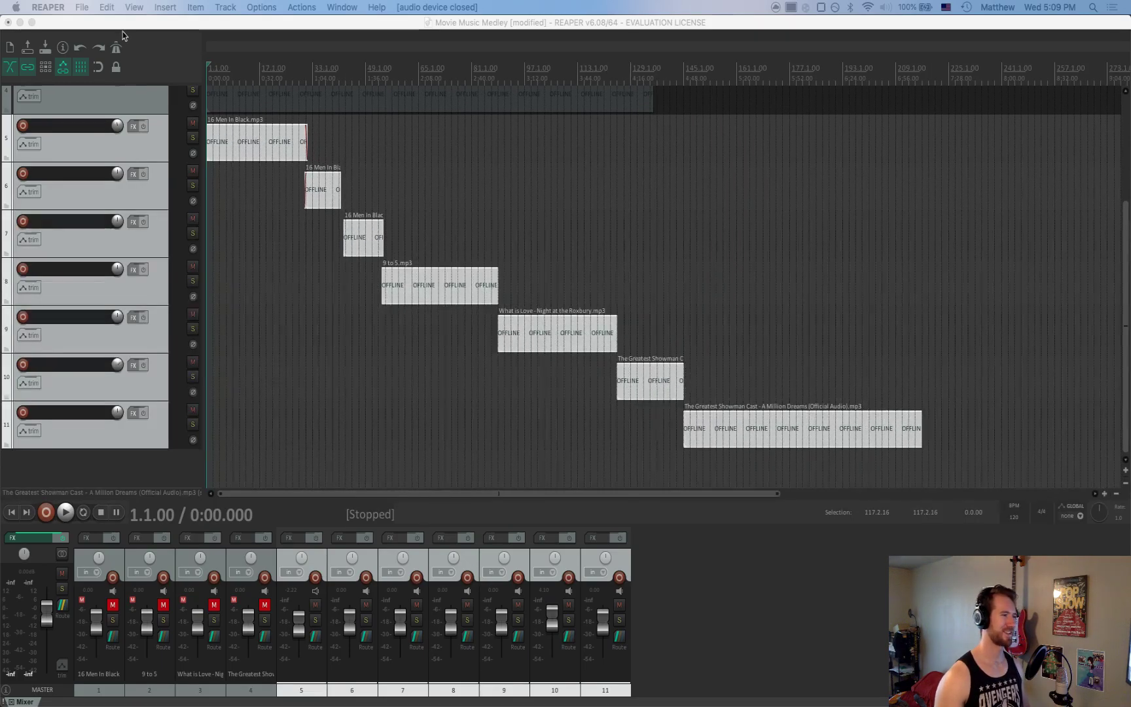
left_click(152, 26)
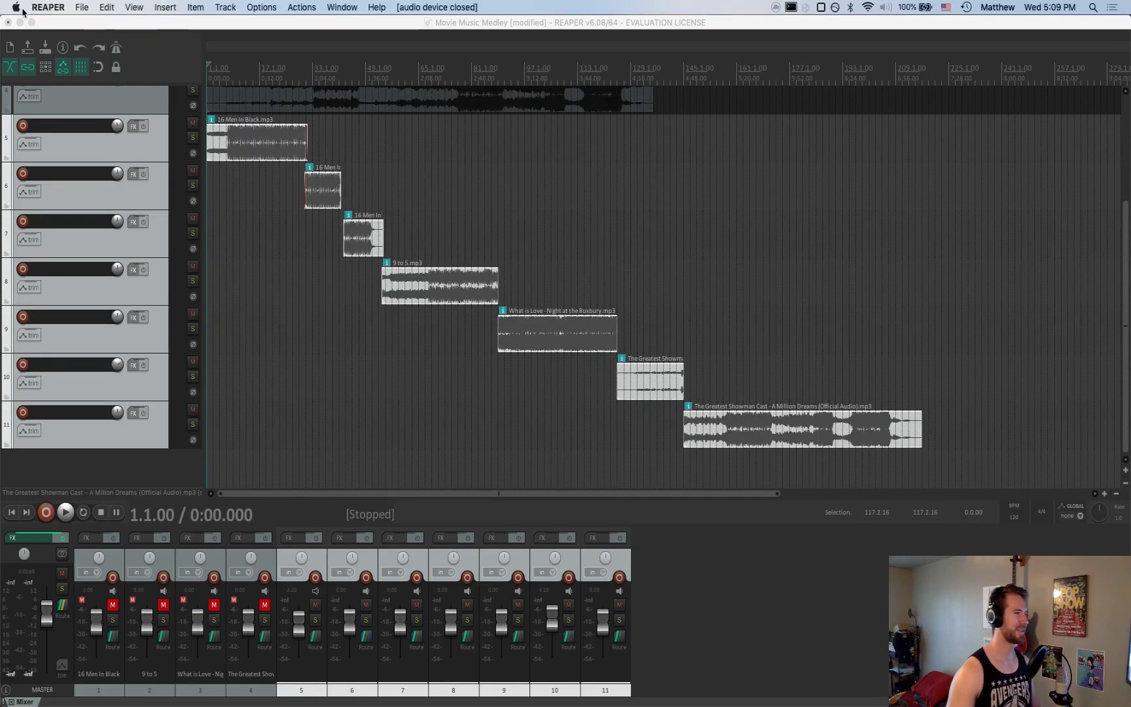
Open the Consolidate/Export tracks settings and limit the export to the selected tracks across the entire project
left_click(84, 8)
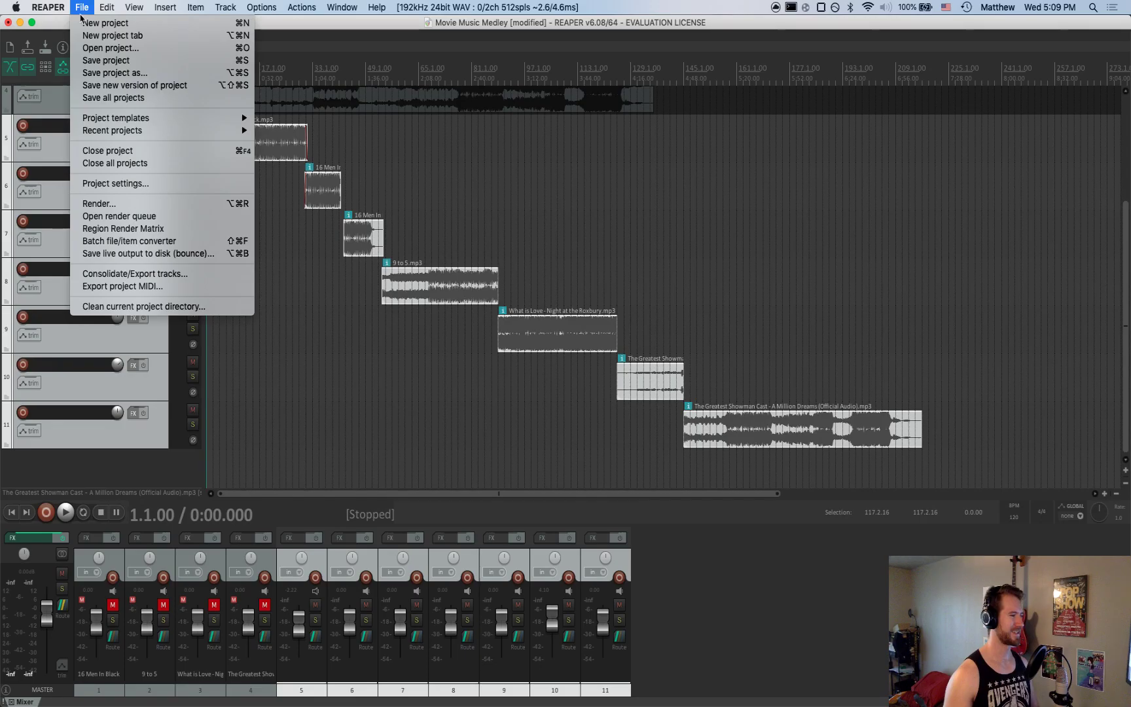
left_click(154, 279)
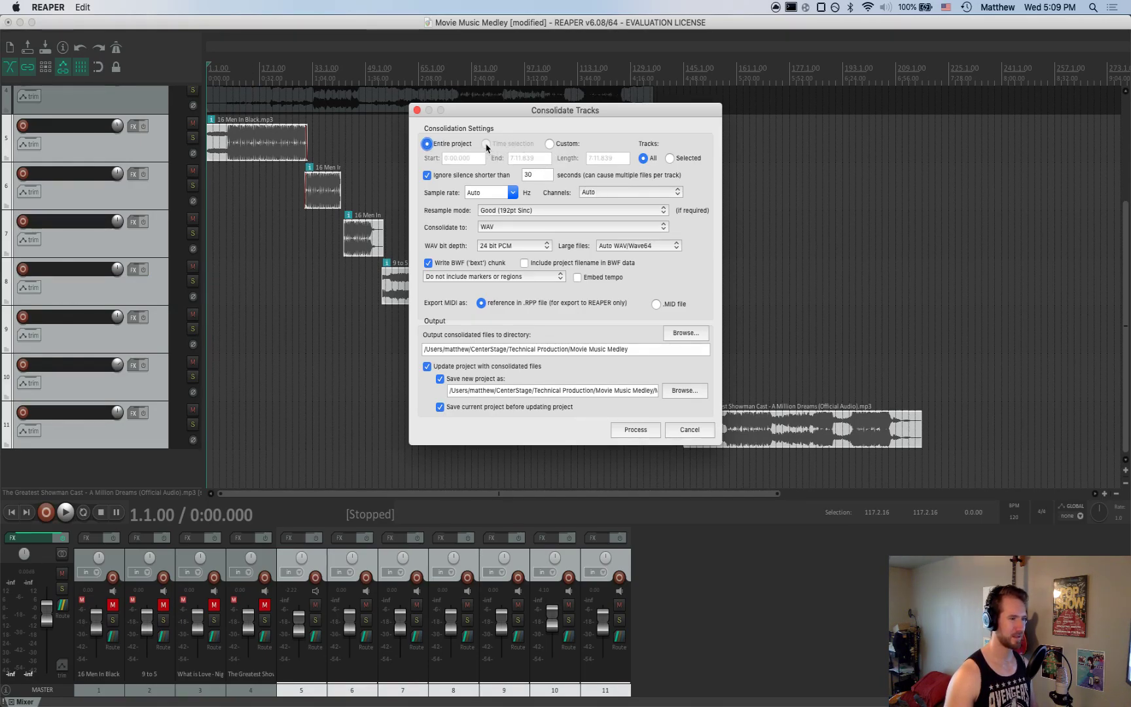
left_click(669, 158)
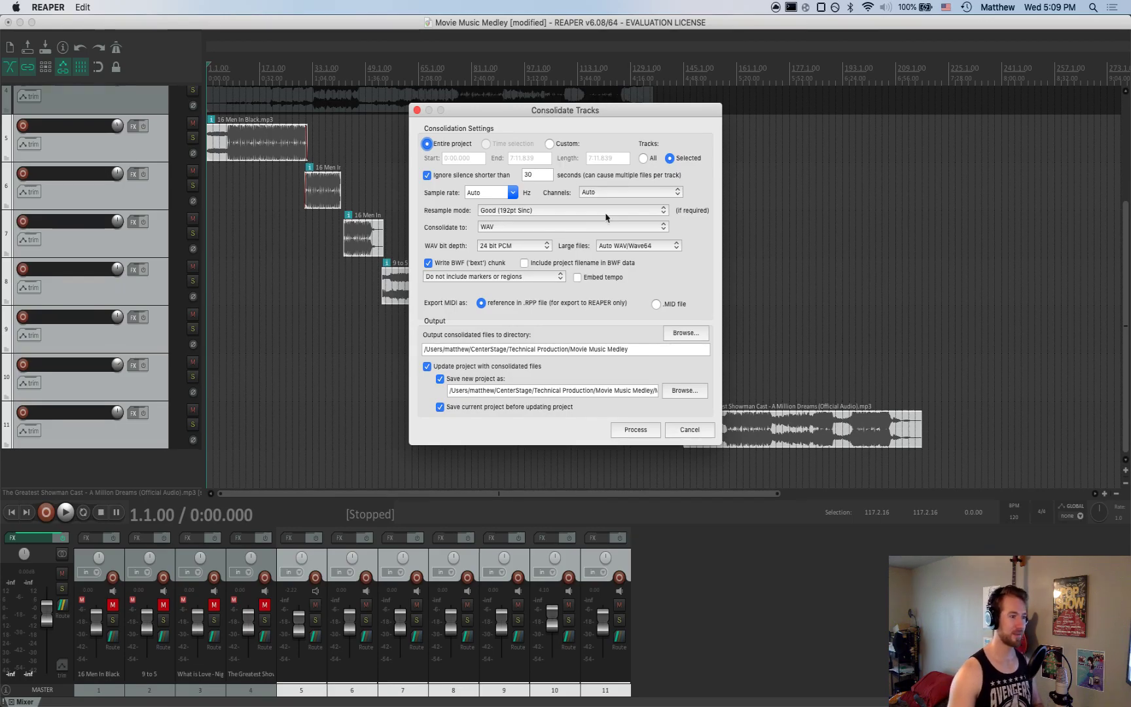
Set consolidation to MP3 (encoder by LAME project), turn off updating the project with consolidated files, and process the tracks
left_click(537, 176)
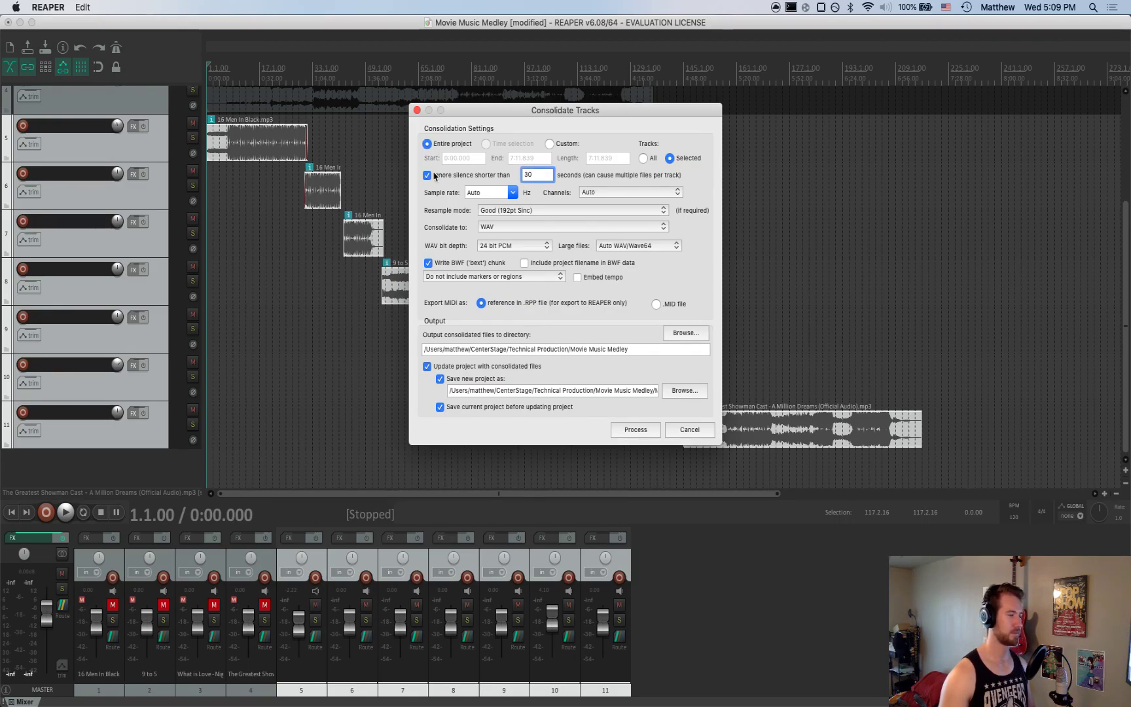
left_click(506, 225)
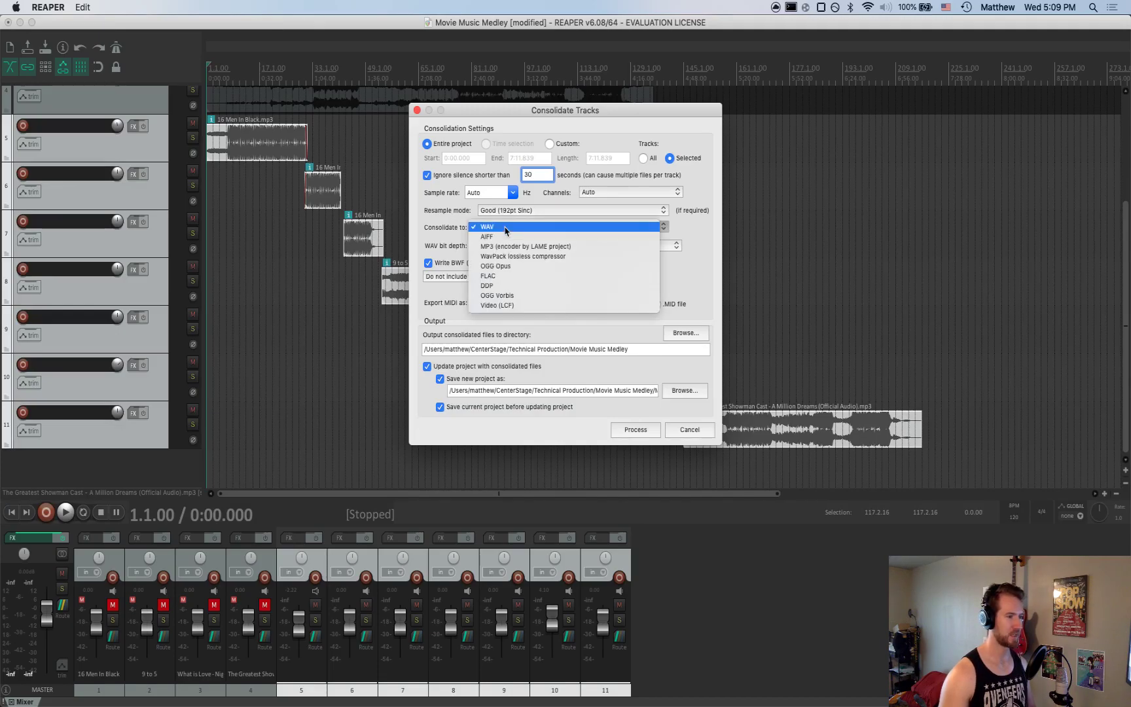
left_click(515, 246)
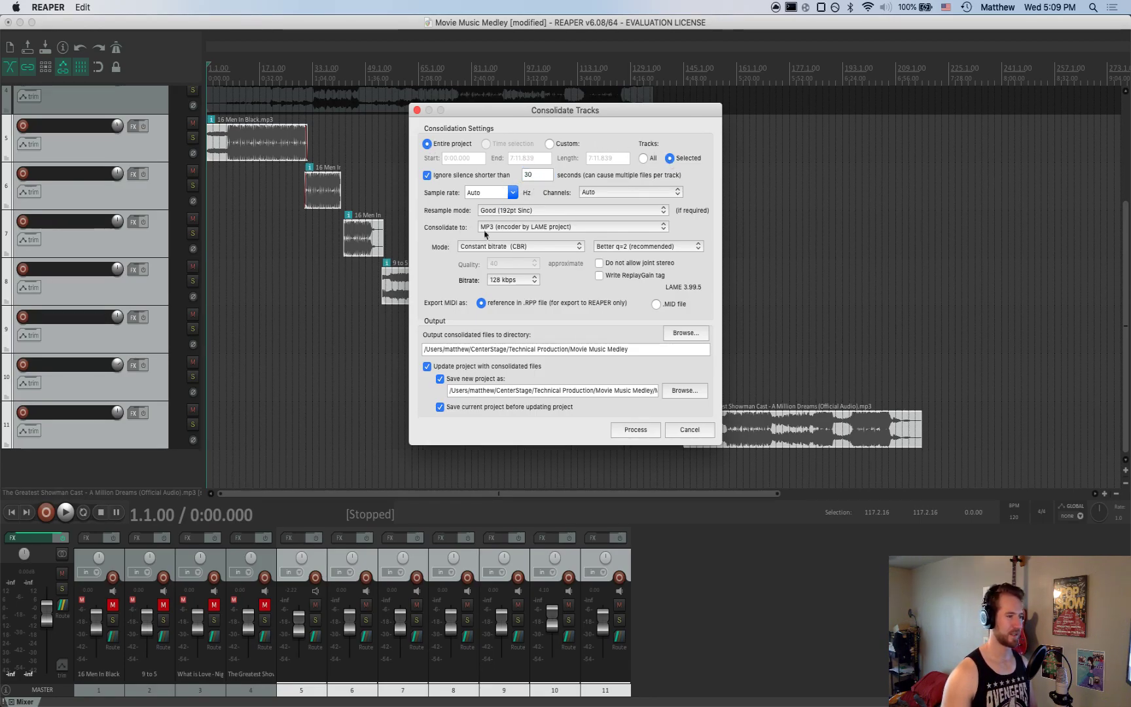
left_click(519, 227)
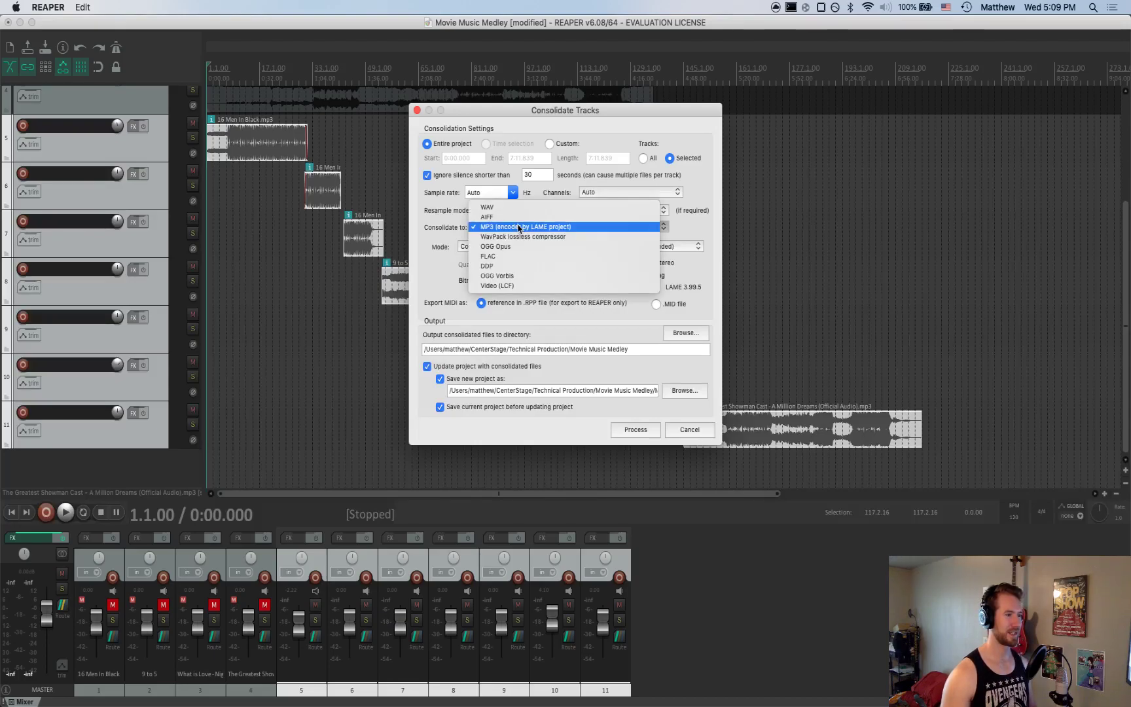
left_click(519, 227)
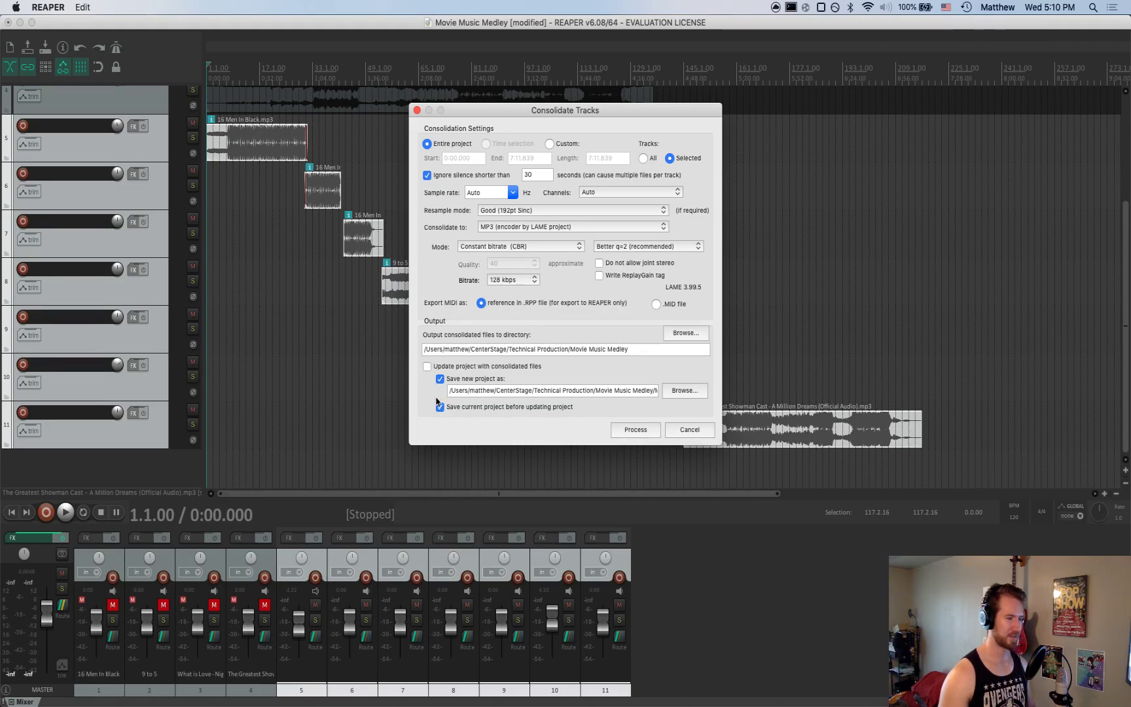
left_click(648, 437)
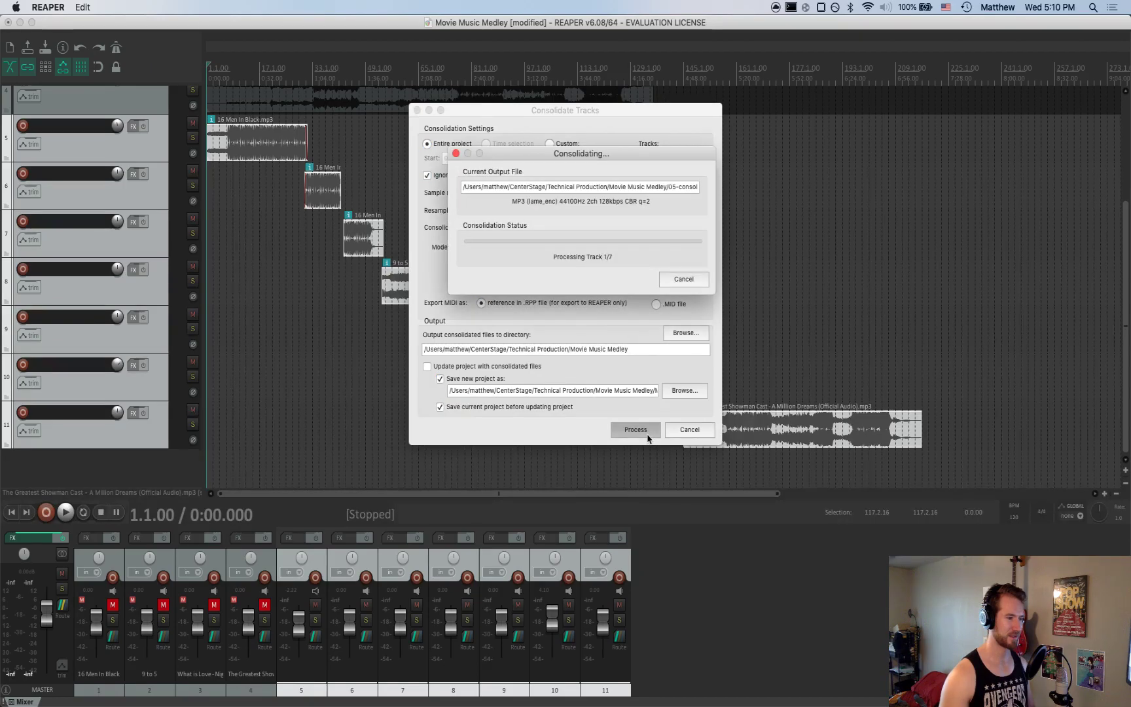
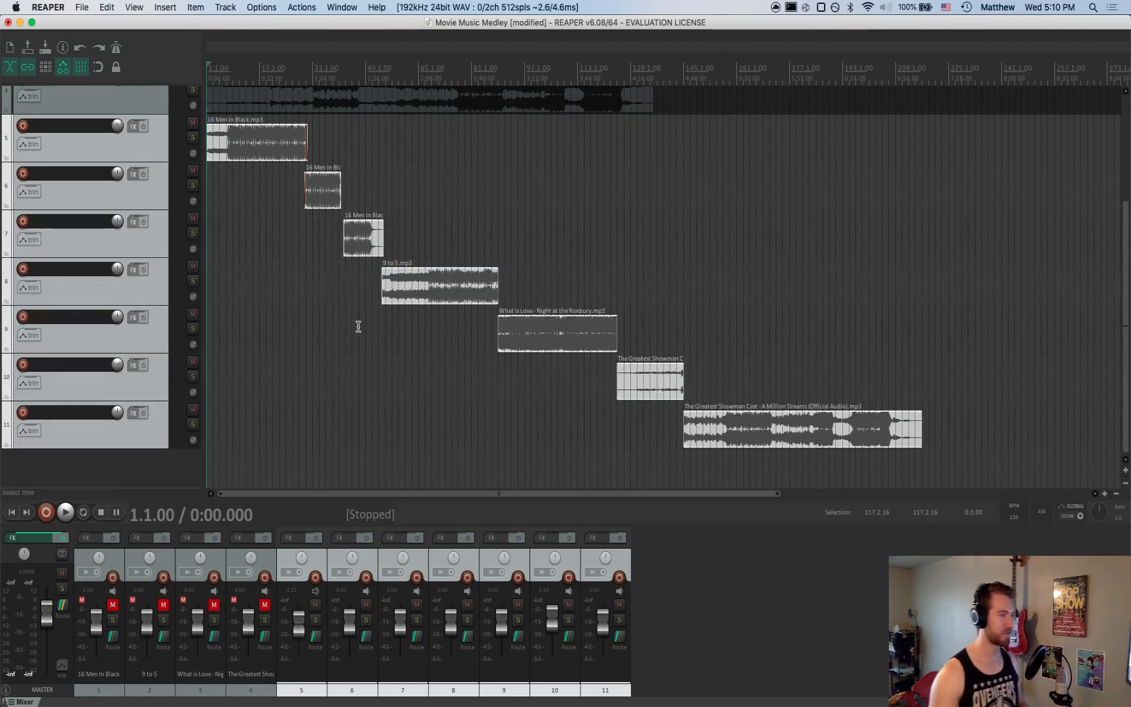
Switch to Finder and open a new window for locating the exported files
key("super+Tab")
key("super+Tab")
key("super+Tab")
key("super+Tab")
key("super+shift+Tab")
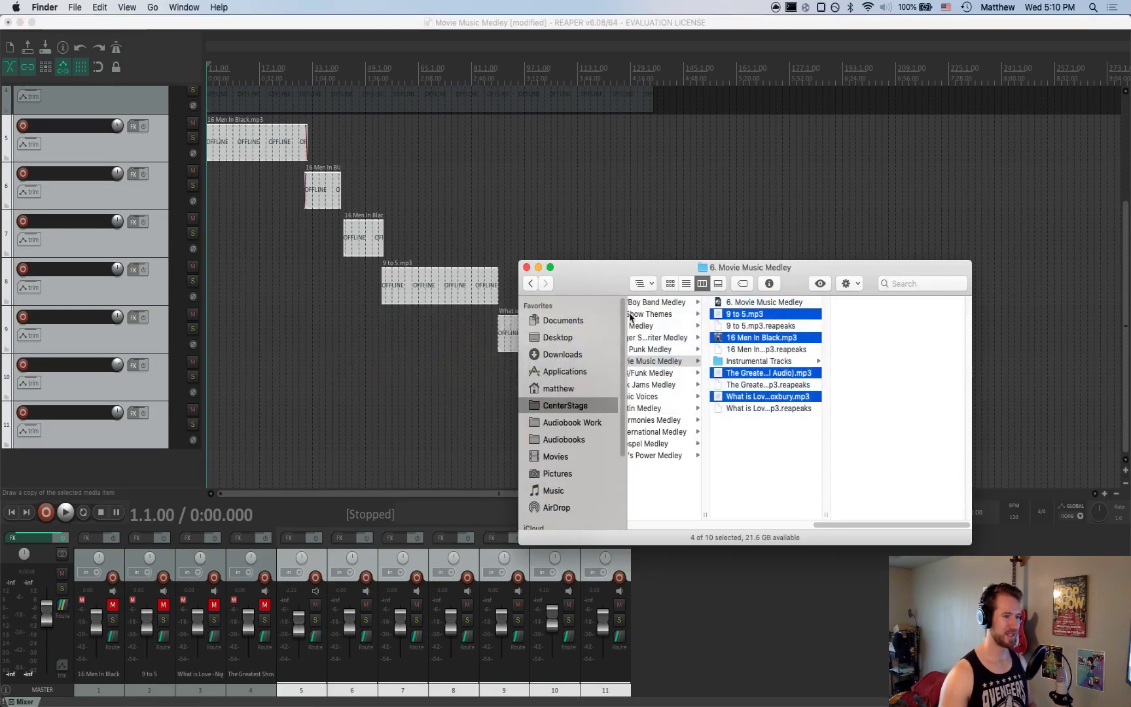
left_click(754, 459)
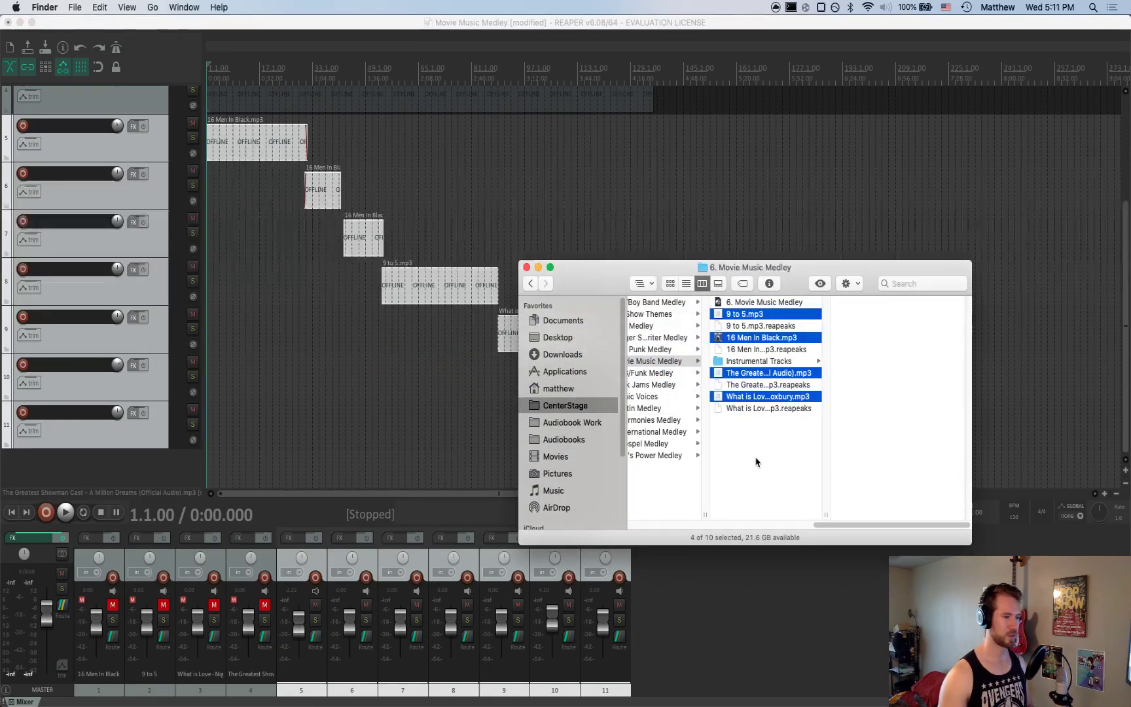
key("Left")
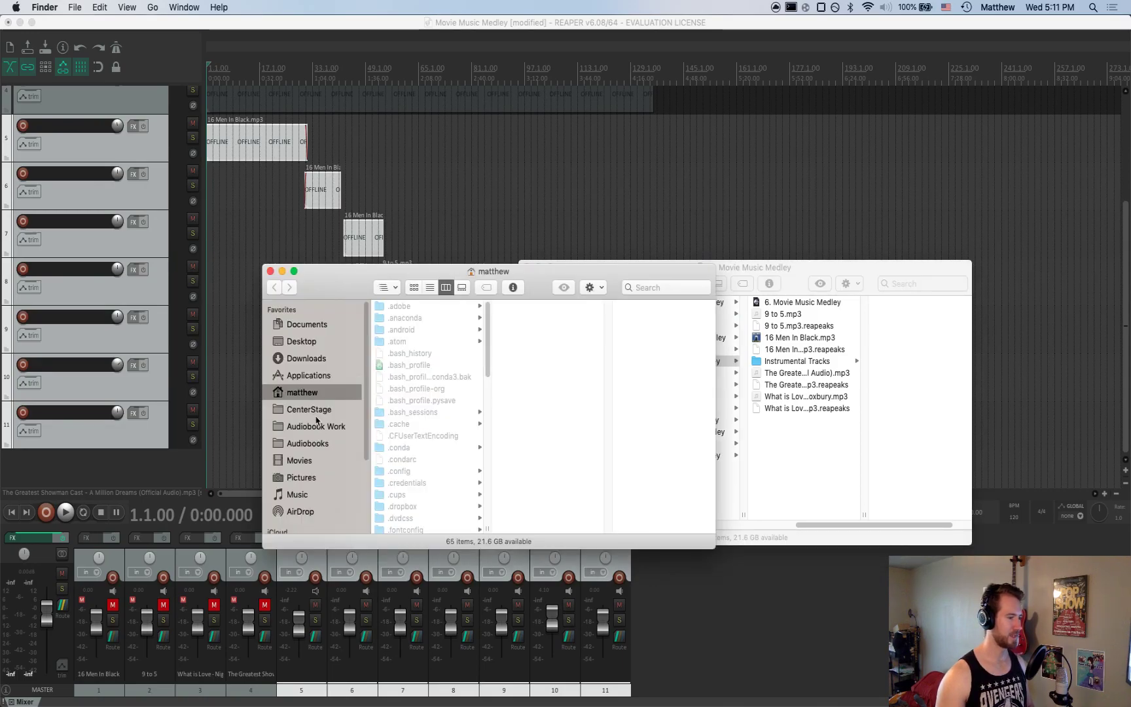
Browse to CenterStage > Technical Production > Movie Music Medley and select the 05-consolidated.mp3 file
left_click(318, 494)
scroll(458, 462, "down", 10)
scroll(459, 462, "down", 3)
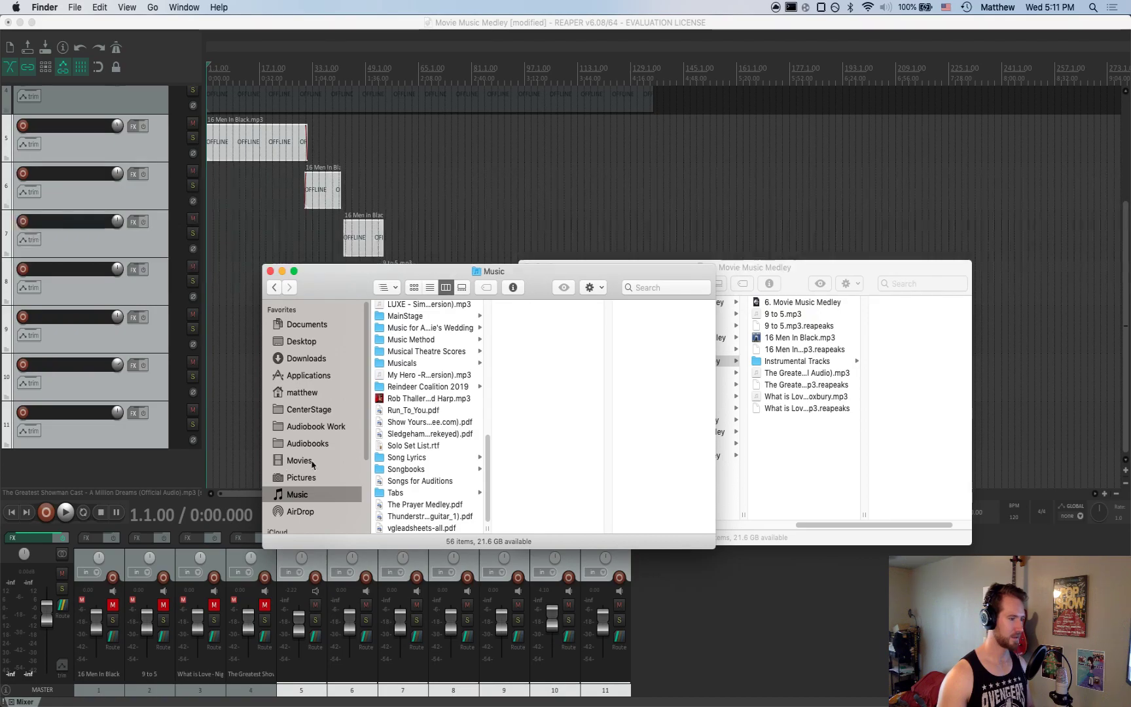
left_click(317, 409)
scroll(419, 472, "down", 10)
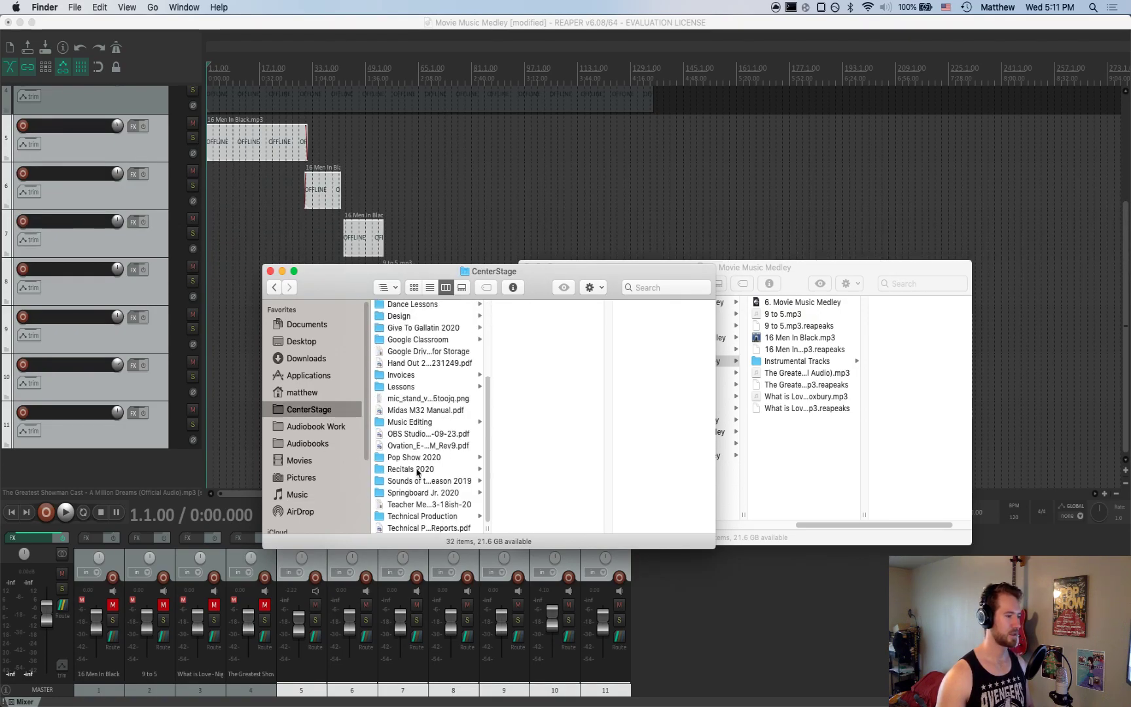
left_click(419, 516)
left_click(567, 389)
left_click(621, 307)
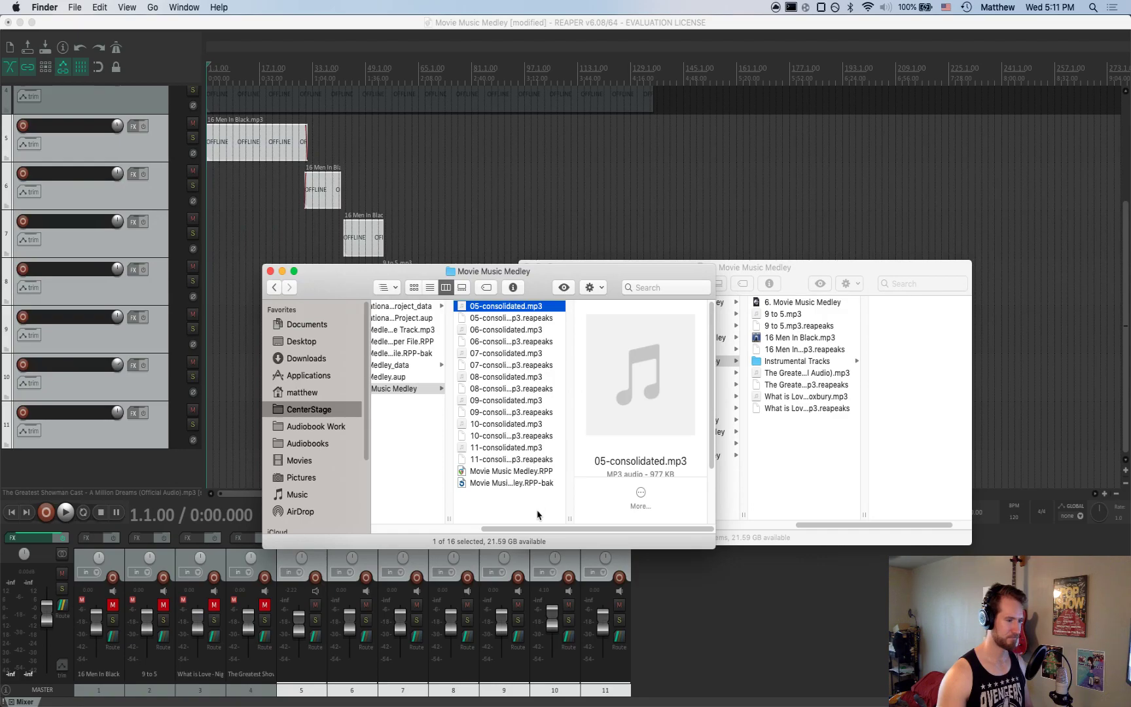
Preview 05-consolidated.mp3, skipping through to its last seconds, and close the preview
key("space")
left_click(547, 455)
left_click(622, 456)
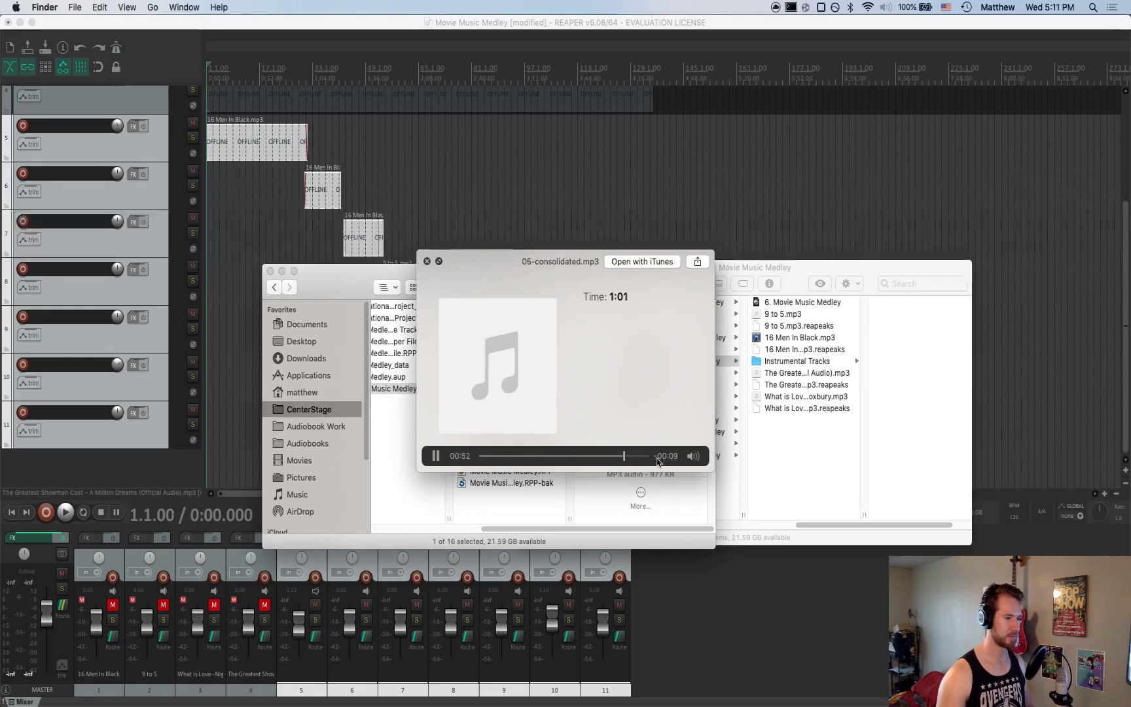
left_click(648, 458)
left_click(638, 458)
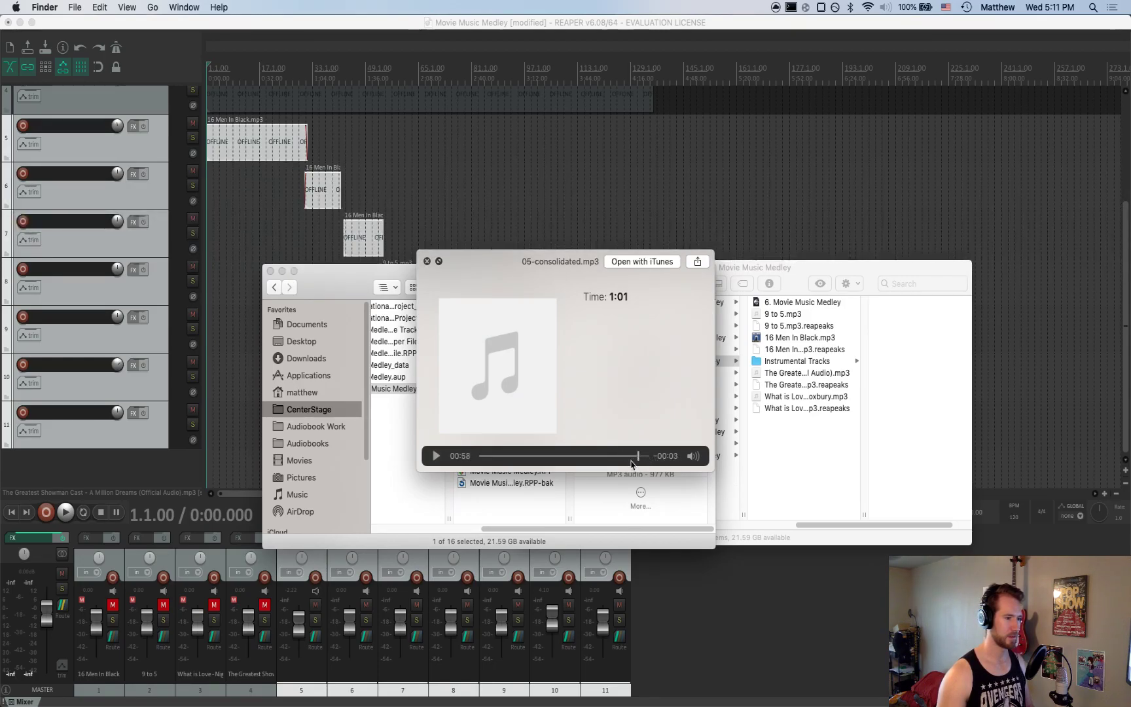
key("space")
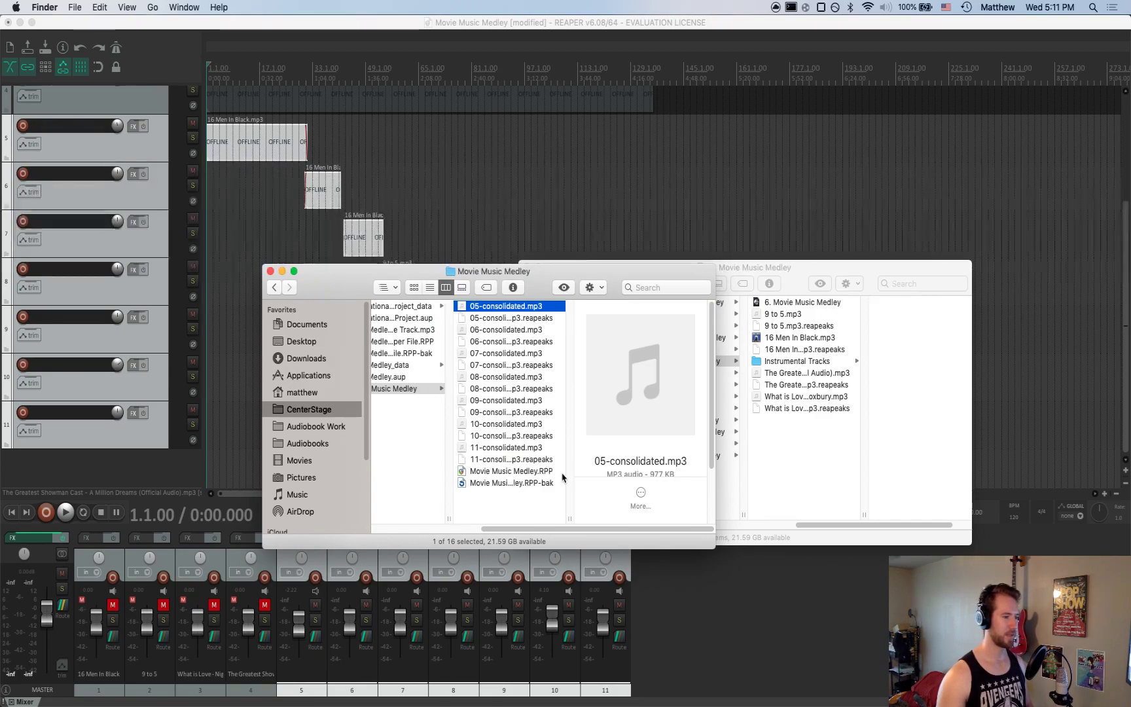
Delete all the consolidated MP3 and reapeaks files, 05 through 11, from the Movie Music Medley folder and return to REAPER
left_click(555, 459, "shift")
key("super+BackSpace")
left_click(504, 244)
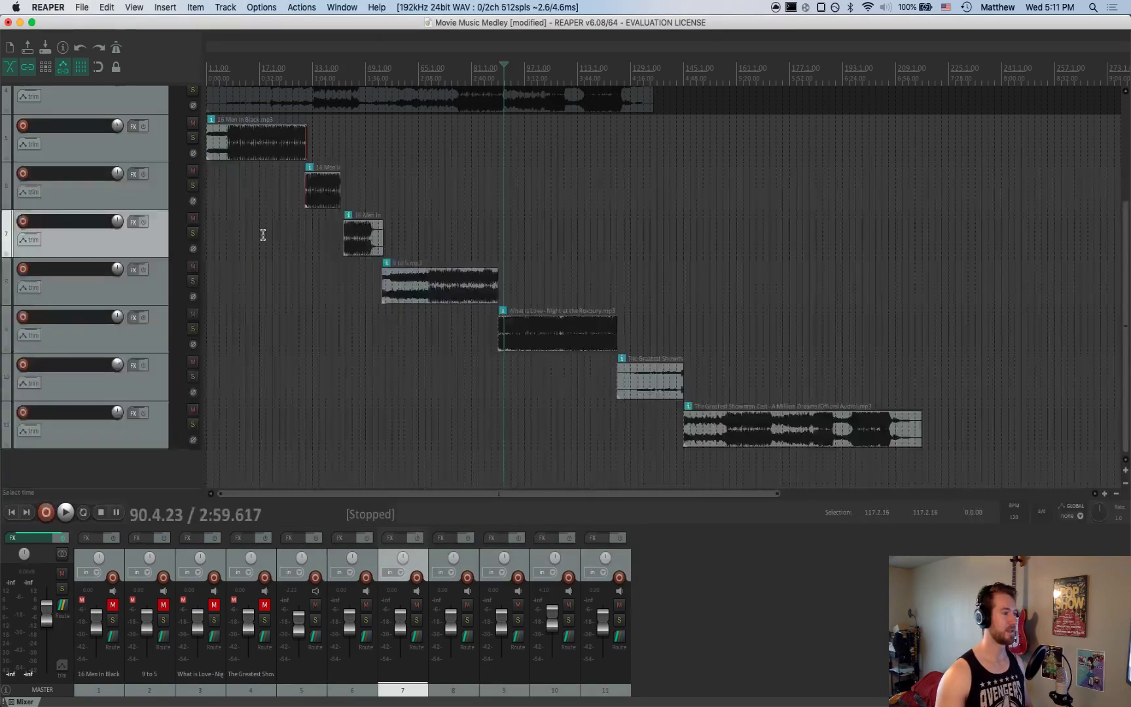
Select all seven media items on tracks 5 to 11, from the first Men In Black clip to A Million Dreams
left_click(252, 156)
left_click(323, 190, "shift")
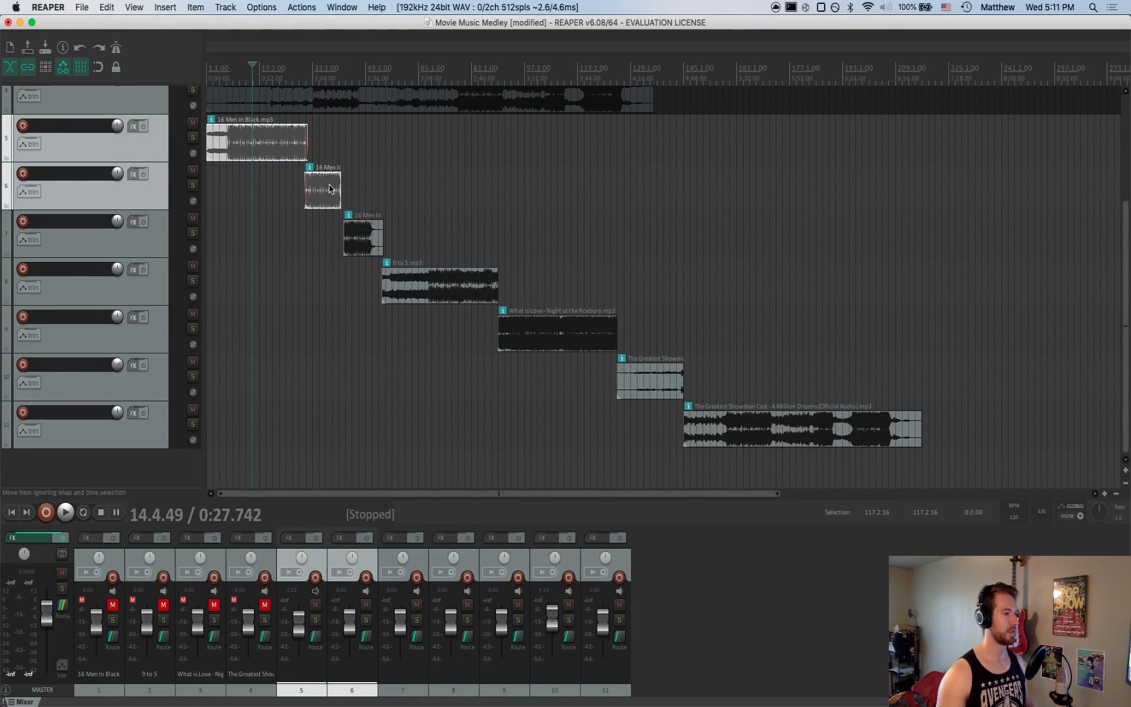
left_click(367, 238, "shift")
left_click(440, 286, "shift")
left_click(557, 332, "shift")
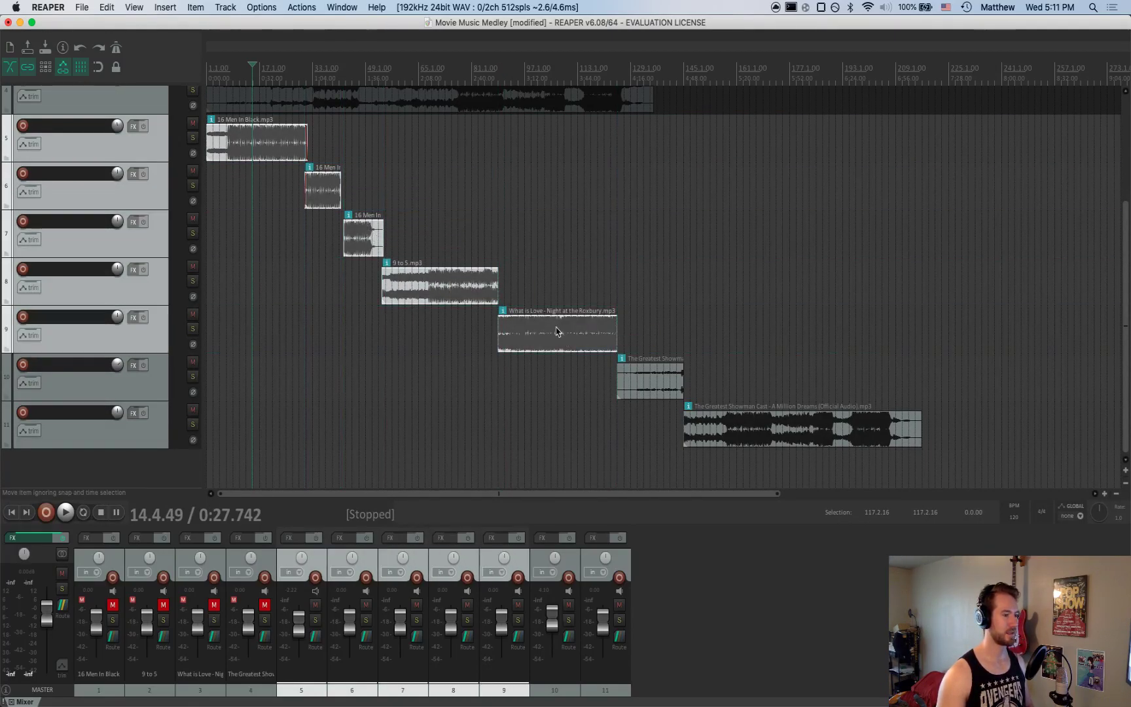
left_click(671, 383, "shift")
left_click(694, 422, "shift")
Open the live output (bounce) settings and choose Technical Production > Movie Music Medley as the output directory
left_click(80, 6)
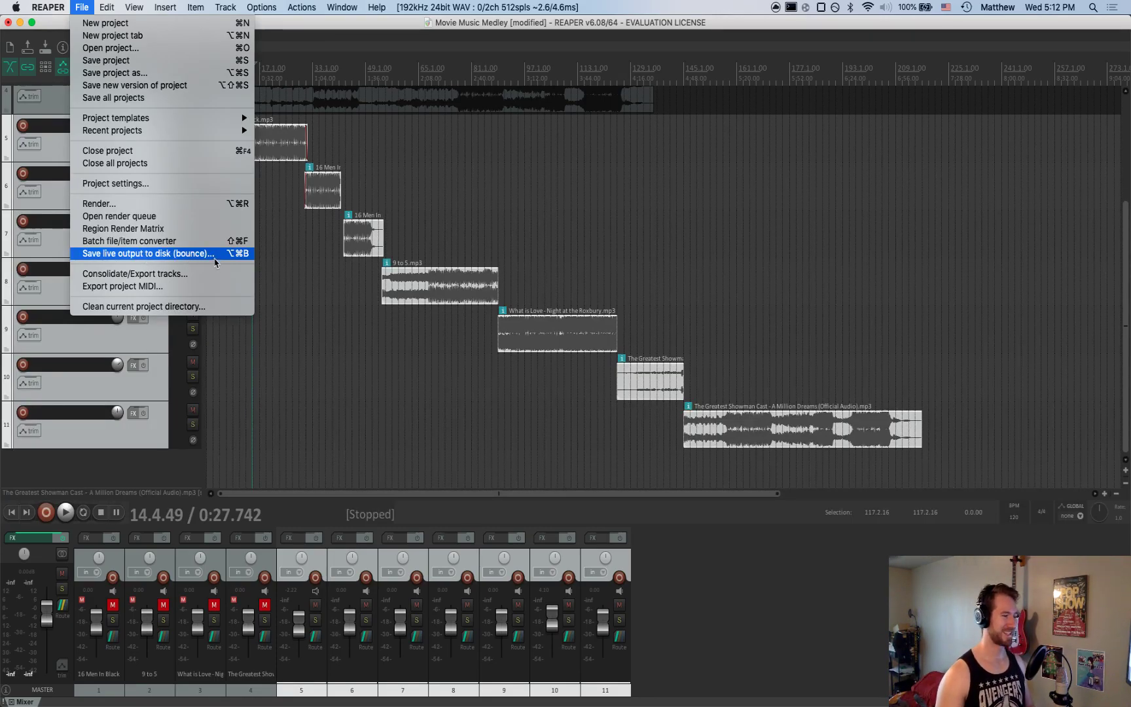
left_click(218, 255)
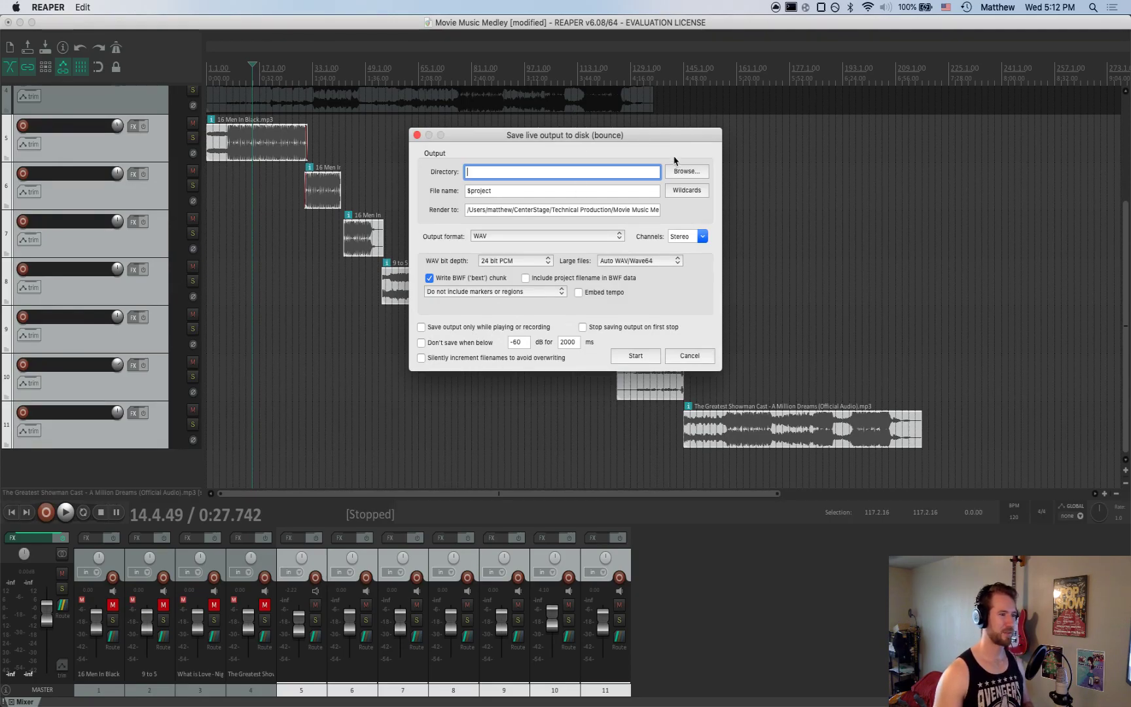
left_click(682, 174)
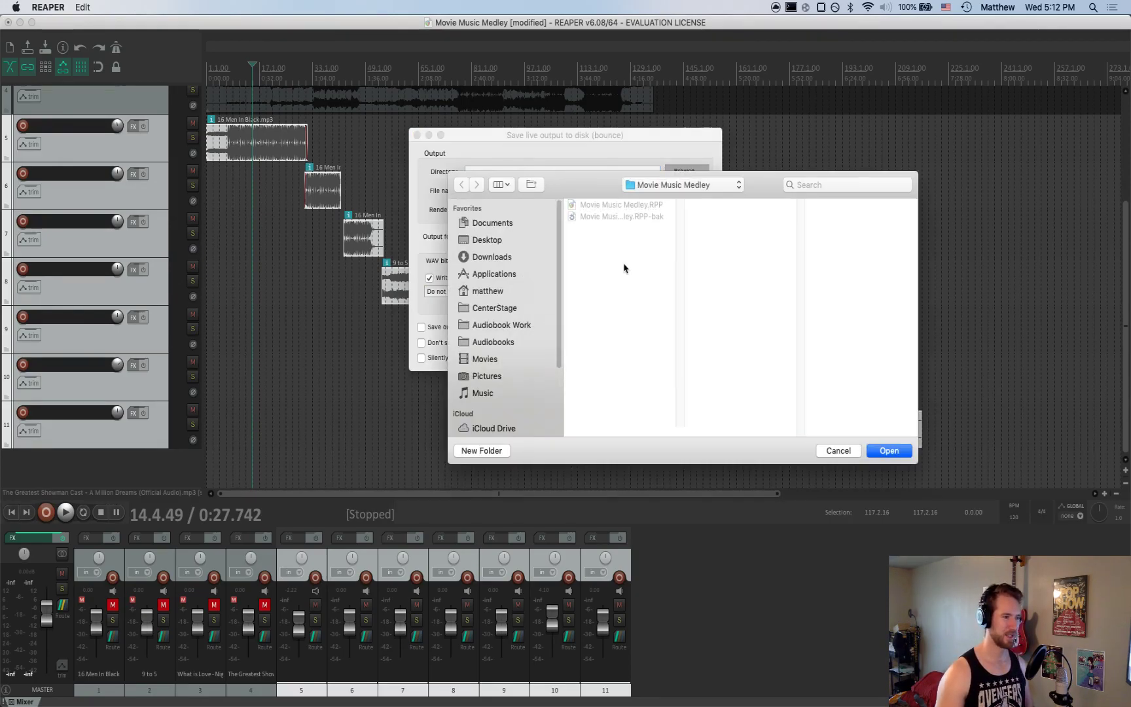
left_click(889, 451)
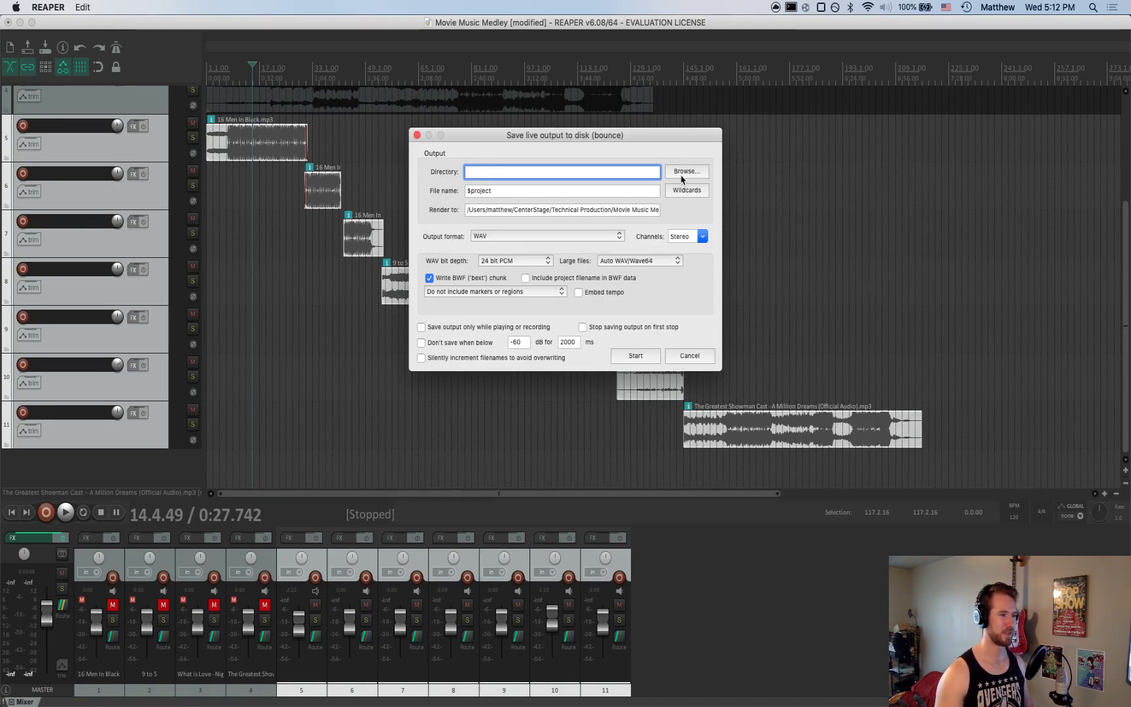
left_click(684, 172)
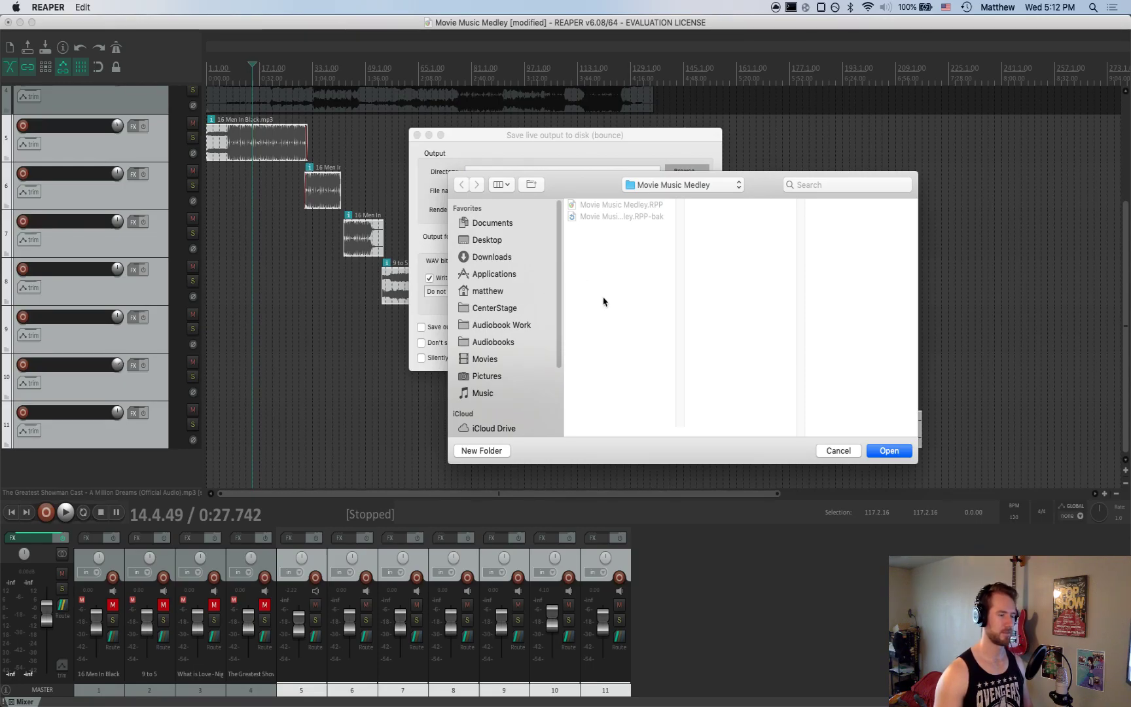
key("super+Up")
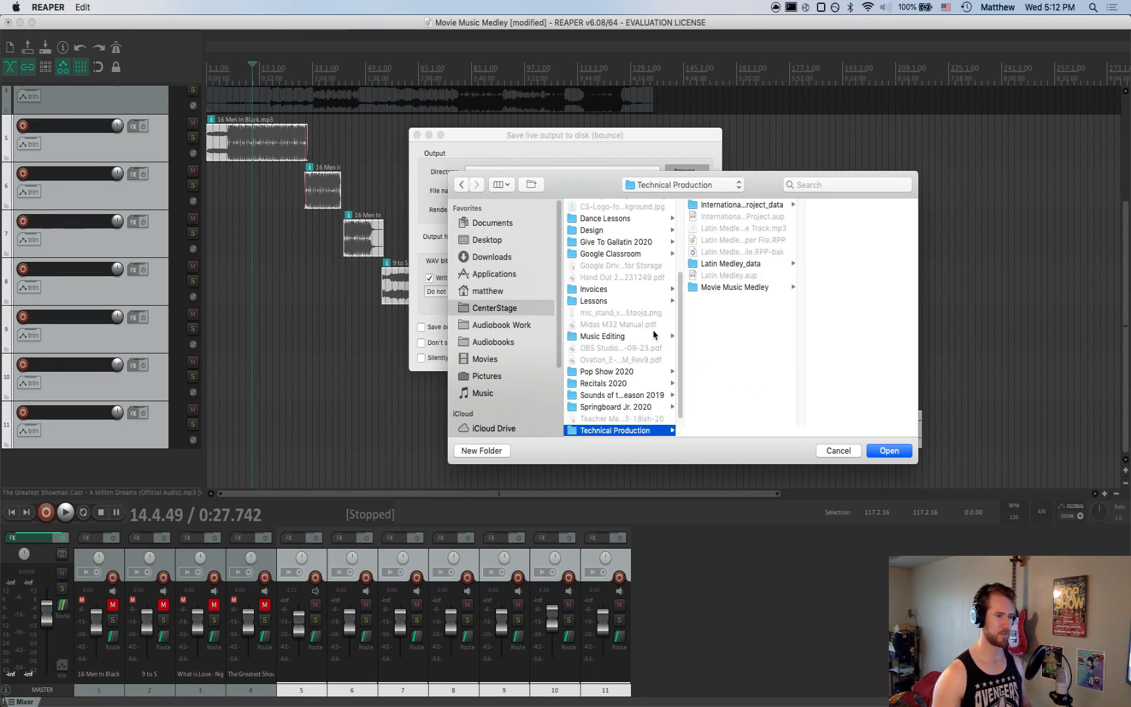
left_click(724, 288)
left_click(881, 452)
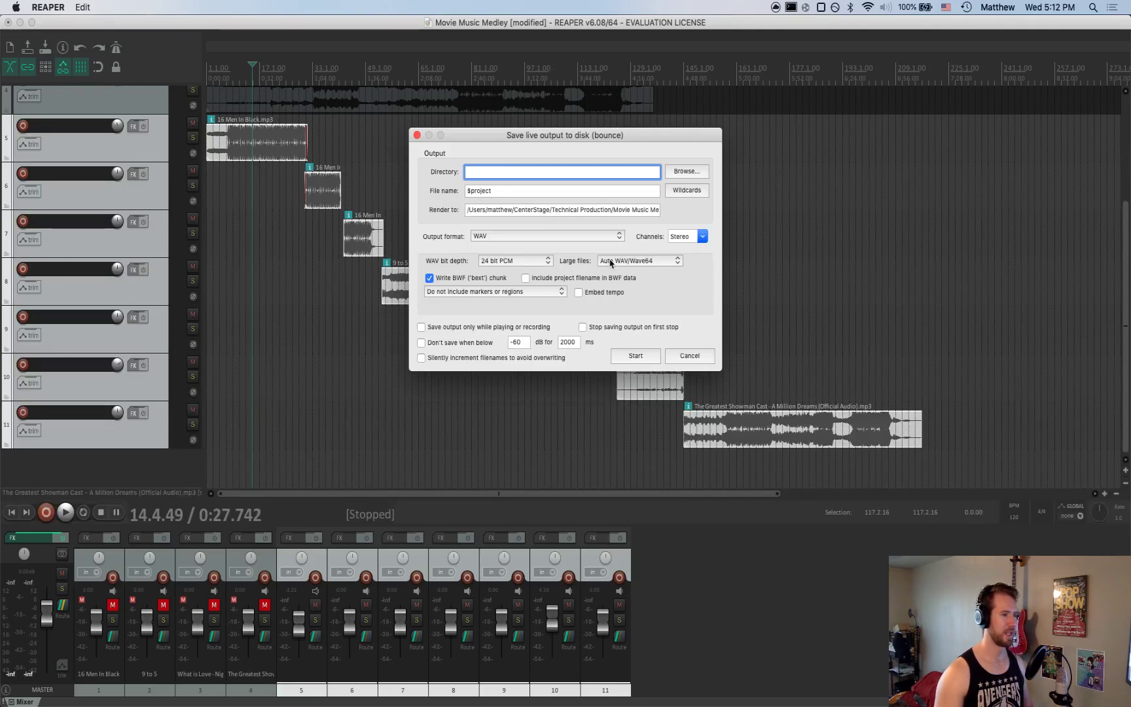
Set the bounce output format to MP3 (encoder by LAME project) and start saving the live output
left_click(589, 239)
left_click(584, 255)
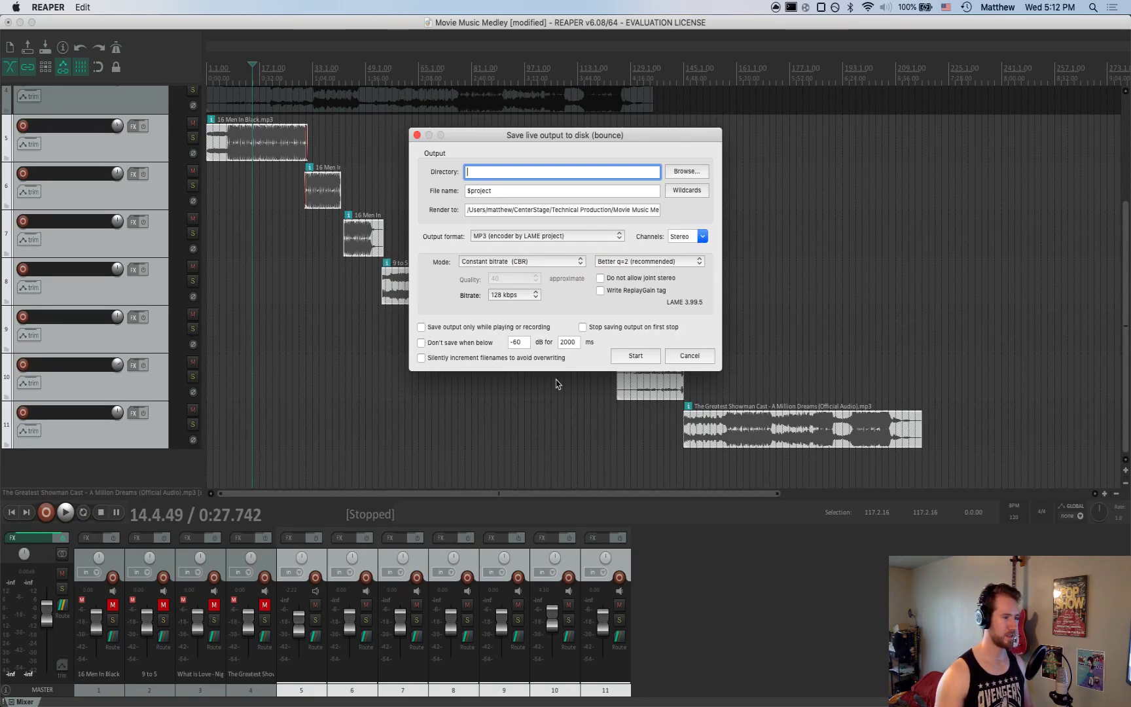
left_click(654, 358)
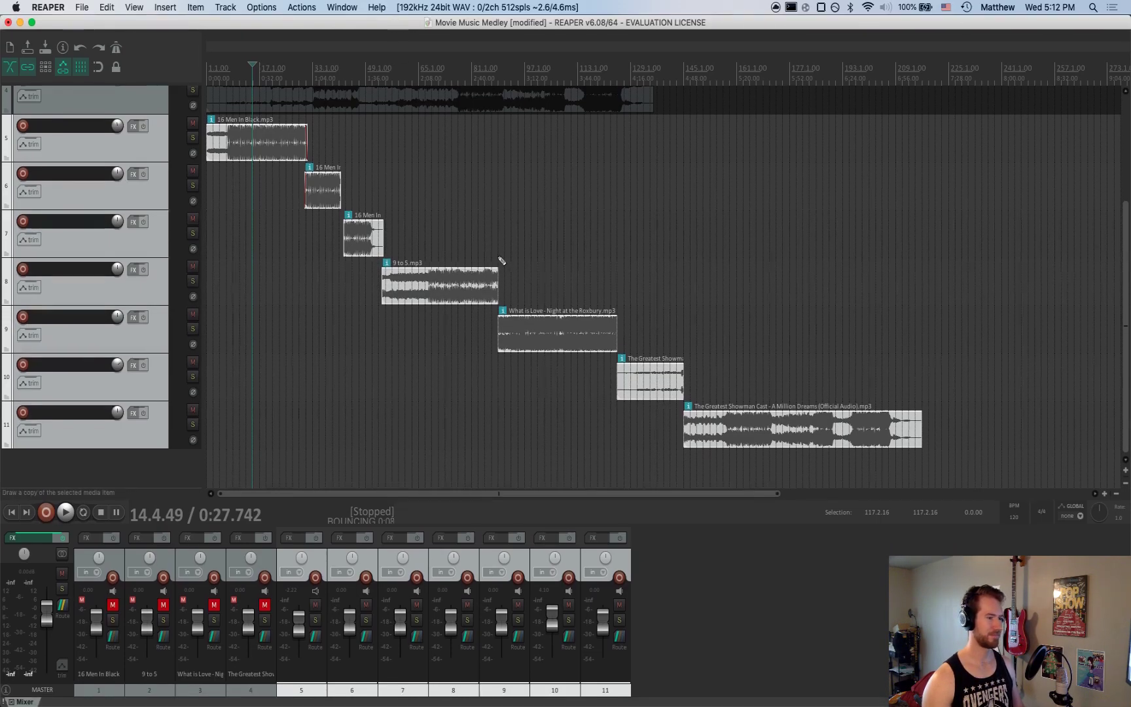
Switch to Finder, preview Movie Music Medley.mp3 near its end, and look through the folder's files before returning to REAPER
key("super+Tab")
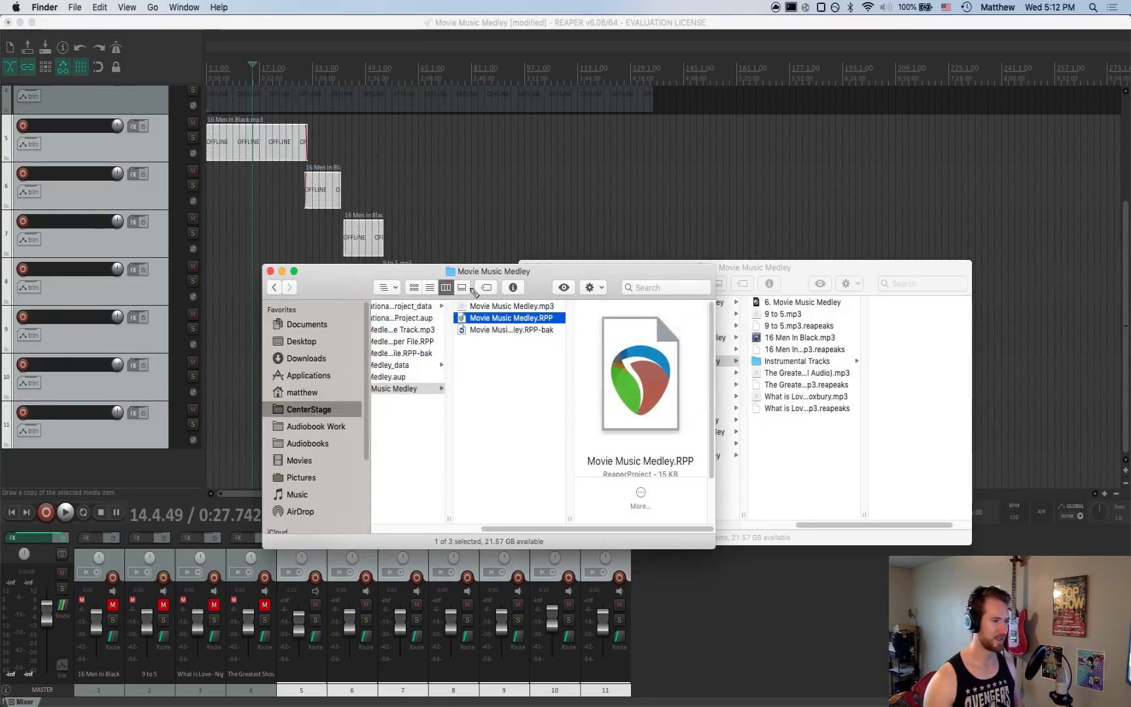
left_click(463, 307)
key("space")
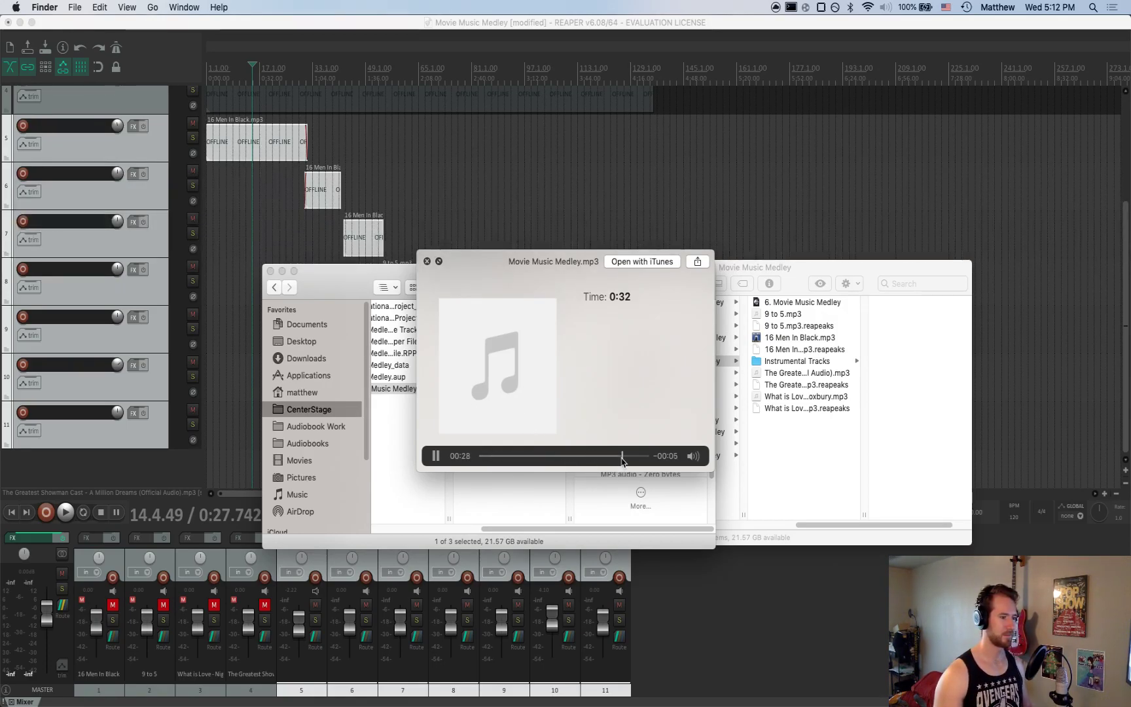
key("space")
left_click(511, 406)
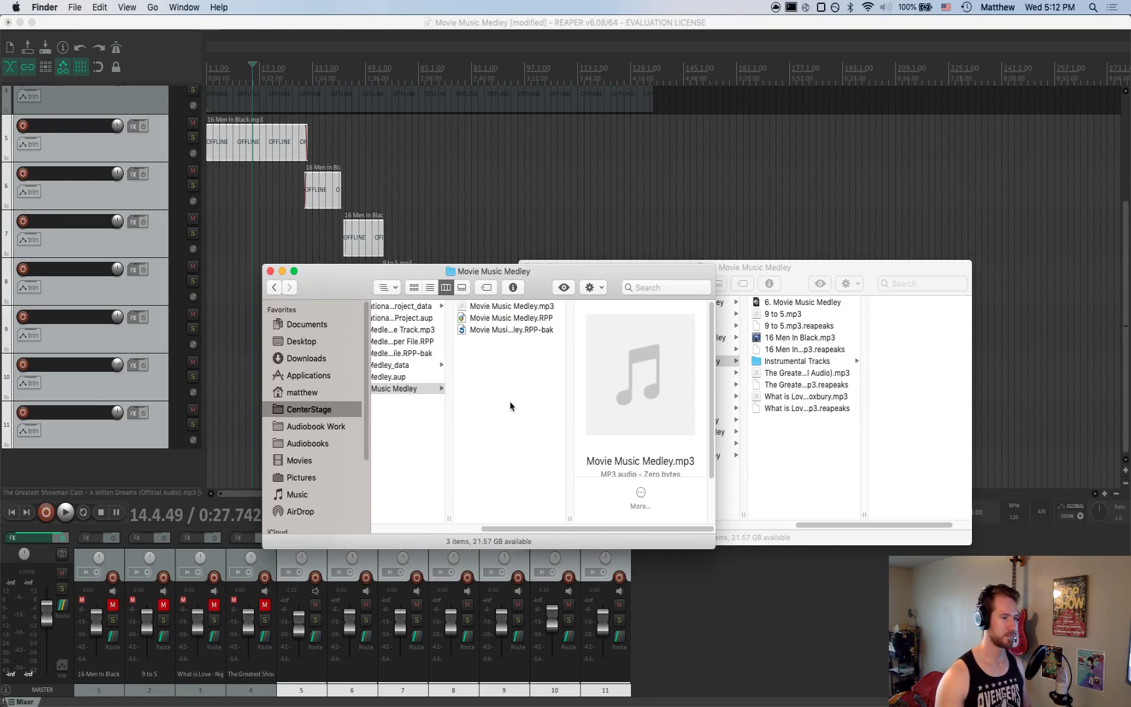
left_click(515, 308)
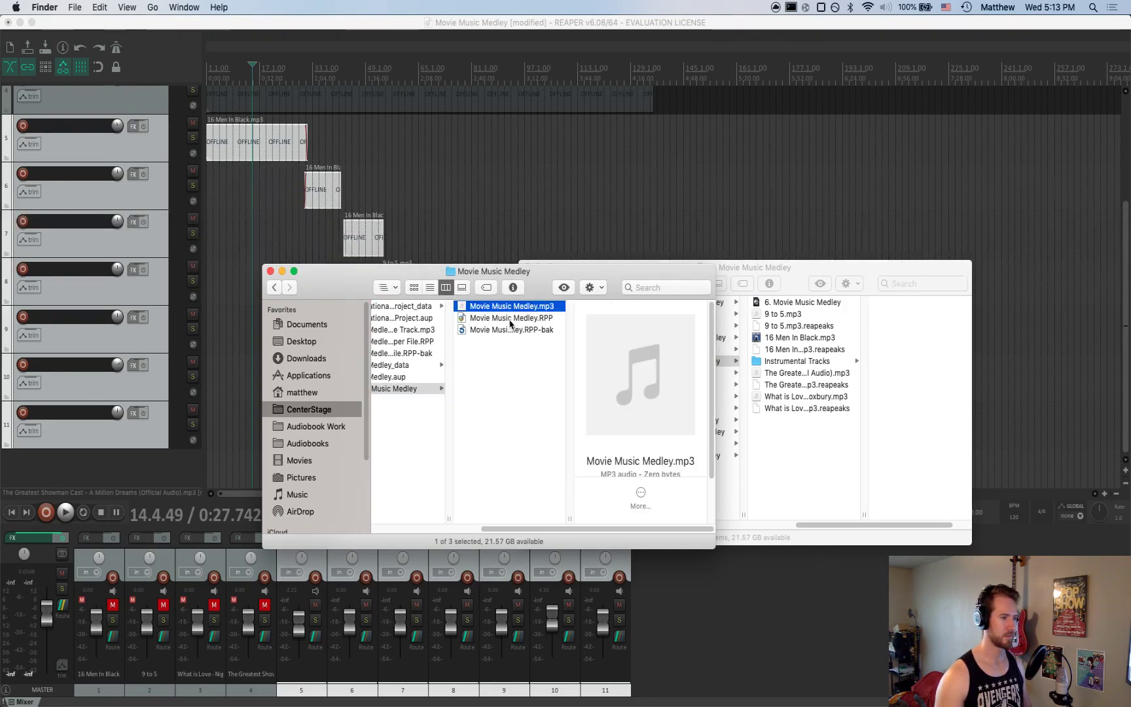
left_click(510, 319)
left_click(510, 331)
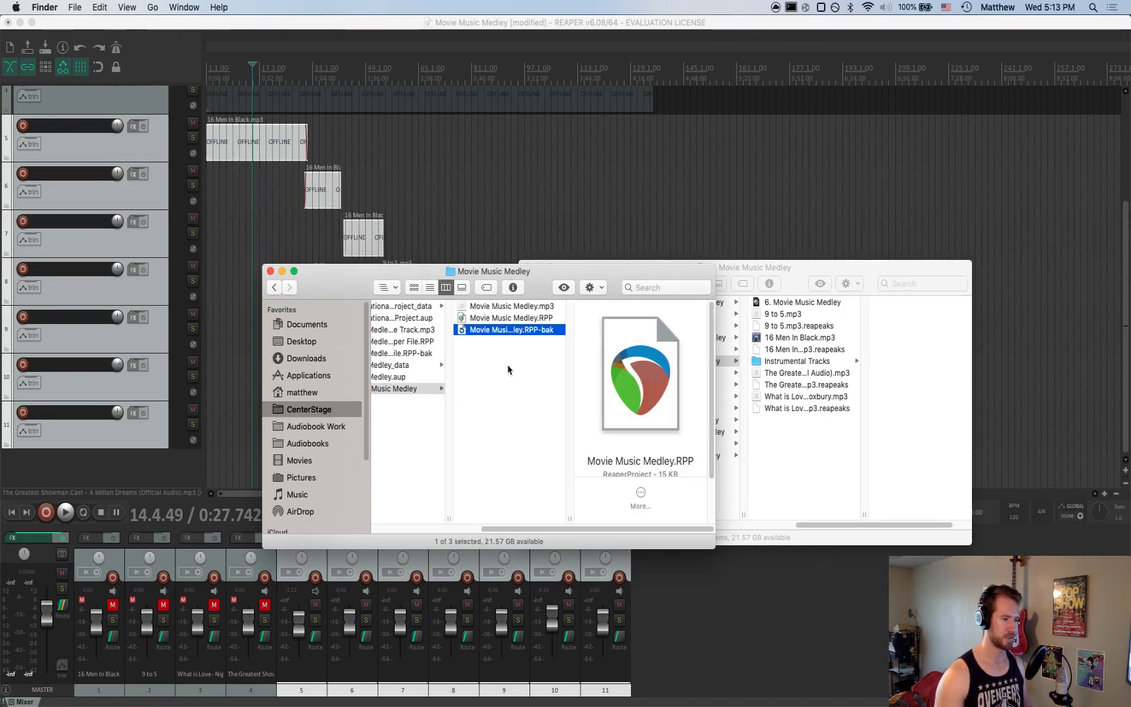
left_click(511, 308)
left_click(551, 195)
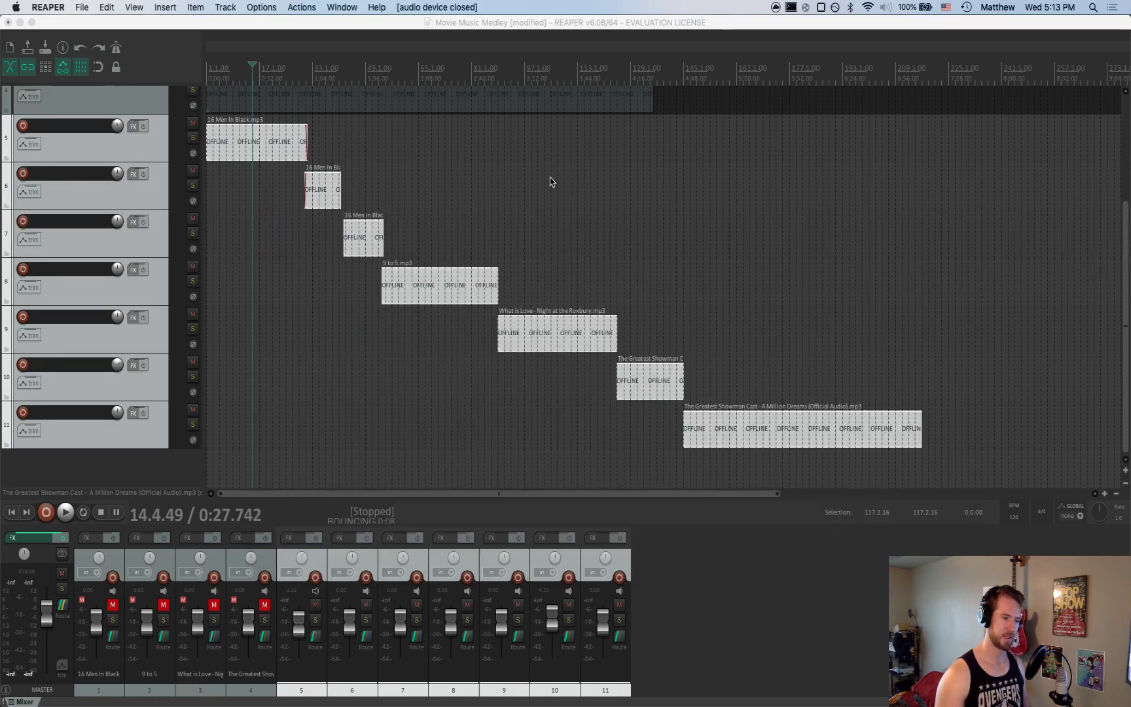
Check the render queue for pending renders and close it
left_click(237, 145)
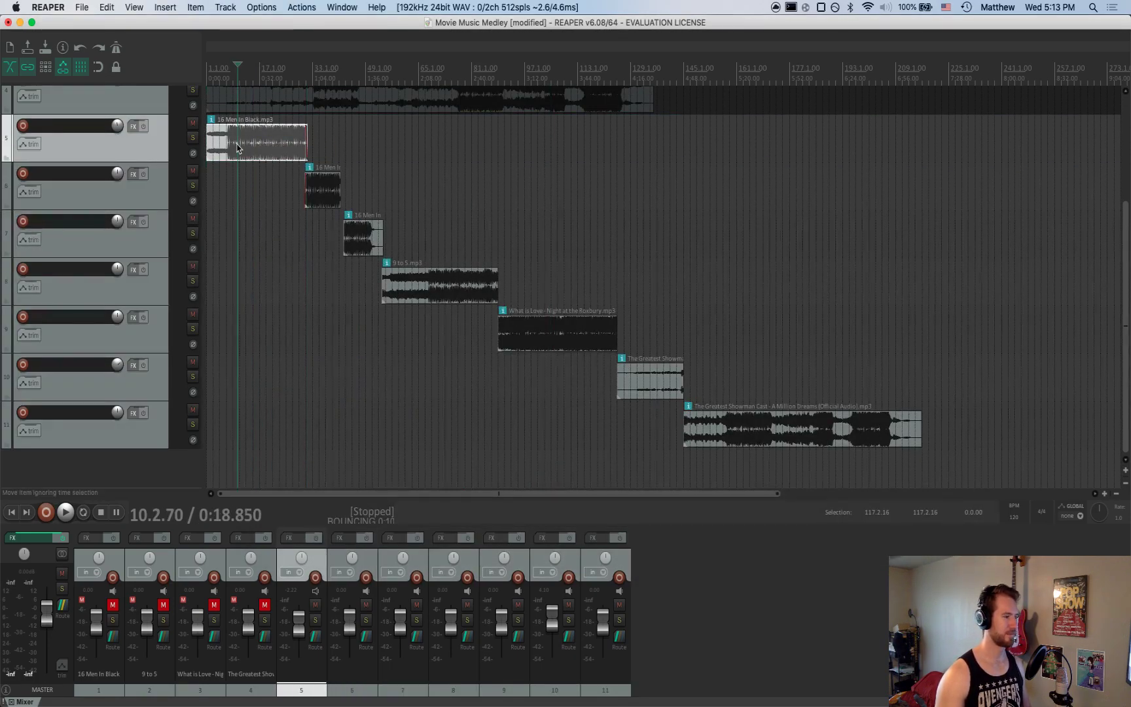
left_click(343, 6)
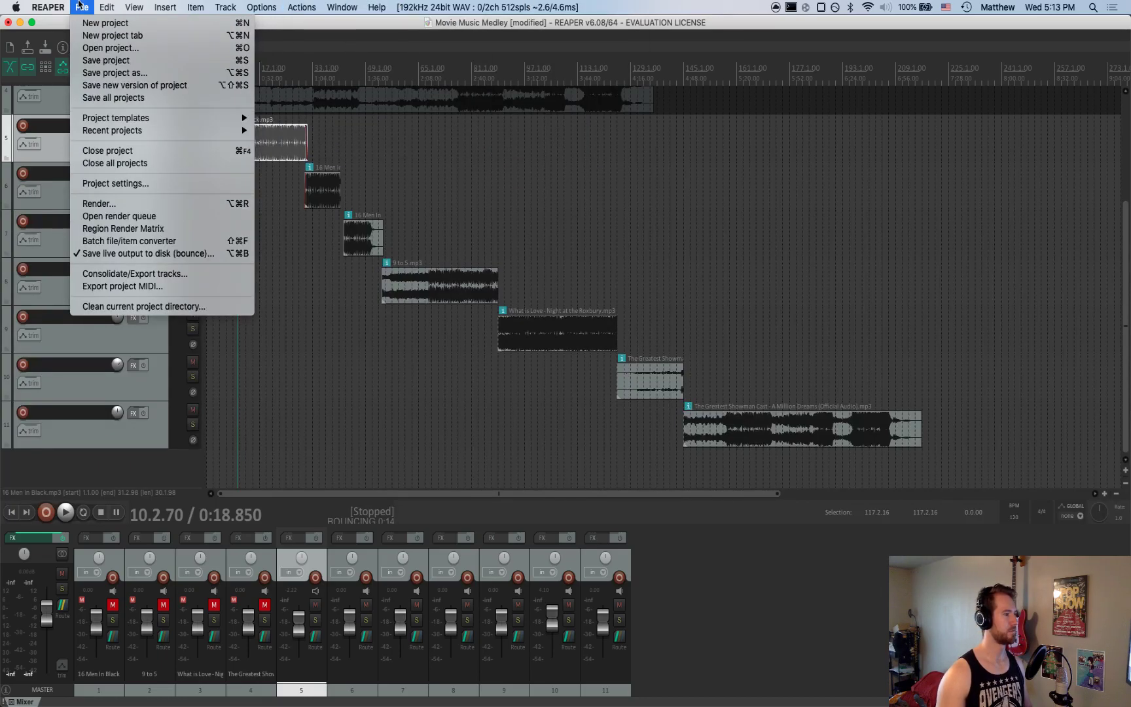
left_click(105, 217)
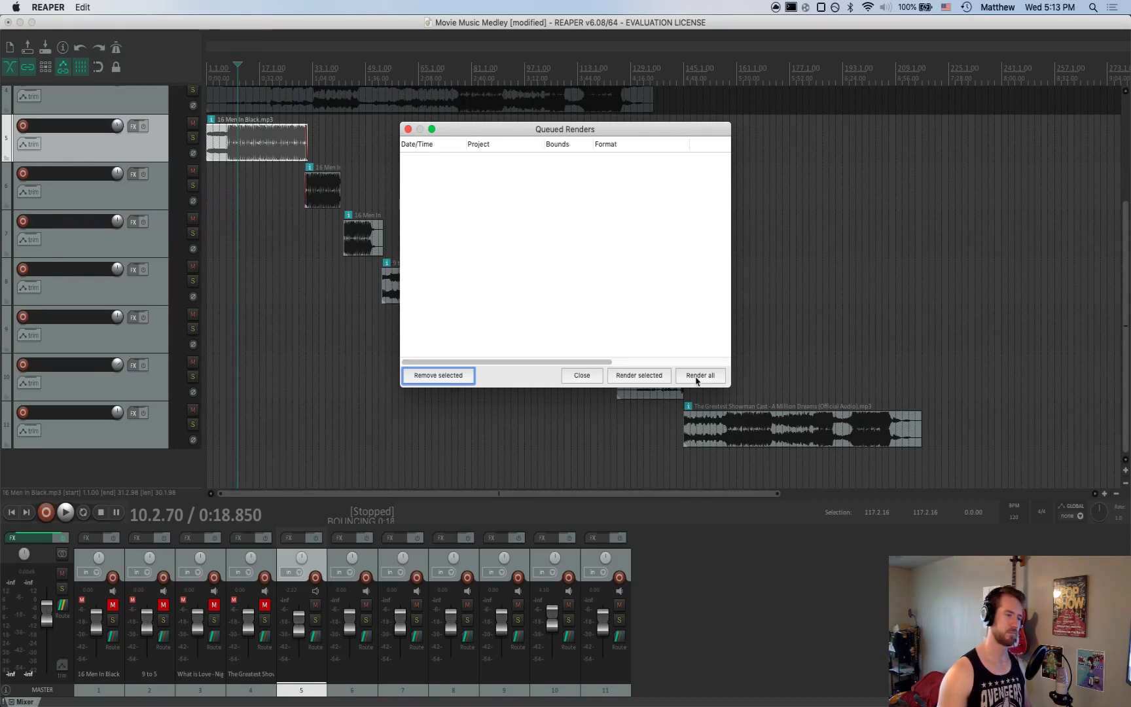
left_click(407, 129)
left_click(88, 7)
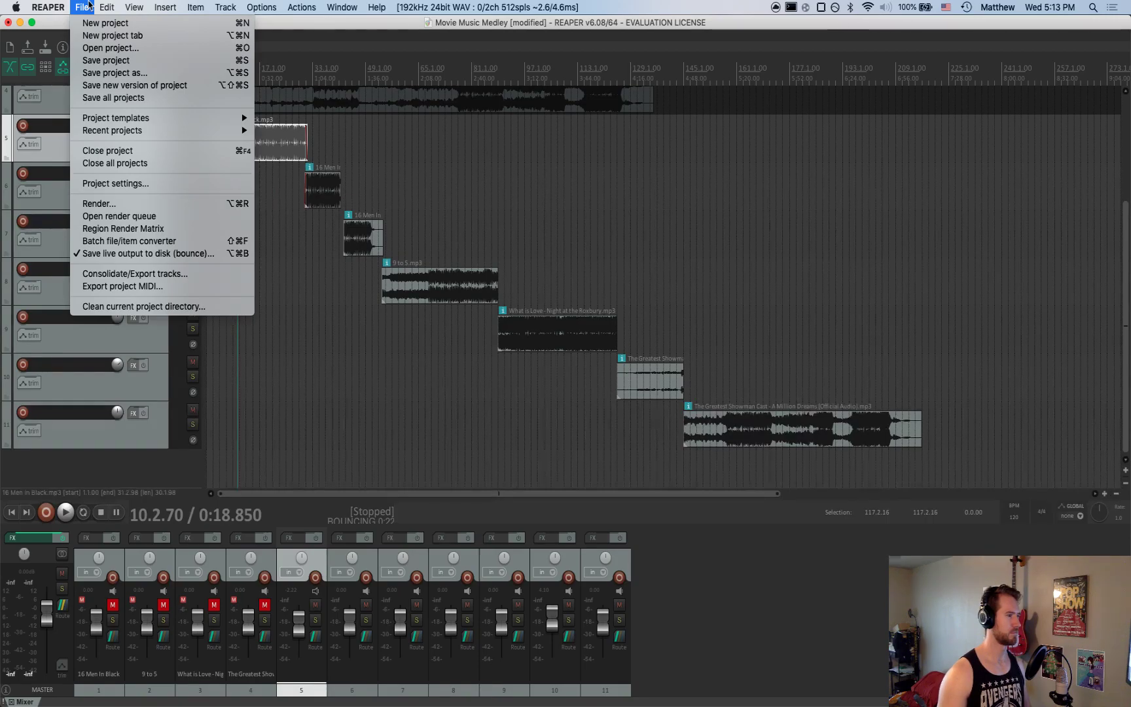
left_click(88, 7)
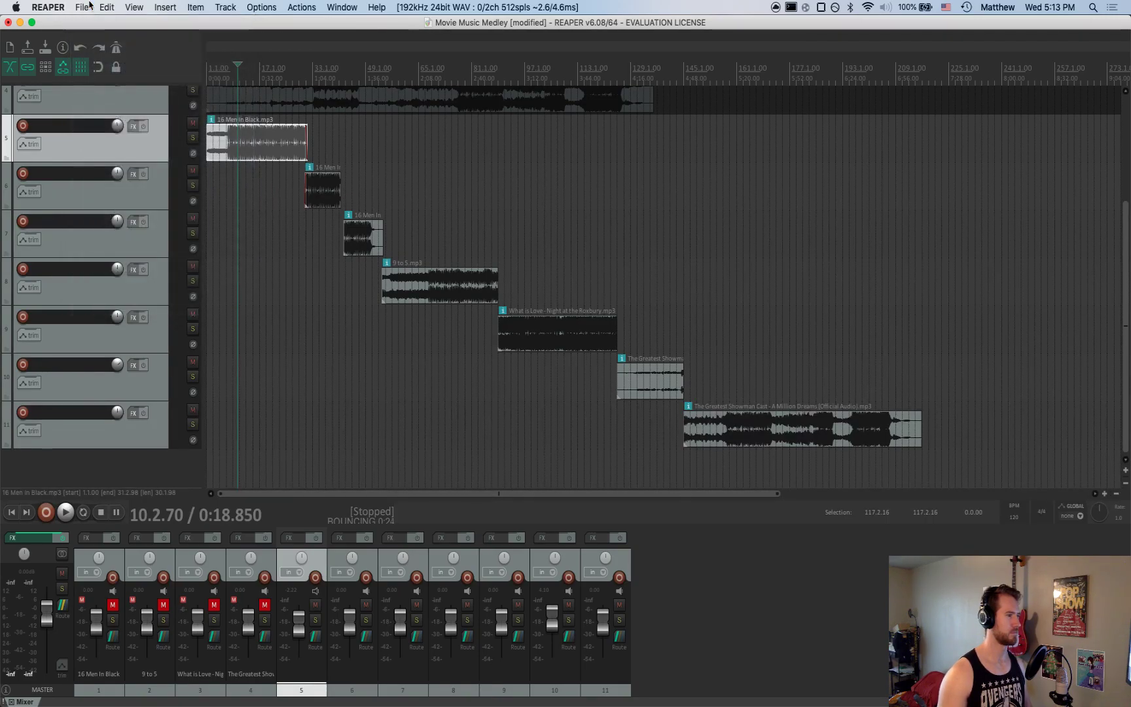
Move the edit cursor to the project start and stop saving the live output to disk
left_click(209, 189)
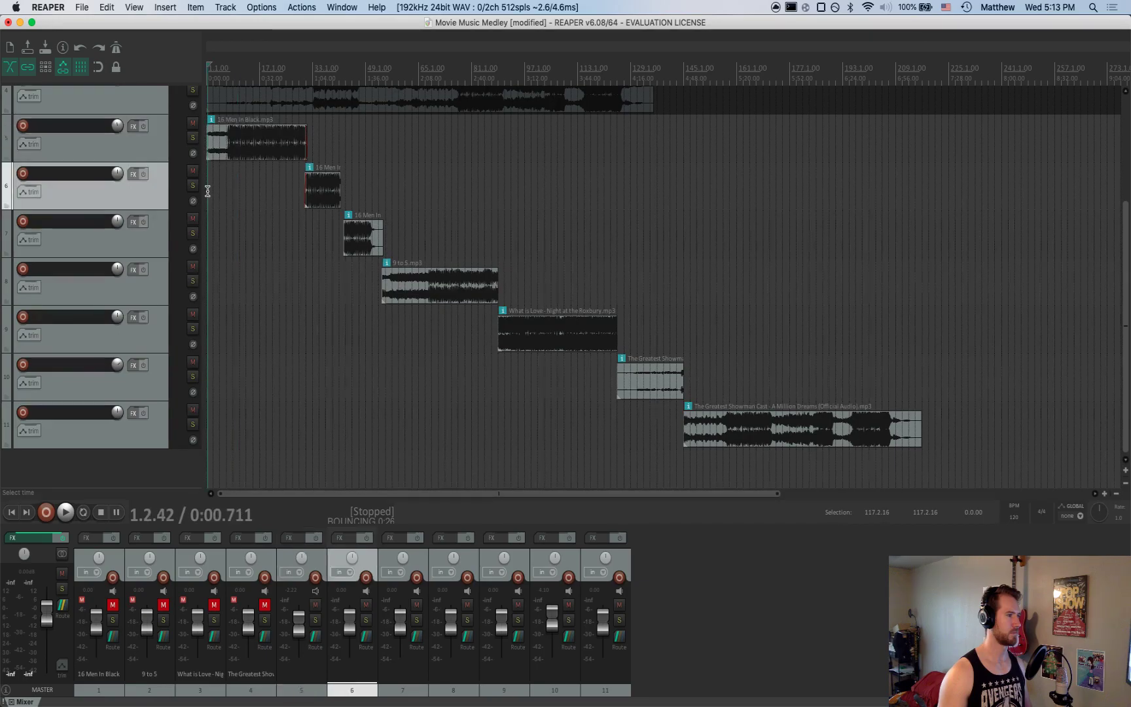
left_click(205, 191)
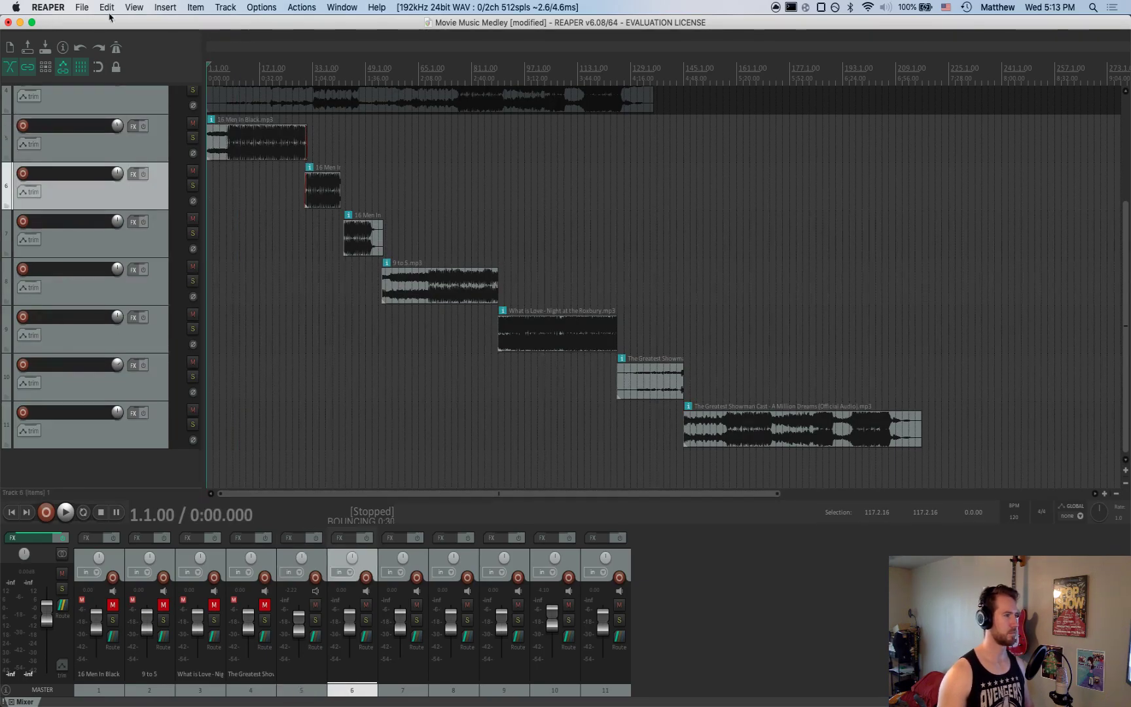
left_click(84, 6)
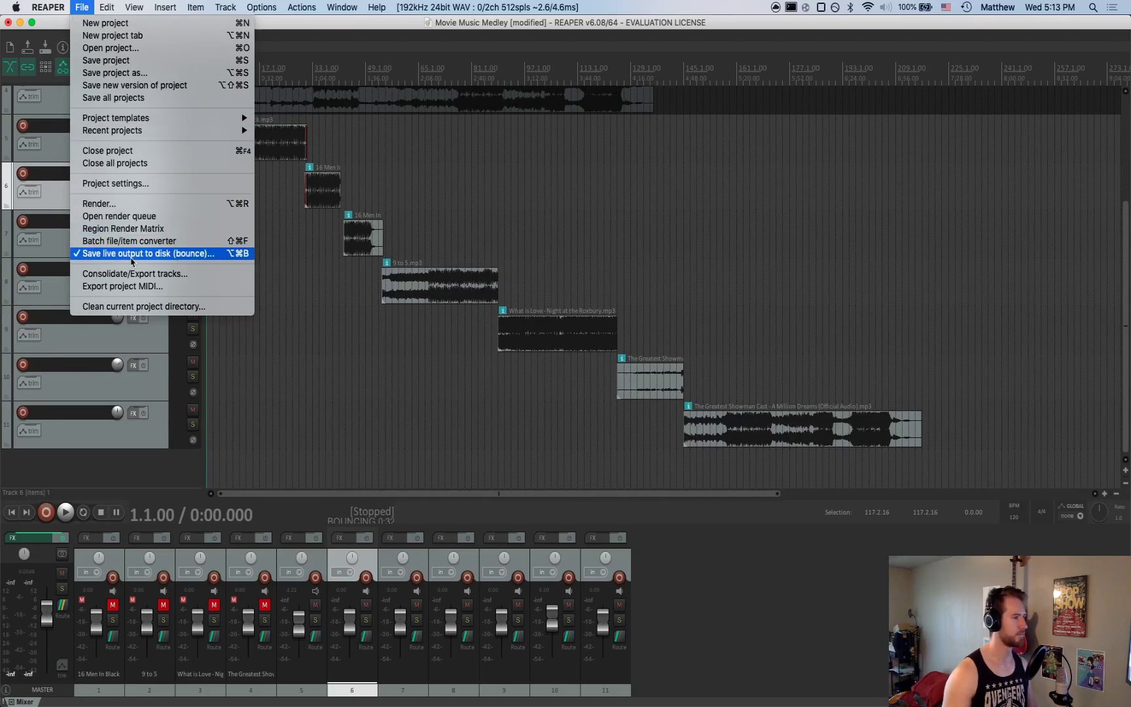
left_click(132, 254)
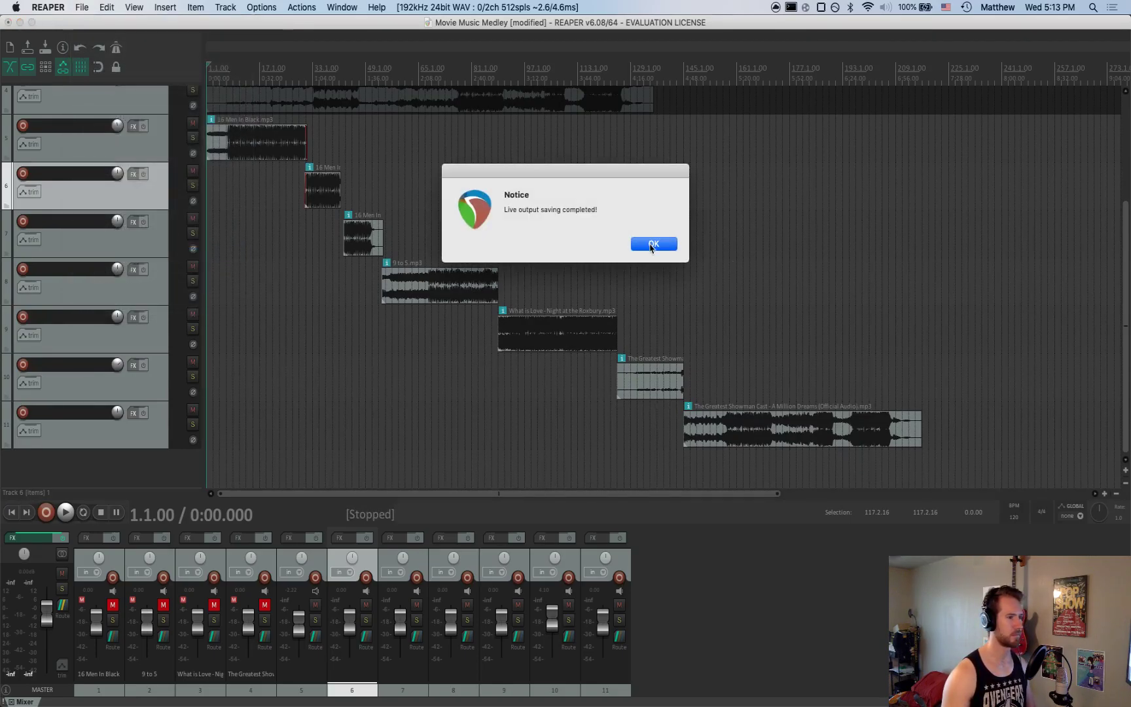
left_click(652, 245)
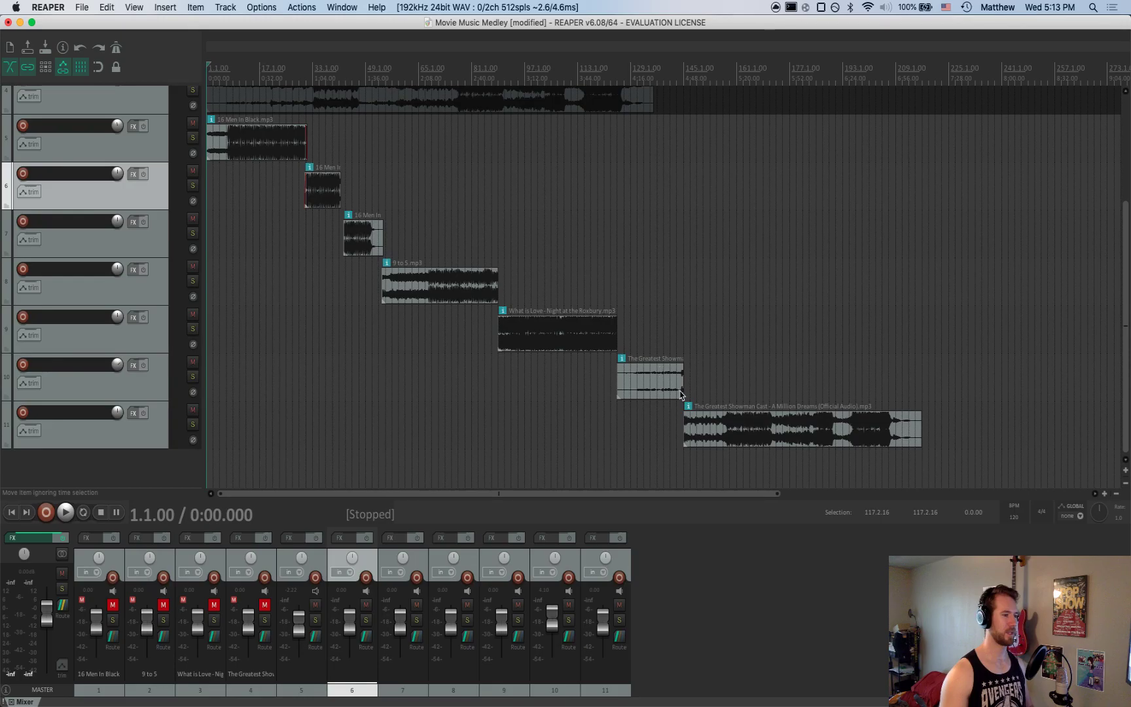
Switch to Finder, preview the middle of the bounced Movie Music Medley.mp3, and delete the file
key("super+Tab")
mouse_move(485, 307)
left_mouse_down()
mouse_move(495, 362)
mouse_move(524, 399)
mouse_move(488, 306)
mouse_move(464, 307)
mouse_move(470, 319)
left_mouse_up()
key("space")
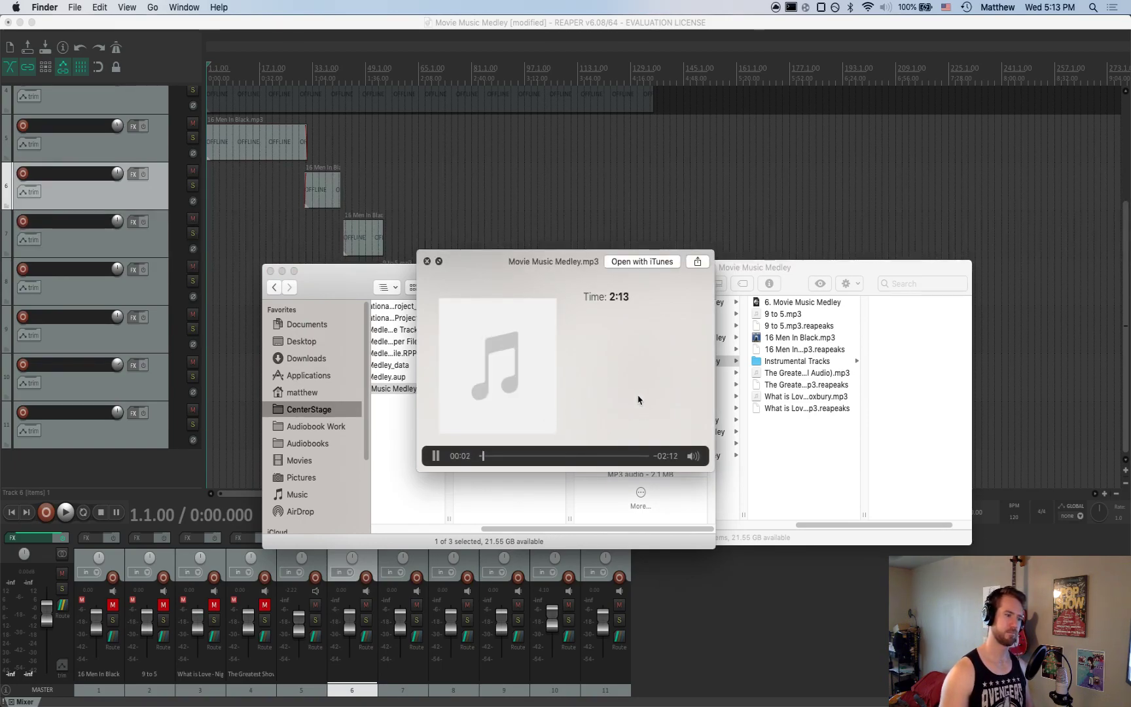
left_click(549, 456)
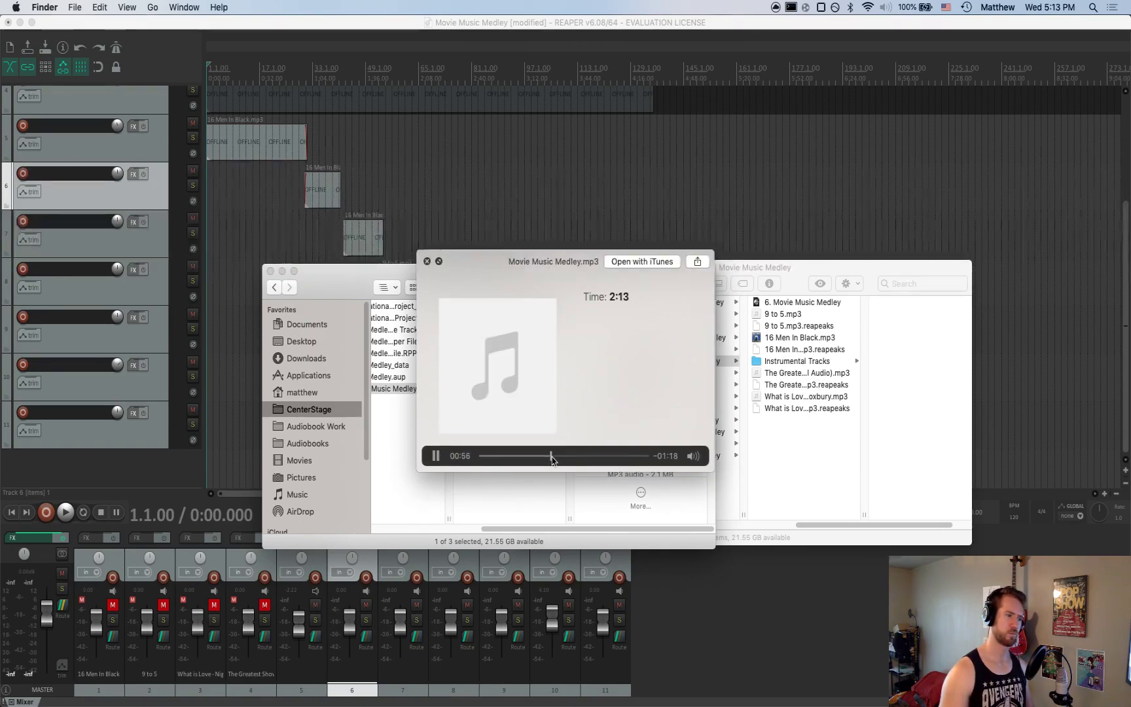
key("space")
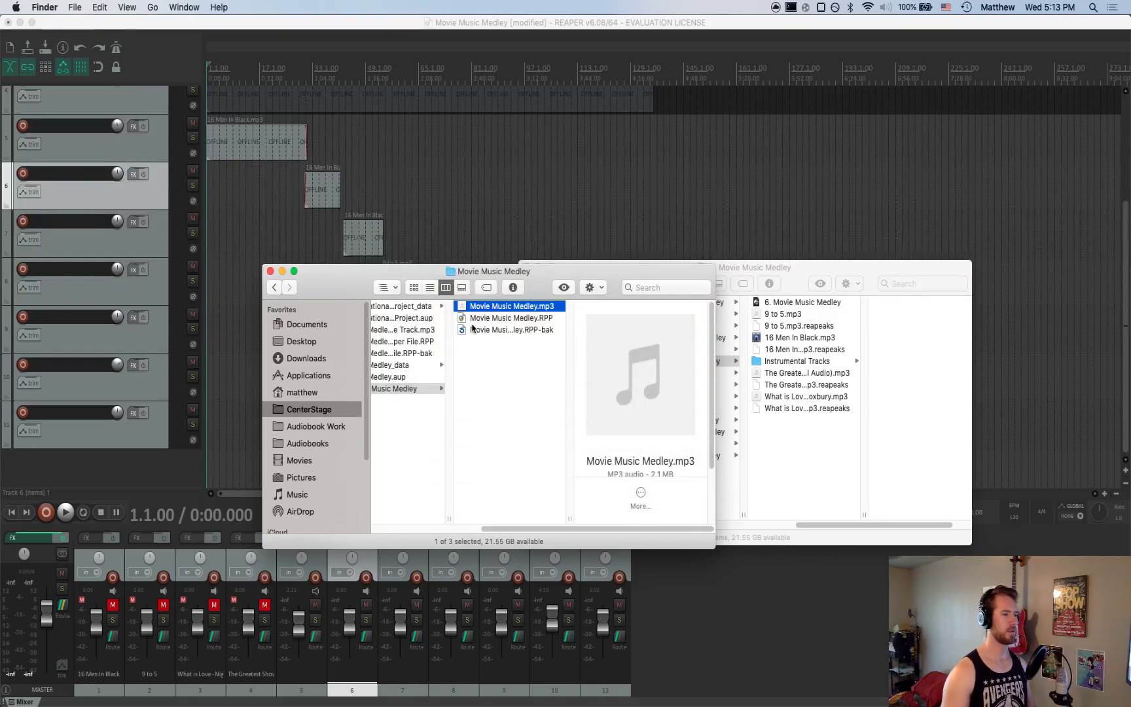
key("Down")
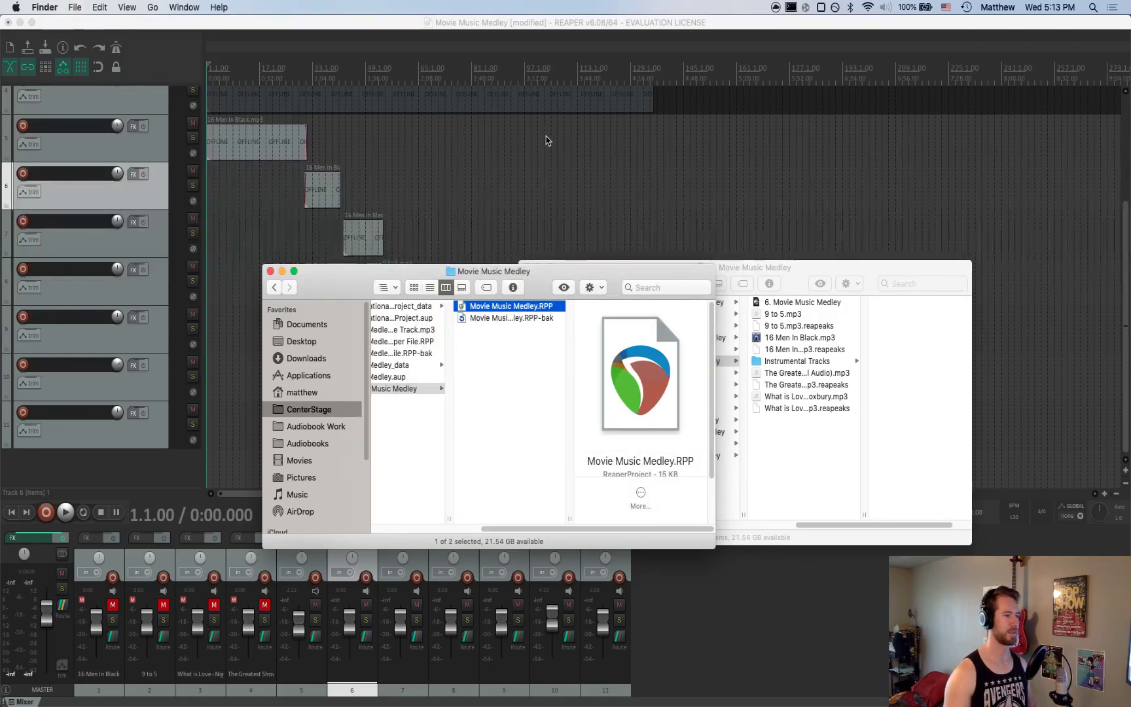
Switch back to REAPER and return the edit cursor to the start of the project
left_click(344, 161)
left_click(547, 190)
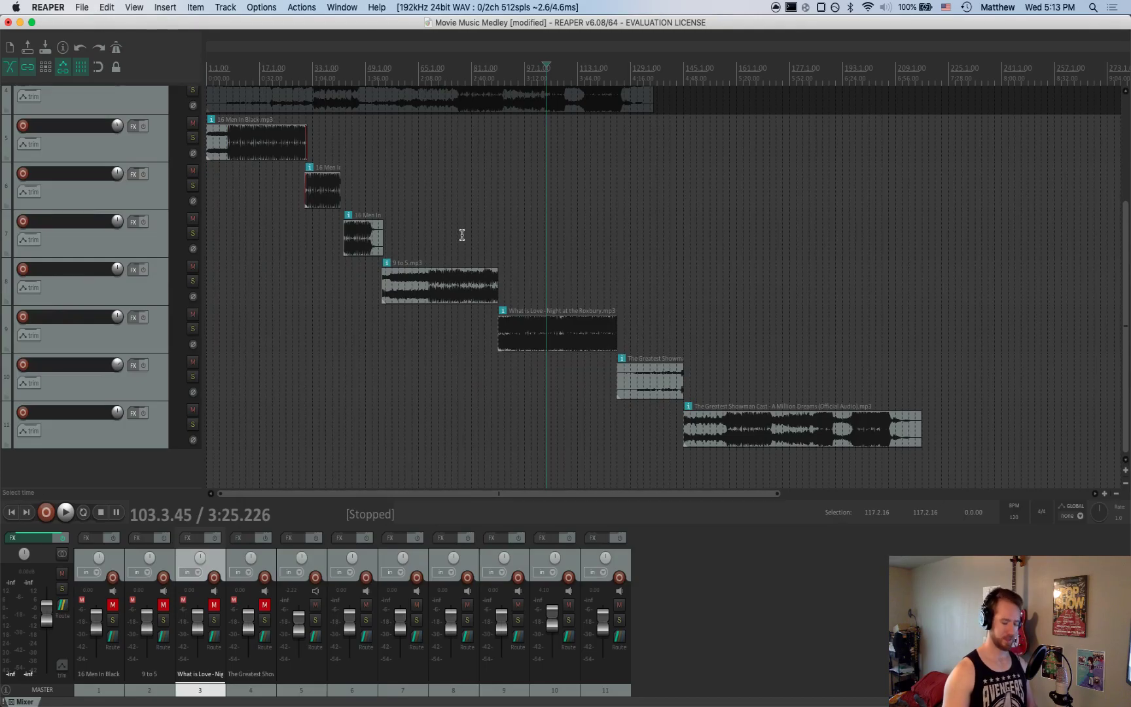
key("Home")
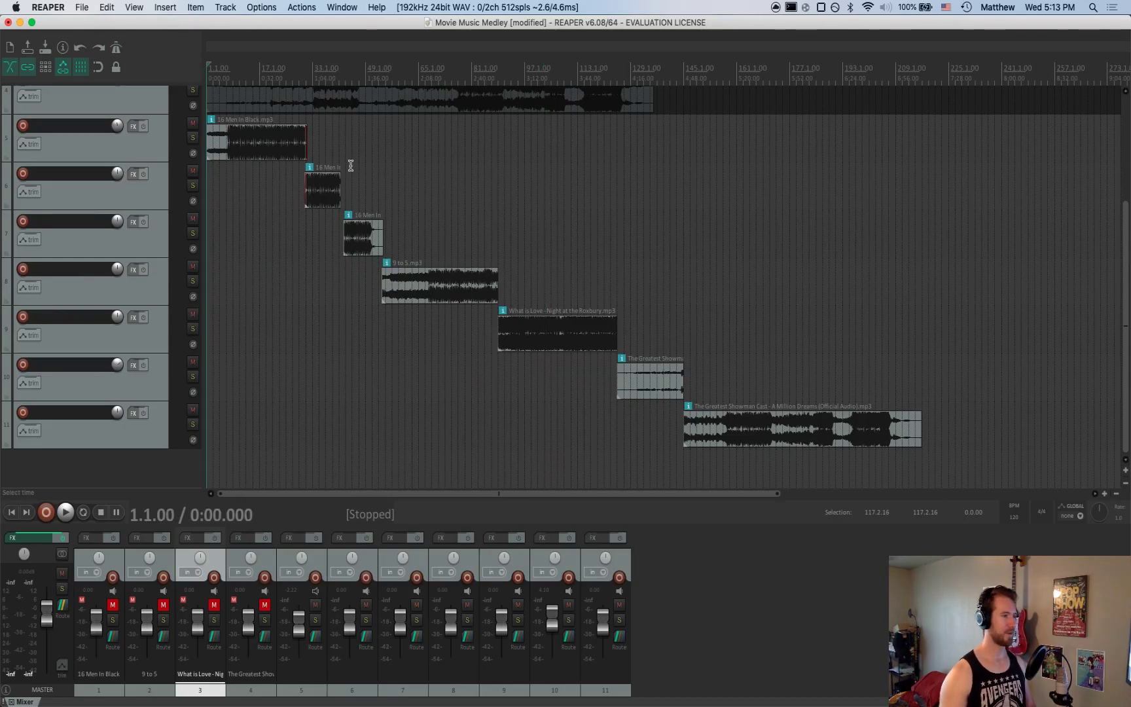
left_click(79, 6)
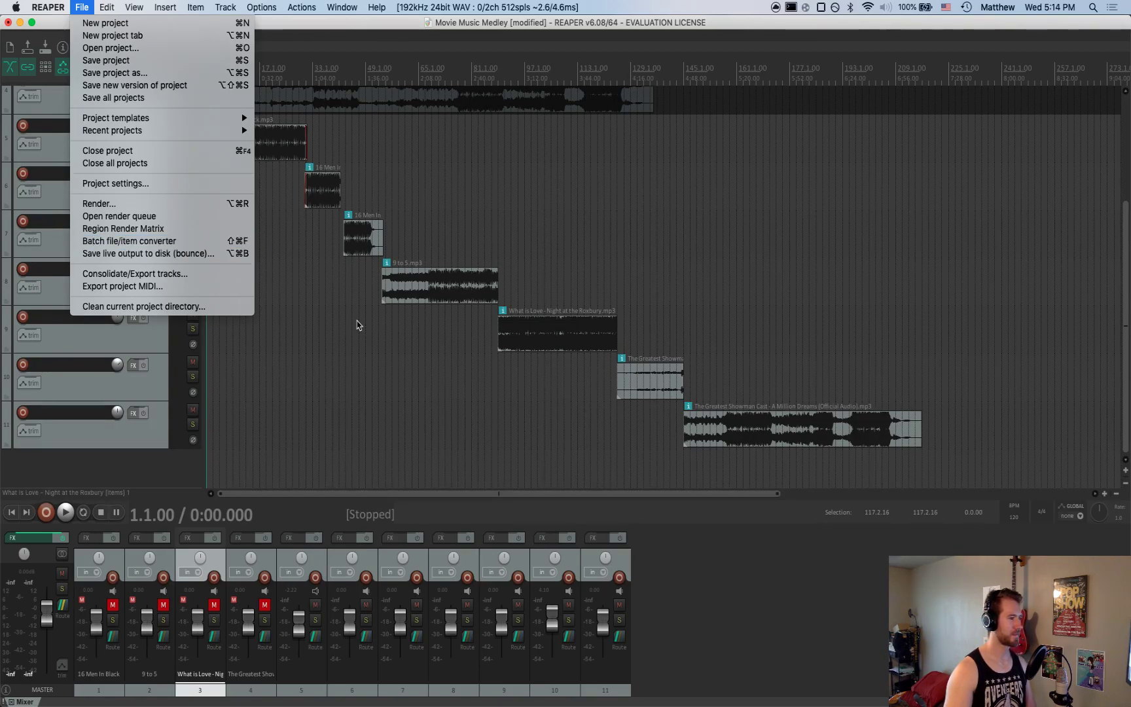
left_click(353, 328)
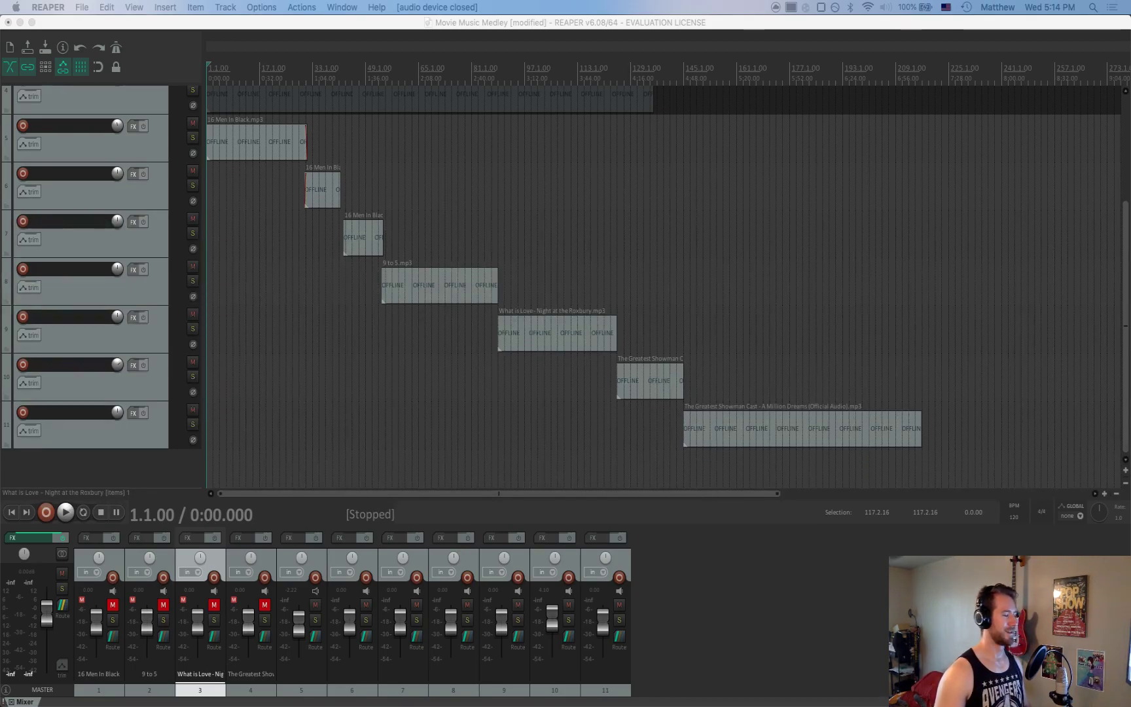
left_click(720, 592)
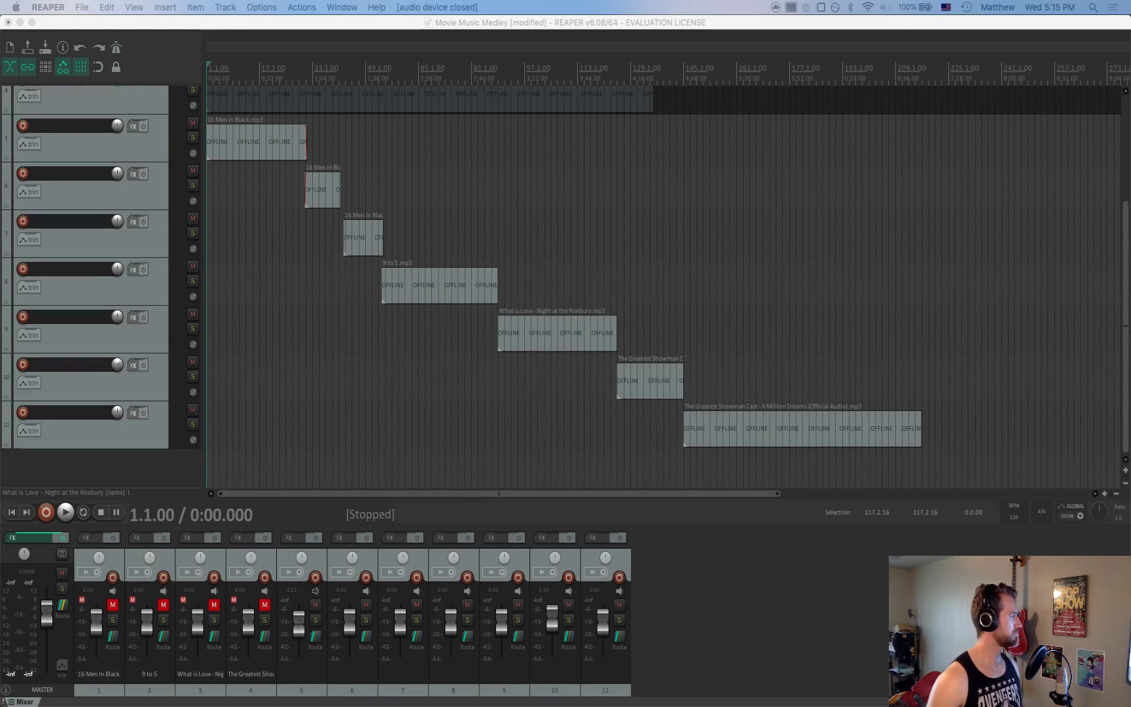
left_click(455, 393)
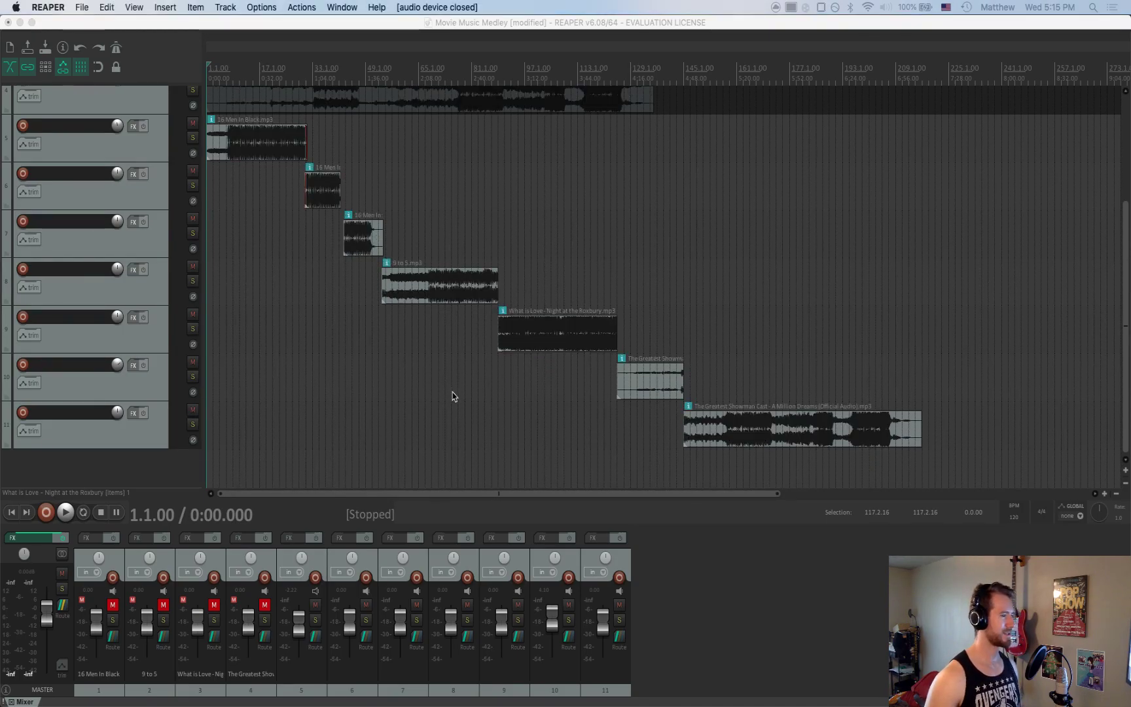
Select tracks 5 to 11 and all the medley's audio items on them, from 16 Men In Black to A Million Dreams
left_click(208, 191)
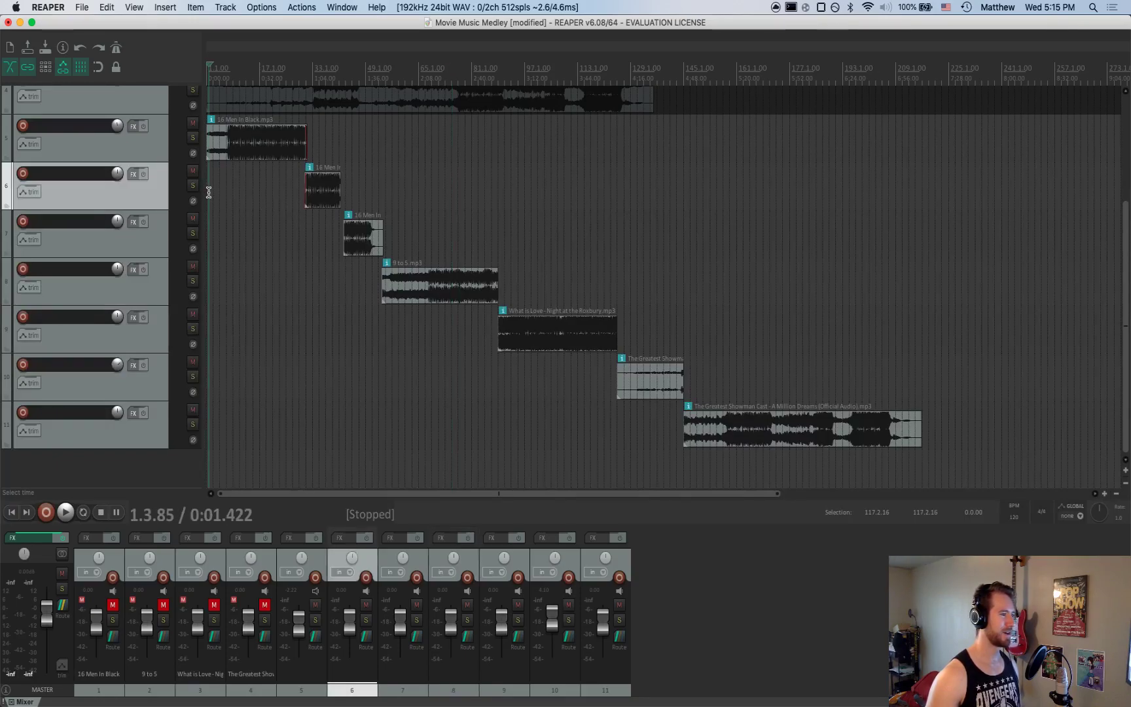
left_click(149, 155)
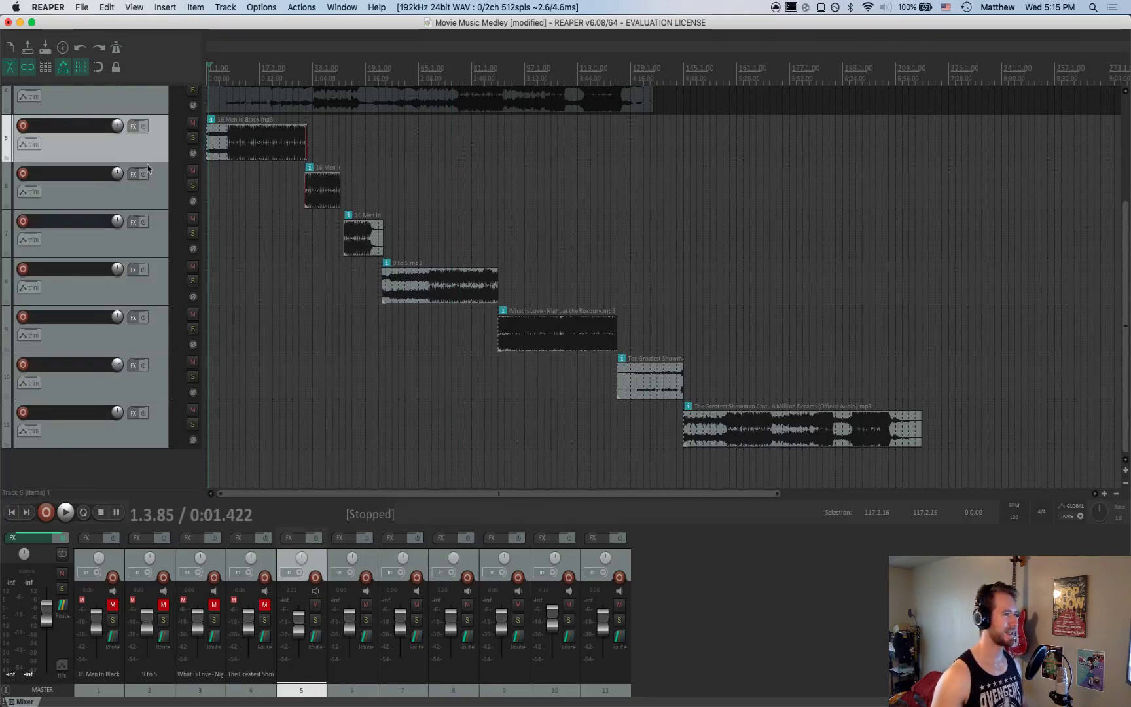
left_click(148, 437, "shift")
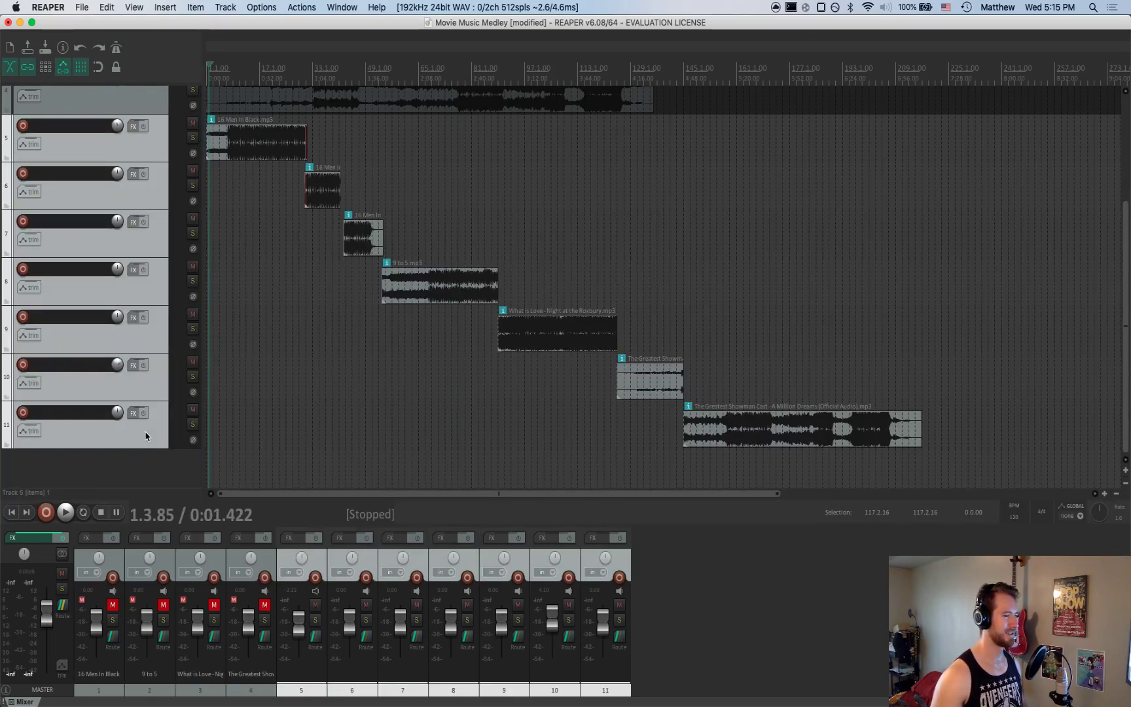
left_click(254, 152)
left_click(321, 195, "shift")
left_click(366, 240, "shift")
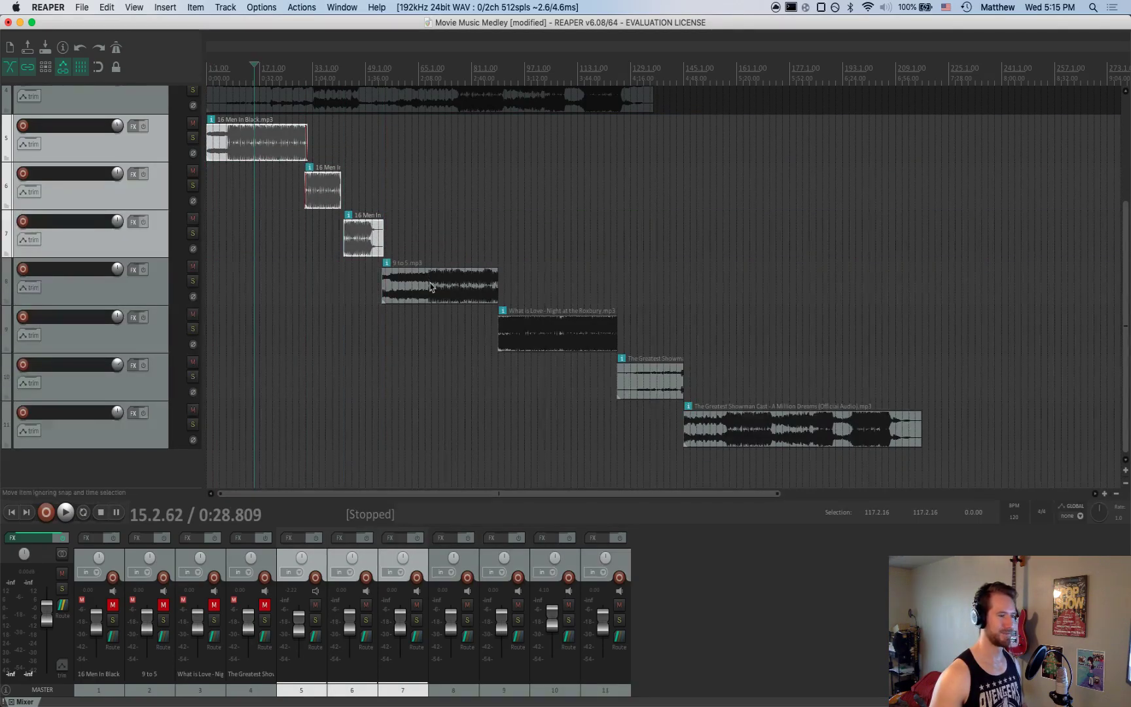
left_click(430, 284, "shift")
left_click(562, 331, "shift")
left_click(668, 386, "shift")
left_click(720, 429, "shift")
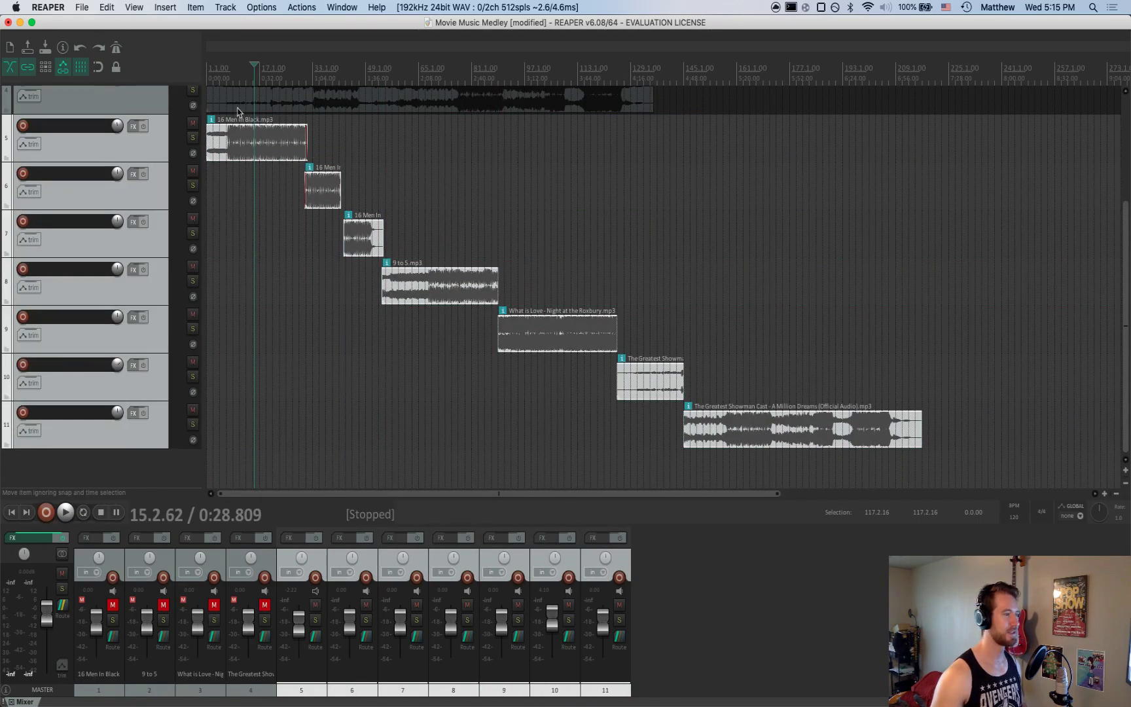
Open the Render to File settings and try AIFF and WAV as the primary output format before returning to MP3
left_click(82, 7)
mouse_move(226, 7)
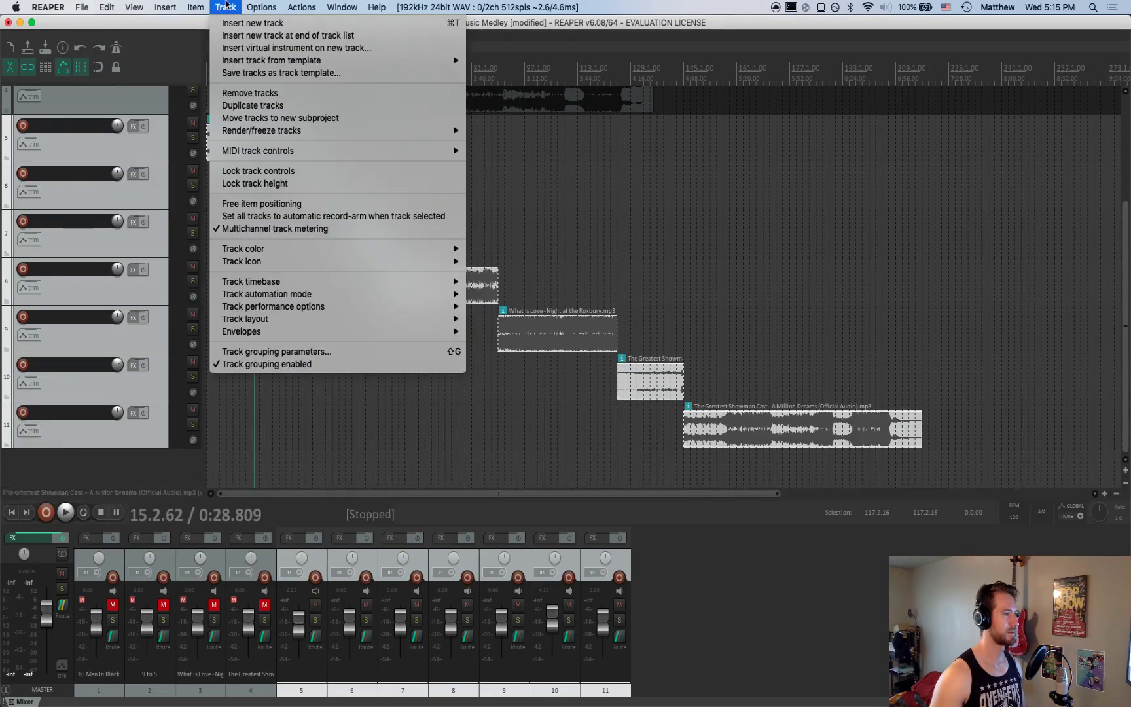
mouse_move(134, 7)
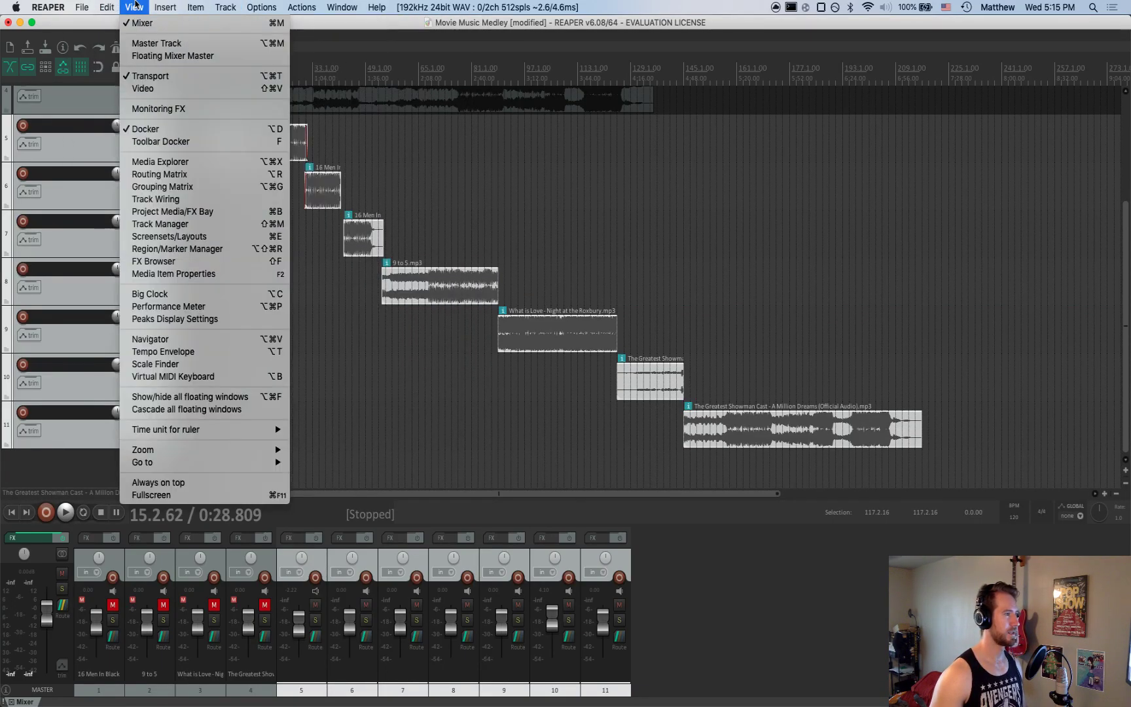
mouse_move(87, 7)
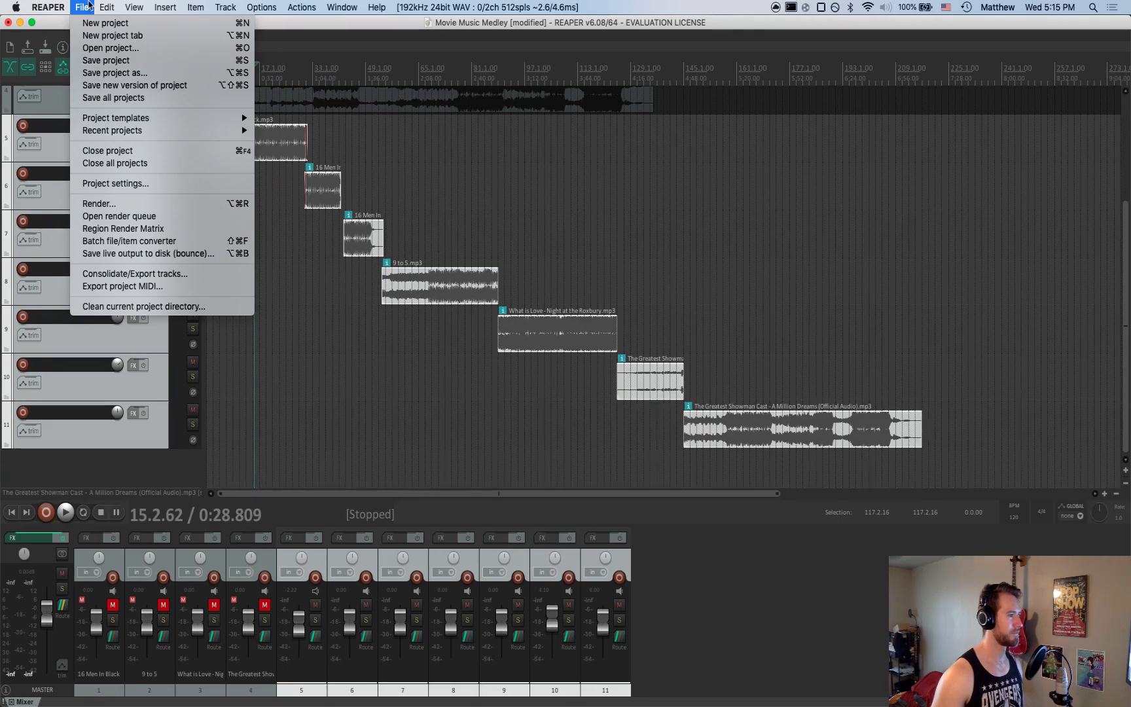
left_click(135, 205)
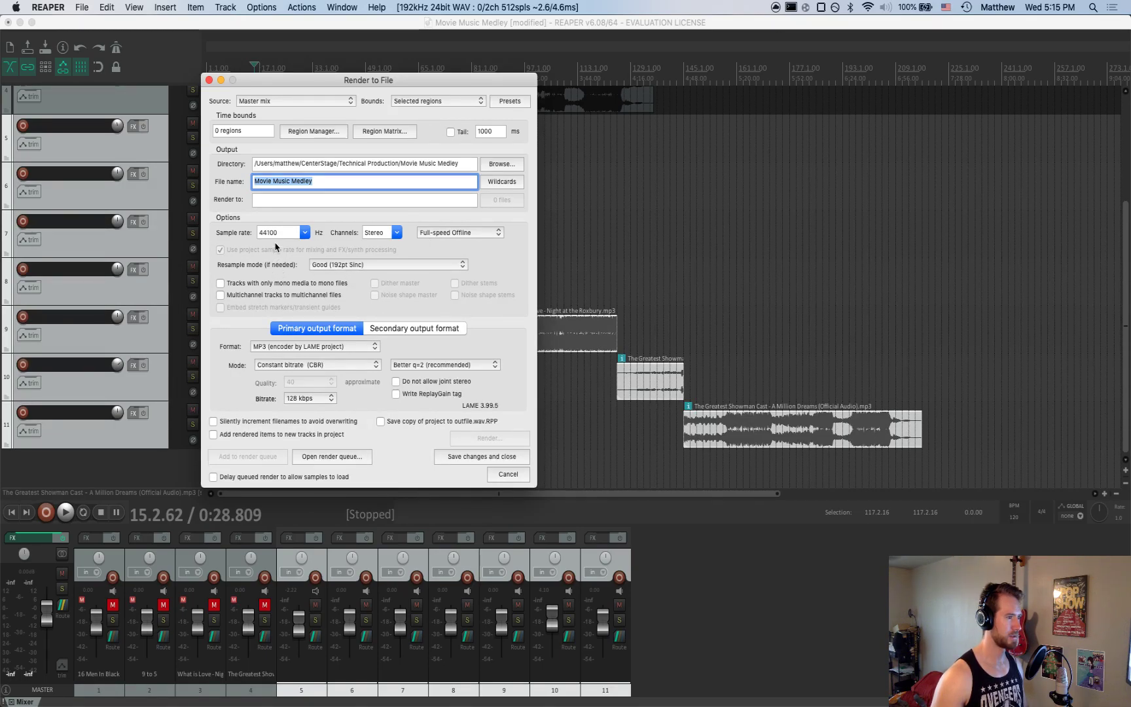
left_click(331, 347)
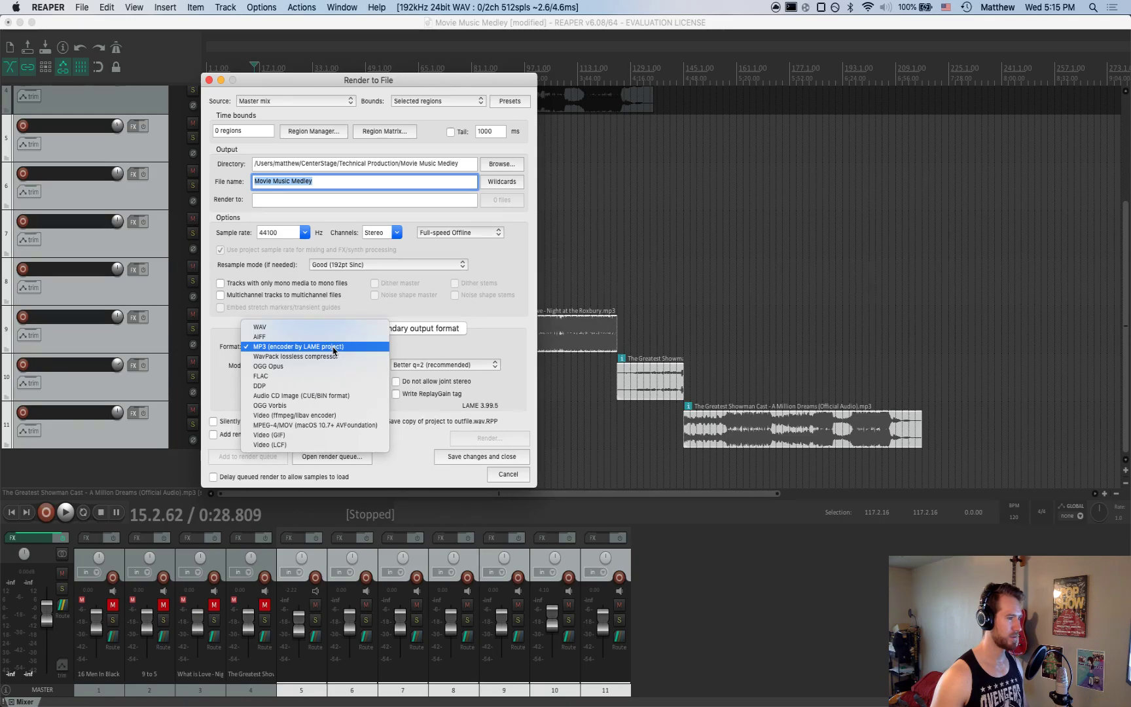
left_click(345, 337)
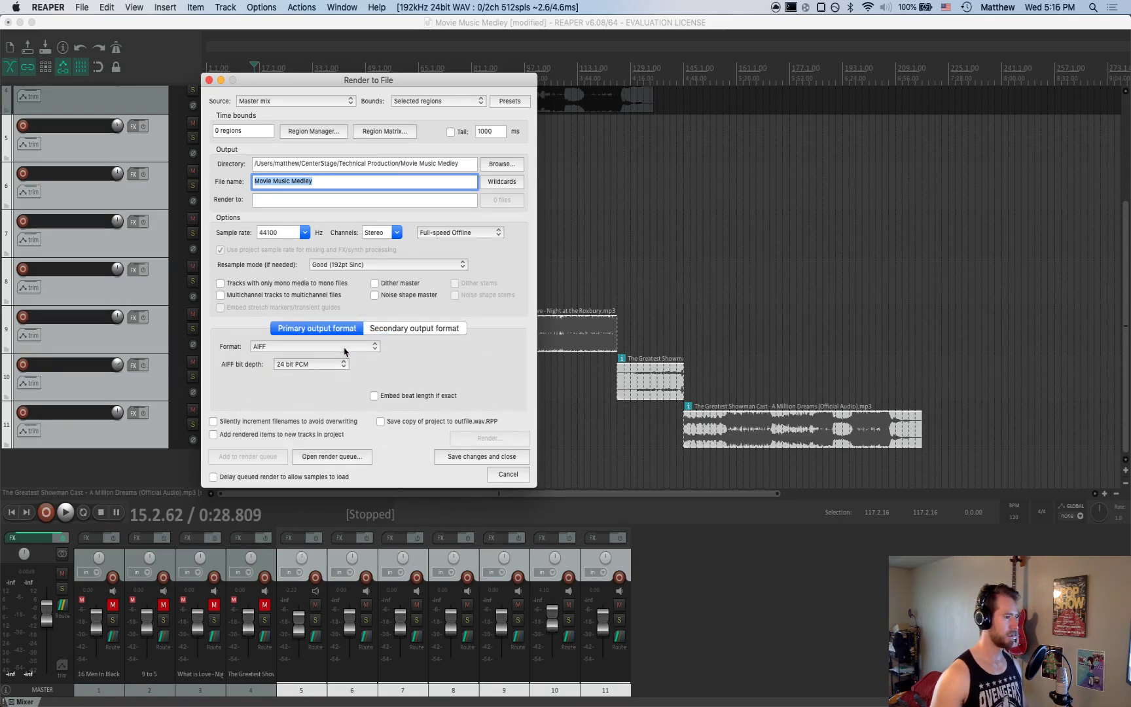
left_click(344, 350)
left_click(346, 337)
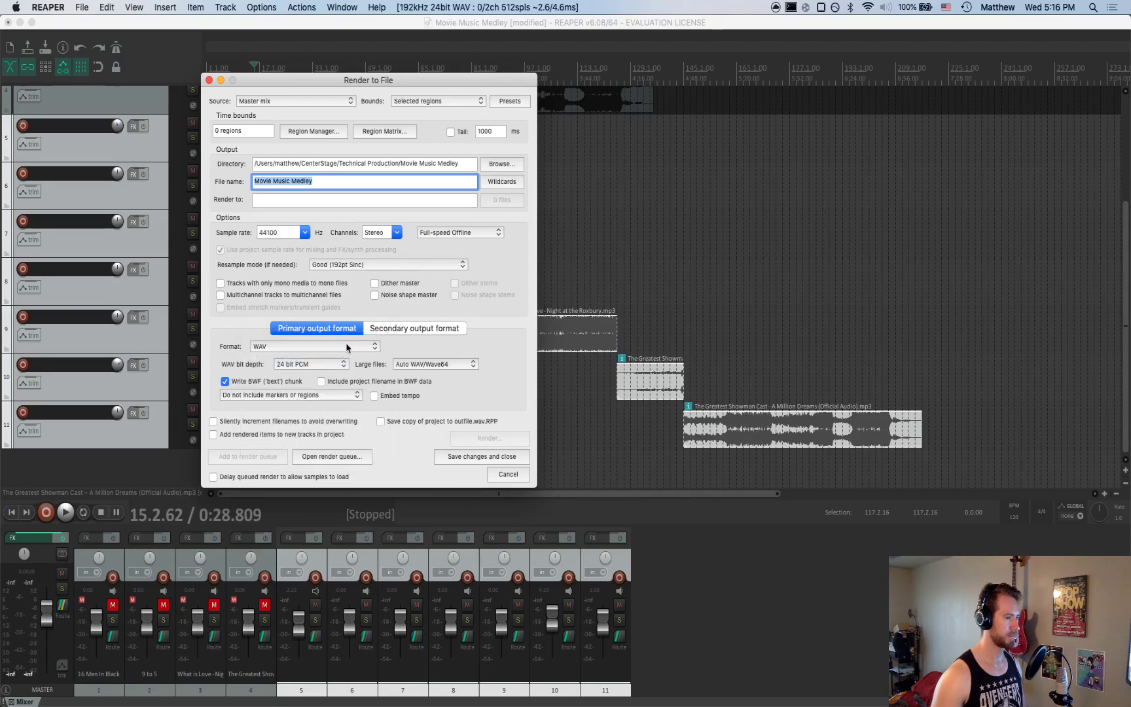
left_click(347, 346)
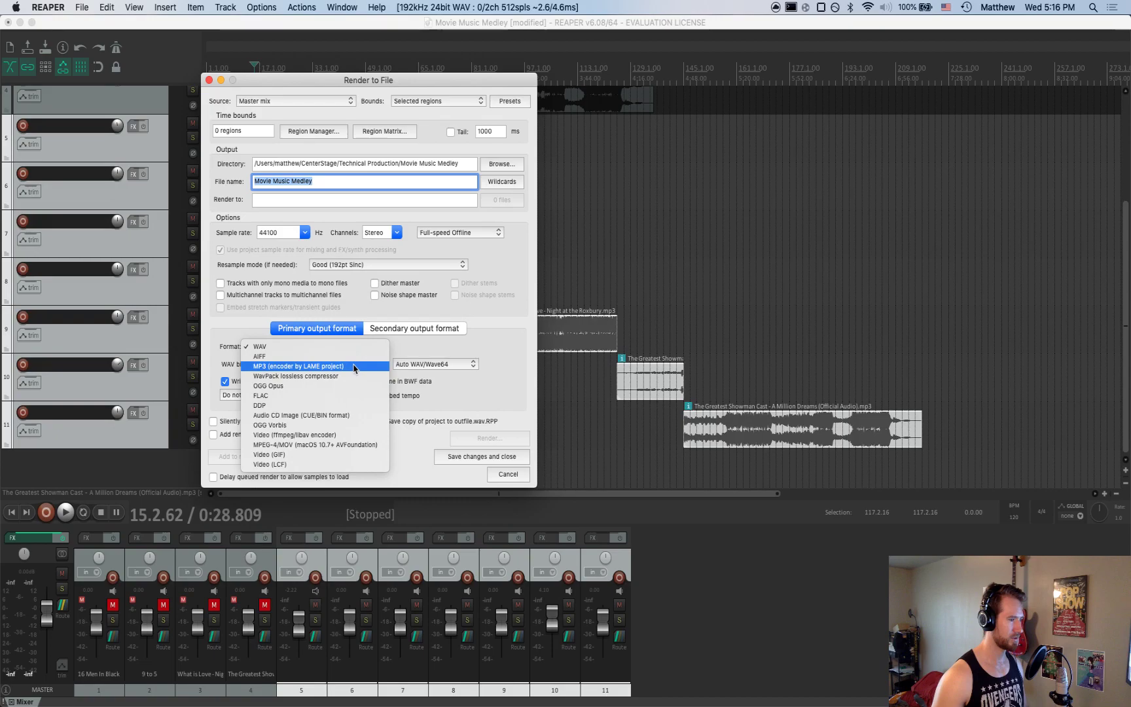
left_click(354, 368)
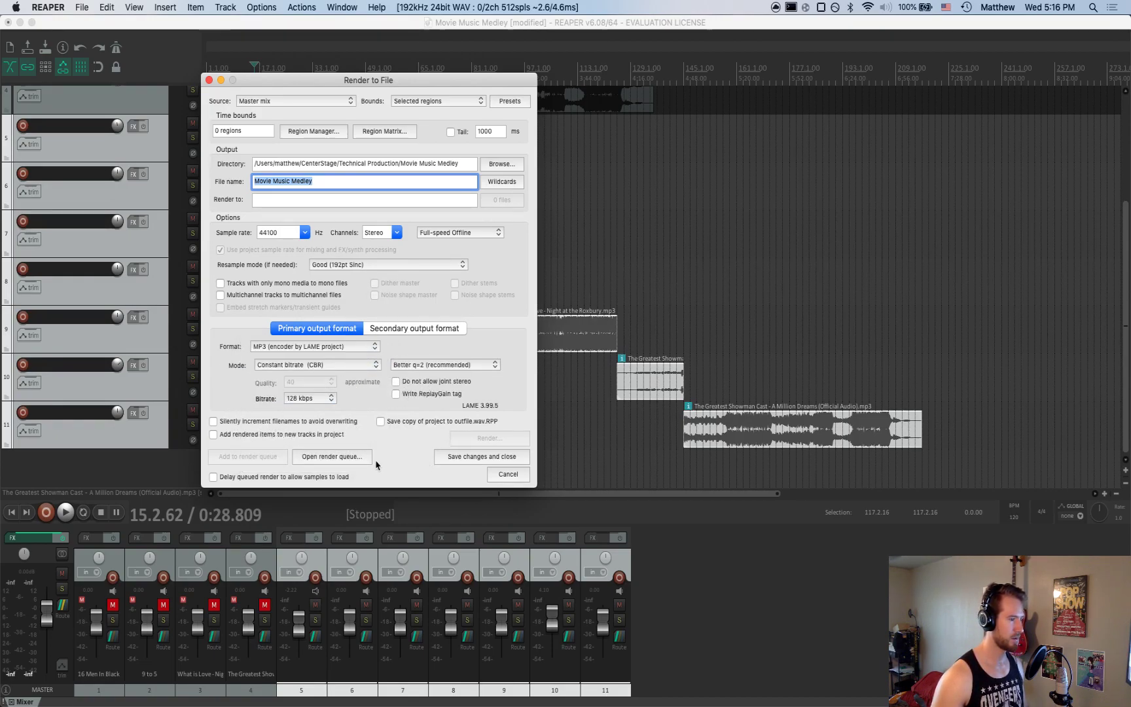
Try the queued-render delay and the option adding rendered items to new tracks, and close the render settings without rendering
left_click(213, 477)
left_click(213, 478)
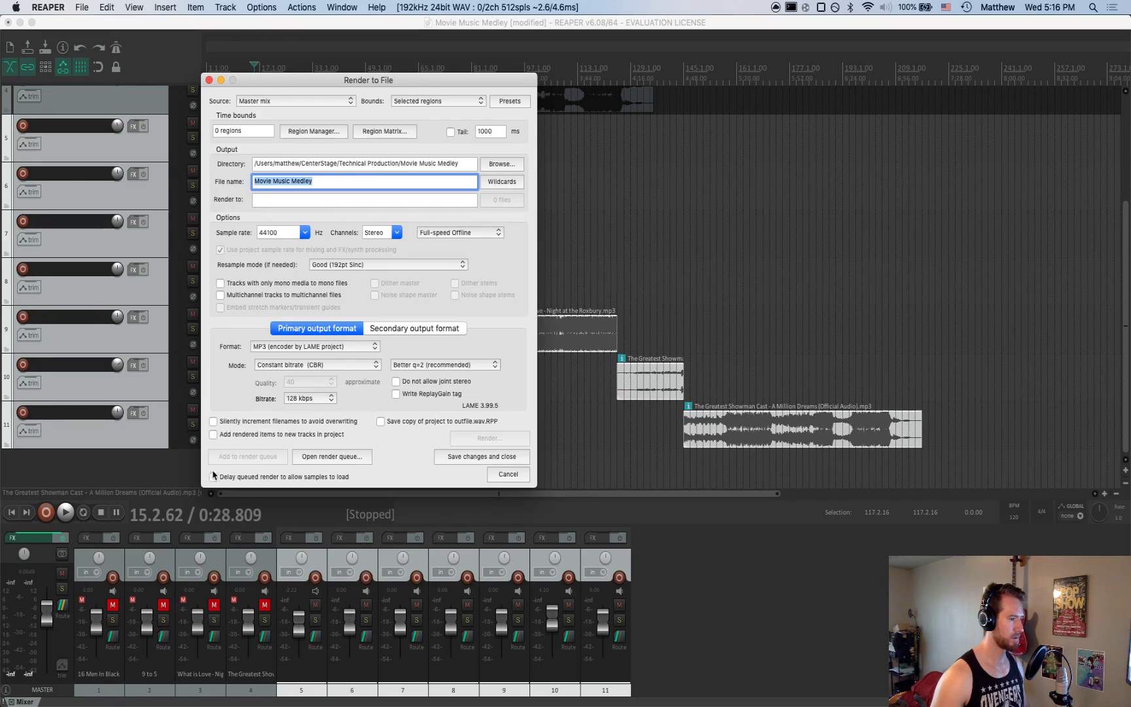
left_click(214, 434)
left_click(215, 435)
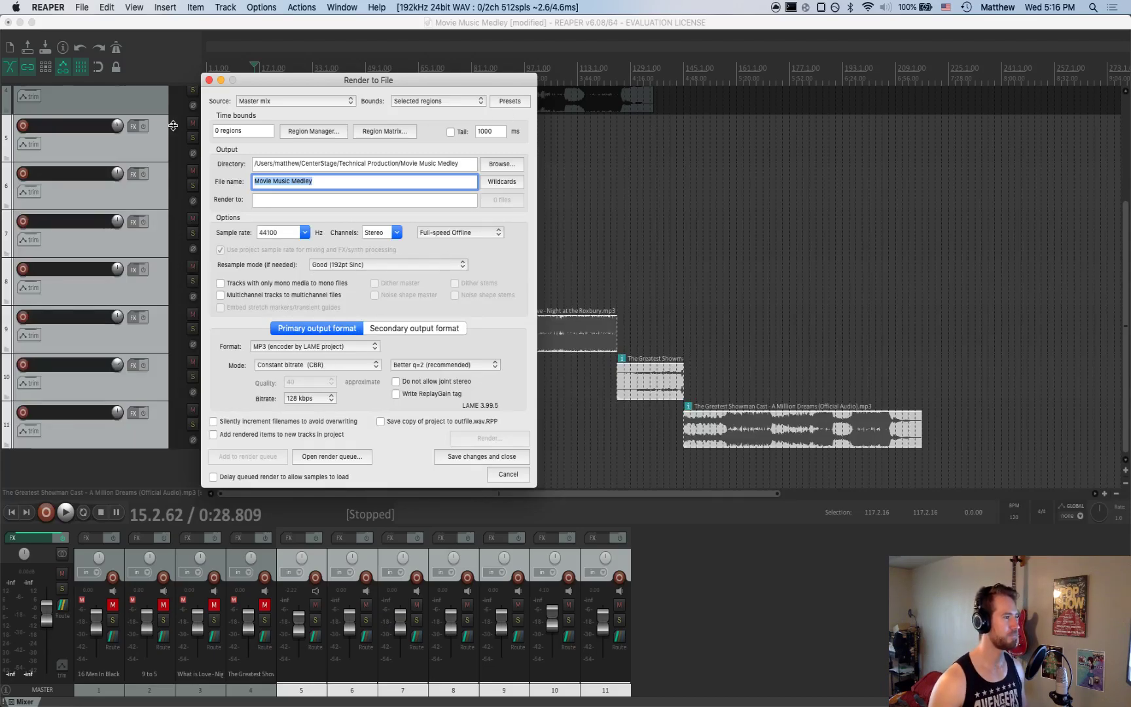
left_click(210, 80)
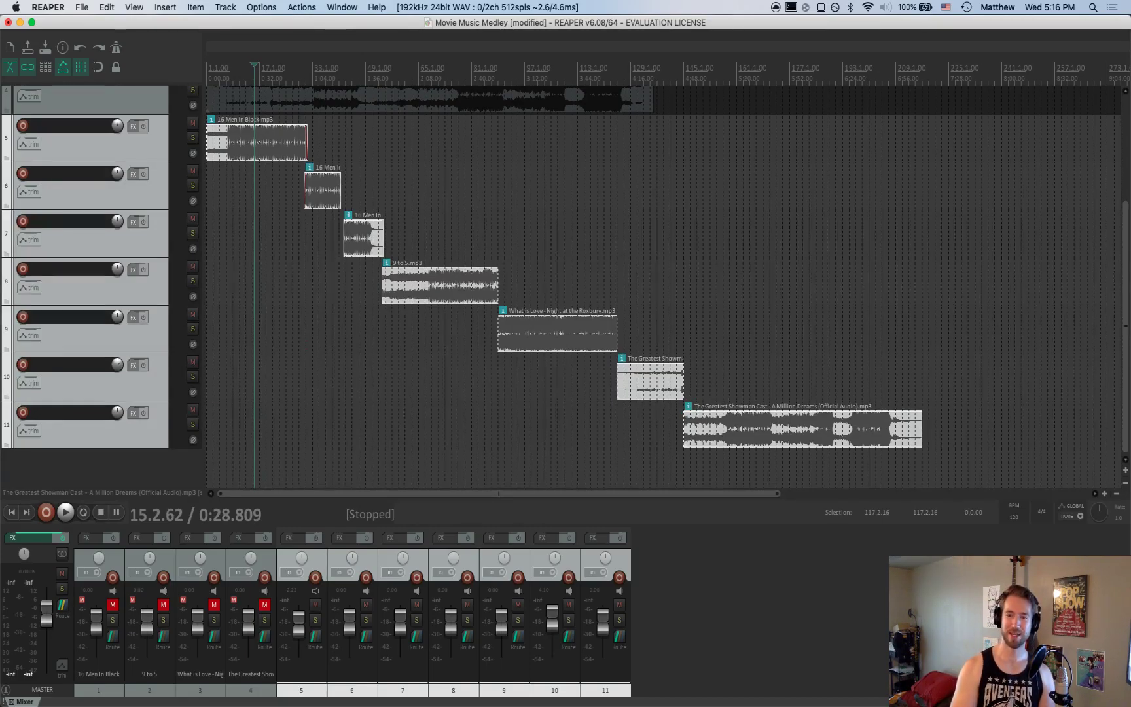
key("super+Tab")
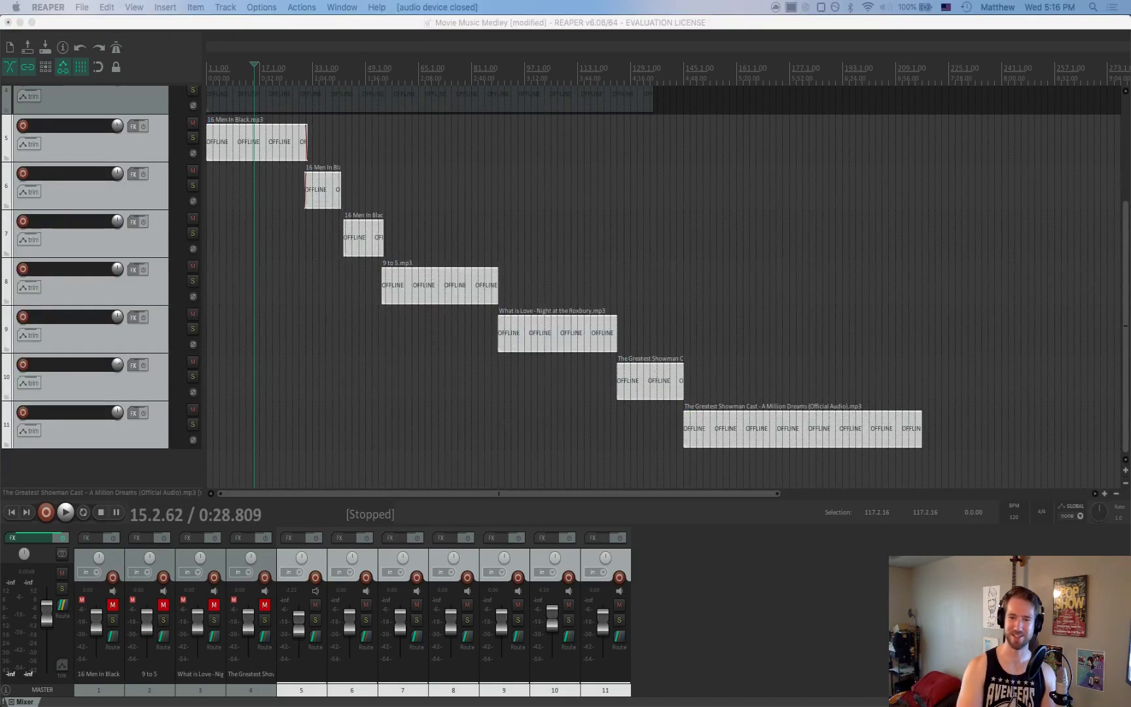